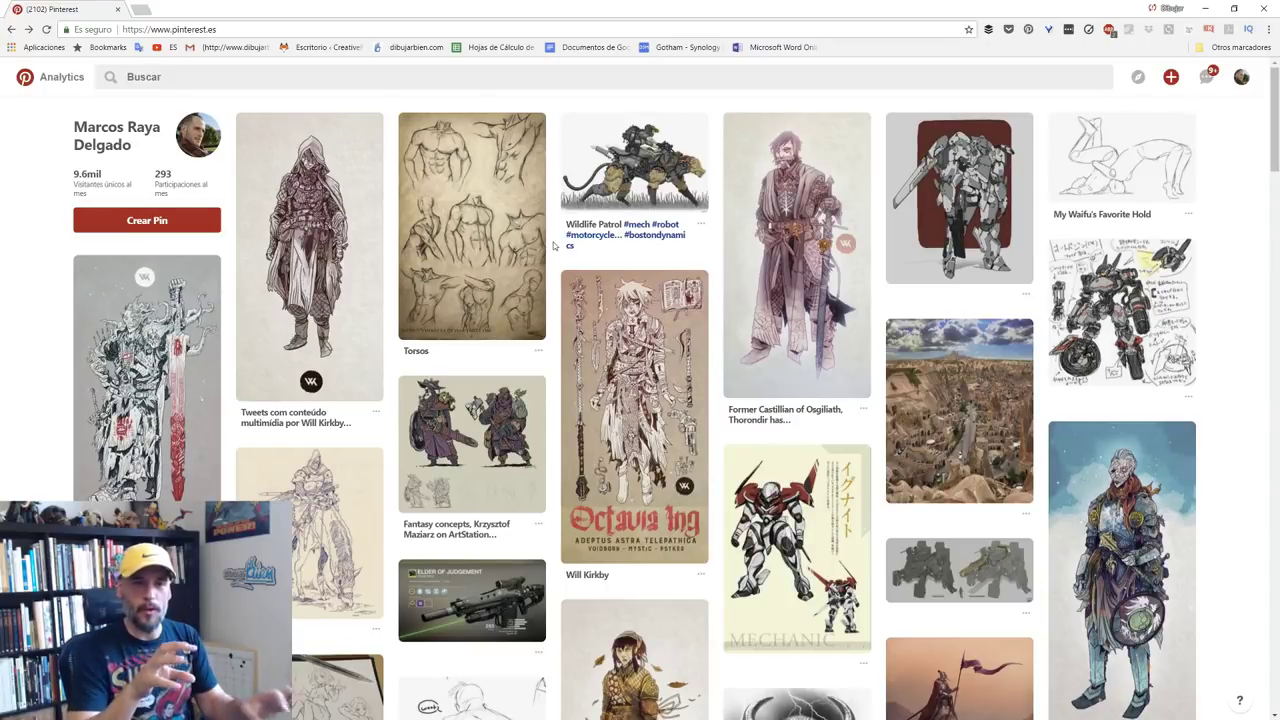
# Step: Scroll far down the Pinterest home feed to the inked armoured lantern-staff figure
pyautogui.scroll(-3, 553, 244)
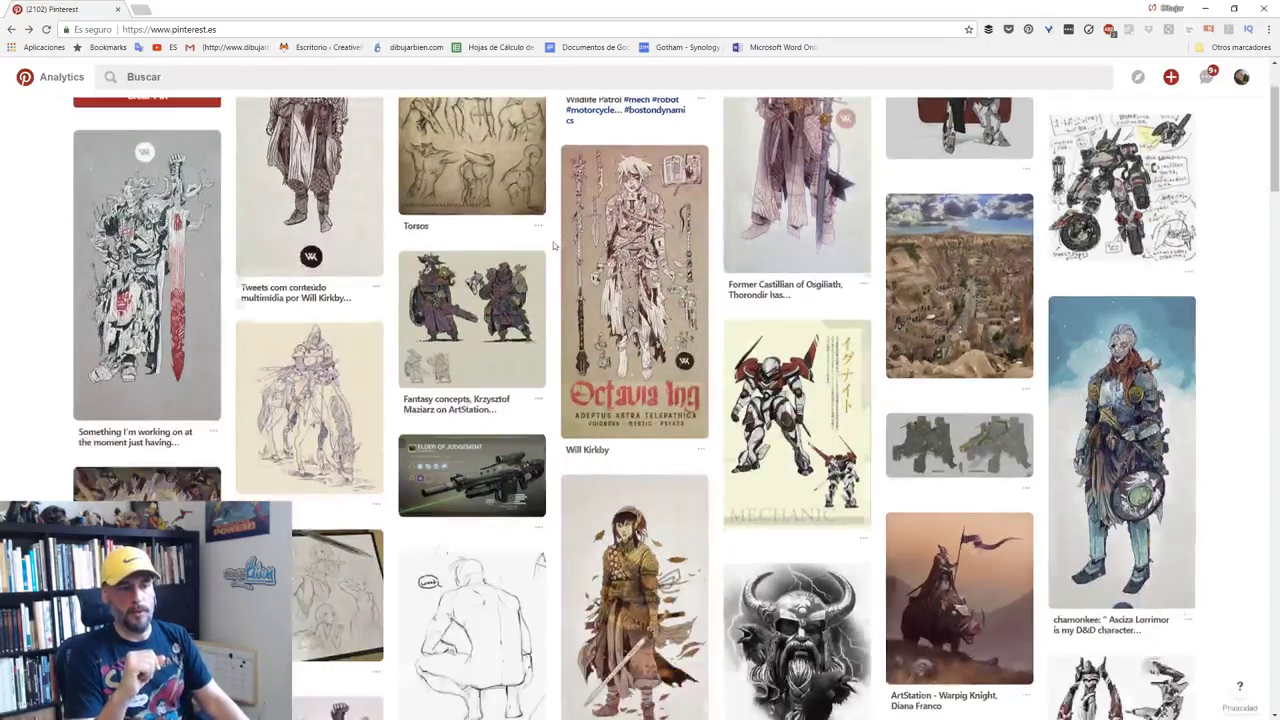
pyautogui.scroll(-2, 573, 279)
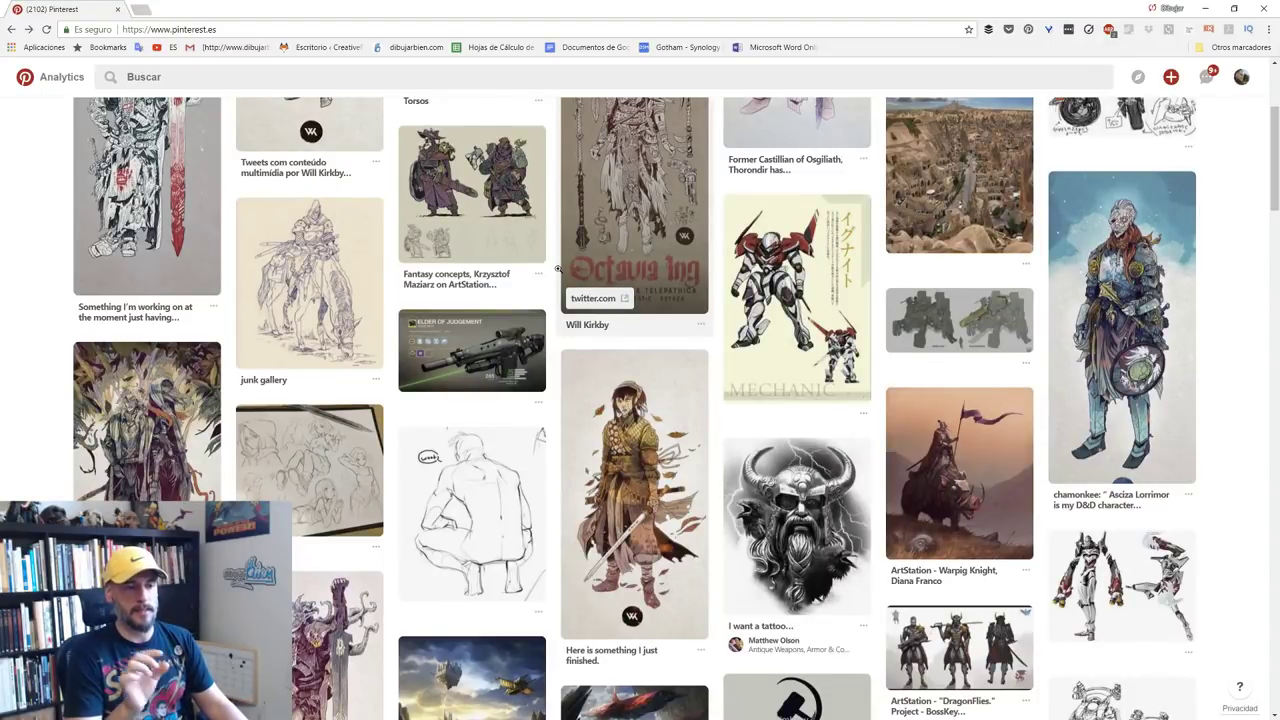
pyautogui.scroll(-2, 558, 268)
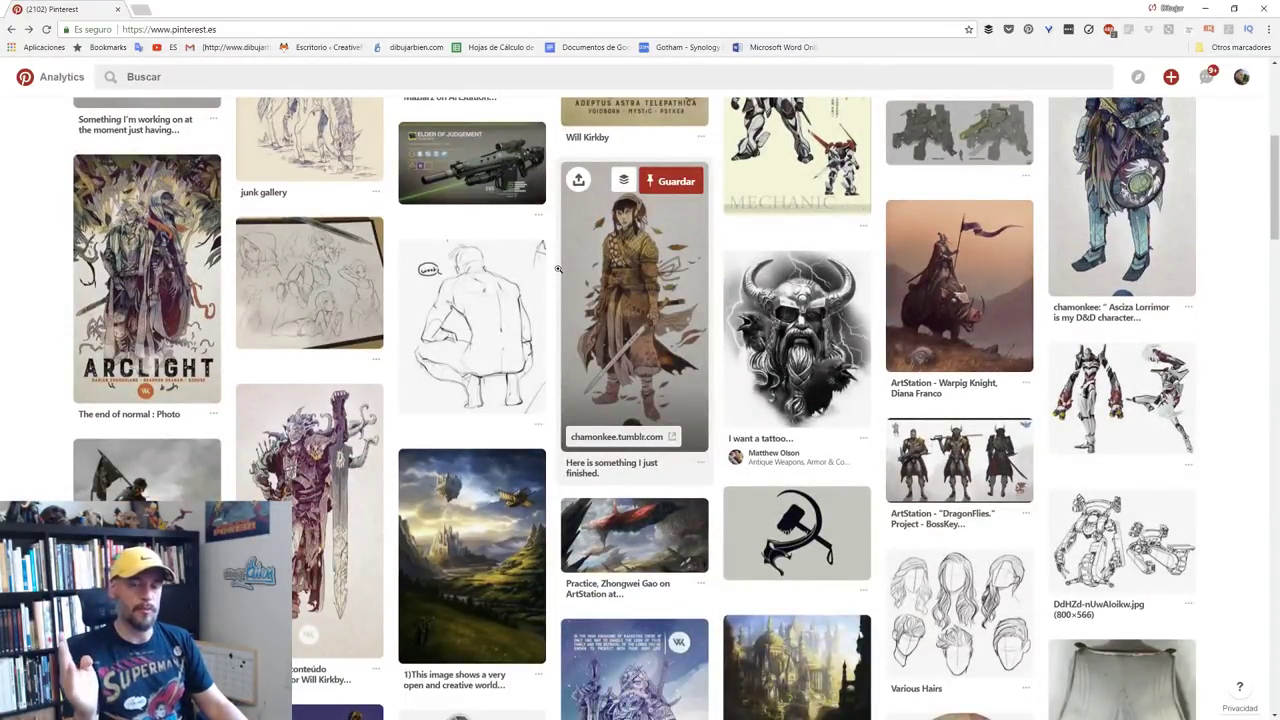
pyautogui.scroll(-2, 558, 268)
pyautogui.scroll(-3, 558, 268)
pyautogui.scroll(-1, 558, 268)
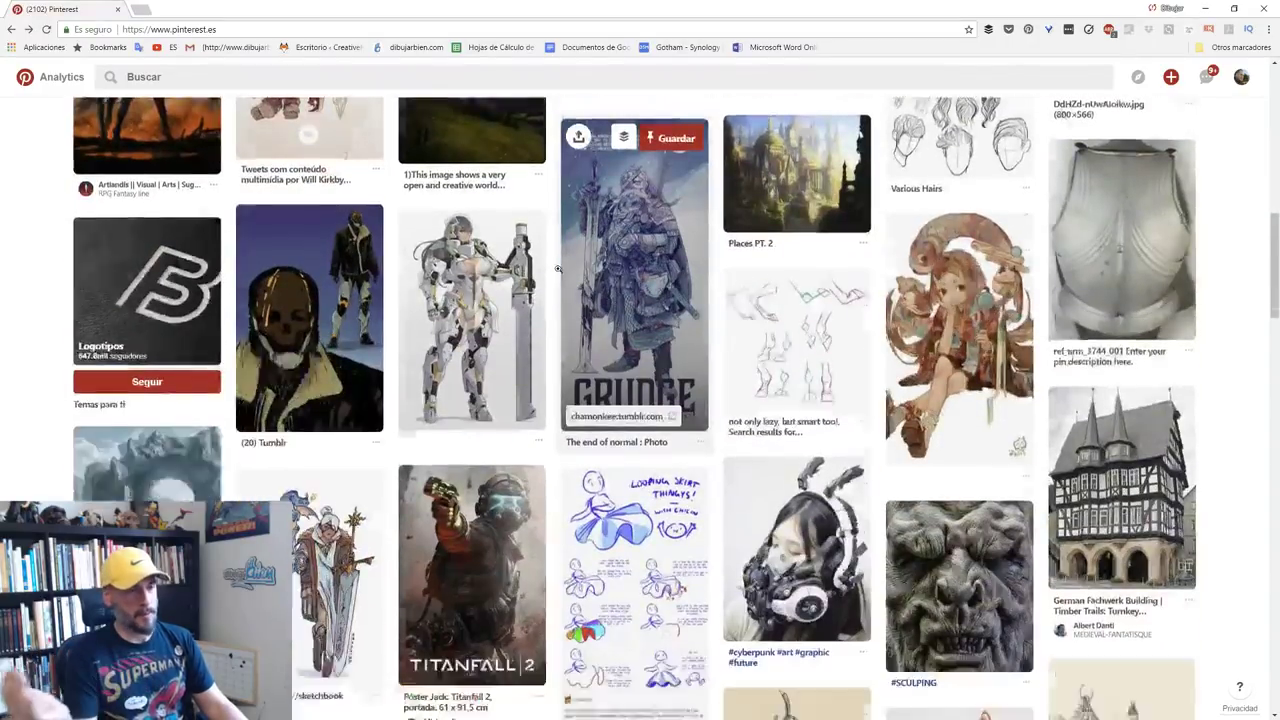
pyautogui.scroll(-3, 558, 268)
pyautogui.scroll(-1, 558, 268)
pyautogui.scroll(-2, 558, 268)
pyautogui.scroll(-2, 558, 268)
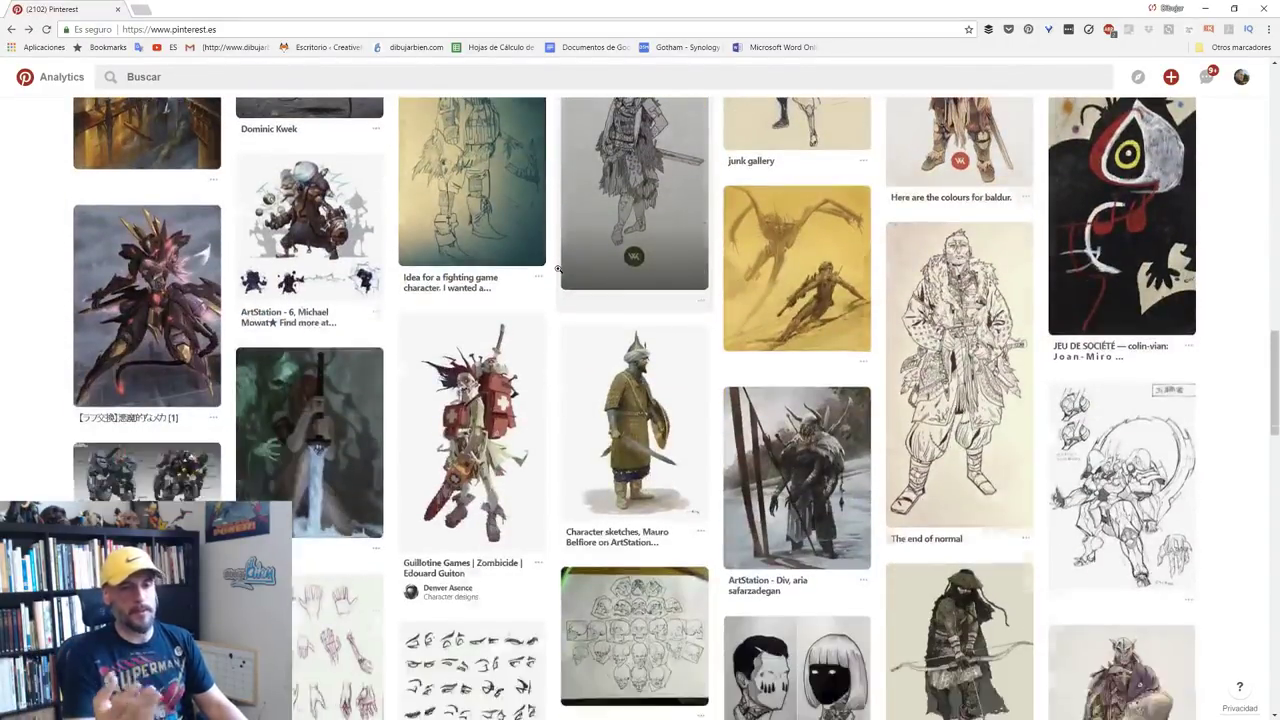
pyautogui.scroll(-1, 558, 268)
pyautogui.scroll(-2, 558, 268)
pyautogui.scroll(-2, 558, 268)
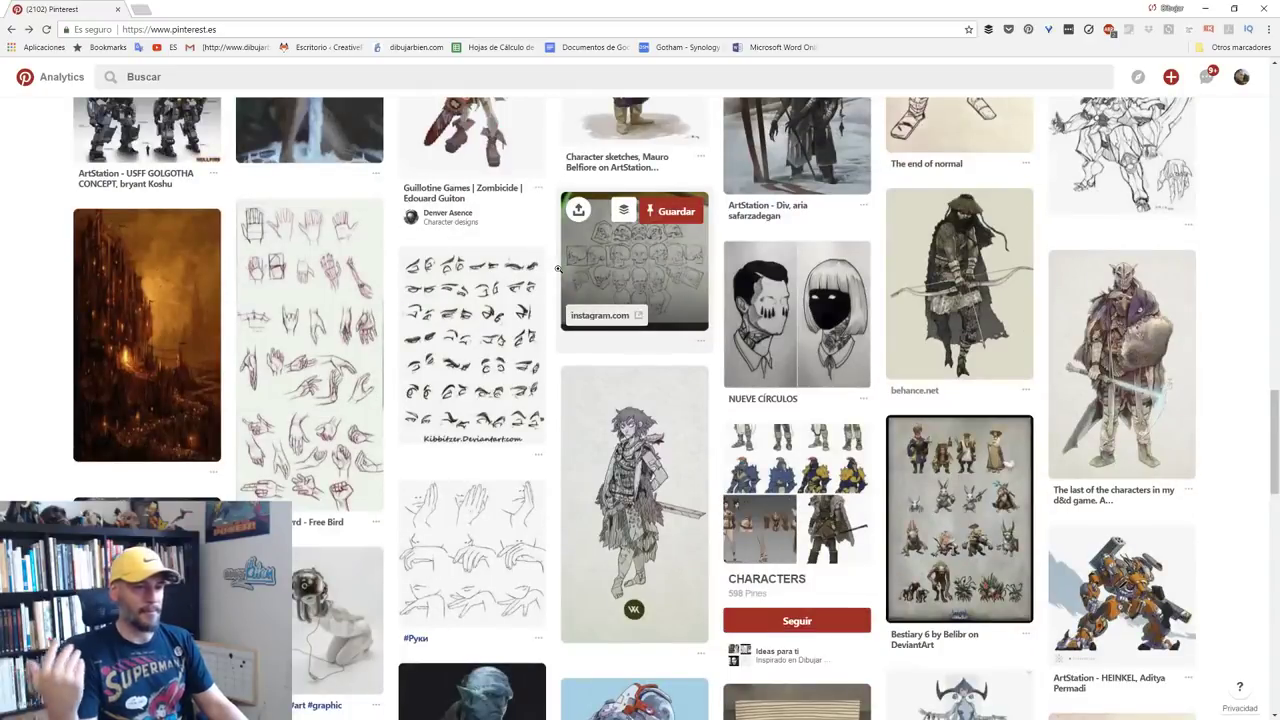
pyautogui.scroll(-1, 558, 268)
pyautogui.scroll(-2, 558, 268)
pyautogui.scroll(-1, 558, 268)
pyautogui.scroll(-1, 558, 268)
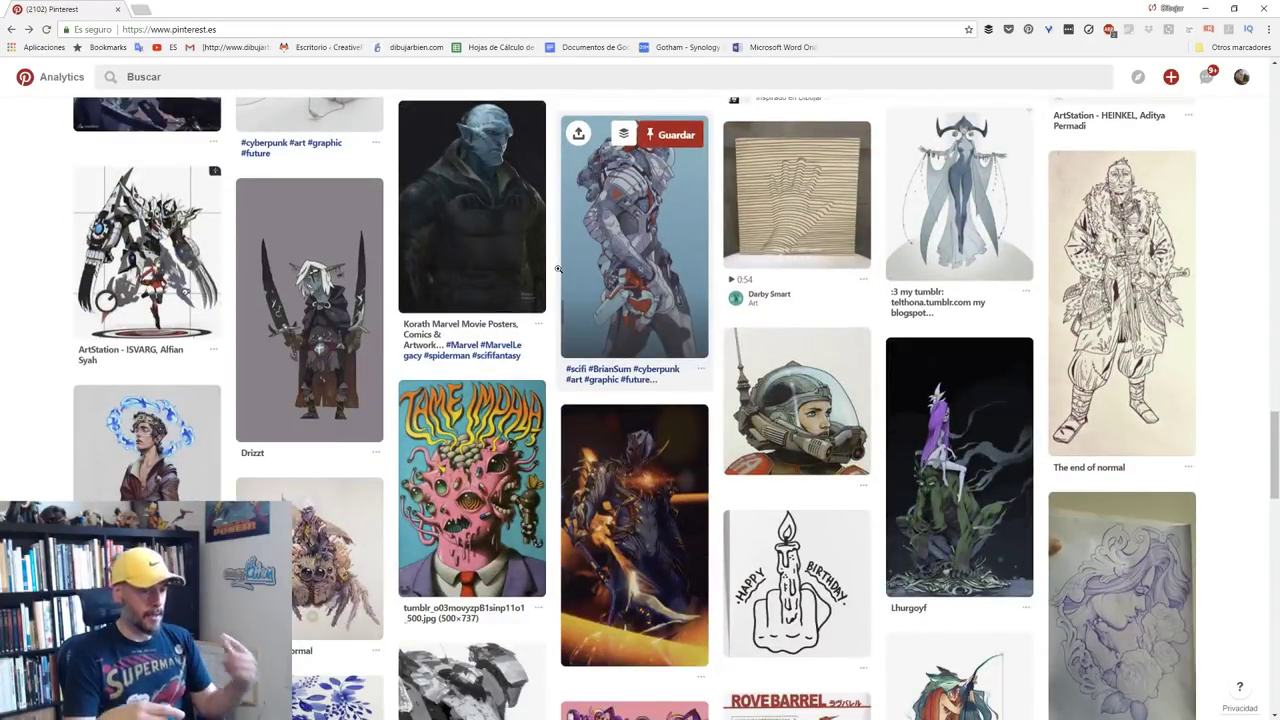
pyautogui.scroll(-1, 558, 268)
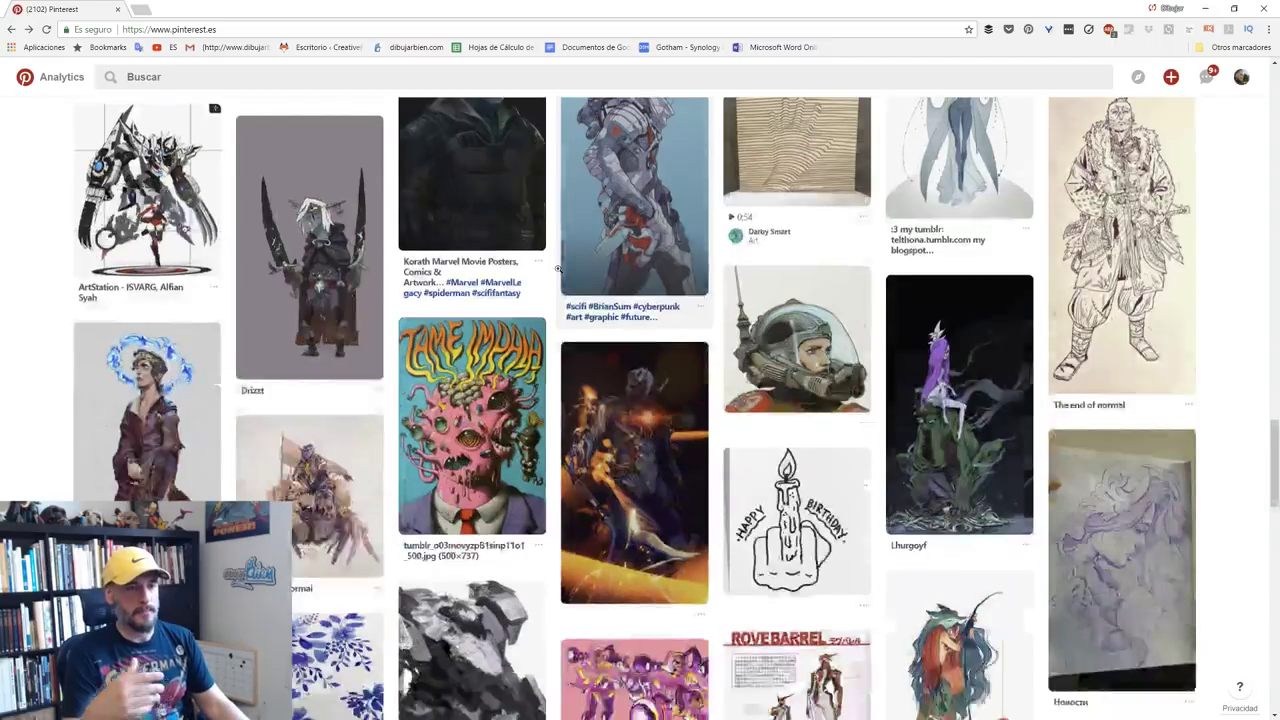
pyautogui.scroll(-3, 558, 268)
pyautogui.scroll(-2, 558, 268)
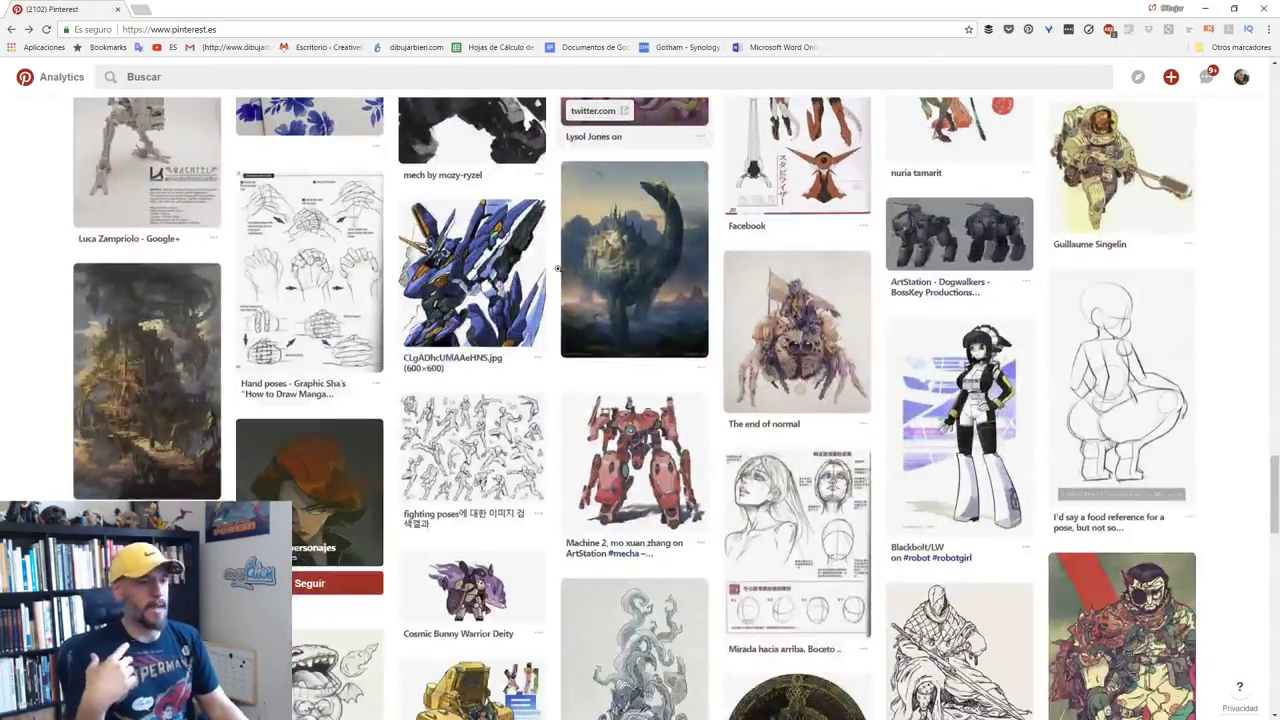
pyautogui.scroll(-3, 558, 268)
pyautogui.scroll(-1, 558, 268)
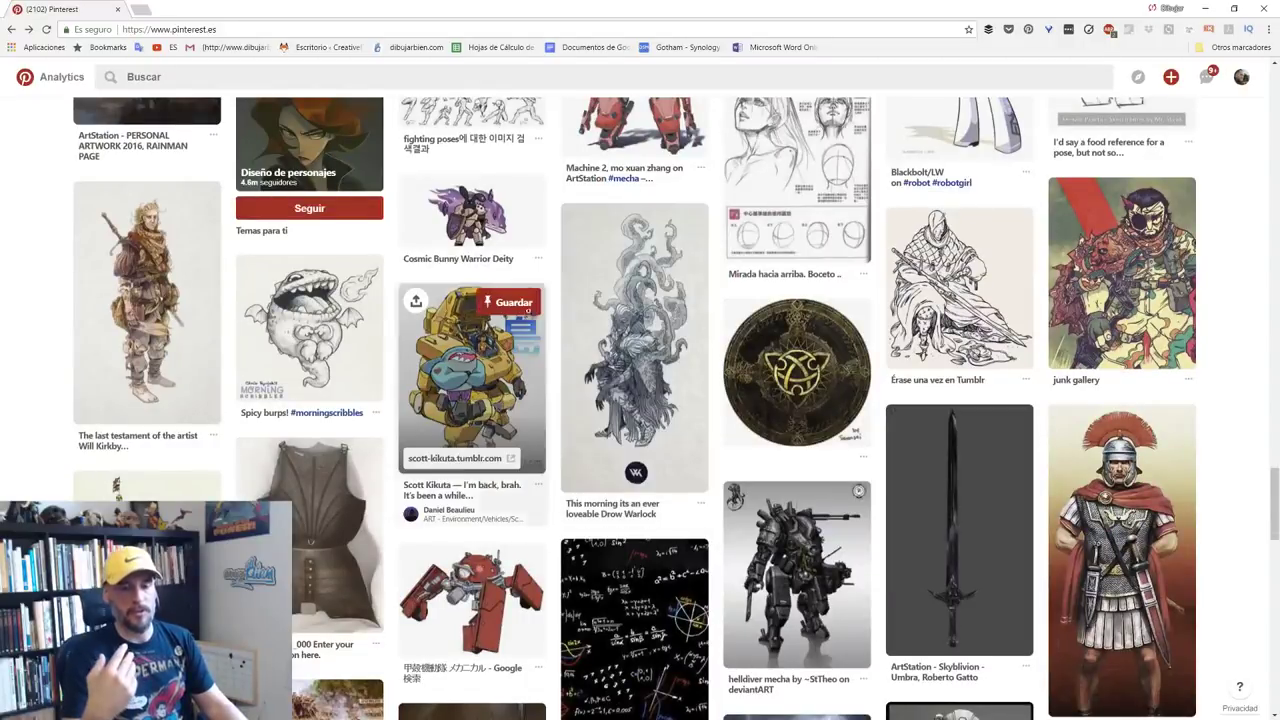
pyautogui.moveTo(634, 348)
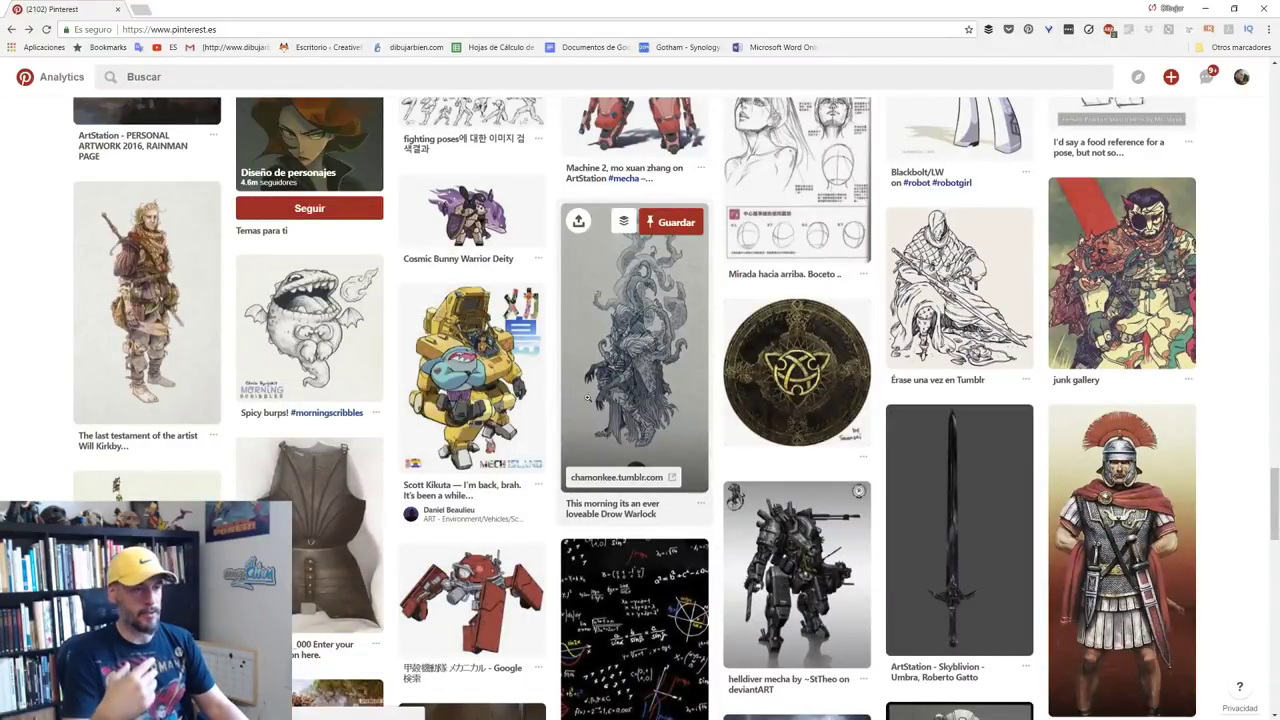
pyautogui.scroll(-3, 582, 401)
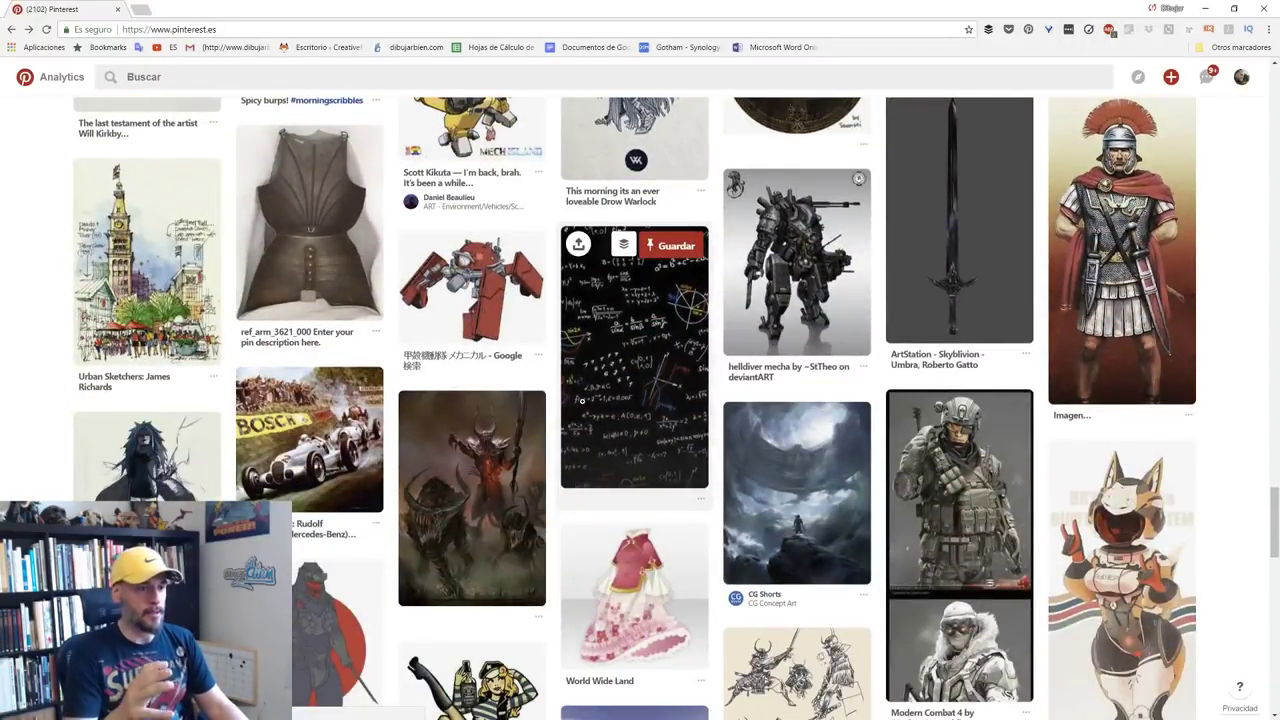
pyautogui.scroll(-1, 582, 401)
pyautogui.scroll(-1, 582, 401)
pyautogui.scroll(-2, 582, 401)
pyautogui.scroll(-1, 582, 401)
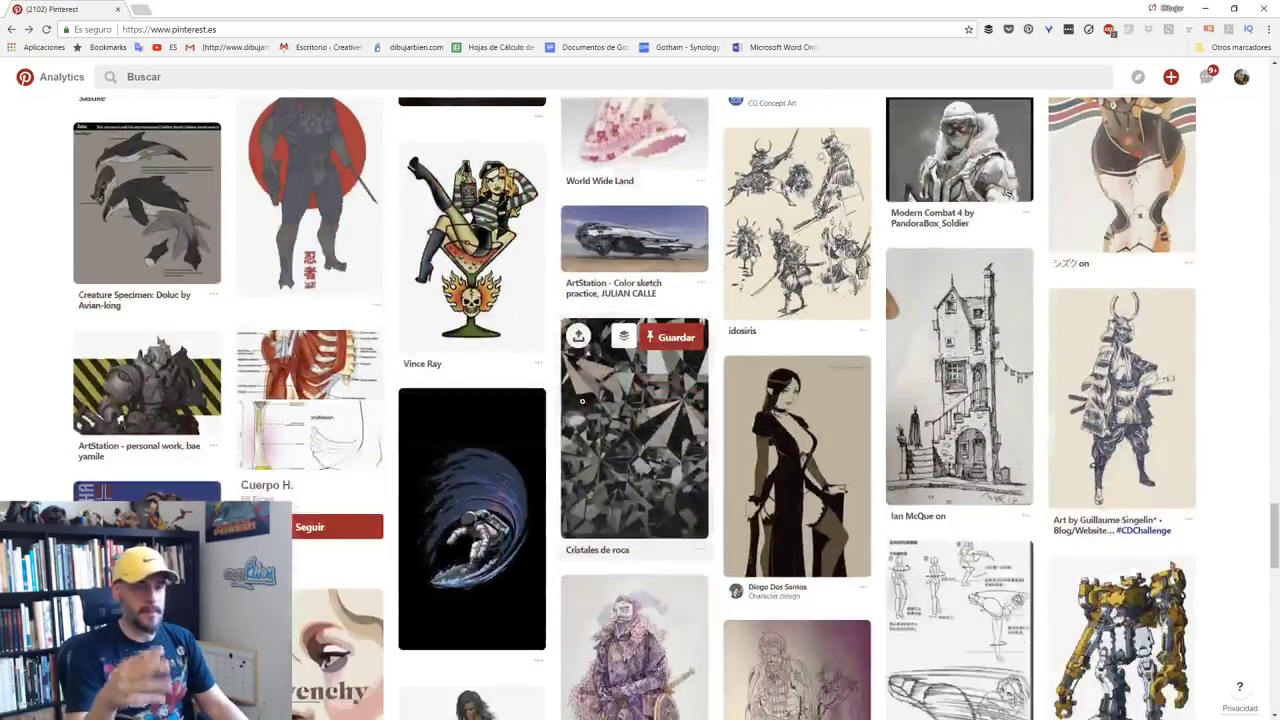
pyautogui.scroll(-1, 582, 401)
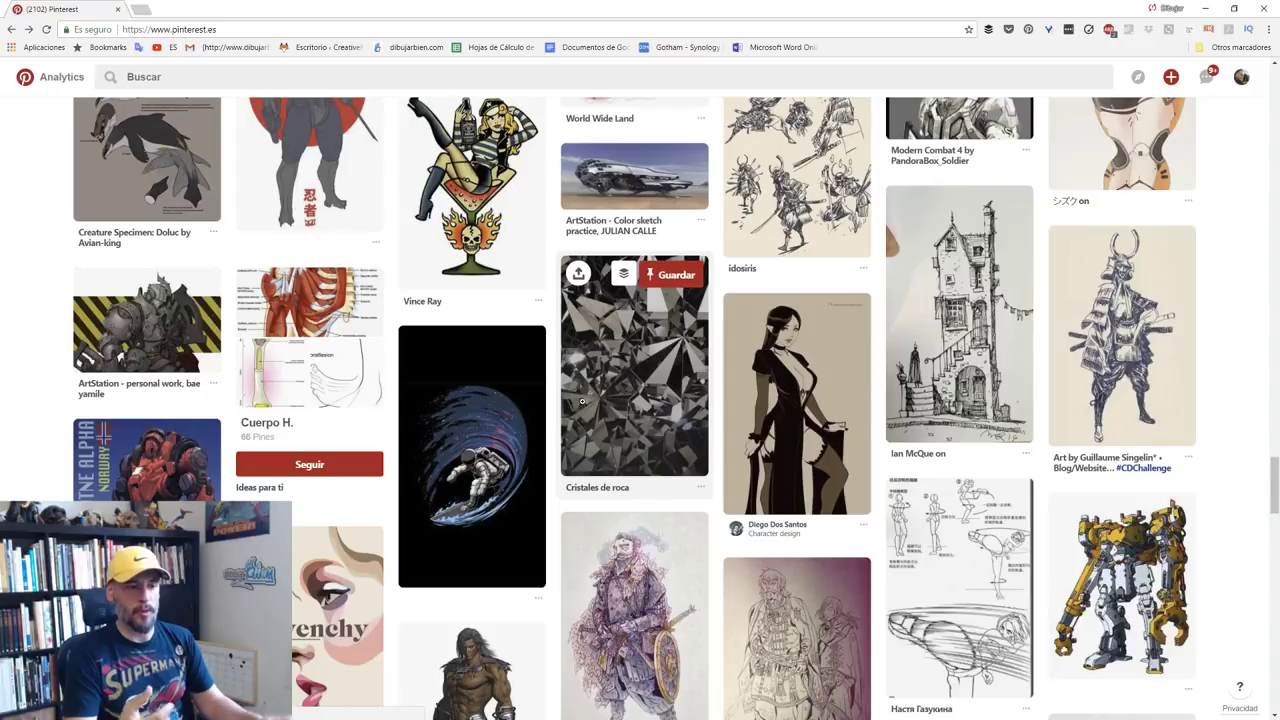
pyautogui.scroll(-2, 582, 401)
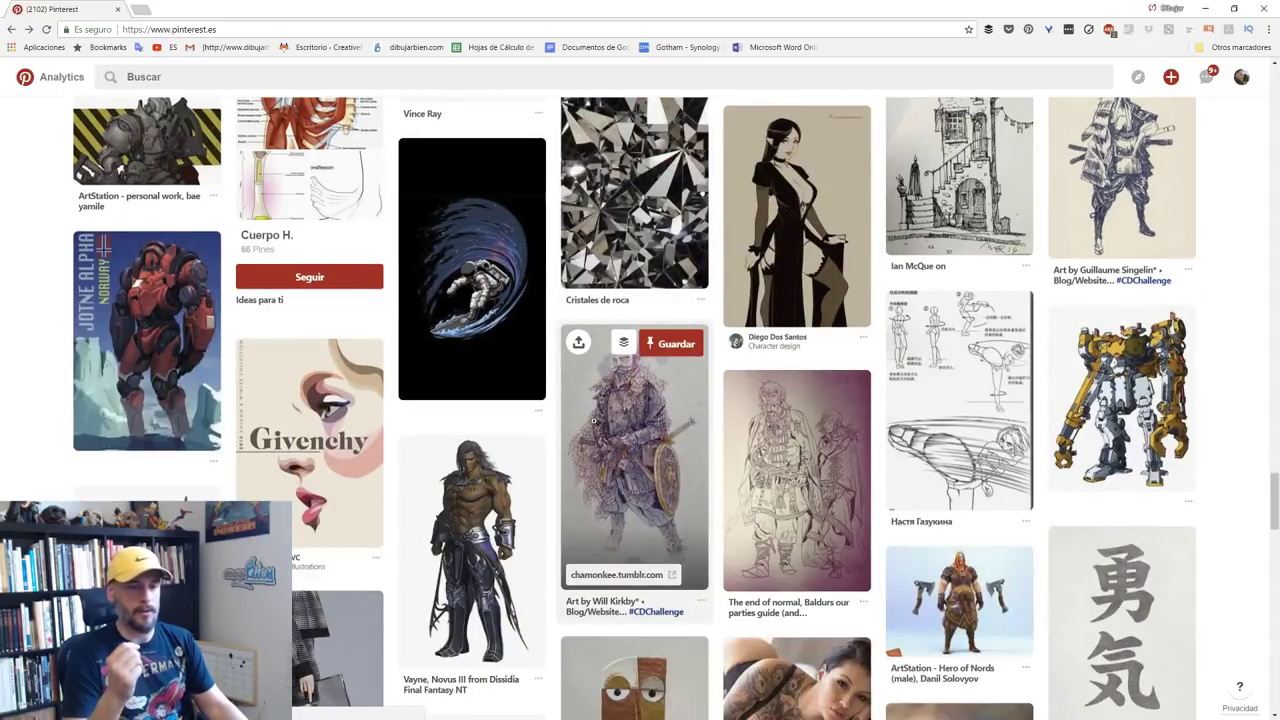
pyautogui.scroll(-4, 593, 421)
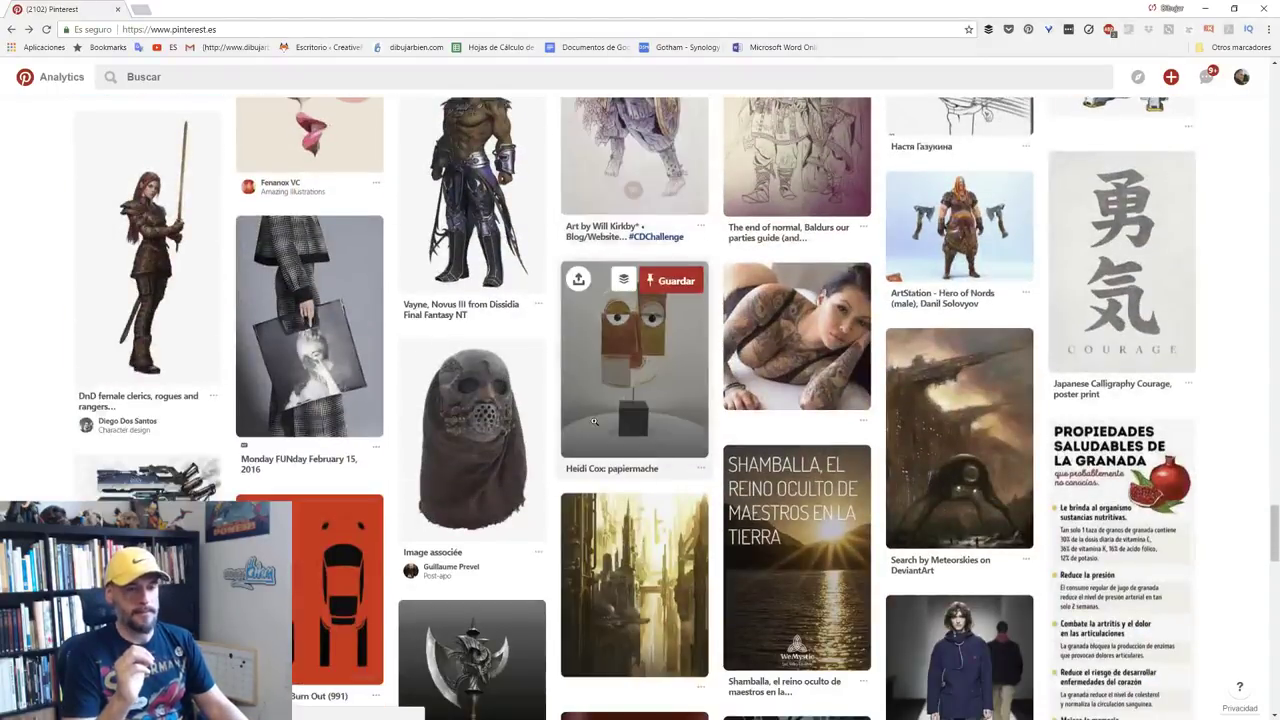
pyautogui.scroll(-4, 593, 421)
pyautogui.scroll(4, 593, 421)
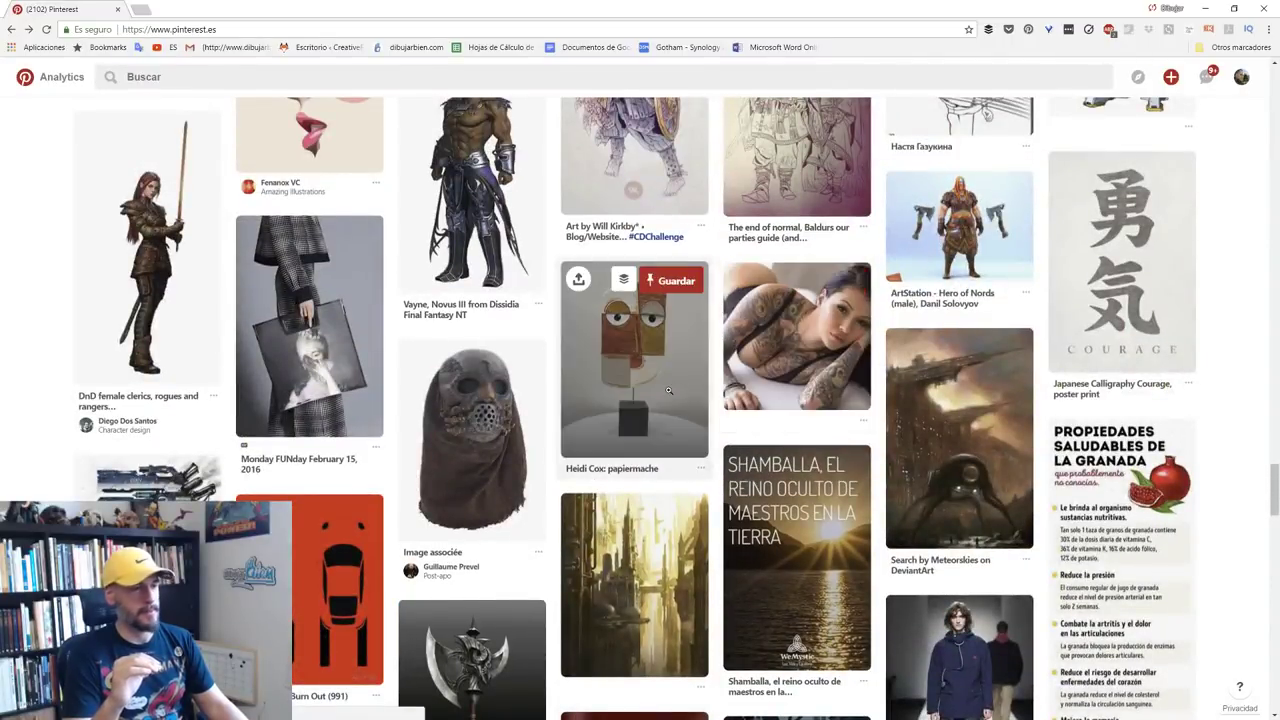
pyautogui.scroll(-3, 722, 383)
pyautogui.scroll(-2, 668, 389)
pyautogui.scroll(1, 957, 377)
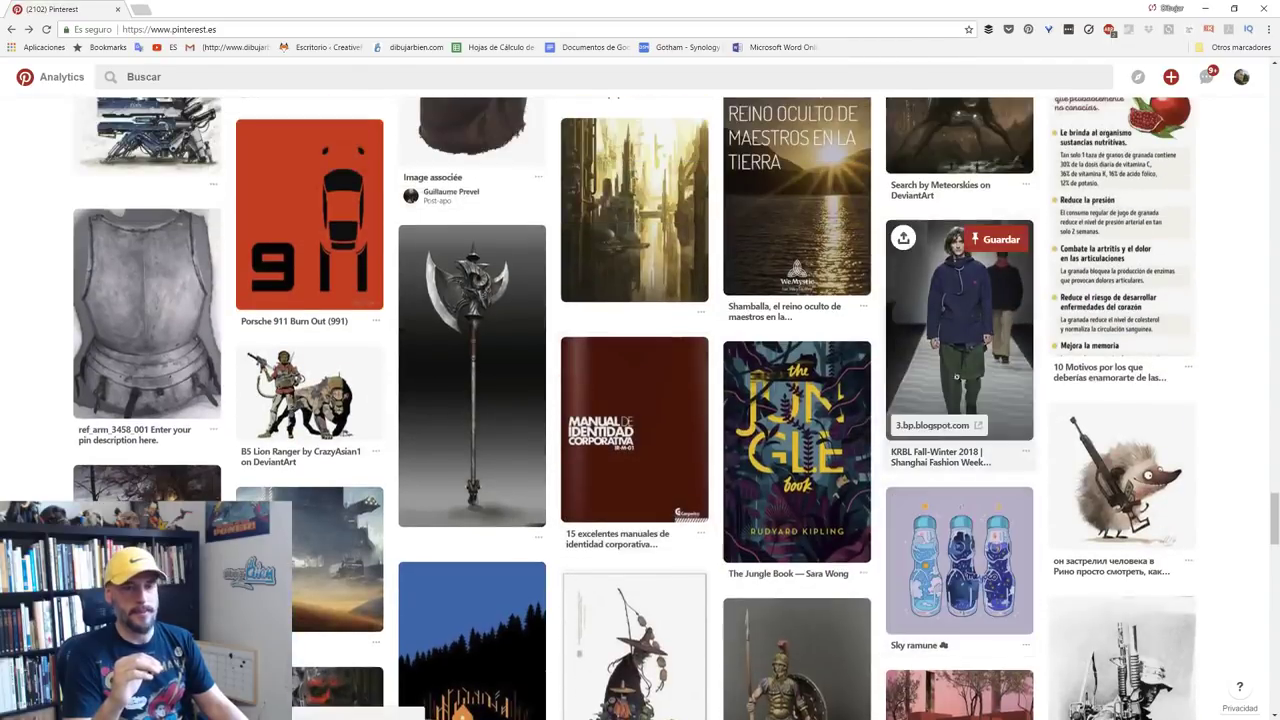
pyautogui.scroll(-1, 900, 340)
pyautogui.scroll(-3, 760, 370)
pyautogui.scroll(-2, 740, 370)
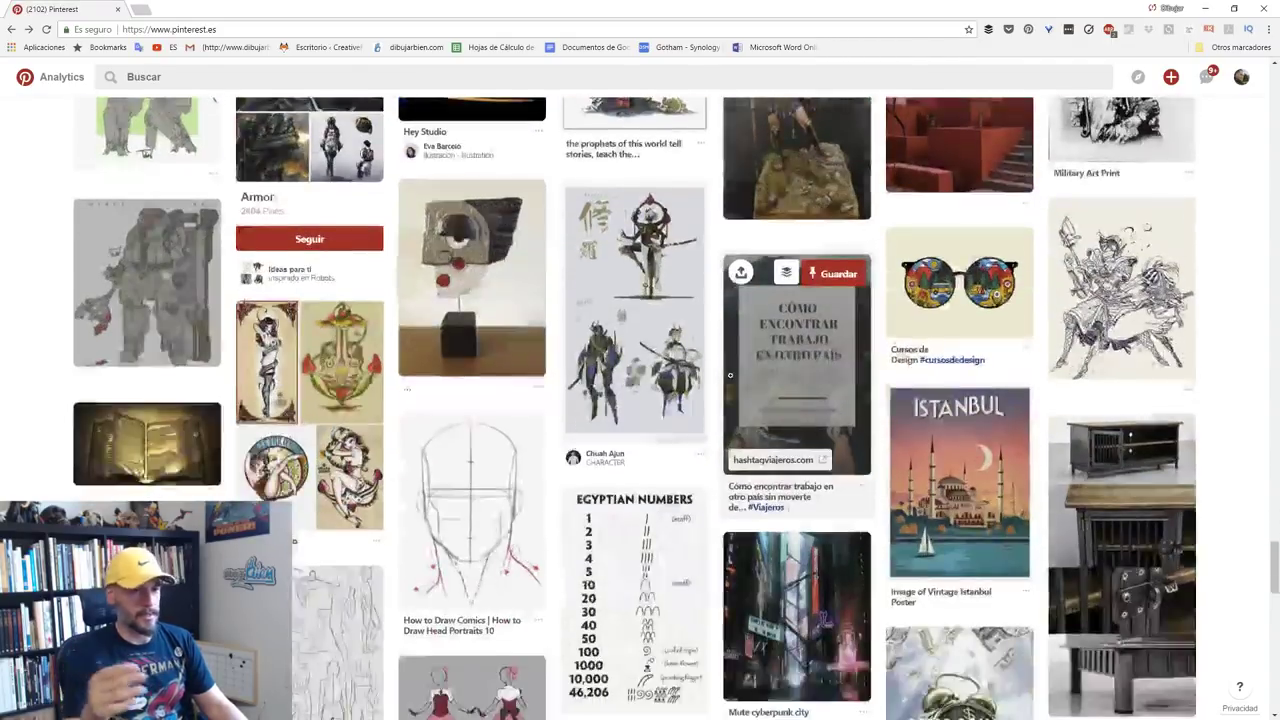
pyautogui.scroll(-1, 730, 370)
pyautogui.scroll(-3, 730, 372)
pyautogui.scroll(-1, 730, 375)
pyautogui.scroll(-1, 730, 376)
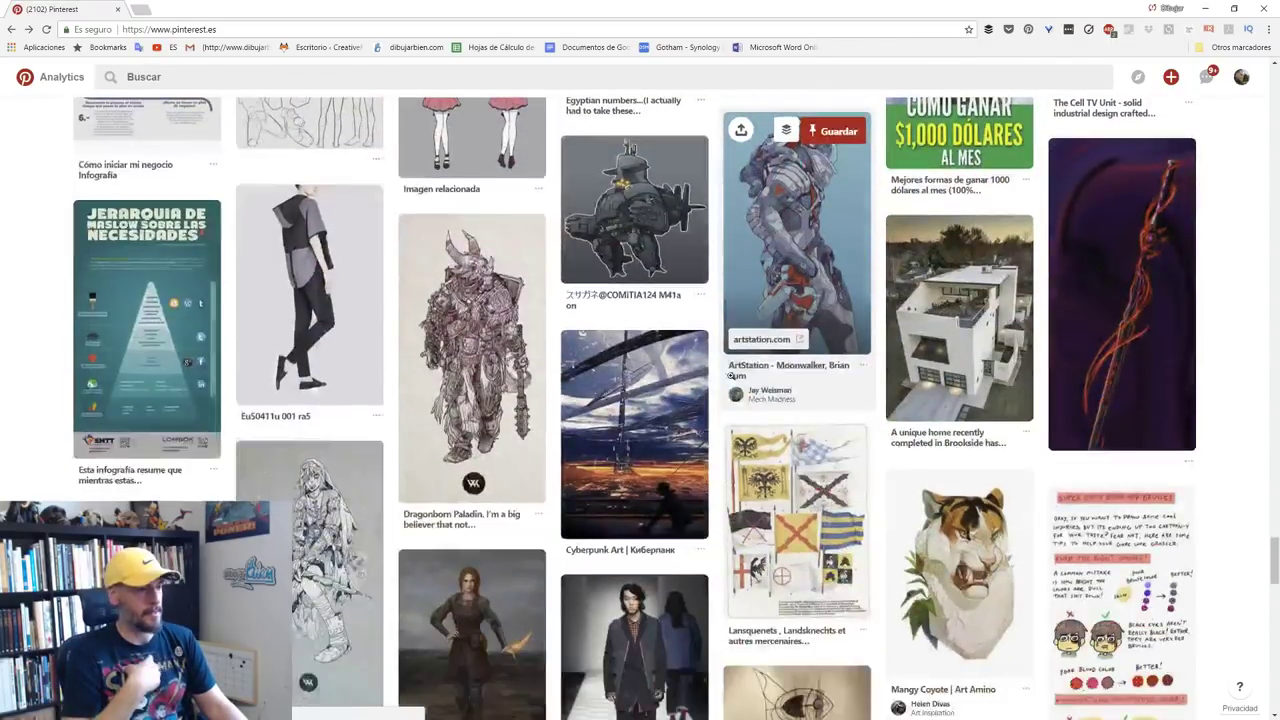
pyautogui.scroll(-2, 730, 378)
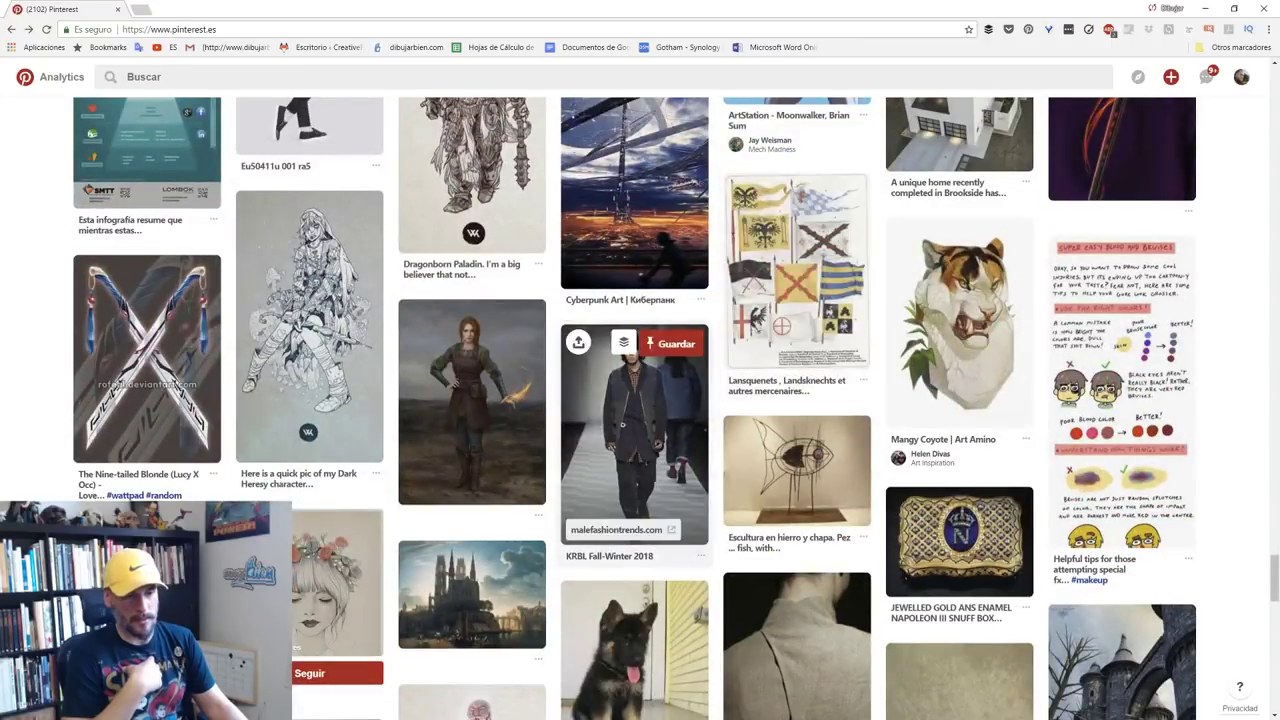
pyautogui.scroll(-2, 627, 427)
pyautogui.scroll(-2, 627, 427)
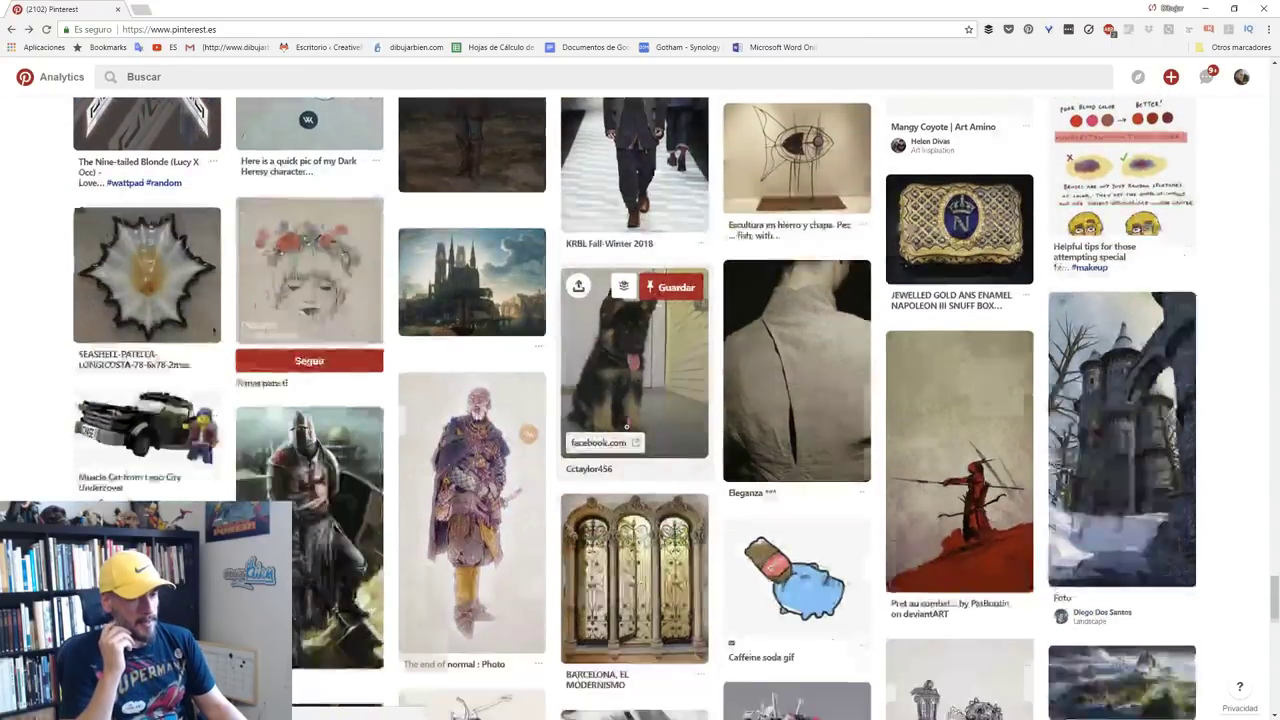
pyautogui.scroll(-2, 704, 419)
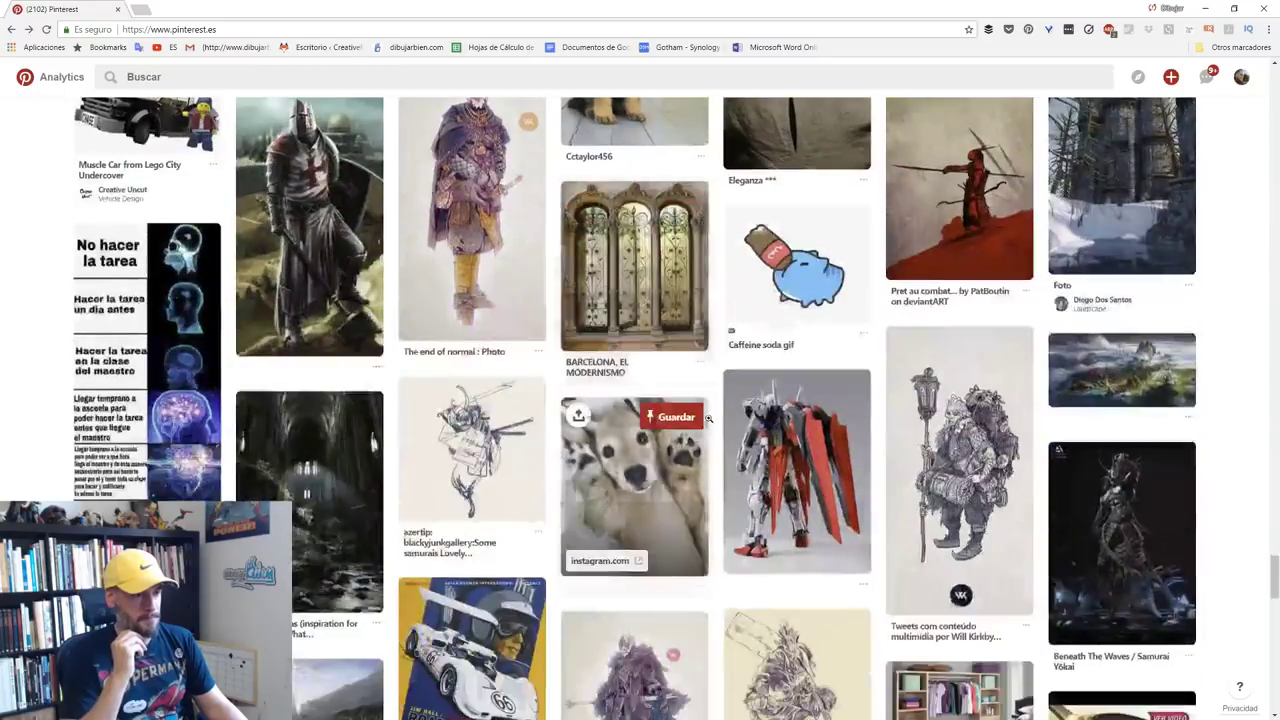
pyautogui.scroll(-3, 704, 419)
pyautogui.scroll(-1, 708, 419)
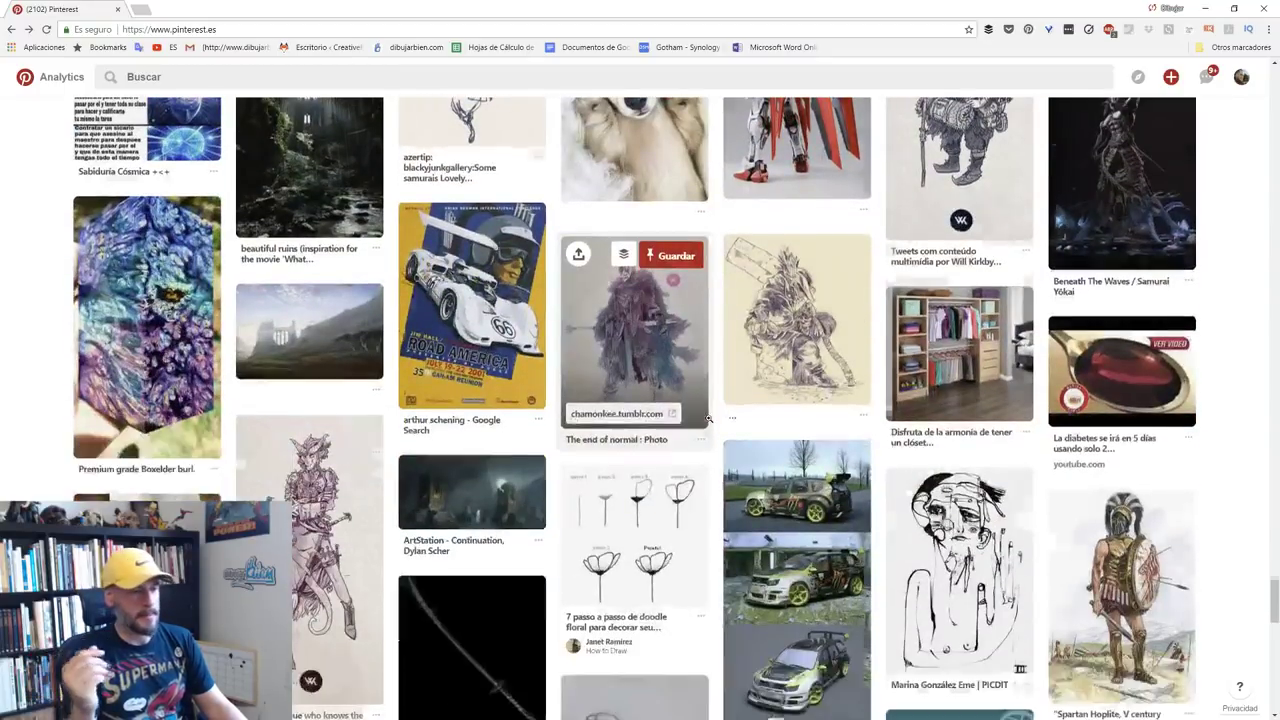
pyautogui.scroll(3, 920, 356)
pyautogui.scroll(-1, 920, 356)
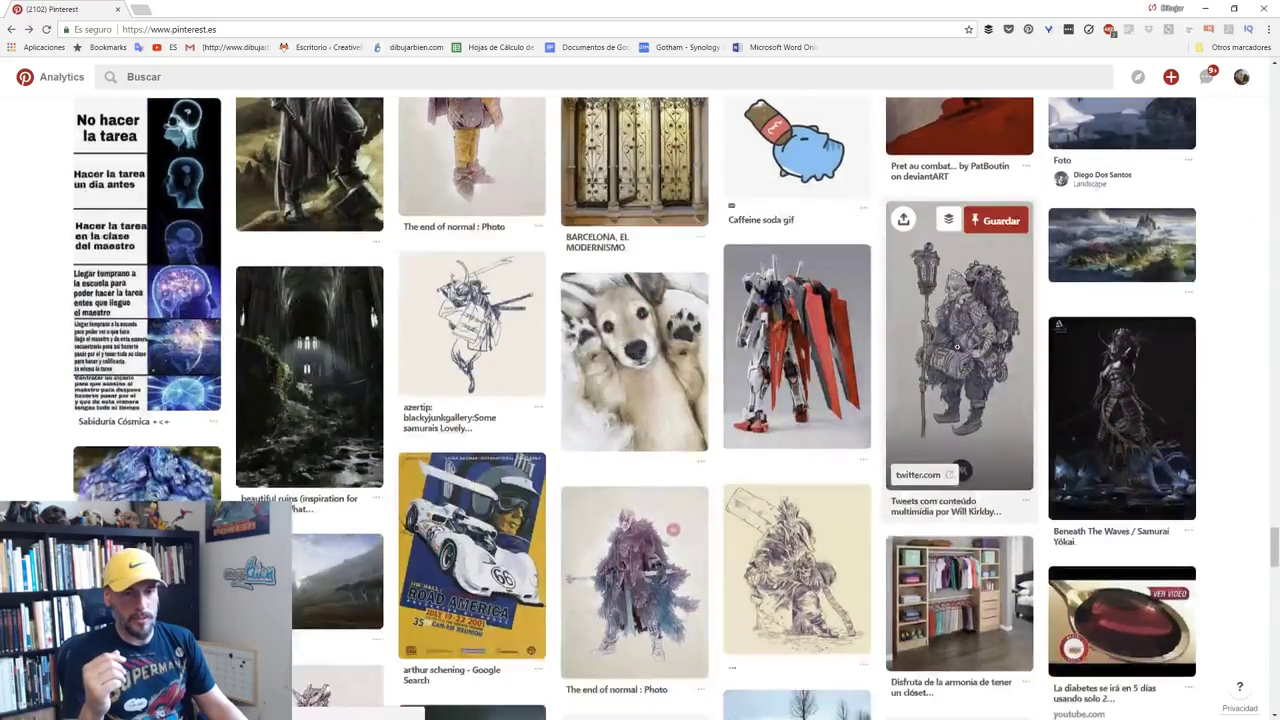
pyautogui.click(920, 356)
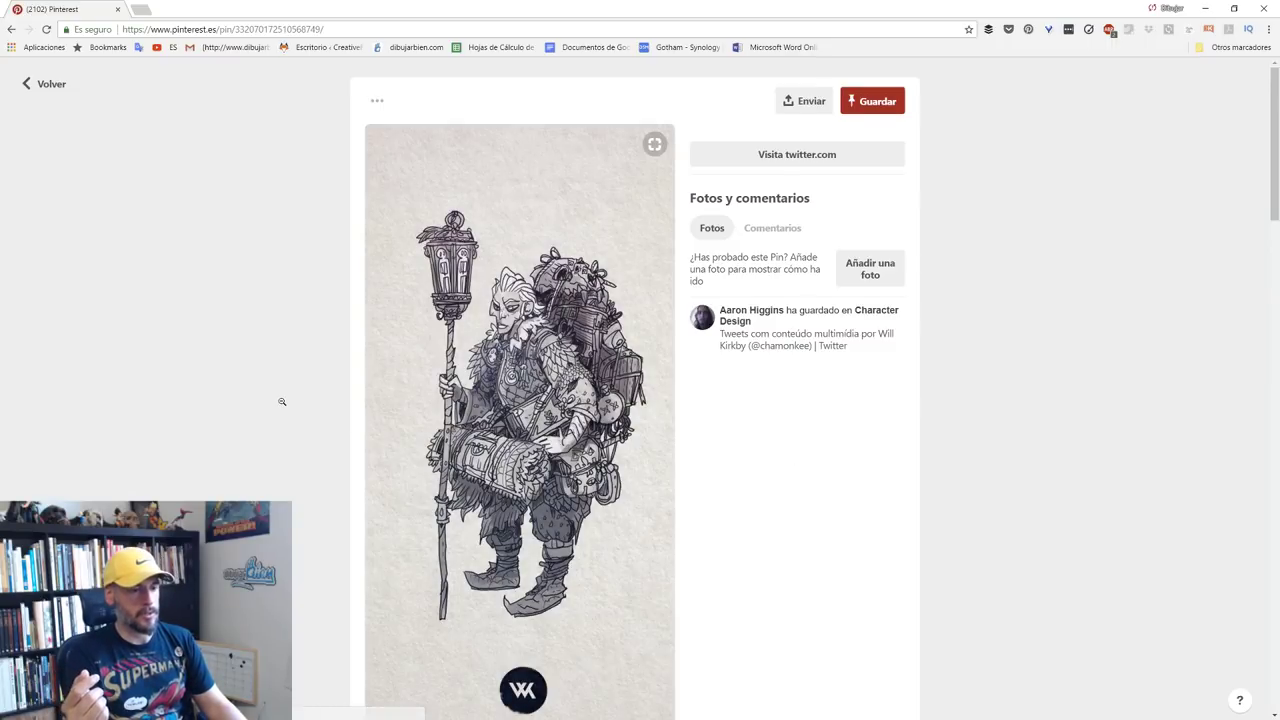
pyautogui.scroll(-2, 281, 401)
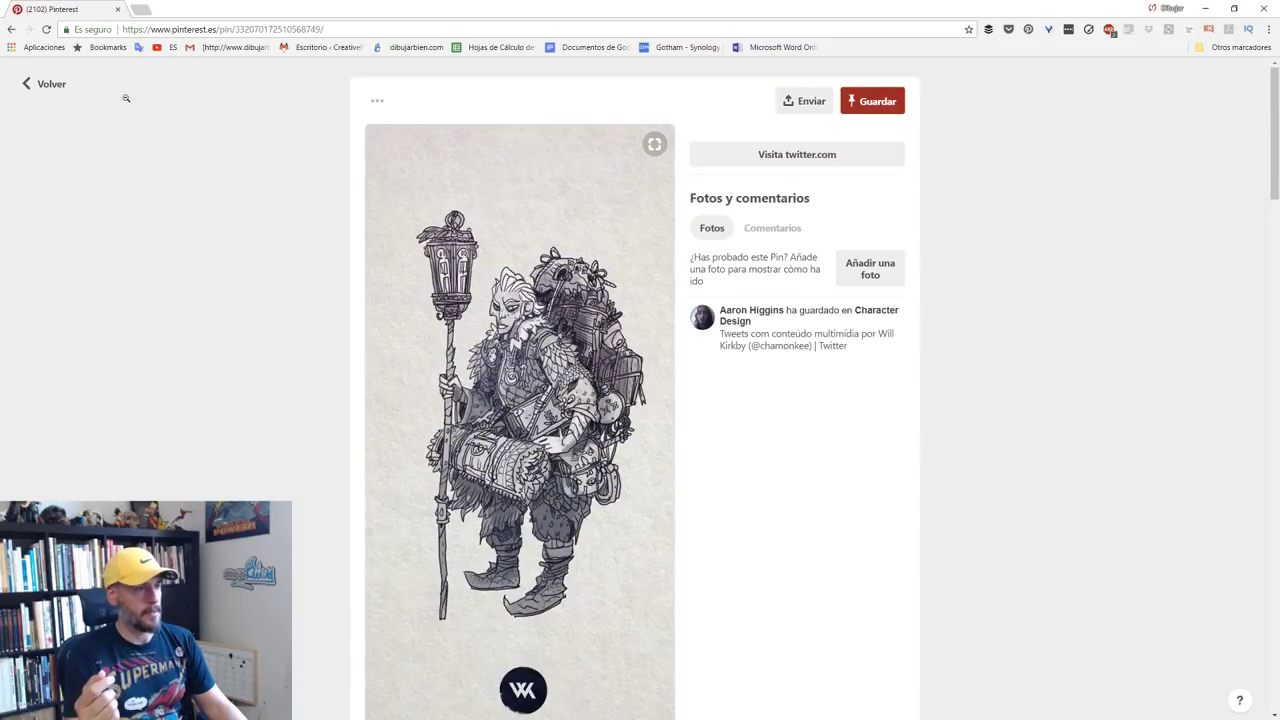
pyautogui.click(42, 84)
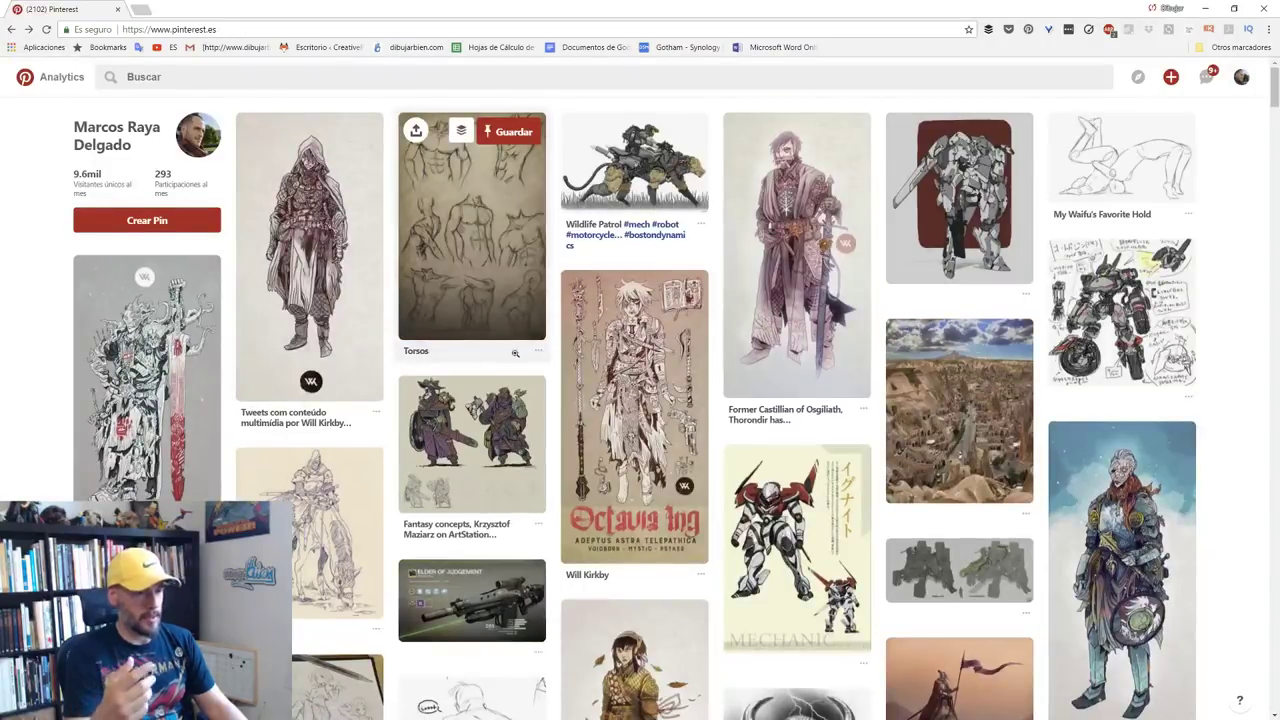
pyautogui.scroll(-1, 519, 360)
pyautogui.scroll(-2, 519, 359)
pyautogui.scroll(2, 519, 359)
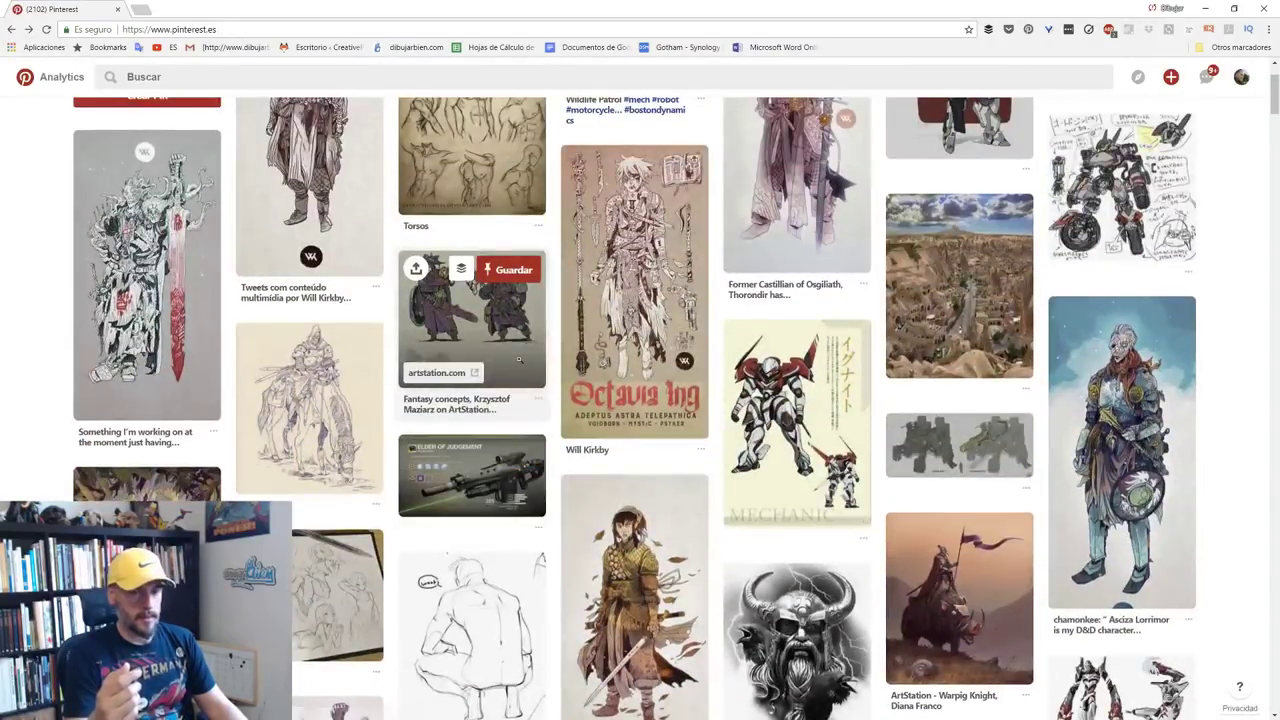
pyautogui.scroll(1, 519, 359)
pyautogui.scroll(-1, 519, 360)
pyautogui.scroll(-2, 519, 360)
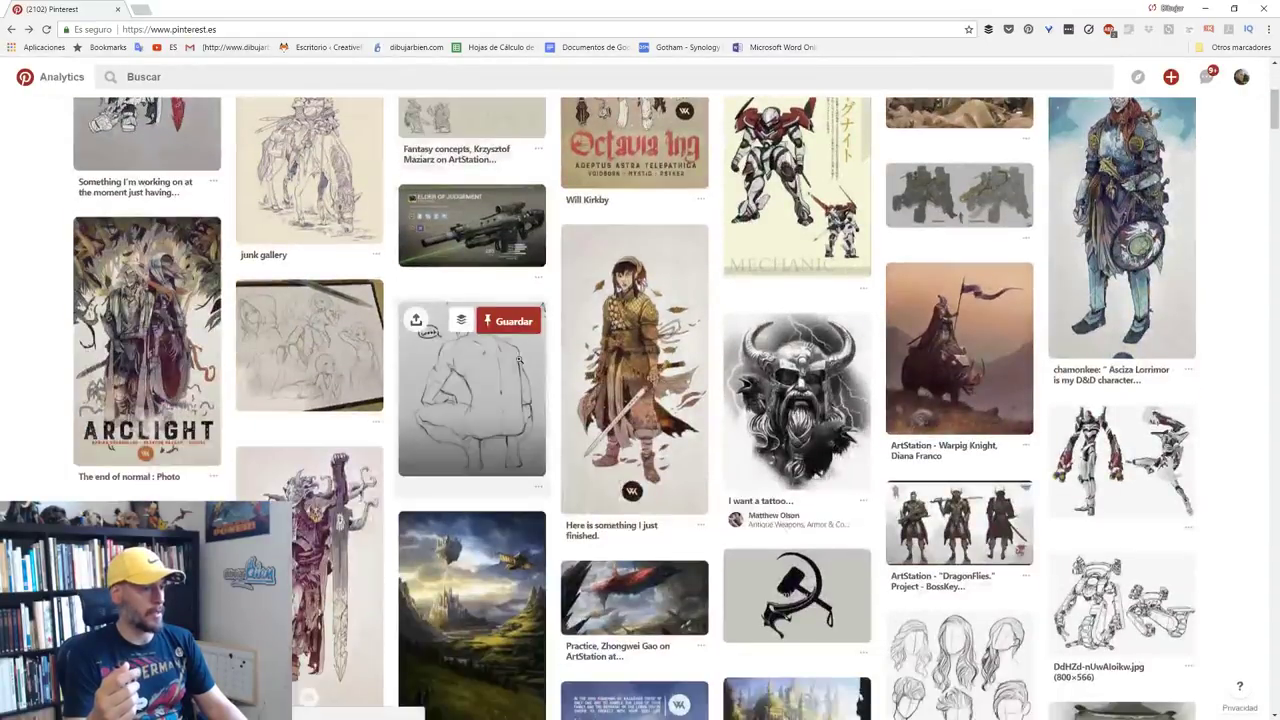
pyautogui.click(185, 335)
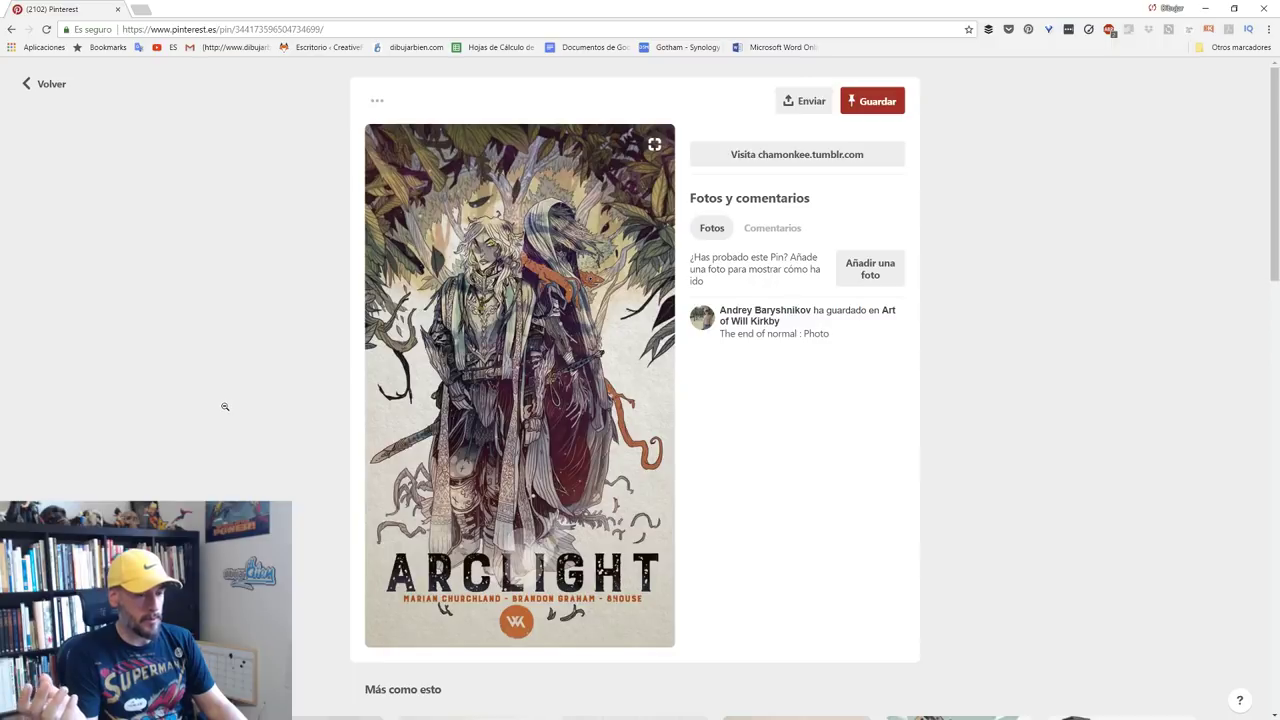
pyautogui.click(225, 406)
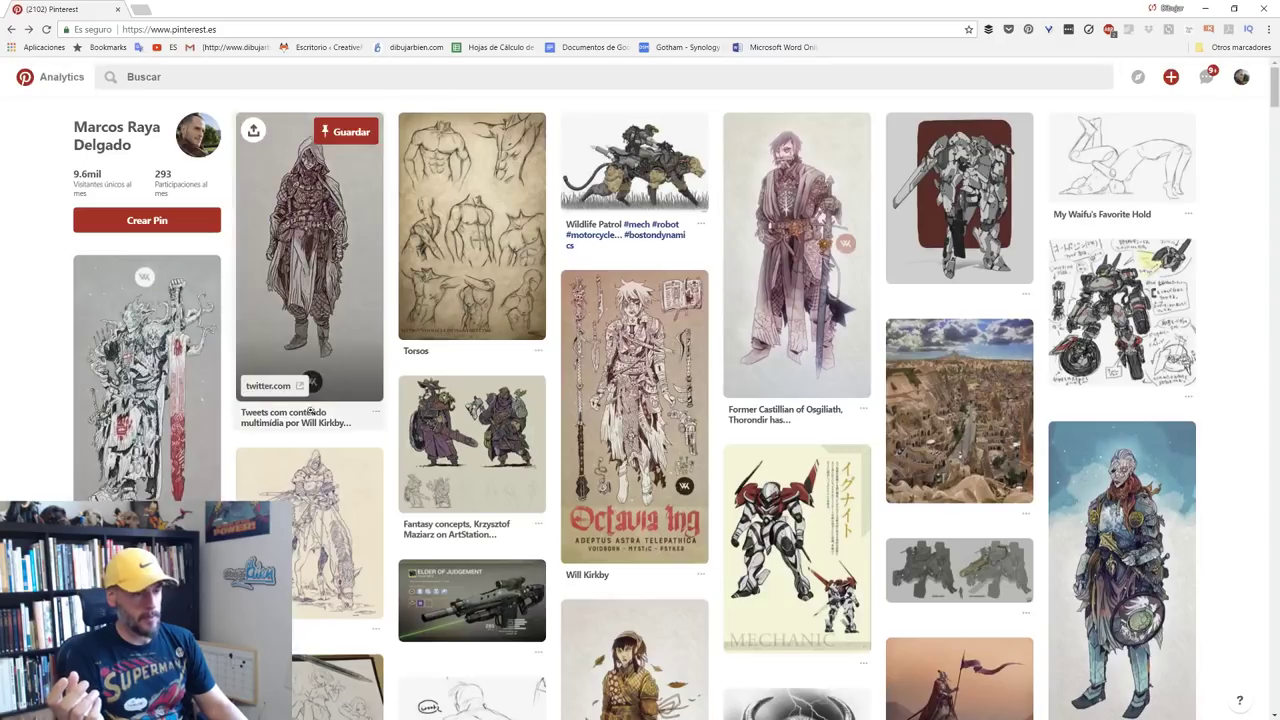
pyautogui.scroll(-2, 388, 425)
pyautogui.scroll(-5, 388, 425)
pyautogui.scroll(-5, 388, 425)
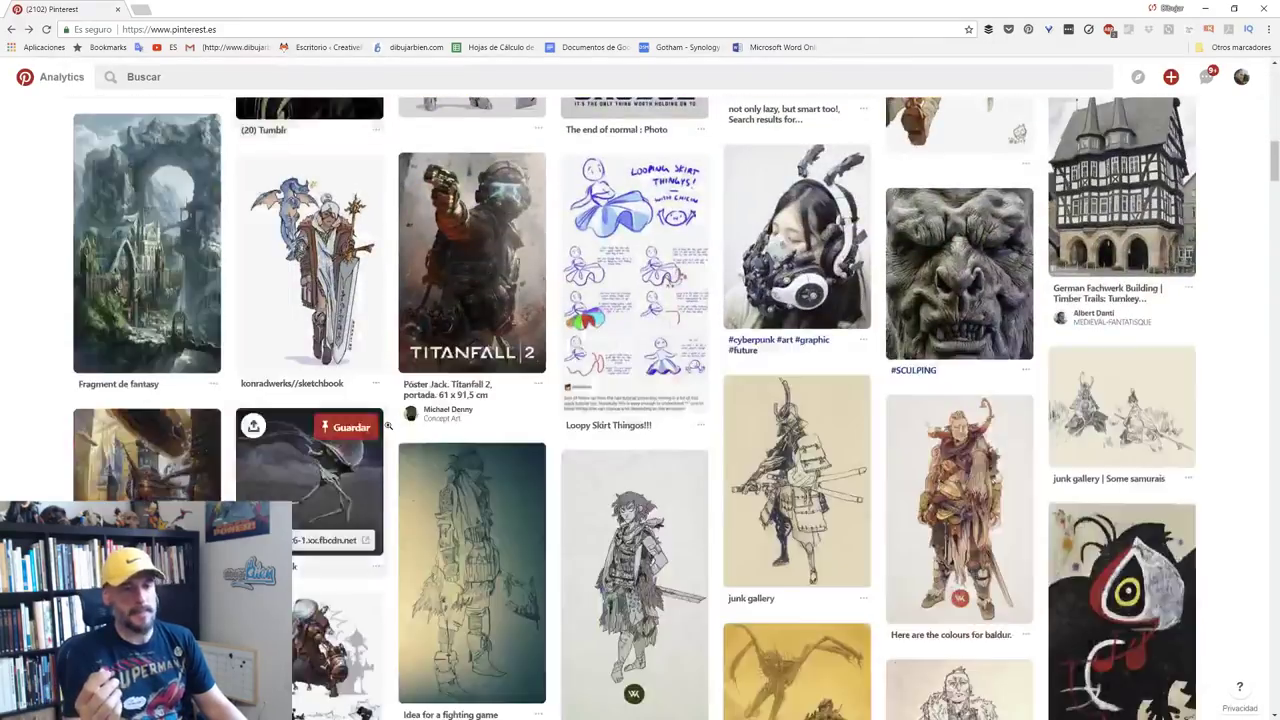
pyautogui.scroll(-5, 388, 425)
pyautogui.scroll(-5, 388, 425)
pyautogui.scroll(-5, 388, 426)
pyautogui.scroll(-5, 388, 426)
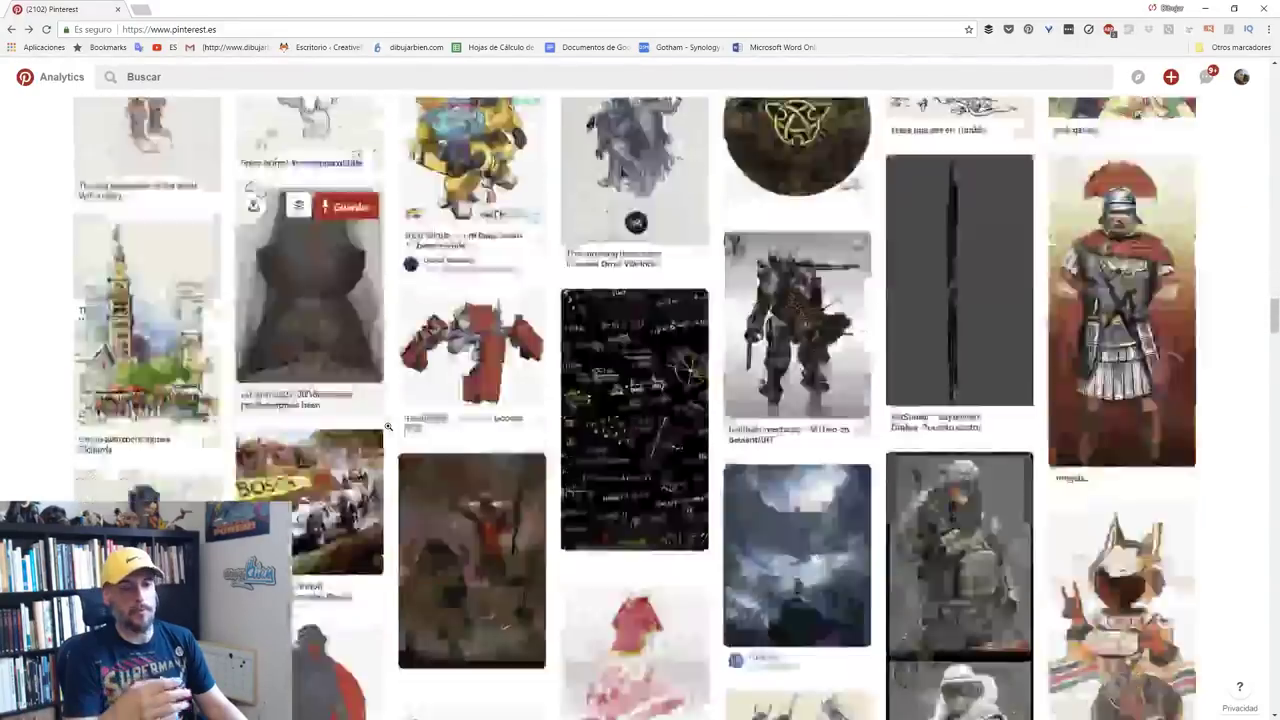
pyautogui.scroll(-5, 388, 426)
pyautogui.scroll(-3, 388, 426)
pyautogui.scroll(-5, 388, 426)
pyautogui.scroll(-5, 388, 426)
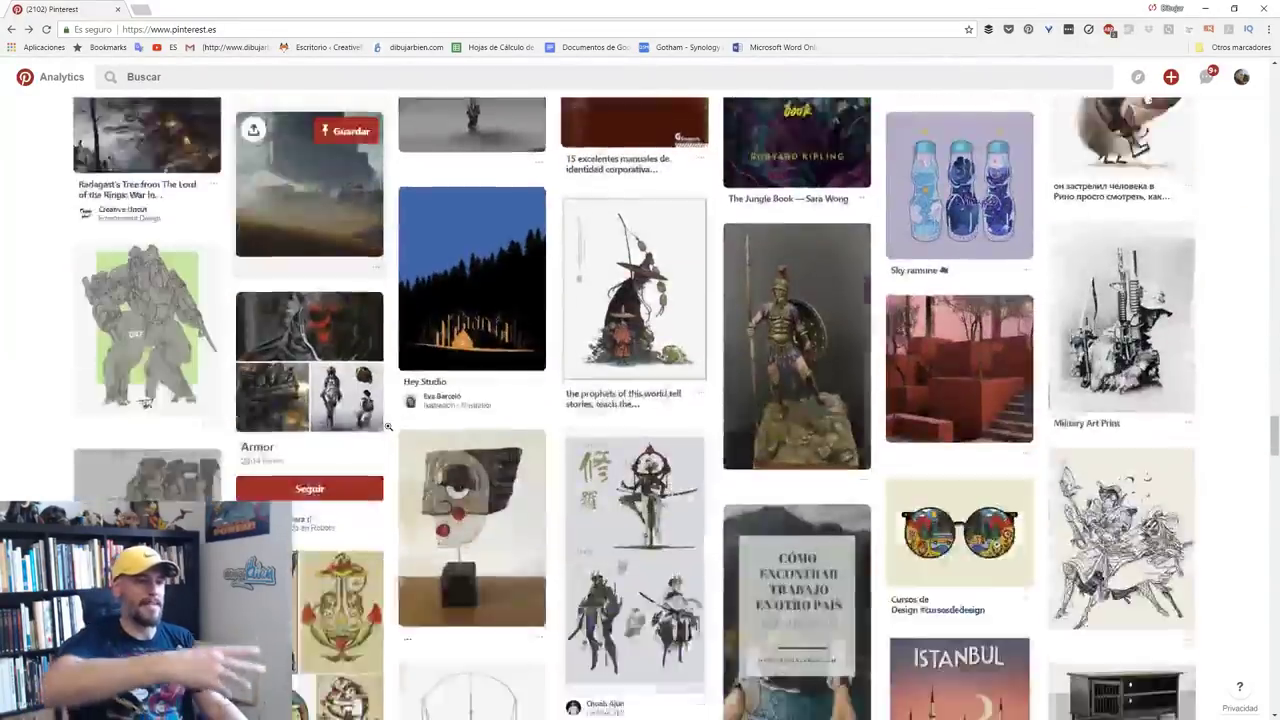
pyautogui.scroll(-5, 388, 426)
pyautogui.scroll(-5, 388, 426)
pyautogui.scroll(-5, 388, 426)
pyautogui.scroll(-5, 388, 426)
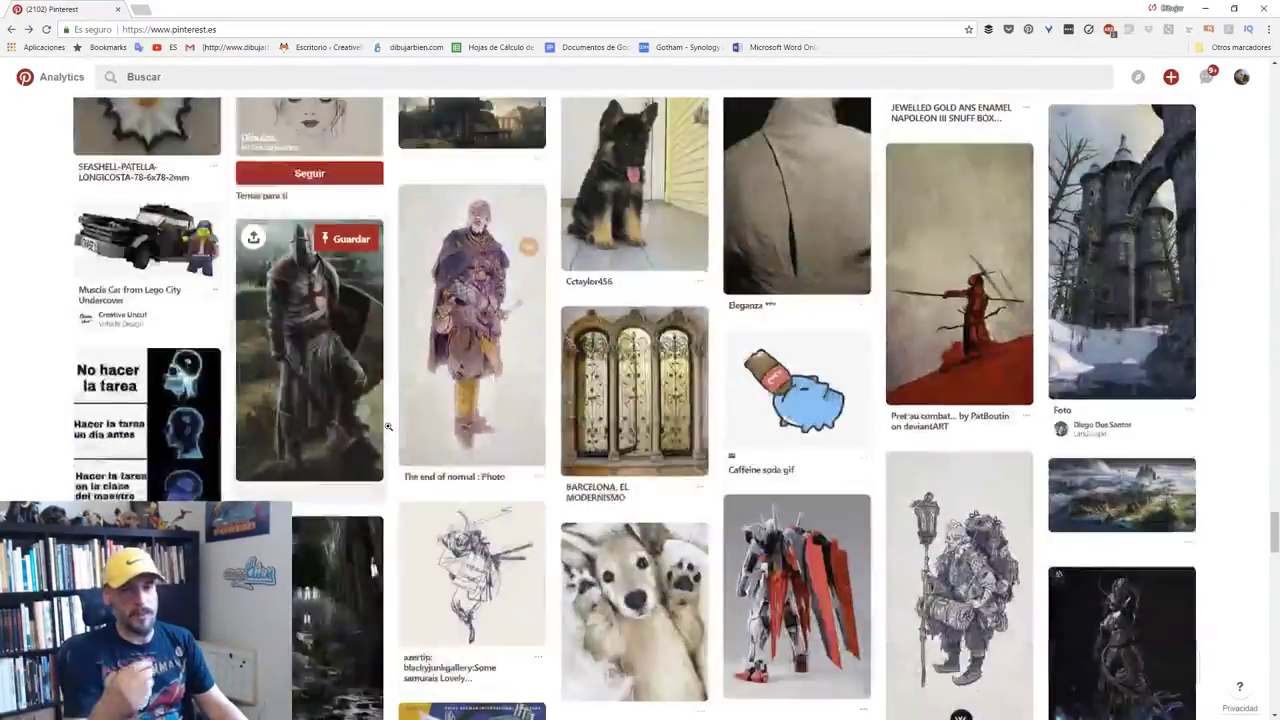
pyautogui.scroll(-5, 388, 426)
pyautogui.scroll(-5, 388, 426)
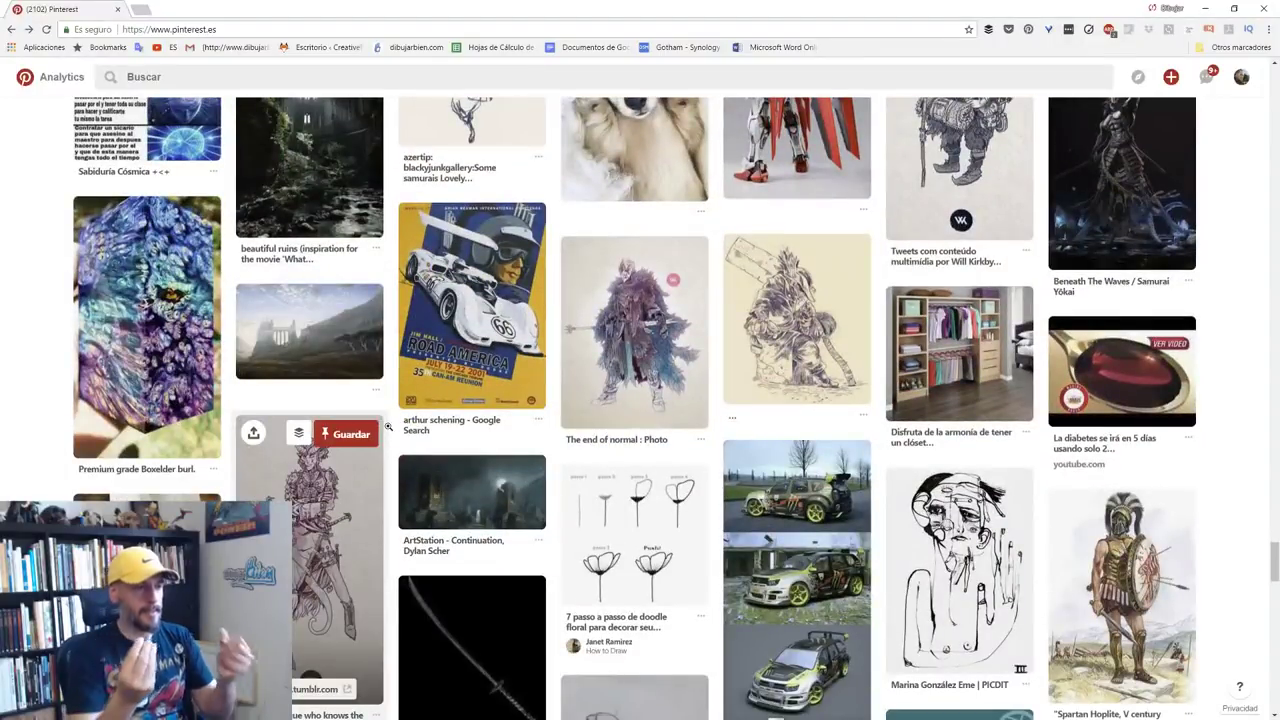
pyautogui.scroll(-2, 388, 426)
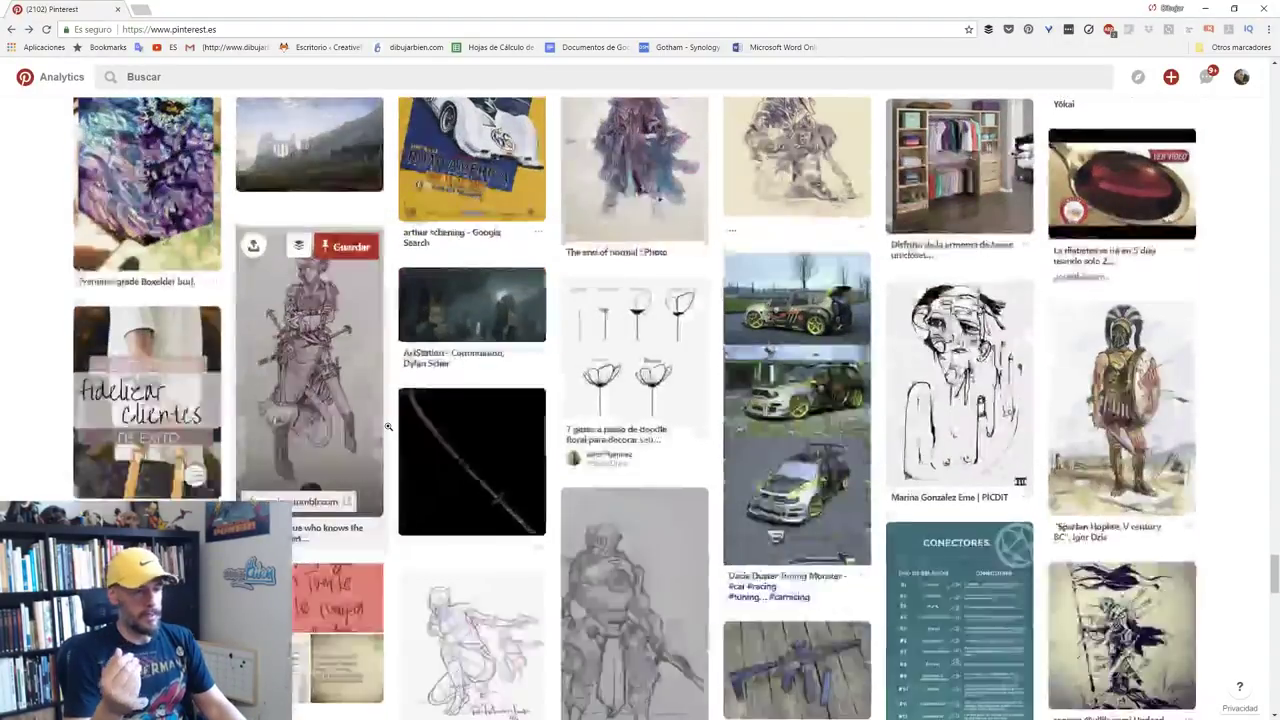
pyautogui.scroll(-3, 395, 436)
pyautogui.scroll(-3, 400, 445)
pyautogui.scroll(-1, 389, 440)
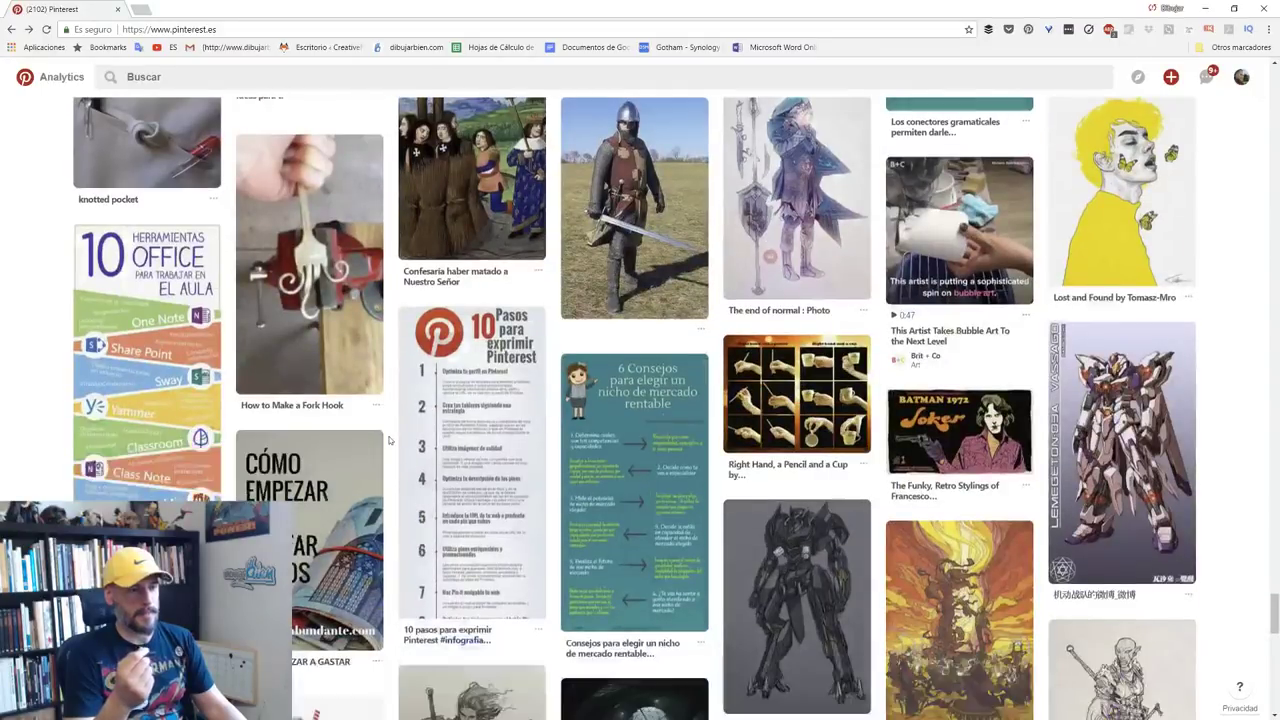
pyautogui.scroll(-2, 389, 440)
pyautogui.scroll(-3, 389, 440)
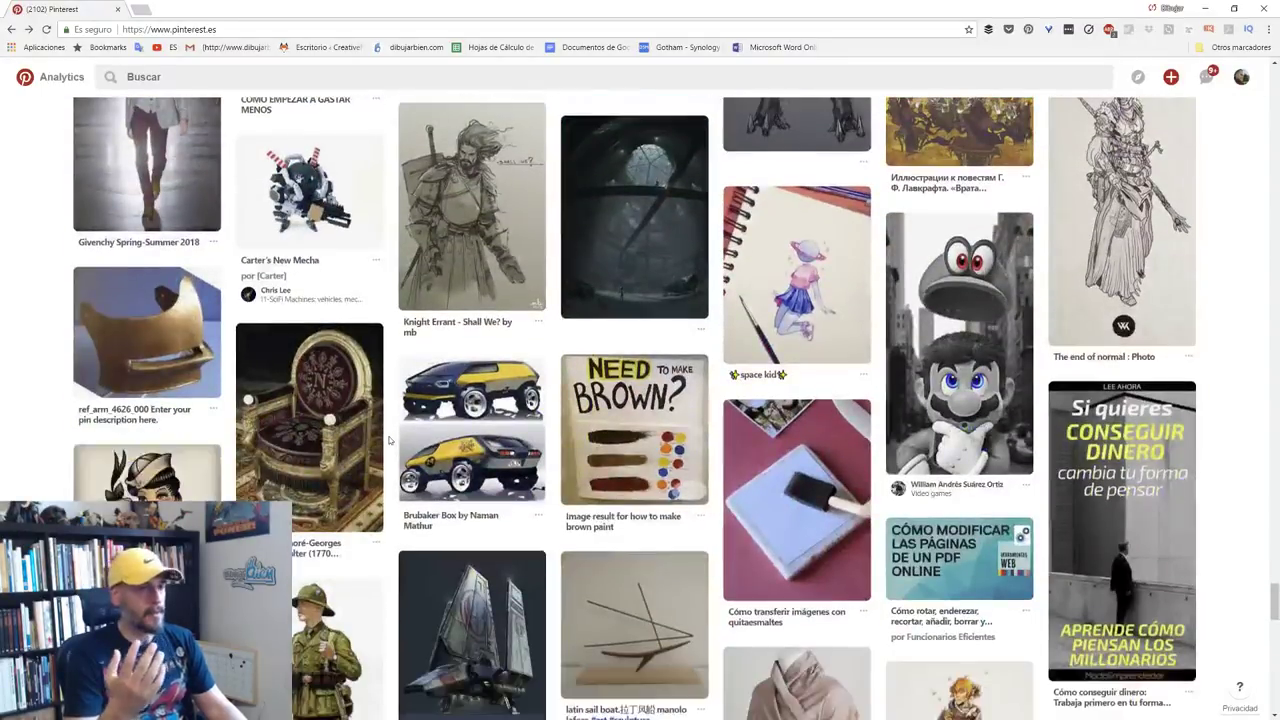
# Step: Open the Knight Errant - Shall We? sketch pin and start scrolling its page
pyautogui.click(493, 230)
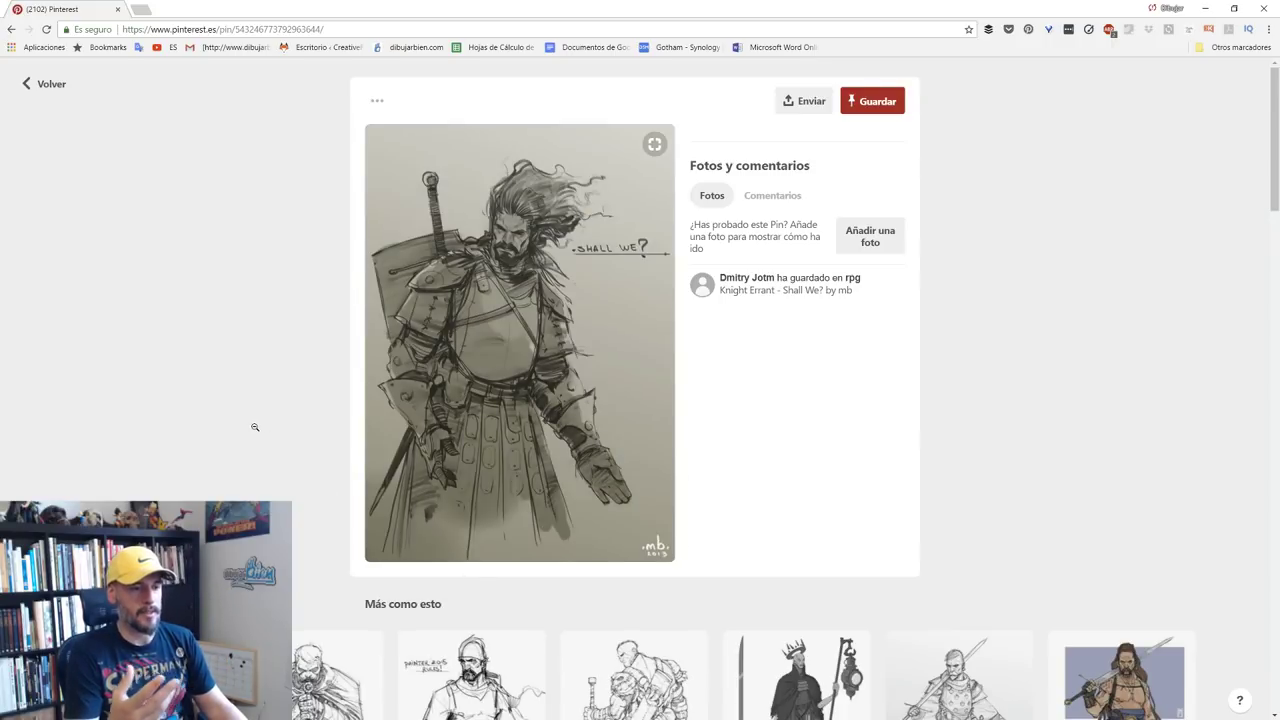
pyautogui.scroll(-2, 255, 428)
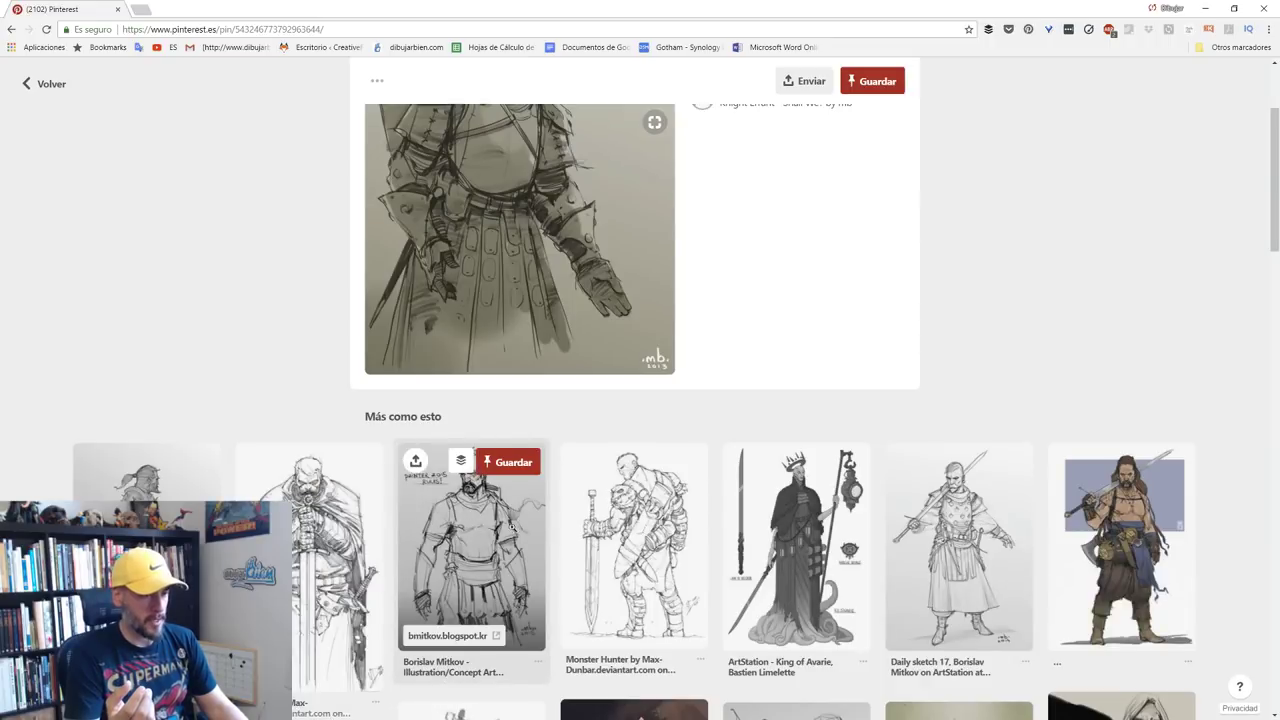
pyautogui.scroll(-3, 965, 490)
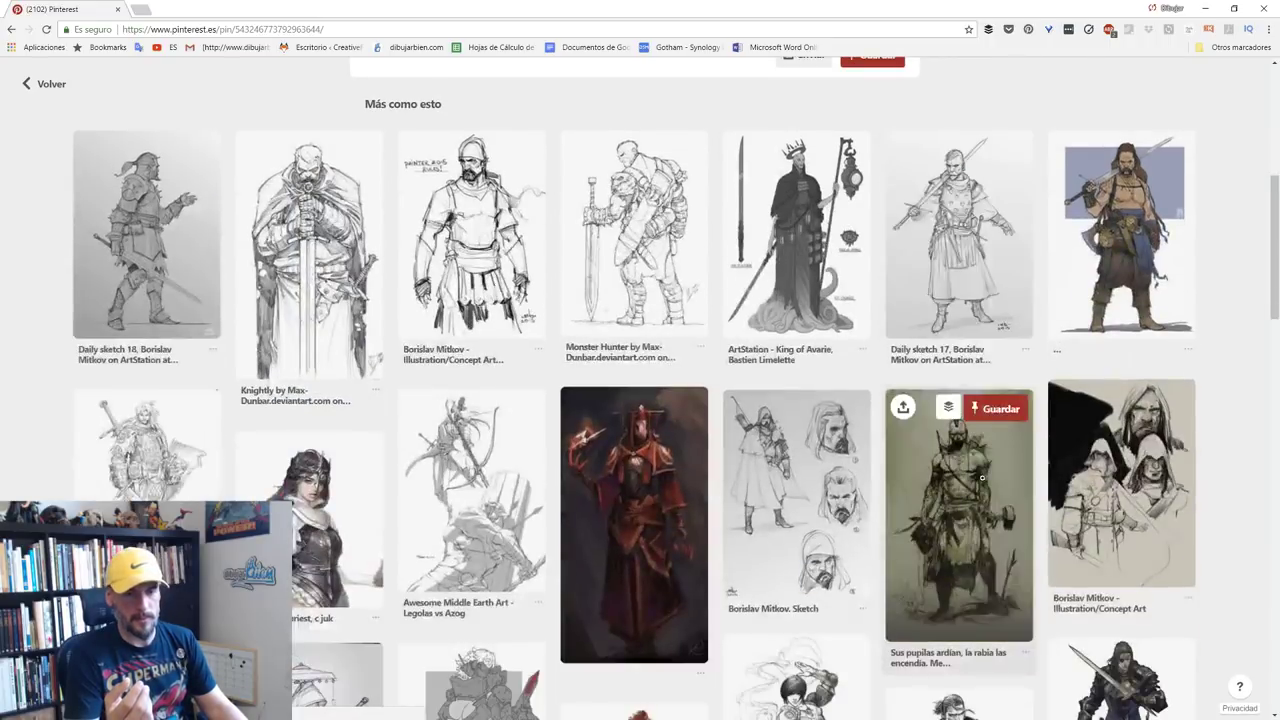
pyautogui.scroll(-1, 982, 478)
pyautogui.scroll(-3, 540, 467)
pyautogui.scroll(-1, 540, 467)
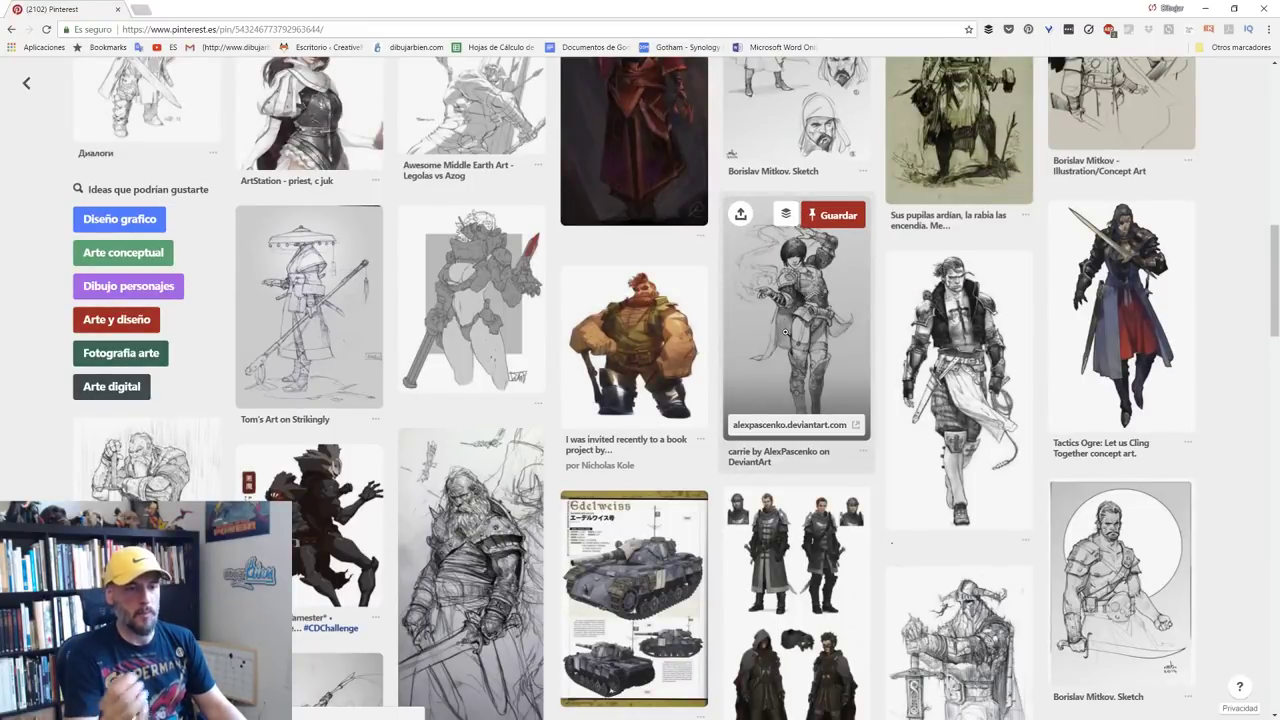
# Step: Browse the Más como esto warrior sketches below the pin, then scroll back up
pyautogui.scroll(-3, 785, 333)
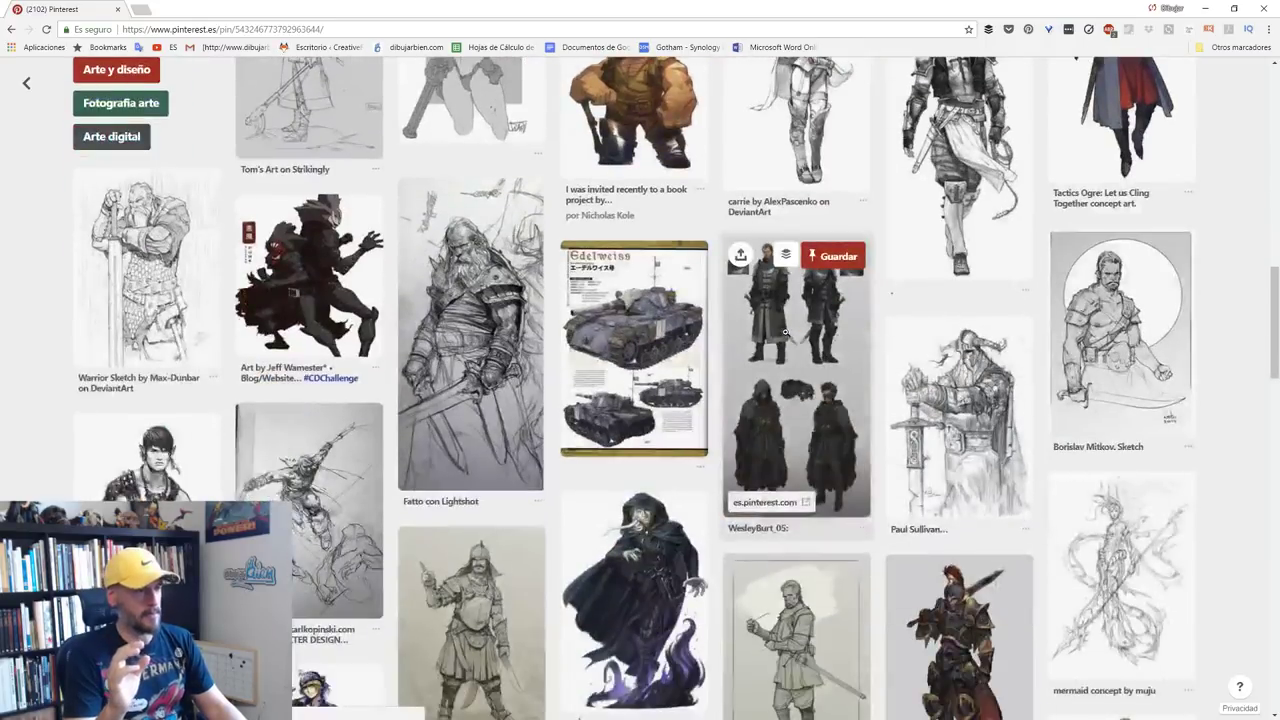
pyautogui.scroll(-3, 537, 404)
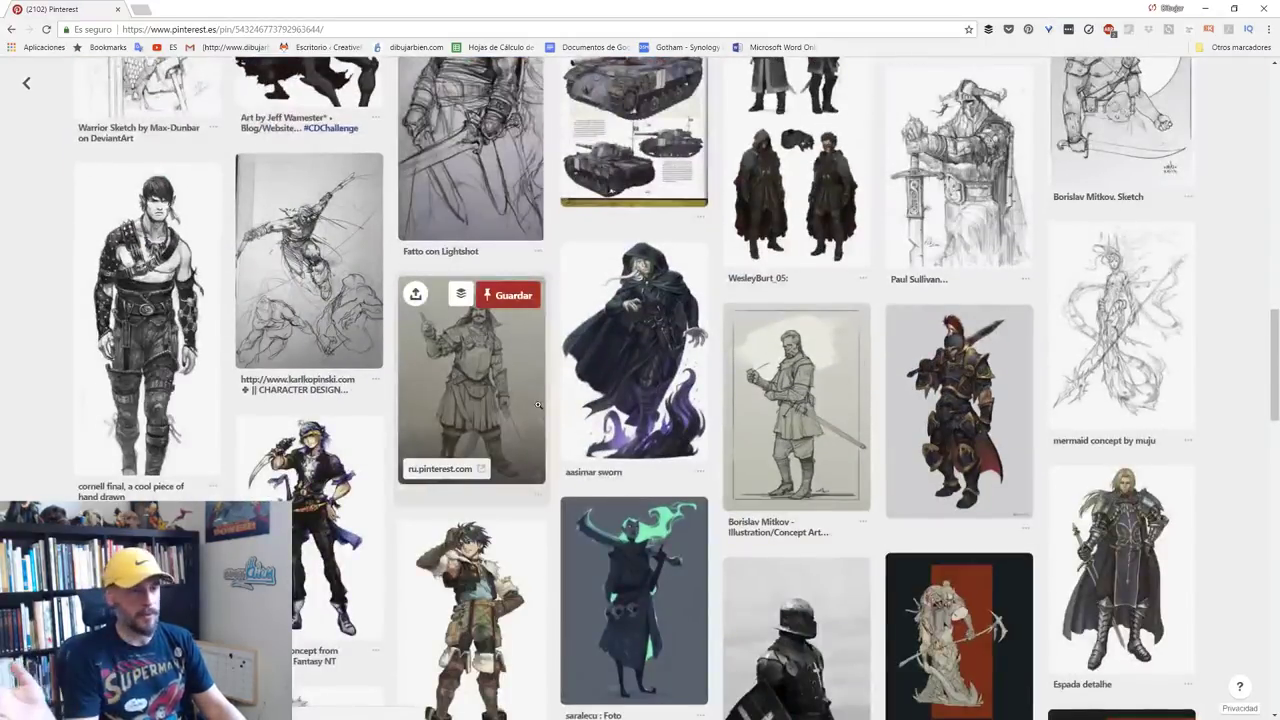
pyautogui.scroll(-3, 538, 404)
pyautogui.scroll(-4, 537, 404)
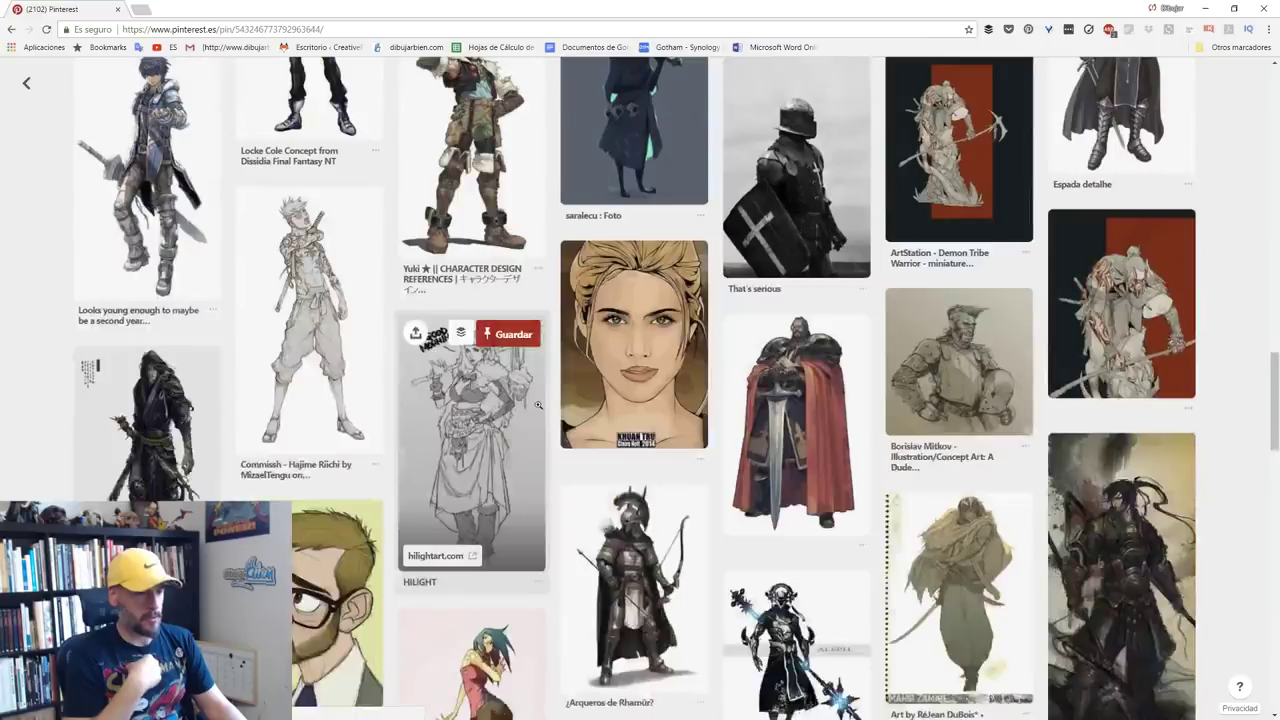
pyautogui.scroll(4, 537, 404)
pyautogui.scroll(5, 537, 404)
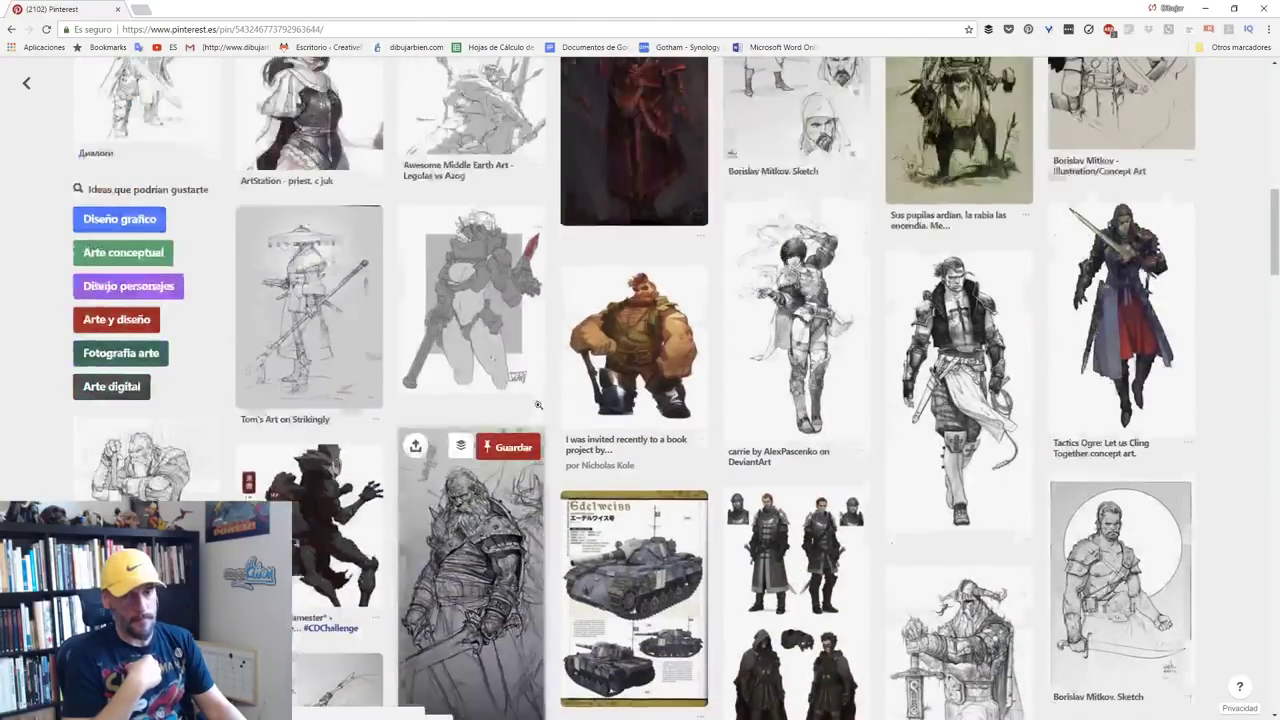
pyautogui.scroll(2, 537, 404)
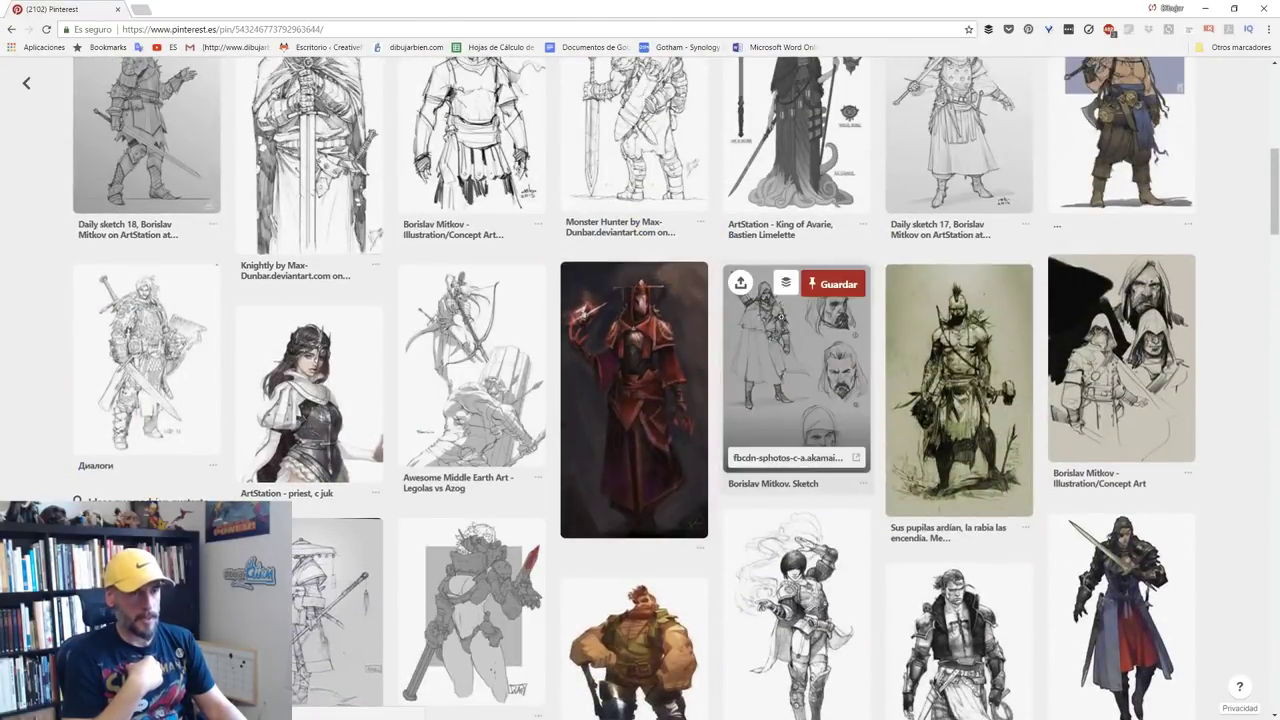
pyautogui.scroll(2, 538, 404)
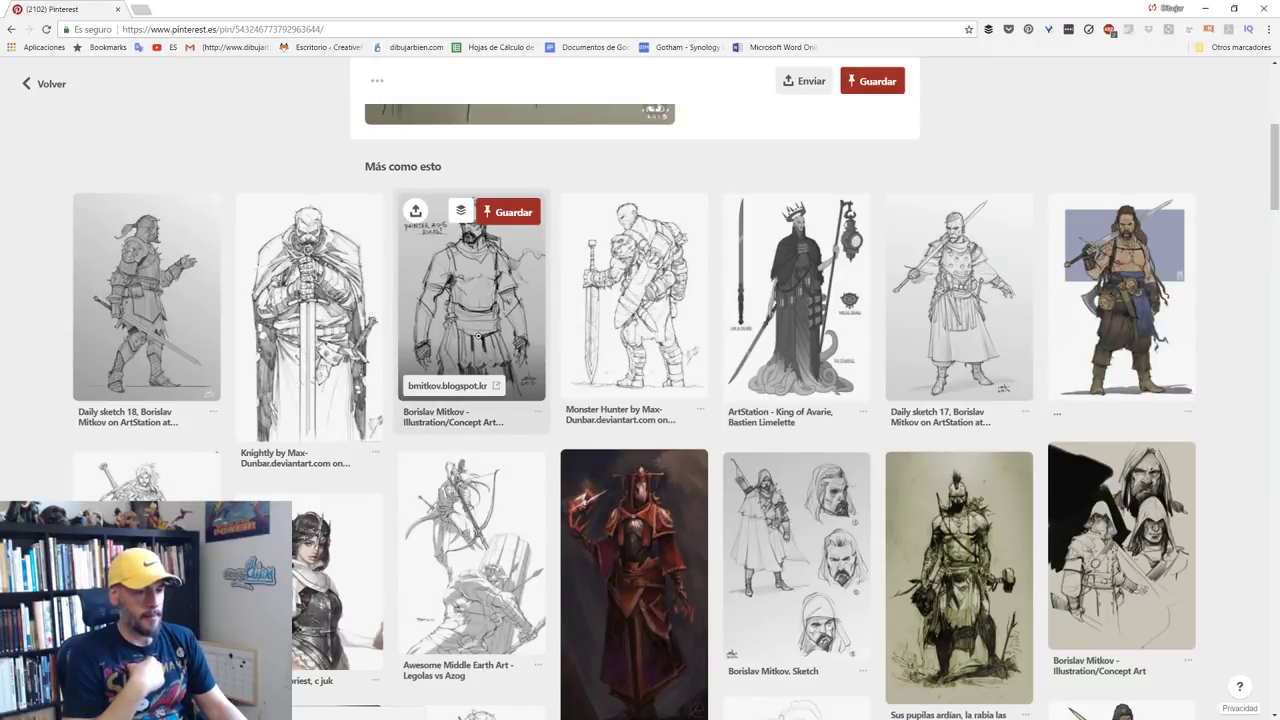
# Step: Open the Middle Earth Legolas vs Azog line-art pin and browse its related pins
pyautogui.click(490, 520)
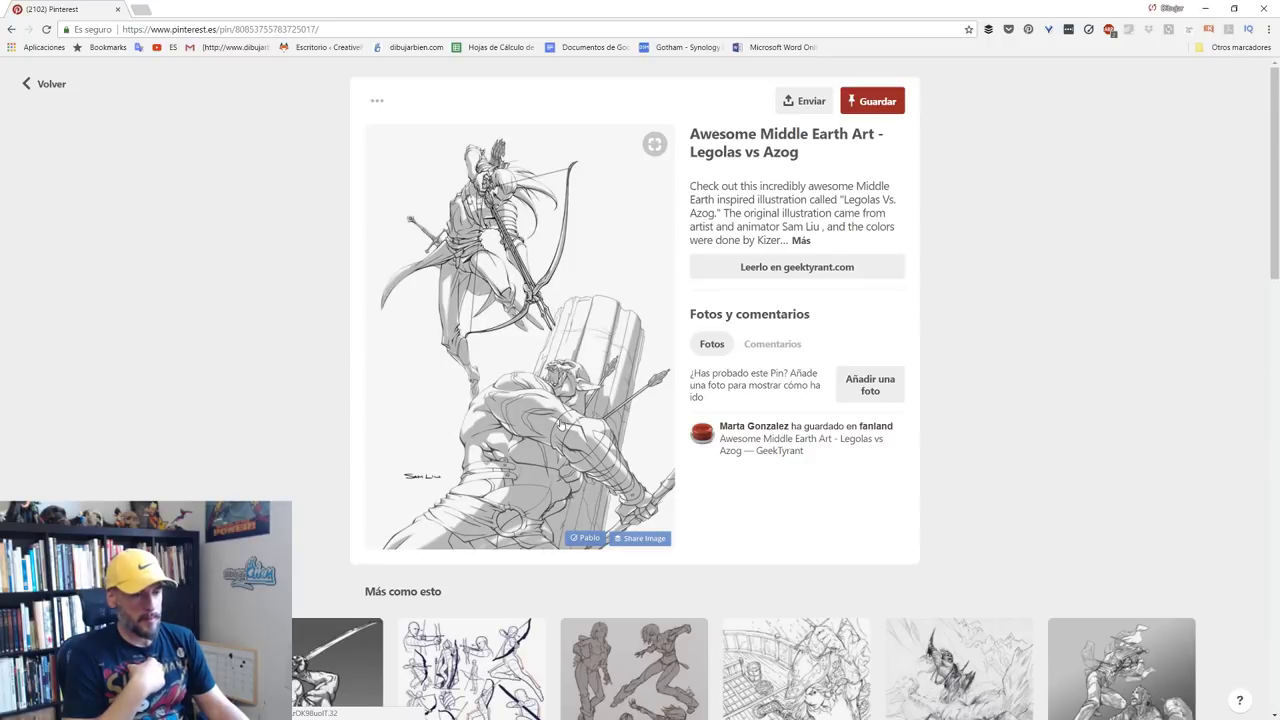
pyautogui.scroll(-2, 560, 422)
pyautogui.scroll(-2, 560, 422)
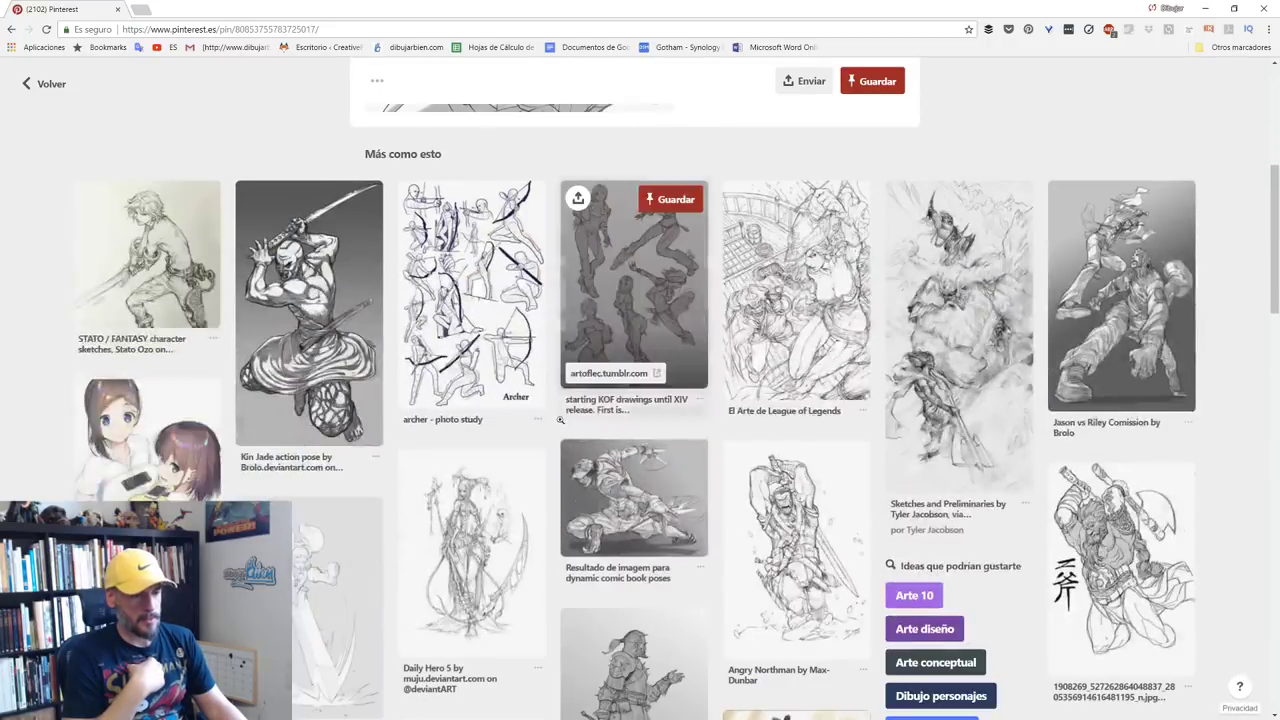
pyautogui.scroll(-1, 560, 420)
pyautogui.scroll(-1, 560, 420)
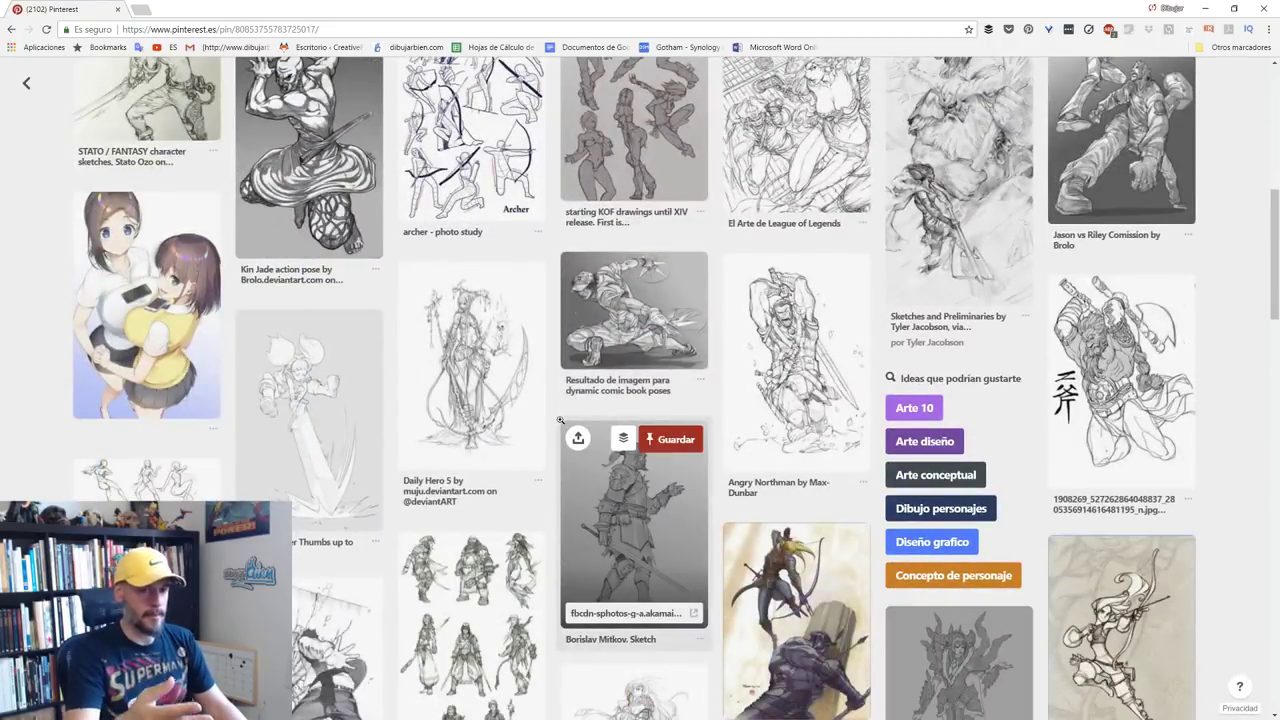
pyautogui.scroll(-1, 648, 478)
pyautogui.scroll(-1, 681, 527)
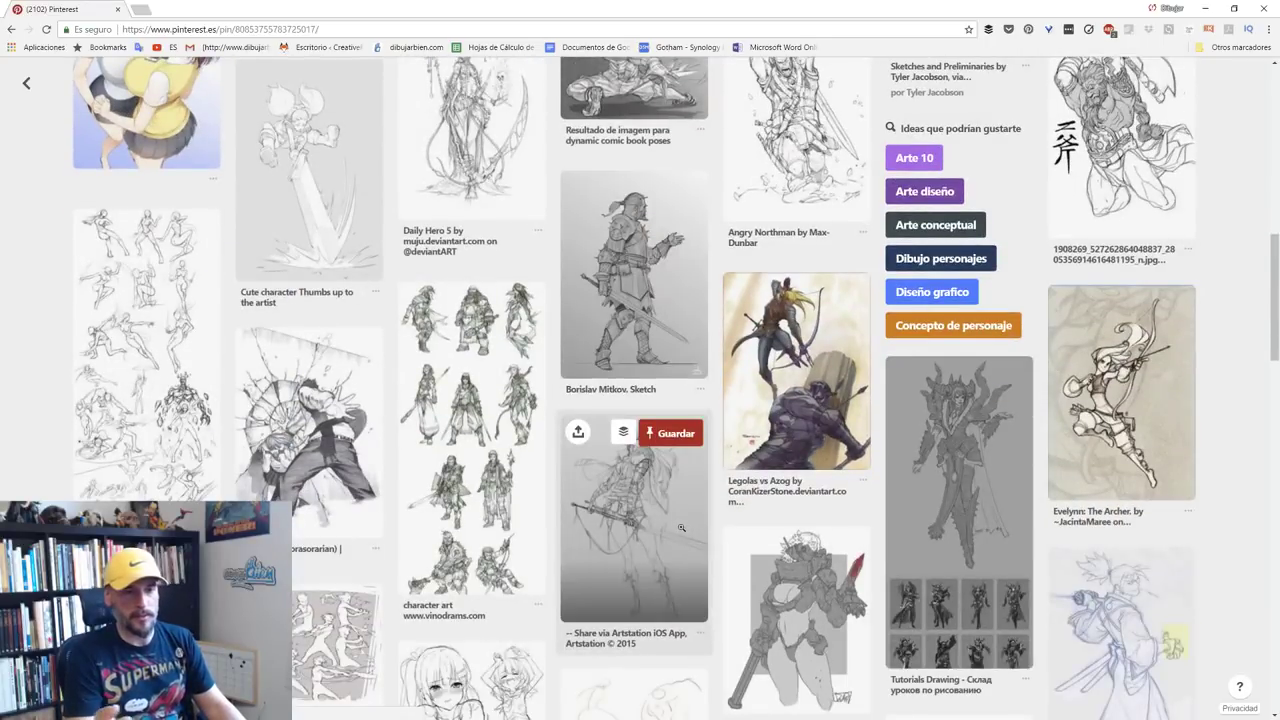
# Step: Open the coloured Legolas vs Azog by CoranKizerStone pin and browse its related pins
pyautogui.click(828, 400)
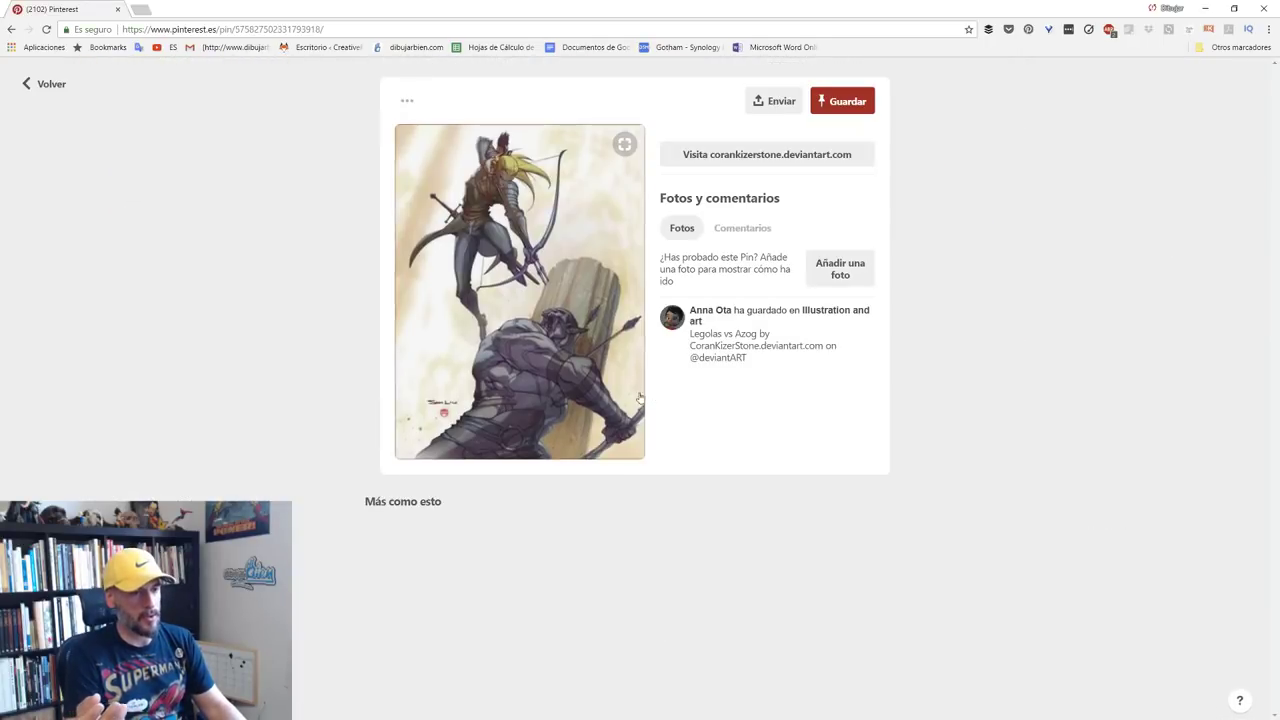
pyautogui.scroll(-3, 560, 450)
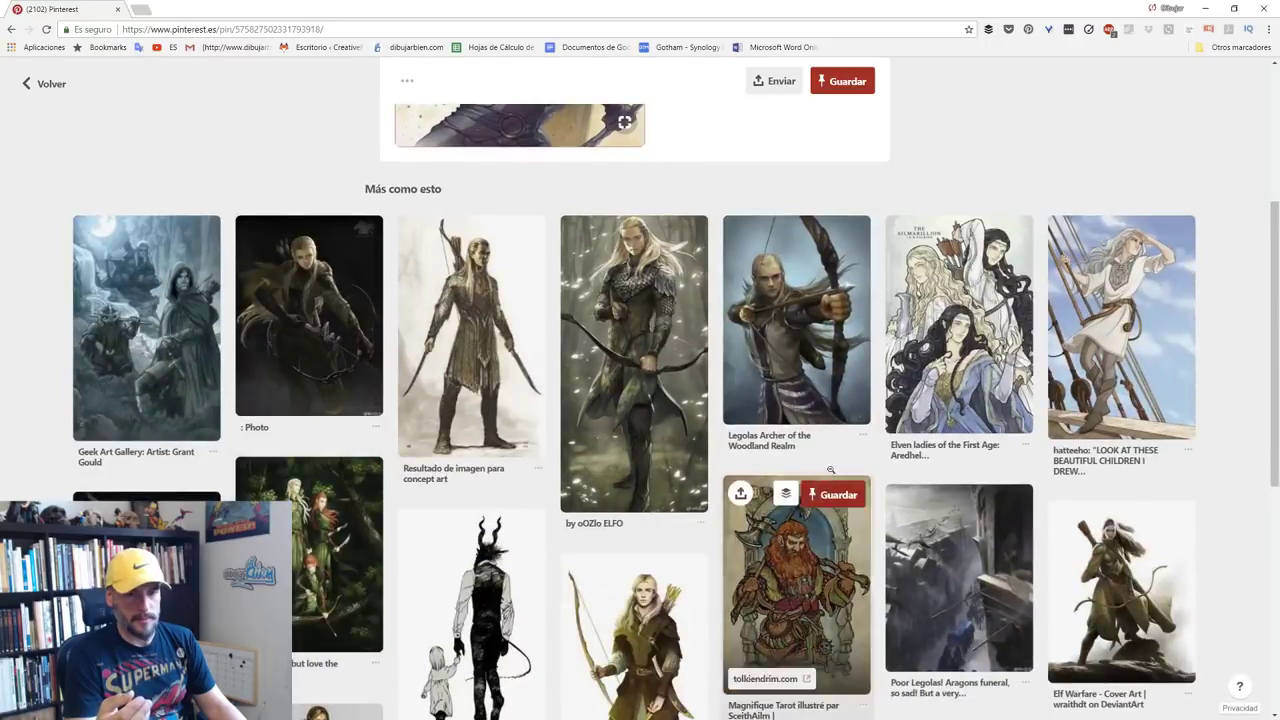
pyautogui.scroll(-3, 790, 580)
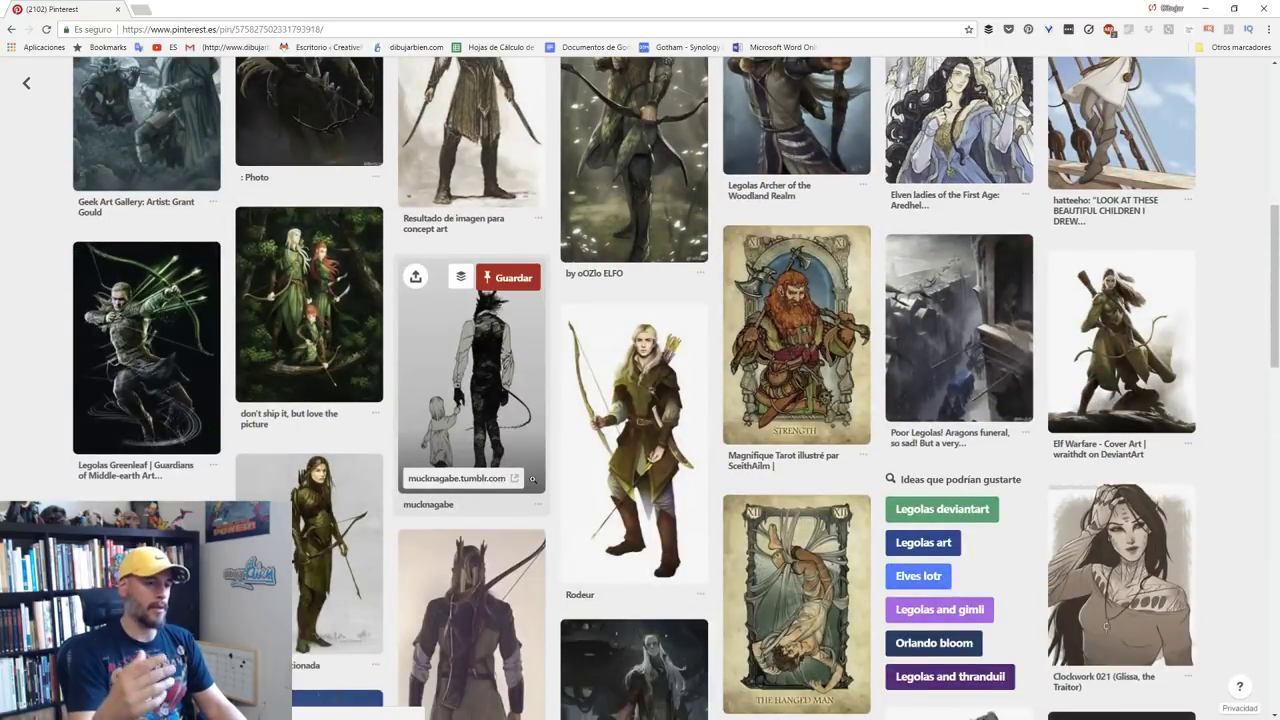
pyautogui.scroll(5, 533, 479)
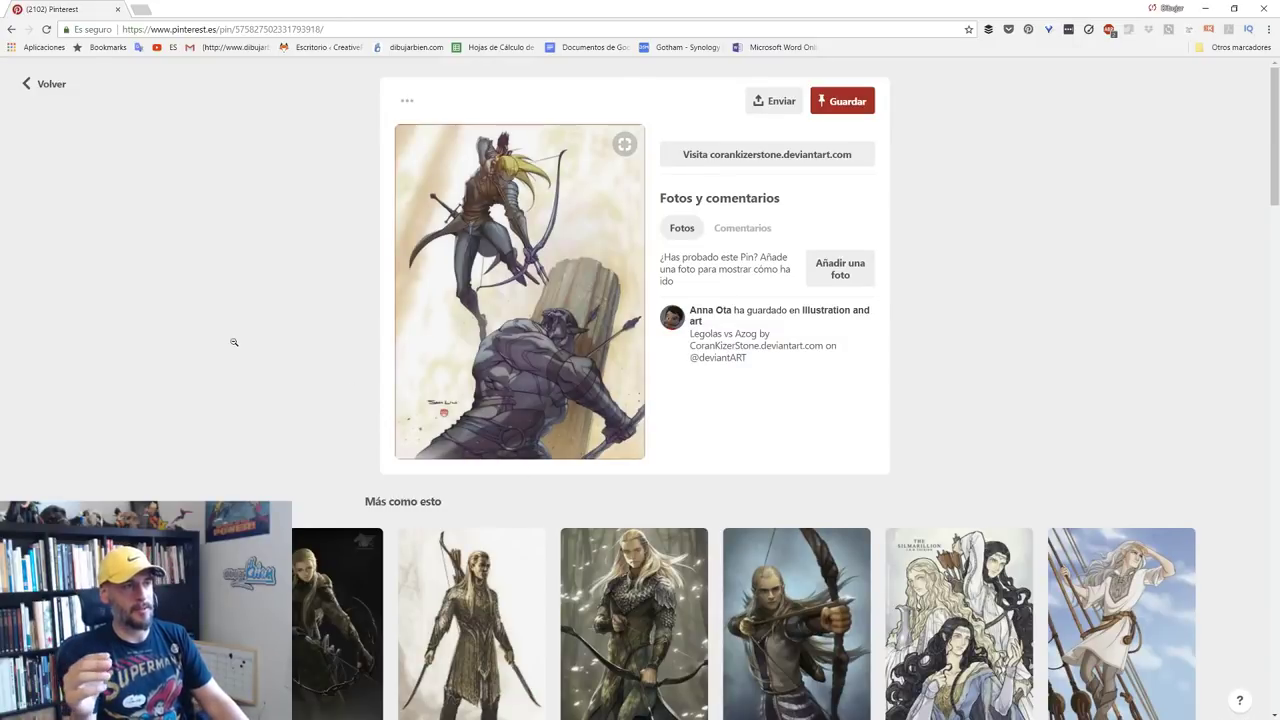
pyautogui.hotkey('alt', 'Left')
pyautogui.hotkey('alt', 'Left')
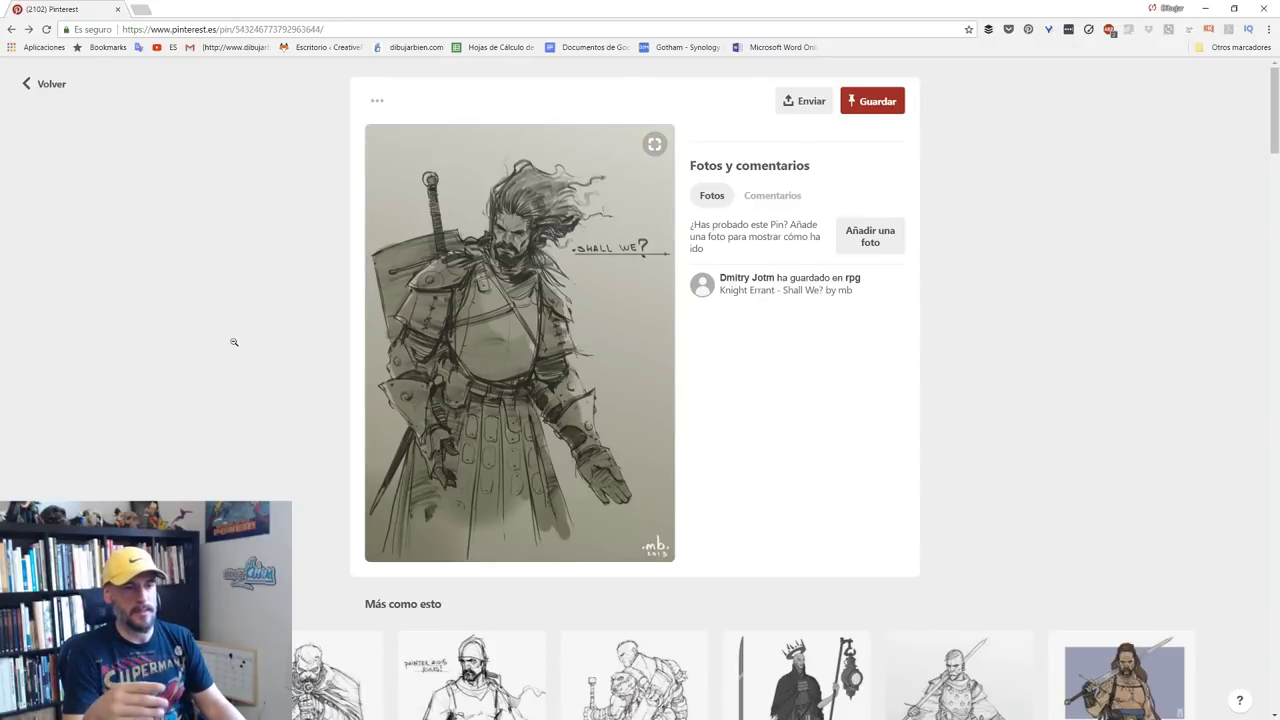
pyautogui.scroll(-1, 234, 342)
pyautogui.scroll(-1, 234, 342)
pyautogui.scroll(-1, 234, 342)
pyautogui.scroll(-1, 234, 342)
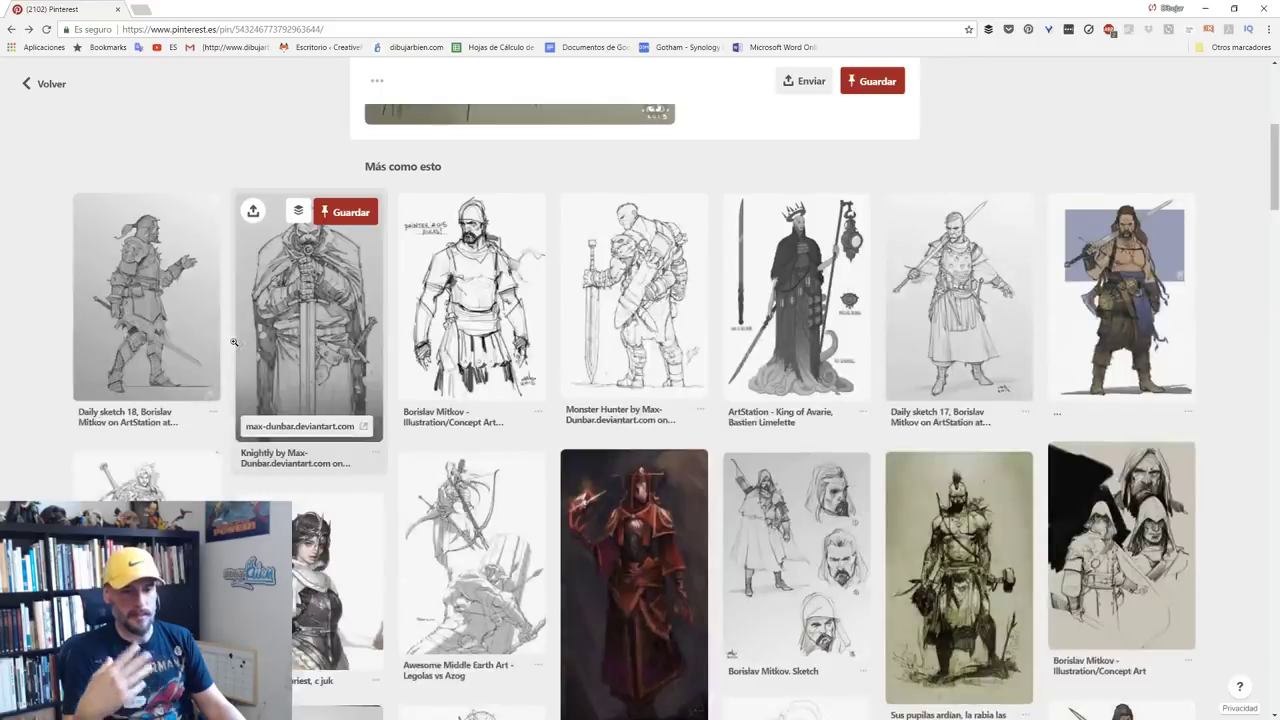
pyautogui.scroll(-3, 234, 342)
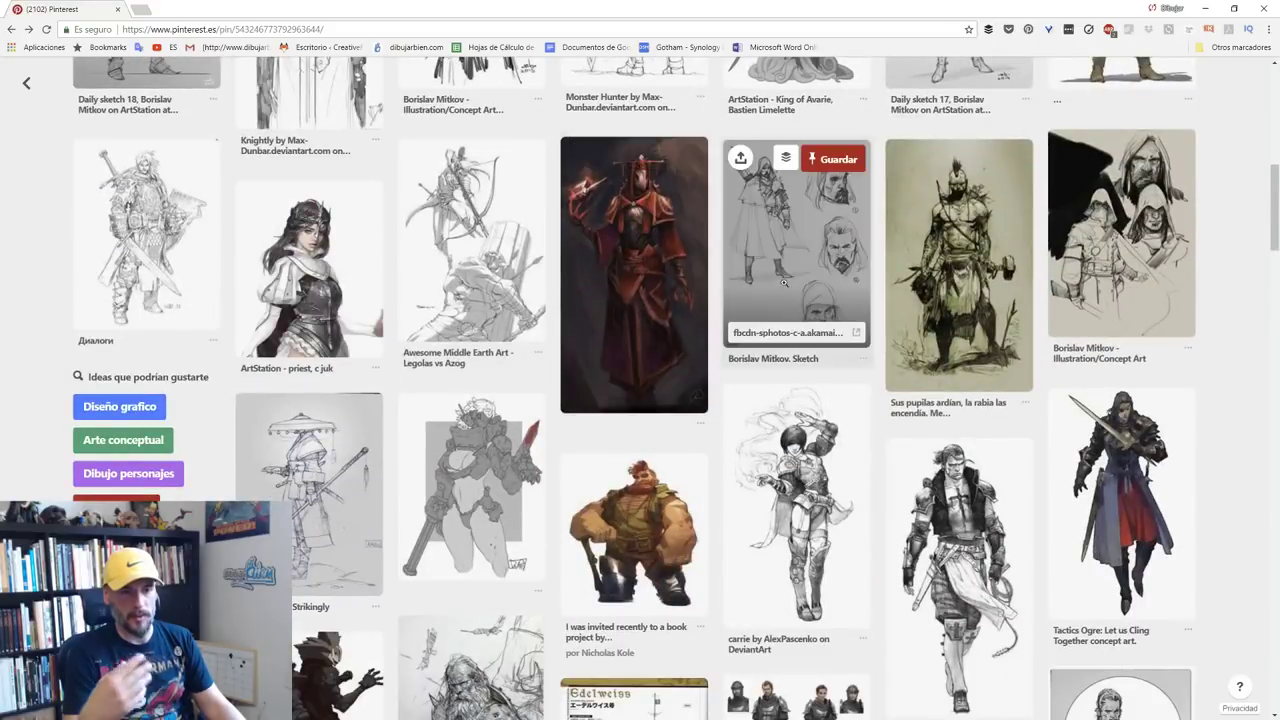
pyautogui.click(928, 271)
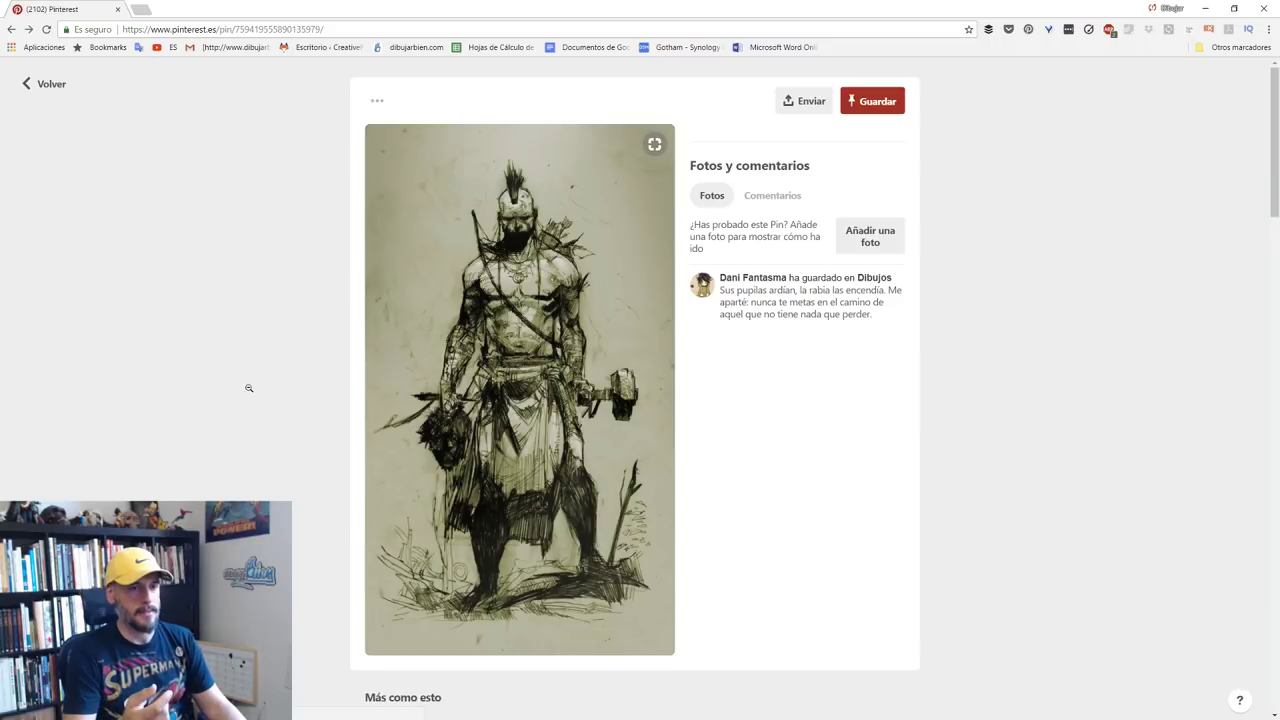
pyautogui.press('Right')
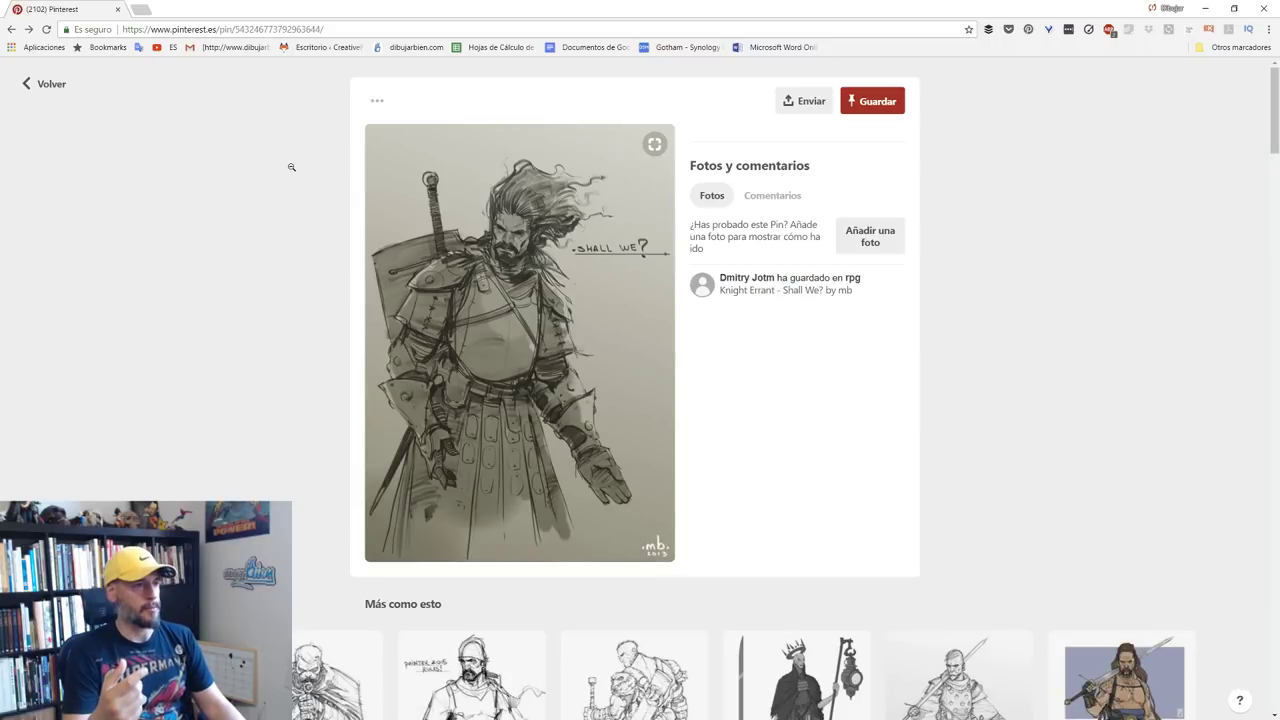
# Step: Switch to Photoshop and add an empty Layer 1 above the Background
pyautogui.hotkey('alt', 'Tab')
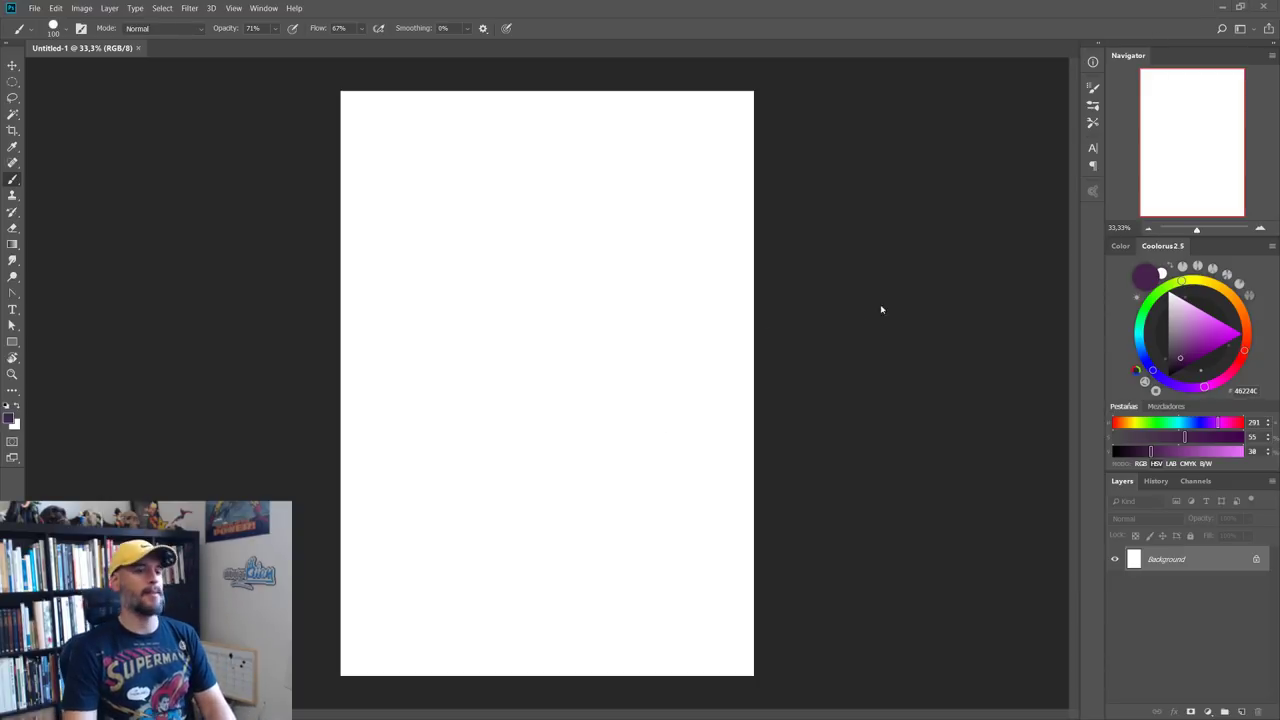
pyautogui.click(1242, 711)
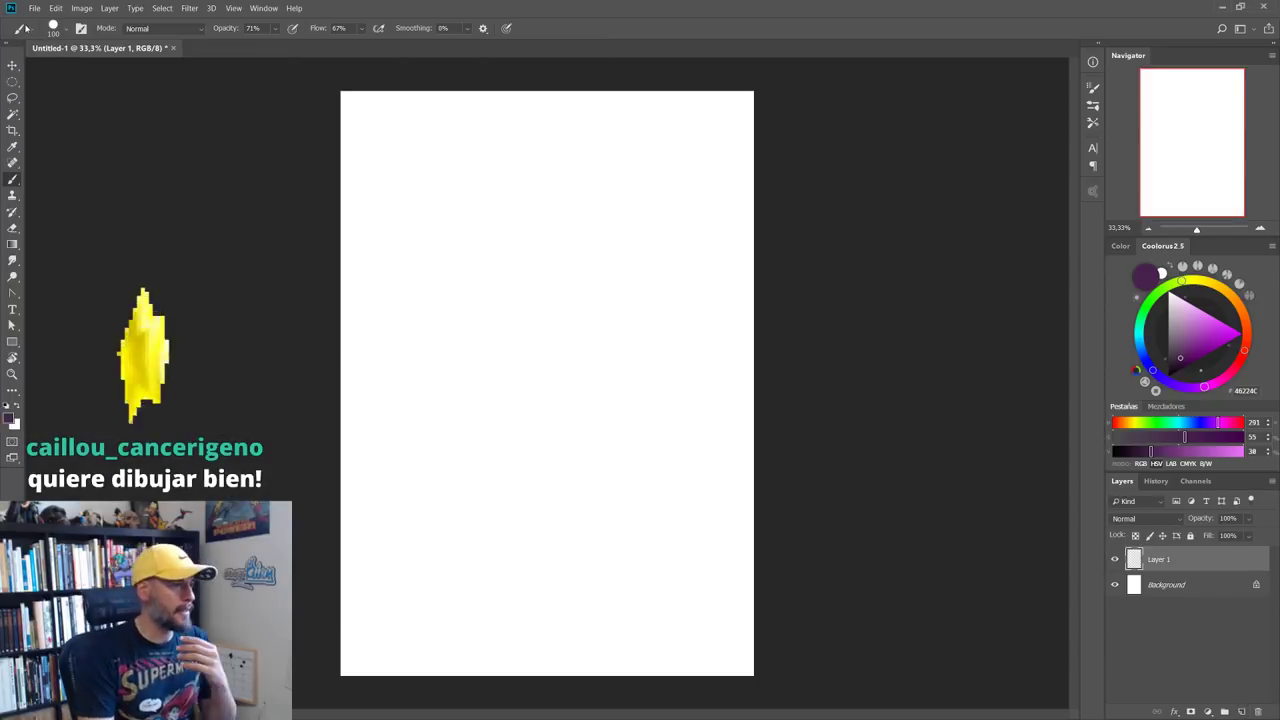
# Step: Browse the DibujarBien brush and tool presets in the Tool Preset picker
pyautogui.click(31, 30)
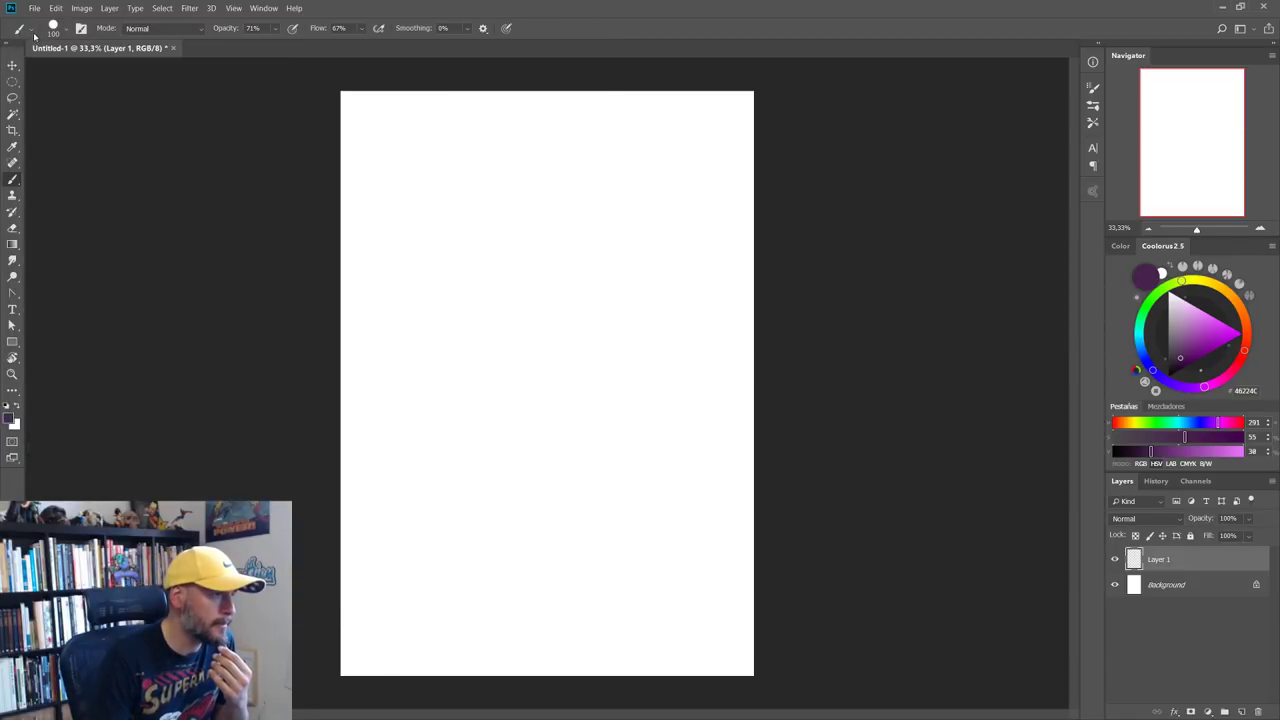
pyautogui.click(31, 30)
pyautogui.click(31, 30)
pyautogui.click(30, 31)
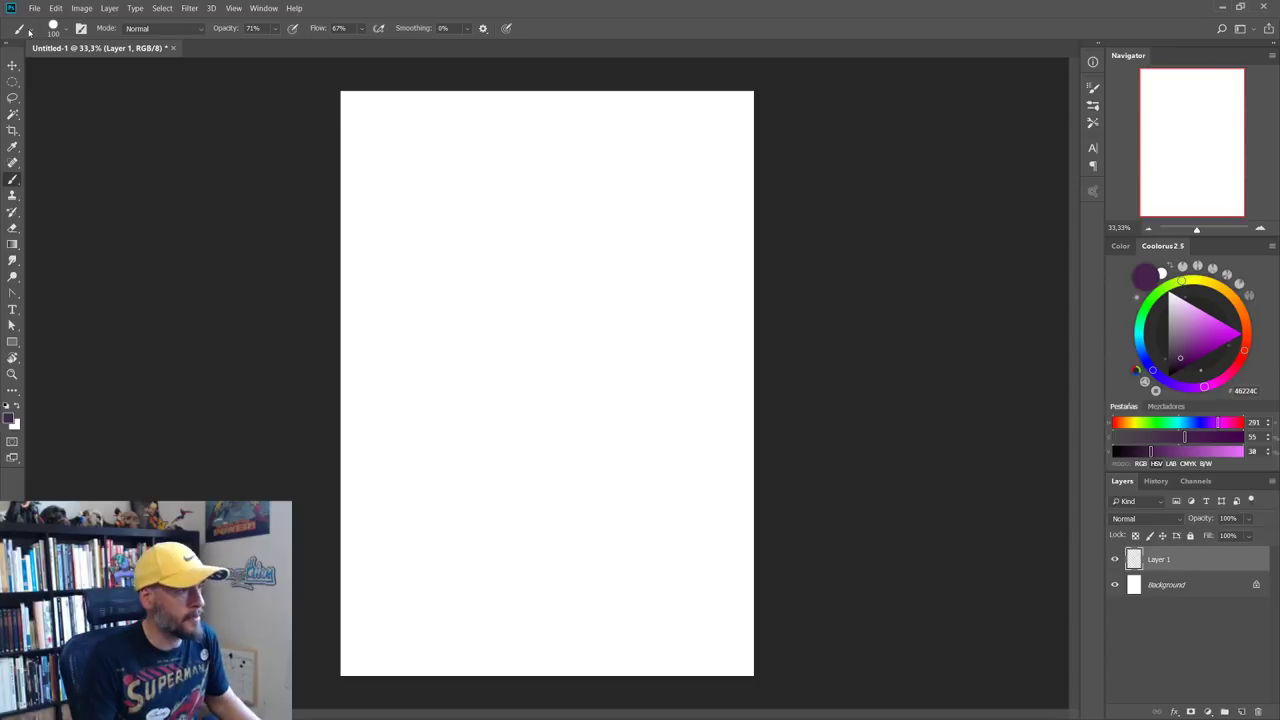
pyautogui.rightClick(384, 222)
pyautogui.press('Escape')
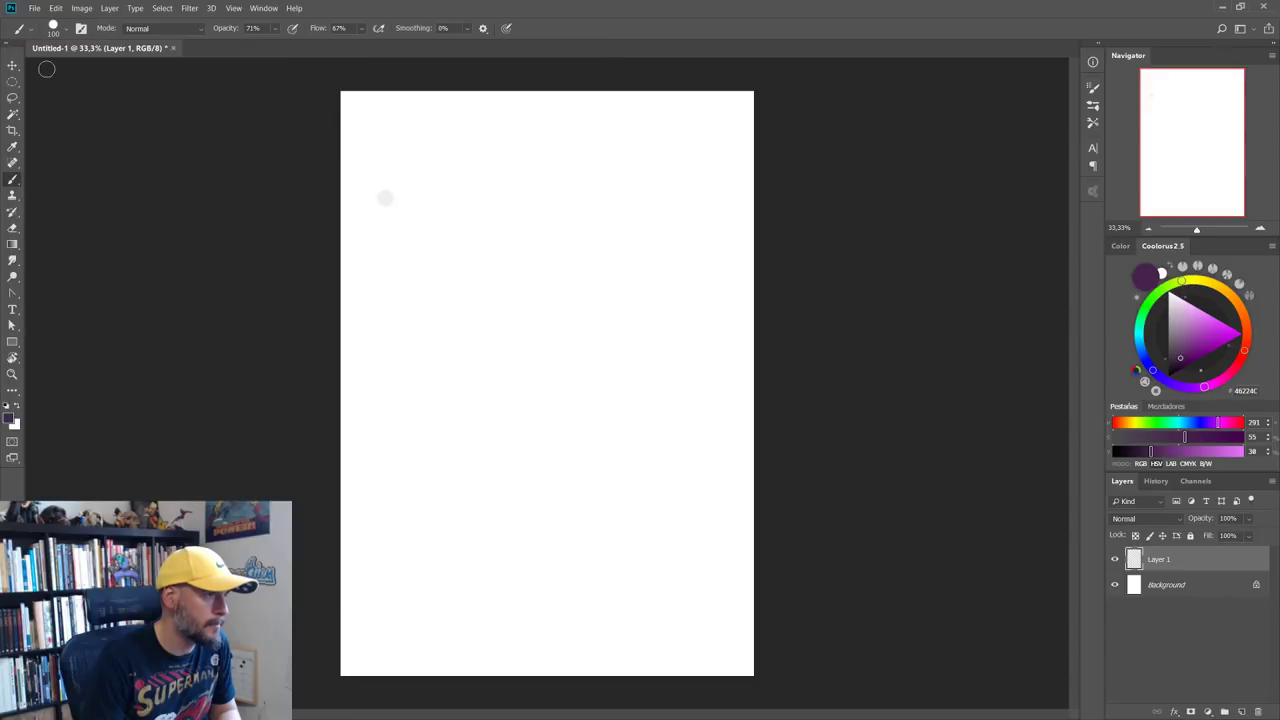
pyautogui.click(36, 28)
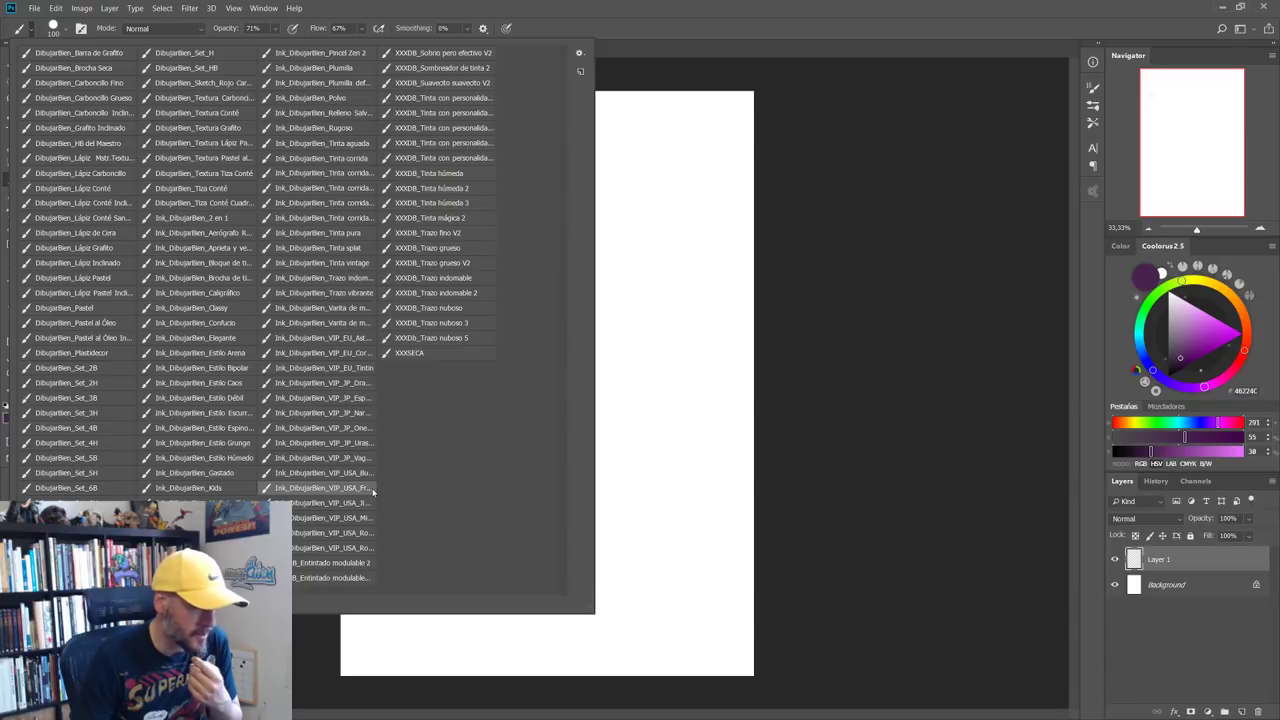
# Step: Apply a DibujarBien preset, then switch to the thinner VIP_USA_Mi ink preset
pyautogui.doubleClick(373, 490)
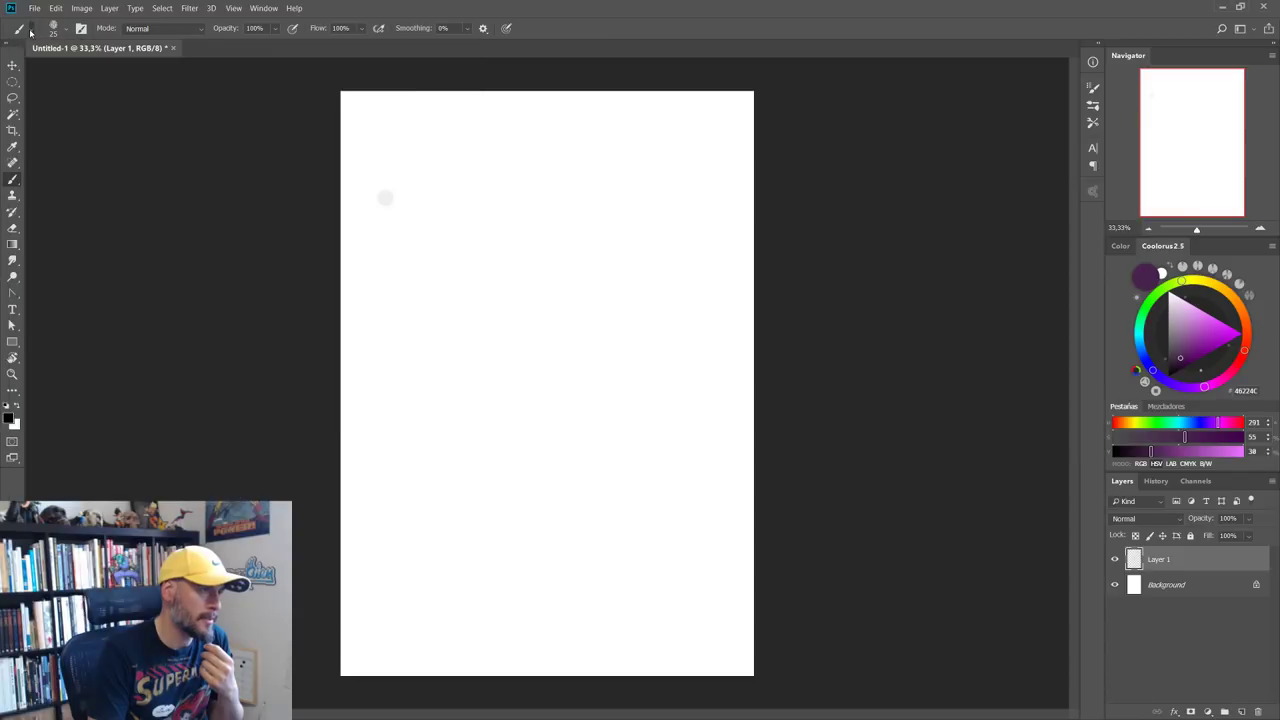
pyautogui.click(18, 30)
pyautogui.click(62, 30)
pyautogui.click(30, 30)
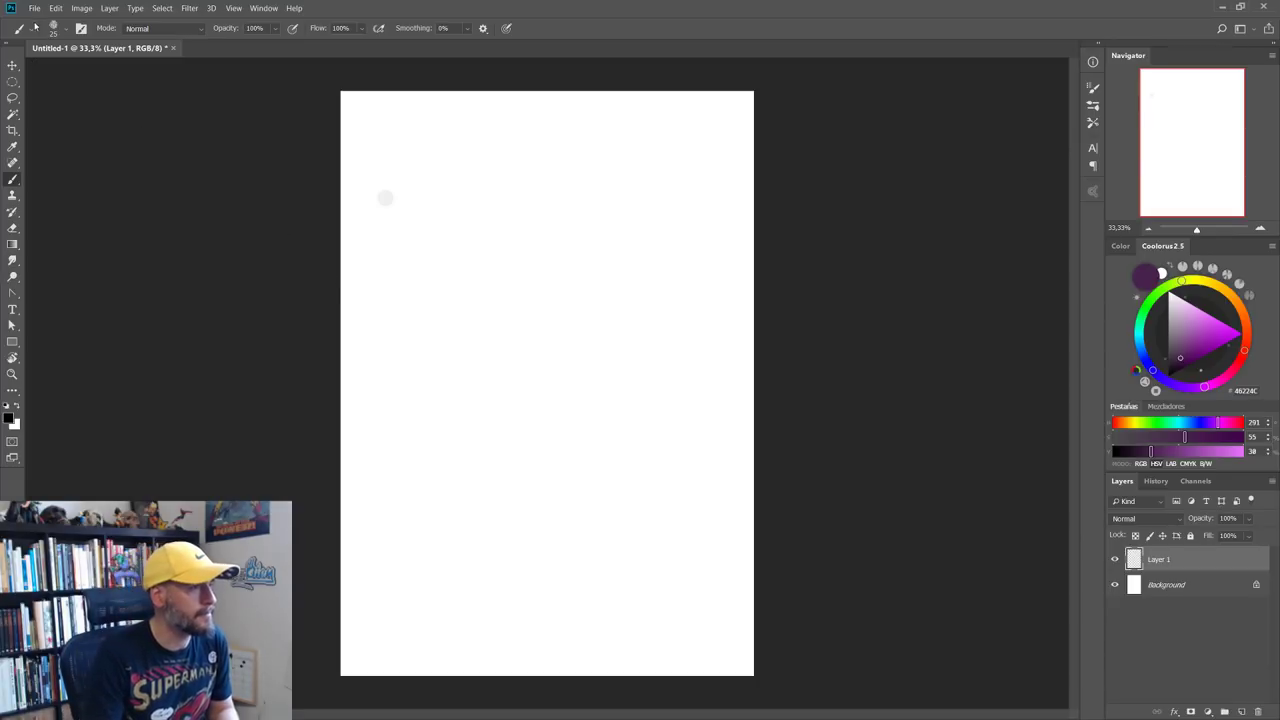
pyautogui.click(32, 29)
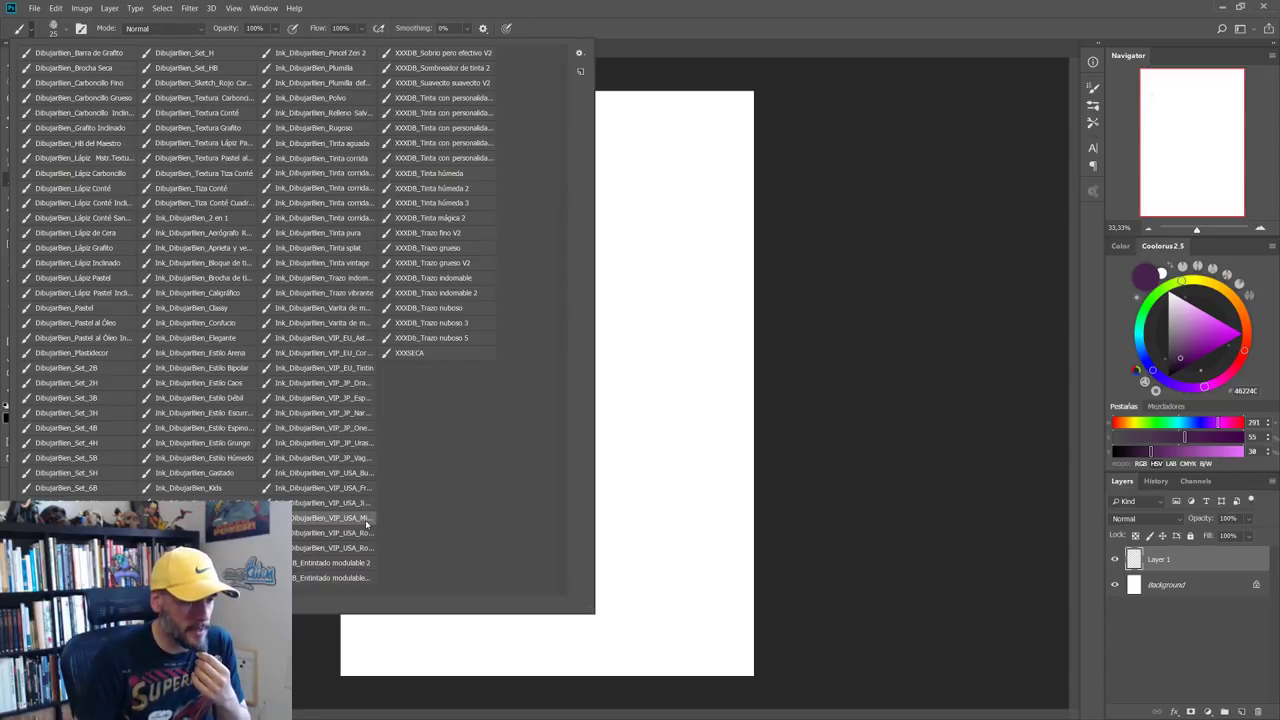
pyautogui.click(366, 522)
pyautogui.moveTo(494, 407)
pyautogui.mouseDown()
pyautogui.moveTo(575, 322)
pyautogui.moveTo(500, 460)
pyautogui.mouseUp()
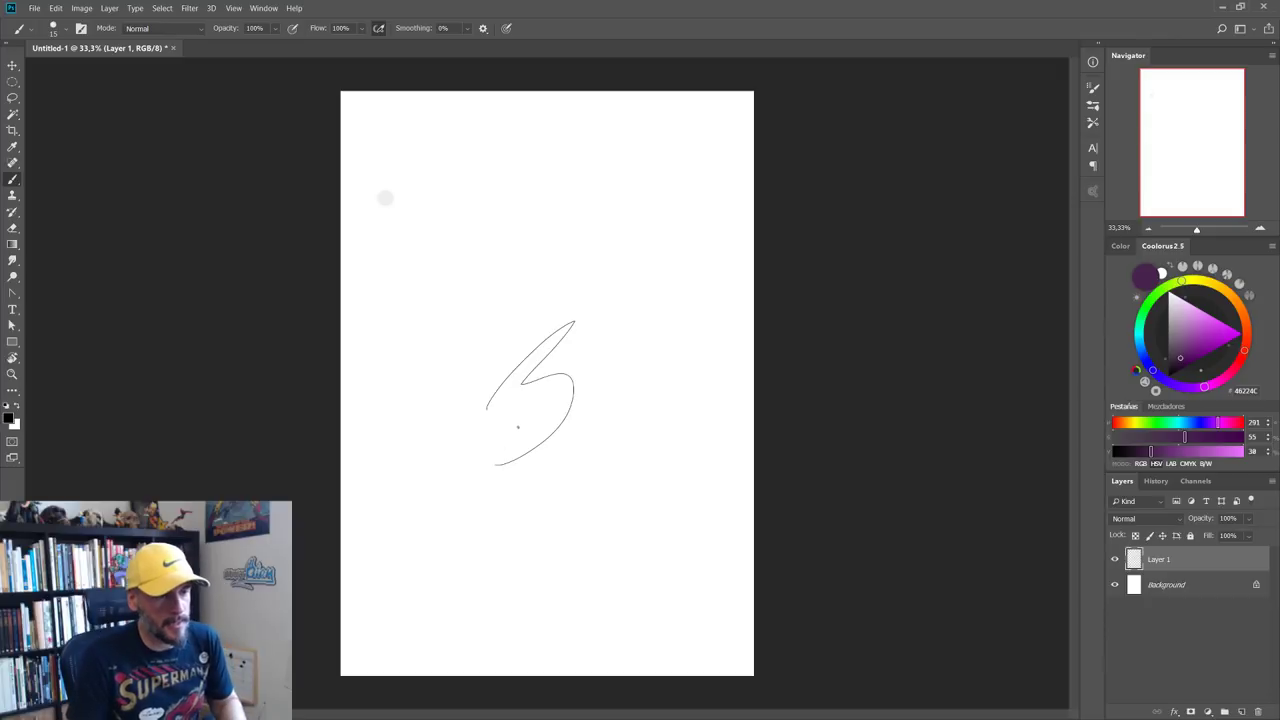
pyautogui.hotkey('ctrl', 'z')
pyautogui.hotkey('ctrl', 'z')
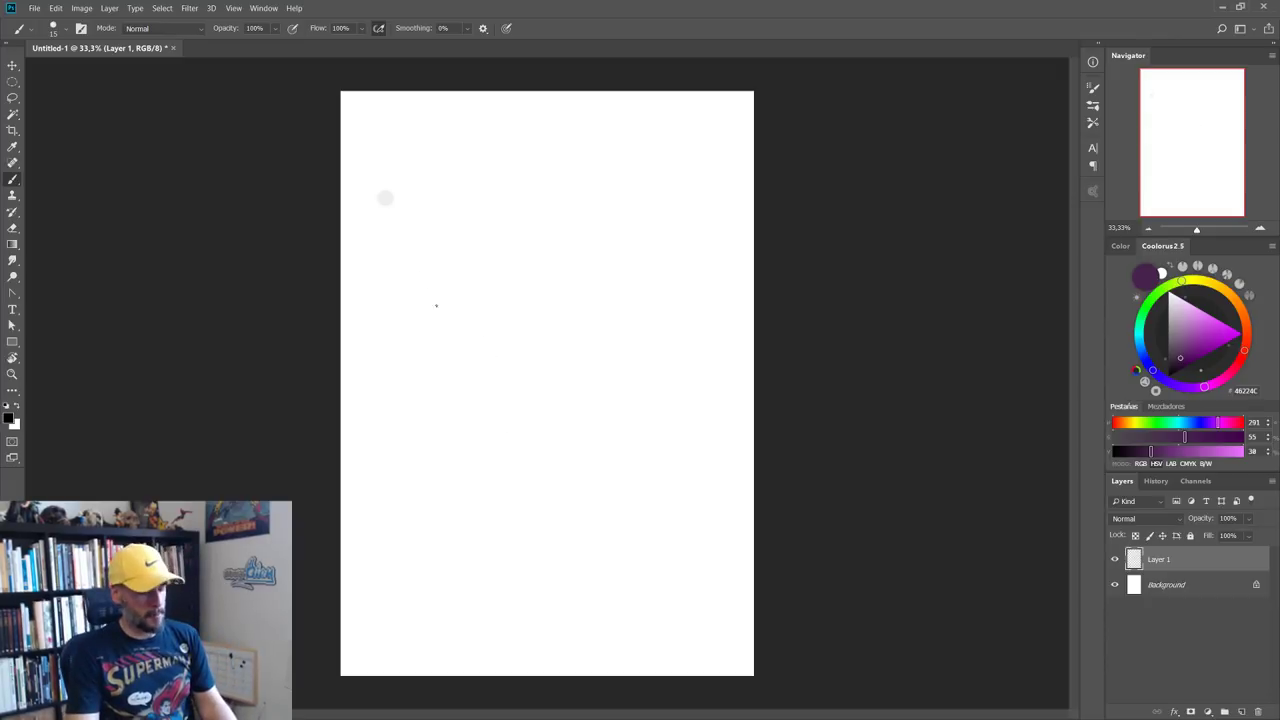
pyautogui.press('e')
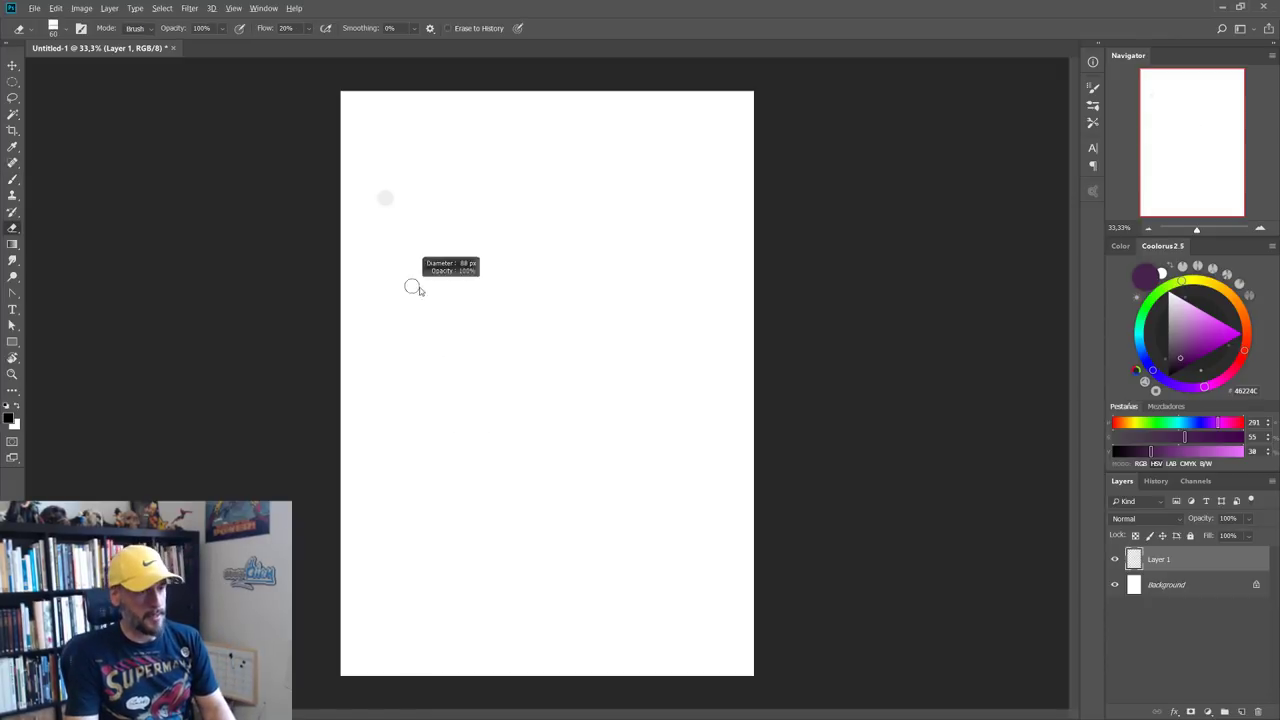
pyautogui.moveTo(414, 286)
pyautogui.mouseDown()
pyautogui.moveTo(470, 286)
pyautogui.moveTo(517, 314)
pyautogui.mouseUp()
pyautogui.press('b')
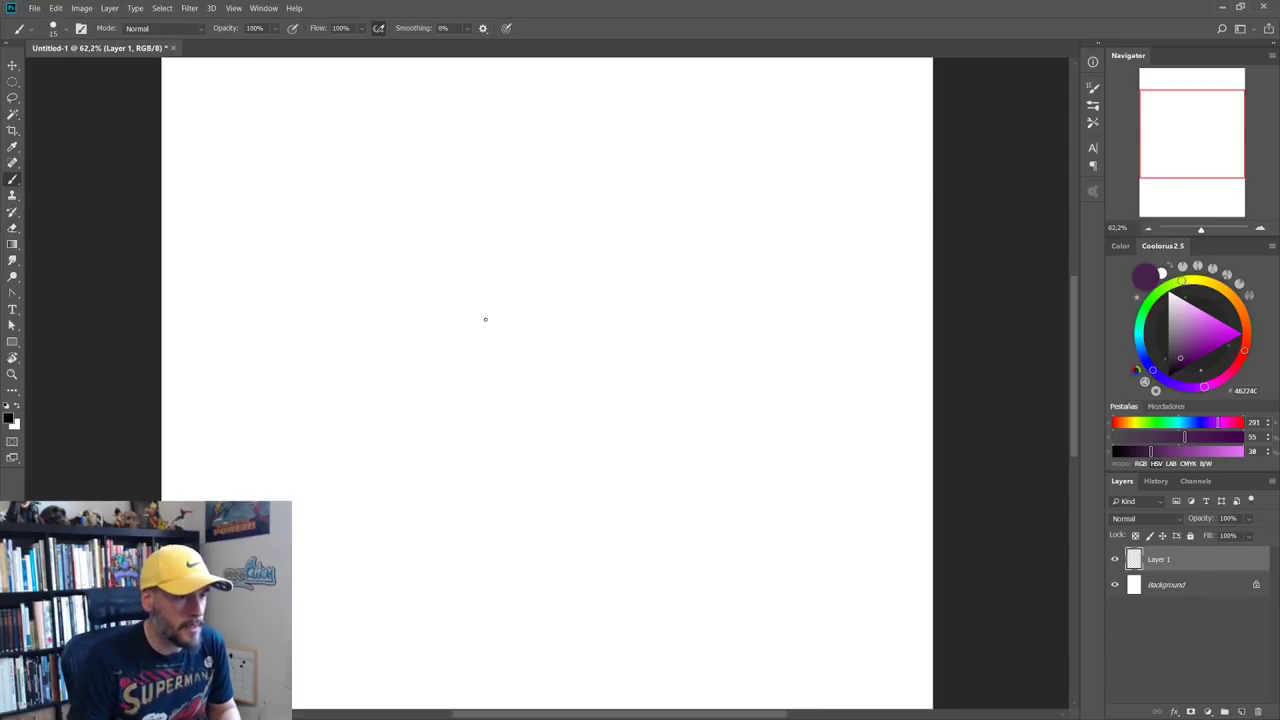
pyautogui.press(']')
pyautogui.moveTo(468, 340)
pyautogui.mouseDown()
pyautogui.moveTo(600, 271)
pyautogui.moveTo(515, 395)
pyautogui.mouseUp()
pyautogui.scroll(3, 608, 317)
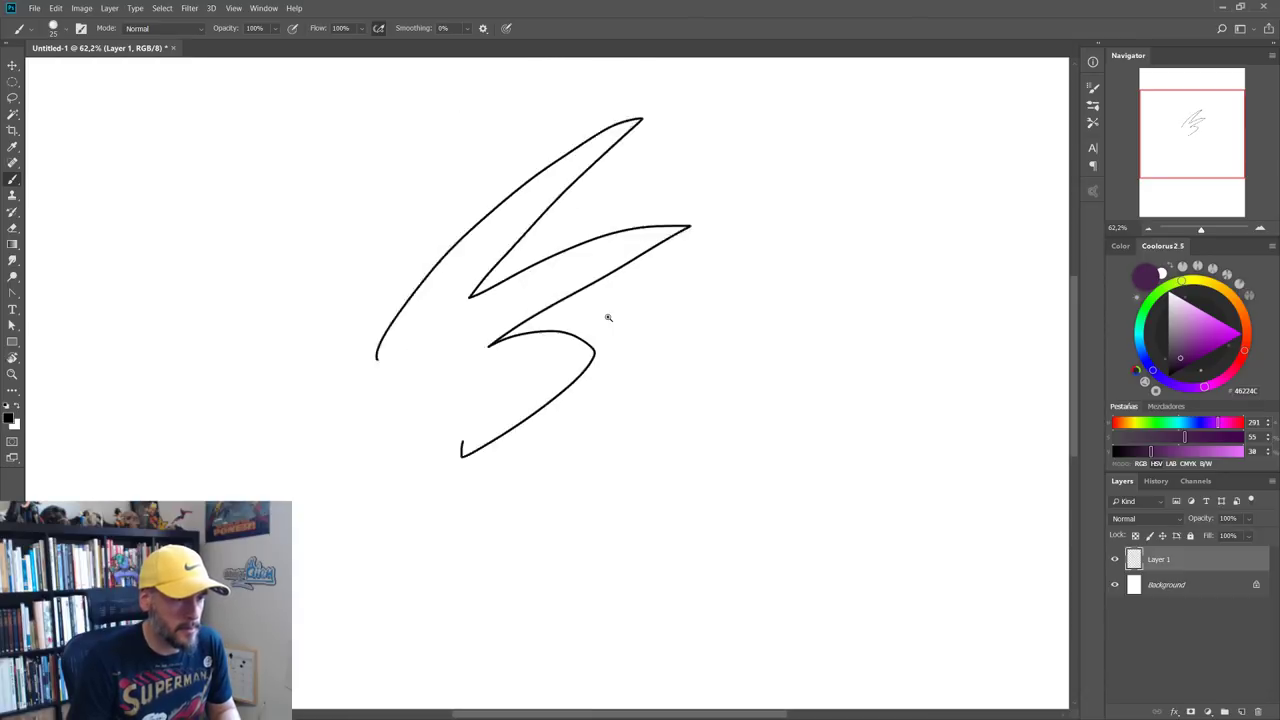
pyautogui.scroll(2, 608, 317)
pyautogui.moveTo(600, 334)
pyautogui.mouseDown()
pyautogui.moveTo(806, 260)
pyautogui.moveTo(586, 371)
pyautogui.moveTo(420, 331)
pyautogui.moveTo(446, 185)
pyautogui.moveTo(711, 129)
pyautogui.moveTo(609, 220)
pyautogui.mouseUp()
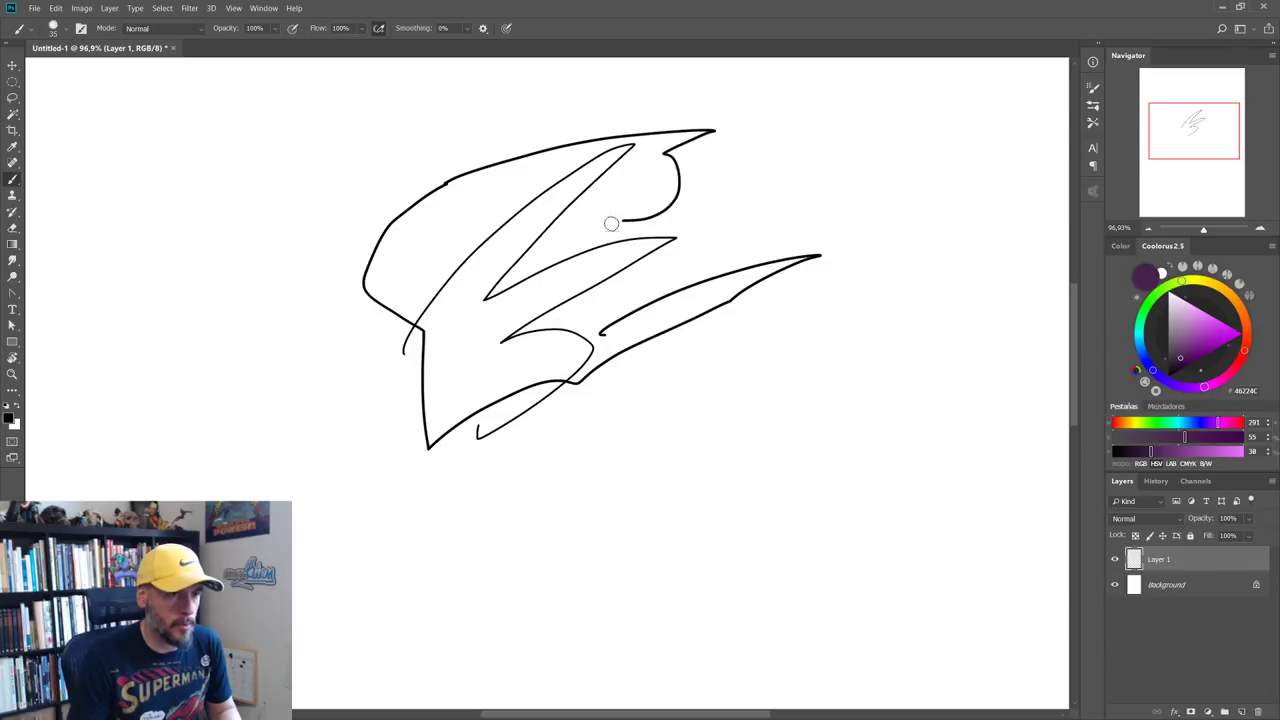
pyautogui.press('Delete')
pyautogui.scroll(-3, 614, 375)
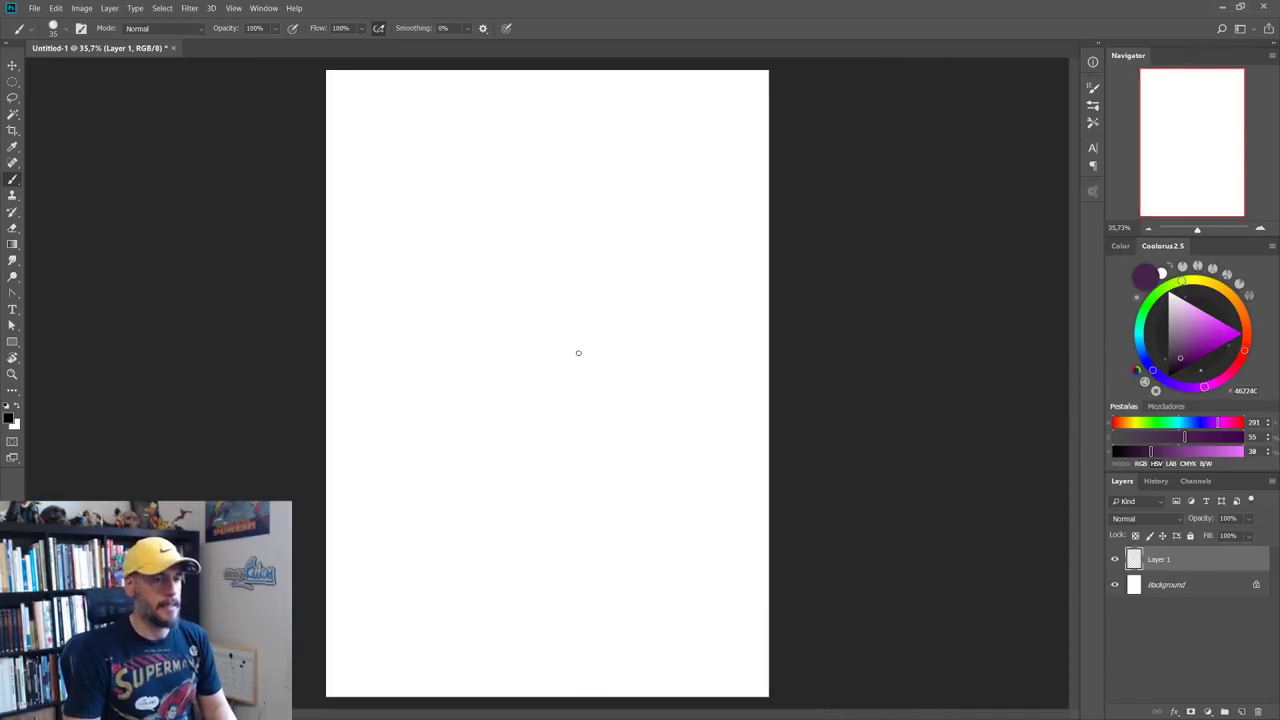
pyautogui.moveTo(511, 386)
pyautogui.mouseDown()
pyautogui.moveTo(566, 329)
pyautogui.moveTo(551, 400)
pyautogui.moveTo(583, 289)
pyautogui.mouseUp()
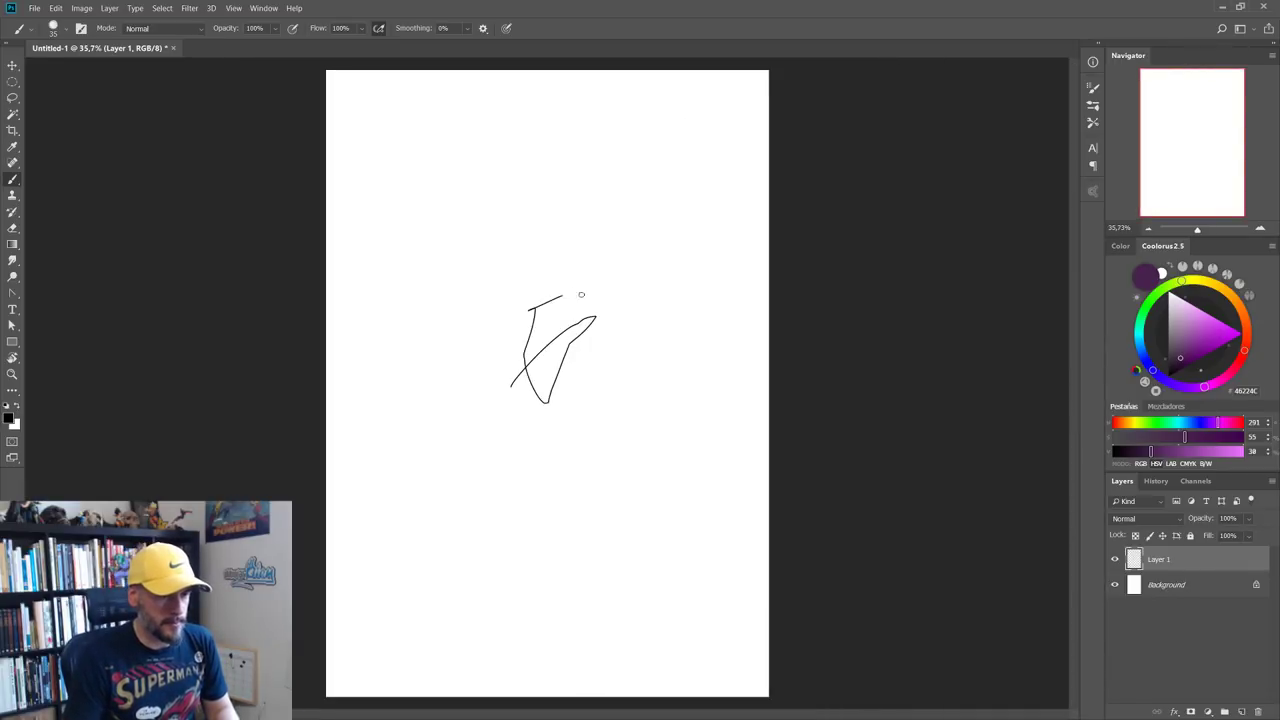
pyautogui.press('Delete')
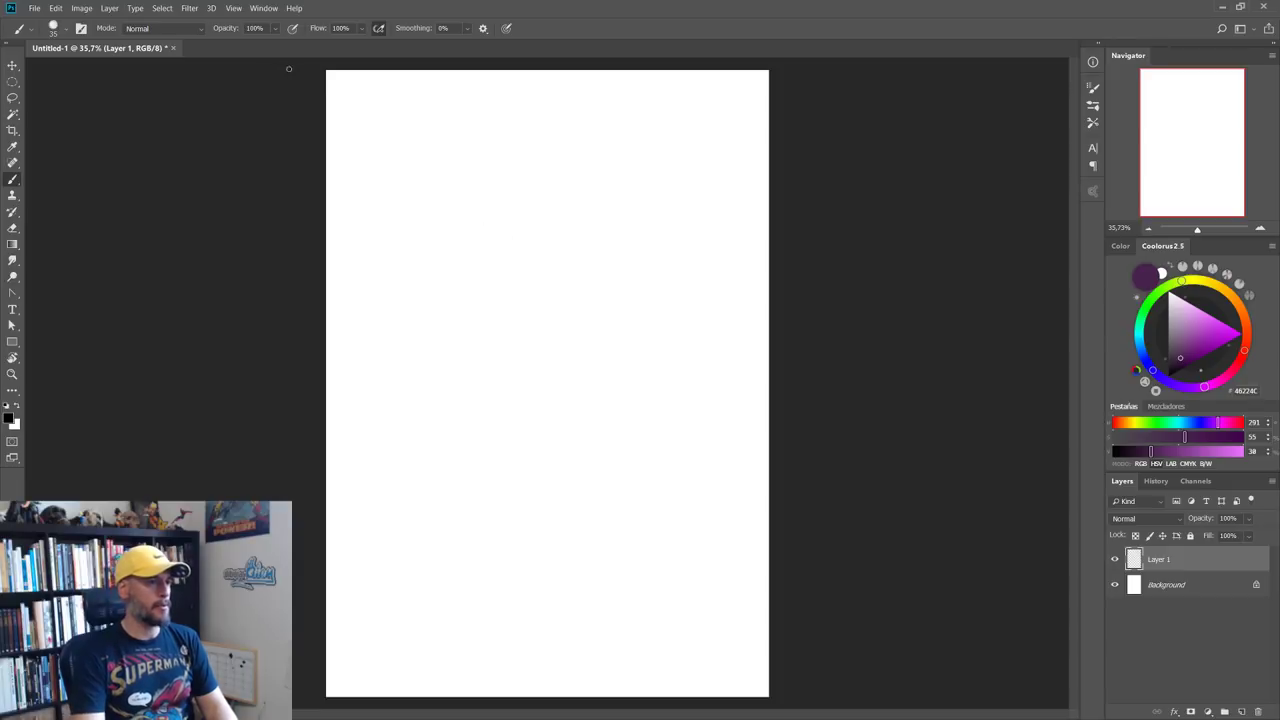
# Step: Set the brush to 46% opacity and mid gray, and draw the head oval
pyautogui.click(275, 32)
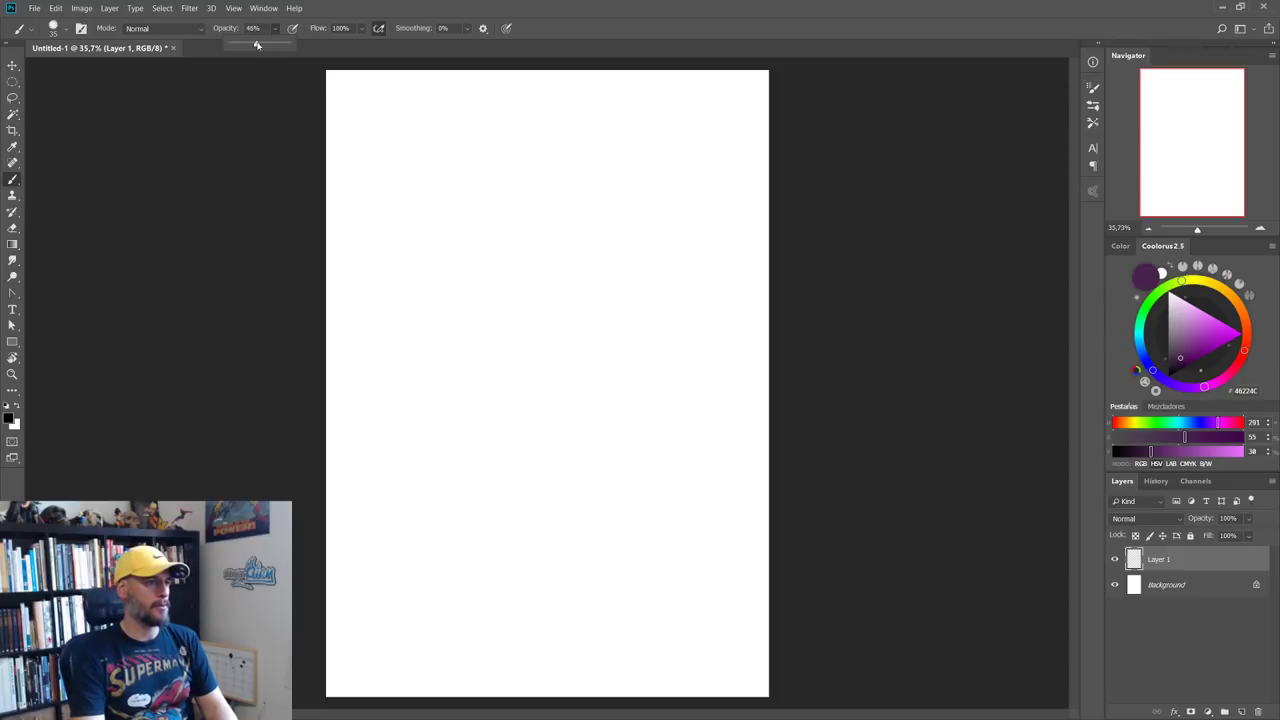
pyautogui.moveTo(529, 193); pyautogui.dragTo(558, 235)
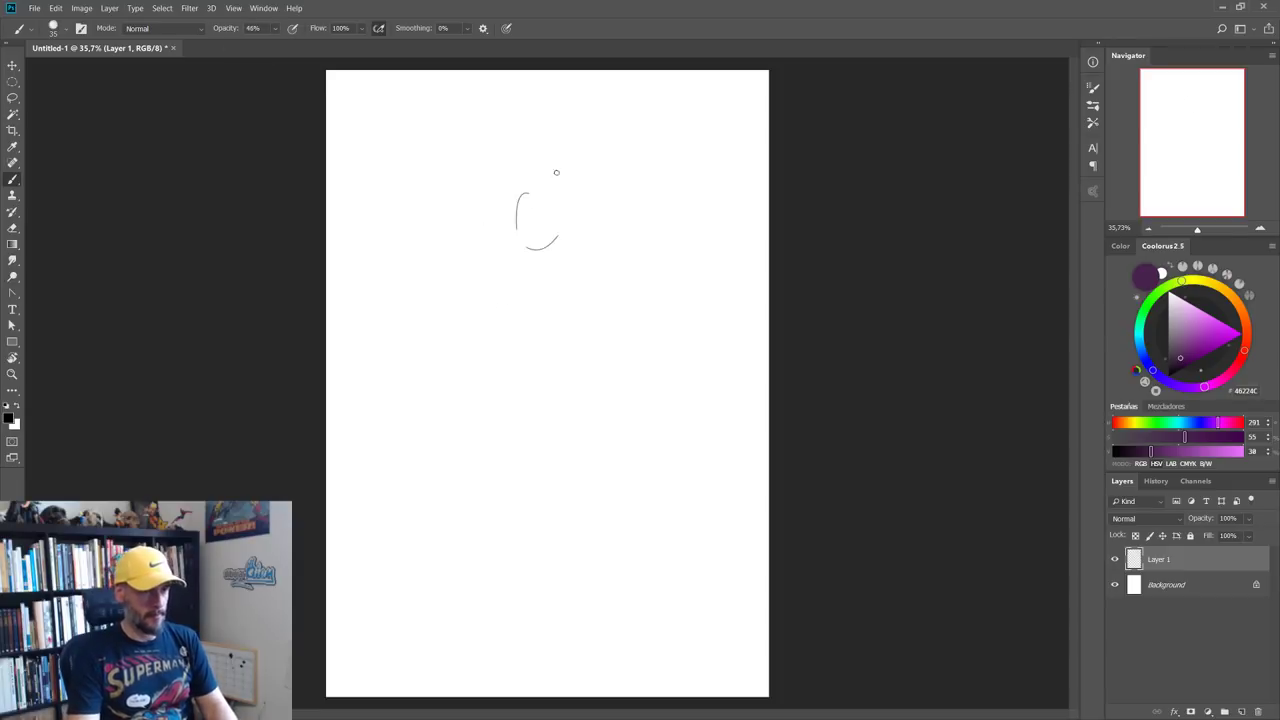
pyautogui.moveTo(556, 172); pyautogui.dragTo(545, 172)
pyautogui.hotkey('ctrl', 'z')
pyautogui.hotkey('ctrl', 'z')
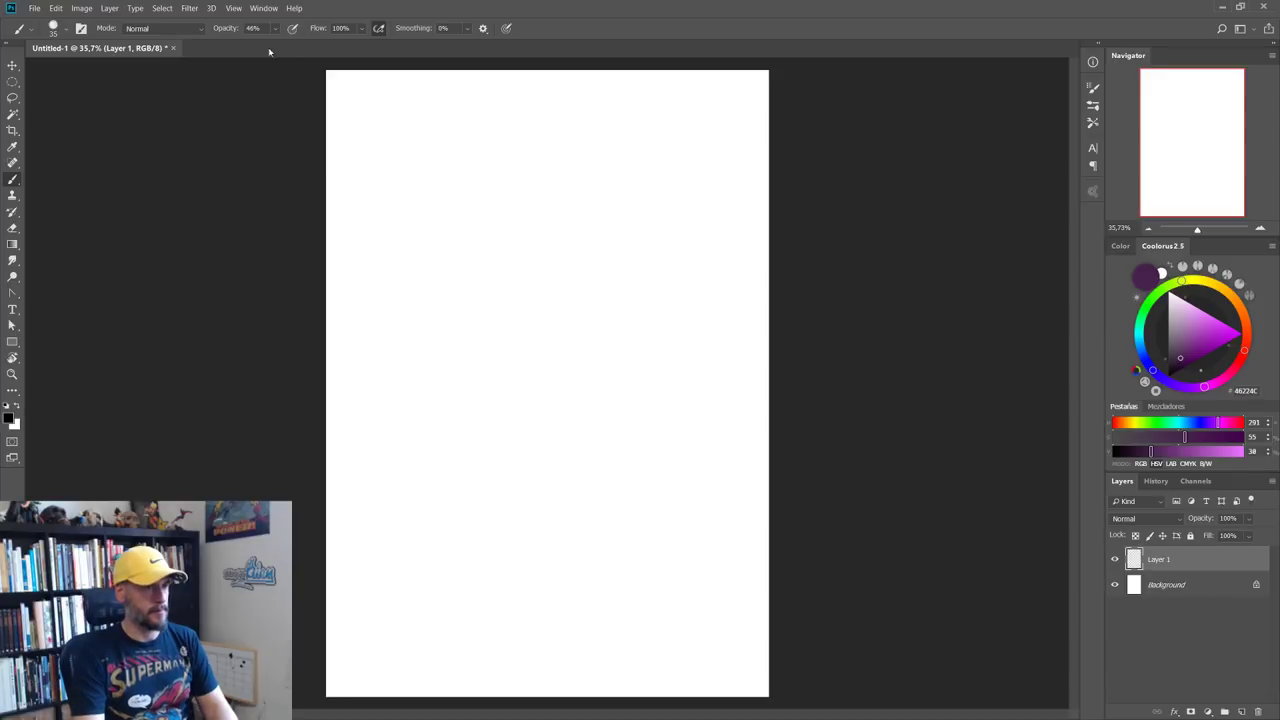
pyautogui.click(275, 31)
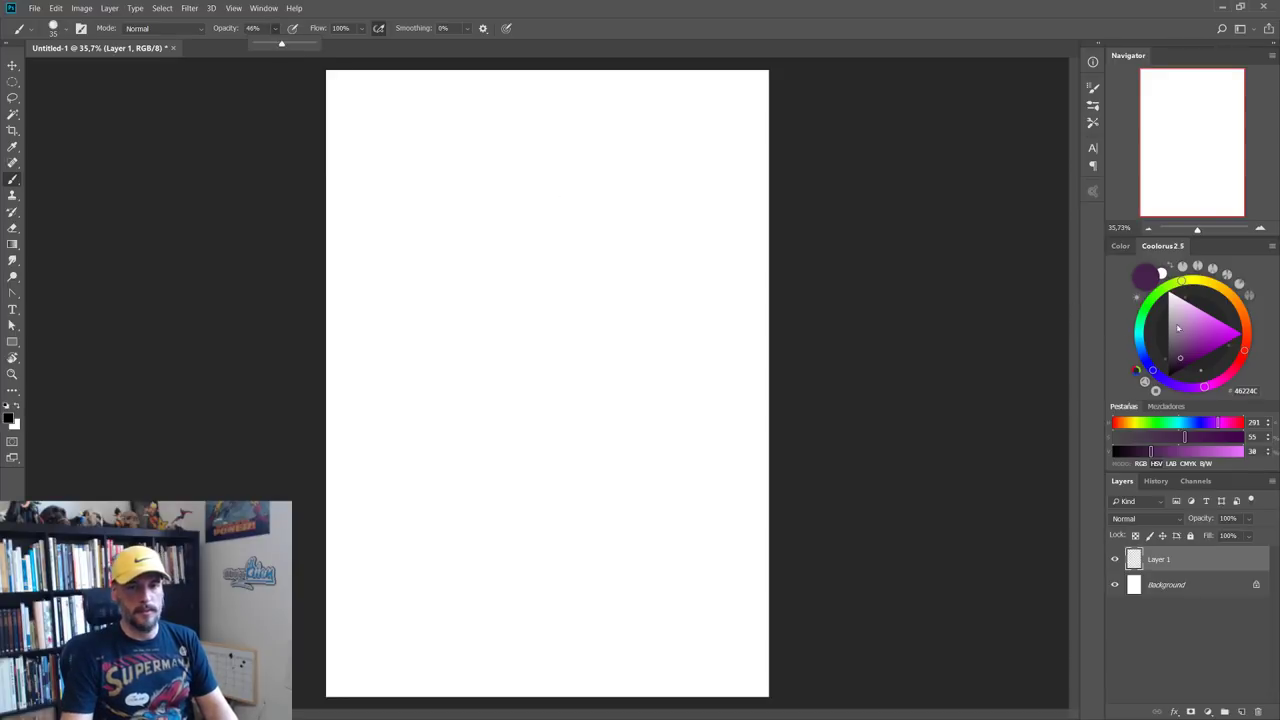
pyautogui.click(1142, 352)
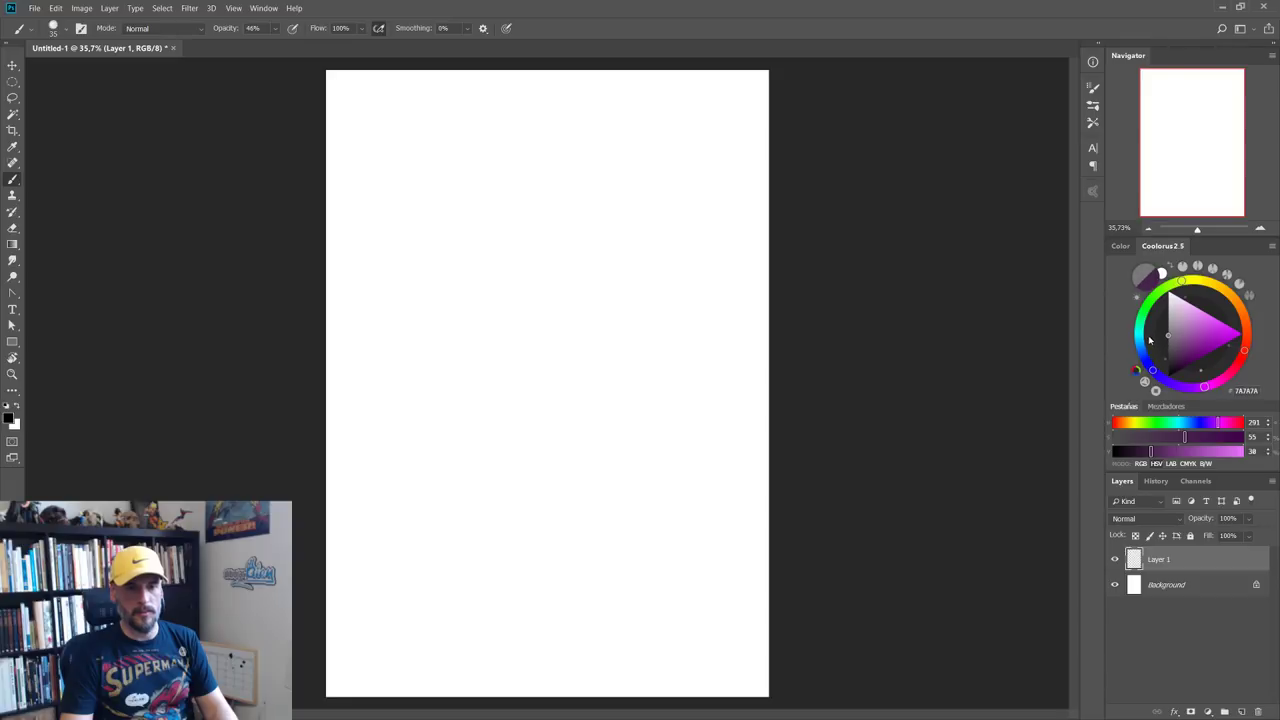
pyautogui.click(1168, 336)
pyautogui.moveTo(543, 215)
pyautogui.mouseDown()
pyautogui.moveTo(515, 258)
pyautogui.moveTo(517, 283)
pyautogui.mouseUp()
pyautogui.hotkey('ctrl', 'z')
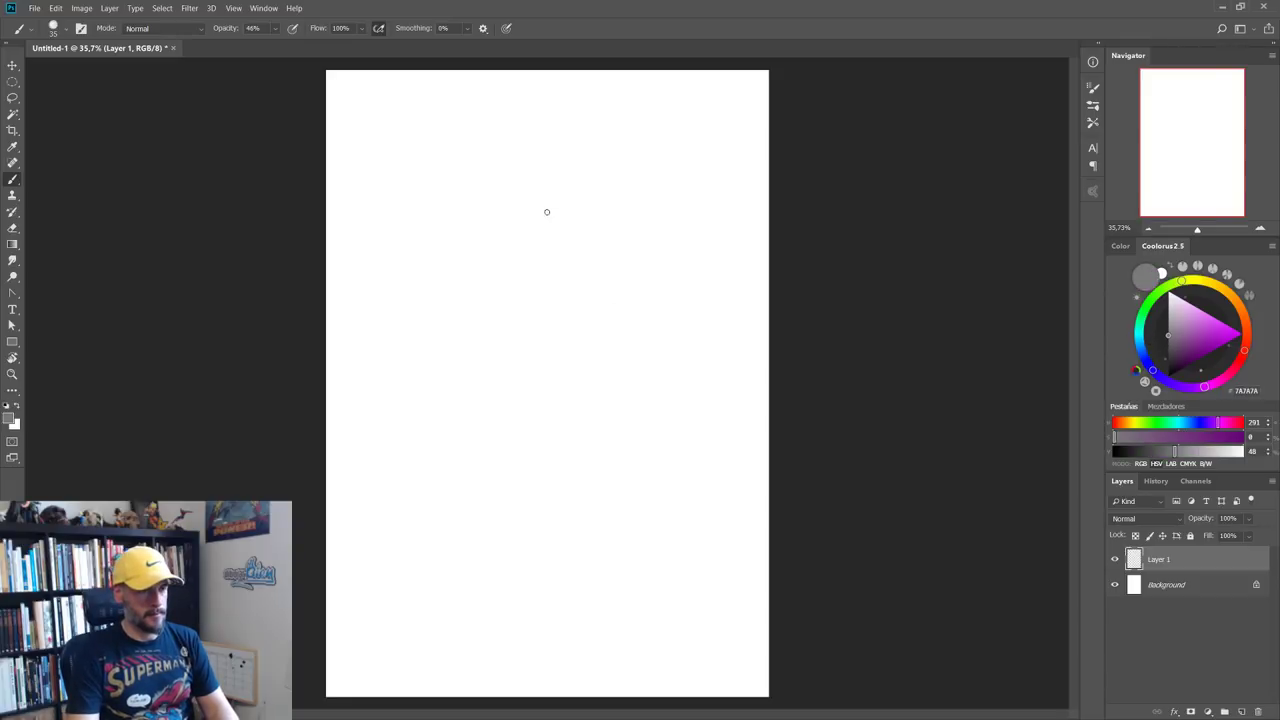
pyautogui.moveTo(546, 205)
pyautogui.mouseDown()
pyautogui.moveTo(528, 240)
pyautogui.moveTo(547, 179)
pyautogui.moveTo(520, 206)
pyautogui.mouseUp()
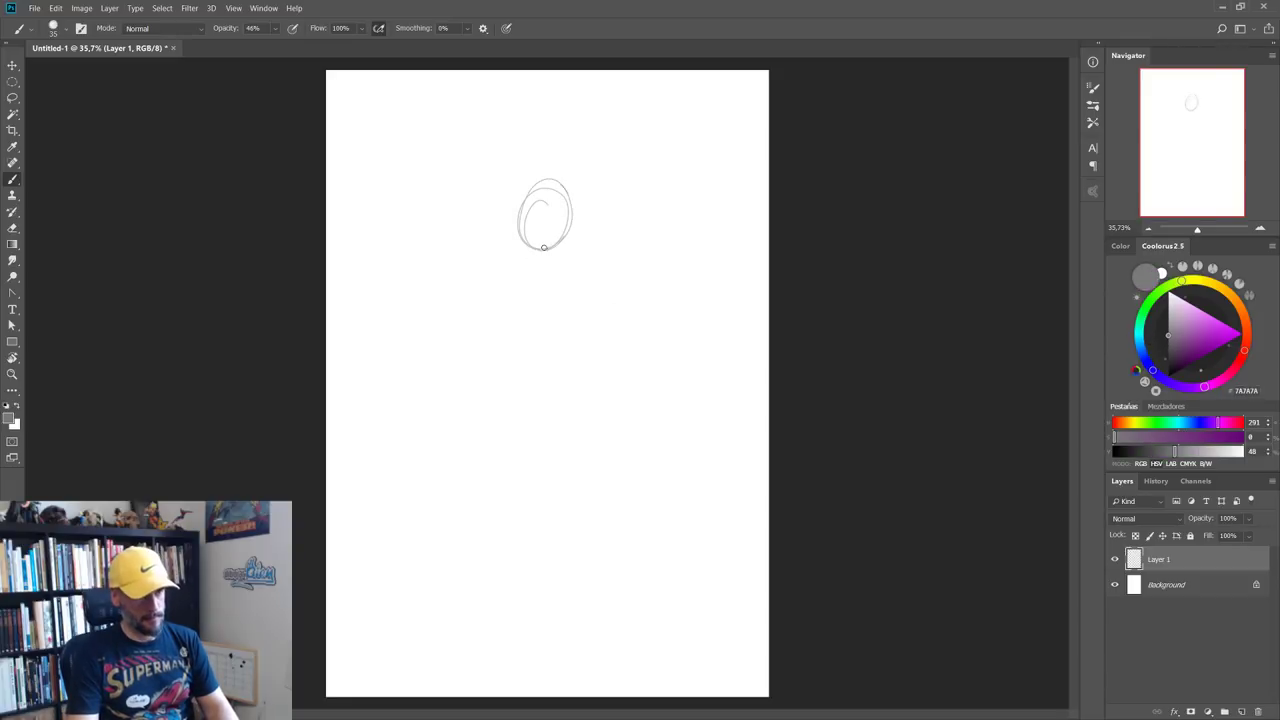
# Step: Draw a ground line and the first torso and leg strokes below the head
pyautogui.moveTo(495, 261); pyautogui.dragTo(589, 252)
pyautogui.hotkey('ctrl', 'z')
pyautogui.hotkey('ctrl', 'z')
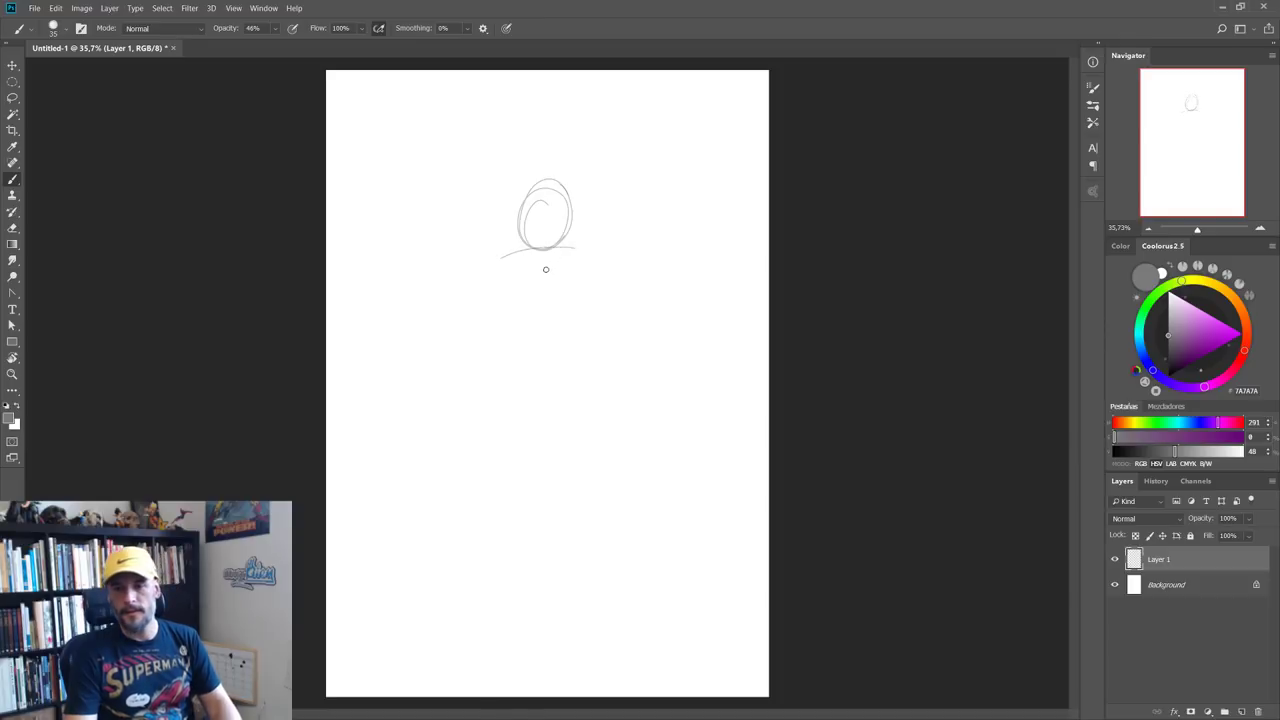
pyautogui.moveTo(590, 248)
pyautogui.mouseDown()
pyautogui.moveTo(498, 255)
pyautogui.moveTo(486, 272)
pyautogui.moveTo(505, 362)
pyautogui.mouseUp()
pyautogui.moveTo(527, 262); pyautogui.dragTo(512, 418)
pyautogui.moveTo(505, 338); pyautogui.dragTo(519, 435)
pyautogui.moveTo(540, 250)
pyautogui.mouseDown()
pyautogui.moveTo(493, 367)
pyautogui.moveTo(510, 414)
pyautogui.mouseUp()
pyautogui.moveTo(473, 341)
pyautogui.mouseDown()
pyautogui.moveTo(484, 406)
pyautogui.moveTo(569, 400)
pyautogui.mouseUp()
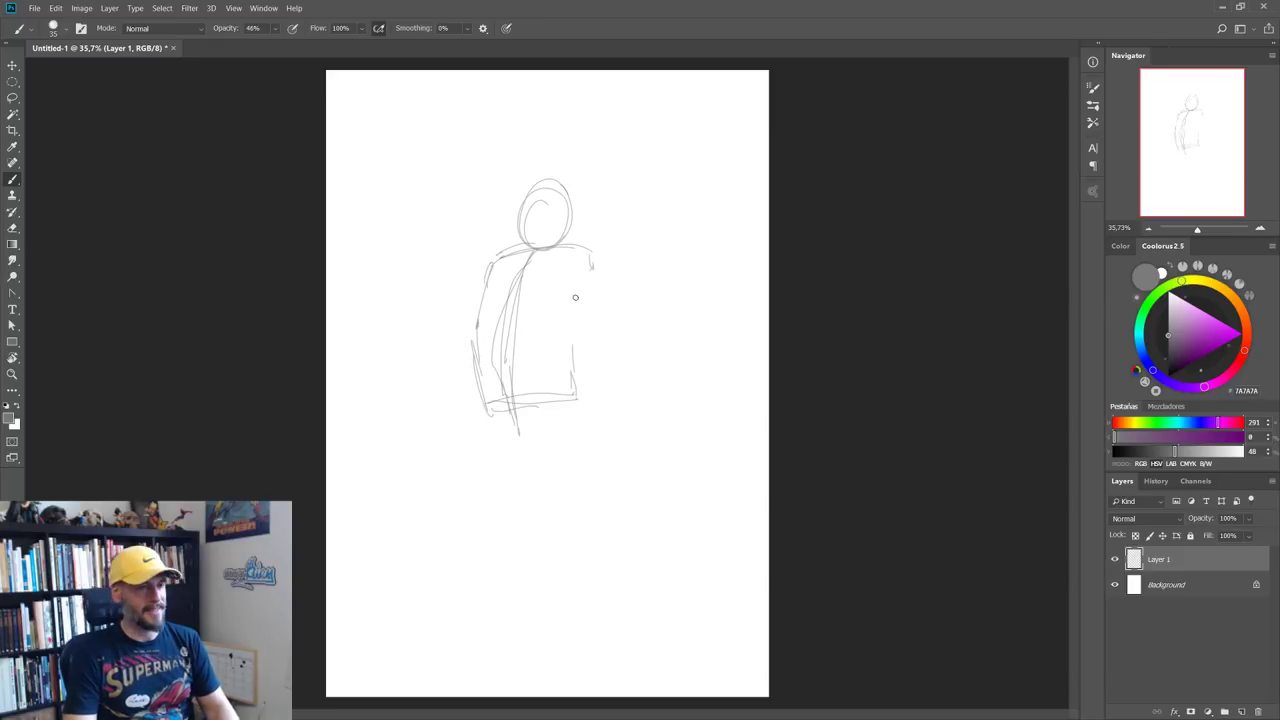
# Step: Outline the torso's left and right sides down from the shoulders
pyautogui.moveTo(584, 268); pyautogui.dragTo(567, 342)
pyautogui.moveTo(581, 256); pyautogui.dragTo(596, 250)
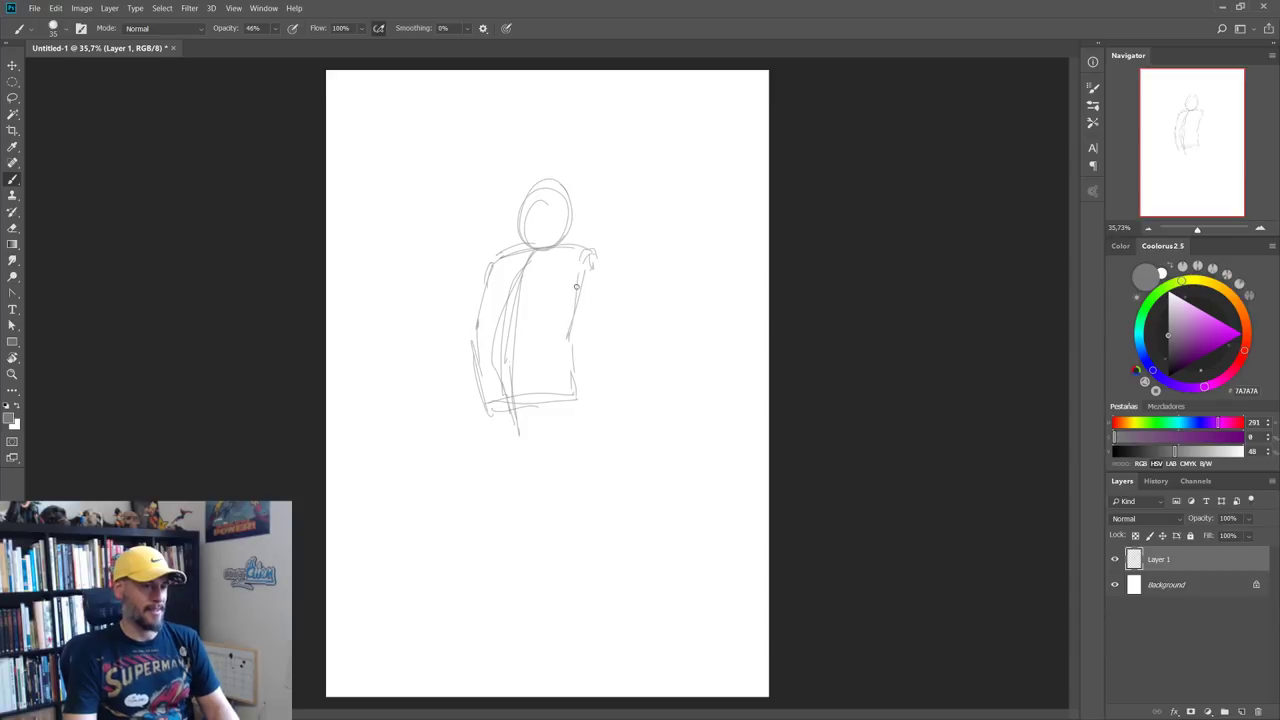
pyautogui.moveTo(492, 262); pyautogui.dragTo(474, 310)
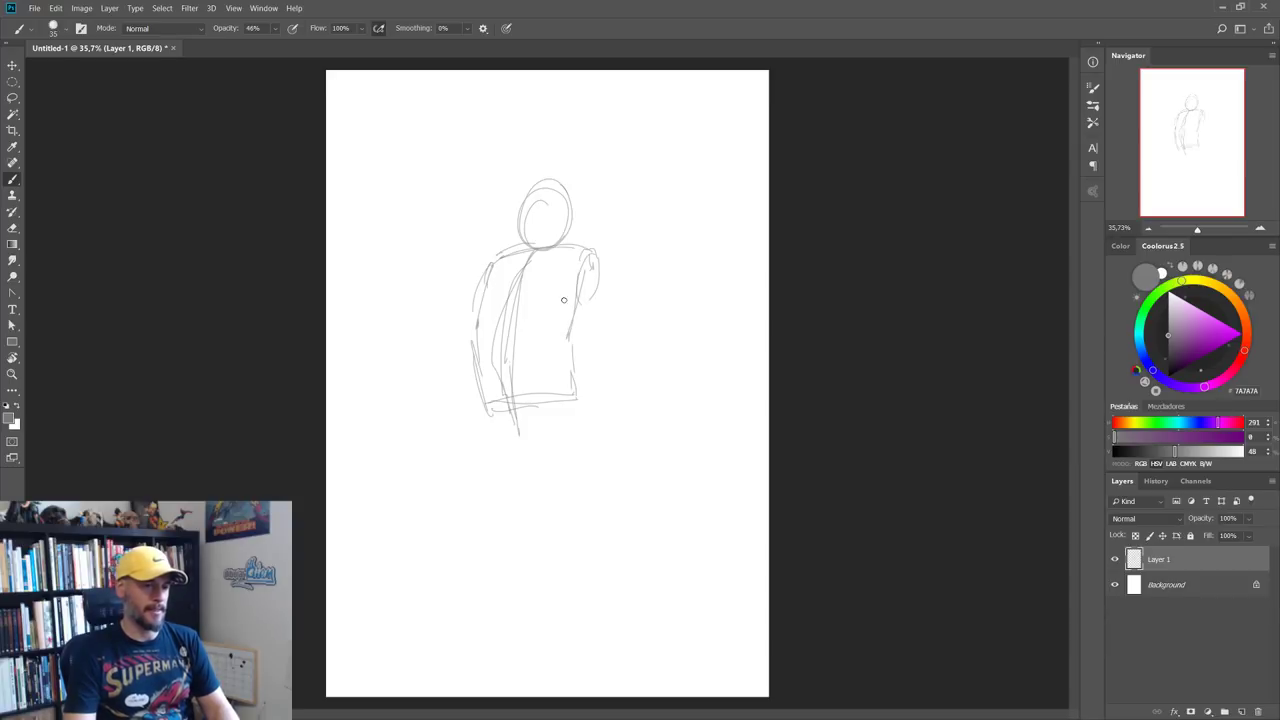
pyautogui.moveTo(570, 335); pyautogui.dragTo(577, 395)
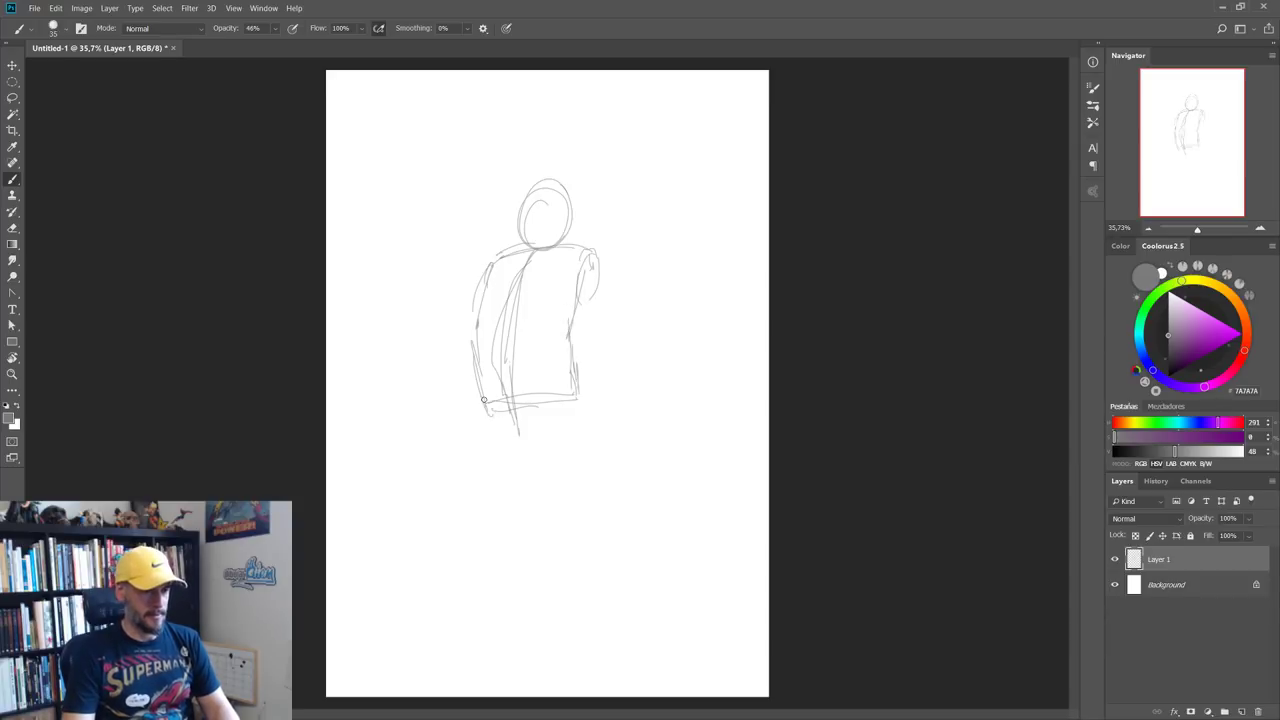
pyautogui.moveTo(484, 400); pyautogui.dragTo(475, 379)
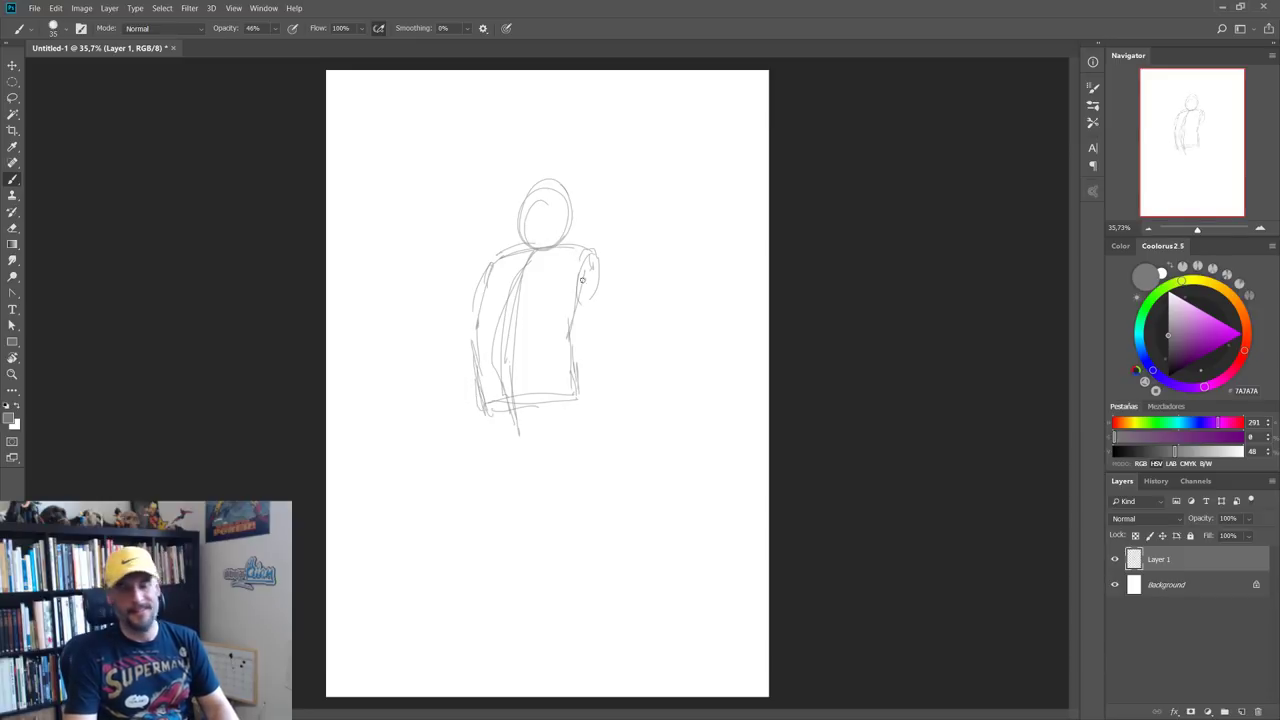
# Step: Draw both leg lines from the hips down toward the feet
pyautogui.moveTo(577, 398); pyautogui.dragTo(601, 478)
pyautogui.moveTo(586, 420); pyautogui.dragTo(618, 554)
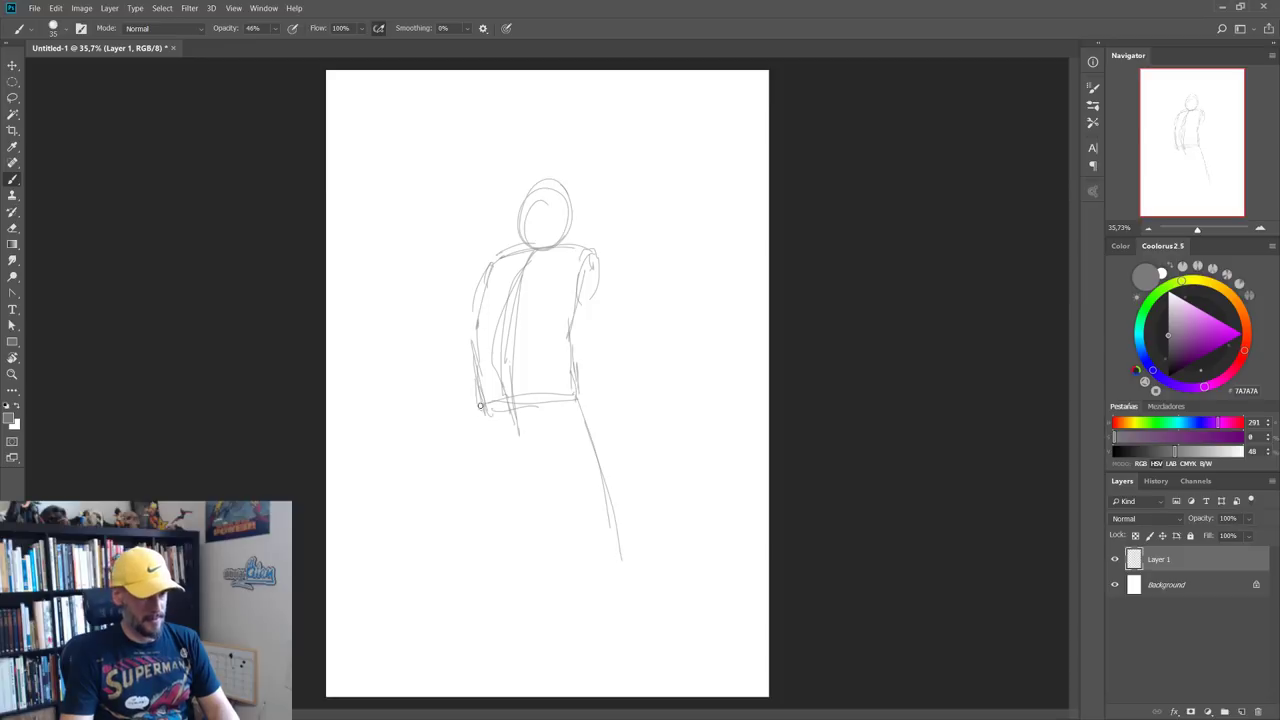
pyautogui.moveTo(480, 405)
pyautogui.mouseDown()
pyautogui.moveTo(474, 560)
pyautogui.moveTo(497, 592)
pyautogui.mouseUp()
pyautogui.moveTo(506, 432); pyautogui.dragTo(584, 548)
pyautogui.moveTo(540, 465); pyautogui.dragTo(600, 557)
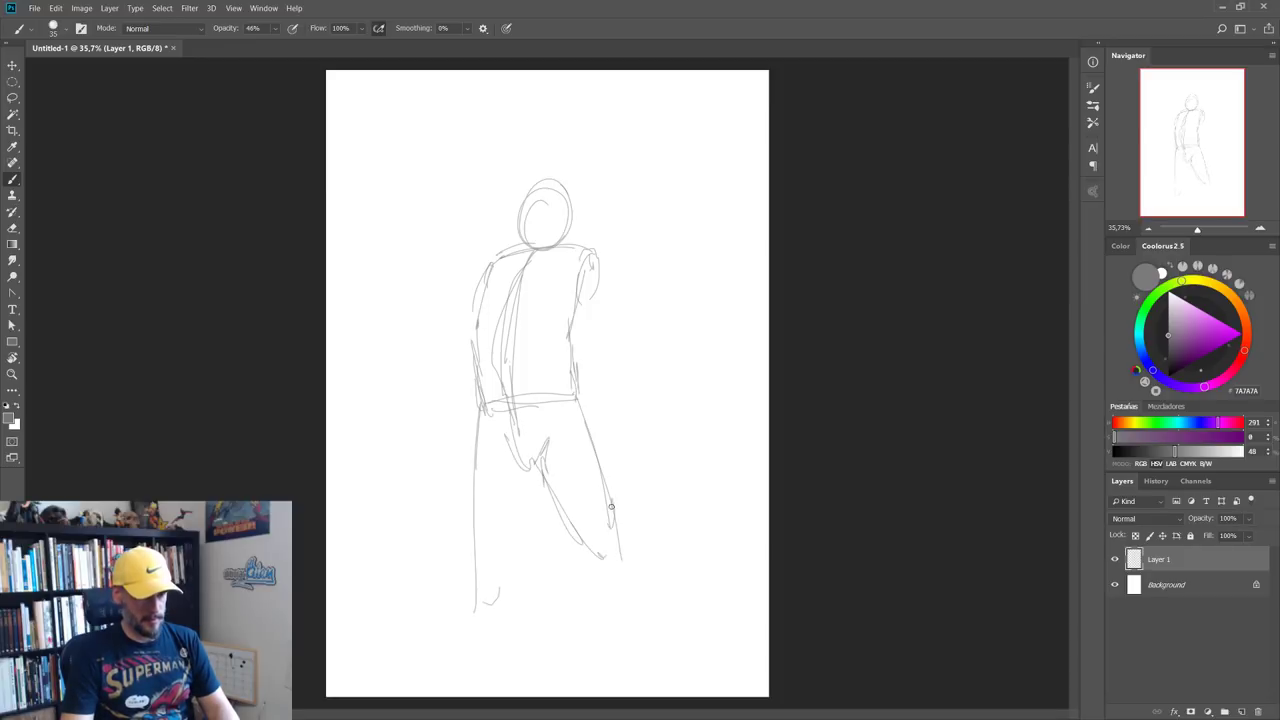
# Step: Add a knee oval on the right leg and draw the inner left leg to its foot
pyautogui.moveTo(579, 470); pyautogui.dragTo(600, 505)
pyautogui.moveTo(598, 440); pyautogui.dragTo(612, 490)
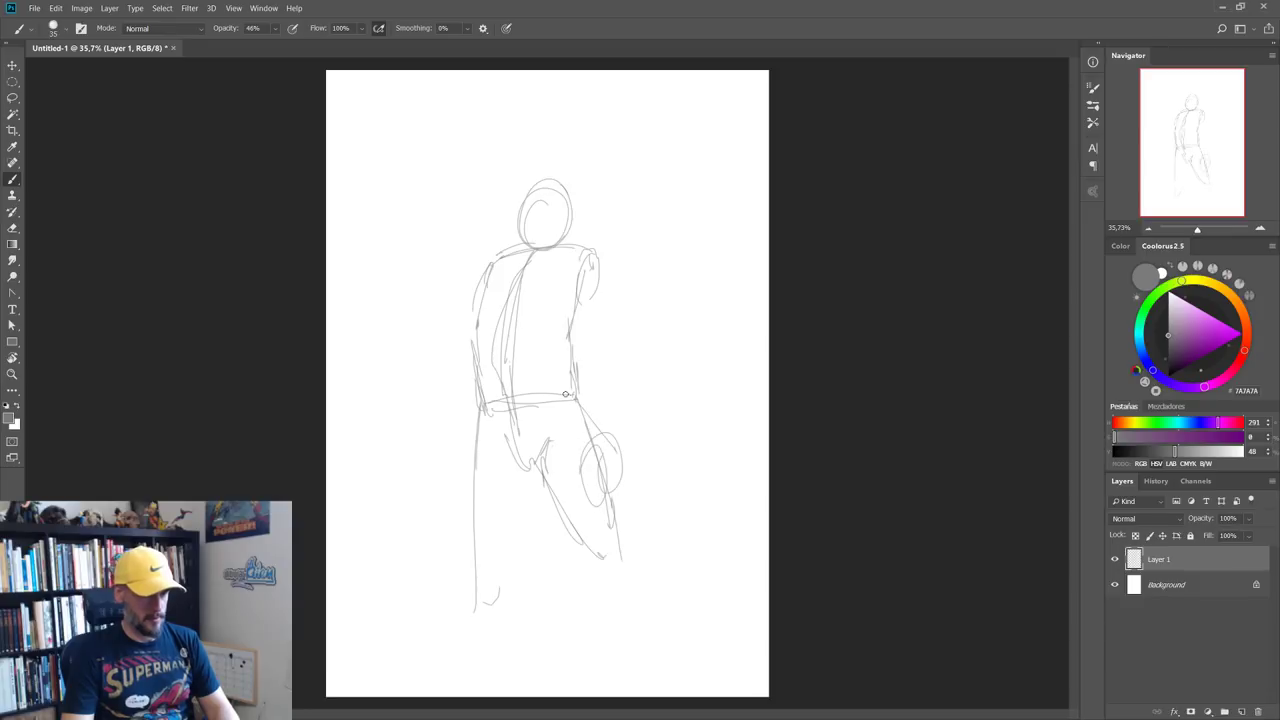
pyautogui.moveTo(570, 395)
pyautogui.mouseDown()
pyautogui.moveTo(530, 470)
pyautogui.moveTo(604, 514)
pyautogui.moveTo(606, 560)
pyautogui.mouseUp()
pyautogui.moveTo(610, 512); pyautogui.dragTo(600, 586)
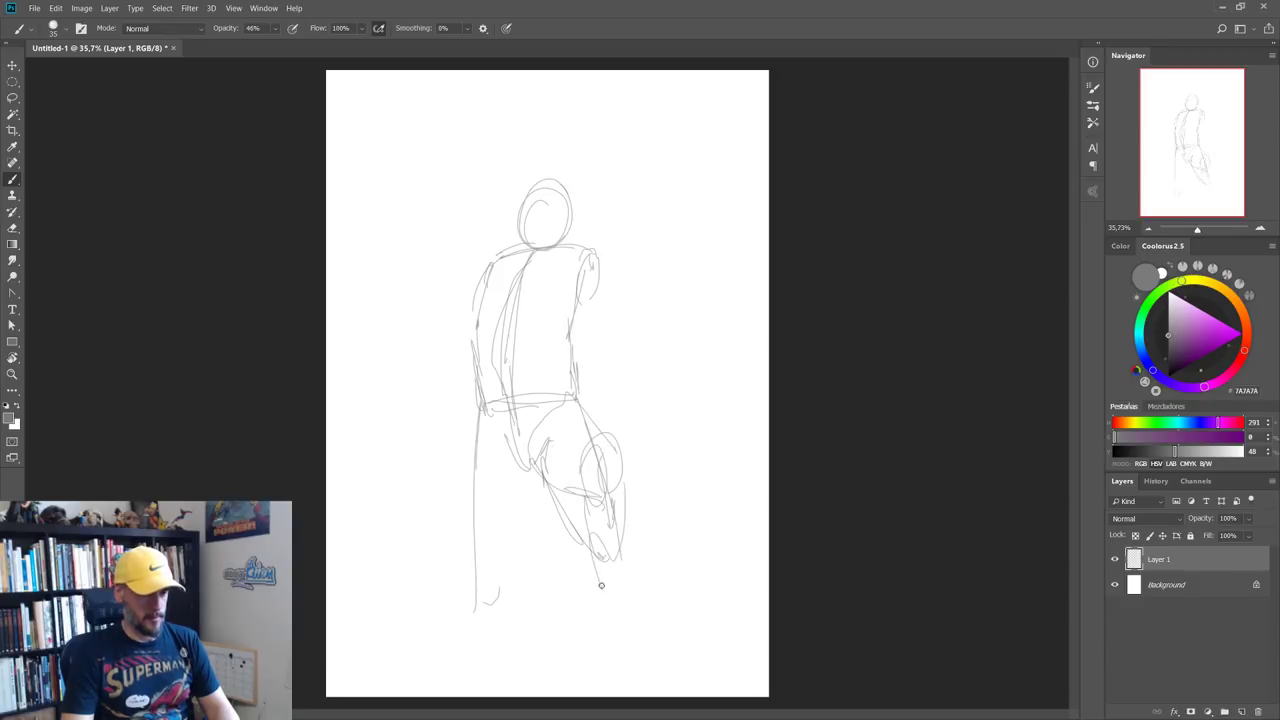
pyautogui.hotkey('ctrl', 'z')
pyautogui.hotkey('ctrl', 'z')
pyautogui.hotkey('ctrl', 'z')
pyautogui.hotkey('ctrl', 'z')
pyautogui.hotkey('ctrl', 'z')
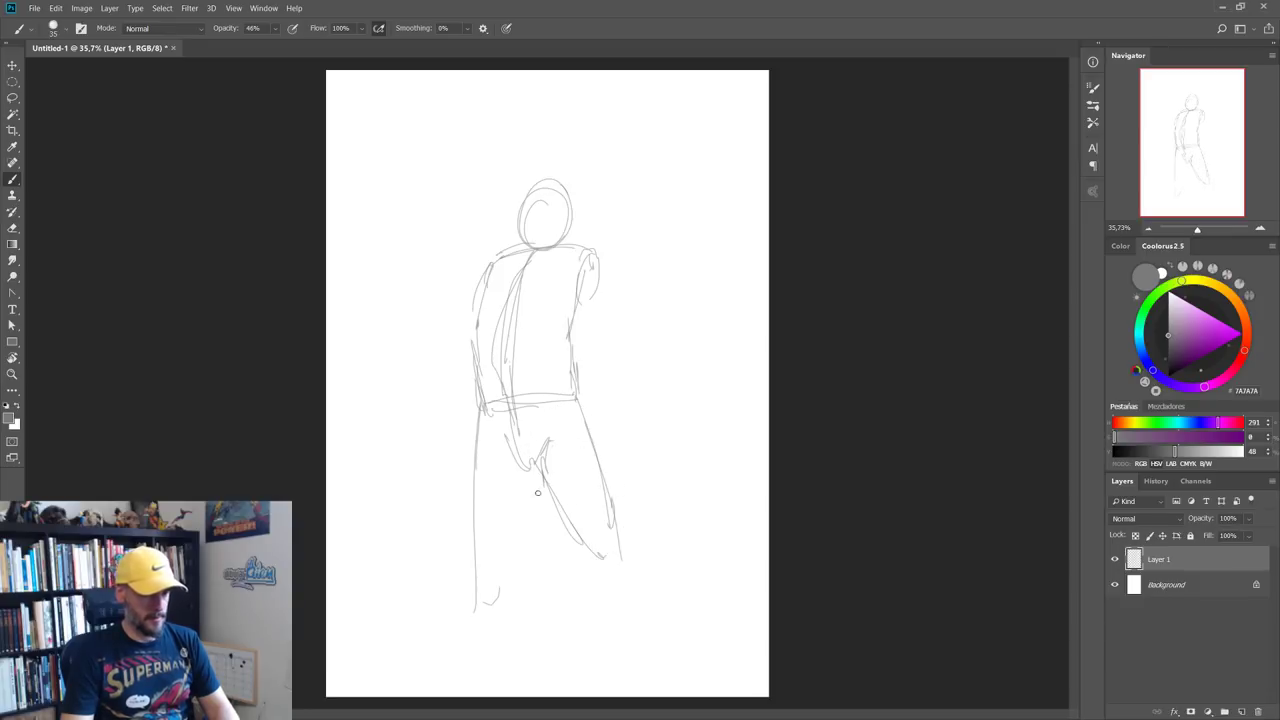
pyautogui.moveTo(530, 466); pyautogui.dragTo(480, 615)
pyautogui.moveTo(500, 560); pyautogui.dragTo(490, 610)
pyautogui.moveTo(478, 605); pyautogui.dragTo(480, 640)
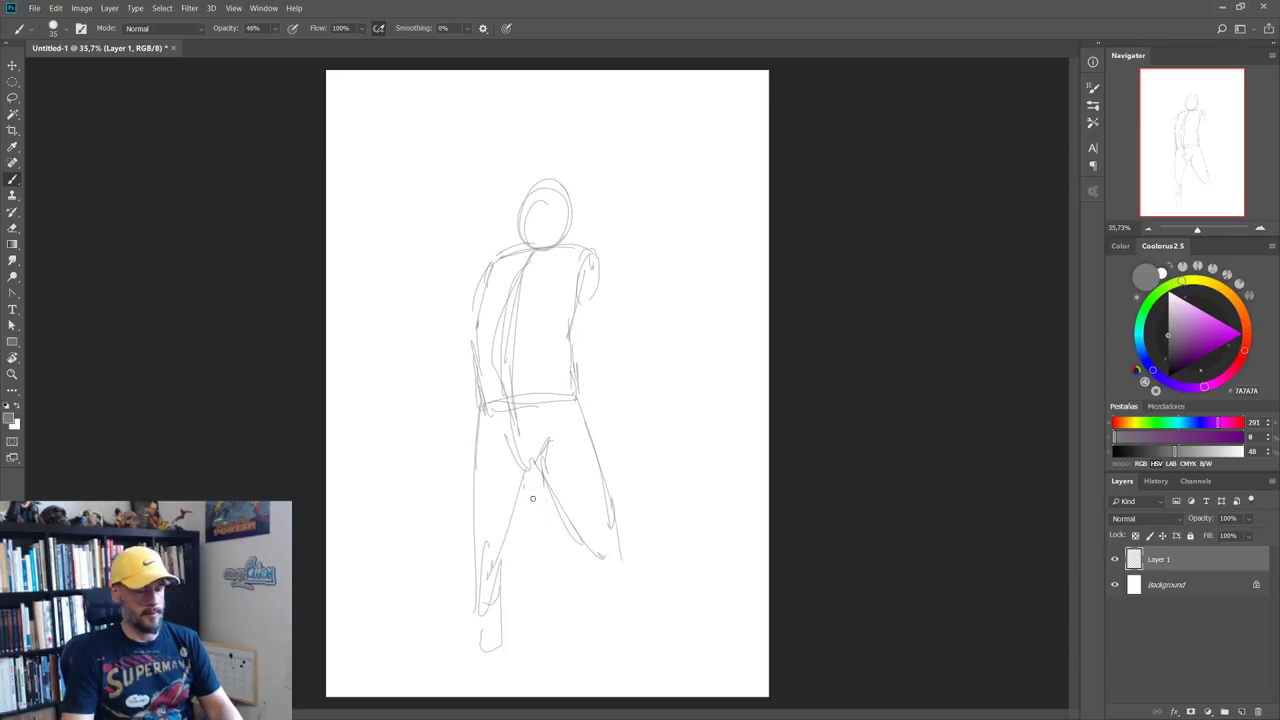
# Step: Free-transform the figure sketch down to about 88%, move it higher, and commit
pyautogui.hotkey('ctrl', 't')
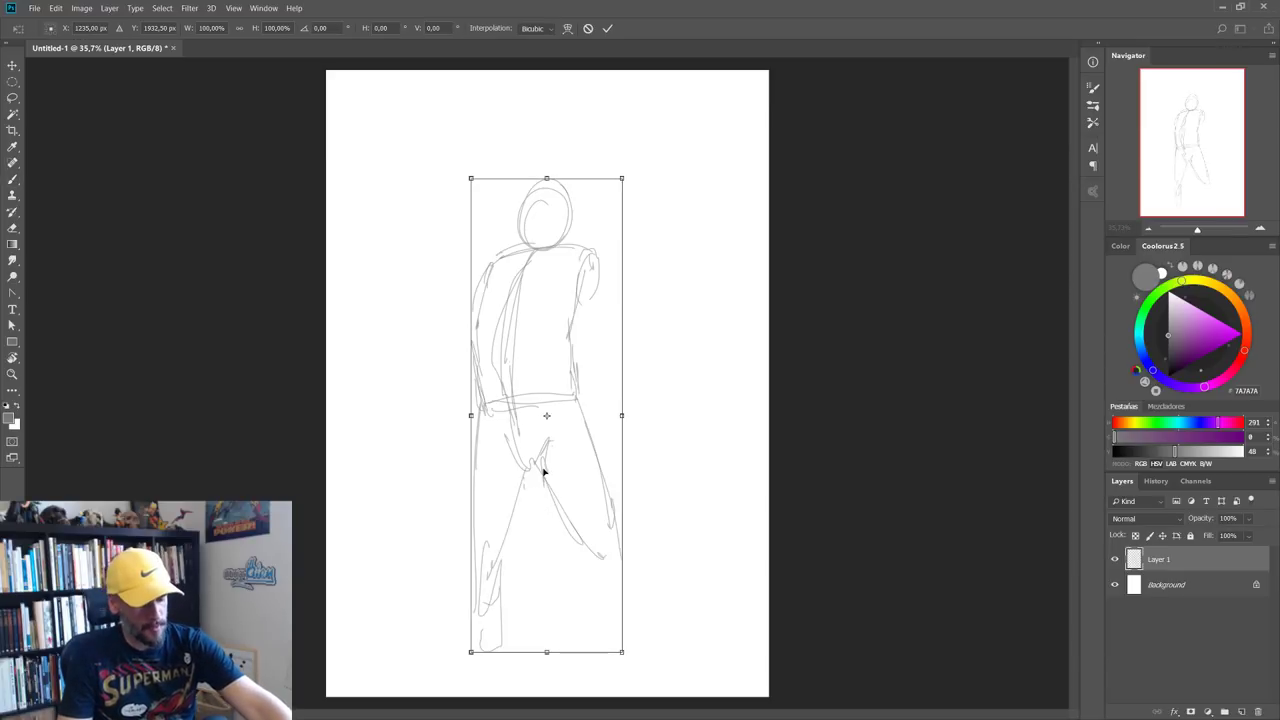
pyautogui.moveTo(620, 180); pyautogui.dragTo(612, 205)
pyautogui.moveTo(551, 314); pyautogui.dragTo(553, 259)
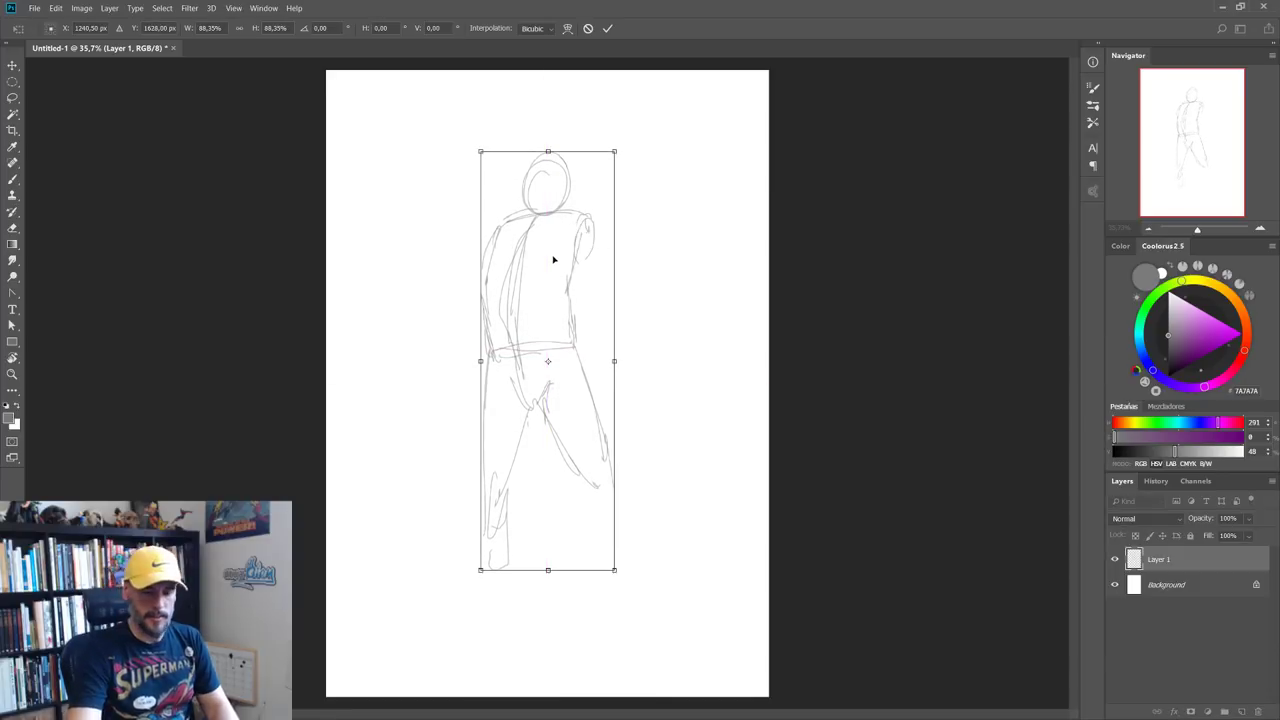
pyautogui.press('Return')
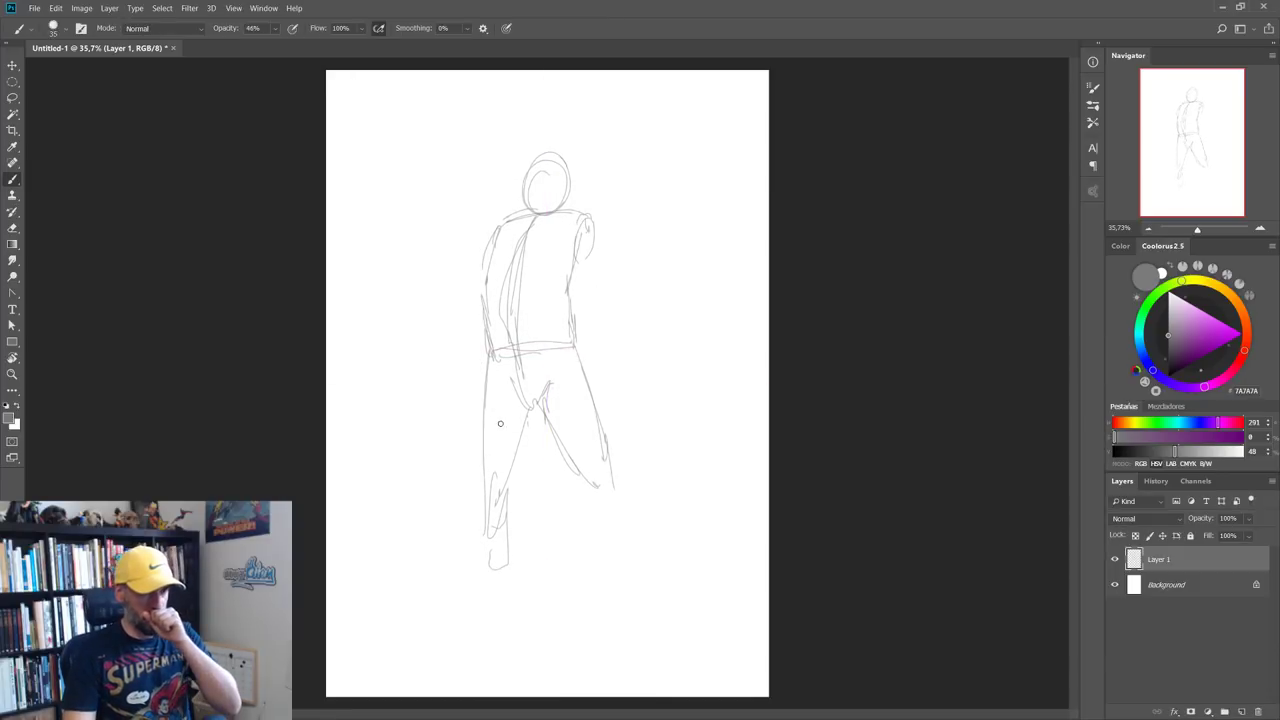
# Step: Draw tilt guide lines across the shoulders, hips and knees, plus a ground line and a diagonal guide
pyautogui.moveTo(461, 237); pyautogui.dragTo(598, 188)
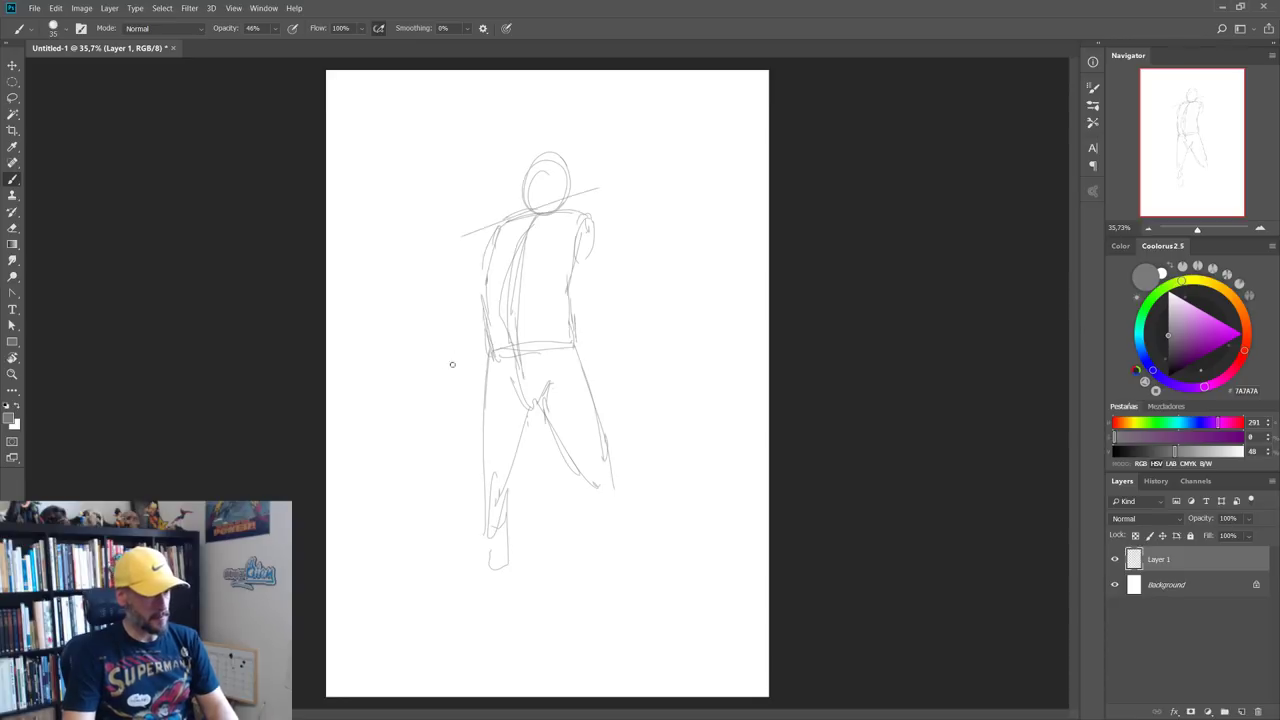
pyautogui.moveTo(423, 362); pyautogui.dragTo(586, 327)
pyautogui.moveTo(440, 433); pyautogui.dragTo(586, 406)
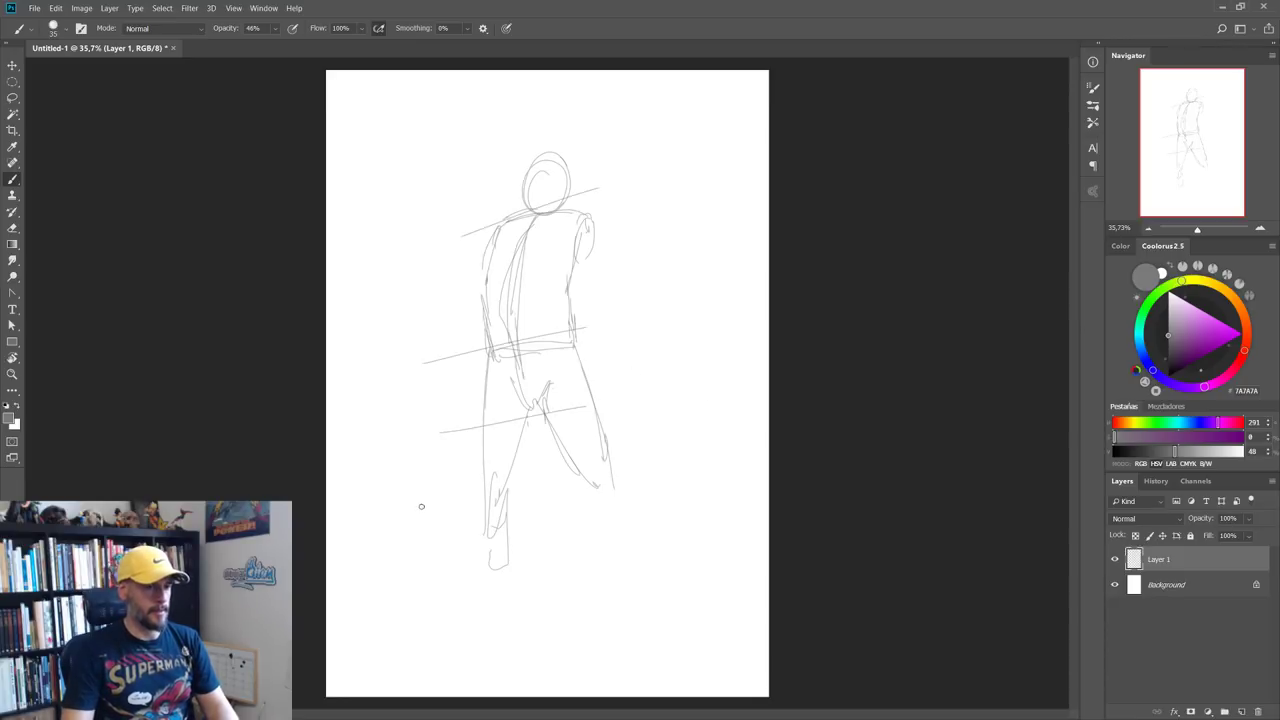
pyautogui.moveTo(454, 509); pyautogui.dragTo(683, 509)
pyautogui.moveTo(443, 600); pyautogui.dragTo(684, 646)
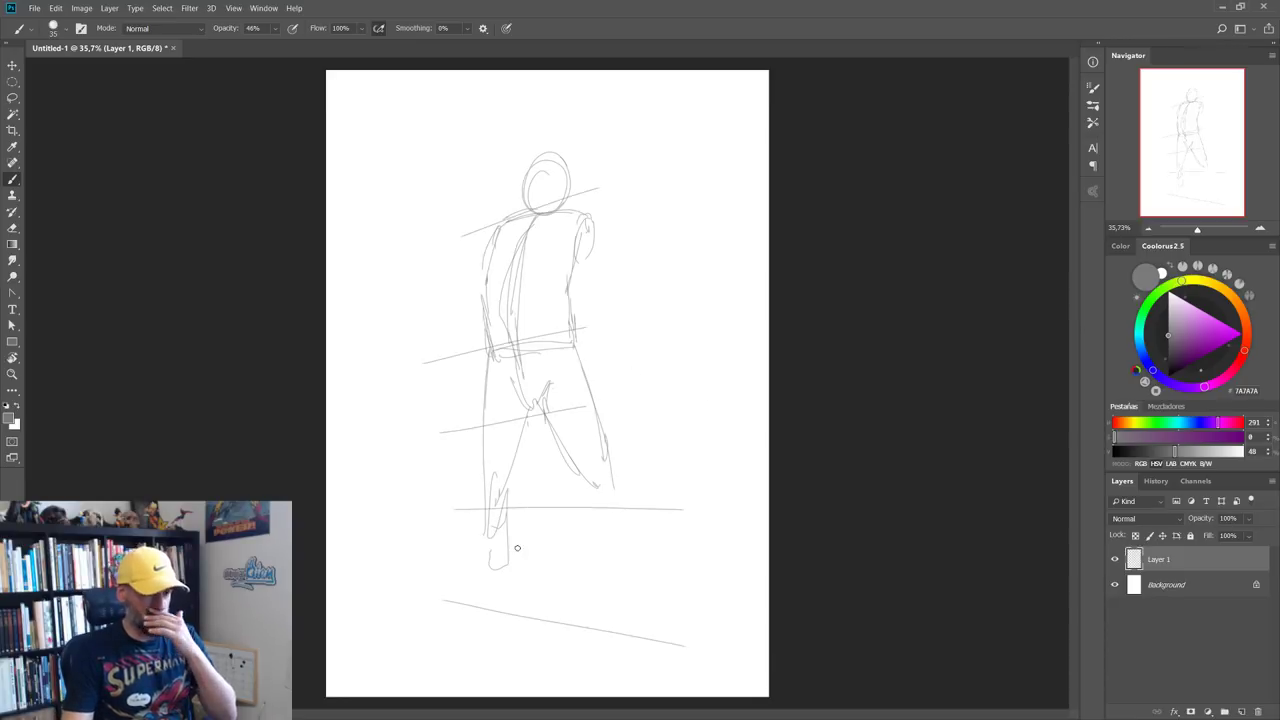
# Step: Redraw both legs down past the ground line and sketch the feet
pyautogui.moveTo(545, 412); pyautogui.dragTo(592, 506)
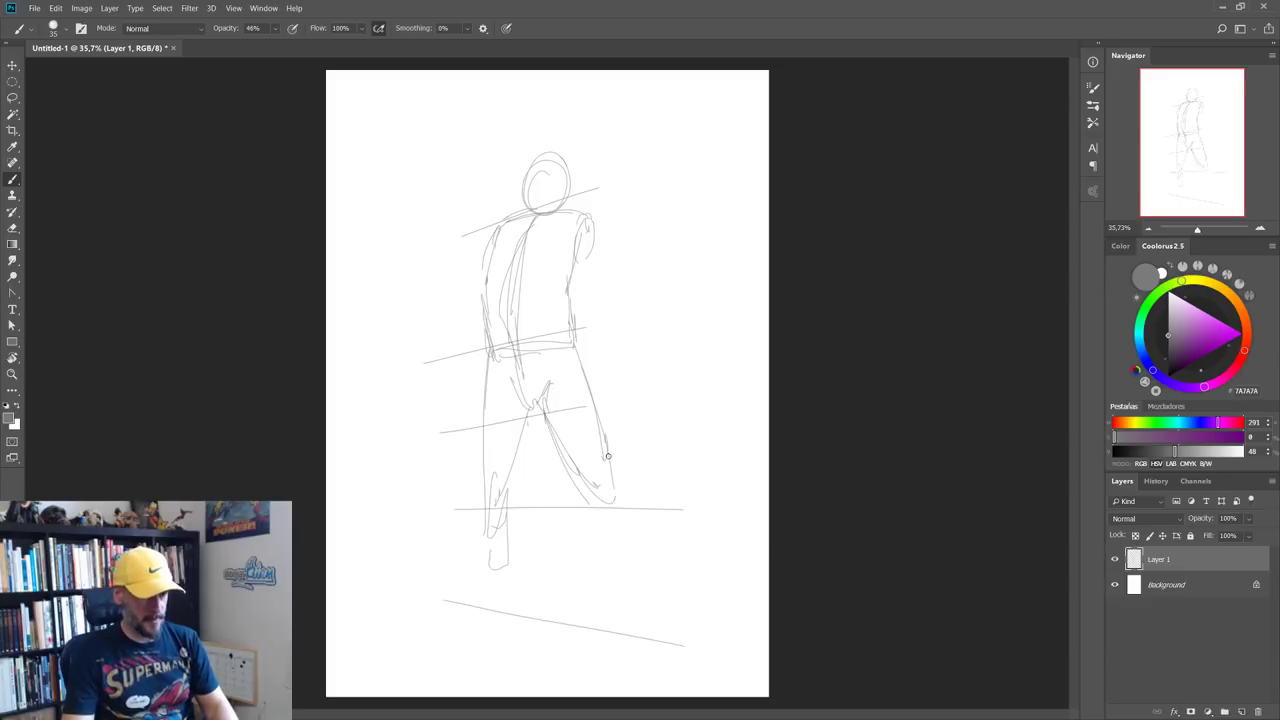
pyautogui.moveTo(606, 452)
pyautogui.mouseDown()
pyautogui.moveTo(620, 506)
pyautogui.moveTo(606, 516)
pyautogui.mouseUp()
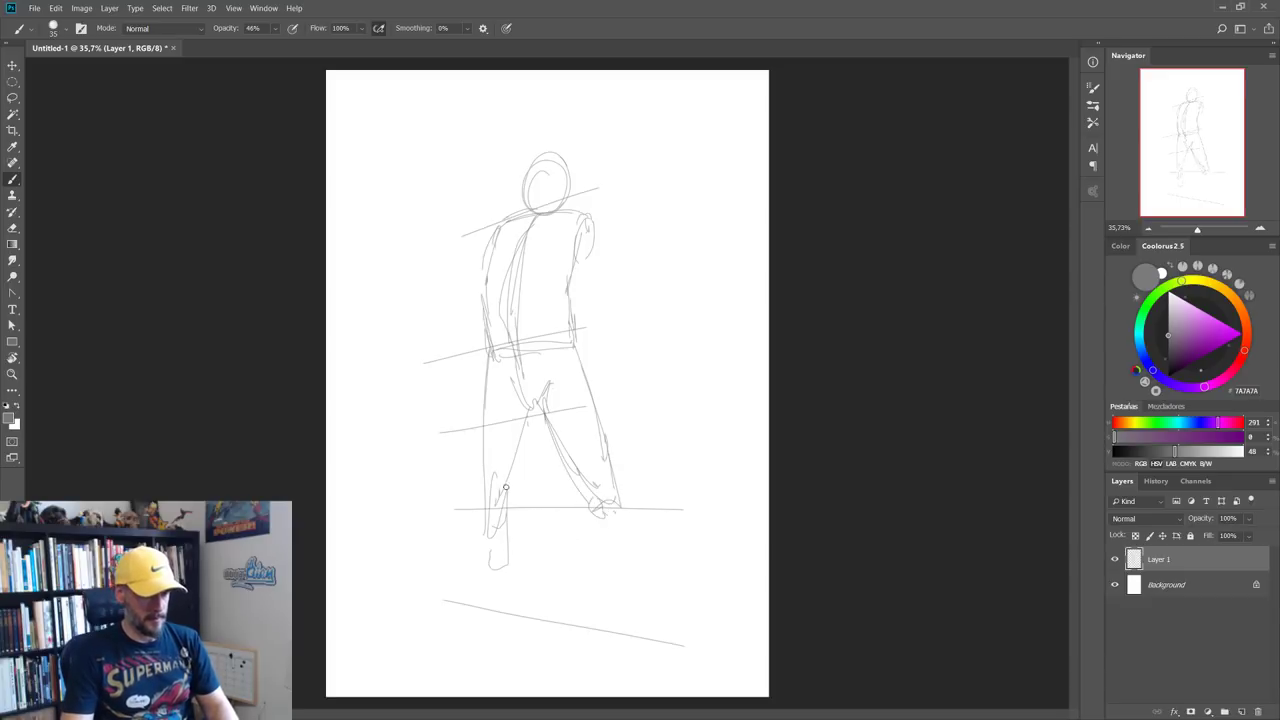
pyautogui.moveTo(494, 364); pyautogui.dragTo(484, 484)
pyautogui.moveTo(530, 418); pyautogui.dragTo(496, 602)
pyautogui.moveTo(502, 506)
pyautogui.mouseDown()
pyautogui.moveTo(514, 552)
pyautogui.moveTo(505, 634)
pyautogui.mouseUp()
pyautogui.moveTo(594, 510); pyautogui.dragTo(655, 655)
pyautogui.moveTo(646, 604); pyautogui.dragTo(661, 687)
pyautogui.moveTo(500, 623); pyautogui.dragTo(462, 658)
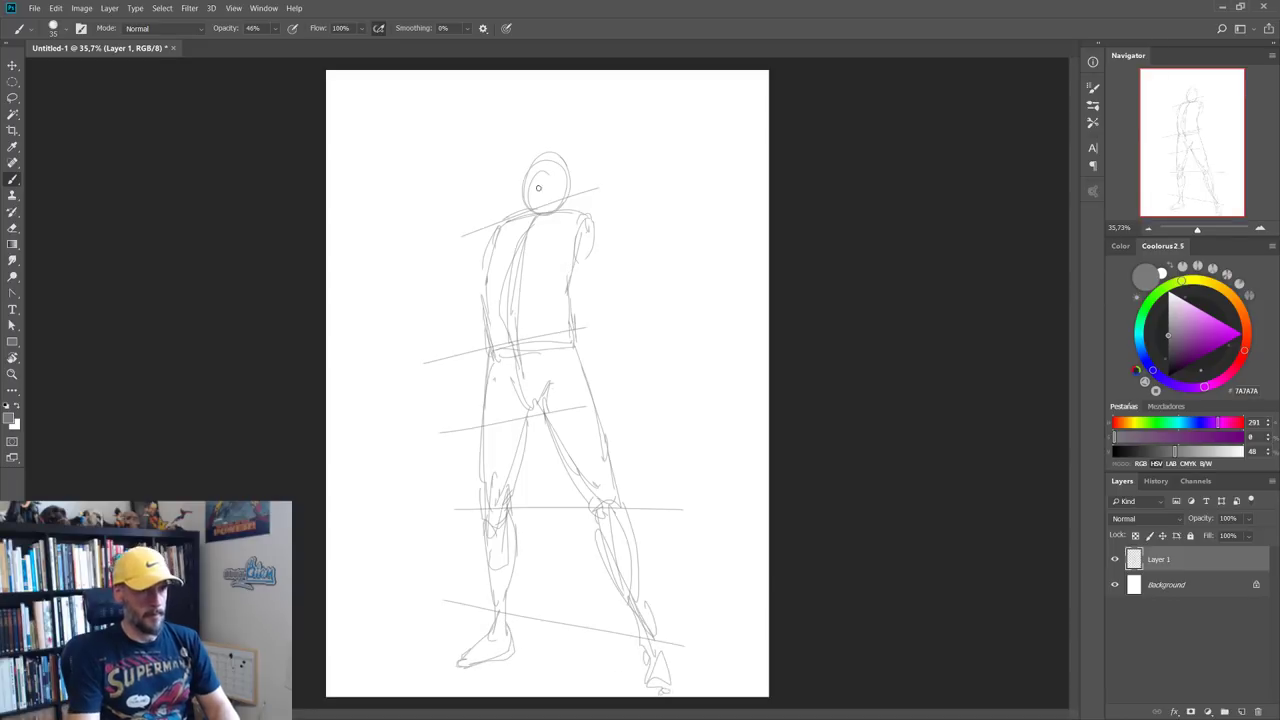
# Step: Extend the head upward, draw both arms along the torso and reinforce the waist line
pyautogui.moveTo(526, 198); pyautogui.dragTo(520, 137)
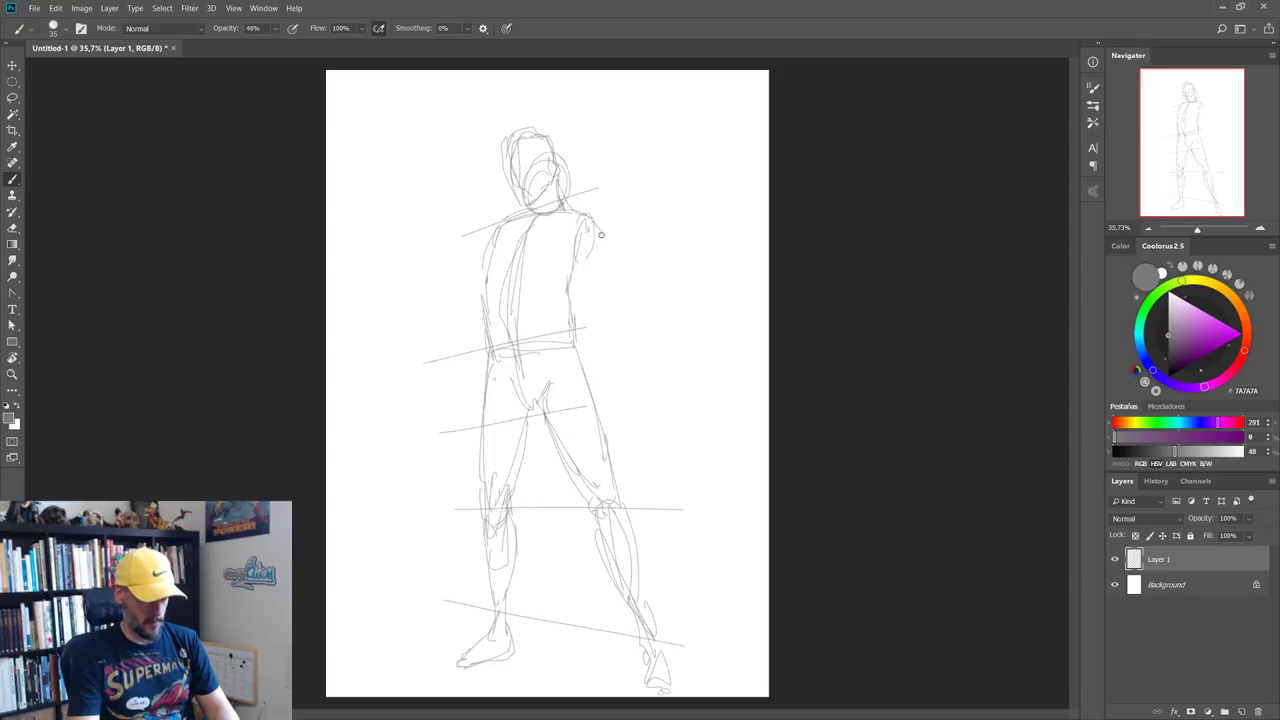
pyautogui.moveTo(600, 225)
pyautogui.mouseDown()
pyautogui.moveTo(604, 262)
pyautogui.moveTo(576, 298)
pyautogui.mouseUp()
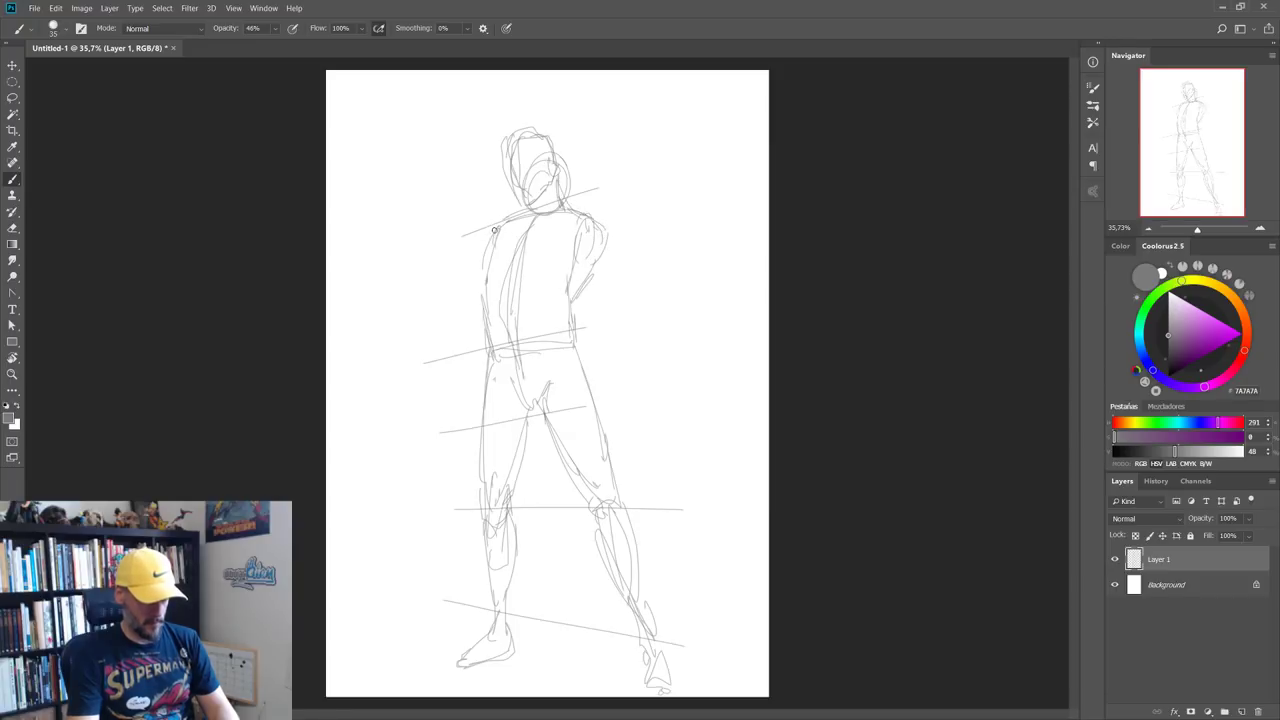
pyautogui.moveTo(493, 230); pyautogui.dragTo(487, 287)
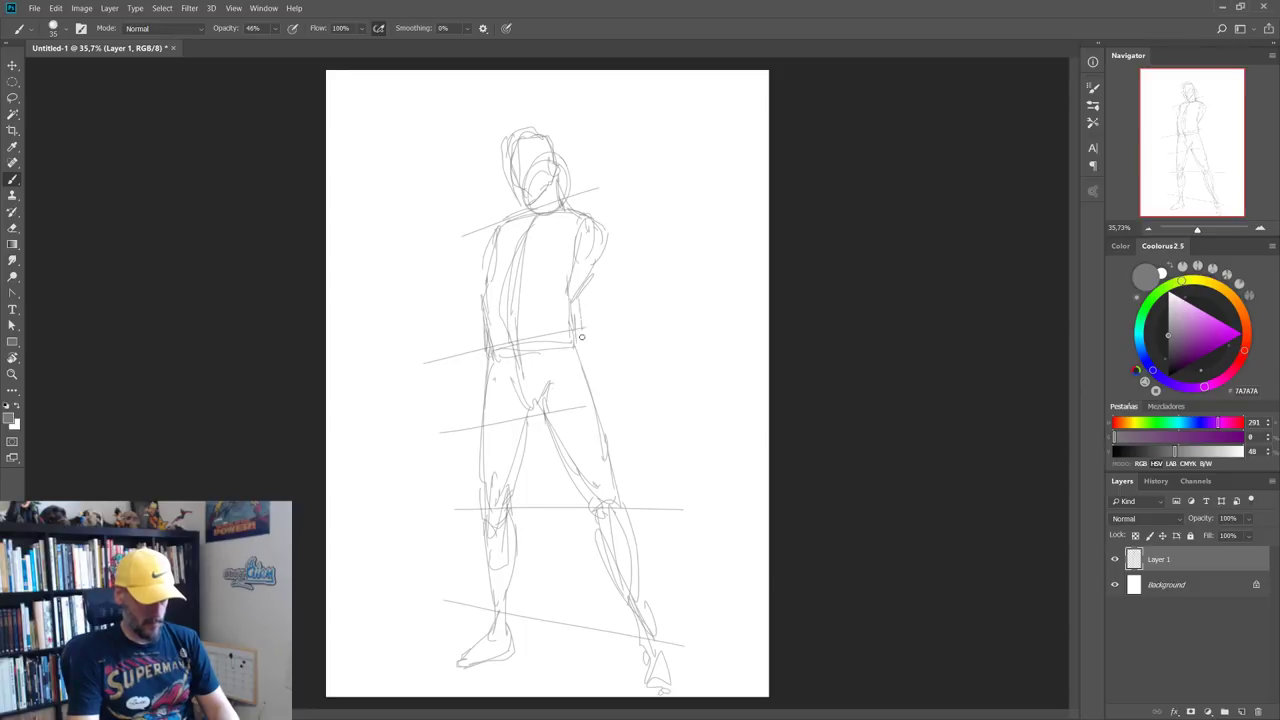
pyautogui.moveTo(574, 347); pyautogui.dragTo(508, 358)
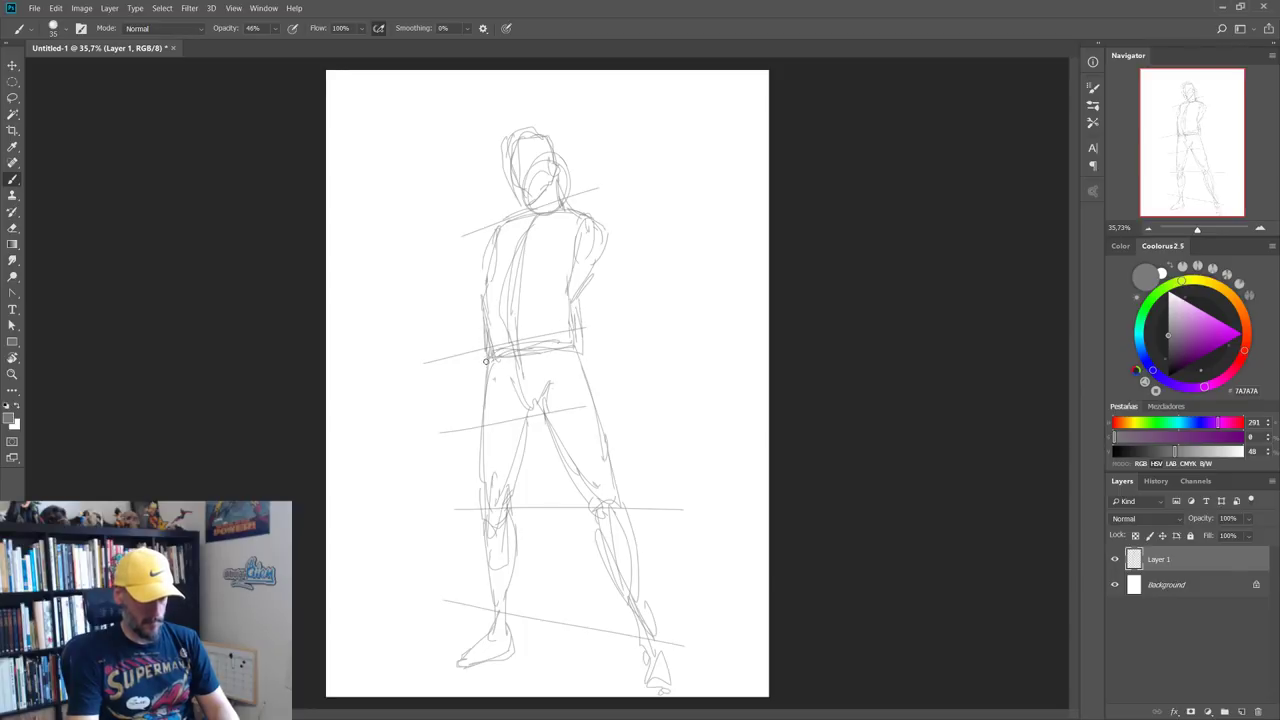
pyautogui.moveTo(582, 338); pyautogui.dragTo(490, 358)
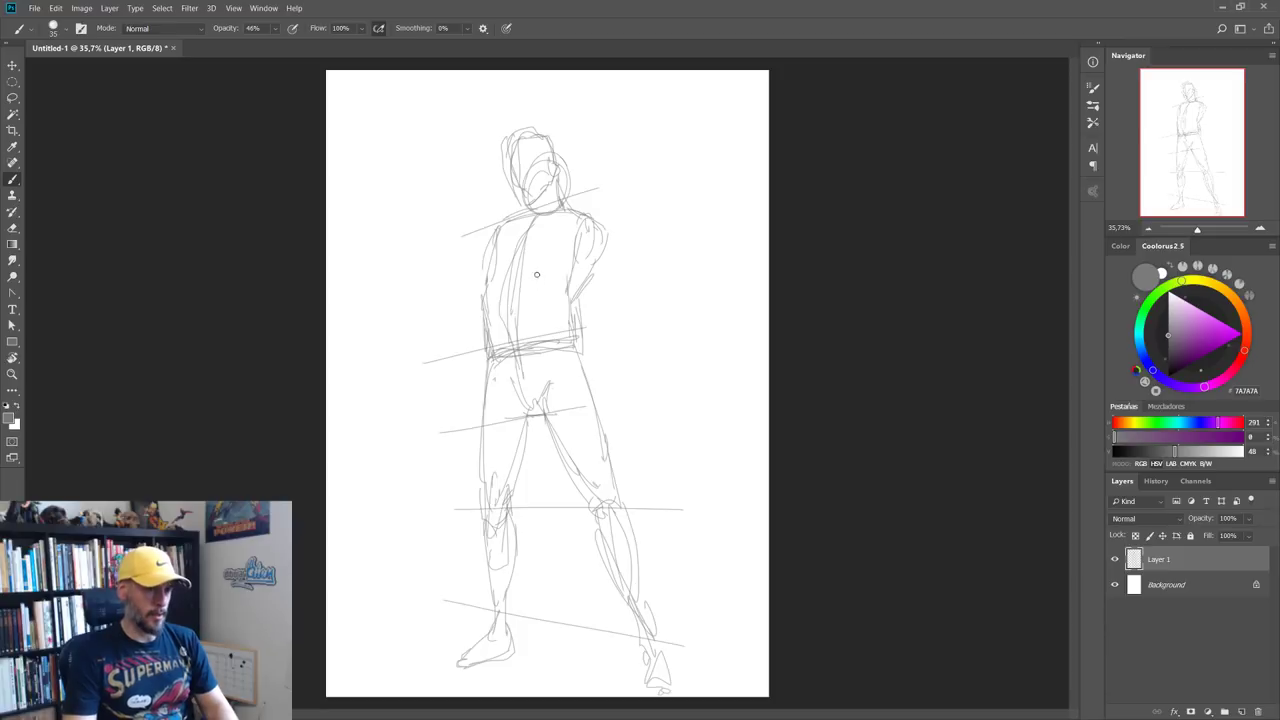
# Step: Lighten the inner face lines with the eraser and sketch the hip and crotch area
pyautogui.press('e')
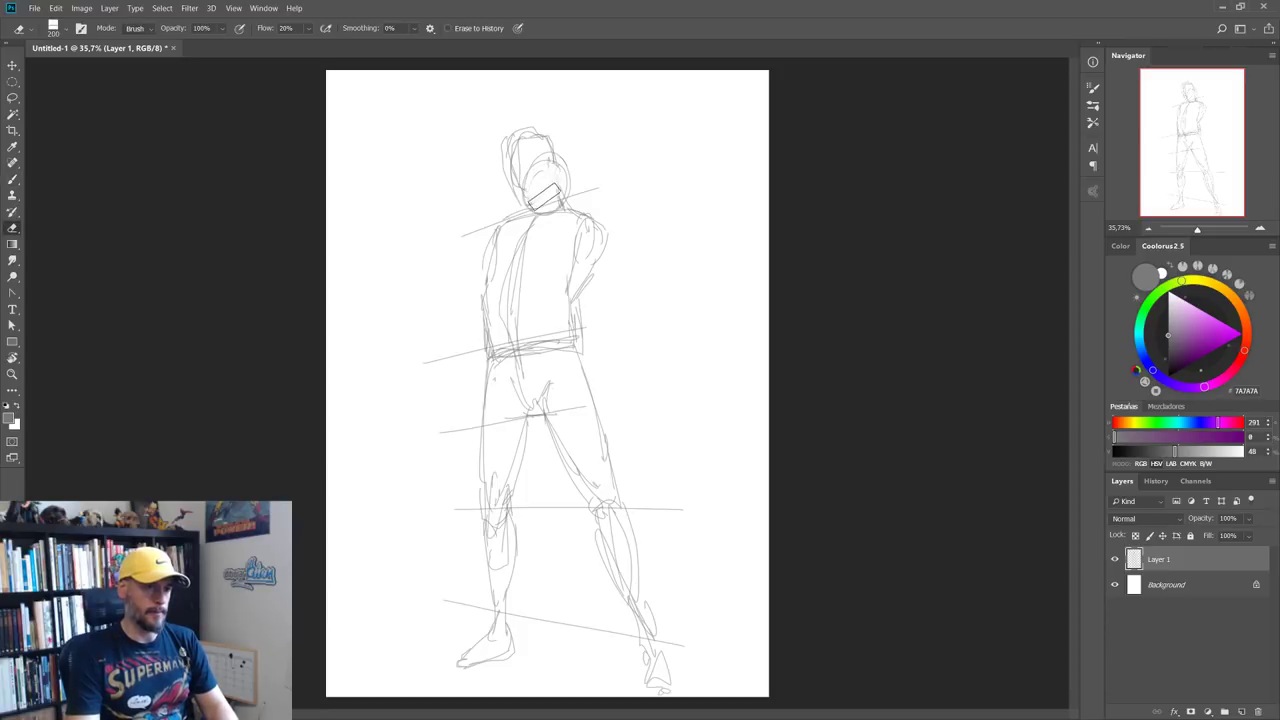
pyautogui.press('b')
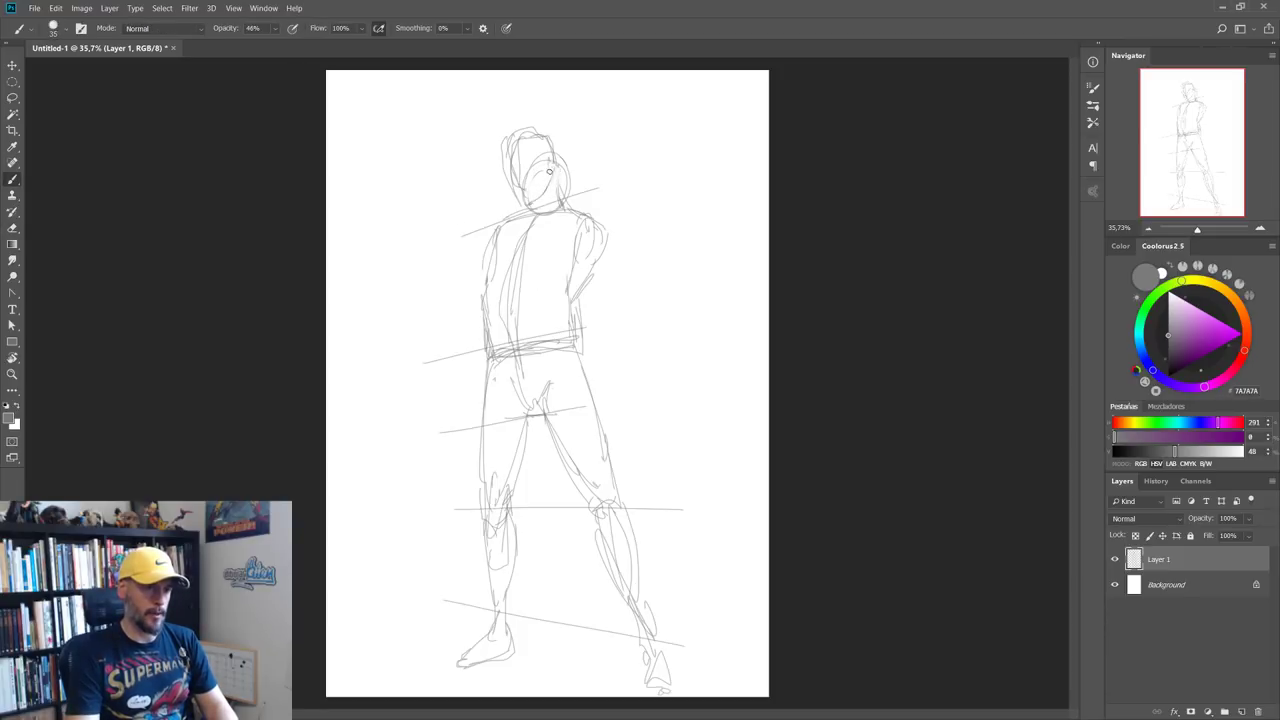
pyautogui.press('e')
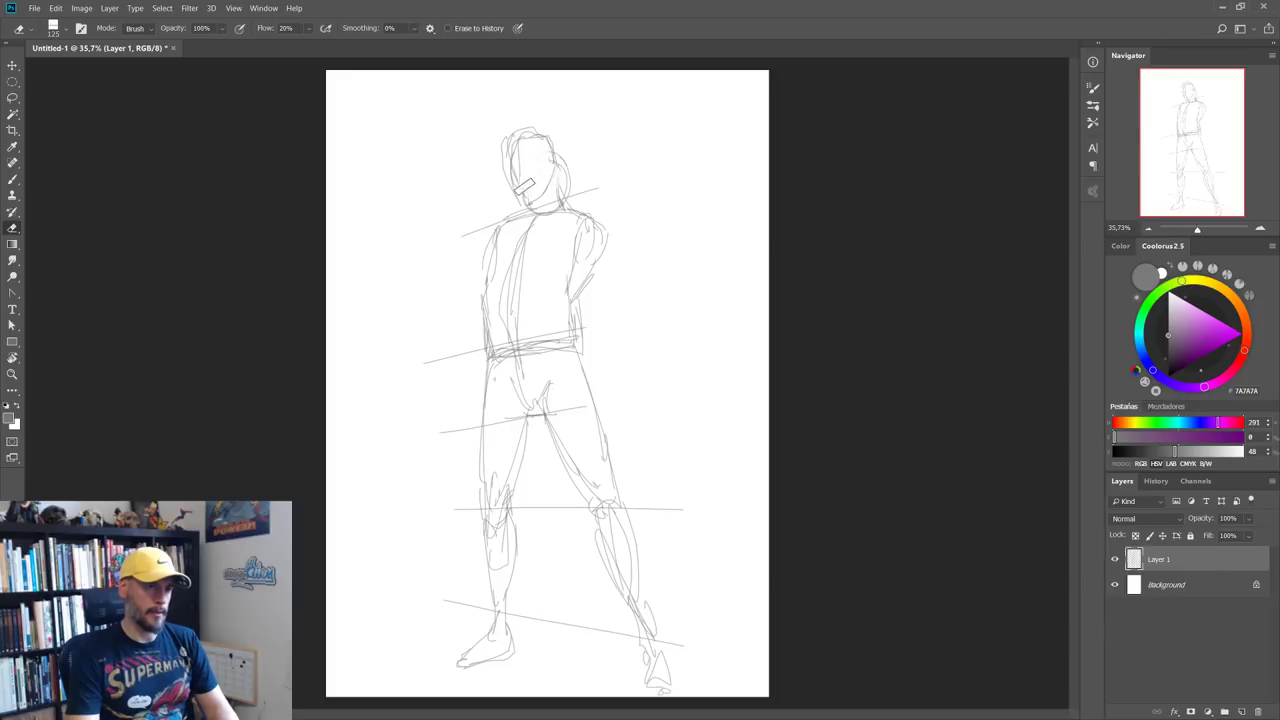
pyautogui.moveTo(518, 154); pyautogui.dragTo(524, 192)
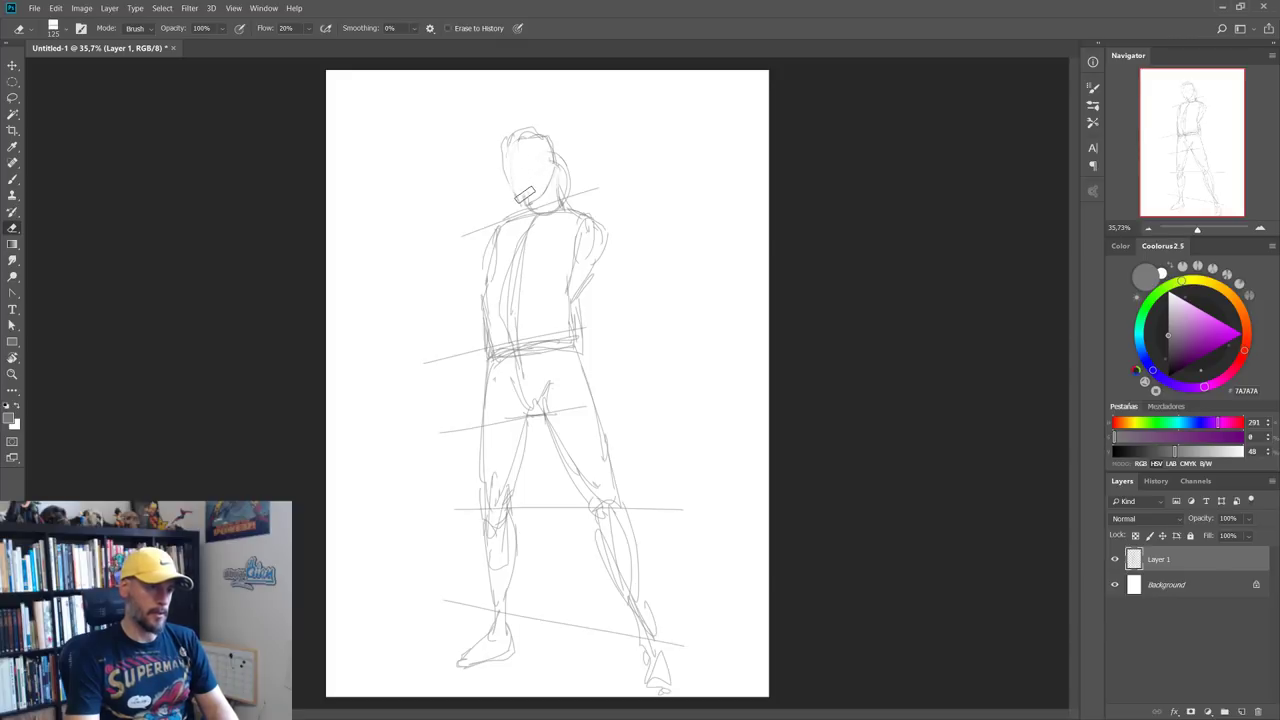
pyautogui.press('b')
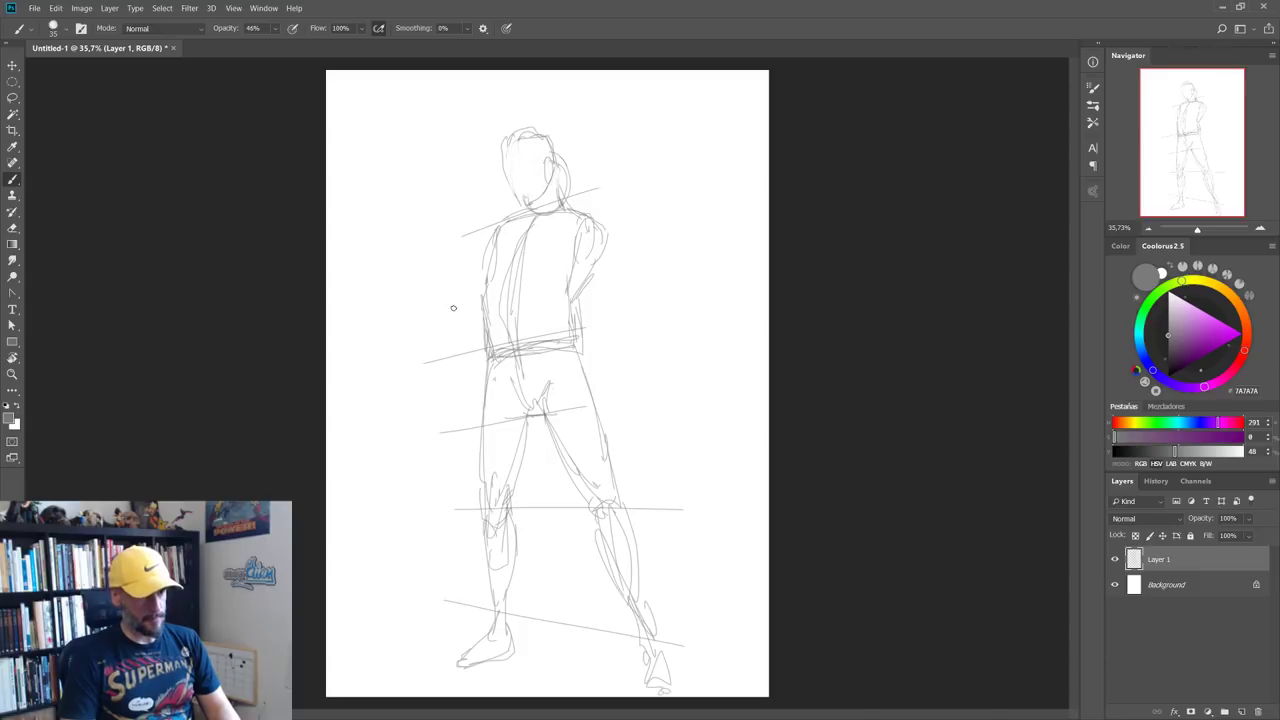
pyautogui.moveTo(487, 356)
pyautogui.mouseDown()
pyautogui.moveTo(522, 410)
pyautogui.moveTo(544, 404)
pyautogui.mouseUp()
pyautogui.moveTo(575, 340)
pyautogui.mouseDown()
pyautogui.moveTo(546, 408)
pyautogui.moveTo(541, 392)
pyautogui.mouseUp()
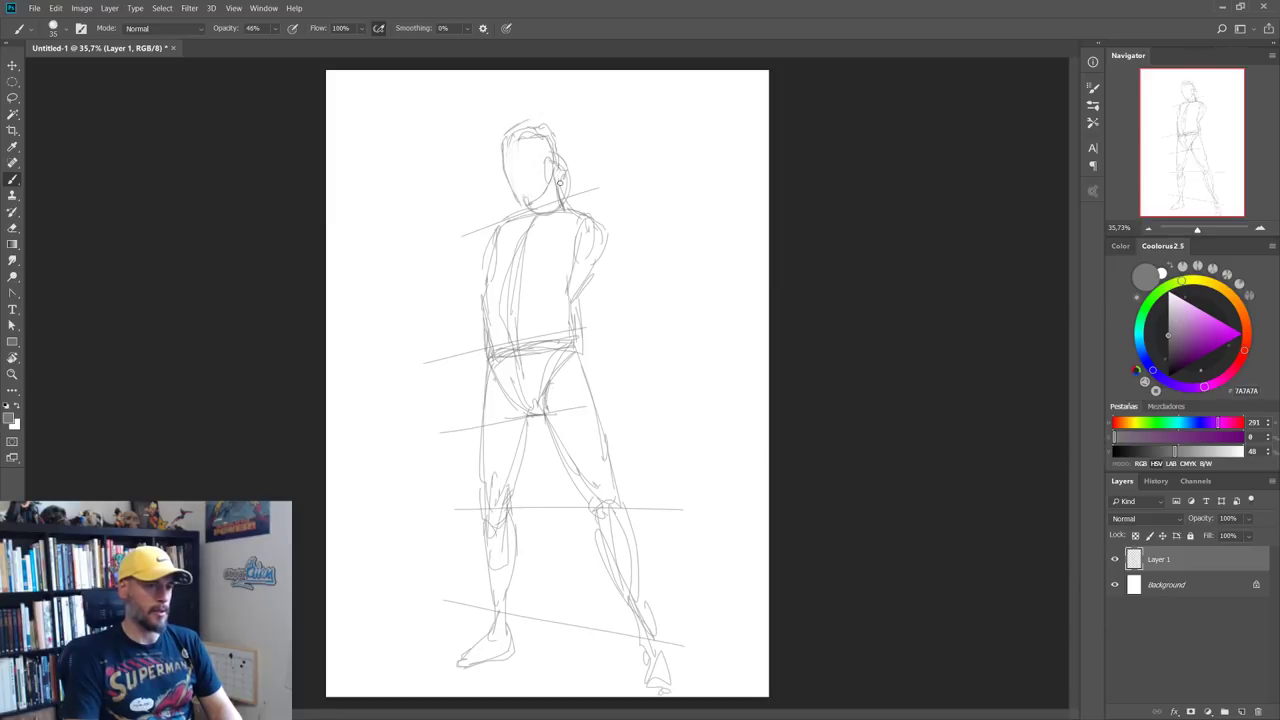
# Step: Fade the torso lines and redraw both torso sides and the left leg edge
pyautogui.press('e')
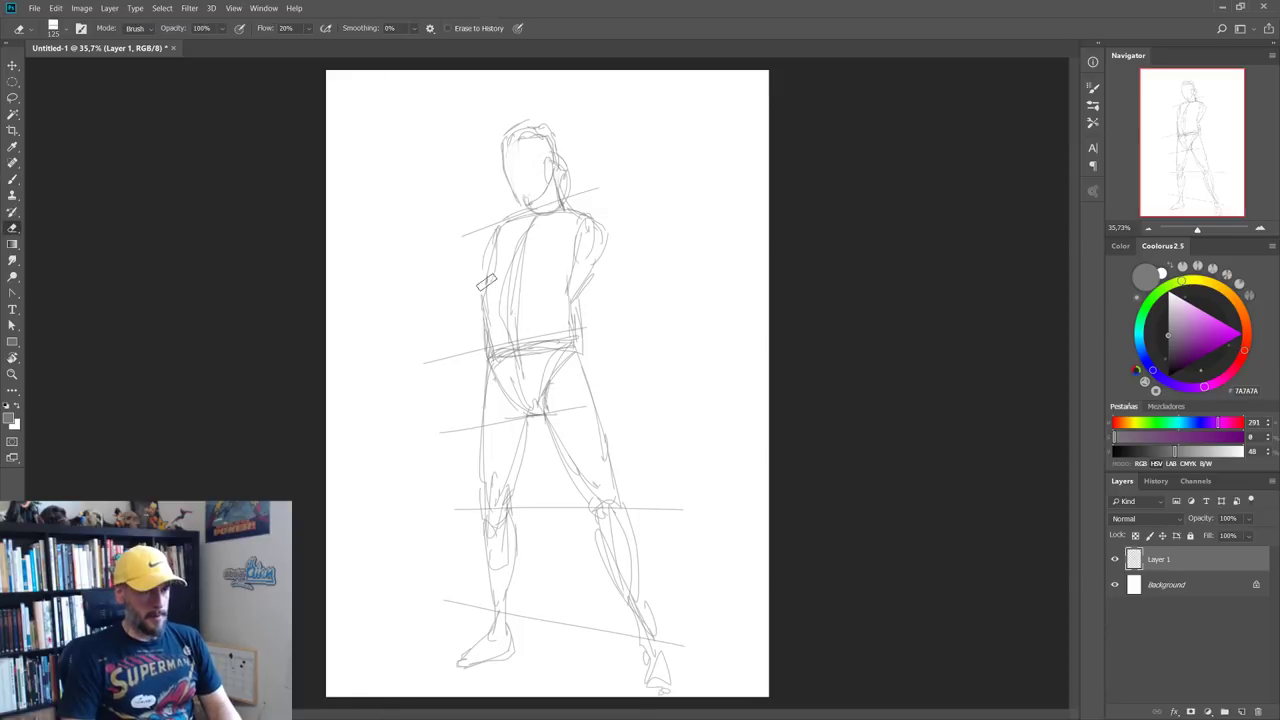
pyautogui.moveTo(486, 283)
pyautogui.mouseDown()
pyautogui.moveTo(505, 340)
pyautogui.moveTo(550, 370)
pyautogui.moveTo(506, 379)
pyautogui.moveTo(535, 405)
pyautogui.moveTo(562, 346)
pyautogui.moveTo(511, 282)
pyautogui.moveTo(525, 284)
pyautogui.mouseUp()
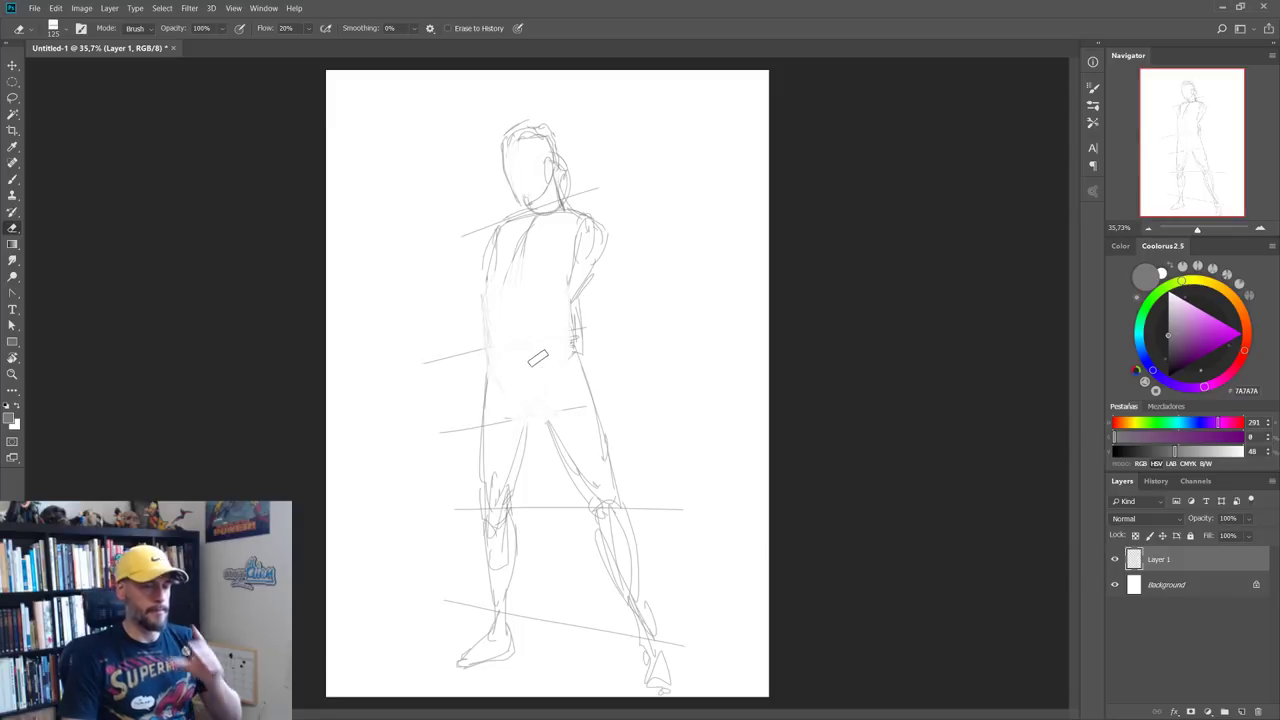
pyautogui.press('b')
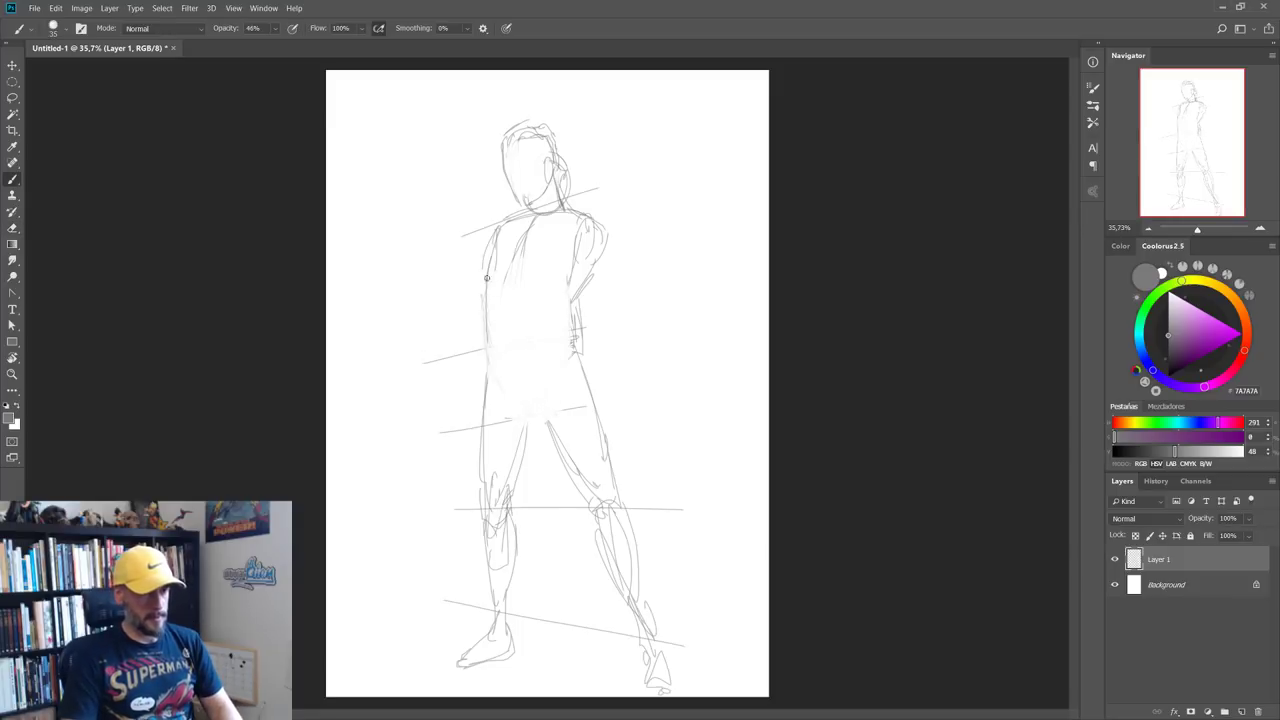
pyautogui.moveTo(487, 278); pyautogui.dragTo(492, 348)
pyautogui.moveTo(567, 281); pyautogui.dragTo(561, 340)
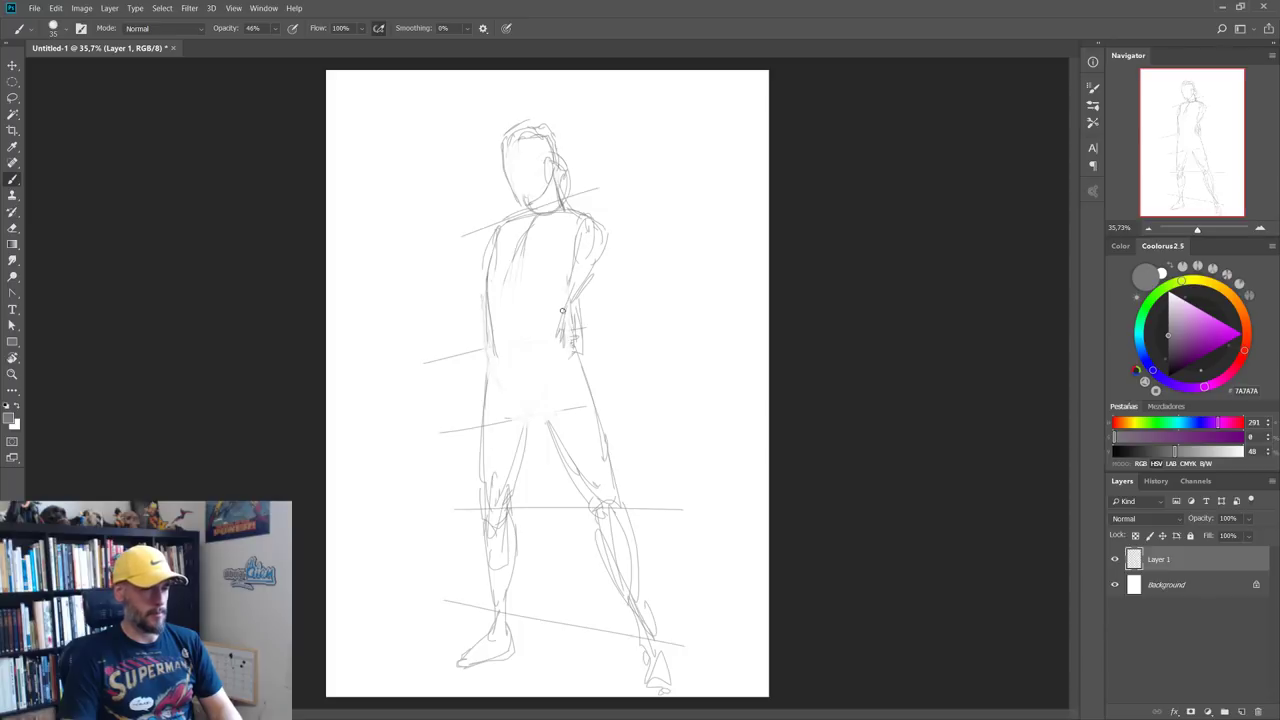
pyautogui.moveTo(567, 266)
pyautogui.mouseDown()
pyautogui.moveTo(561, 329)
pyautogui.moveTo(599, 432)
pyautogui.mouseUp()
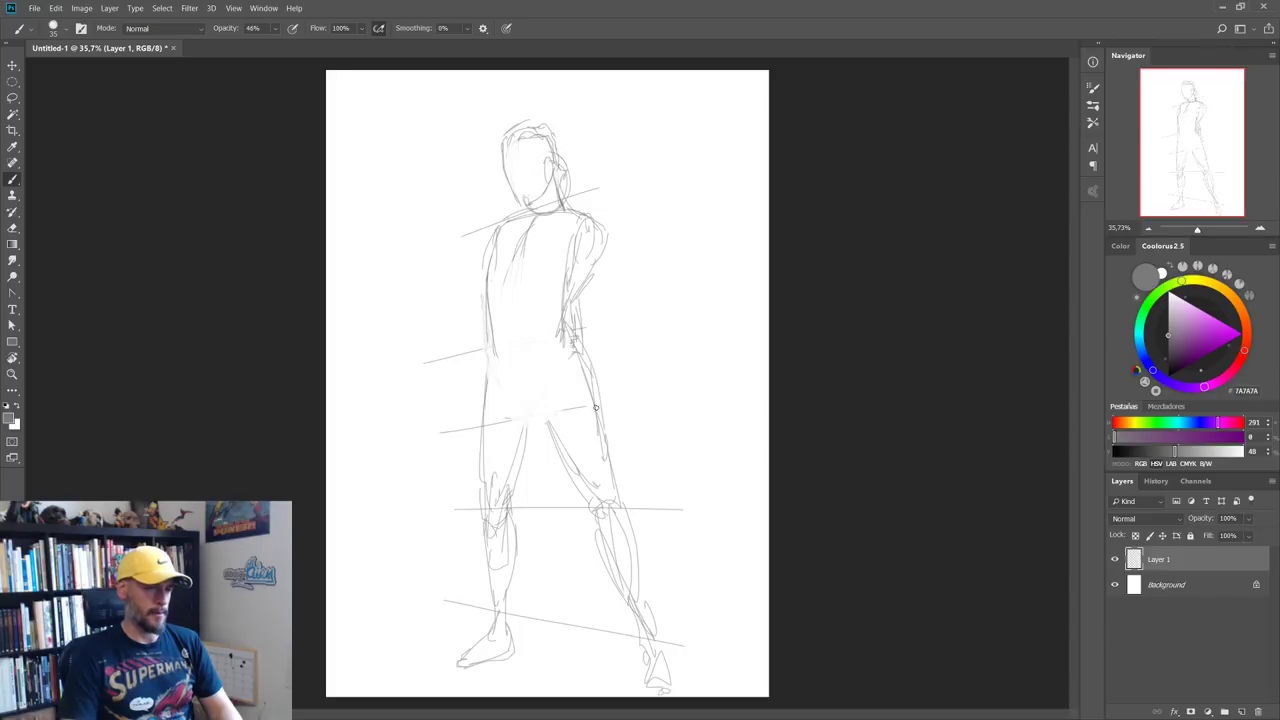
pyautogui.moveTo(494, 358); pyautogui.dragTo(488, 485)
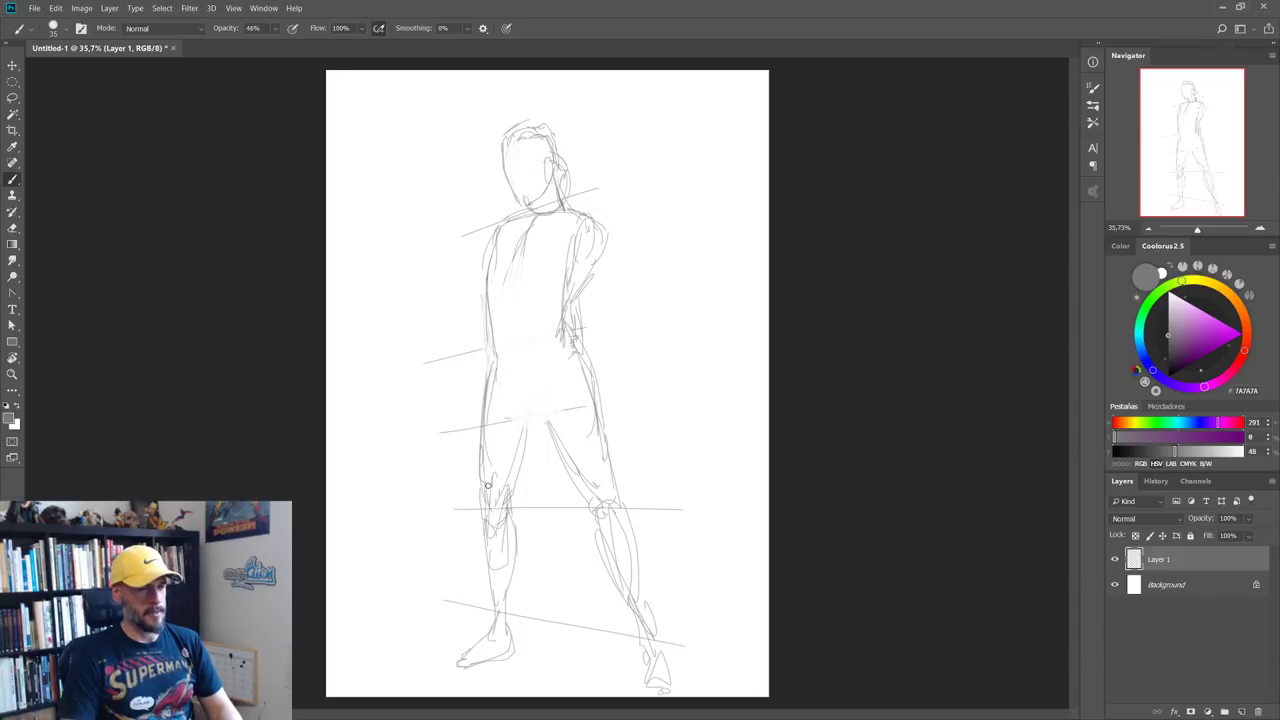
# Step: Undo the latest torso strokes and erase faint strokes on the torso's left edge
pyautogui.hotkey('ctrl', 'z')
pyautogui.hotkey('ctrl', 'z')
pyautogui.hotkey('ctrl', 'z')
pyautogui.hotkey('ctrl', 'z')
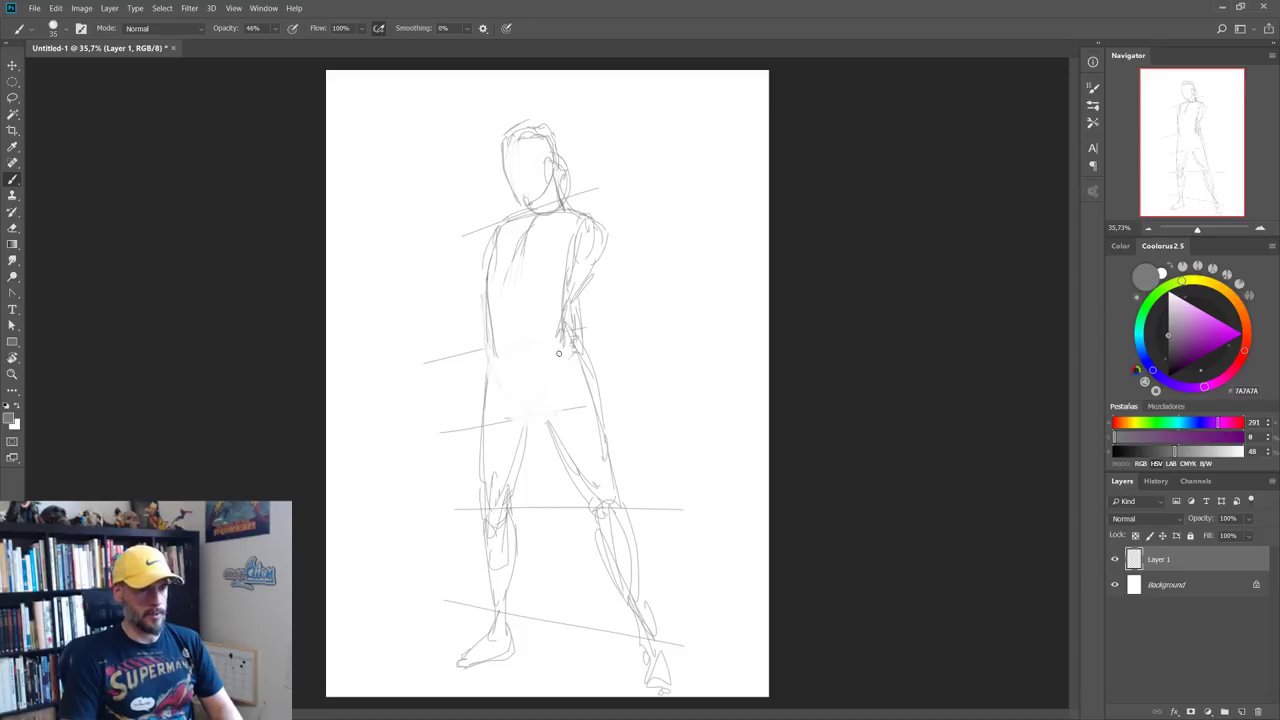
pyautogui.hotkey('ctrl', 'z')
pyautogui.hotkey('ctrl', 'z')
pyautogui.hotkey('ctrl', 'z')
pyautogui.hotkey('ctrl', 'z')
pyautogui.hotkey('ctrl', 'z')
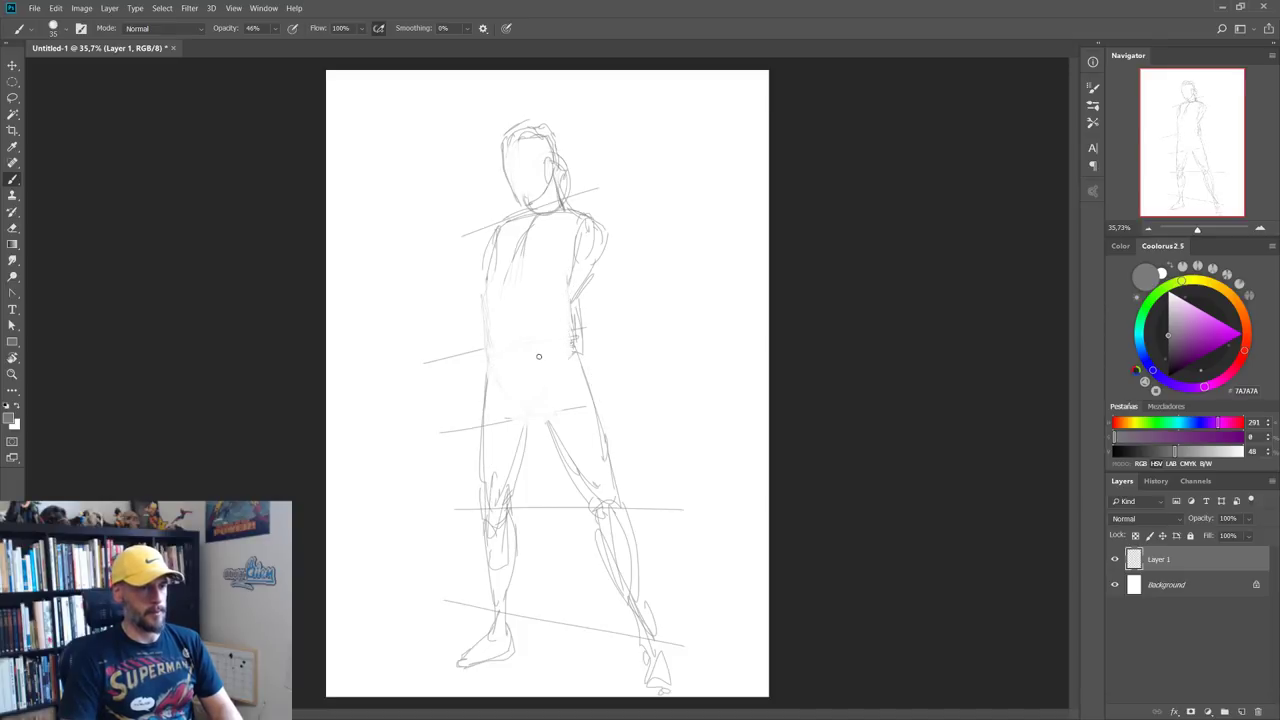
pyautogui.hotkey('ctrl', 'shift', 'z')
pyautogui.hotkey('ctrl', 'shift', 'z')
pyautogui.hotkey('ctrl', 'shift', 'z')
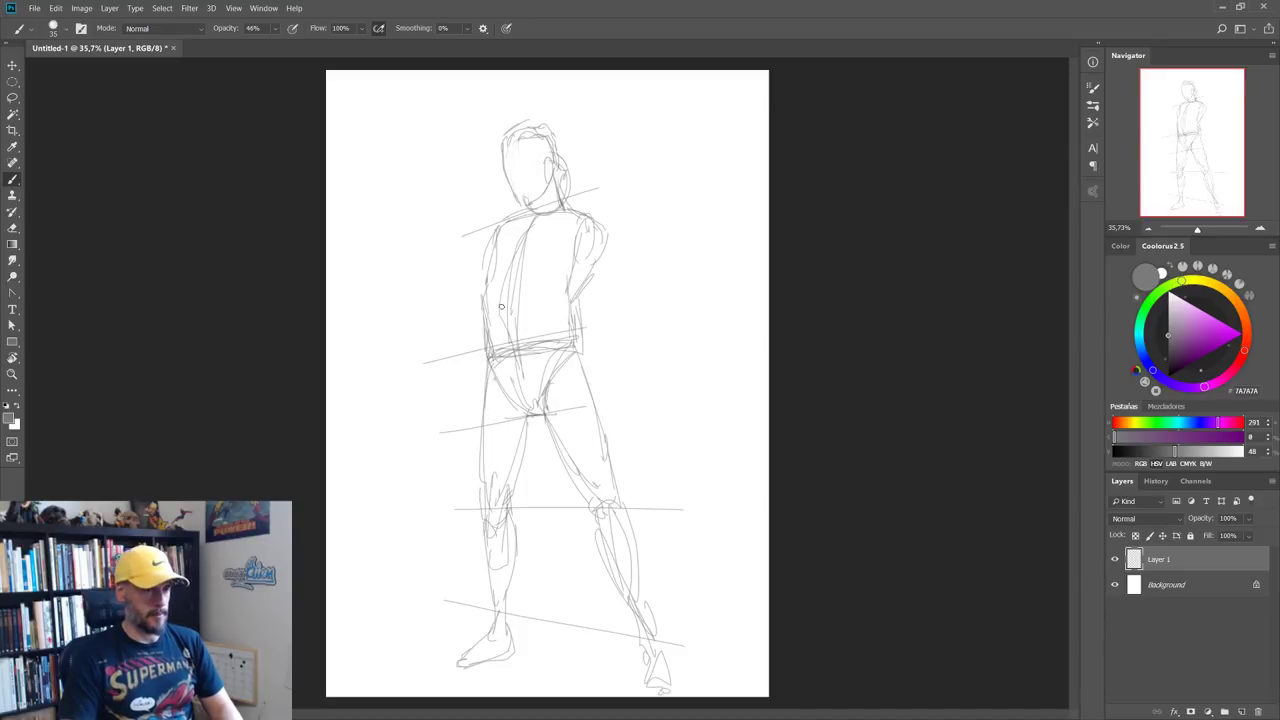
pyautogui.press('e')
pyautogui.moveTo(495, 300); pyautogui.dragTo(505, 272)
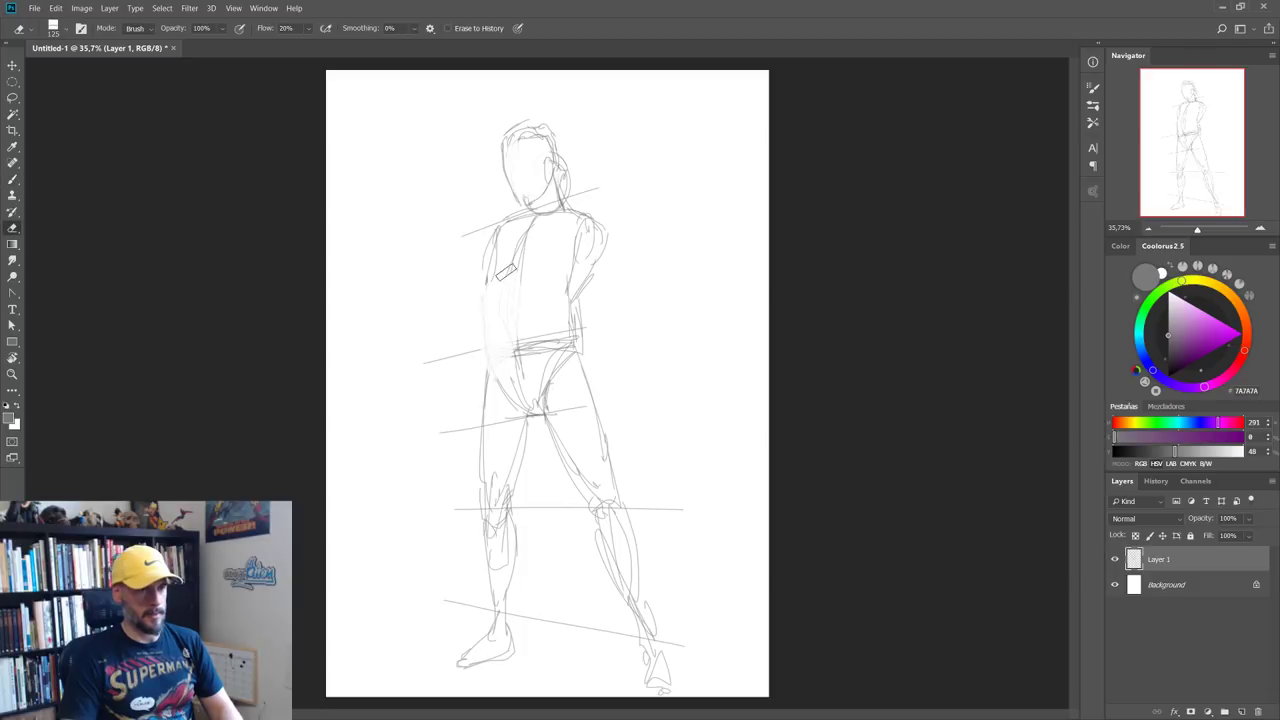
pyautogui.press('b')
# Step: Redraw both torso edges, sketch the left shoulder and begin the raised arm
pyautogui.moveTo(510, 222)
pyautogui.mouseDown()
pyautogui.moveTo(506, 318)
pyautogui.moveTo(524, 398)
pyautogui.mouseUp()
pyautogui.moveTo(483, 271); pyautogui.dragTo(485, 250)
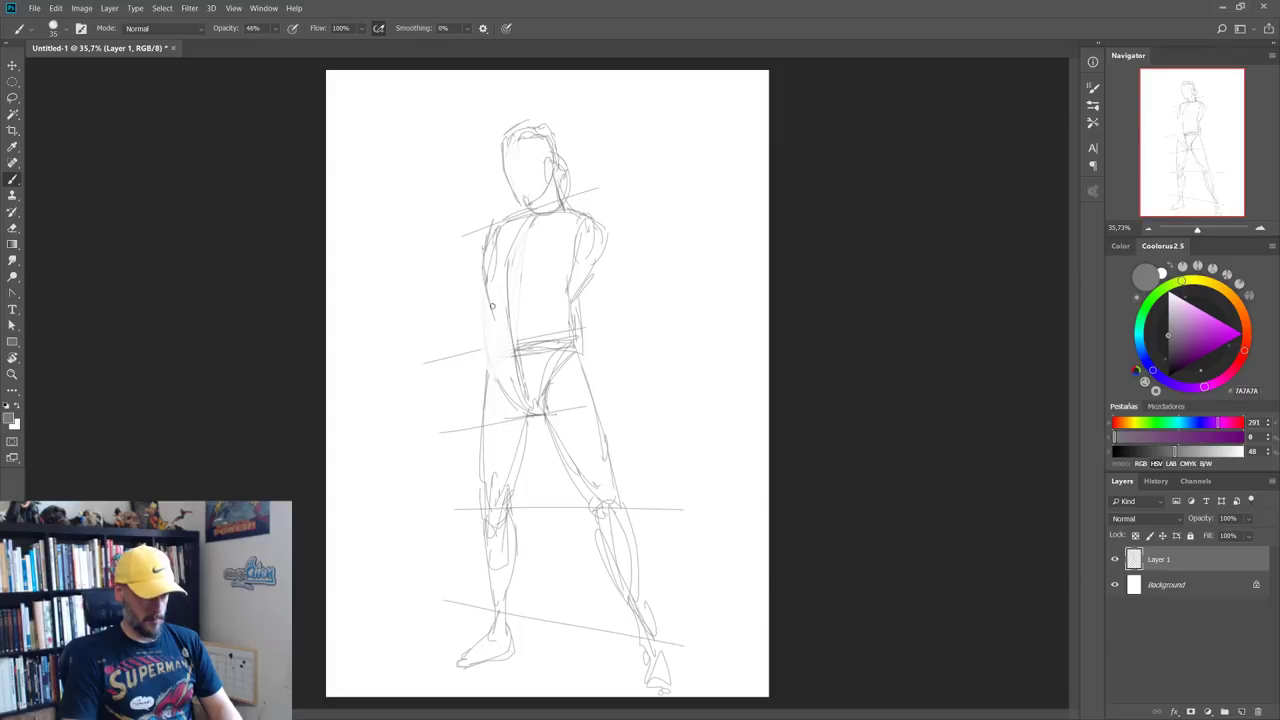
pyautogui.moveTo(492, 306); pyautogui.dragTo(488, 386)
pyautogui.moveTo(572, 302); pyautogui.dragTo(574, 372)
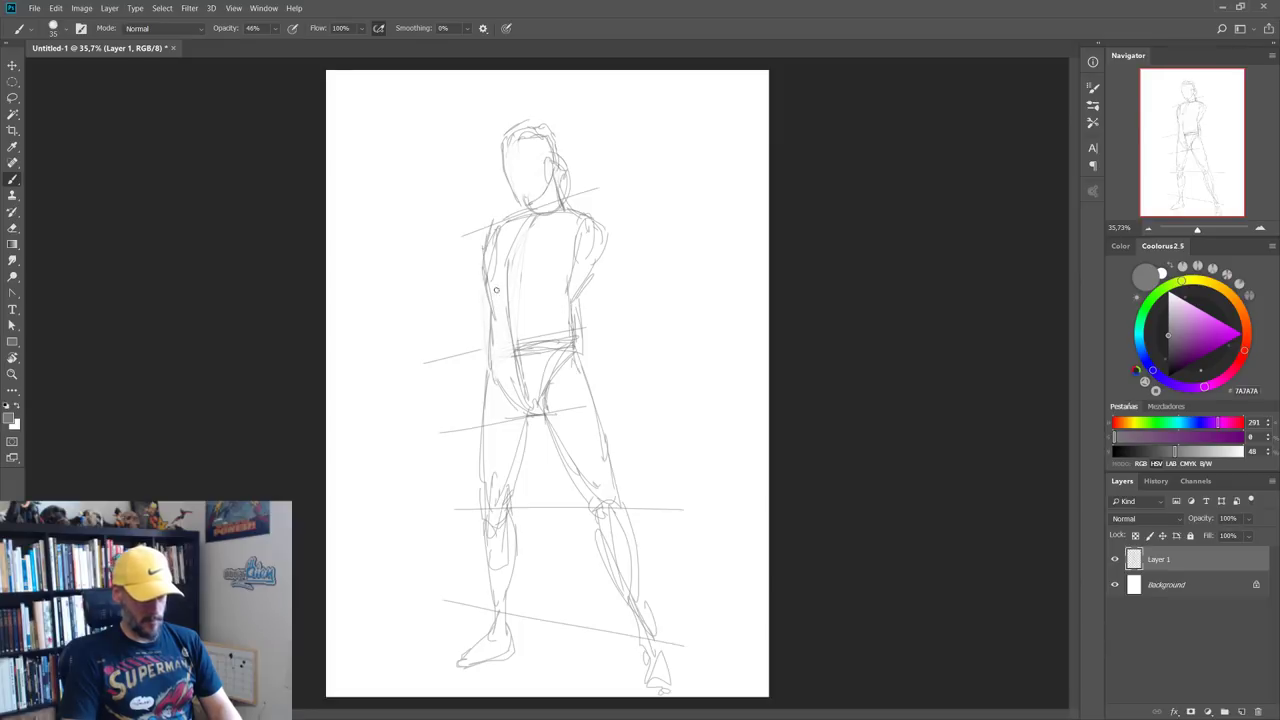
pyautogui.moveTo(484, 218)
pyautogui.mouseDown()
pyautogui.moveTo(472, 231)
pyautogui.moveTo(459, 222)
pyautogui.mouseUp()
pyautogui.moveTo(398, 149)
pyautogui.mouseDown()
pyautogui.moveTo(433, 116)
pyautogui.moveTo(422, 176)
pyautogui.moveTo(376, 176)
pyautogui.moveTo(386, 184)
pyautogui.mouseUp()
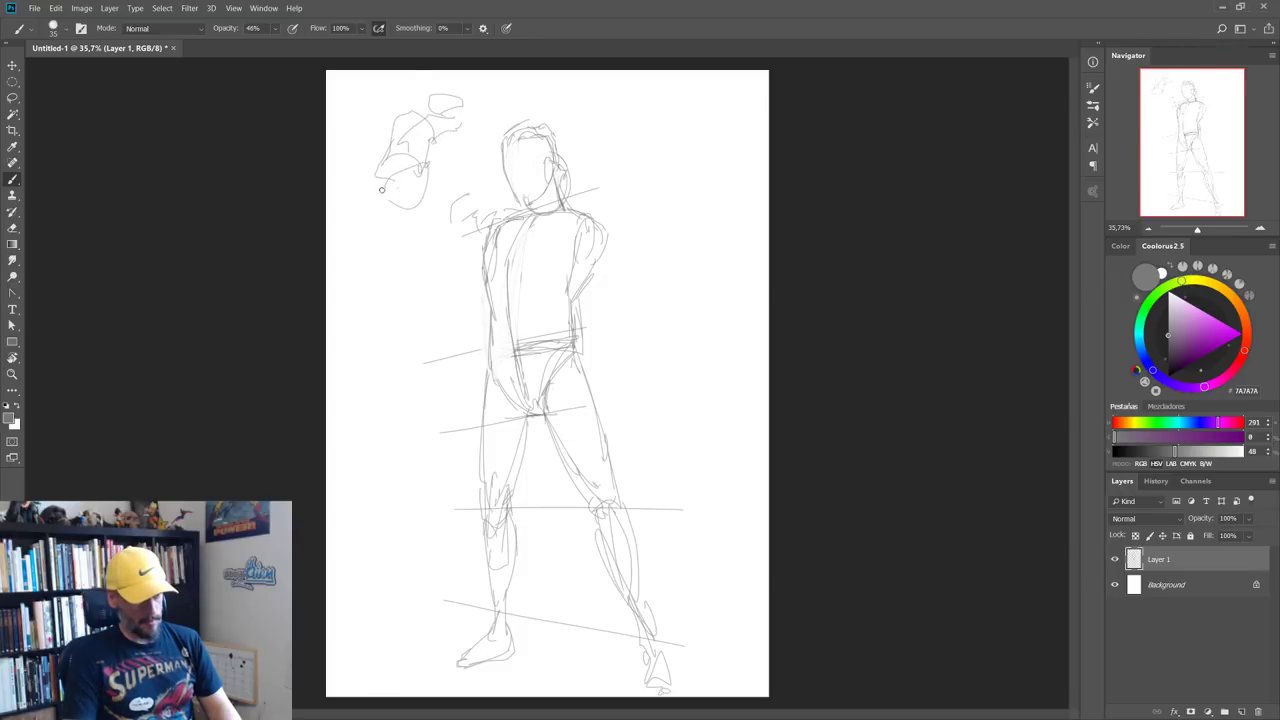
# Step: Sketch the raised forearm and clenched fist, a light shoulder line and the torso sides
pyautogui.moveTo(469, 234)
pyautogui.mouseDown()
pyautogui.moveTo(434, 232)
pyautogui.moveTo(434, 197)
pyautogui.mouseUp()
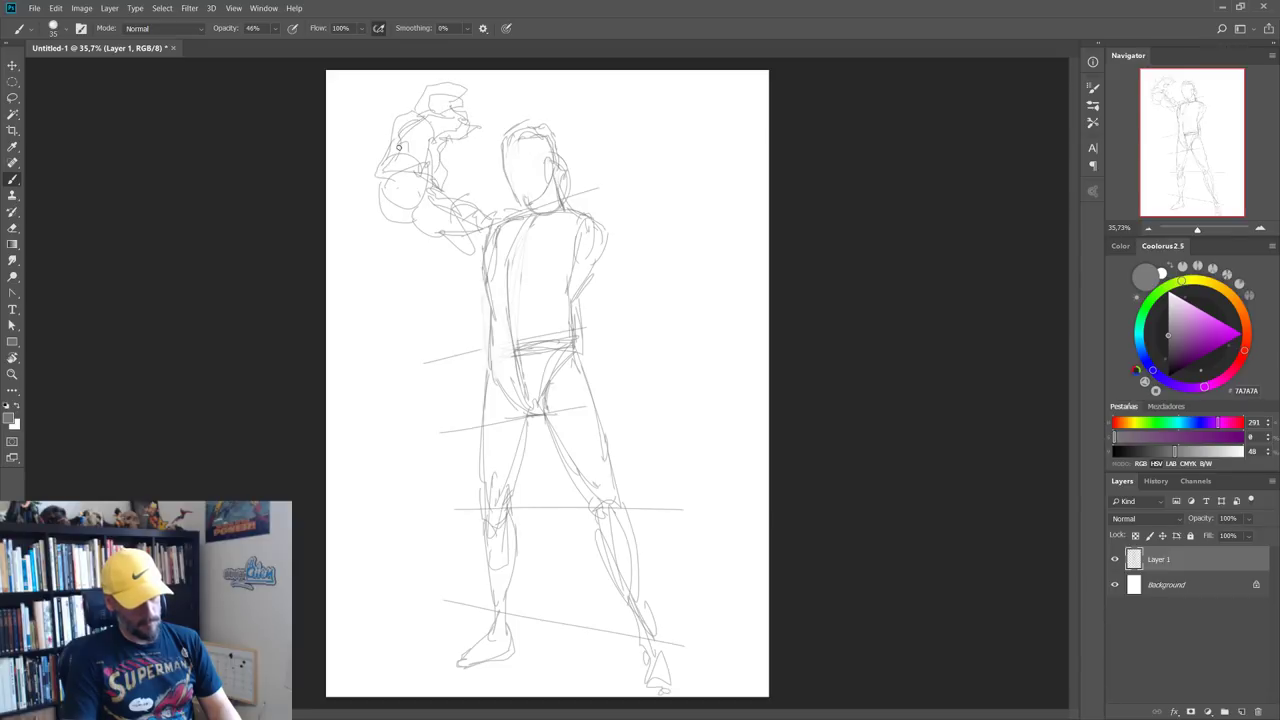
pyautogui.moveTo(398, 147); pyautogui.dragTo(426, 187)
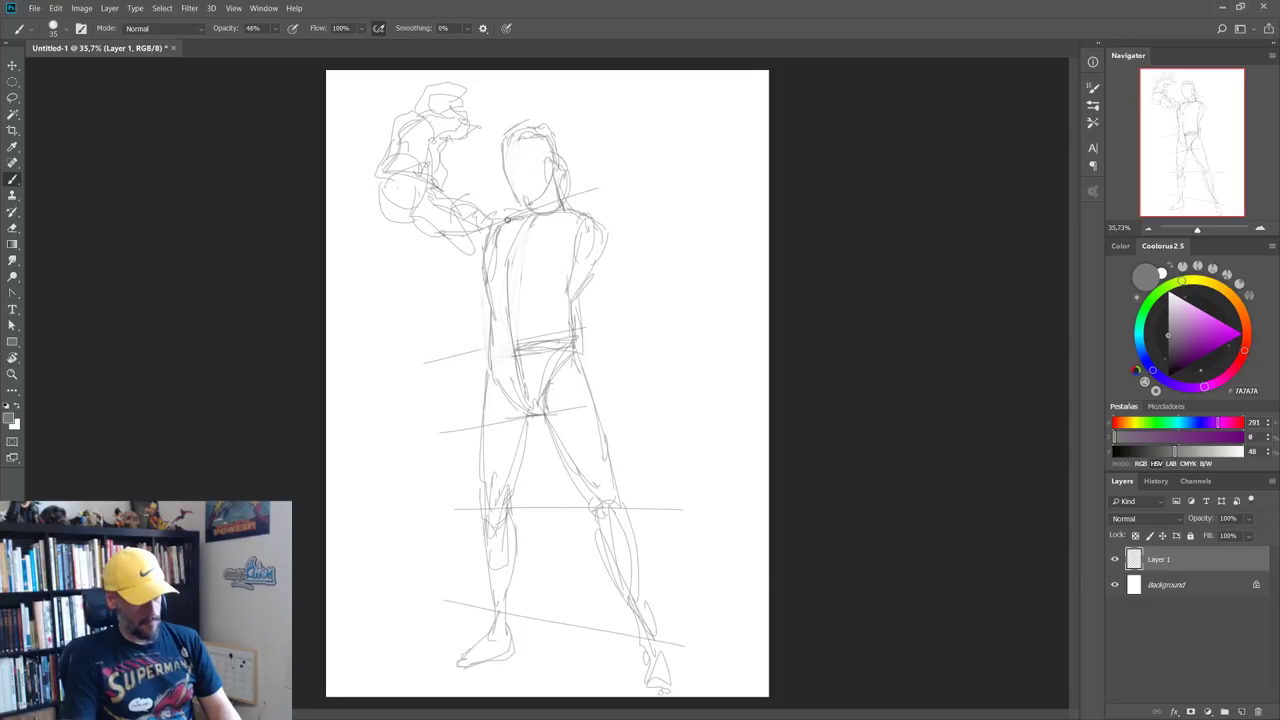
pyautogui.moveTo(490, 215)
pyautogui.mouseDown()
pyautogui.moveTo(582, 226)
pyautogui.moveTo(525, 211)
pyautogui.moveTo(497, 319)
pyautogui.moveTo(508, 352)
pyautogui.mouseUp()
pyautogui.moveTo(586, 276); pyautogui.dragTo(538, 346)
pyautogui.moveTo(482, 398)
pyautogui.mouseDown()
pyautogui.moveTo(475, 358)
pyautogui.moveTo(450, 468)
pyautogui.mouseUp()
# Step: Sketch both legs in a wider stance, undo bad leg strokes, and start the right upper arm
pyautogui.moveTo(530, 426); pyautogui.dragTo(472, 502)
pyautogui.moveTo(452, 438)
pyautogui.mouseDown()
pyautogui.moveTo(448, 490)
pyautogui.moveTo(518, 436)
pyautogui.moveTo(478, 502)
pyautogui.mouseUp()
pyautogui.moveTo(441, 511); pyautogui.dragTo(425, 648)
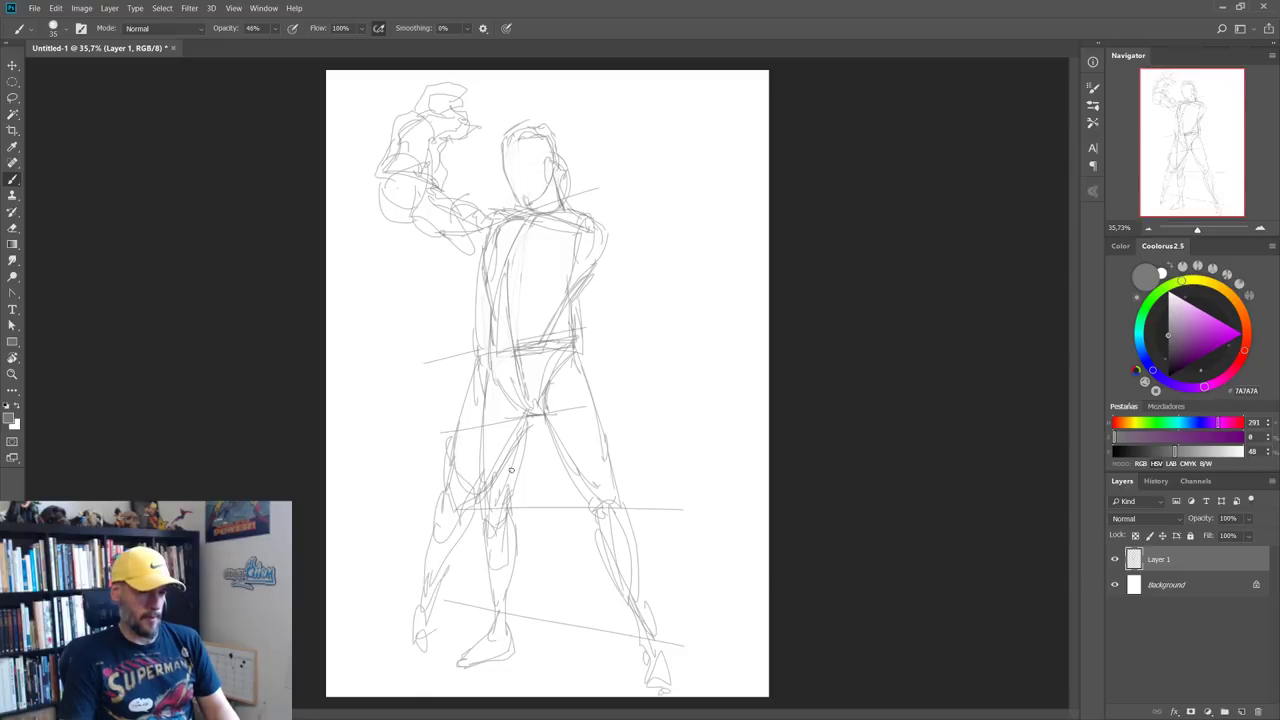
pyautogui.moveTo(519, 405); pyautogui.dragTo(482, 481)
pyautogui.moveTo(527, 410); pyautogui.dragTo(590, 498)
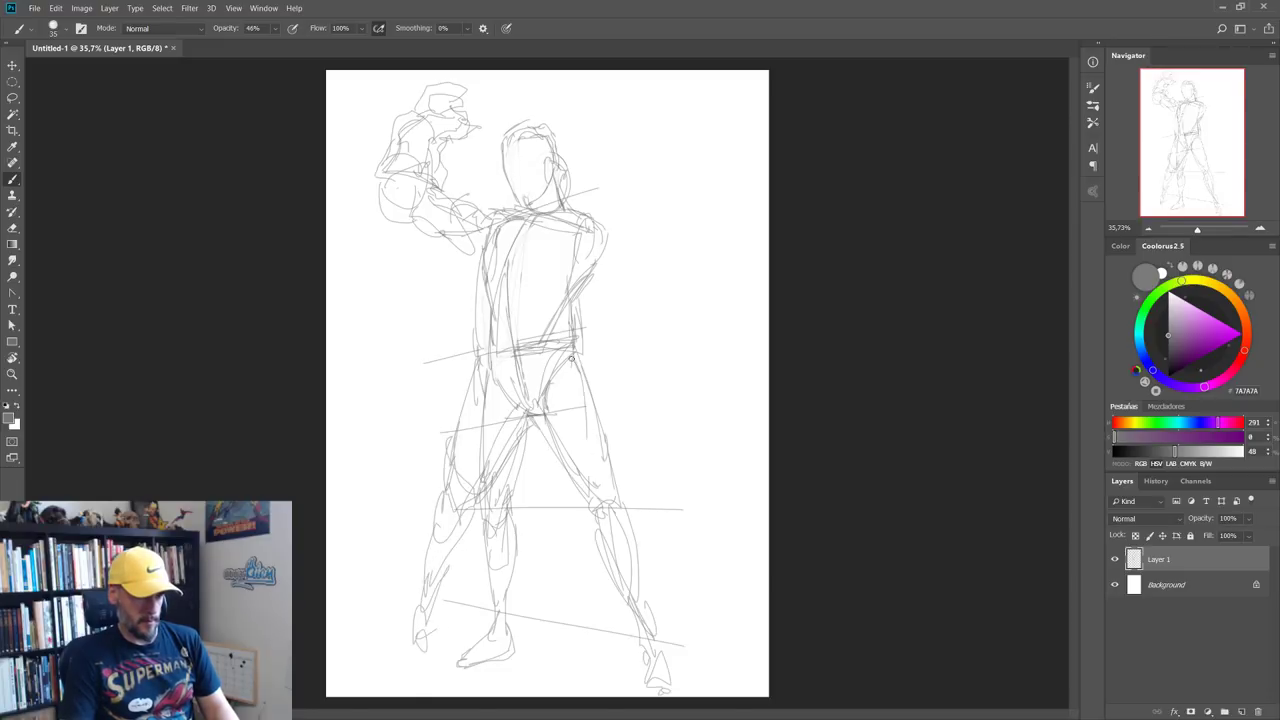
pyautogui.moveTo(578, 350); pyautogui.dragTo(617, 450)
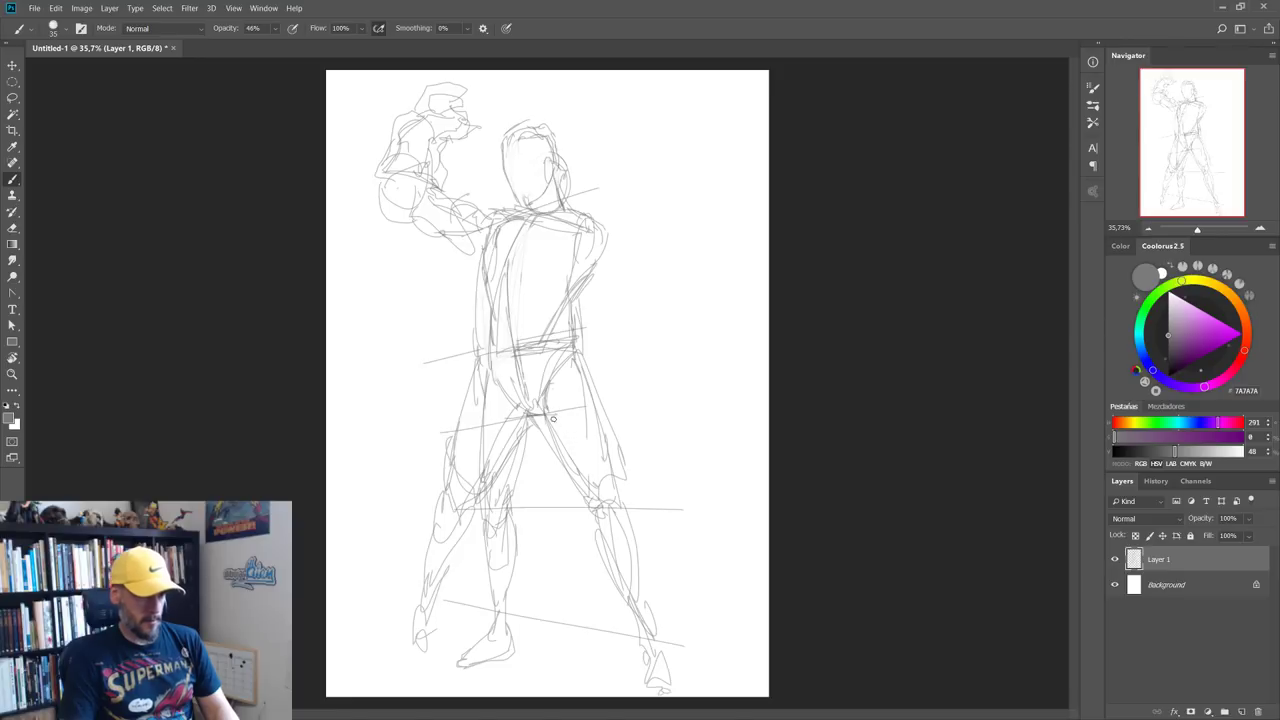
pyautogui.hotkey('ctrl', 'z')
pyautogui.hotkey('ctrl', 'z')
pyautogui.moveTo(600, 236)
pyautogui.mouseDown()
pyautogui.moveTo(632, 296)
pyautogui.moveTo(579, 283)
pyautogui.moveTo(632, 304)
pyautogui.mouseUp()
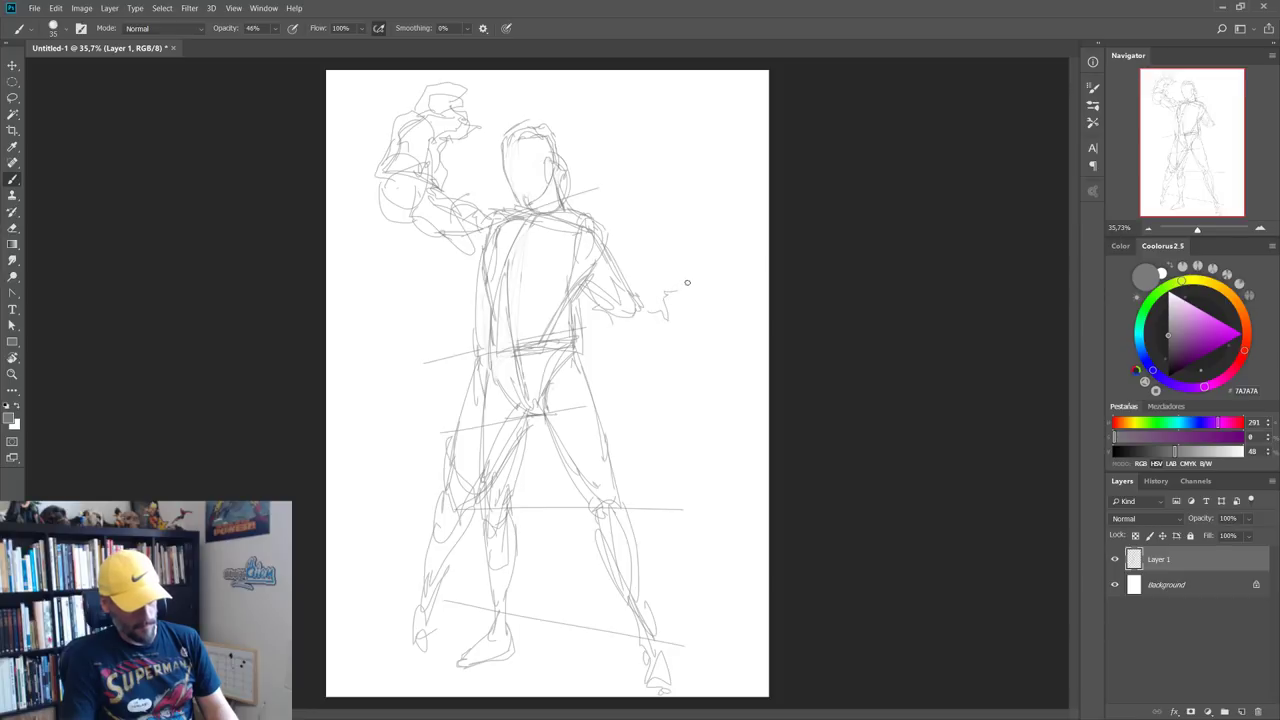
# Step: Sketch the right fist, erase the old head outline and add a face guideline in the head
pyautogui.moveTo(694, 285); pyautogui.dragTo(631, 345)
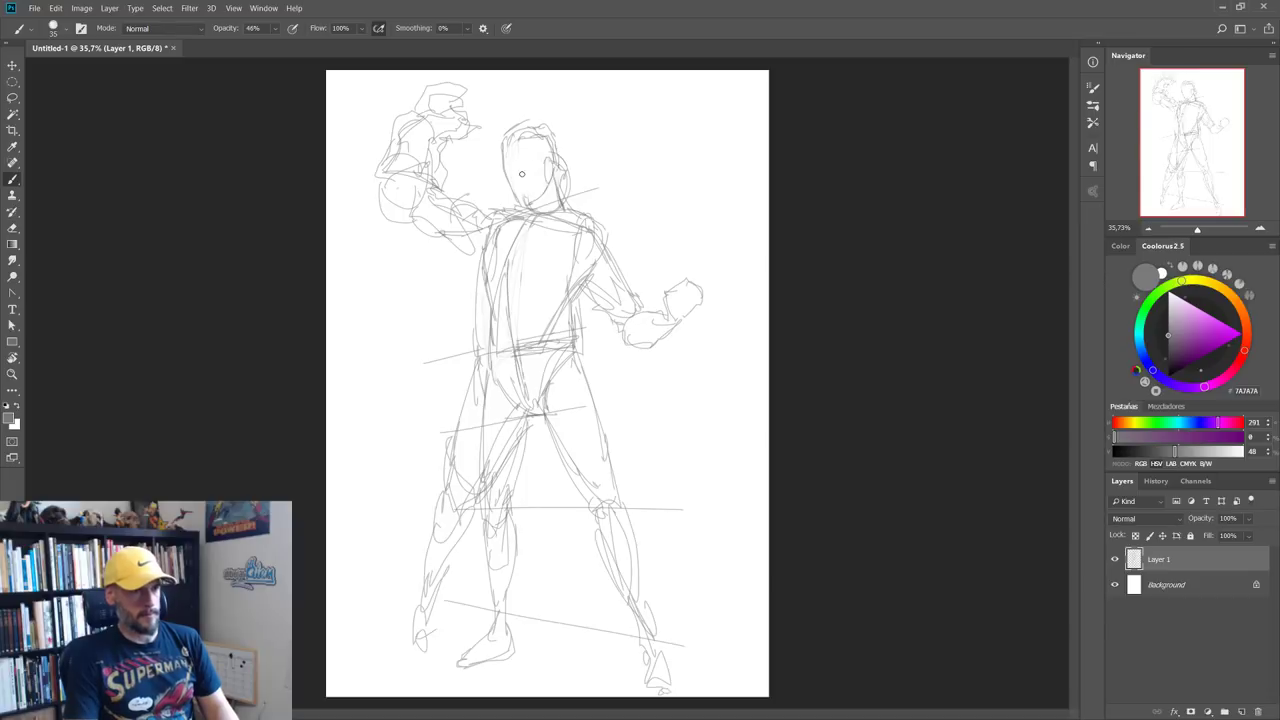
pyautogui.press('e')
pyautogui.moveTo(505, 130)
pyautogui.mouseDown()
pyautogui.moveTo(517, 199)
pyautogui.moveTo(545, 130)
pyautogui.moveTo(555, 200)
pyautogui.moveTo(520, 185)
pyautogui.moveTo(522, 118)
pyautogui.moveTo(568, 140)
pyautogui.moveTo(550, 198)
pyautogui.moveTo(515, 170)
pyautogui.mouseUp()
pyautogui.press('b')
pyautogui.hotkey('ctrl', 'z')
pyautogui.hotkey('ctrl', 'z')
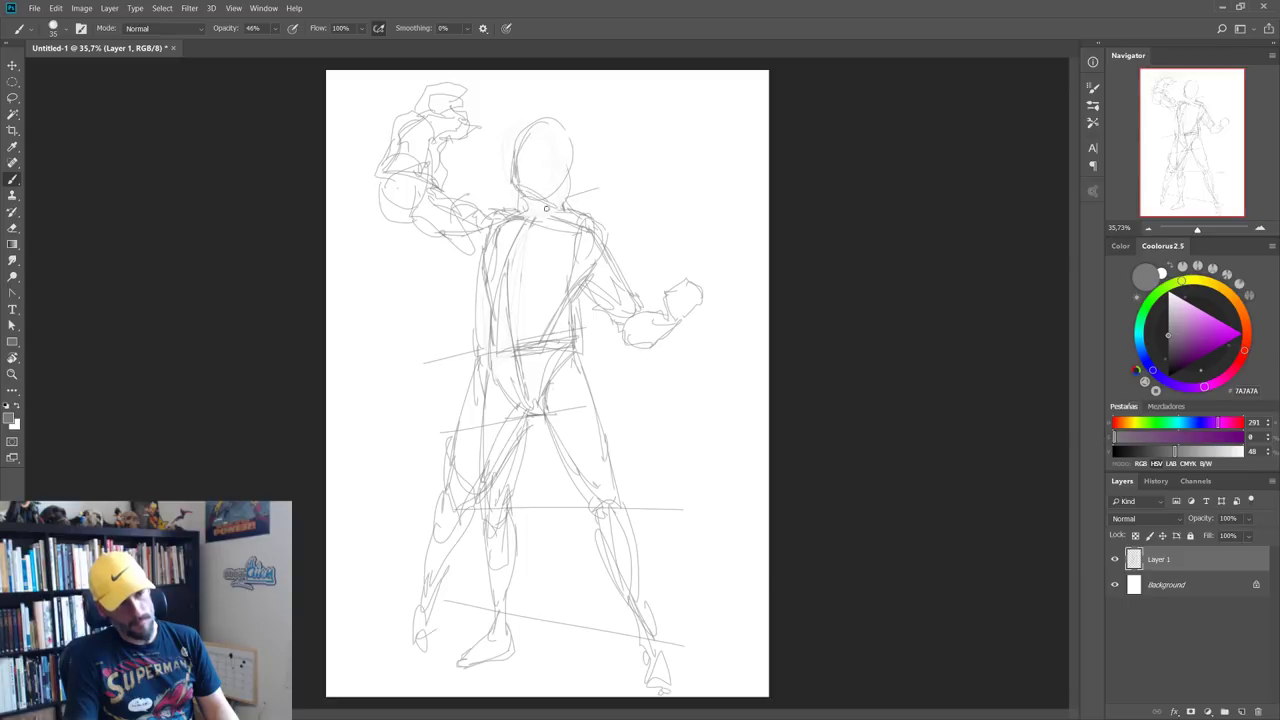
pyautogui.moveTo(556, 181)
pyautogui.mouseDown()
pyautogui.moveTo(525, 147)
pyautogui.moveTo(572, 162)
pyautogui.mouseUp()
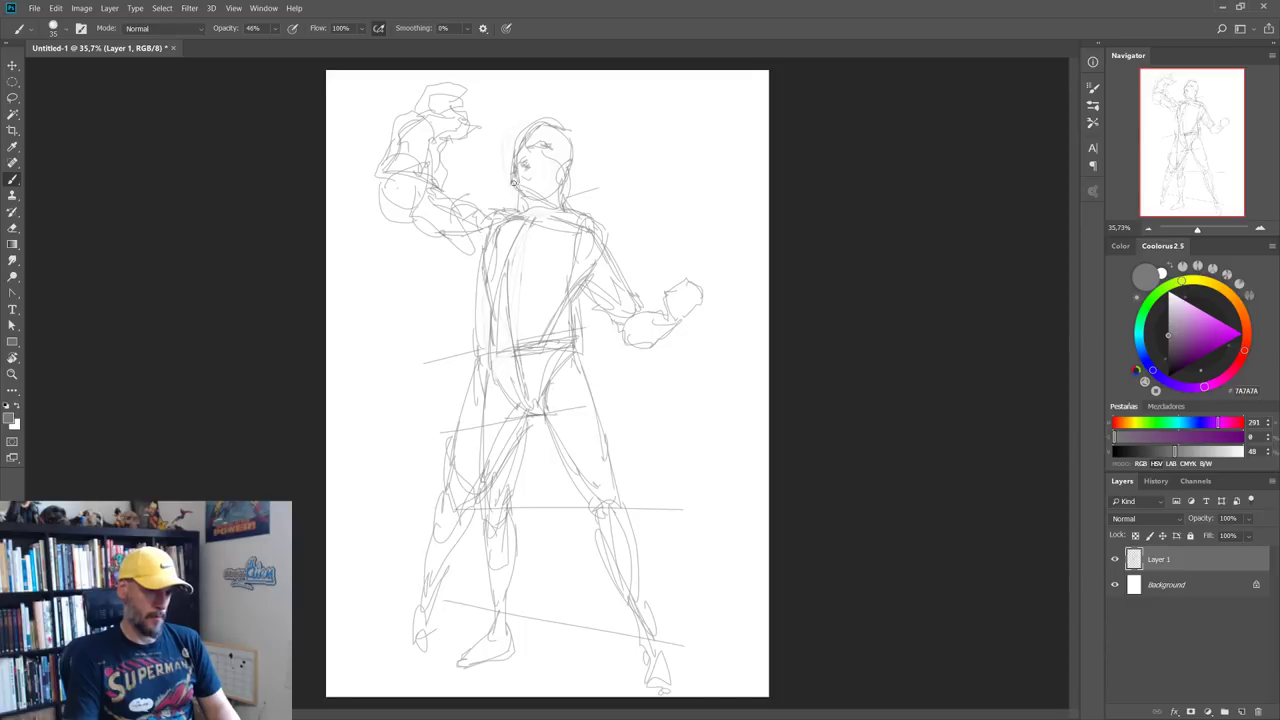
# Step: Lasso the head, scale it down slightly with Free Transform, then deselect
pyautogui.press('l')
pyautogui.moveTo(510, 140); pyautogui.dragTo(527, 188)
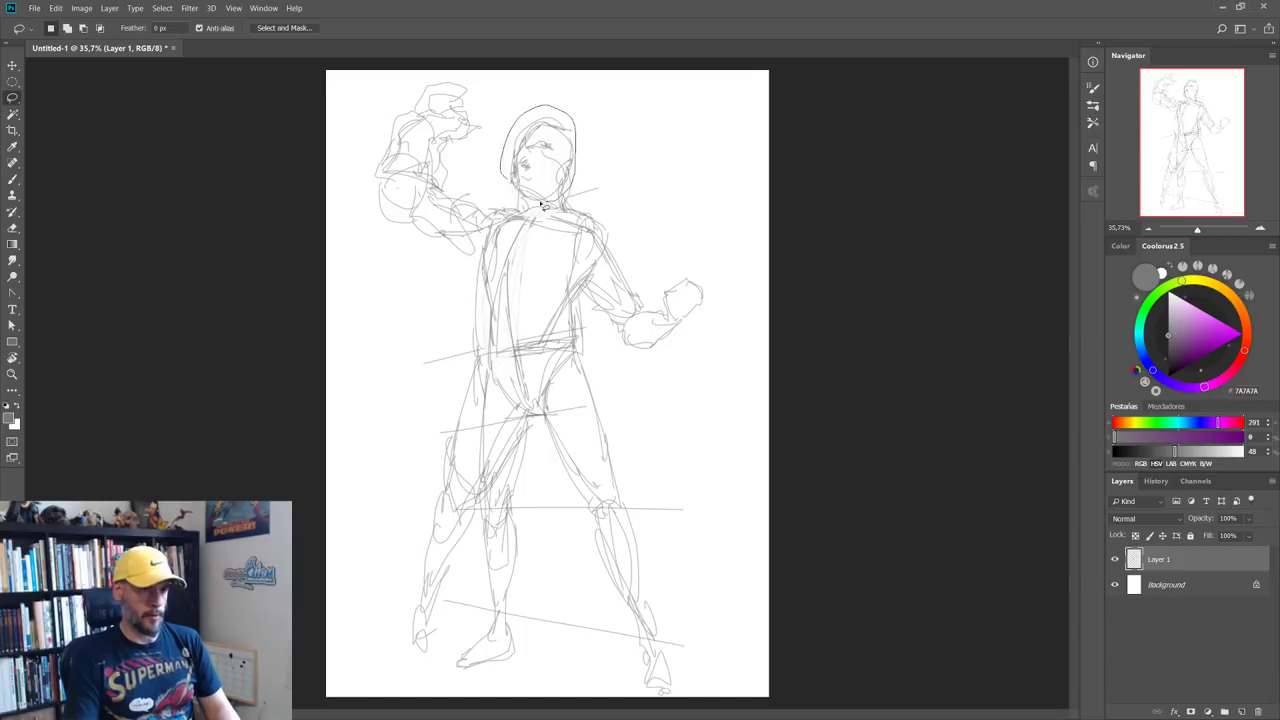
pyautogui.hotkey('ctrl', 't')
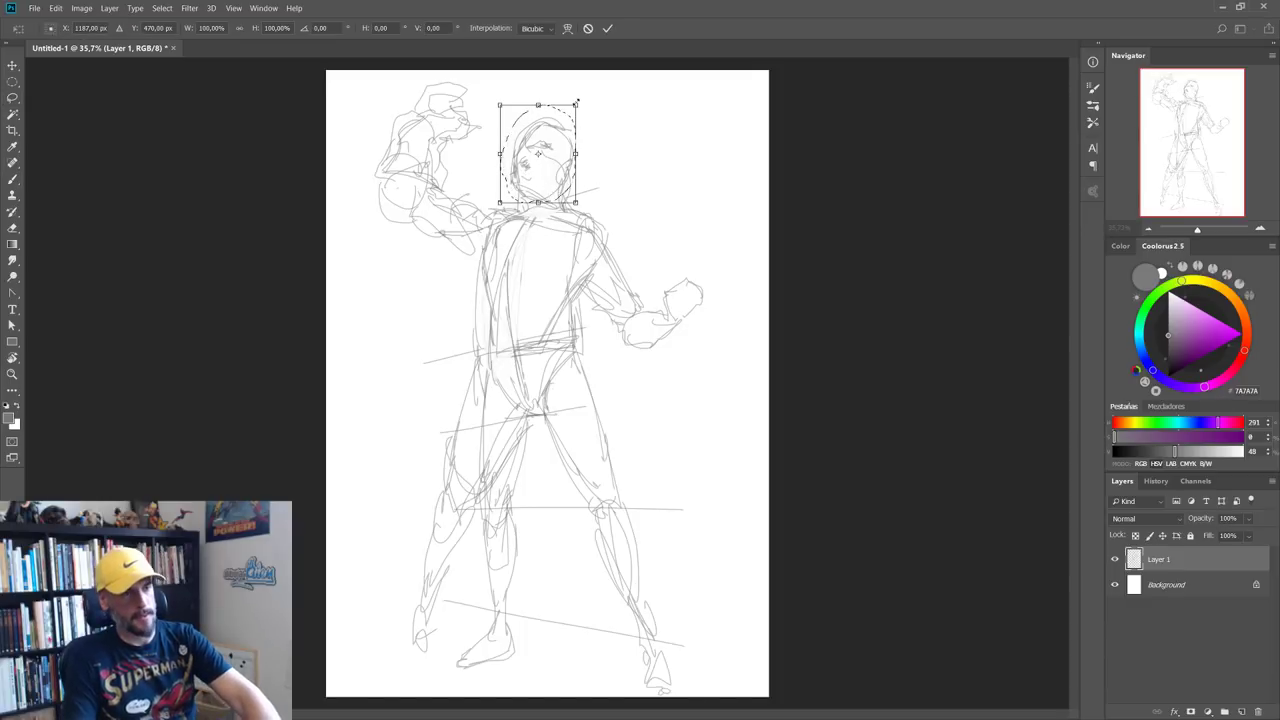
pyautogui.moveTo(576, 104); pyautogui.dragTo(572, 111)
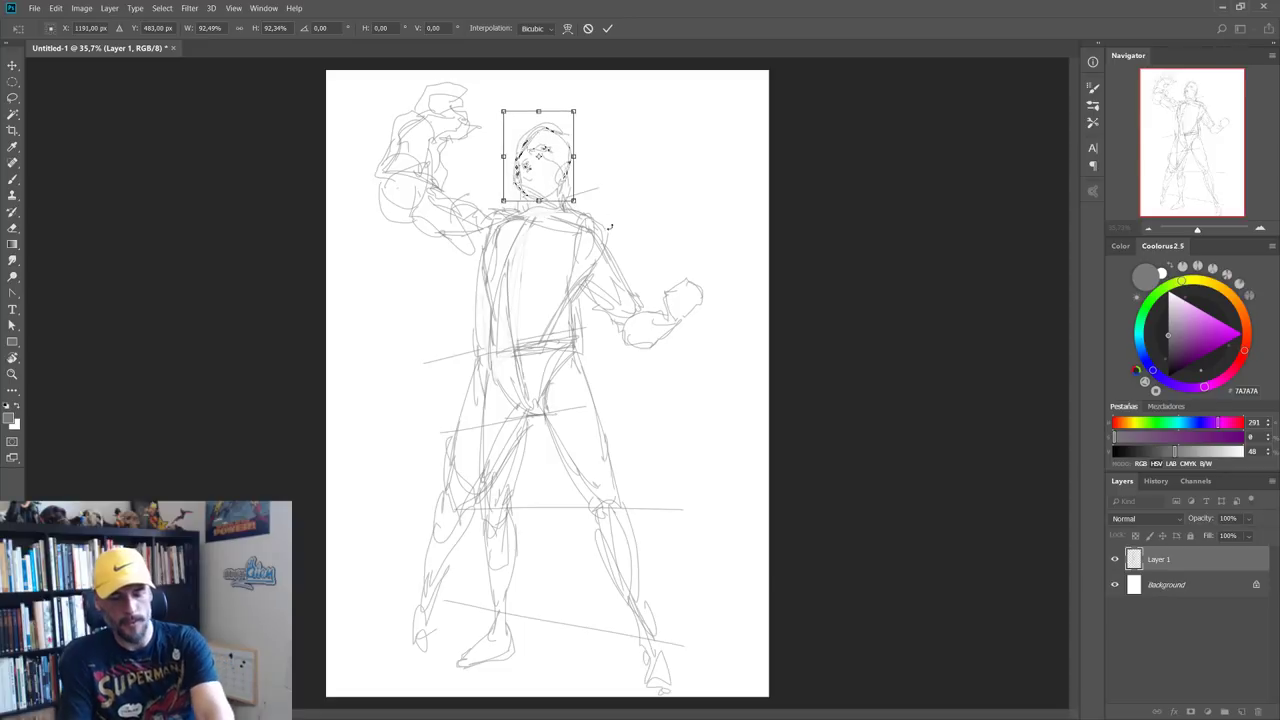
pyautogui.press('Return')
pyautogui.hotkey('ctrl', 'd')
# Step: Dismiss the 'No pixels are selected' warning and return to the Brush
pyautogui.hotkey('ctrl', 'c')
pyautogui.click(620, 274)
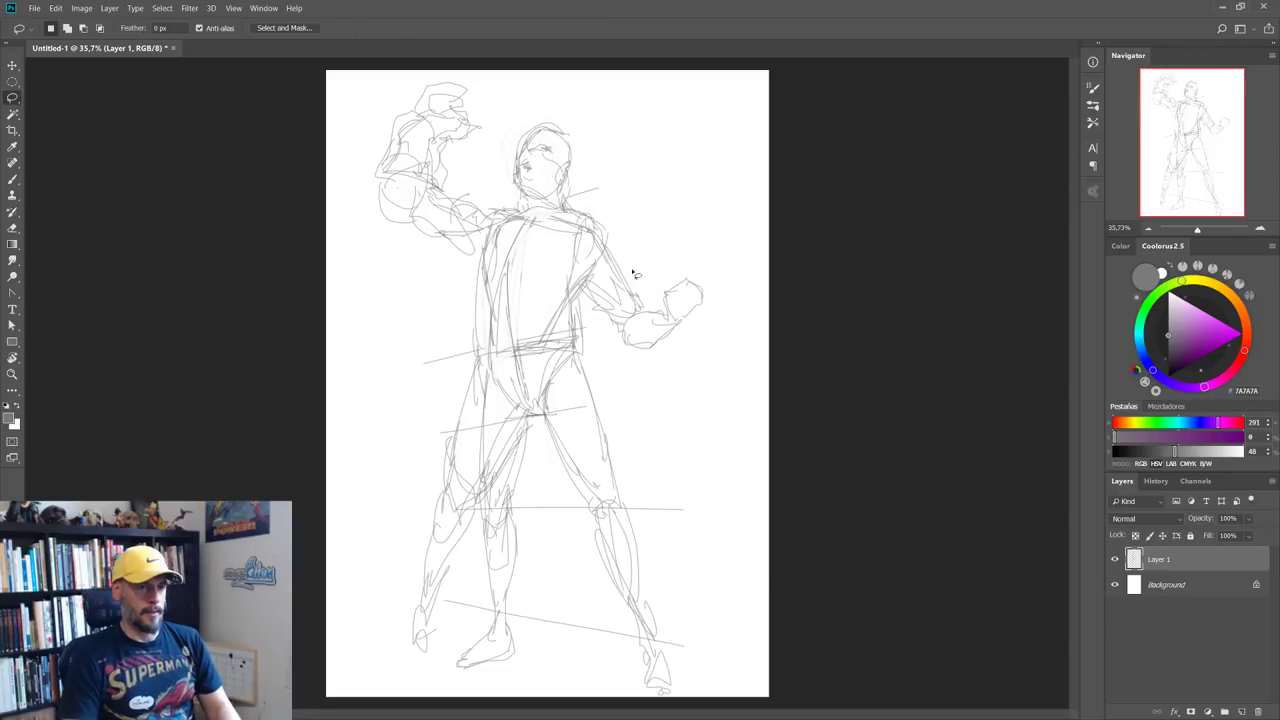
pyautogui.press('b')
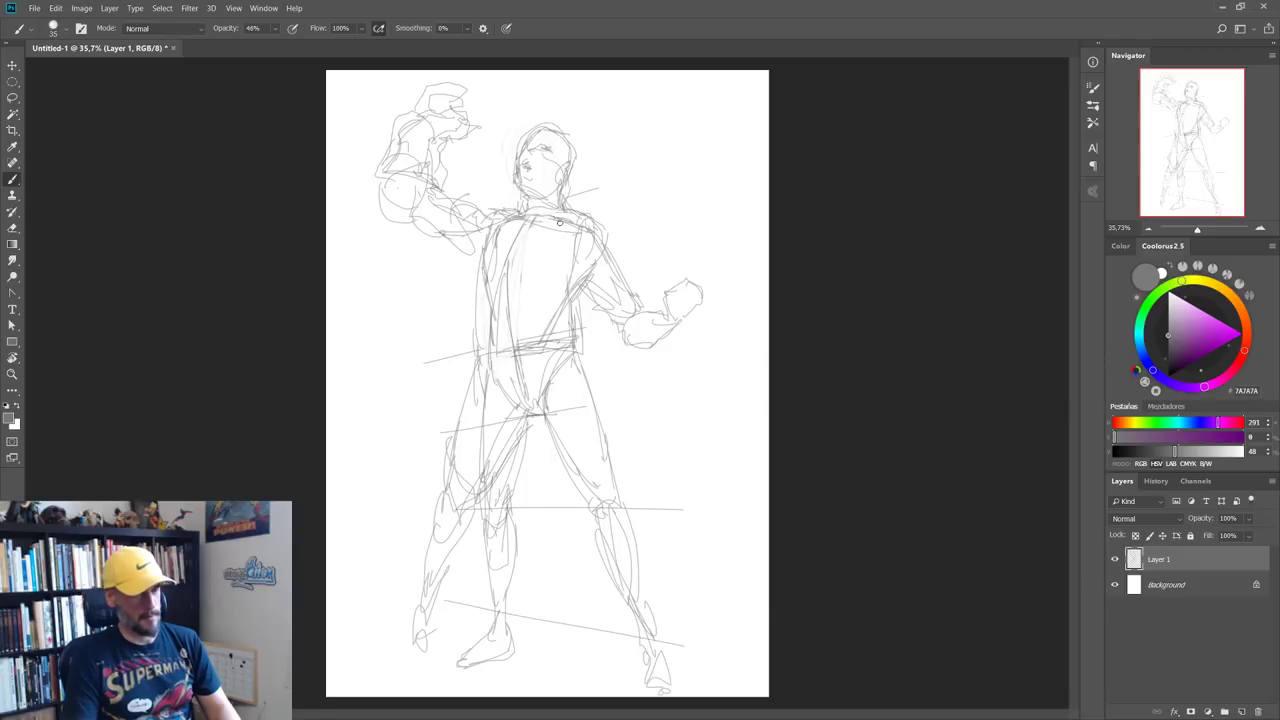
# Step: Erase stray lines on the lower left leg, both torso edges and the waist
pyautogui.press('e')
pyautogui.moveTo(520, 478)
pyautogui.mouseDown()
pyautogui.moveTo(480, 566)
pyautogui.moveTo(485, 636)
pyautogui.moveTo(468, 666)
pyautogui.moveTo(498, 633)
pyautogui.moveTo(512, 550)
pyautogui.mouseUp()
pyautogui.moveTo(578, 303)
pyautogui.mouseDown()
pyautogui.moveTo(560, 360)
pyautogui.moveTo(572, 372)
pyautogui.moveTo(510, 314)
pyautogui.mouseUp()
pyautogui.moveTo(524, 232)
pyautogui.mouseDown()
pyautogui.moveTo(507, 358)
pyautogui.moveTo(530, 378)
pyautogui.moveTo(533, 350)
pyautogui.moveTo(507, 378)
pyautogui.moveTo(528, 404)
pyautogui.moveTo(524, 364)
pyautogui.mouseUp()
pyautogui.moveTo(494, 260); pyautogui.dragTo(497, 369)
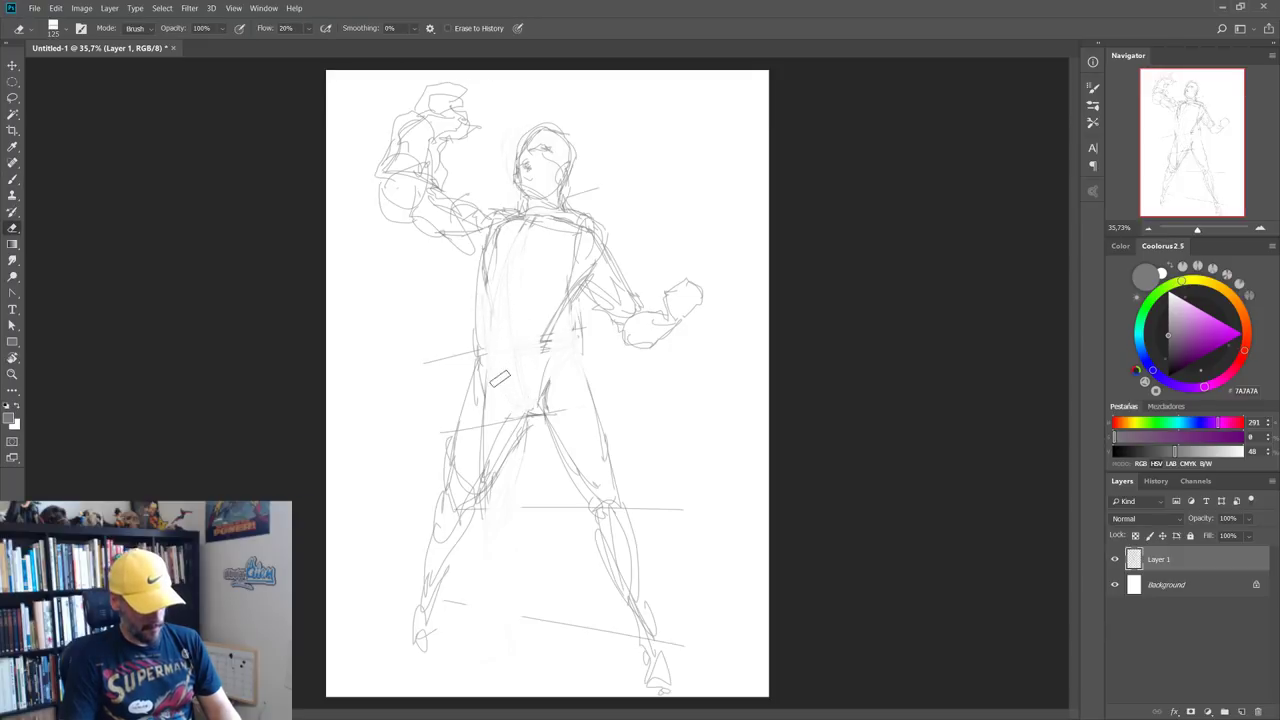
# Step: Redraw the torso's left side down to the waist with the Brush
pyautogui.press('b')
pyautogui.moveTo(484, 264)
pyautogui.mouseDown()
pyautogui.moveTo(488, 340)
pyautogui.moveTo(530, 358)
pyautogui.mouseUp()
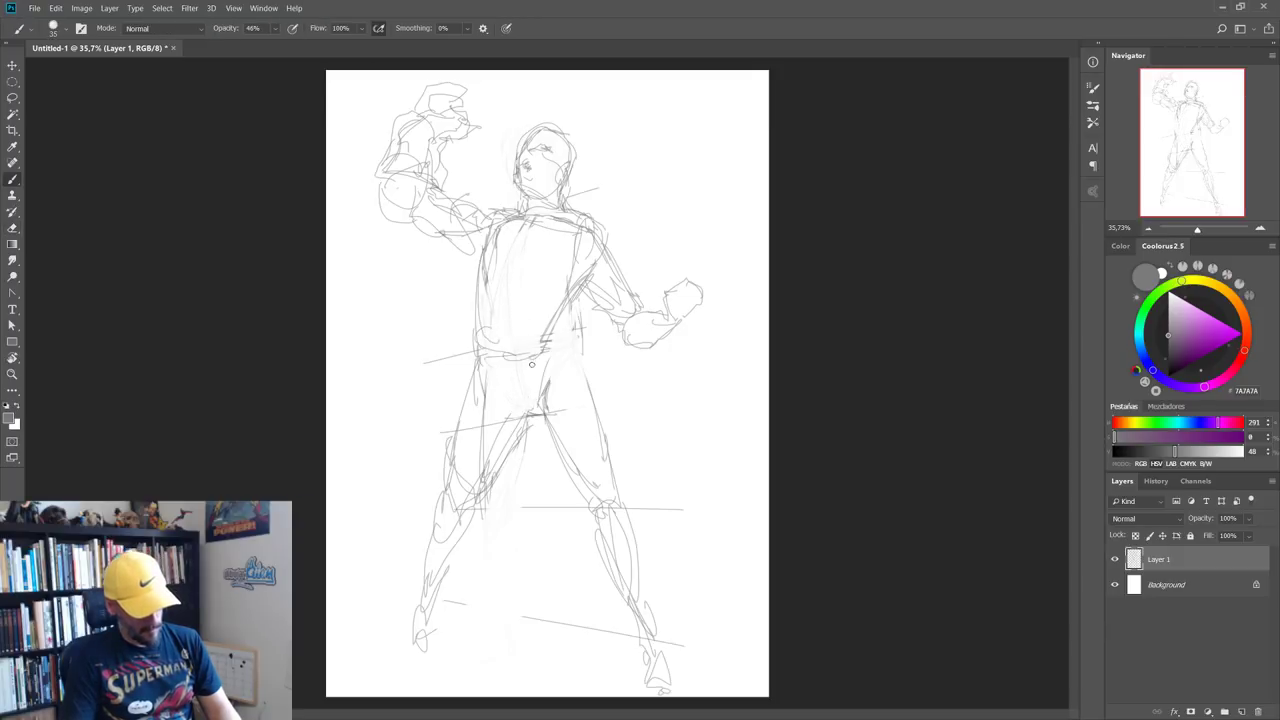
pyautogui.moveTo(496, 268)
pyautogui.mouseDown()
pyautogui.moveTo(495, 354)
pyautogui.moveTo(509, 238)
pyautogui.moveTo(560, 204)
pyautogui.moveTo(588, 210)
pyautogui.moveTo(456, 200)
pyautogui.moveTo(476, 270)
pyautogui.moveTo(436, 187)
pyautogui.mouseUp()
# Step: Lasso the raised fist and arm and nudge them slightly right and down
pyautogui.press('l')
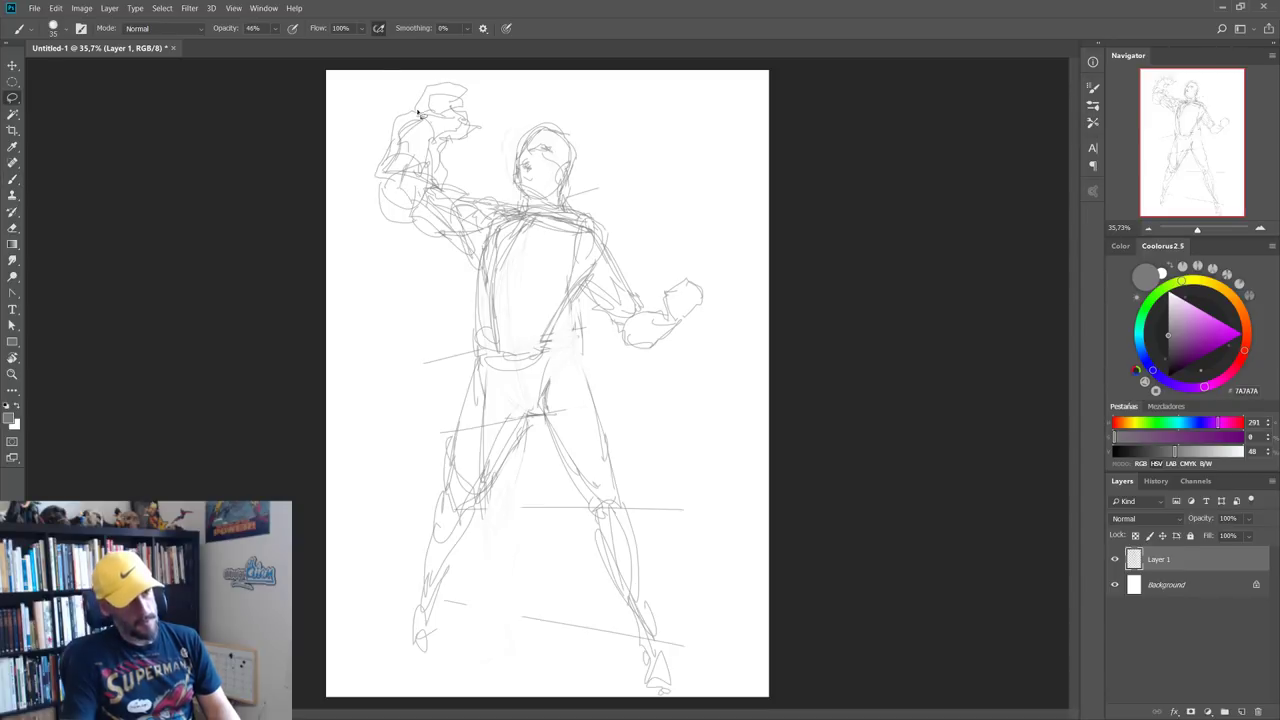
pyautogui.moveTo(398, 93); pyautogui.dragTo(400, 262)
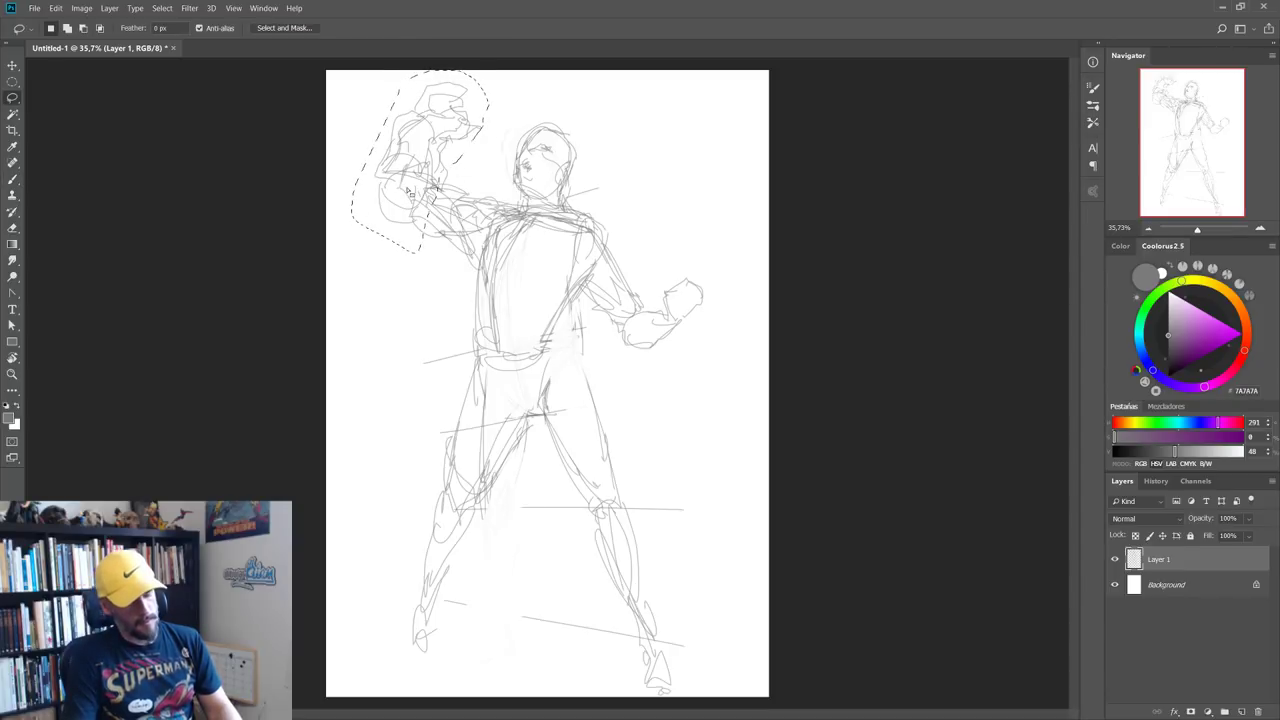
pyautogui.press('v')
pyautogui.moveTo(405, 140); pyautogui.dragTo(425, 145)
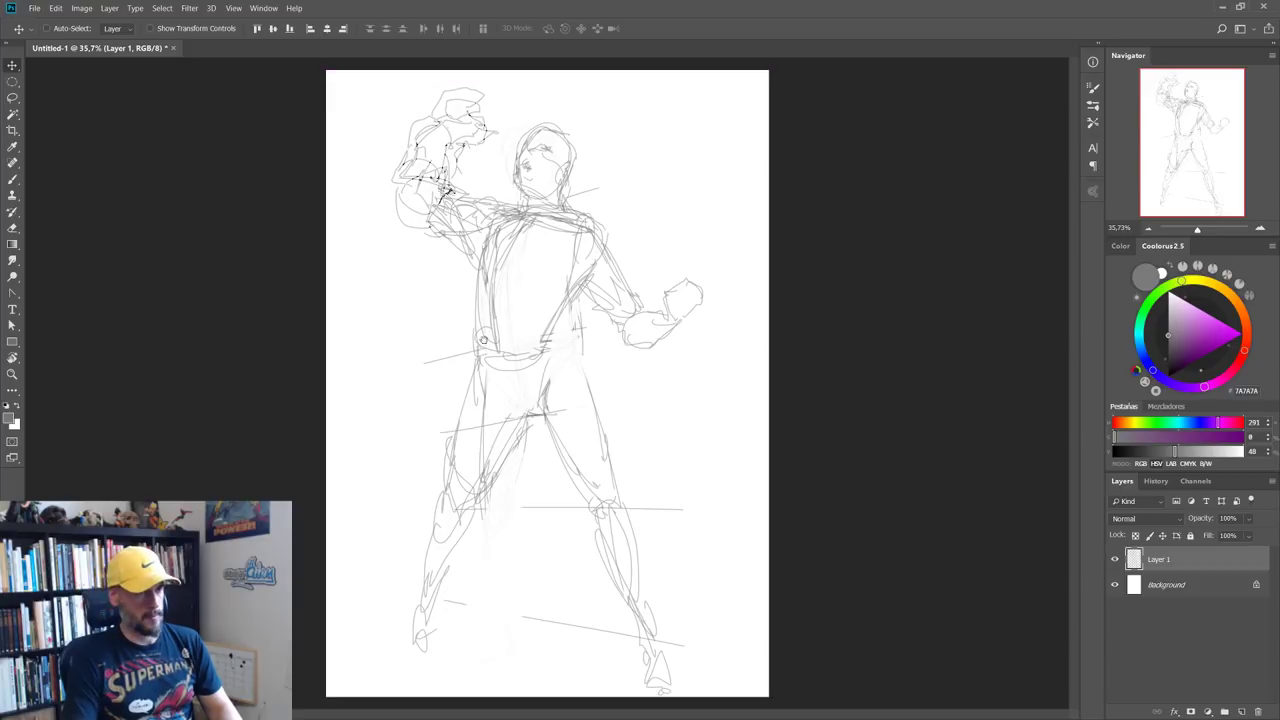
pyautogui.hotkey('ctrl', '0')
pyautogui.press('b')
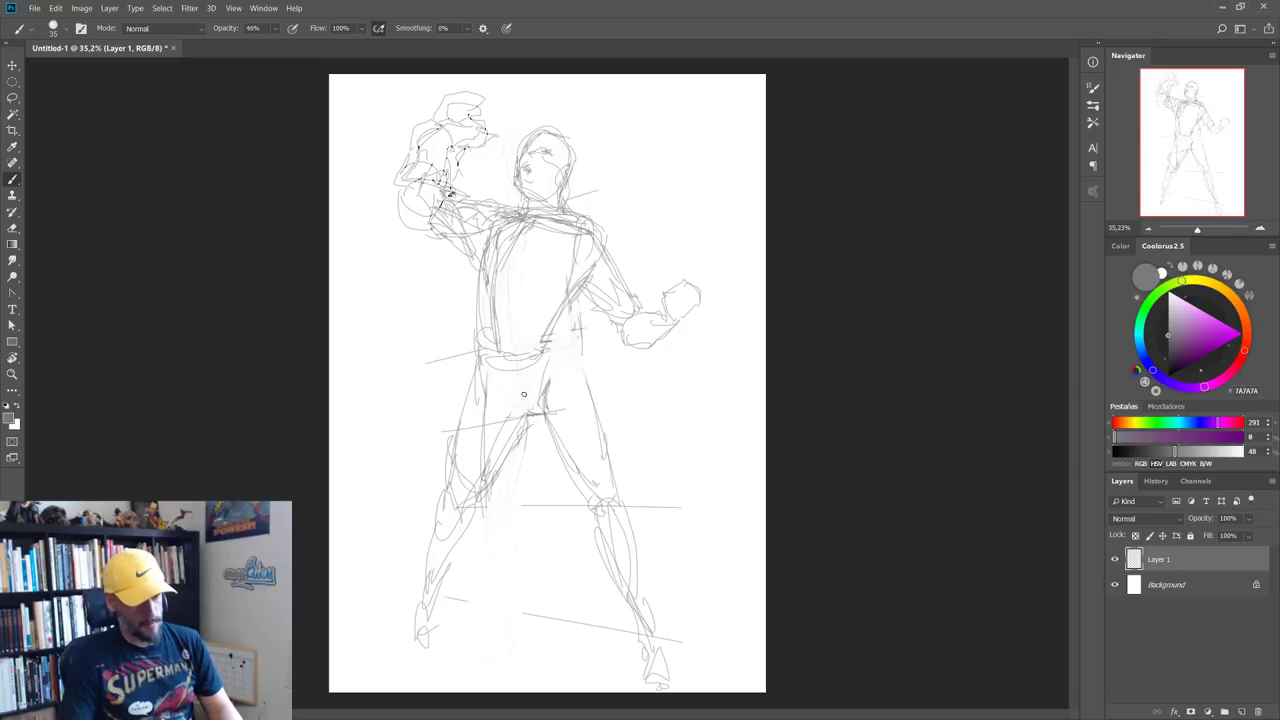
# Step: Deselect the fist and sketch the waist, pelvis and belt shapes, undoing a pale thigh oval
pyautogui.hotkey('ctrl', 'd')
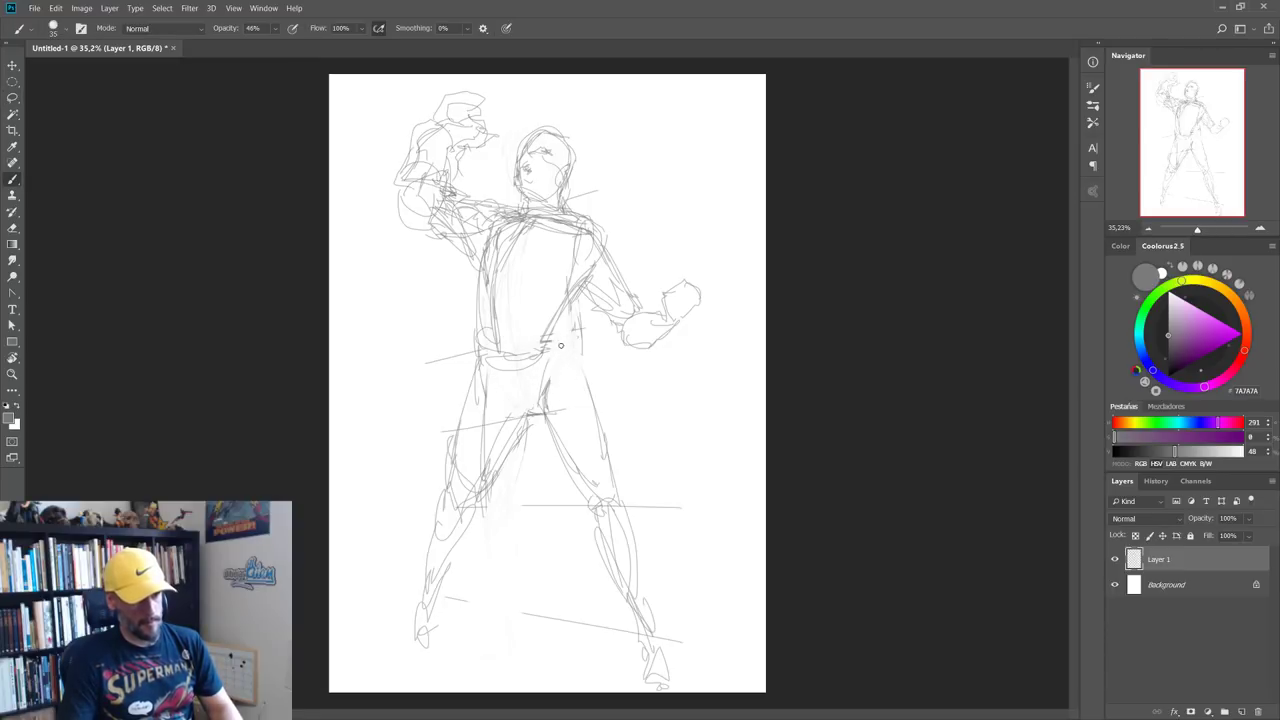
pyautogui.moveTo(560, 345); pyautogui.dragTo(557, 376)
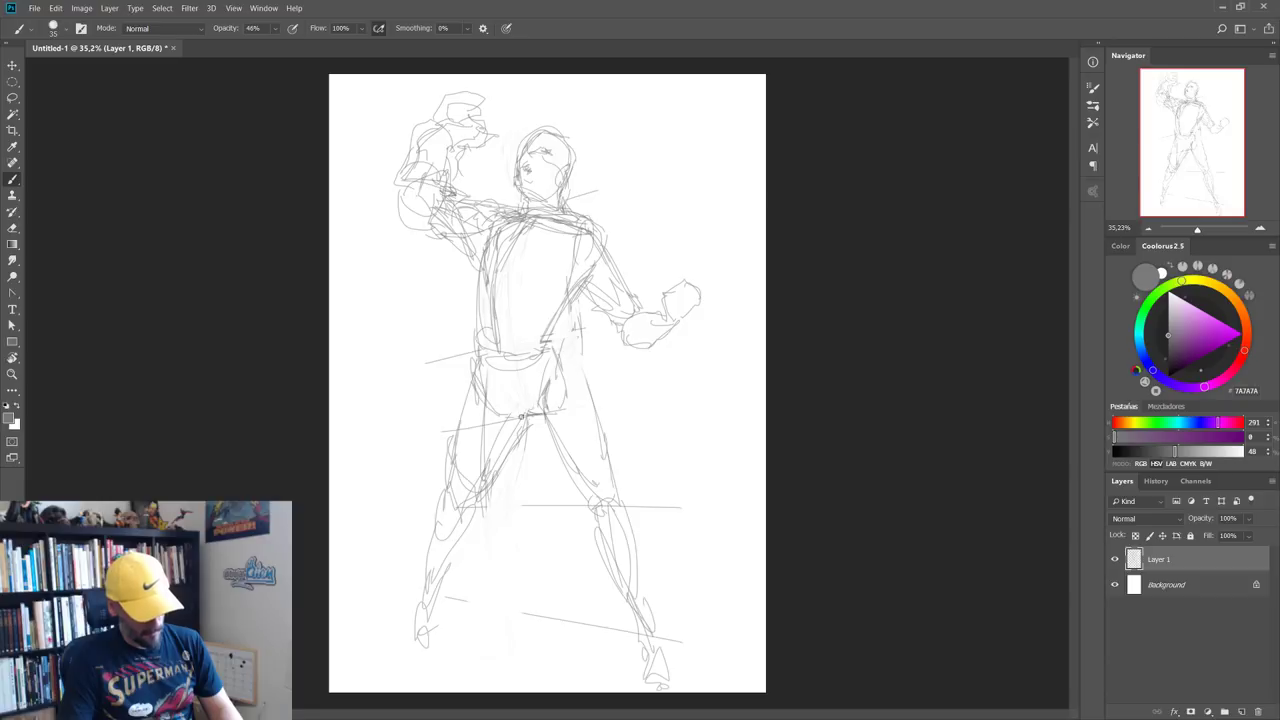
pyautogui.moveTo(520, 414)
pyautogui.mouseDown()
pyautogui.moveTo(493, 358)
pyautogui.moveTo(580, 480)
pyautogui.moveTo(528, 512)
pyautogui.moveTo(580, 398)
pyautogui.moveTo(575, 425)
pyautogui.mouseUp()
pyautogui.hotkey('ctrl', 'z')
# Step: Try sketching the inner right thigh and lower leg, then undo those strokes
pyautogui.moveTo(555, 410)
pyautogui.mouseDown()
pyautogui.moveTo(600, 505)
pyautogui.moveTo(570, 525)
pyautogui.mouseUp()
pyautogui.moveTo(545, 388); pyautogui.dragTo(590, 430)
pyautogui.moveTo(598, 485); pyautogui.dragTo(612, 604)
pyautogui.moveTo(590, 530); pyautogui.dragTo(572, 580)
pyautogui.moveTo(592, 582); pyautogui.dragTo(615, 609)
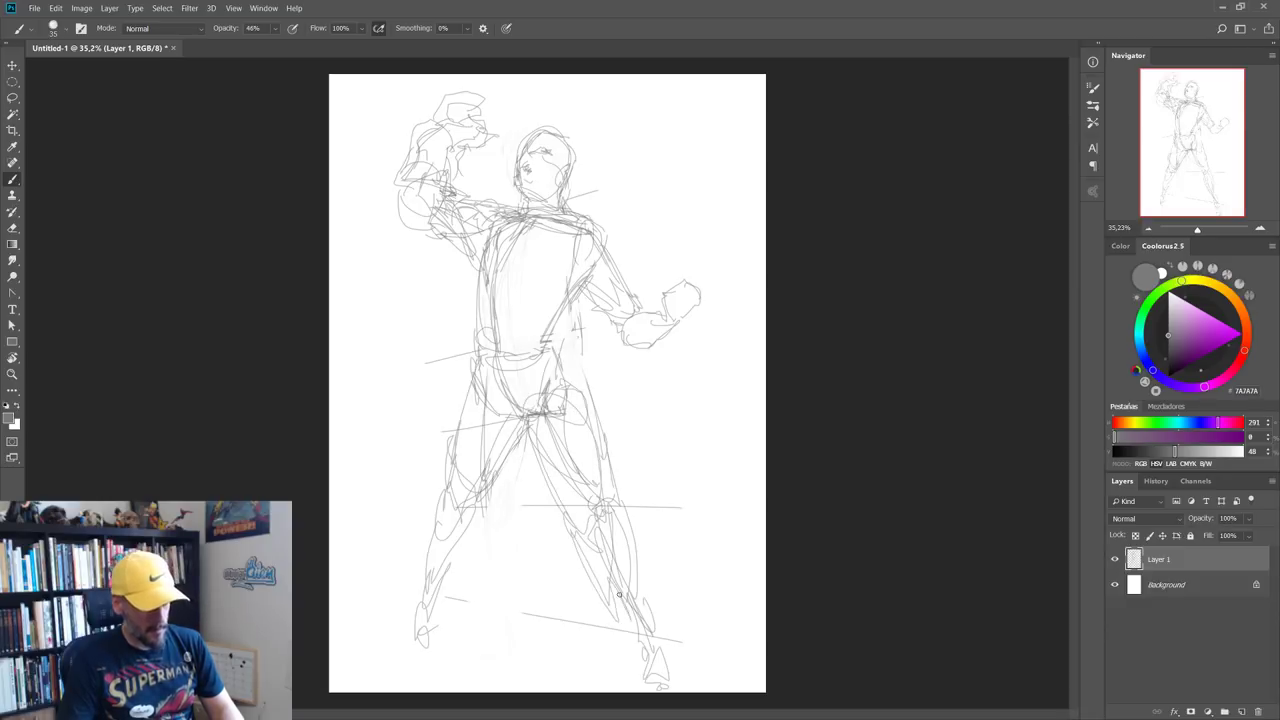
pyautogui.hotkey('ctrl', 'z')
pyautogui.hotkey('ctrl', 'z')
pyautogui.hotkey('ctrl', 'z')
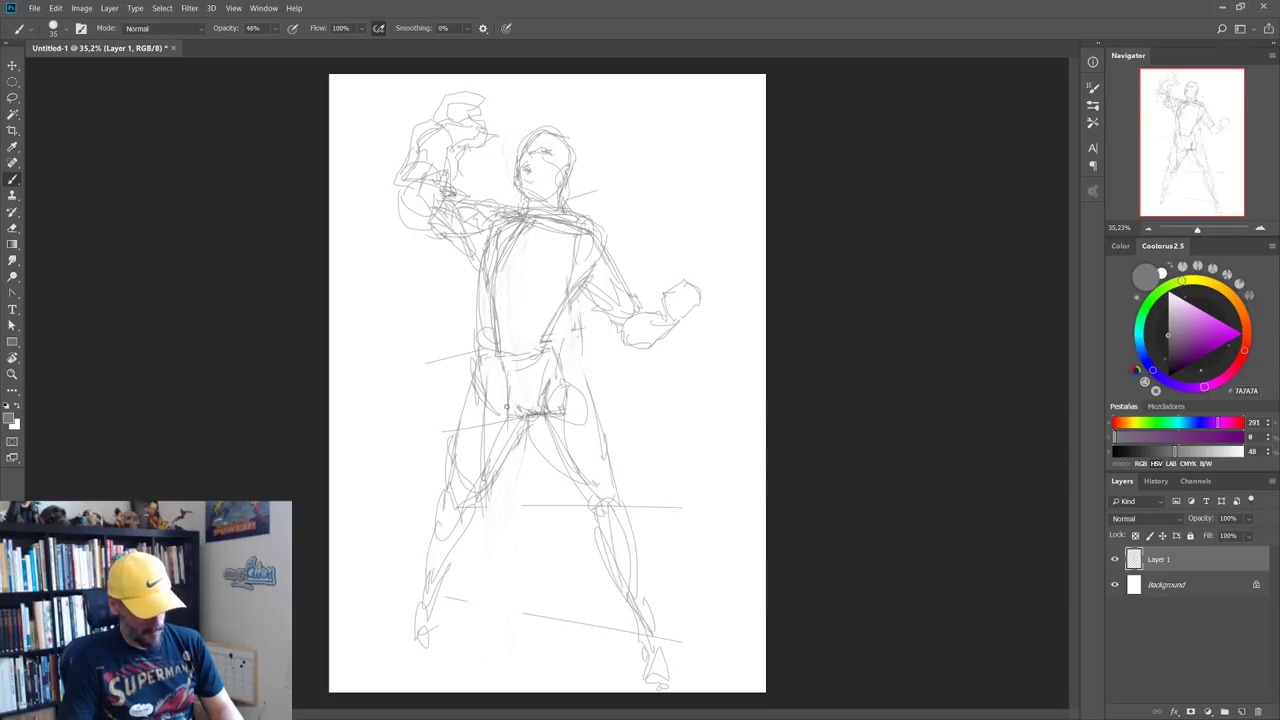
# Step: Add a stroke along the hip and erase most of the old left leg lines
pyautogui.moveTo(475, 352); pyautogui.dragTo(552, 395)
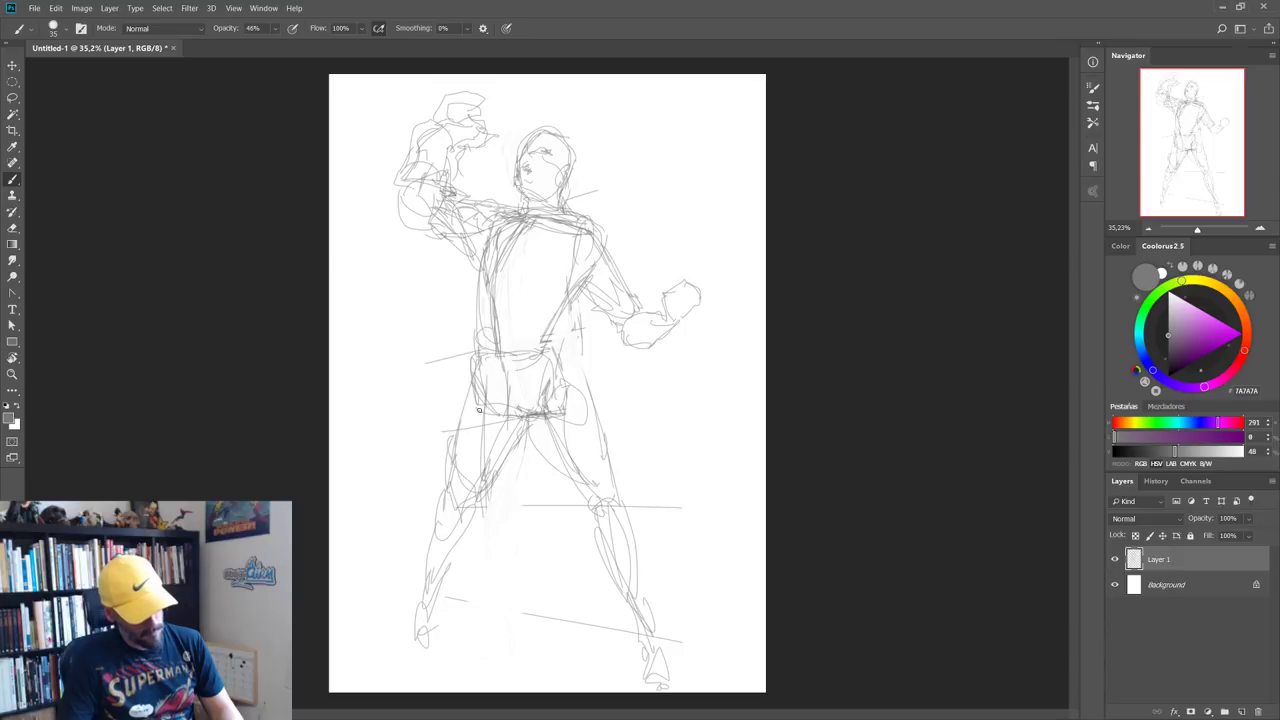
pyautogui.press('e')
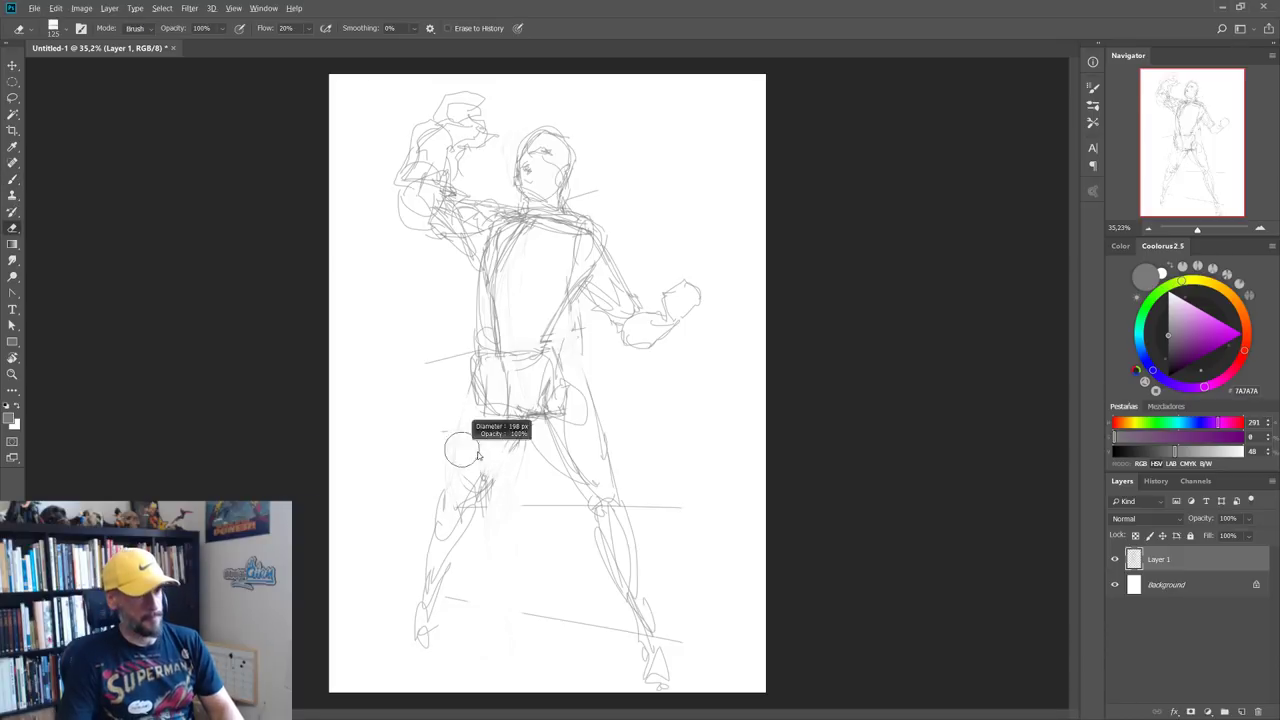
pyautogui.moveTo(478, 456)
pyautogui.mouseDown()
pyautogui.moveTo(414, 643)
pyautogui.moveTo(449, 529)
pyautogui.moveTo(520, 437)
pyautogui.moveTo(609, 612)
pyautogui.moveTo(665, 652)
pyautogui.moveTo(603, 457)
pyautogui.moveTo(498, 381)
pyautogui.moveTo(432, 495)
pyautogui.mouseUp()
# Step: Outline the skirt below the belt and sketch the right thigh and lower leg
pyautogui.press('b')
pyautogui.moveTo(505, 422); pyautogui.dragTo(472, 485)
pyautogui.moveTo(556, 390); pyautogui.dragTo(604, 508)
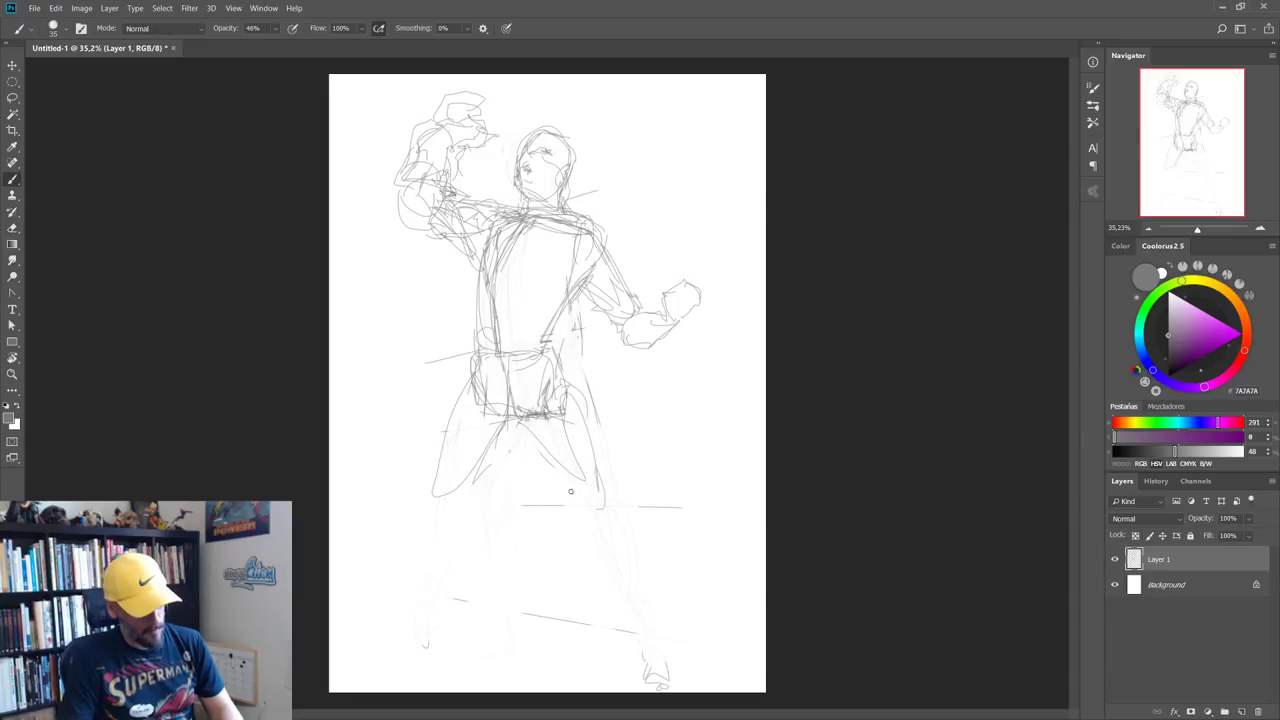
pyautogui.moveTo(522, 435); pyautogui.dragTo(608, 525)
pyautogui.moveTo(580, 428)
pyautogui.mouseDown()
pyautogui.moveTo(622, 536)
pyautogui.moveTo(612, 600)
pyautogui.mouseUp()
pyautogui.moveTo(626, 538); pyautogui.dragTo(610, 620)
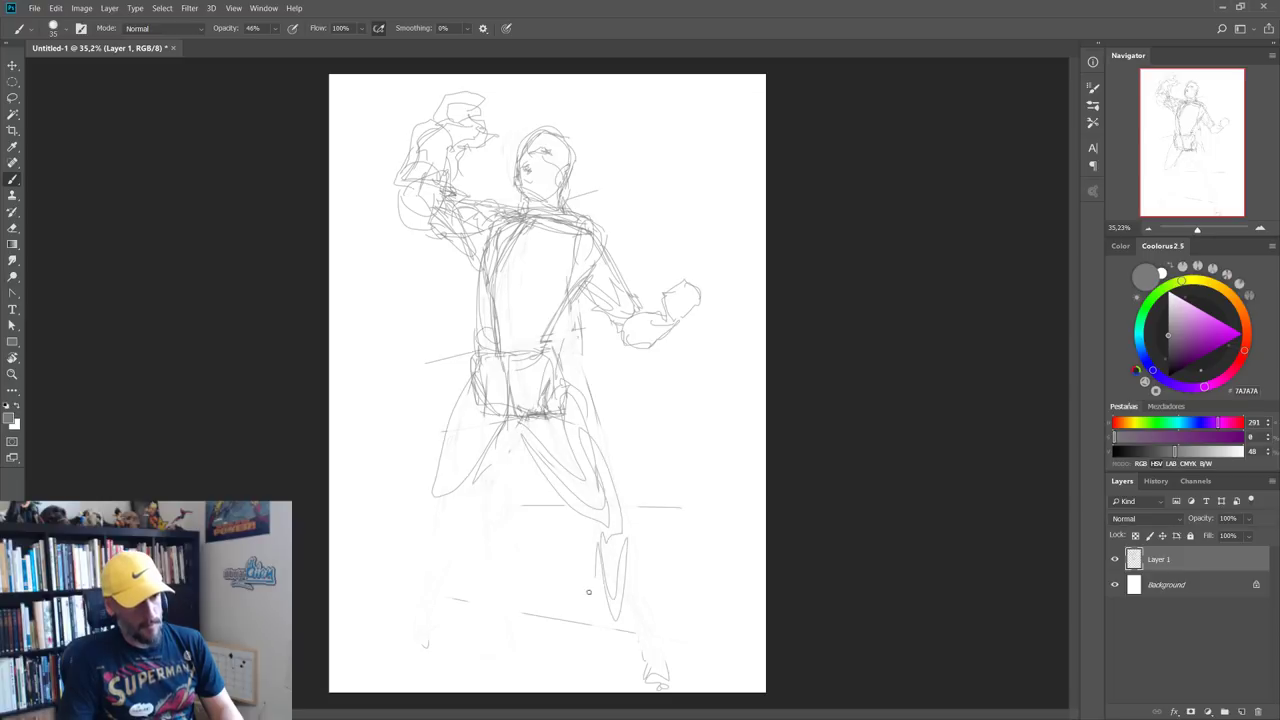
# Step: Outline the left leg from hip to knee and lower leg, undoing unwanted strokes
pyautogui.moveTo(496, 434); pyautogui.dragTo(456, 494)
pyautogui.moveTo(474, 374); pyautogui.dragTo(456, 474)
pyautogui.moveTo(470, 374)
pyautogui.mouseDown()
pyautogui.moveTo(444, 436)
pyautogui.moveTo(460, 526)
pyautogui.mouseUp()
pyautogui.moveTo(502, 426); pyautogui.dragTo(480, 530)
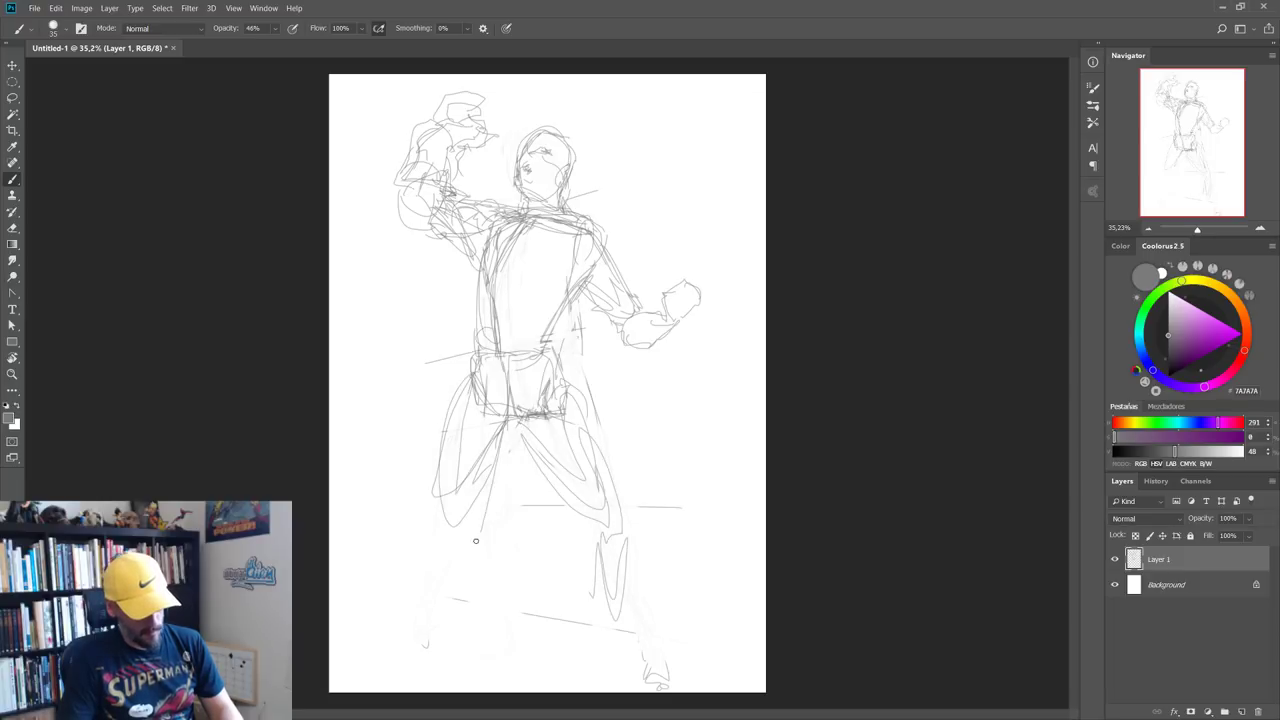
pyautogui.moveTo(478, 472); pyautogui.dragTo(420, 606)
pyautogui.moveTo(456, 570); pyautogui.dragTo(430, 626)
pyautogui.hotkey('ctrl', 'z')
pyautogui.hotkey('ctrl', 'z')
pyautogui.hotkey('ctrl', 'z')
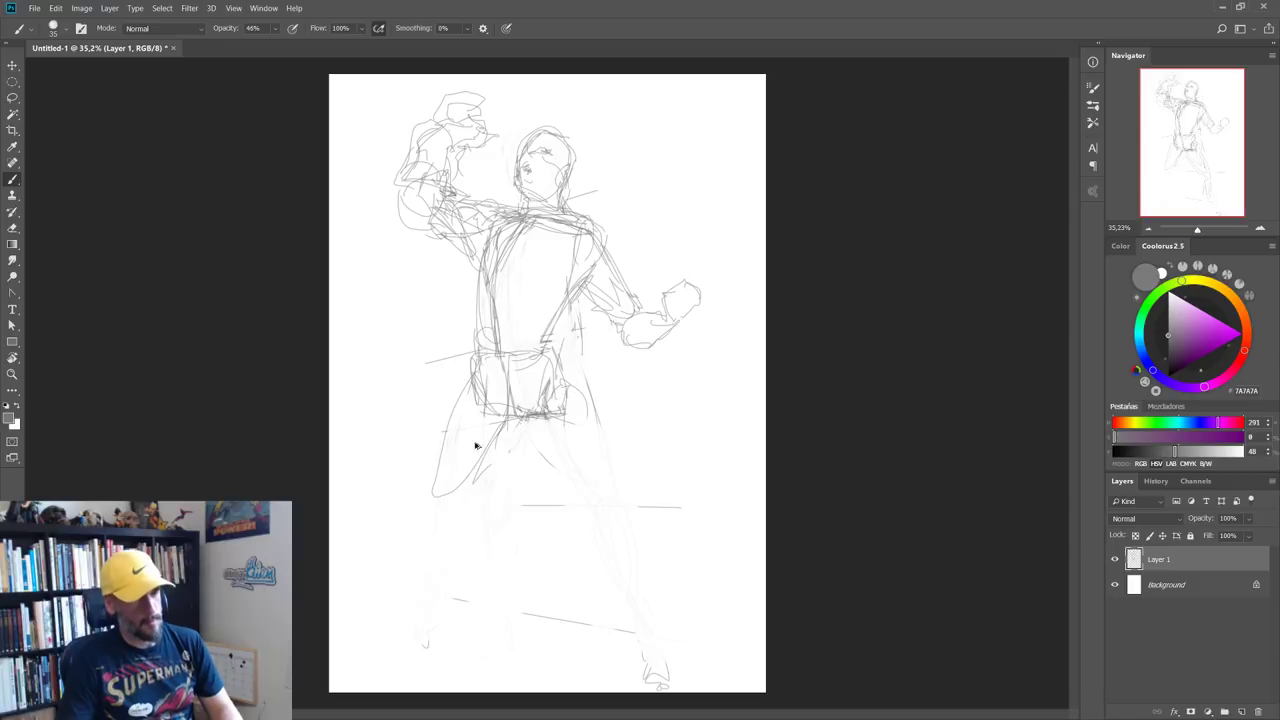
pyautogui.hotkey('ctrl', 'z')
pyautogui.moveTo(474, 390); pyautogui.dragTo(460, 498)
pyautogui.hotkey('ctrl', 'z')
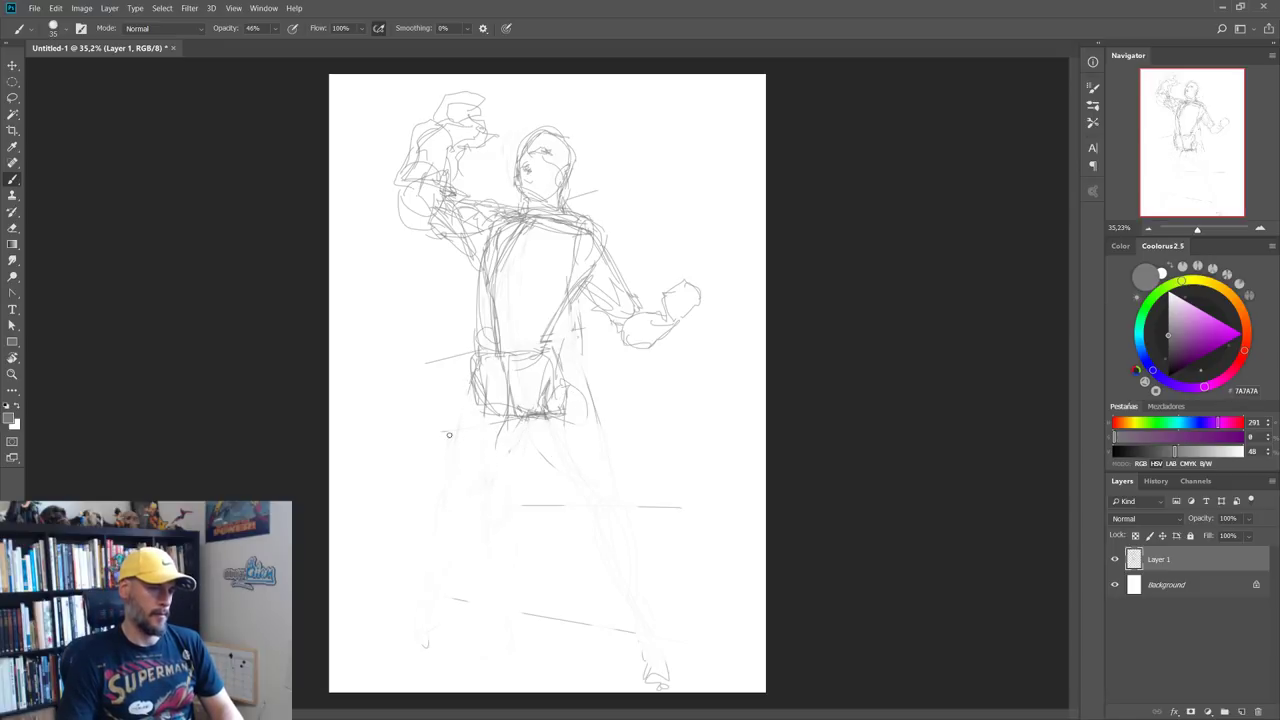
# Step: Extend the left leg toward the foot and outline the right leg down to the ankle
pyautogui.moveTo(468, 386); pyautogui.dragTo(424, 504)
pyautogui.moveTo(486, 424)
pyautogui.mouseDown()
pyautogui.moveTo(402, 508)
pyautogui.moveTo(446, 566)
pyautogui.mouseUp()
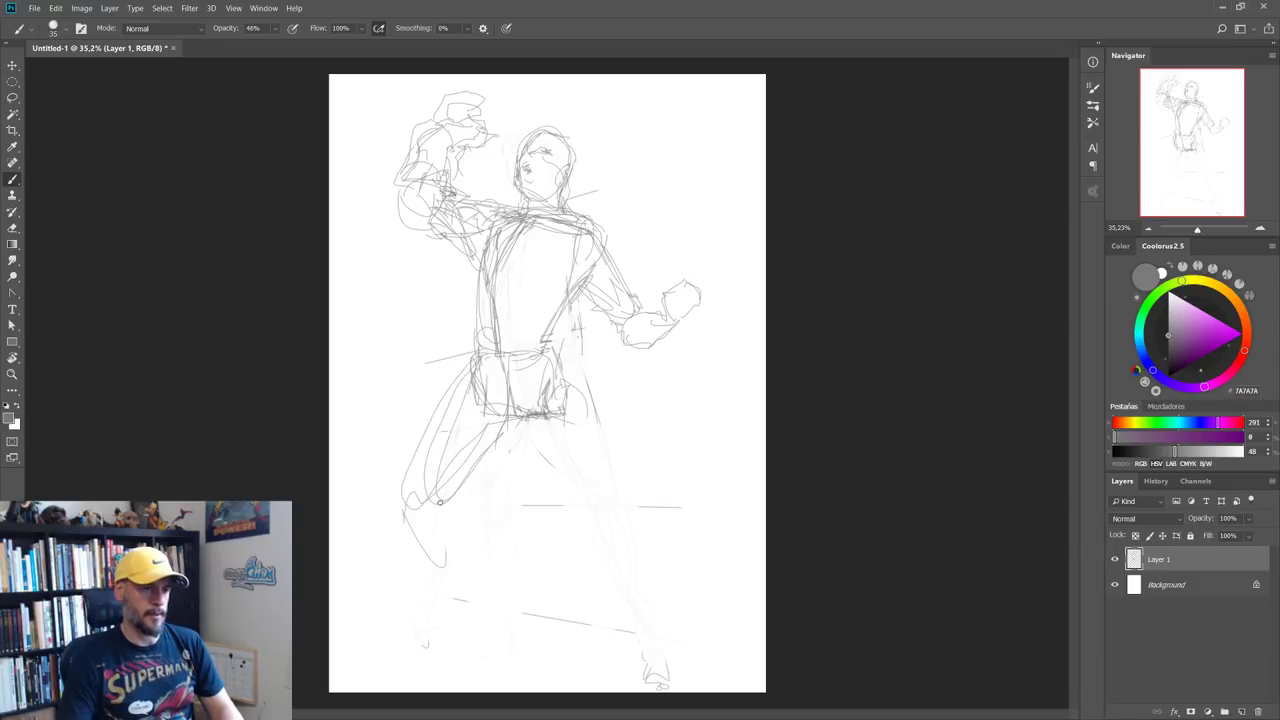
pyautogui.moveTo(440, 502); pyautogui.dragTo(440, 602)
pyautogui.moveTo(522, 432); pyautogui.dragTo(598, 514)
pyautogui.moveTo(572, 384); pyautogui.dragTo(592, 470)
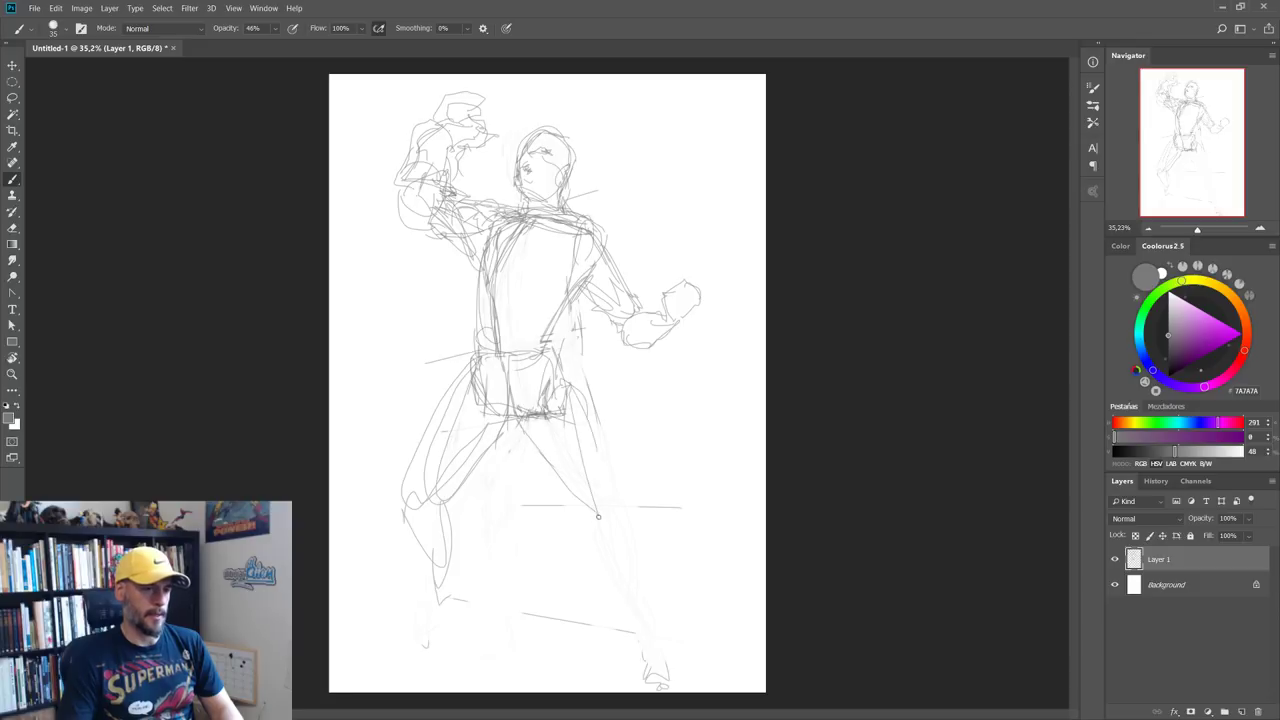
pyautogui.moveTo(524, 432); pyautogui.dragTo(600, 520)
pyautogui.moveTo(540, 454)
pyautogui.mouseDown()
pyautogui.moveTo(615, 541)
pyautogui.moveTo(636, 602)
pyautogui.mouseUp()
pyautogui.moveTo(588, 536); pyautogui.dragTo(634, 644)
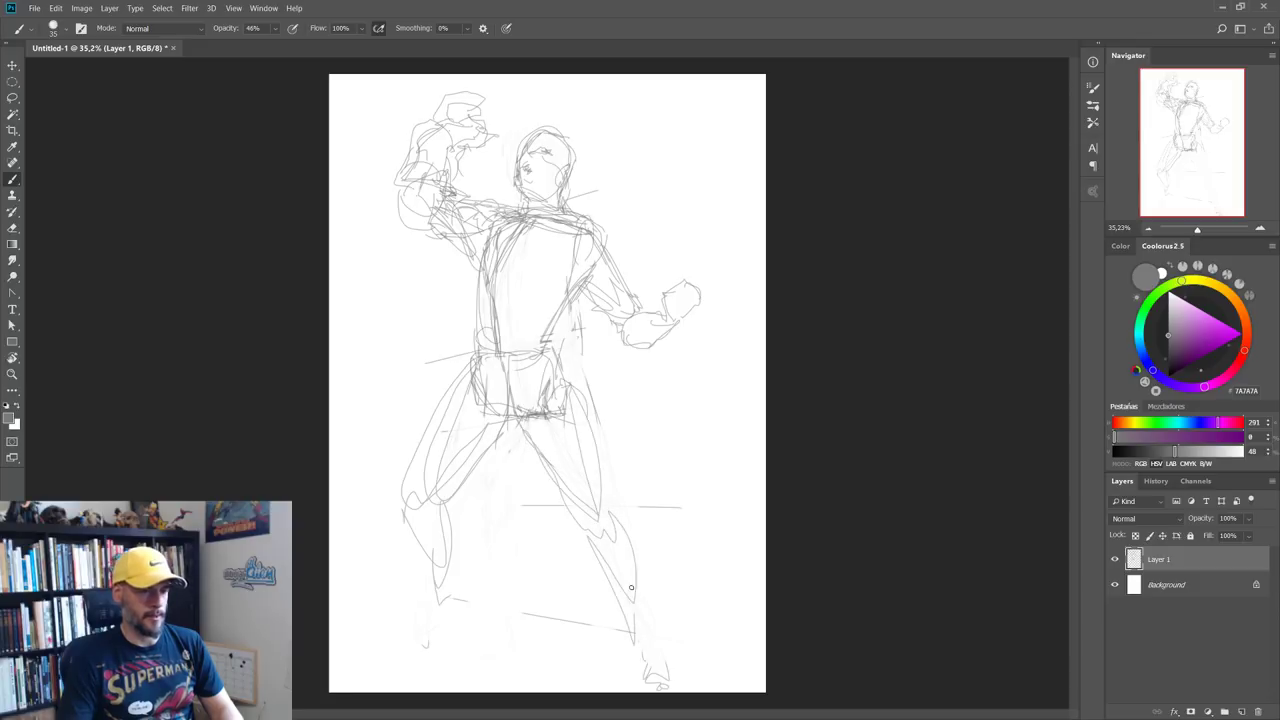
pyautogui.moveTo(630, 568); pyautogui.dragTo(644, 664)
pyautogui.hotkey('ctrl', 'z')
pyautogui.hotkey('ctrl', 'z')
pyautogui.hotkey('ctrl', 'z')
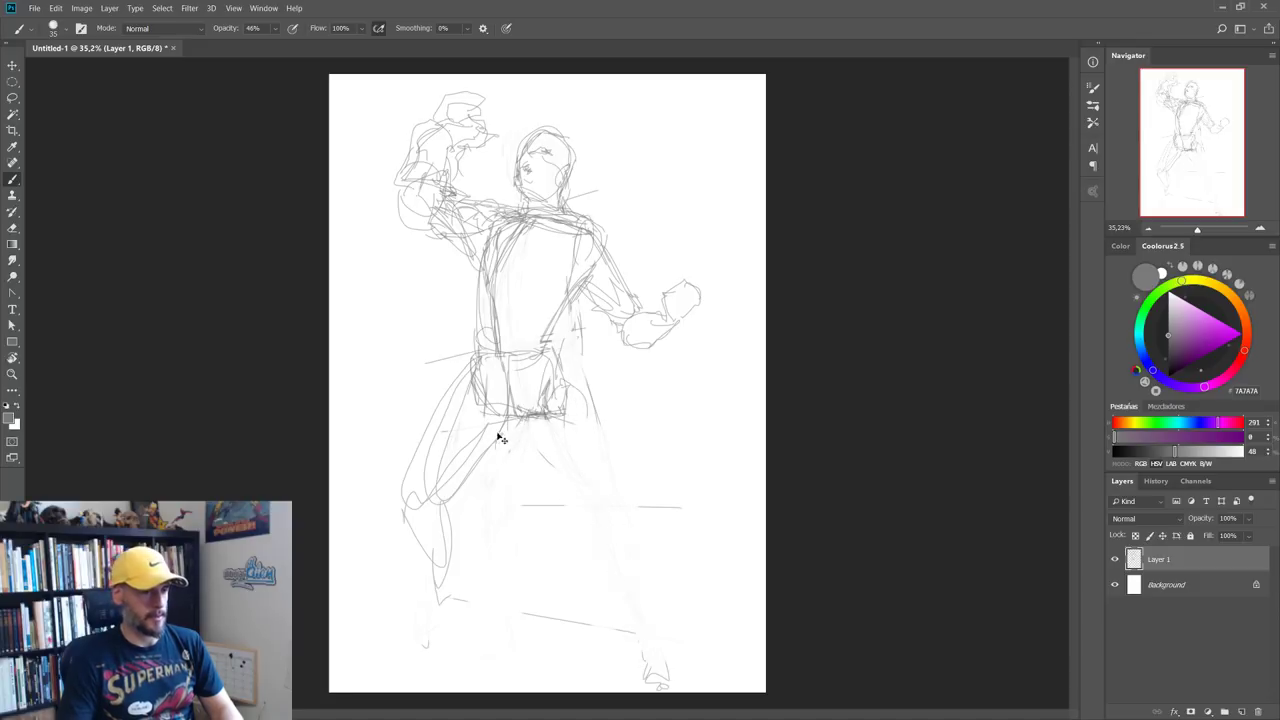
# Step: Redraw the left thigh, erase part of it, and add the knee curve and hip stroke
pyautogui.moveTo(484, 382)
pyautogui.mouseDown()
pyautogui.moveTo(412, 438)
pyautogui.moveTo(404, 510)
pyautogui.mouseUp()
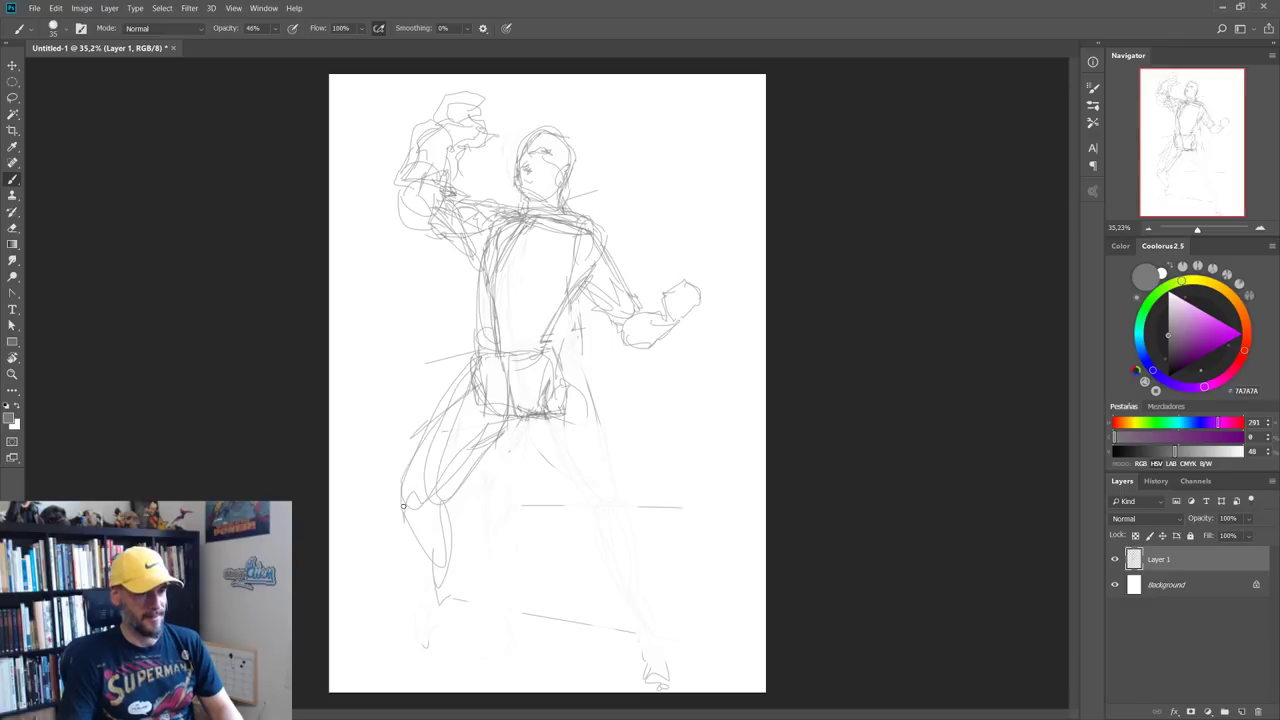
pyautogui.moveTo(518, 424); pyautogui.dragTo(422, 498)
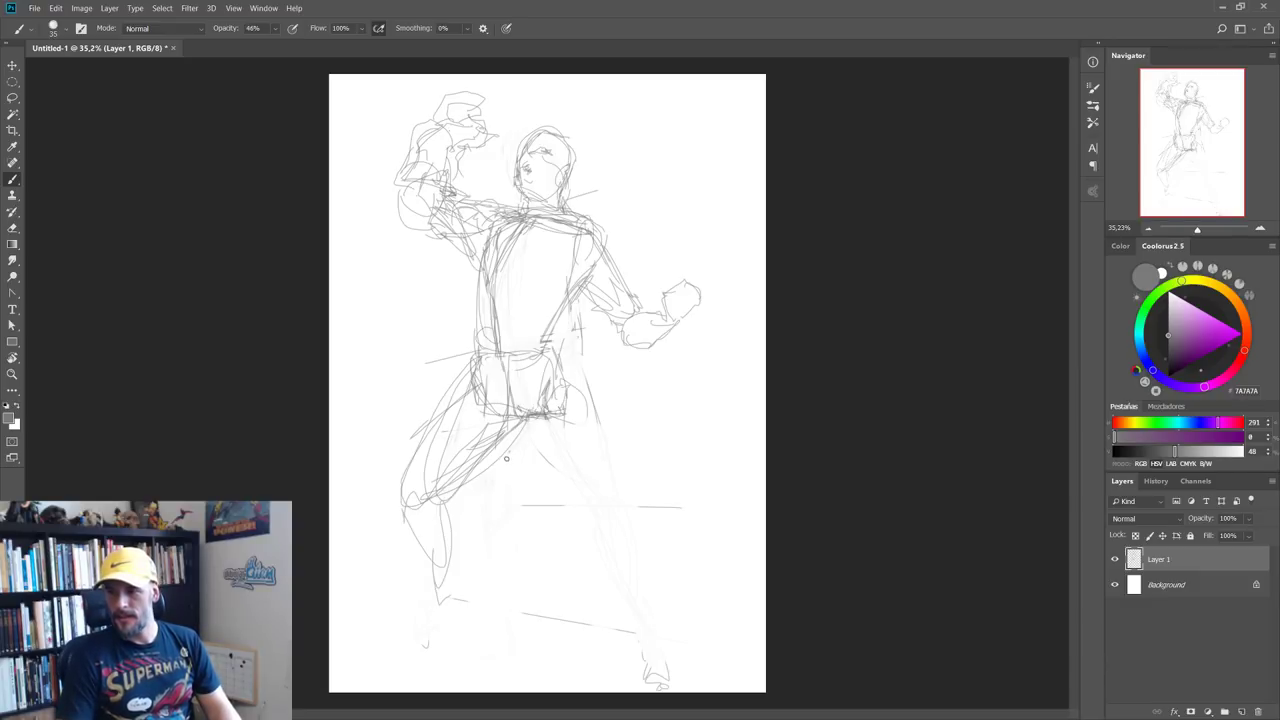
pyautogui.press('e')
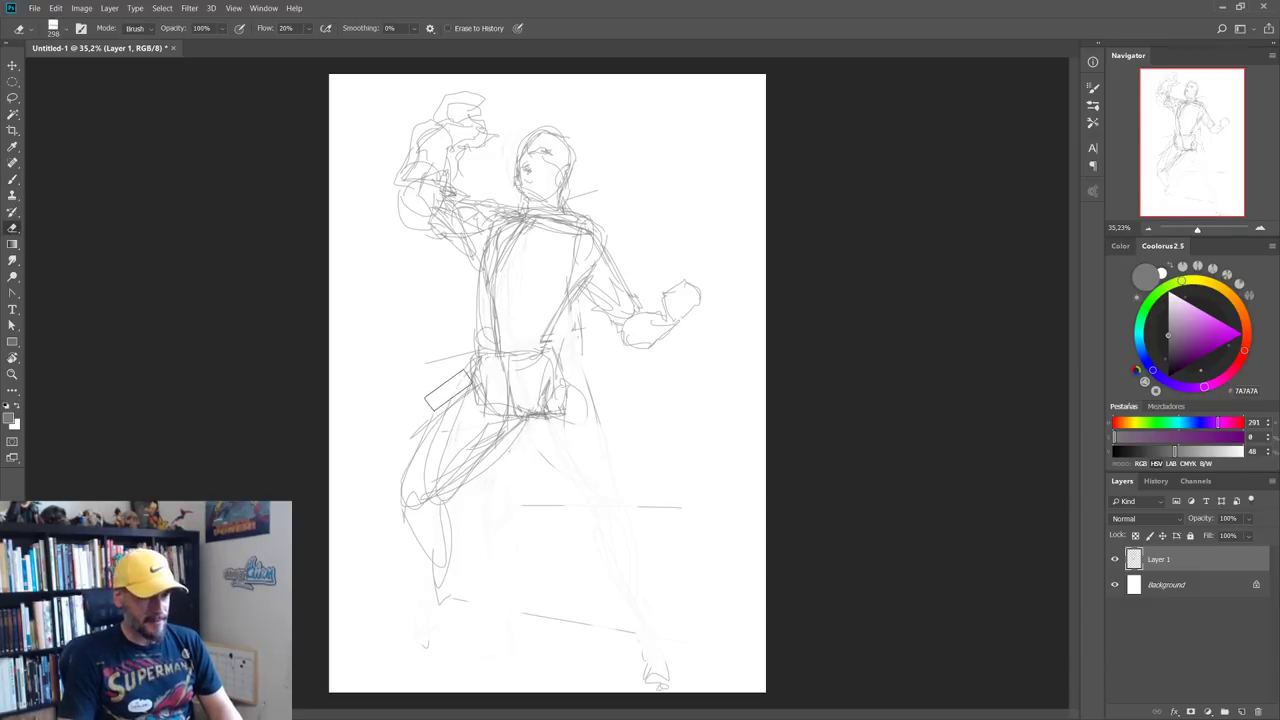
pyautogui.moveTo(411, 442); pyautogui.dragTo(445, 480)
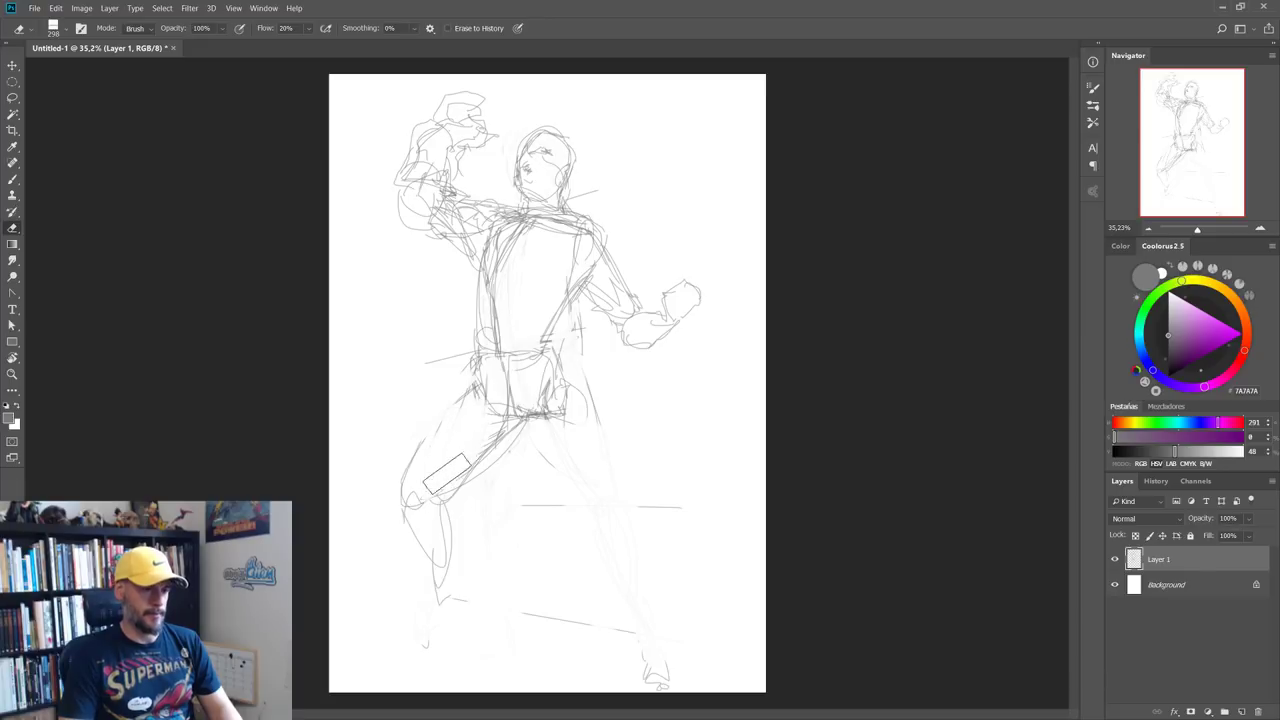
pyautogui.press('b')
pyautogui.moveTo(420, 486)
pyautogui.mouseDown()
pyautogui.moveTo(406, 494)
pyautogui.moveTo(512, 443)
pyautogui.mouseUp()
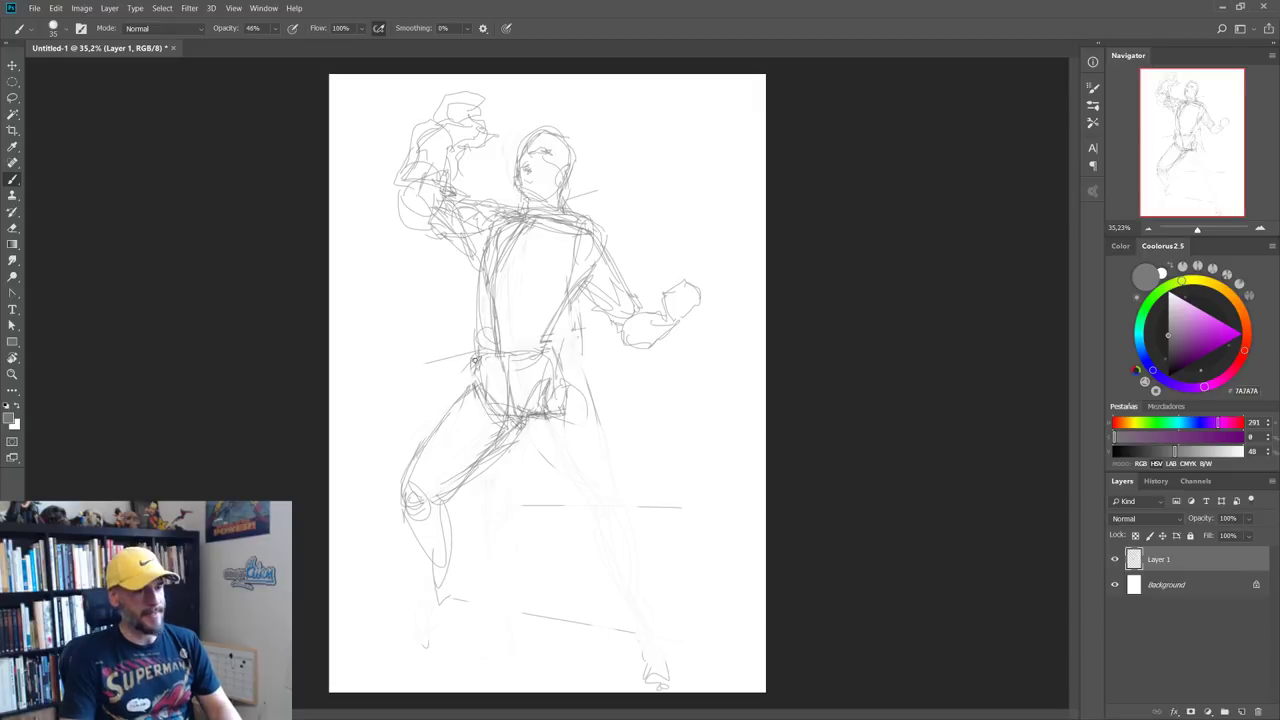
pyautogui.moveTo(478, 382); pyautogui.dragTo(468, 340)
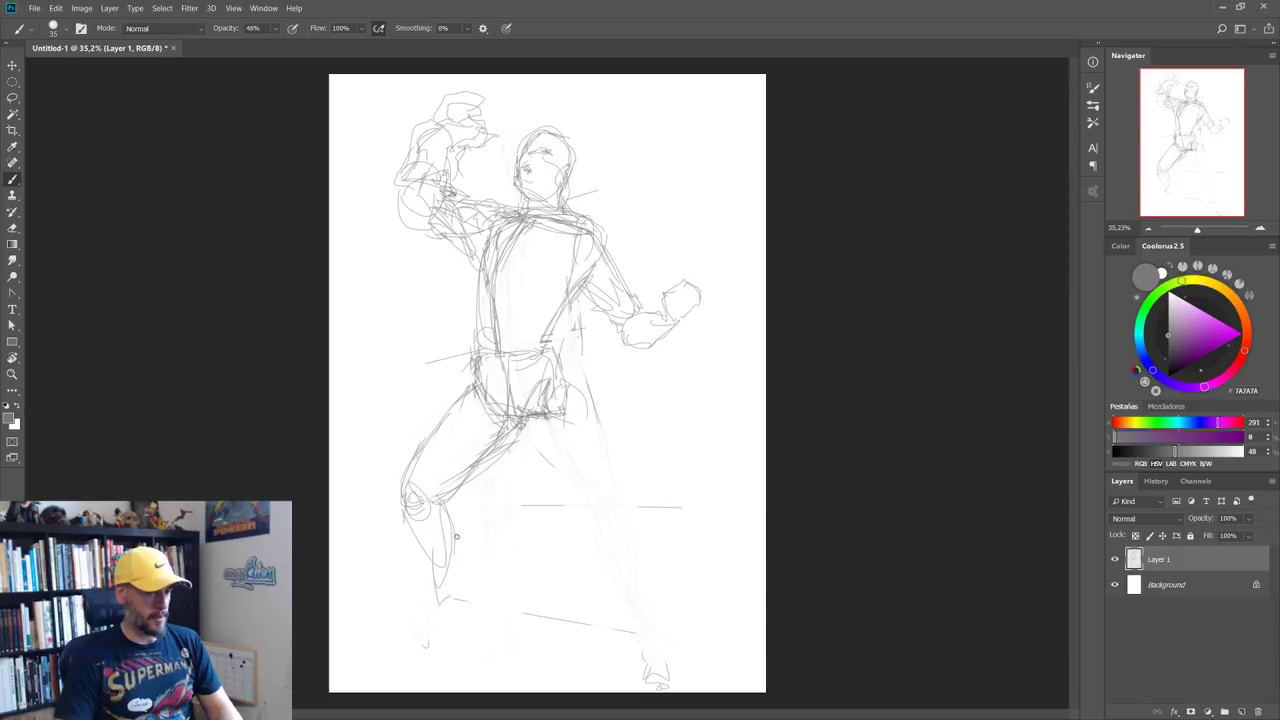
# Step: Draw the shin down to the foot and clean up the hip and crotch lines
pyautogui.moveTo(422, 546); pyautogui.dragTo(462, 611)
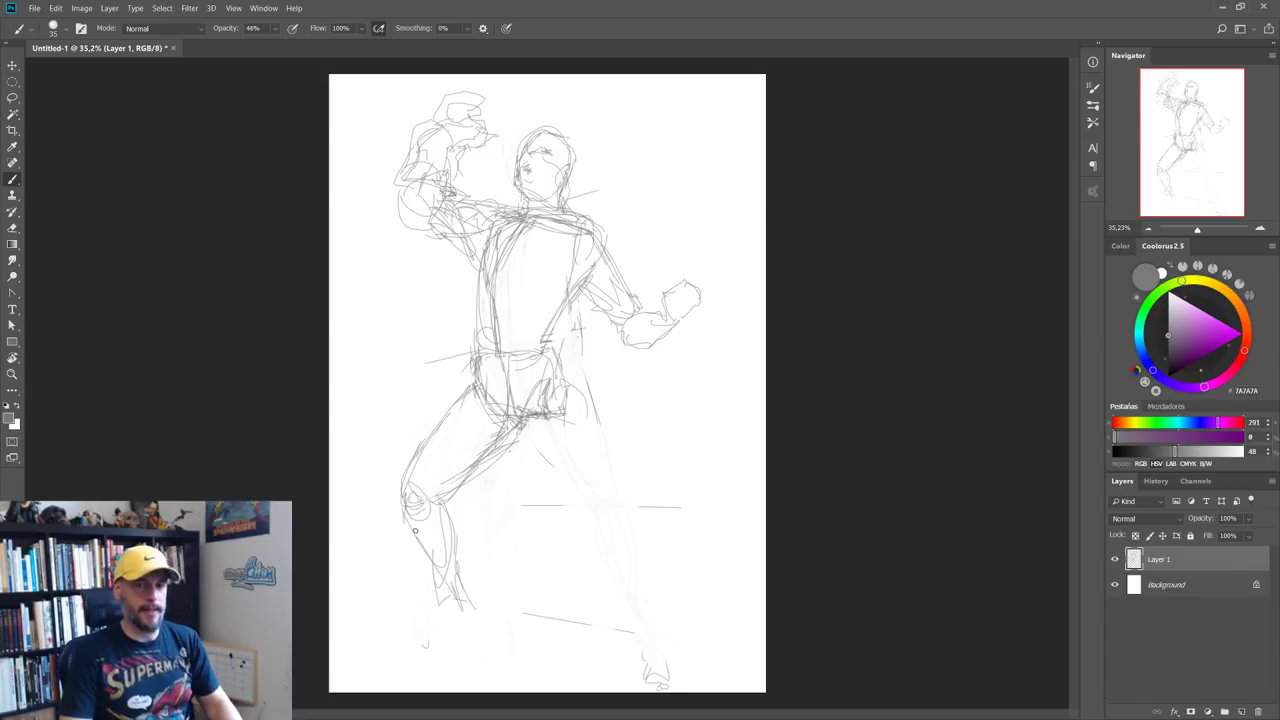
pyautogui.press('e')
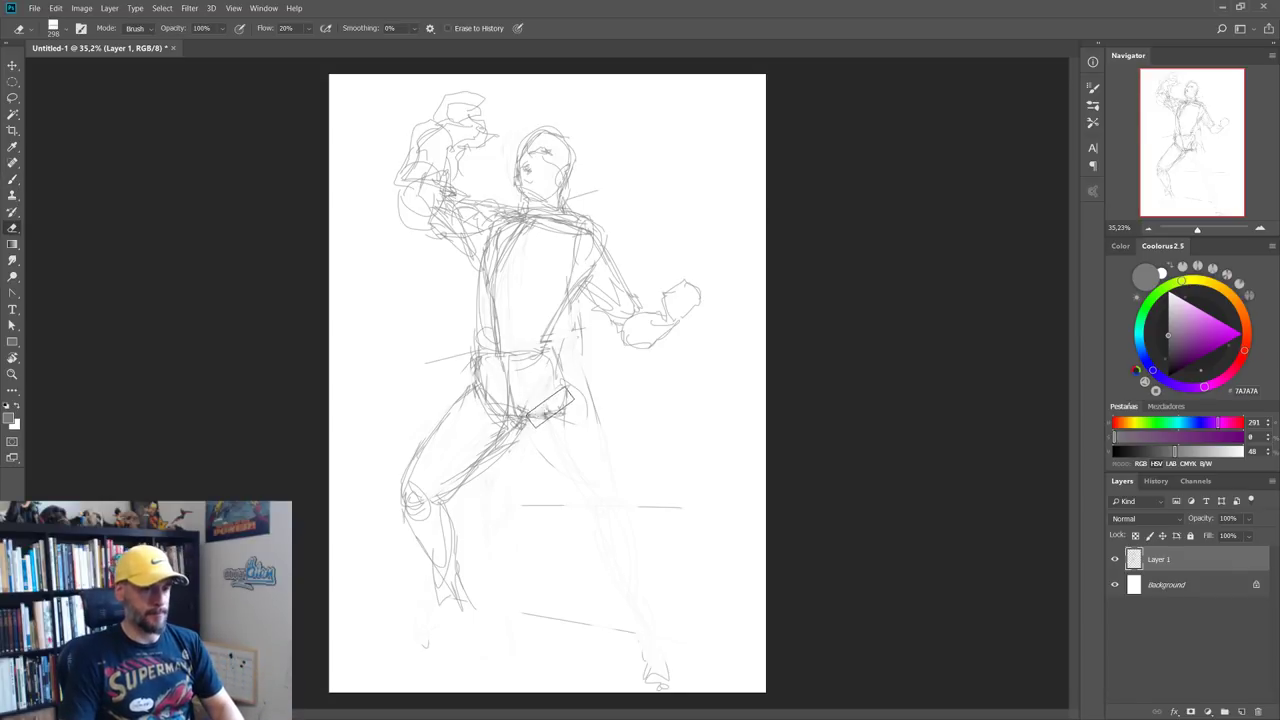
pyautogui.press('b')
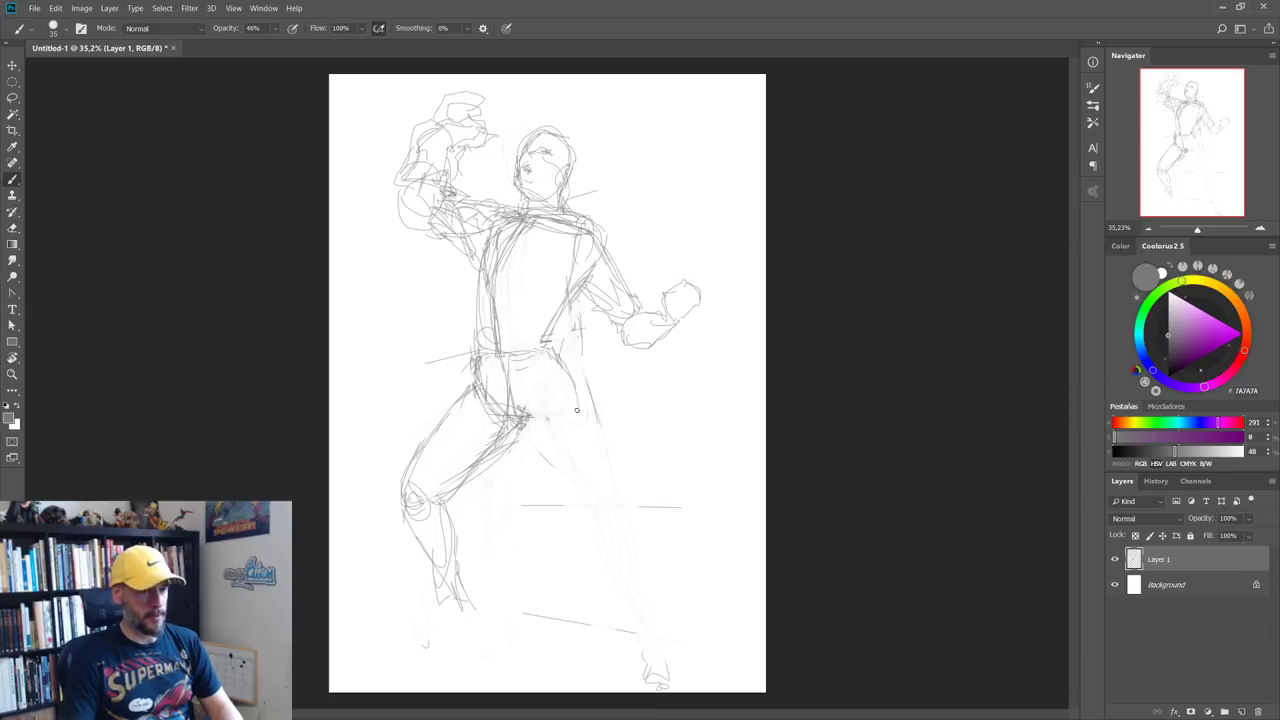
pyautogui.moveTo(527, 423)
pyautogui.mouseDown()
pyautogui.moveTo(545, 355)
pyautogui.moveTo(520, 430)
pyautogui.moveTo(485, 360)
pyautogui.moveTo(522, 420)
pyautogui.mouseUp()
pyautogui.press('e')
pyautogui.press('b')
# Step: Sketch the right thigh, the inner leg down toward the foot, and the left foot
pyautogui.moveTo(544, 370)
pyautogui.mouseDown()
pyautogui.moveTo(530, 436)
pyautogui.moveTo(598, 502)
pyautogui.mouseUp()
pyautogui.moveTo(582, 412); pyautogui.dragTo(603, 508)
pyautogui.moveTo(538, 433)
pyautogui.mouseDown()
pyautogui.moveTo(614, 524)
pyautogui.moveTo(644, 612)
pyautogui.mouseUp()
pyautogui.moveTo(603, 537)
pyautogui.mouseDown()
pyautogui.moveTo(646, 672)
pyautogui.moveTo(680, 689)
pyautogui.mouseUp()
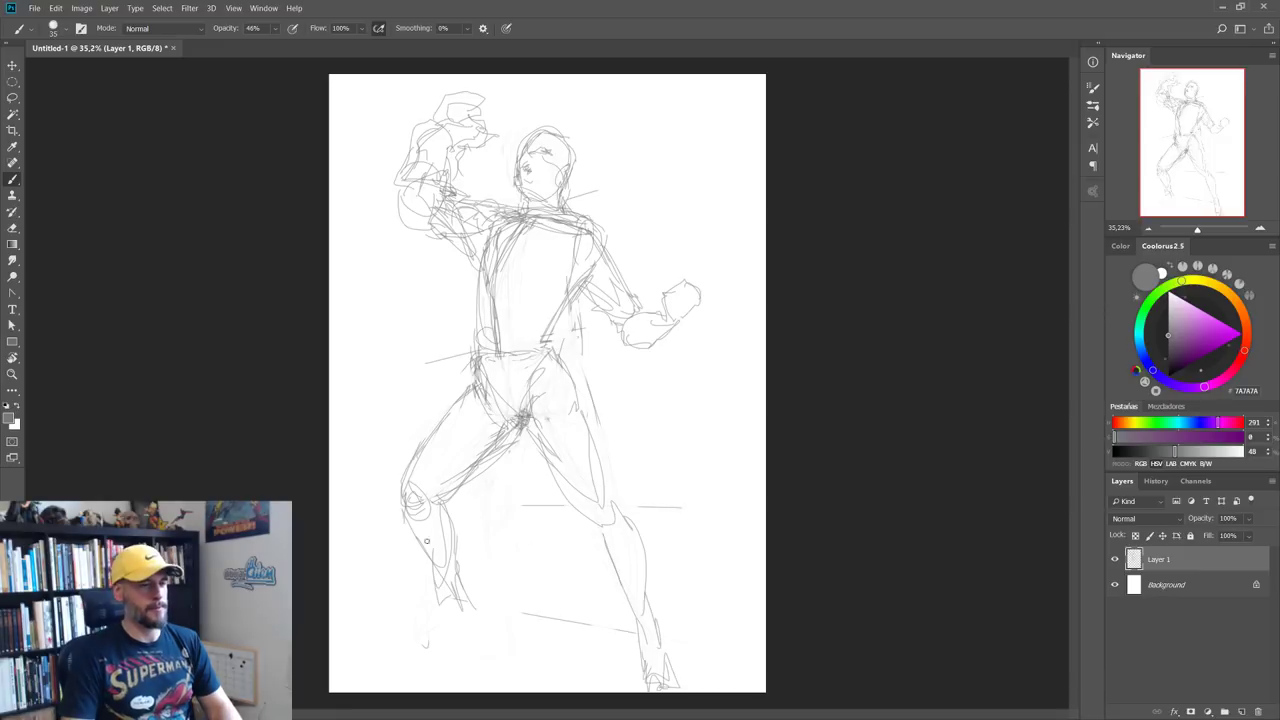
pyautogui.moveTo(457, 579); pyautogui.dragTo(485, 612)
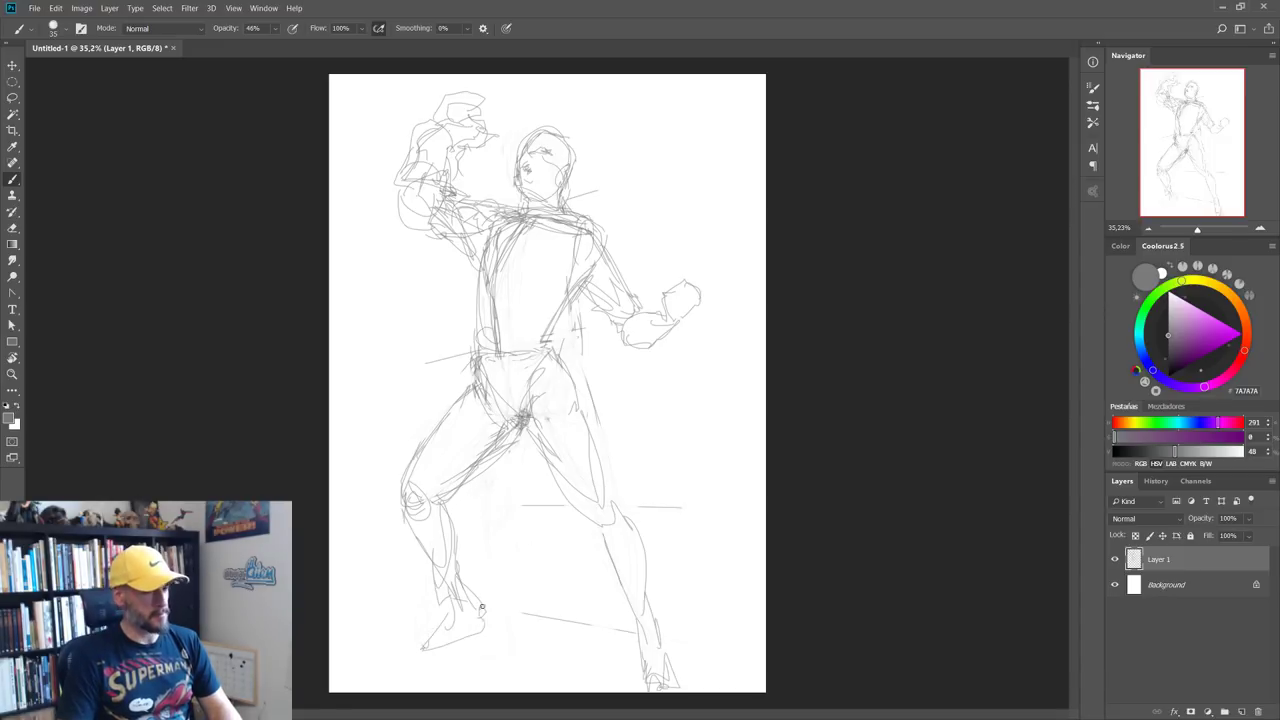
# Step: Lighten the old arm lines, then redraw the raised fist, arm, chest diagonal and right shoulder
pyautogui.press('e')
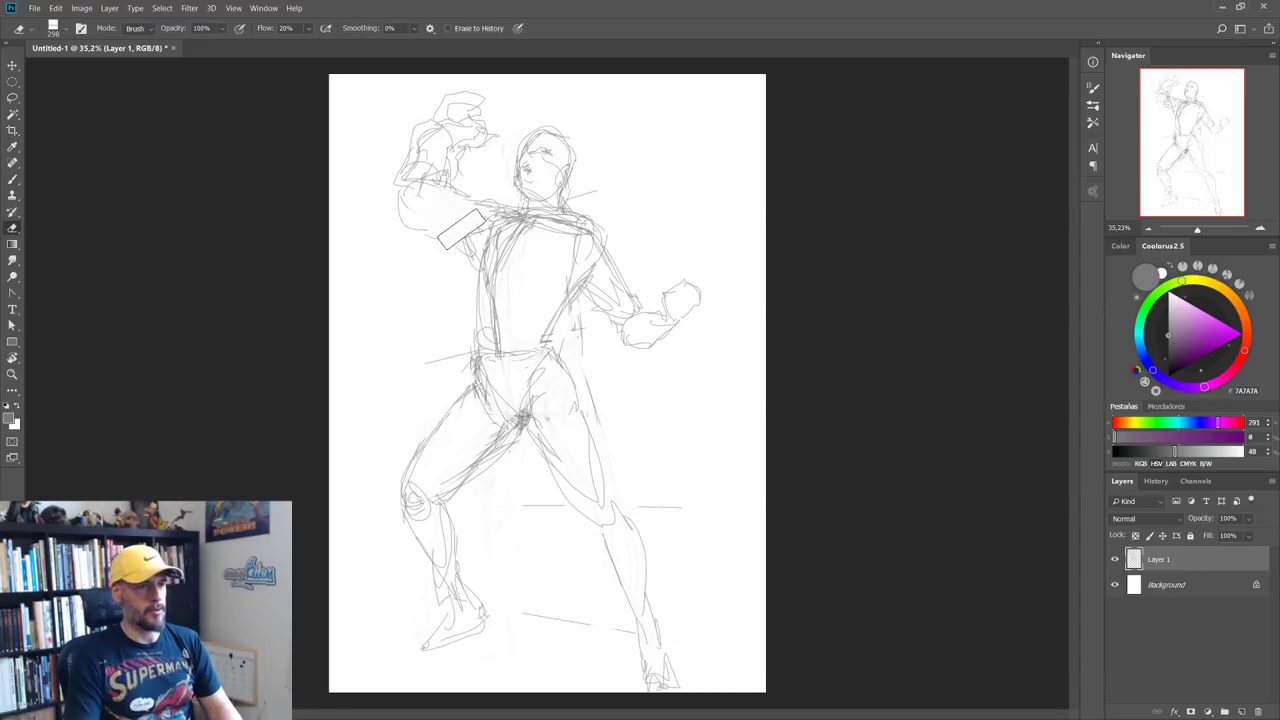
pyautogui.moveTo(453, 220); pyautogui.dragTo(446, 195)
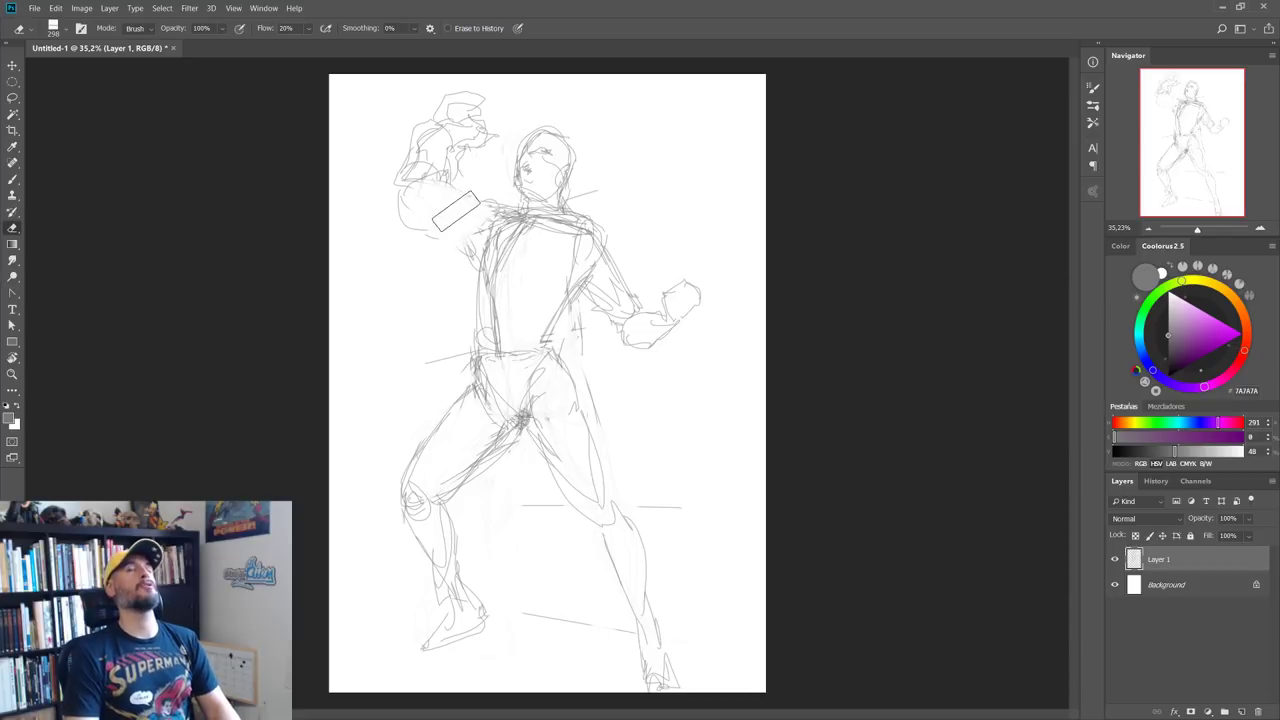
pyautogui.press('b')
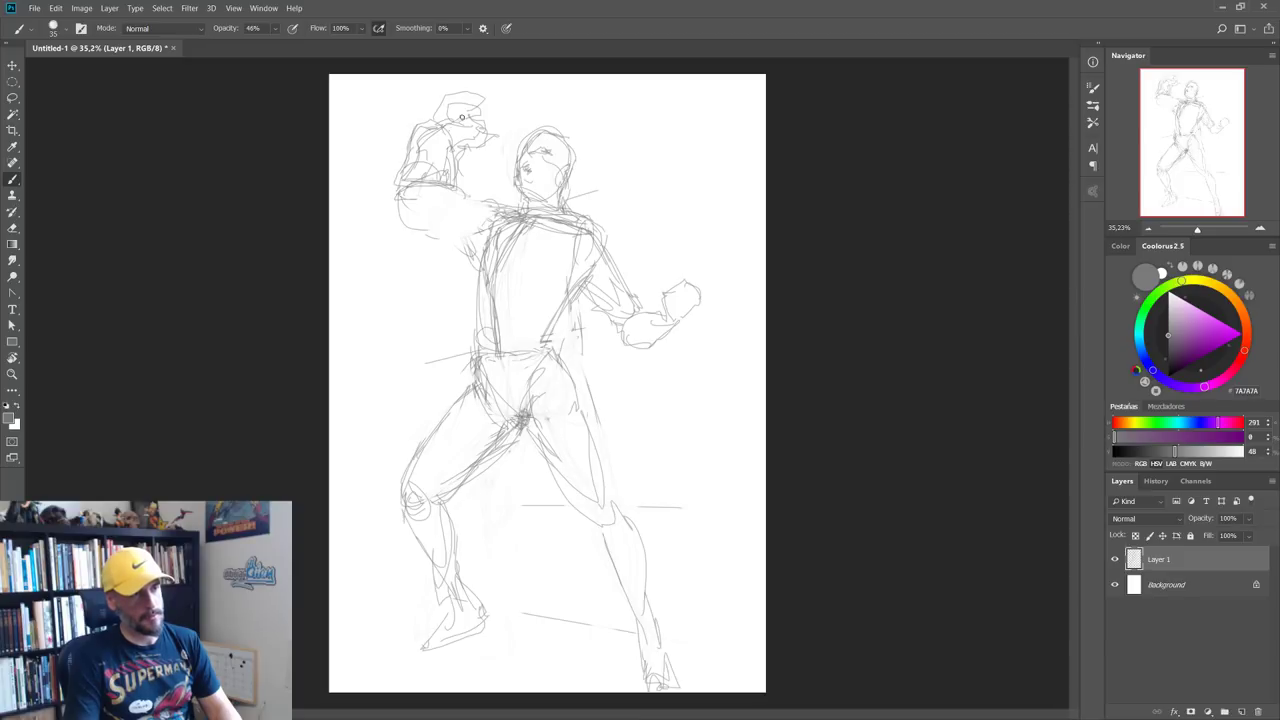
pyautogui.moveTo(460, 158)
pyautogui.mouseDown()
pyautogui.moveTo(450, 190)
pyautogui.moveTo(396, 207)
pyautogui.moveTo(460, 236)
pyautogui.mouseUp()
pyautogui.moveTo(432, 191)
pyautogui.mouseDown()
pyautogui.moveTo(486, 208)
pyautogui.moveTo(472, 252)
pyautogui.moveTo(478, 205)
pyautogui.moveTo(484, 268)
pyautogui.mouseUp()
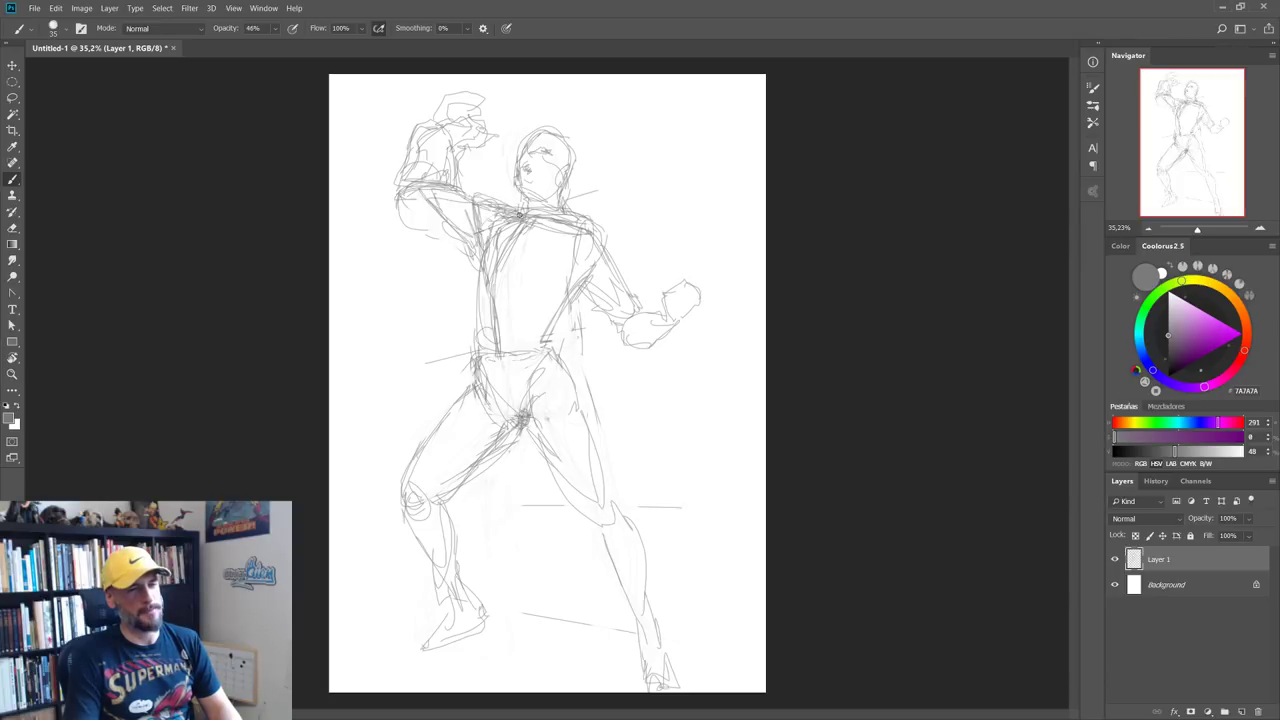
pyautogui.moveTo(507, 256); pyautogui.dragTo(553, 275)
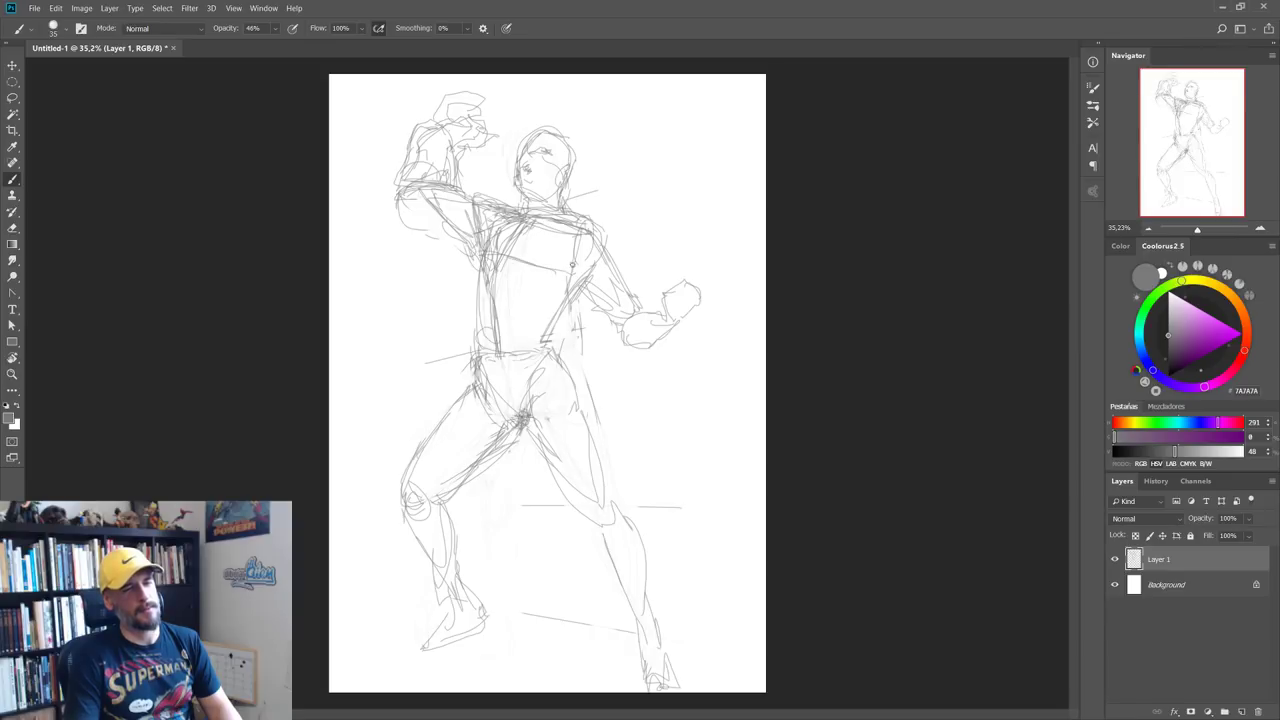
pyautogui.moveTo(576, 228); pyautogui.dragTo(603, 235)
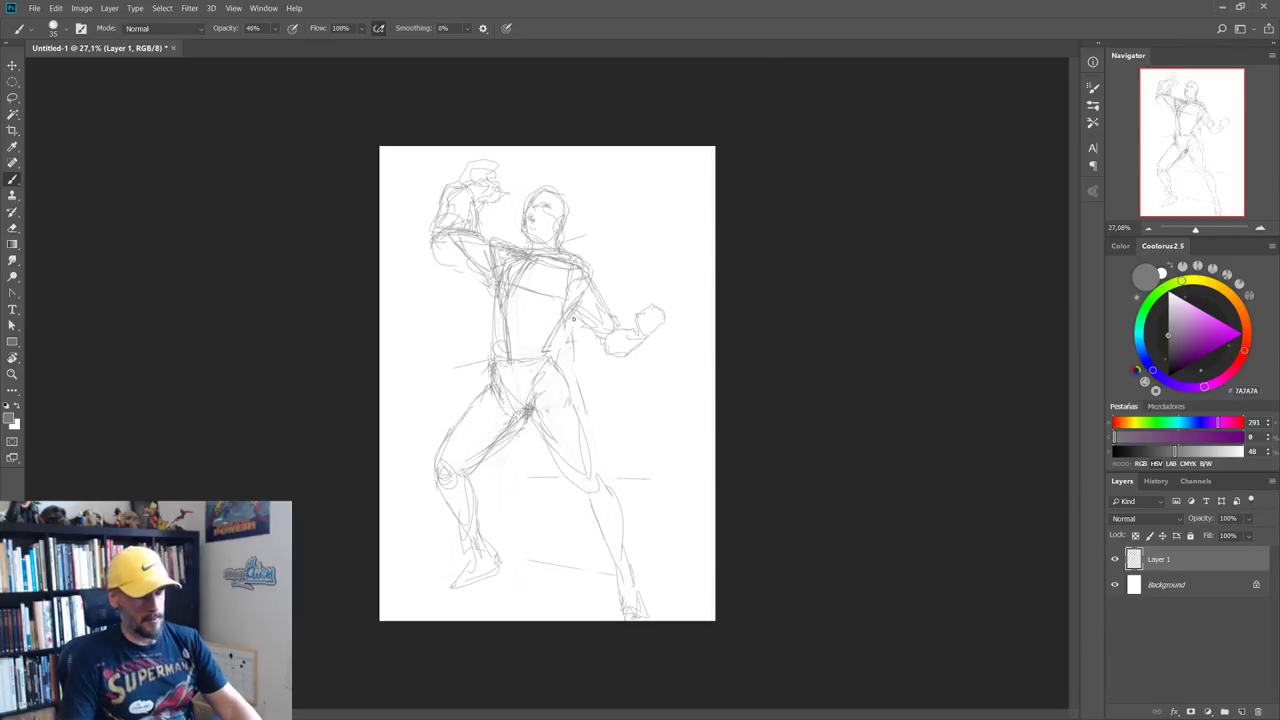
# Step: Scale the whole warrior sketch down to about 84% with Free Transform
pyautogui.hotkey('ctrl', 't')
pyautogui.moveTo(663, 157)
pyautogui.mouseDown()
pyautogui.moveTo(640, 208)
pyautogui.moveTo(646, 195)
pyautogui.mouseUp()
pyautogui.press('Return')
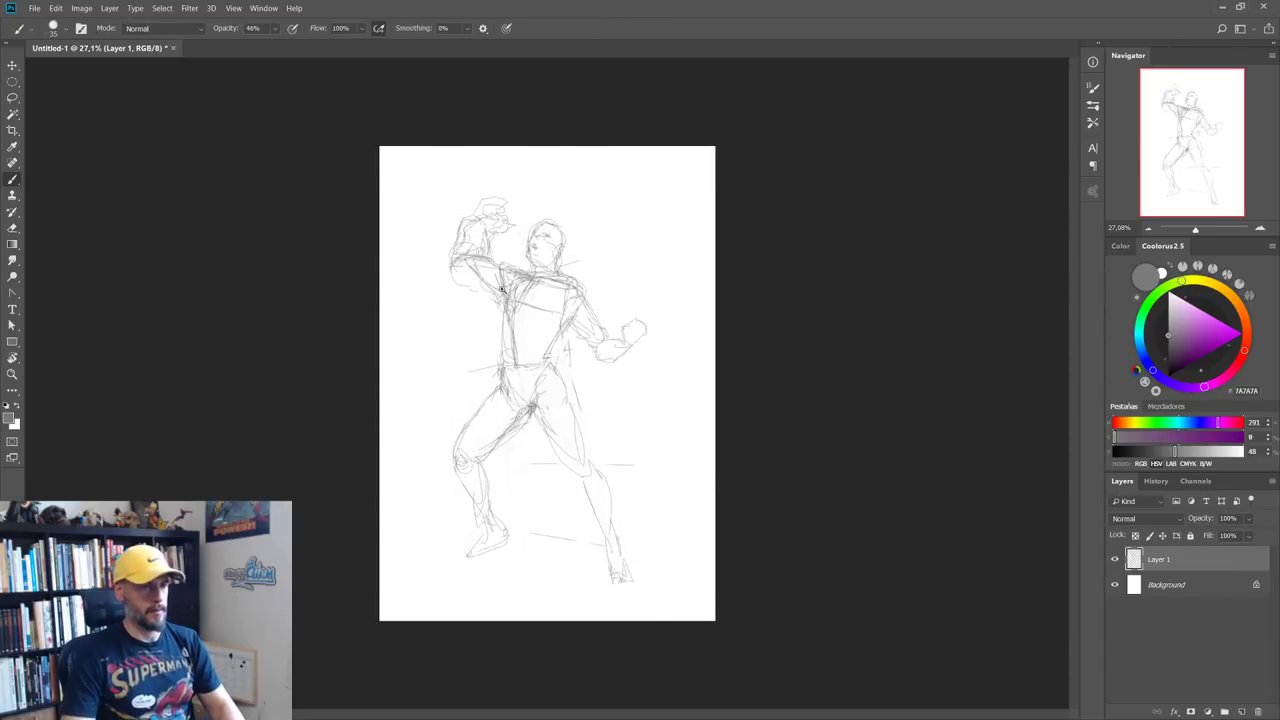
pyautogui.scroll(3, 568, 222)
# Step: Draw curving horns above the head with inner lines, then clear the old face details
pyautogui.moveTo(492, 226)
pyautogui.mouseDown()
pyautogui.moveTo(490, 200)
pyautogui.moveTo(563, 176)
pyautogui.moveTo(514, 160)
pyautogui.moveTo(512, 228)
pyautogui.moveTo(589, 158)
pyautogui.moveTo(620, 216)
pyautogui.moveTo(556, 230)
pyautogui.mouseUp()
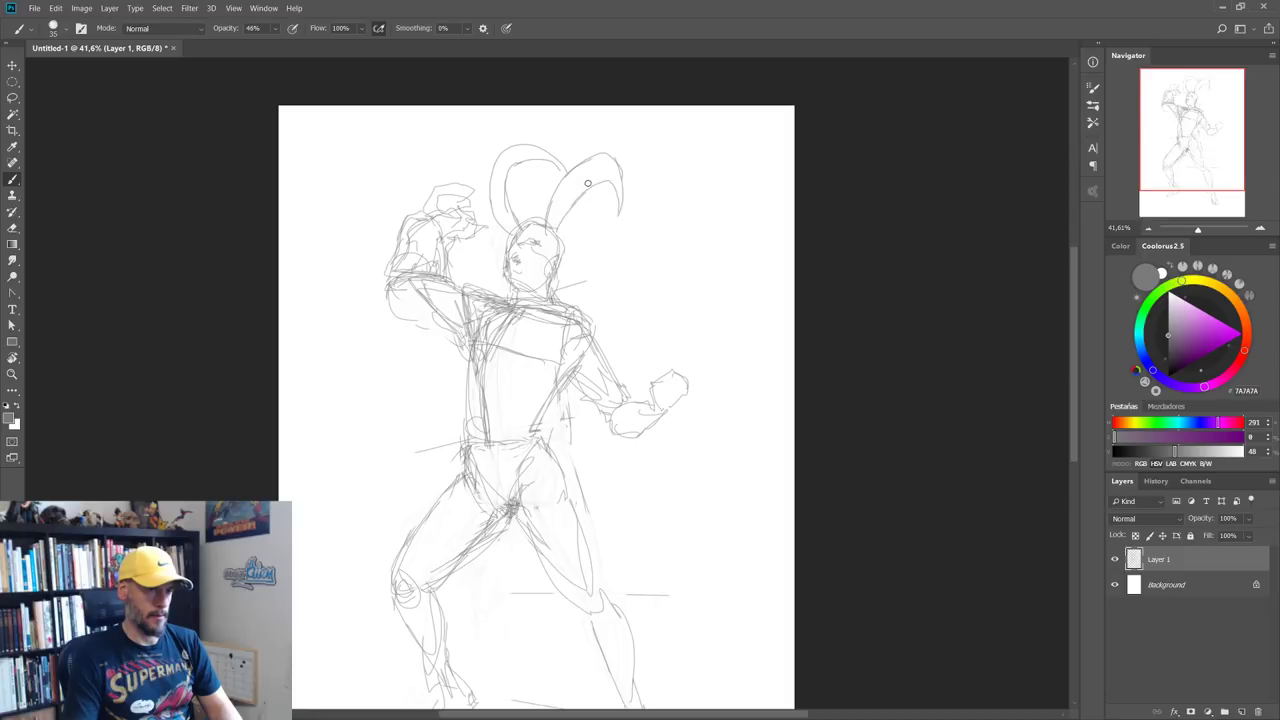
pyautogui.moveTo(587, 183)
pyautogui.mouseDown()
pyautogui.moveTo(556, 250)
pyautogui.moveTo(603, 270)
pyautogui.moveTo(602, 290)
pyautogui.moveTo(597, 258)
pyautogui.moveTo(560, 285)
pyautogui.moveTo(530, 258)
pyautogui.moveTo(566, 232)
pyautogui.moveTo(500, 298)
pyautogui.moveTo(506, 238)
pyautogui.moveTo(524, 224)
pyautogui.moveTo(482, 134)
pyautogui.moveTo(506, 228)
pyautogui.moveTo(527, 194)
pyautogui.moveTo(560, 198)
pyautogui.mouseUp()
pyautogui.press('e')
pyautogui.press('b')
pyautogui.scroll(3, 530, 250)
# Step: With a smaller brush, sketch hair strands around the head and the left jaw line
pyautogui.press('[')
pyautogui.moveTo(590, 238)
pyautogui.mouseDown()
pyautogui.moveTo(675, 228)
pyautogui.moveTo(614, 243)
pyautogui.mouseUp()
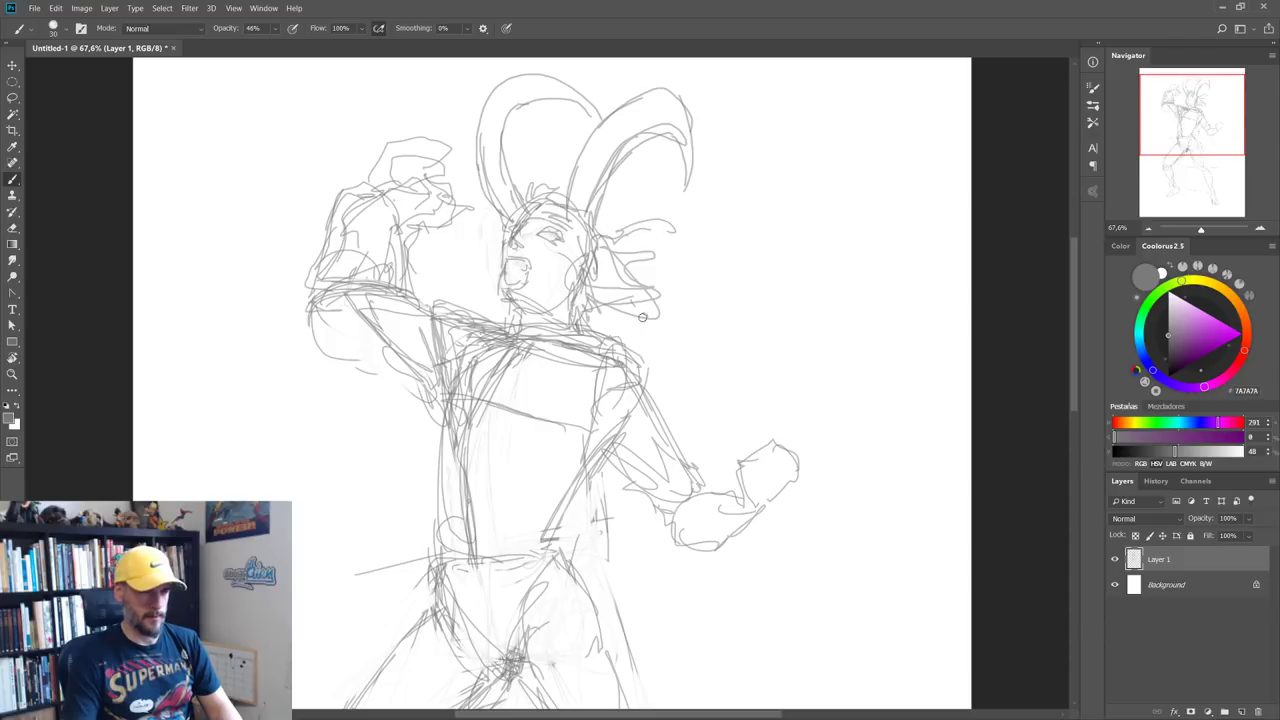
pyautogui.moveTo(646, 300); pyautogui.dragTo(580, 324)
pyautogui.moveTo(500, 258)
pyautogui.mouseDown()
pyautogui.moveTo(474, 290)
pyautogui.moveTo(520, 265)
pyautogui.moveTo(540, 304)
pyautogui.moveTo(557, 297)
pyautogui.mouseUp()
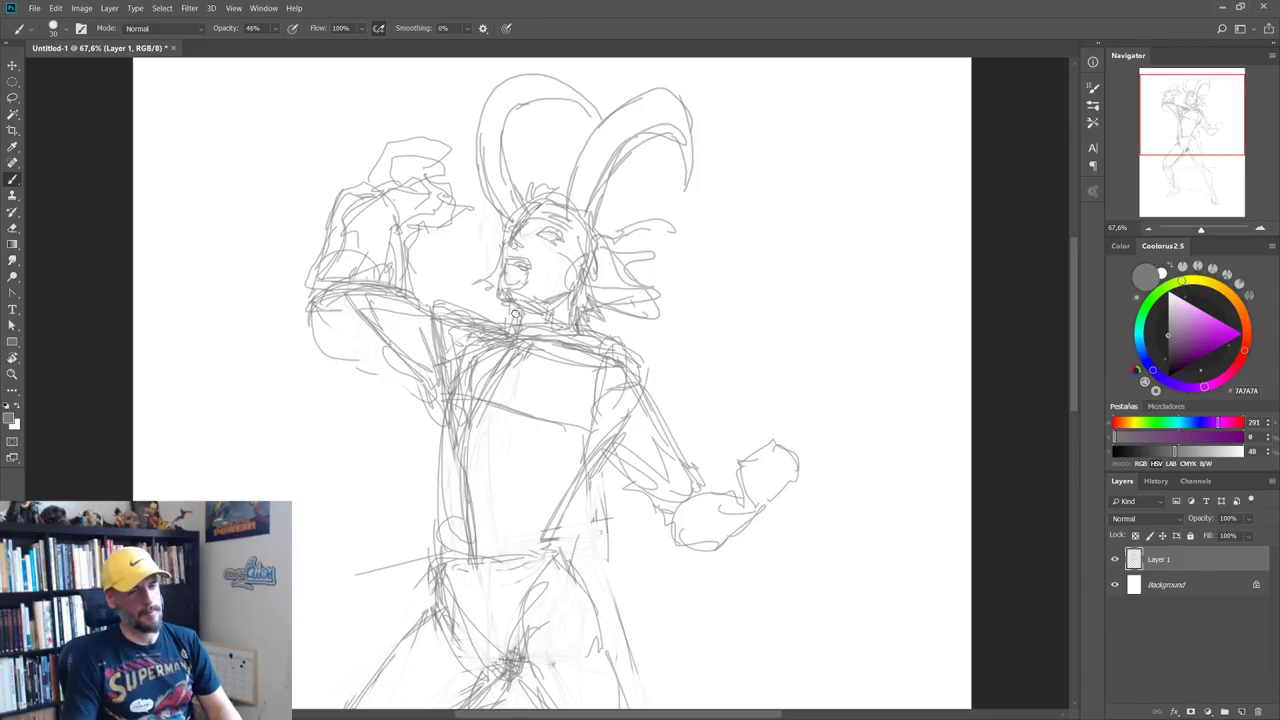
pyautogui.scroll(-2, 518, 362)
pyautogui.scroll(-3, 518, 362)
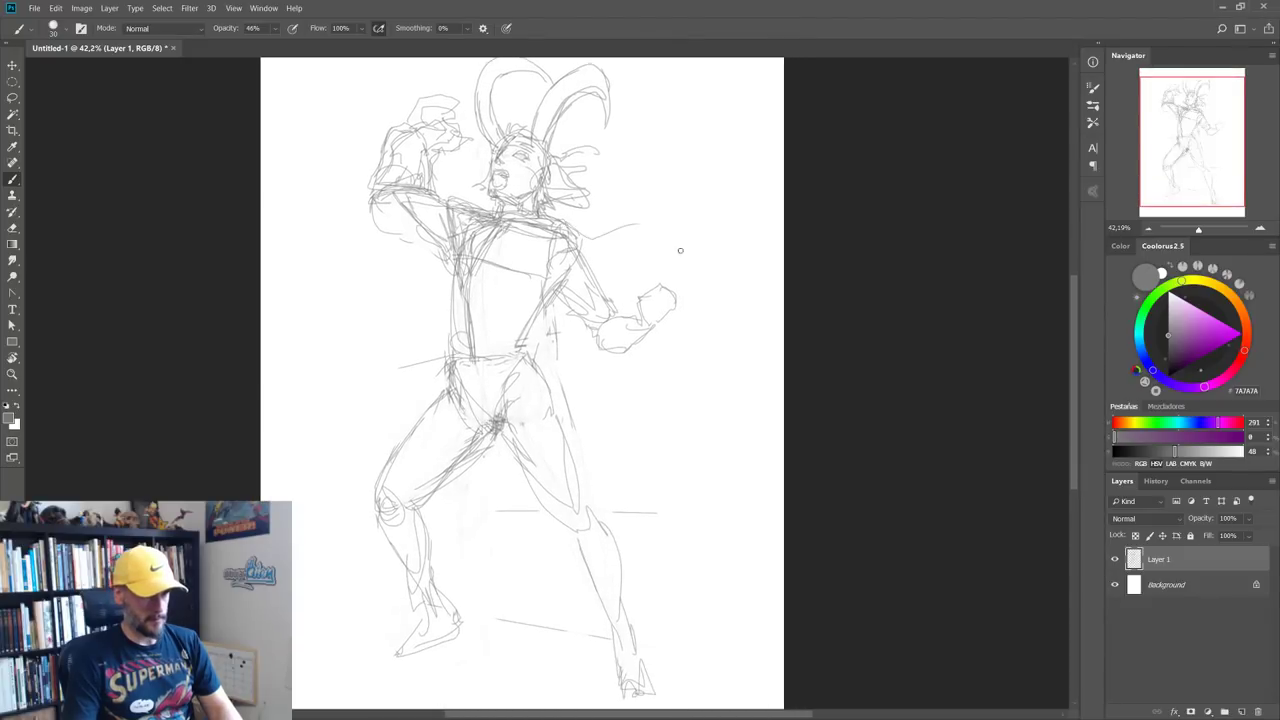
# Step: Sketch the cape sweeping out to both sides from the shoulders, past the hip
pyautogui.moveTo(582, 241); pyautogui.dragTo(757, 298)
pyautogui.moveTo(622, 231); pyautogui.dragTo(784, 200)
pyautogui.moveTo(784, 245); pyautogui.dragTo(735, 272)
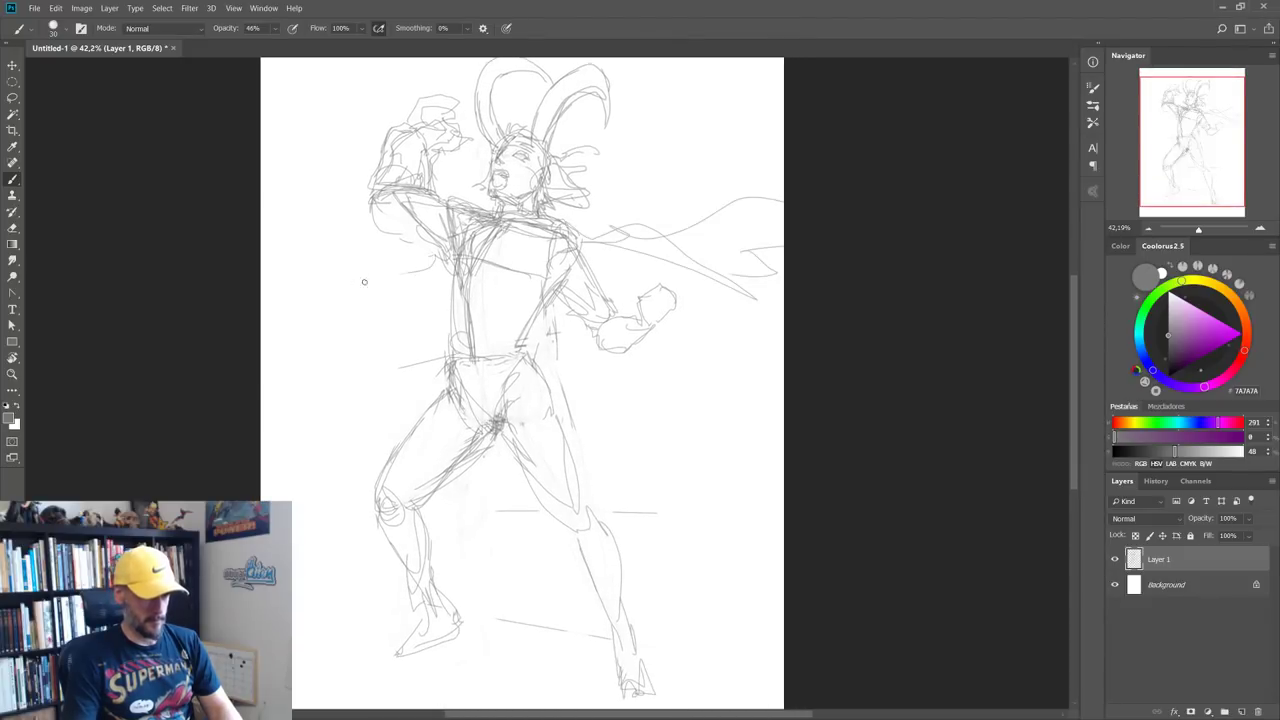
pyautogui.moveTo(436, 262)
pyautogui.mouseDown()
pyautogui.moveTo(351, 307)
pyautogui.moveTo(390, 355)
pyautogui.mouseUp()
pyautogui.moveTo(574, 440); pyautogui.dragTo(774, 372)
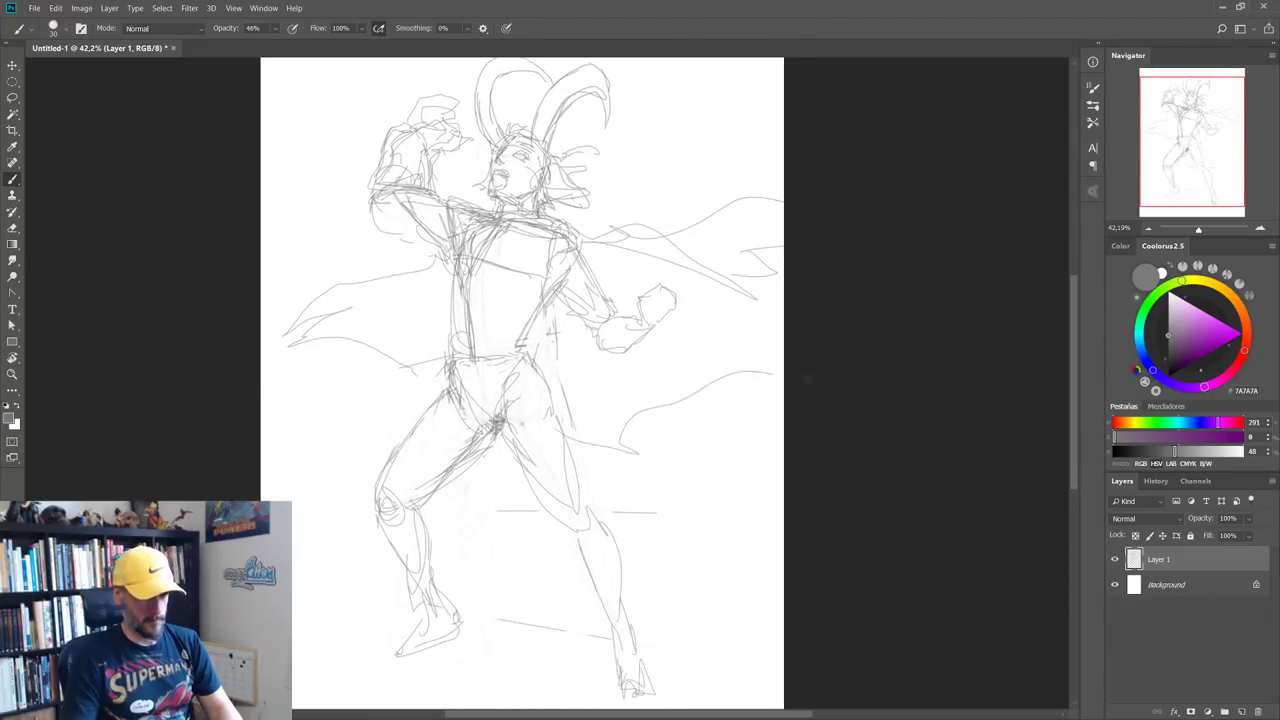
# Step: Add chest and collar lines, the waistband and left hip, and refine the right shoulder
pyautogui.moveTo(569, 242)
pyautogui.mouseDown()
pyautogui.moveTo(528, 230)
pyautogui.moveTo(455, 368)
pyautogui.moveTo(524, 362)
pyautogui.mouseUp()
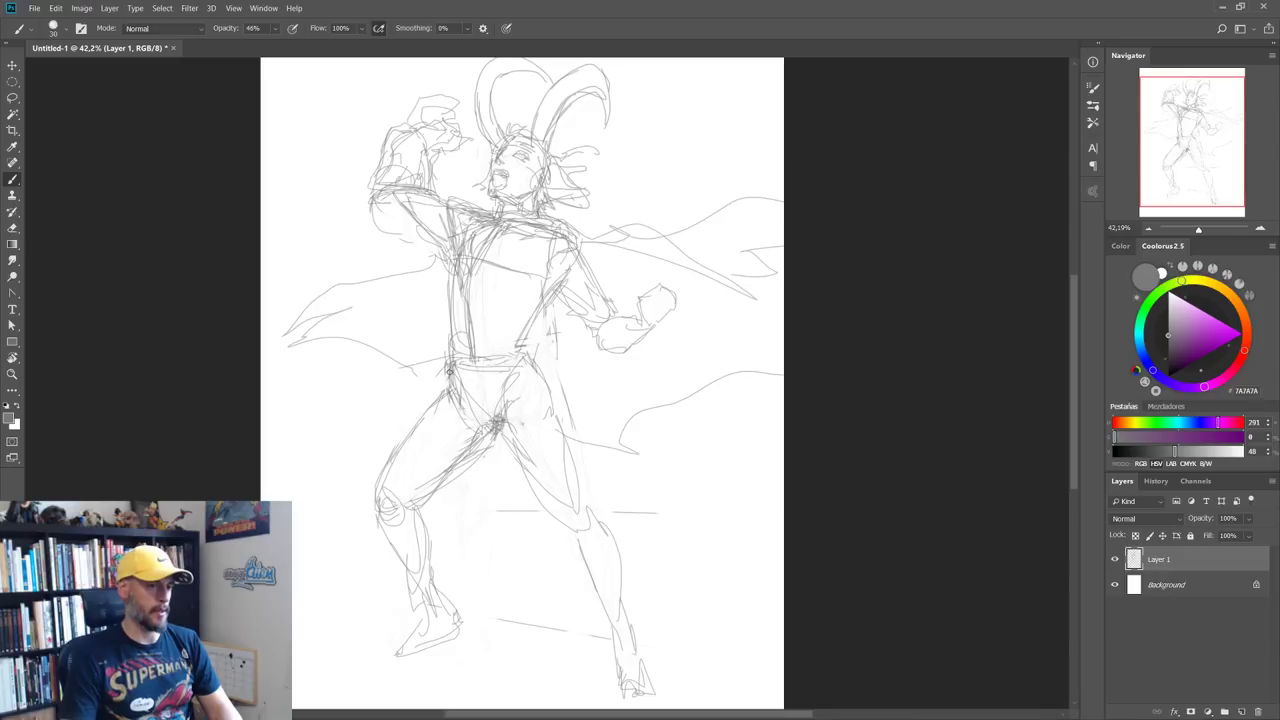
pyautogui.moveTo(448, 370); pyautogui.dragTo(494, 416)
pyautogui.moveTo(535, 371)
pyautogui.mouseDown()
pyautogui.moveTo(488, 420)
pyautogui.moveTo(466, 420)
pyautogui.mouseUp()
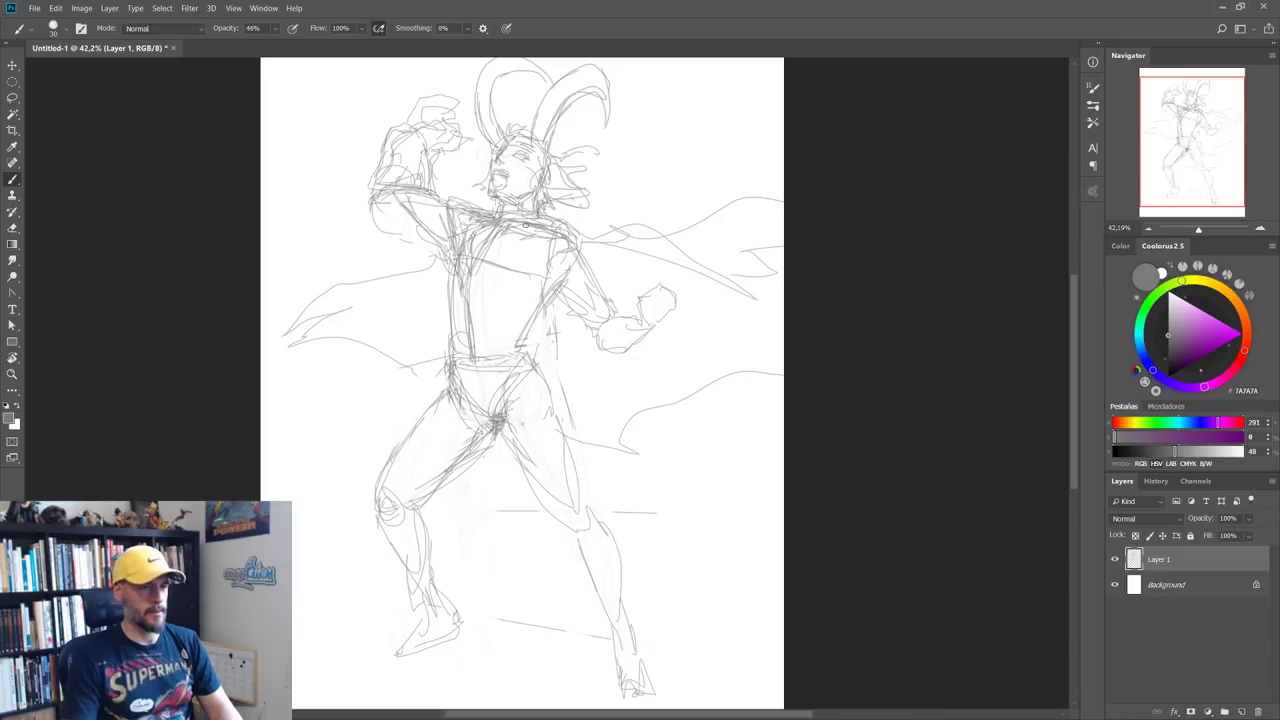
pyautogui.moveTo(511, 224)
pyautogui.mouseDown()
pyautogui.moveTo(580, 214)
pyautogui.moveTo(590, 236)
pyautogui.mouseUp()
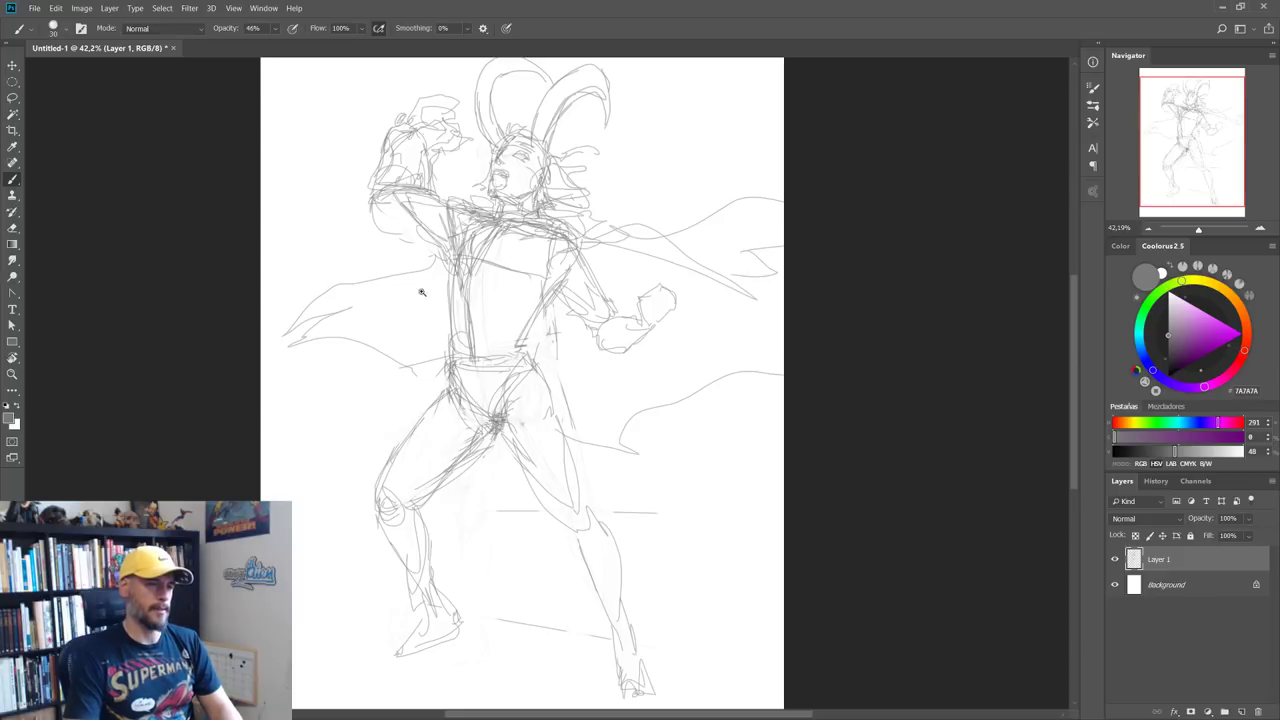
pyautogui.scroll(-3, 420, 286)
pyautogui.scroll(-1, 480, 320)
pyautogui.scroll(3, 554, 360)
# Step: Hide the warrior sketch layer and add a new empty Layer 2
pyautogui.scroll(-1, 556, 360)
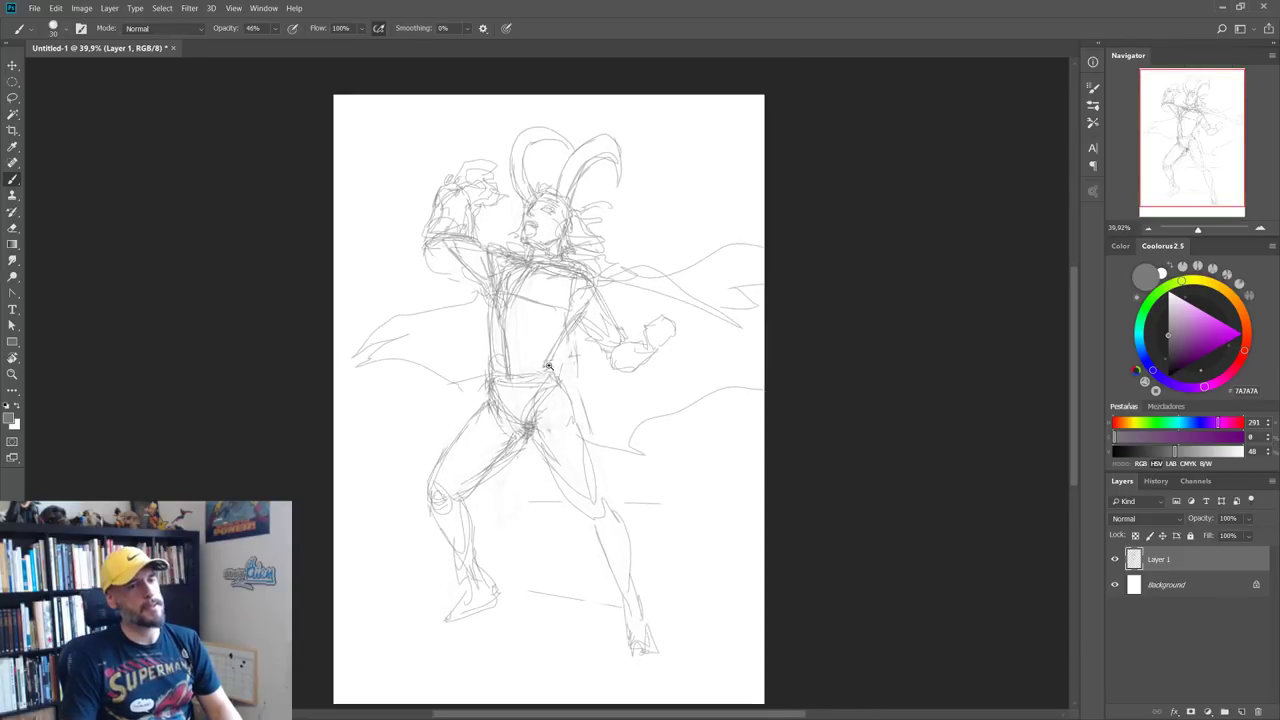
pyautogui.click(1115, 559)
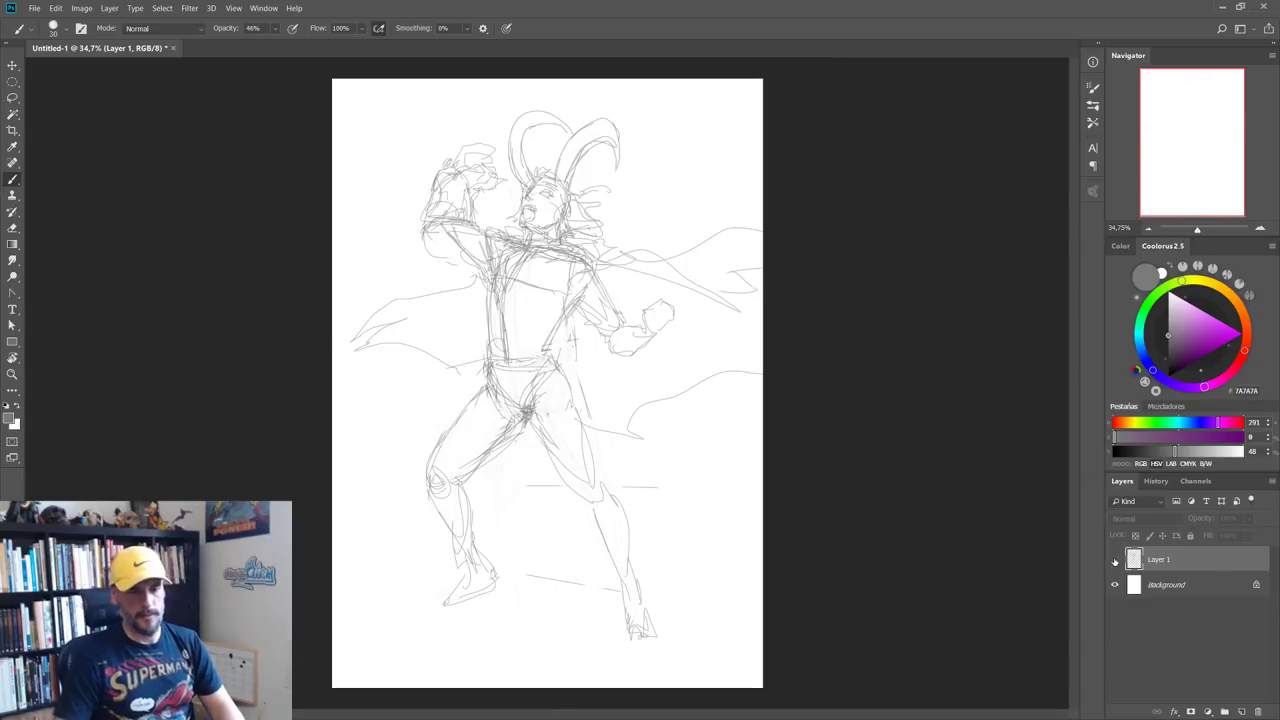
pyautogui.click(1241, 711)
pyautogui.scroll(-1, 511, 331)
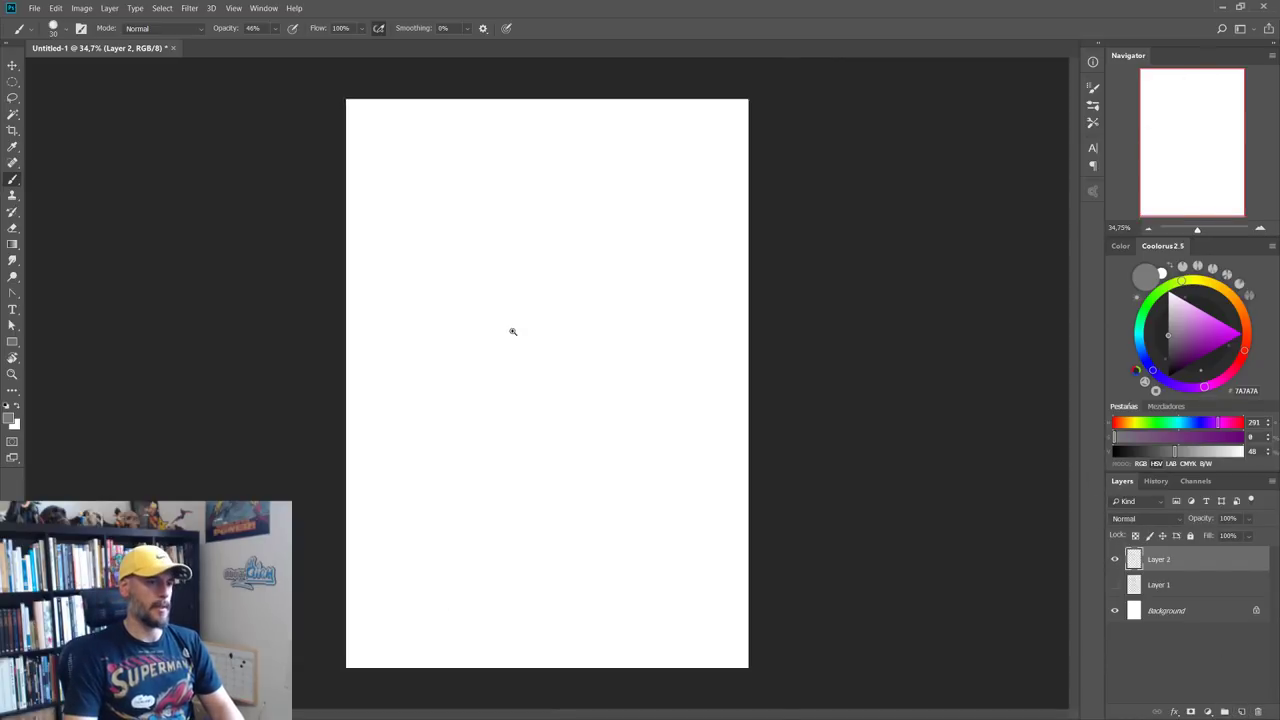
pyautogui.scroll(1, 540, 322)
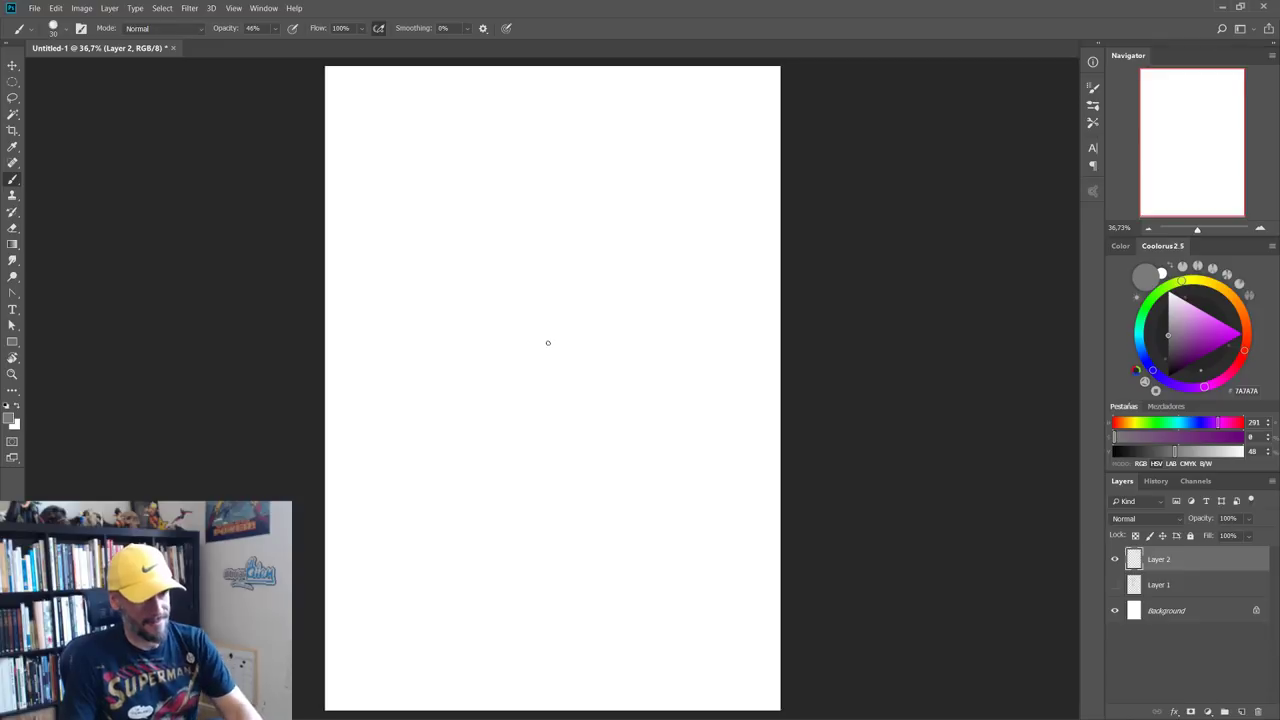
# Step: Switch to full-screen view and pan and zoom around the blank page
pyautogui.press('f')
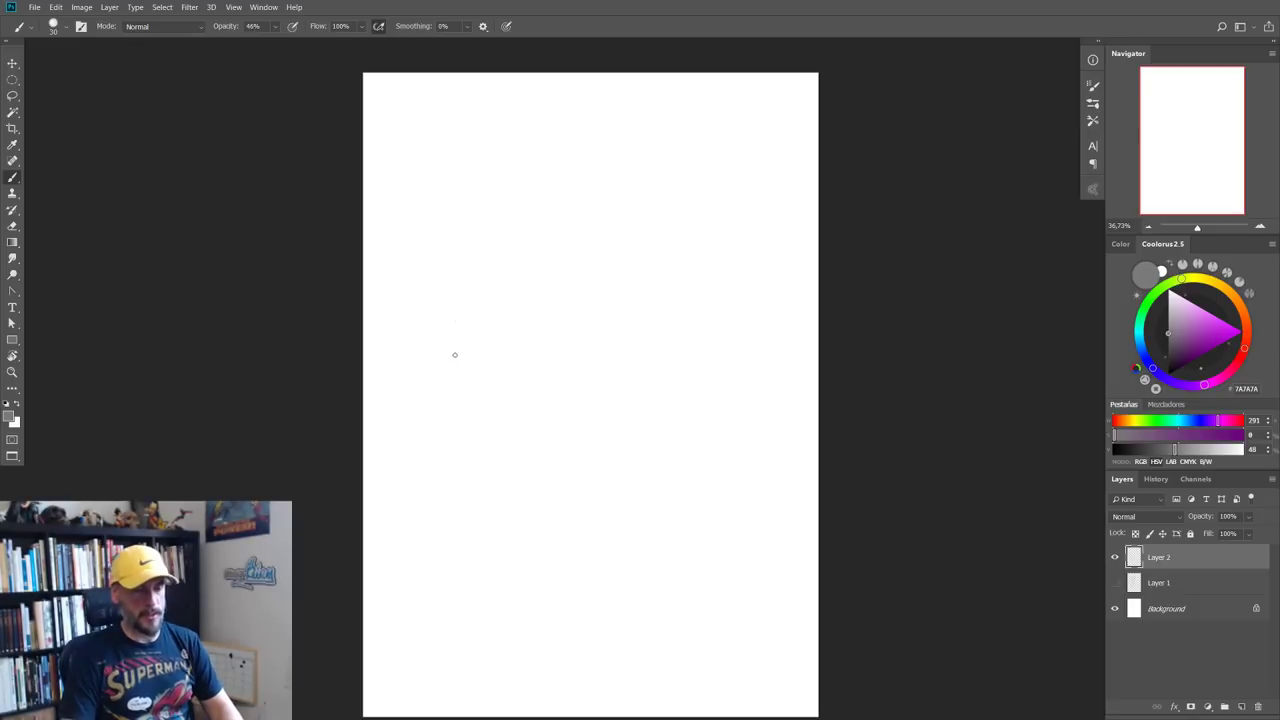
pyautogui.moveTo(514, 363)
pyautogui.mouseDown()
pyautogui.moveTo(520, 328)
pyautogui.moveTo(565, 345)
pyautogui.mouseUp()
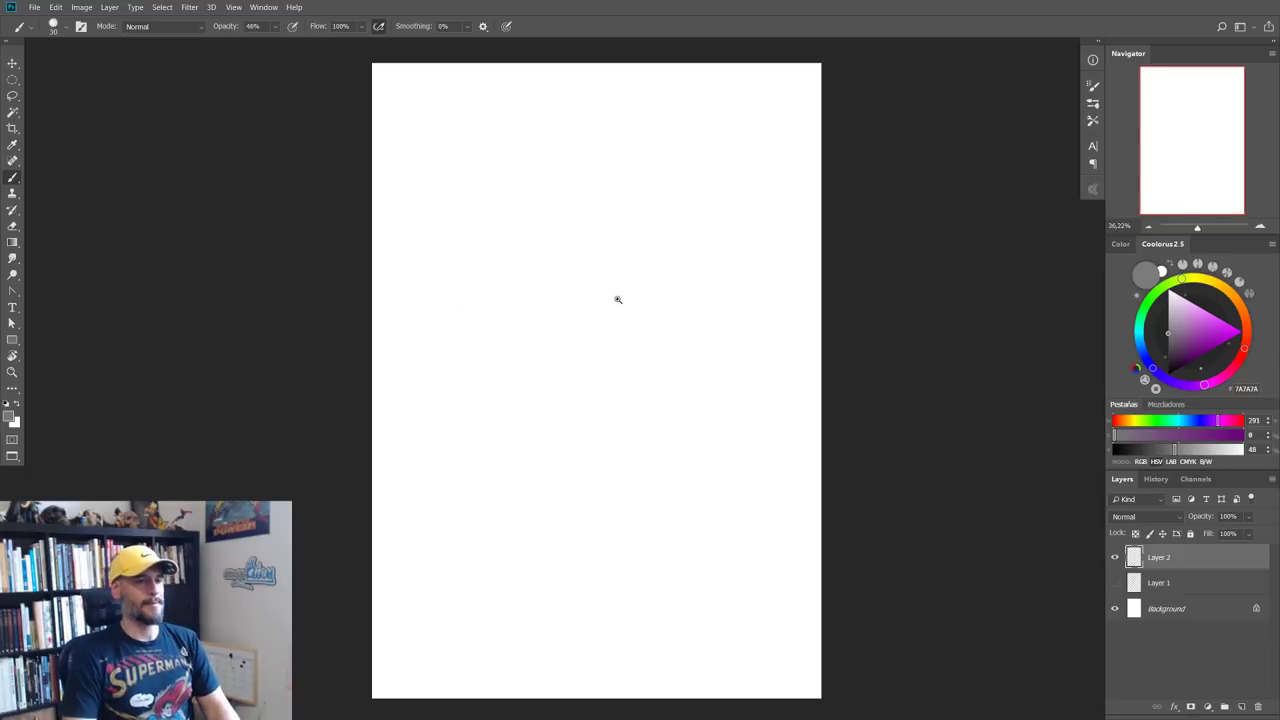
pyautogui.moveTo(617, 297); pyautogui.dragTo(597, 297)
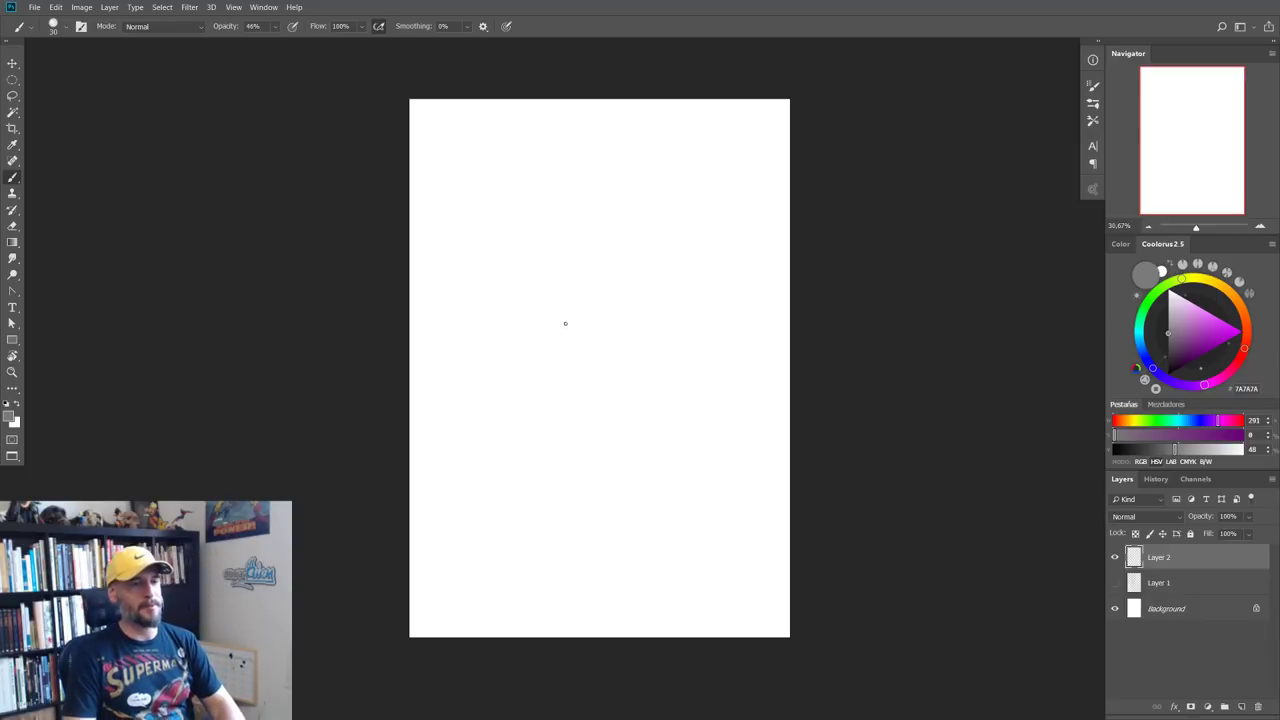
pyautogui.moveTo(587, 318); pyautogui.dragTo(595, 346)
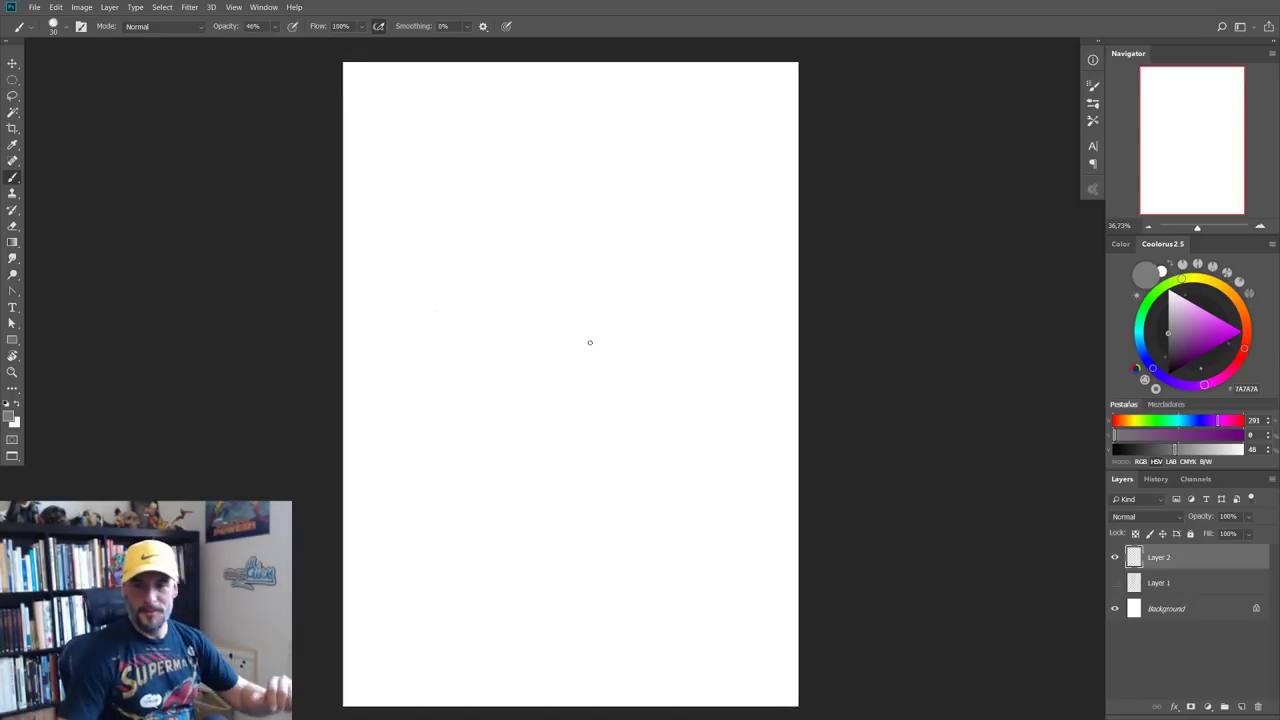
# Step: Nudge the blank page view slightly to frame the canvas
pyautogui.moveTo(603, 211)
pyautogui.mouseDown()
pyautogui.moveTo(605, 268)
pyautogui.moveTo(563, 286)
pyautogui.moveTo(609, 286)
pyautogui.moveTo(594, 294)
pyautogui.mouseUp()
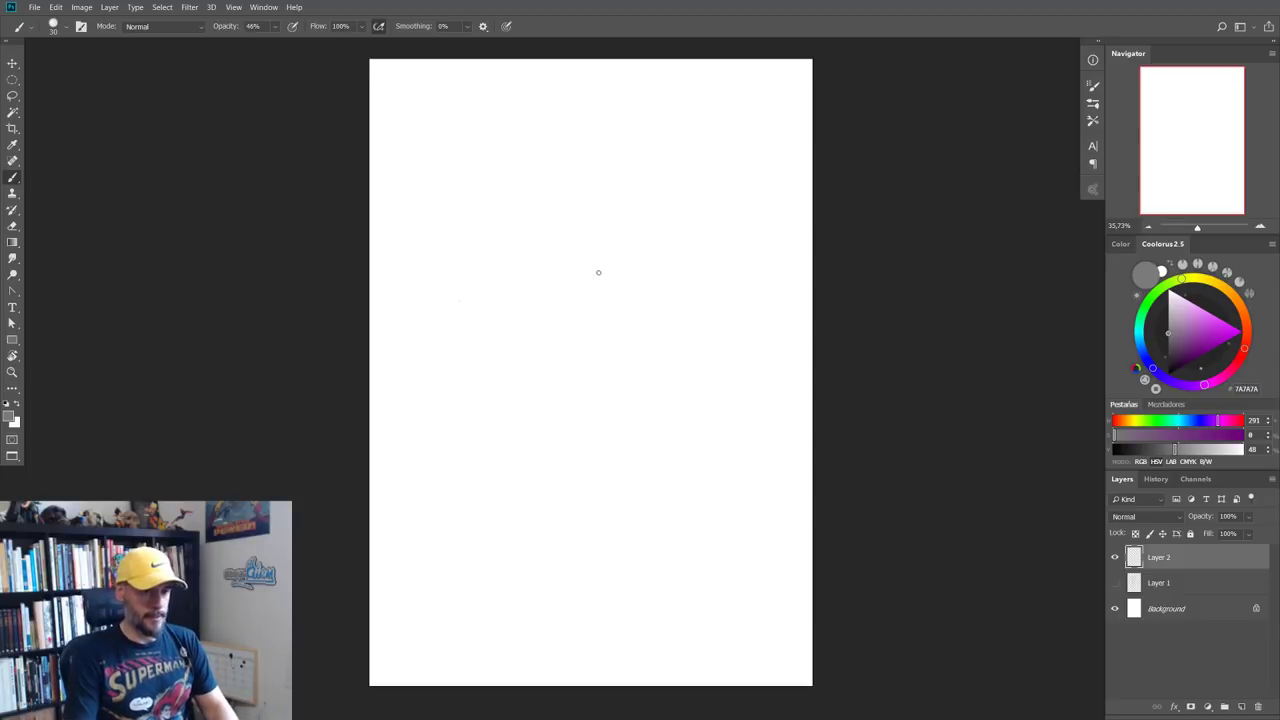
# Step: Try the head oval twice, undoing both, then outline the body sides below the head
pyautogui.moveTo(569, 249)
pyautogui.mouseDown()
pyautogui.moveTo(589, 277)
pyautogui.moveTo(586, 289)
pyautogui.moveTo(562, 284)
pyautogui.mouseUp()
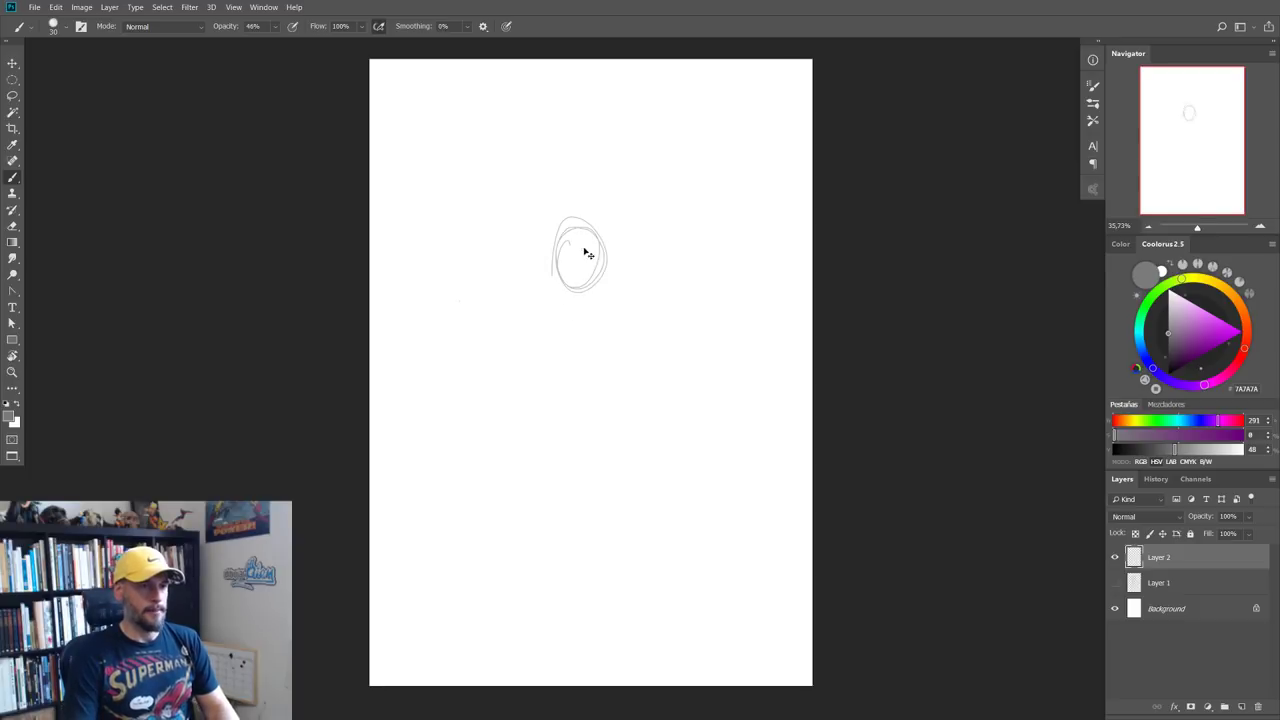
pyautogui.hotkey('ctrl', 'z')
pyautogui.hotkey('ctrl', 'z')
pyautogui.hotkey('ctrl', 'z')
pyautogui.moveTo(557, 209)
pyautogui.mouseDown()
pyautogui.moveTo(558, 253)
pyautogui.moveTo(557, 220)
pyautogui.moveTo(586, 251)
pyautogui.moveTo(603, 206)
pyautogui.moveTo(574, 237)
pyautogui.moveTo(651, 322)
pyautogui.mouseUp()
pyautogui.hotkey('ctrl', 'z')
pyautogui.hotkey('ctrl', 'z')
pyautogui.hotkey('ctrl', 'z')
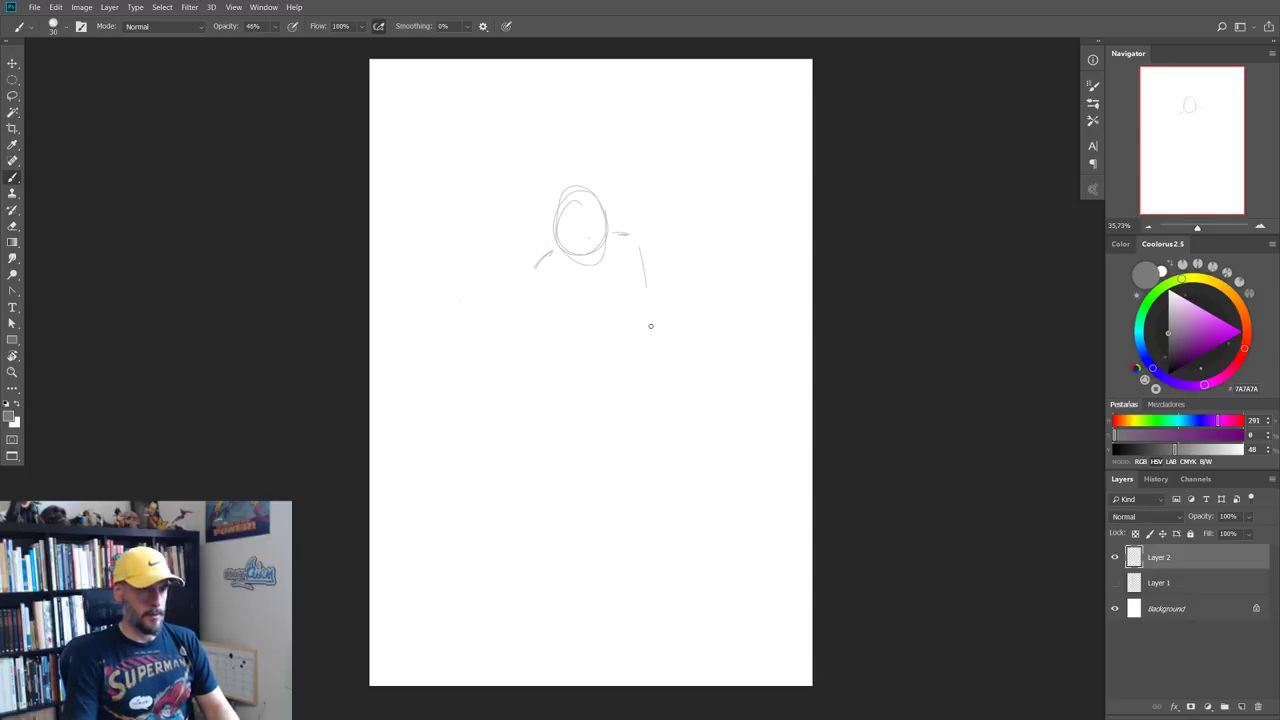
pyautogui.moveTo(639, 244); pyautogui.dragTo(650, 316)
pyautogui.moveTo(538, 270)
pyautogui.mouseDown()
pyautogui.moveTo(546, 354)
pyautogui.moveTo(543, 268)
pyautogui.moveTo(633, 241)
pyautogui.mouseUp()
pyautogui.press('e')
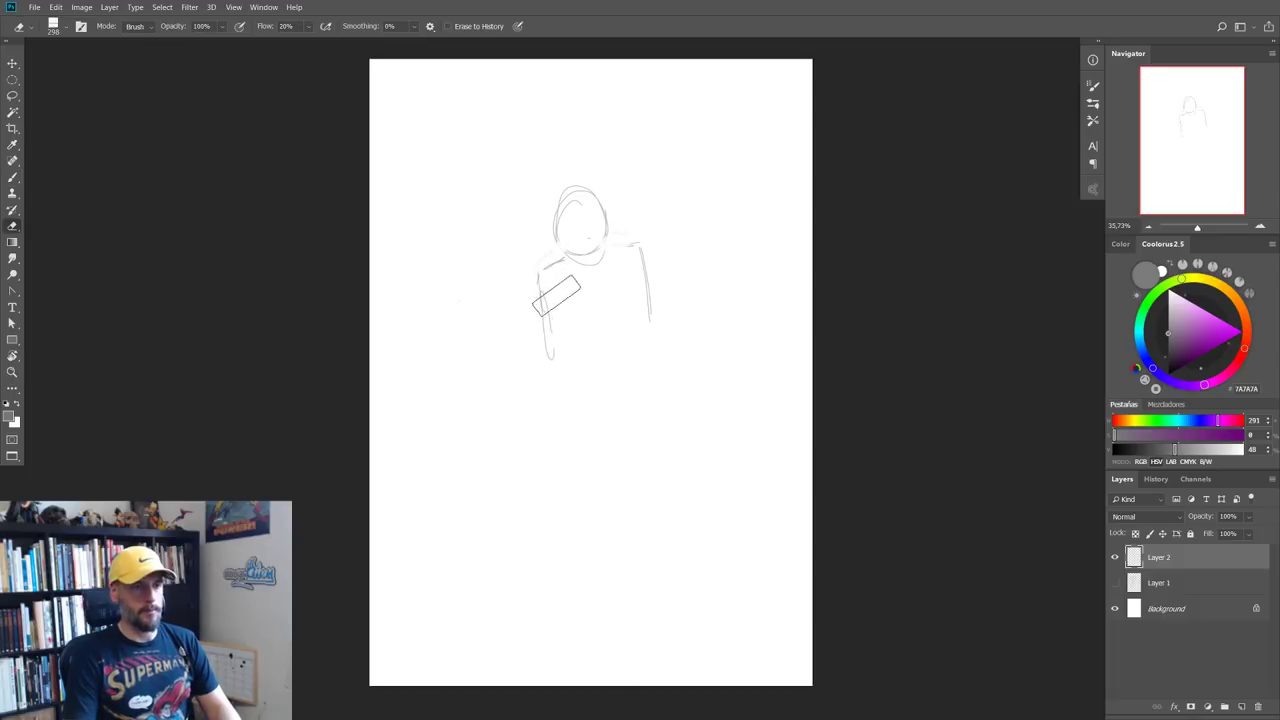
pyautogui.press('b')
# Step: Draw the torso's left and right sides with hem lines, then the folded thigh and knee
pyautogui.moveTo(548, 270); pyautogui.dragTo(563, 362)
pyautogui.moveTo(638, 258); pyautogui.dragTo(636, 370)
pyautogui.moveTo(564, 332)
pyautogui.mouseDown()
pyautogui.moveTo(548, 378)
pyautogui.moveTo(614, 378)
pyautogui.mouseUp()
pyautogui.moveTo(545, 398)
pyautogui.mouseDown()
pyautogui.moveTo(624, 389)
pyautogui.moveTo(636, 370)
pyautogui.mouseUp()
pyautogui.moveTo(644, 322)
pyautogui.mouseDown()
pyautogui.moveTo(636, 372)
pyautogui.moveTo(492, 452)
pyautogui.moveTo(628, 405)
pyautogui.moveTo(578, 440)
pyautogui.mouseUp()
pyautogui.moveTo(560, 448)
pyautogui.mouseDown()
pyautogui.moveTo(498, 462)
pyautogui.moveTo(496, 484)
pyautogui.mouseUp()
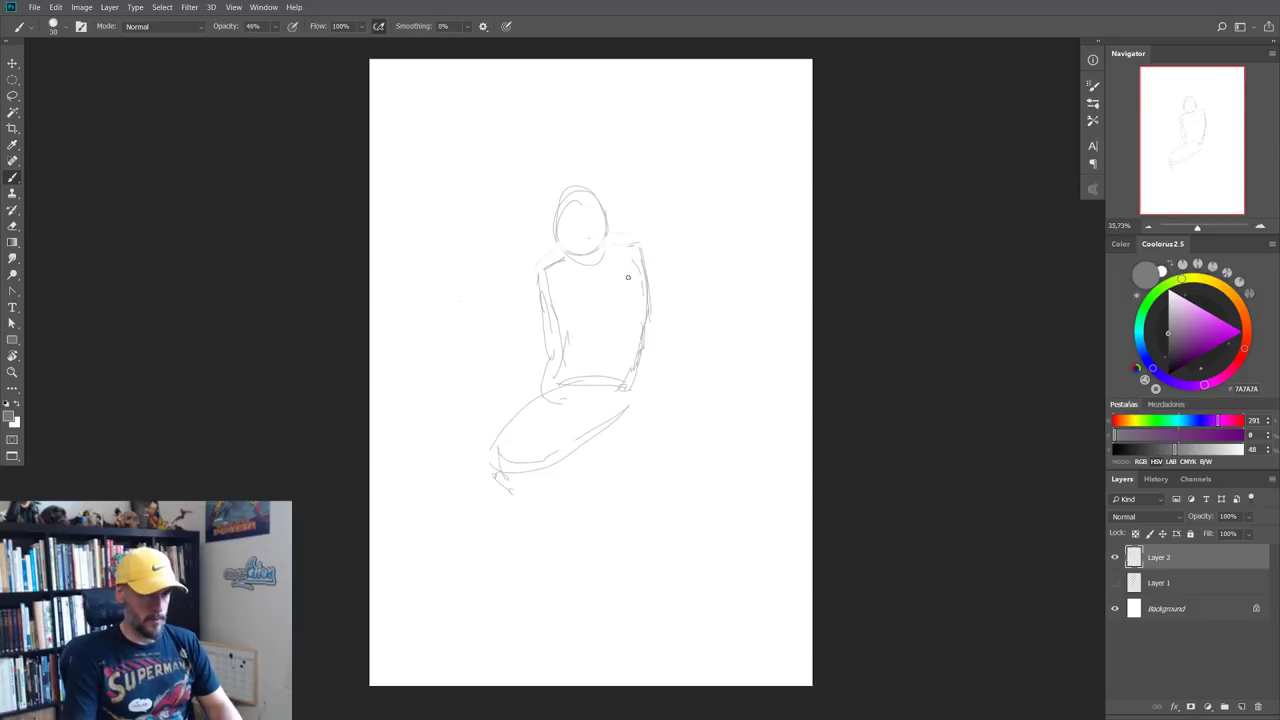
# Step: Sketch the right shoulder, upper arm and forearm reaching down to the hand
pyautogui.moveTo(627, 246); pyautogui.dragTo(660, 286)
pyautogui.moveTo(634, 262); pyautogui.dragTo(666, 321)
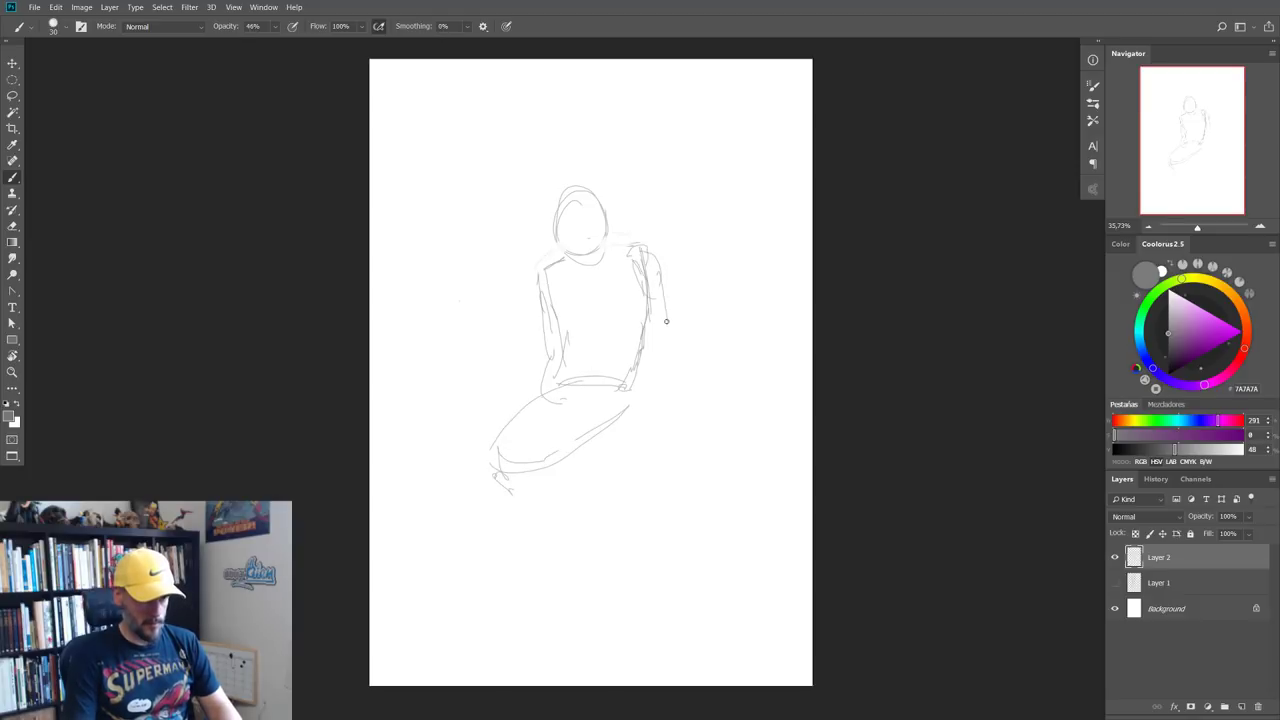
pyautogui.moveTo(658, 274)
pyautogui.mouseDown()
pyautogui.moveTo(652, 340)
pyautogui.moveTo(678, 376)
pyautogui.moveTo(678, 406)
pyautogui.mouseUp()
pyautogui.moveTo(648, 318); pyautogui.dragTo(673, 402)
pyautogui.moveTo(663, 312)
pyautogui.mouseDown()
pyautogui.moveTo(655, 268)
pyautogui.moveTo(633, 248)
pyautogui.mouseUp()
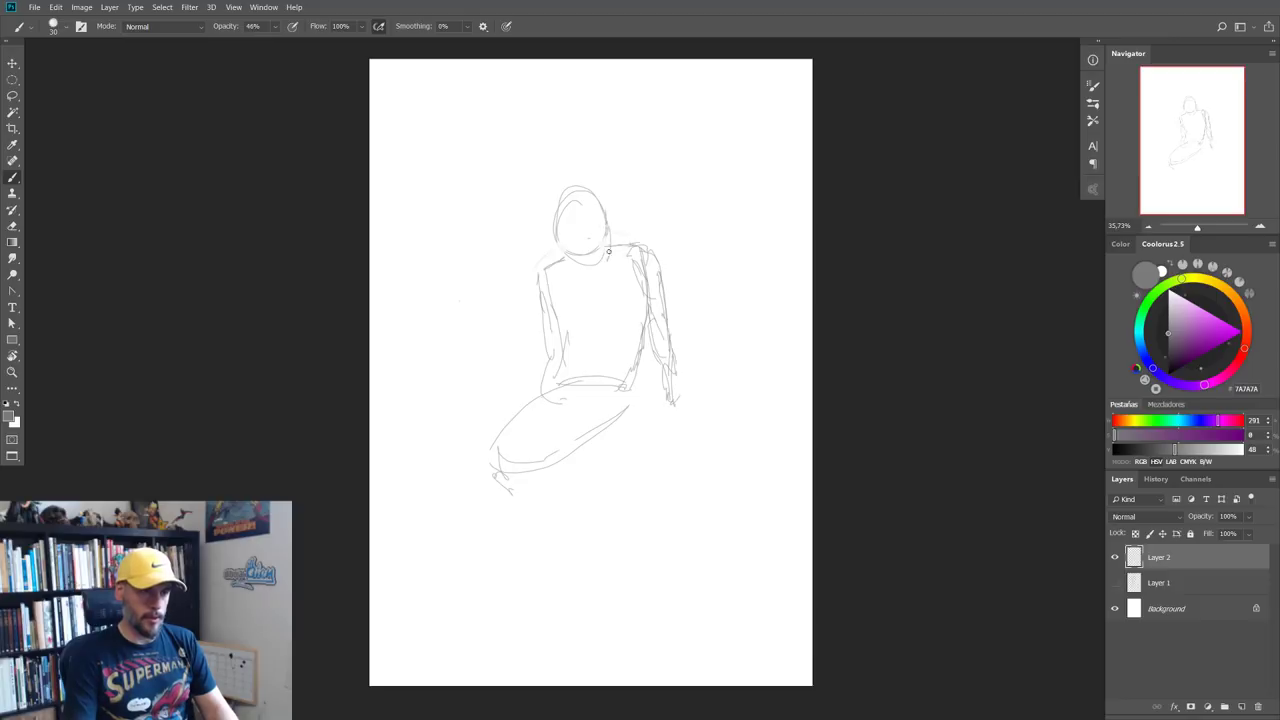
# Step: Refine the head and jaw, add fingers to the right hand, and draw the lower leg to the foot
pyautogui.moveTo(598, 190); pyautogui.dragTo(608, 259)
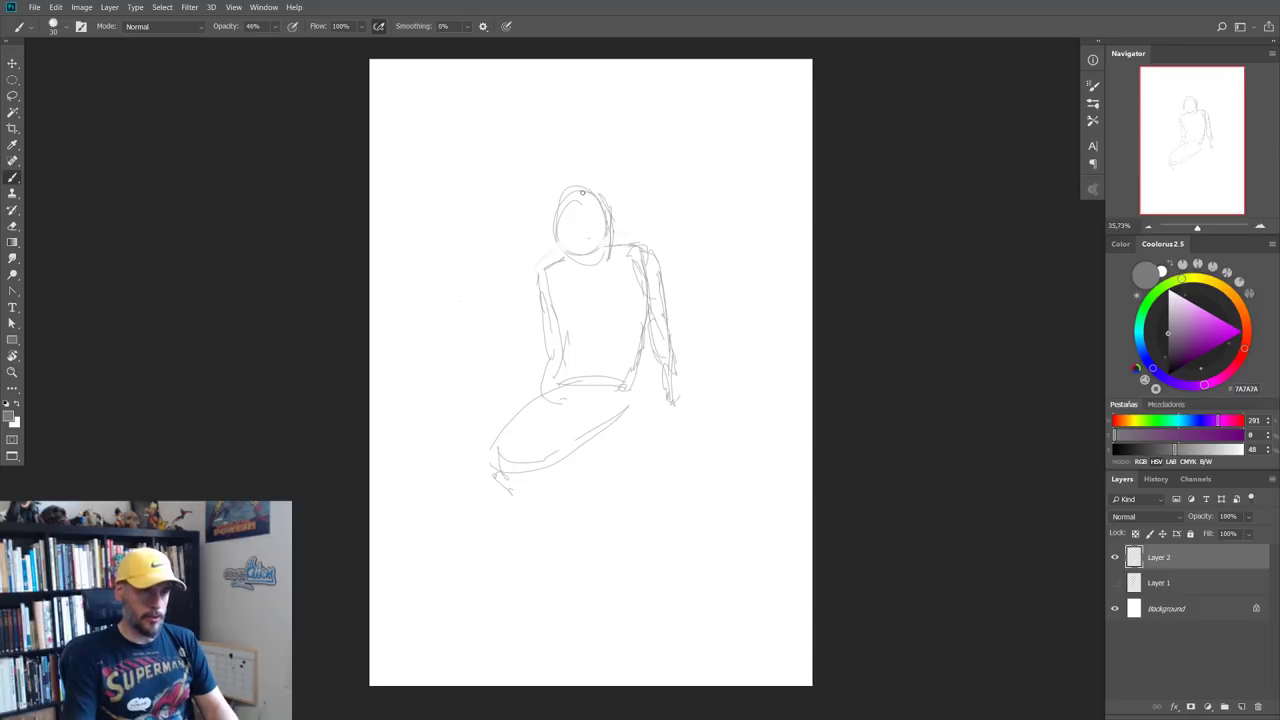
pyautogui.moveTo(550, 230)
pyautogui.mouseDown()
pyautogui.moveTo(566, 198)
pyautogui.moveTo(570, 260)
pyautogui.moveTo(605, 262)
pyautogui.mouseUp()
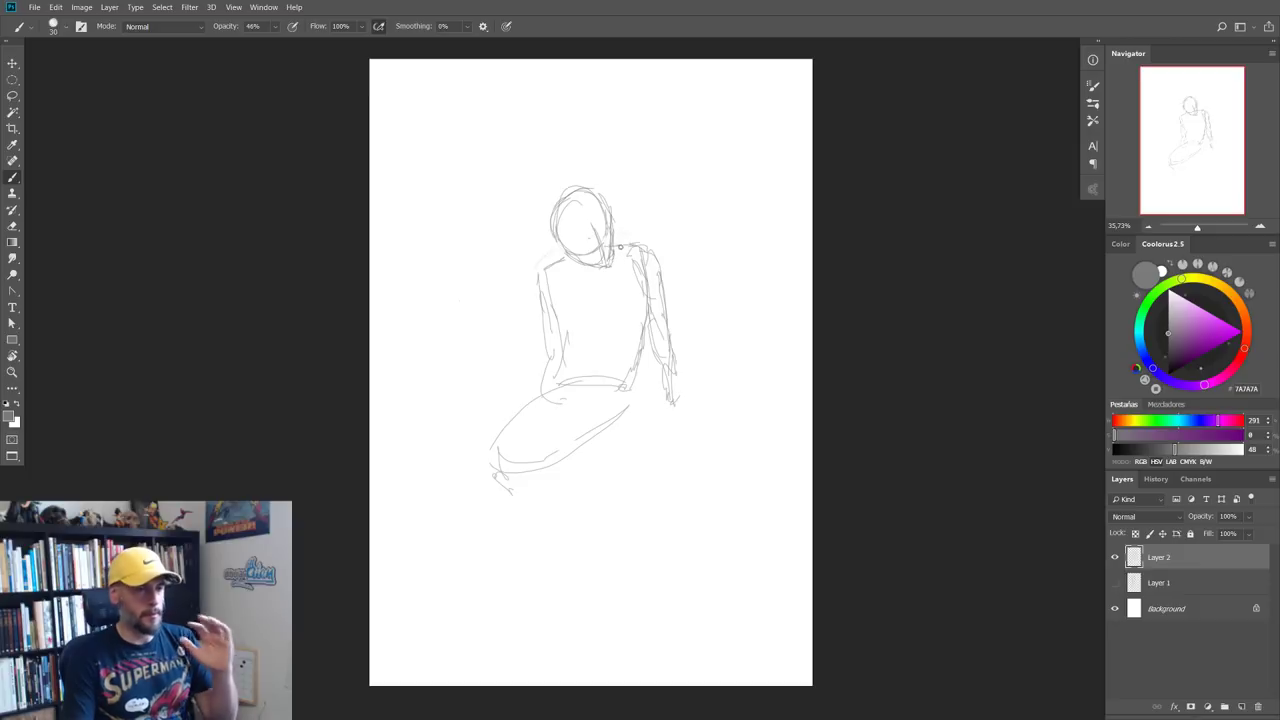
pyautogui.moveTo(654, 346); pyautogui.dragTo(666, 412)
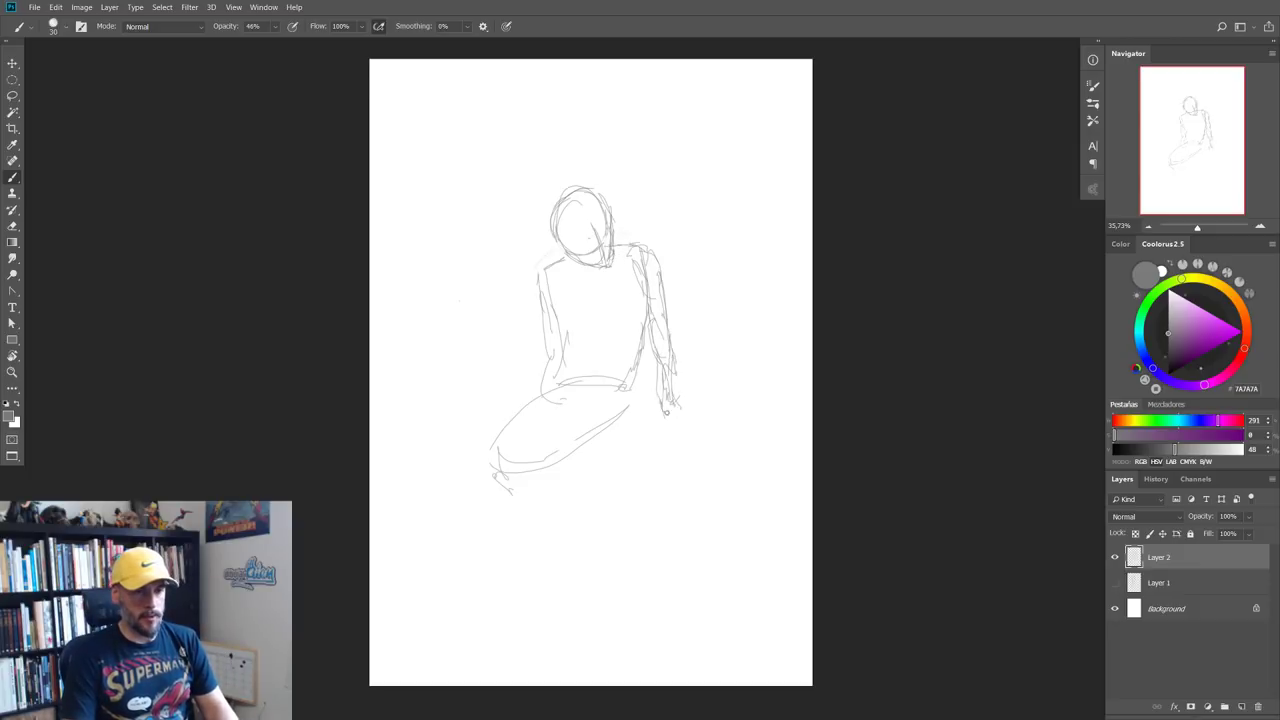
pyautogui.moveTo(670, 414); pyautogui.dragTo(684, 418)
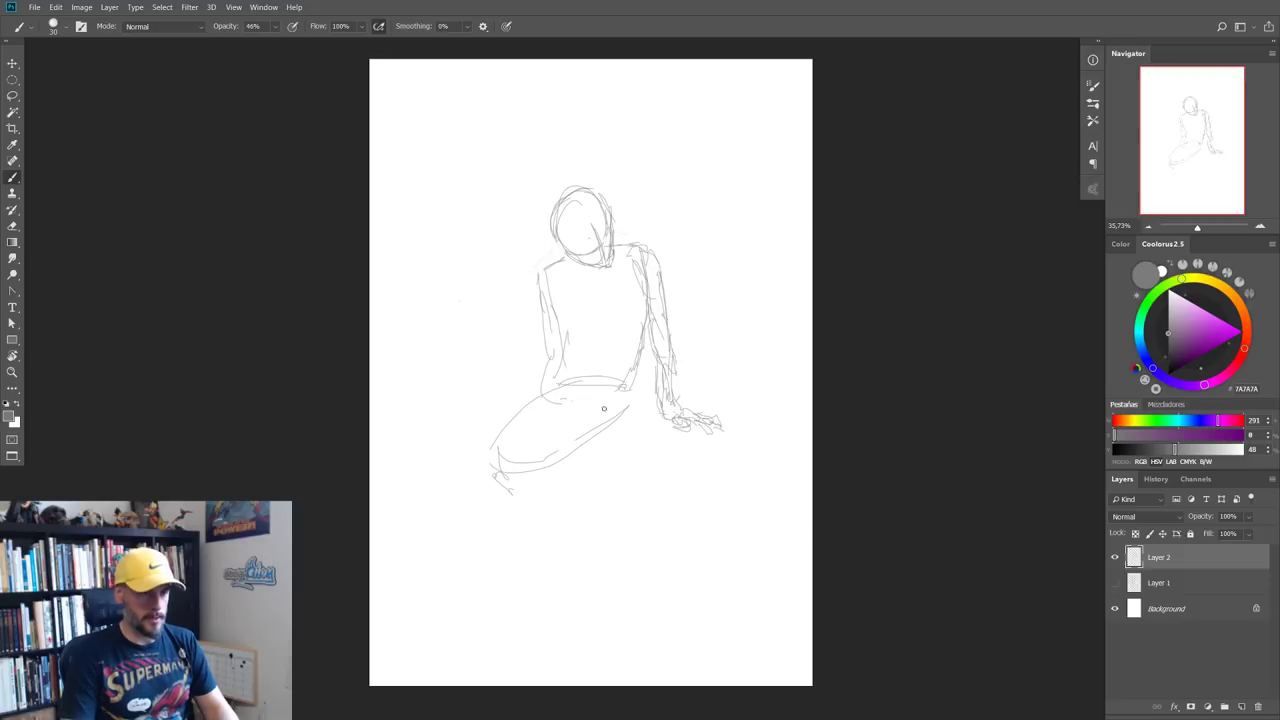
pyautogui.moveTo(623, 428)
pyautogui.mouseDown()
pyautogui.moveTo(478, 478)
pyautogui.moveTo(512, 490)
pyautogui.moveTo(520, 530)
pyautogui.mouseUp()
pyautogui.moveTo(512, 472)
pyautogui.mouseDown()
pyautogui.moveTo(538, 562)
pyautogui.moveTo(560, 574)
pyautogui.moveTo(548, 588)
pyautogui.moveTo(566, 588)
pyautogui.moveTo(518, 626)
pyautogui.moveTo(564, 594)
pyautogui.moveTo(541, 608)
pyautogui.mouseUp()
# Step: Undo a stray knee stroke, darken the thigh underside, and sketch the second lower leg
pyautogui.moveTo(491, 482); pyautogui.dragTo(506, 455)
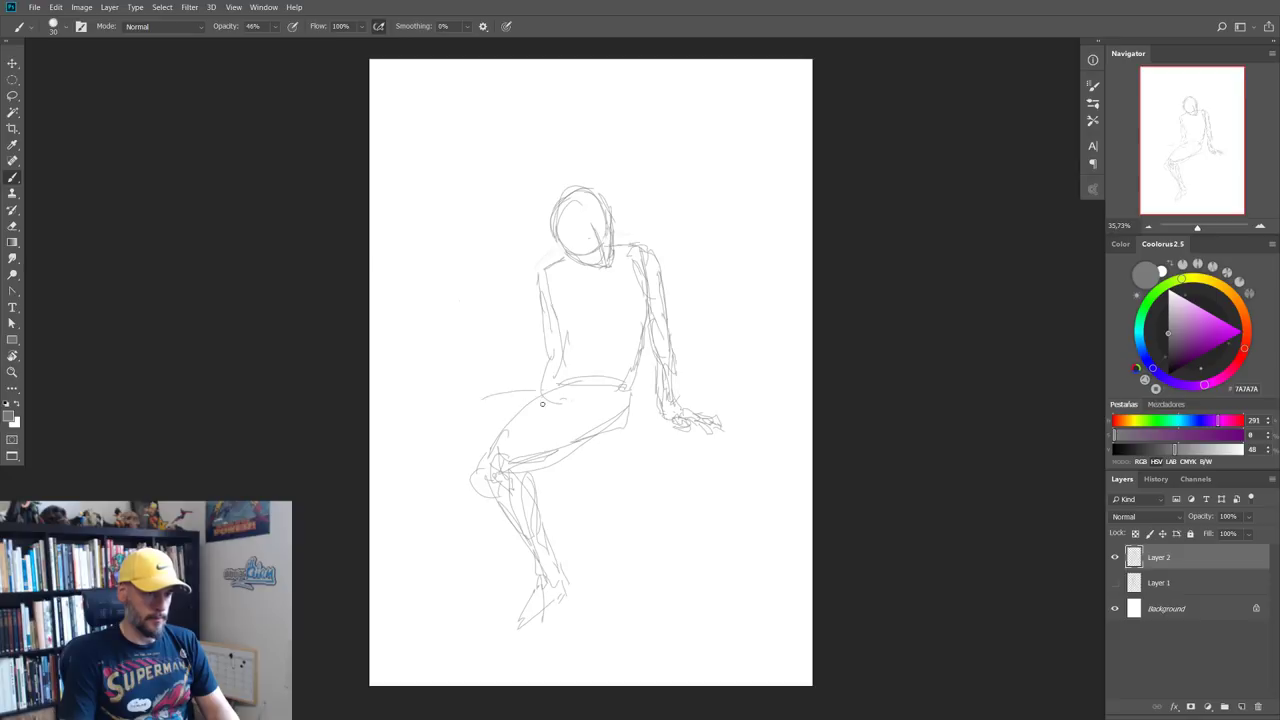
pyautogui.hotkey('ctrl', 'z')
pyautogui.moveTo(538, 451); pyautogui.dragTo(610, 424)
pyautogui.moveTo(590, 434); pyautogui.dragTo(536, 452)
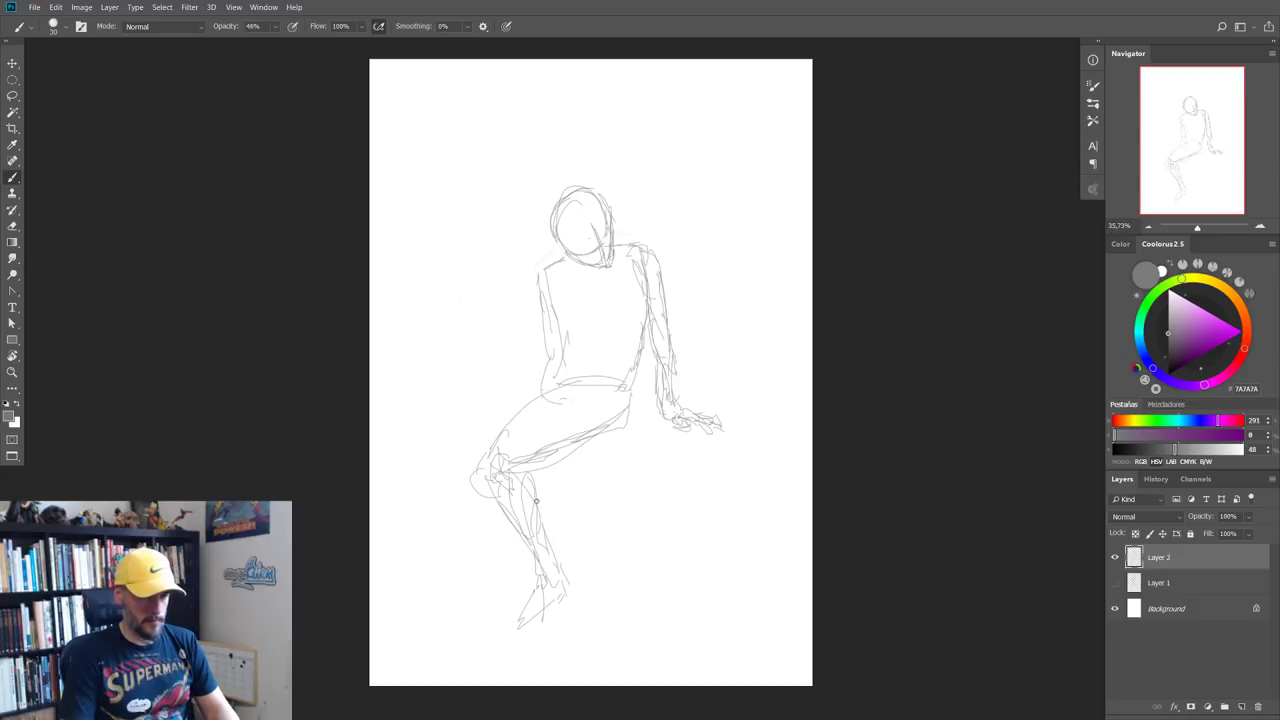
pyautogui.moveTo(487, 494)
pyautogui.mouseDown()
pyautogui.moveTo(516, 533)
pyautogui.moveTo(588, 544)
pyautogui.moveTo(628, 607)
pyautogui.mouseUp()
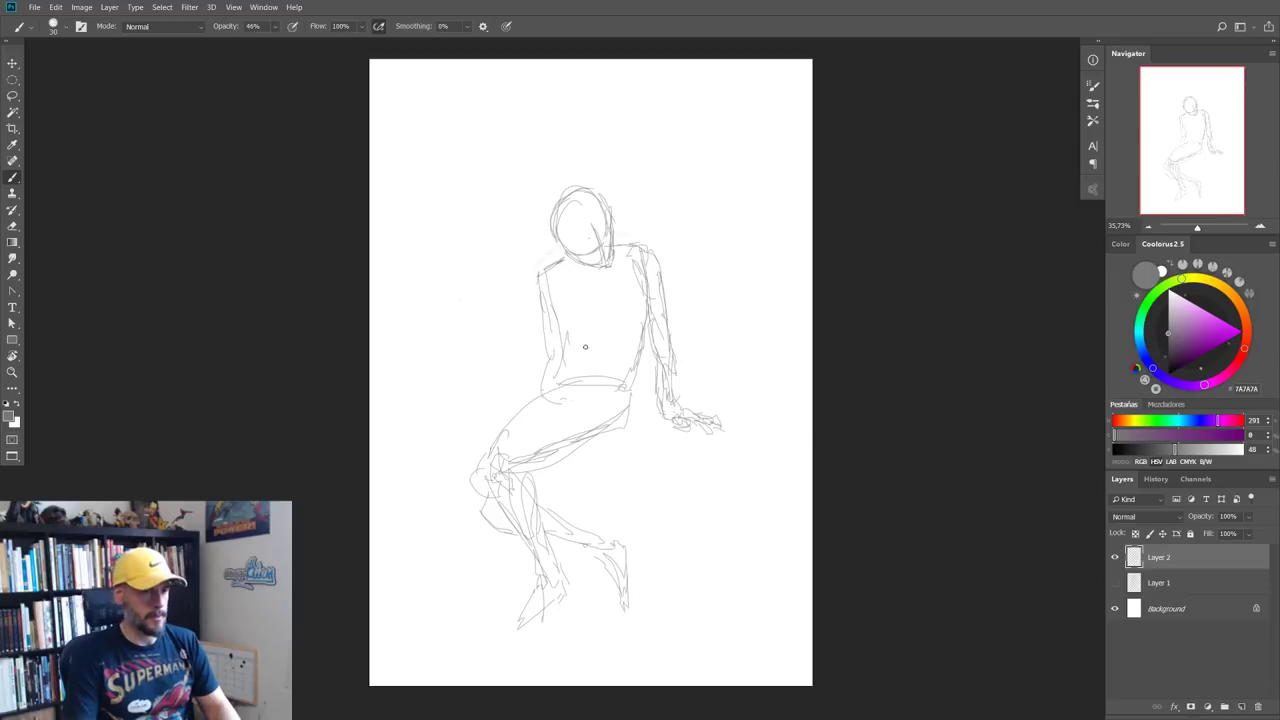
pyautogui.scroll(-1, 570, 330)
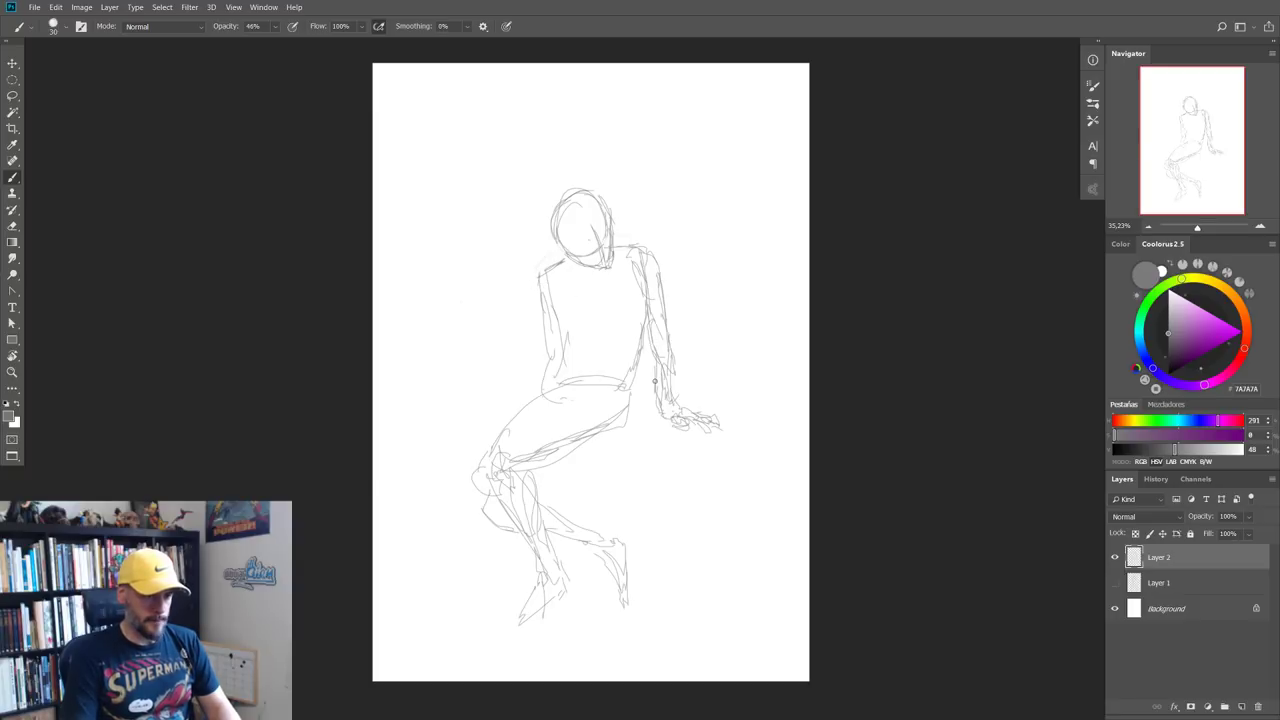
# Step: Darken the right arm and sketch the left arm raised beside the torso with its hand
pyautogui.moveTo(650, 340); pyautogui.dragTo(656, 390)
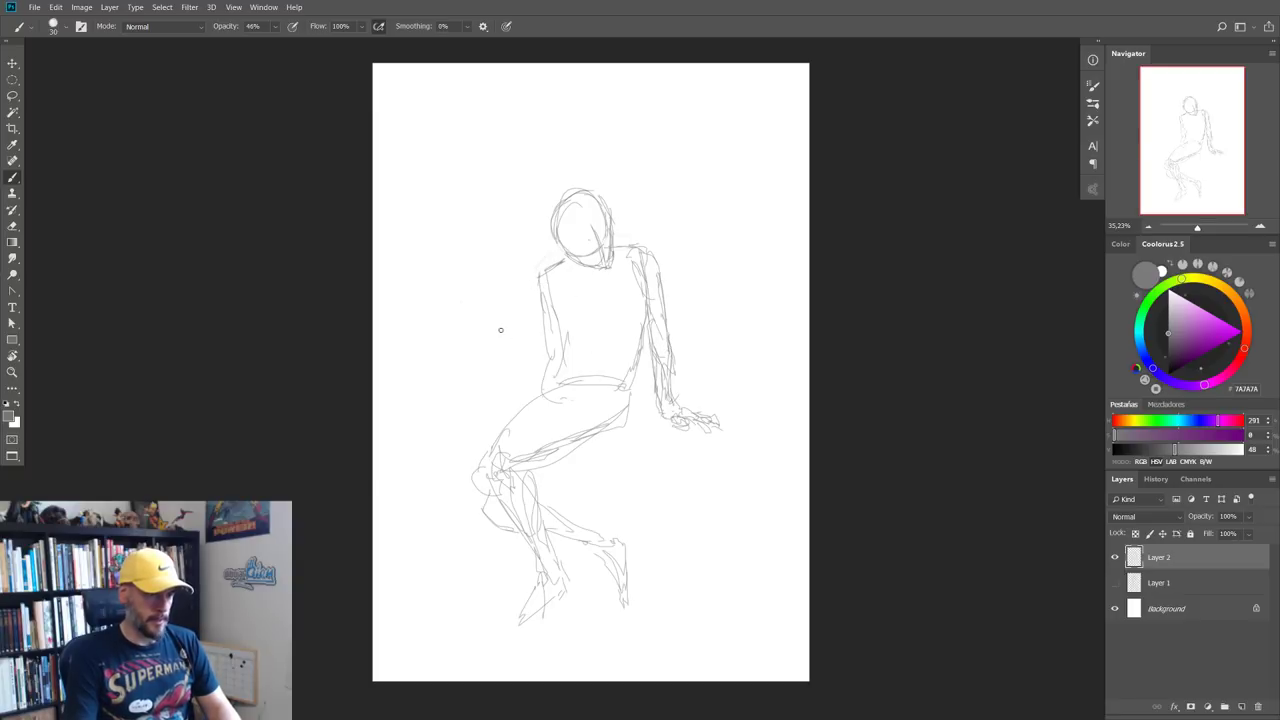
pyautogui.moveTo(490, 300)
pyautogui.mouseDown()
pyautogui.moveTo(497, 278)
pyautogui.moveTo(512, 308)
pyautogui.moveTo(480, 265)
pyautogui.moveTo(515, 298)
pyautogui.moveTo(534, 363)
pyautogui.mouseUp()
pyautogui.moveTo(528, 306); pyautogui.dragTo(534, 350)
pyautogui.moveTo(532, 278); pyautogui.dragTo(529, 366)
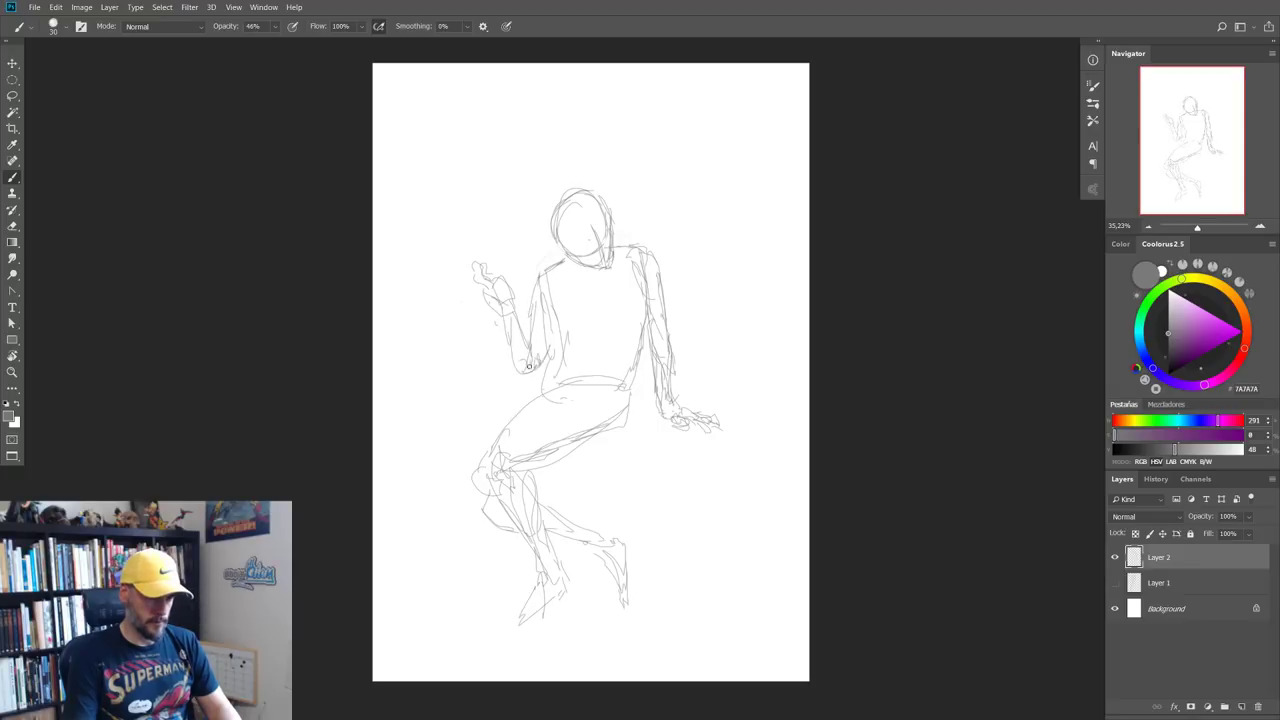
# Step: Erase the raised arm and redraw the left arm hanging down the torso
pyautogui.press('e')
pyautogui.moveTo(478, 272); pyautogui.dragTo(528, 366)
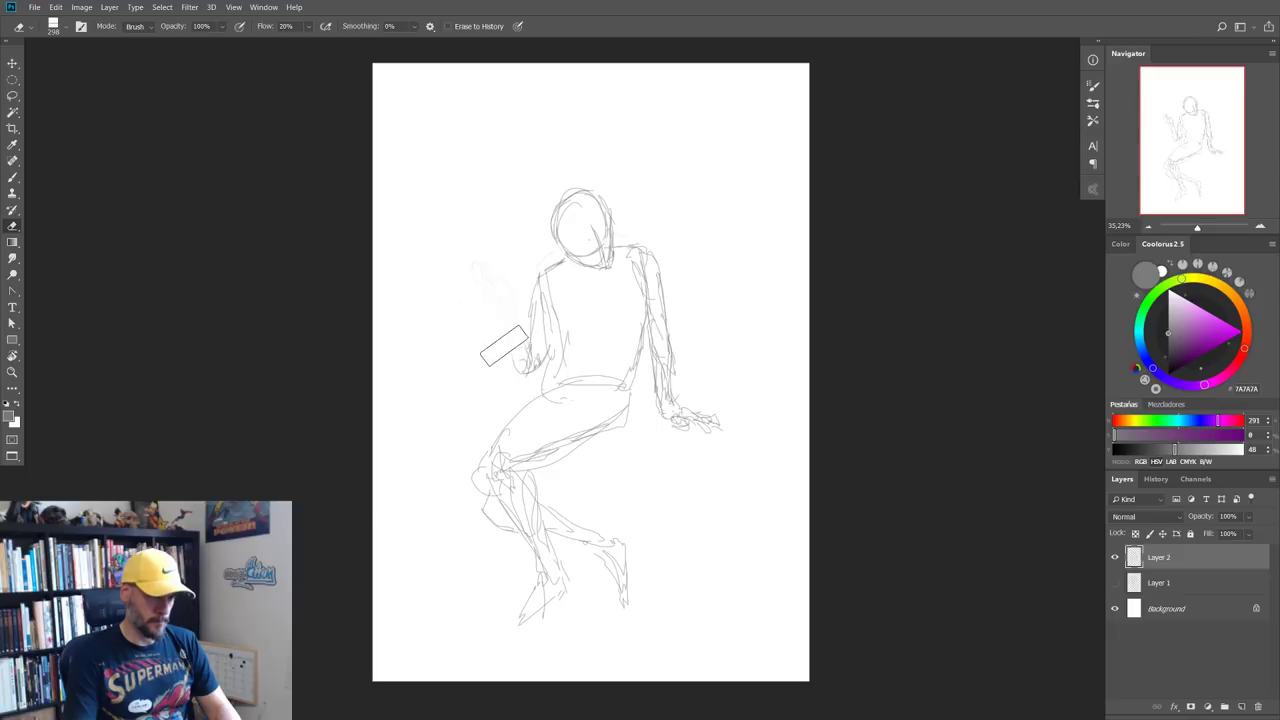
pyautogui.press('b')
pyautogui.moveTo(533, 294); pyautogui.dragTo(539, 376)
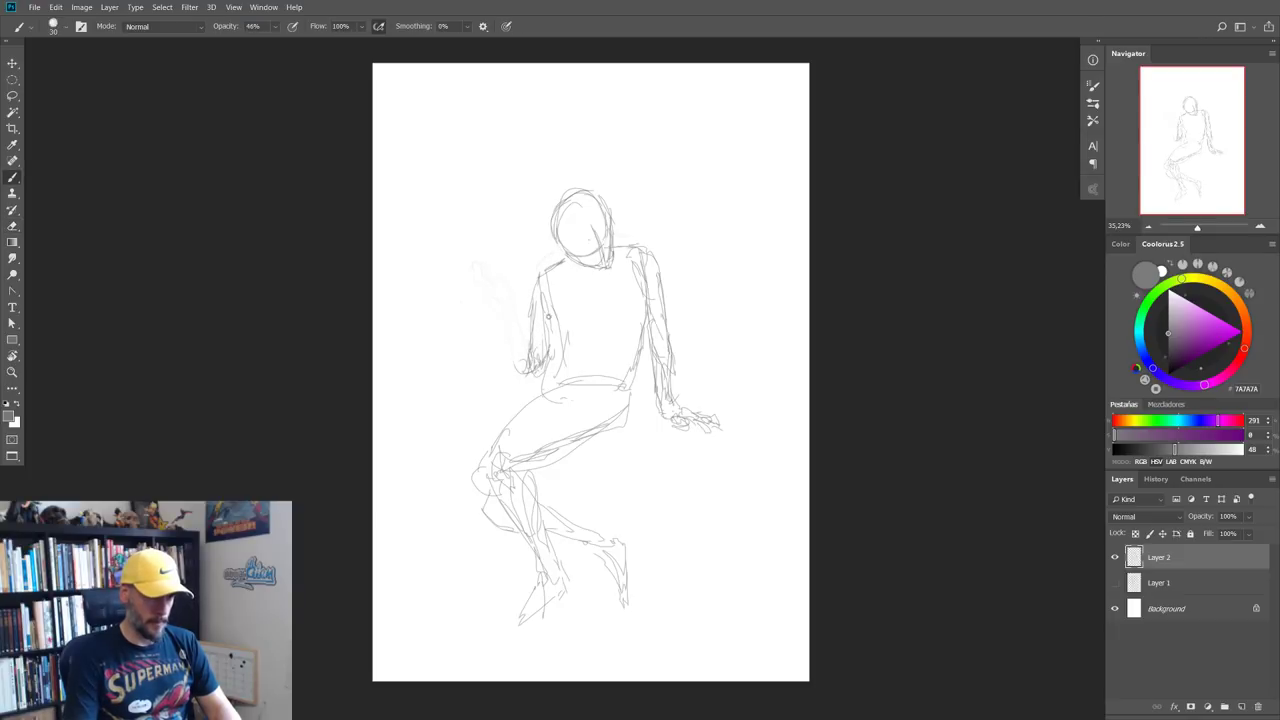
# Step: Darken both torso sides and the right hip, then lasso-select the head
pyautogui.moveTo(644, 288); pyautogui.dragTo(634, 362)
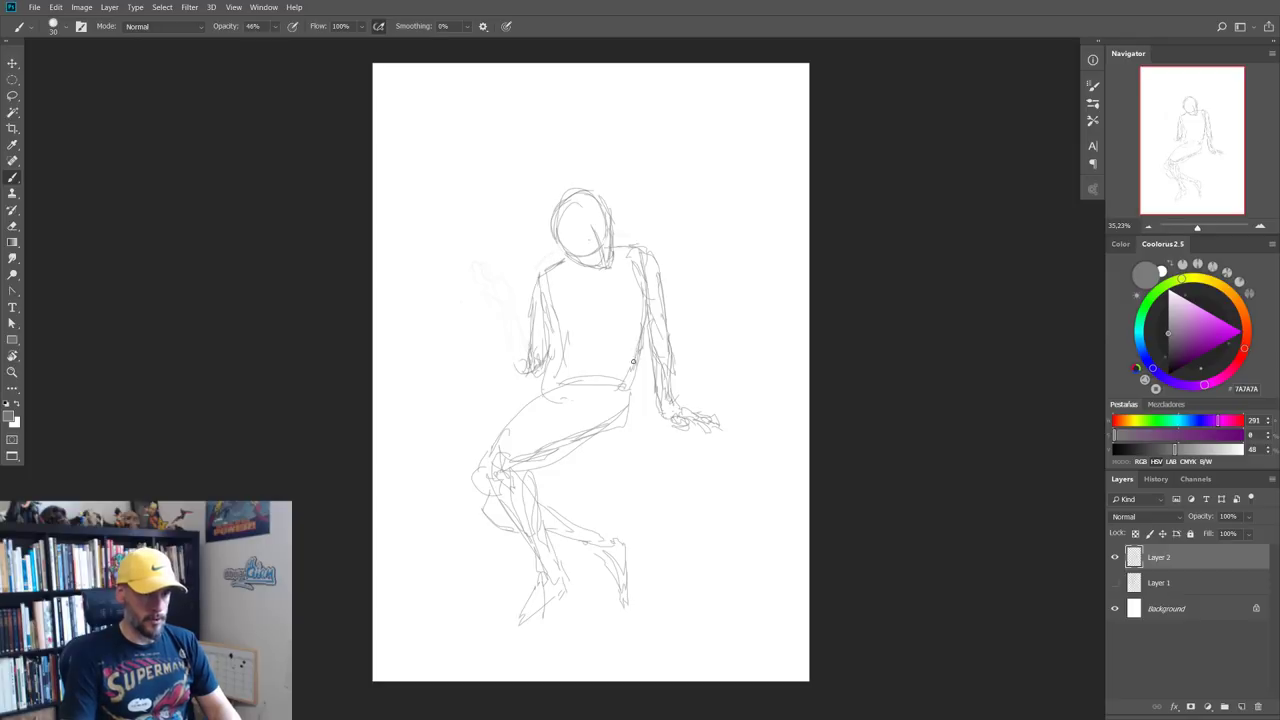
pyautogui.moveTo(638, 312)
pyautogui.mouseDown()
pyautogui.moveTo(638, 404)
pyautogui.moveTo(626, 428)
pyautogui.moveTo(586, 442)
pyautogui.mouseUp()
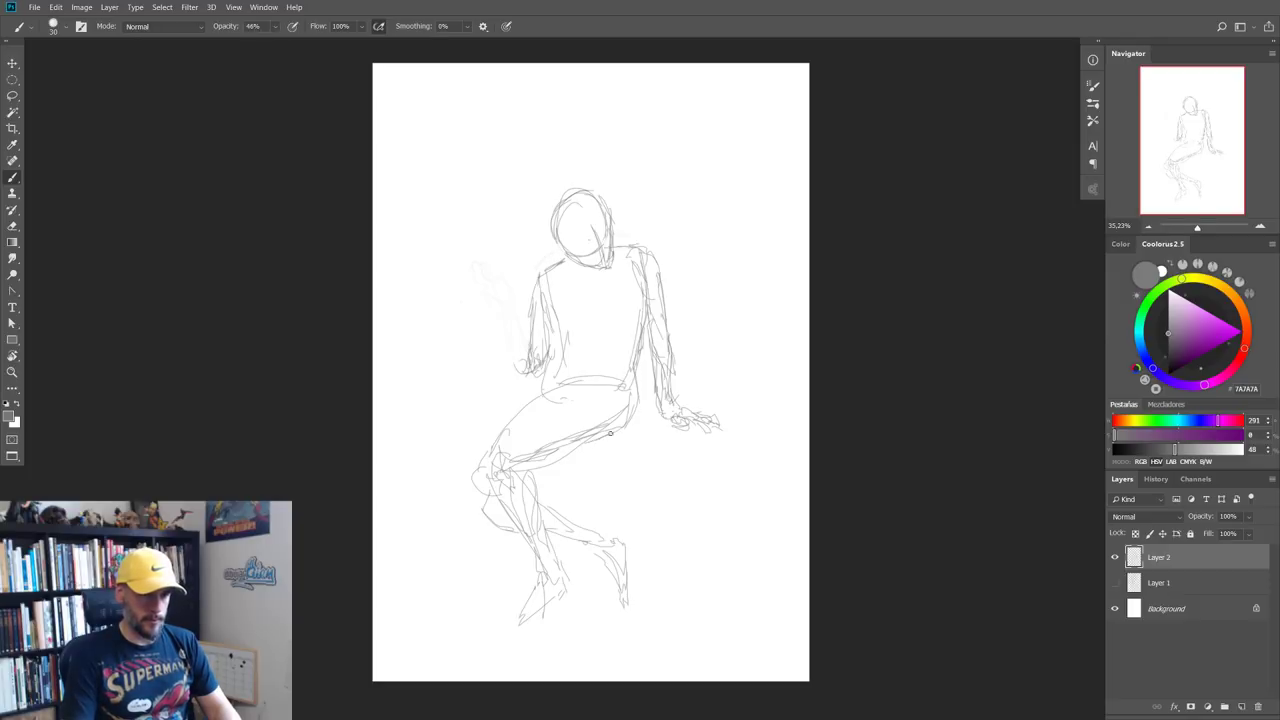
pyautogui.moveTo(640, 384); pyautogui.dragTo(610, 434)
pyautogui.moveTo(636, 388); pyautogui.dragTo(628, 356)
pyautogui.moveTo(642, 296); pyautogui.dragTo(630, 370)
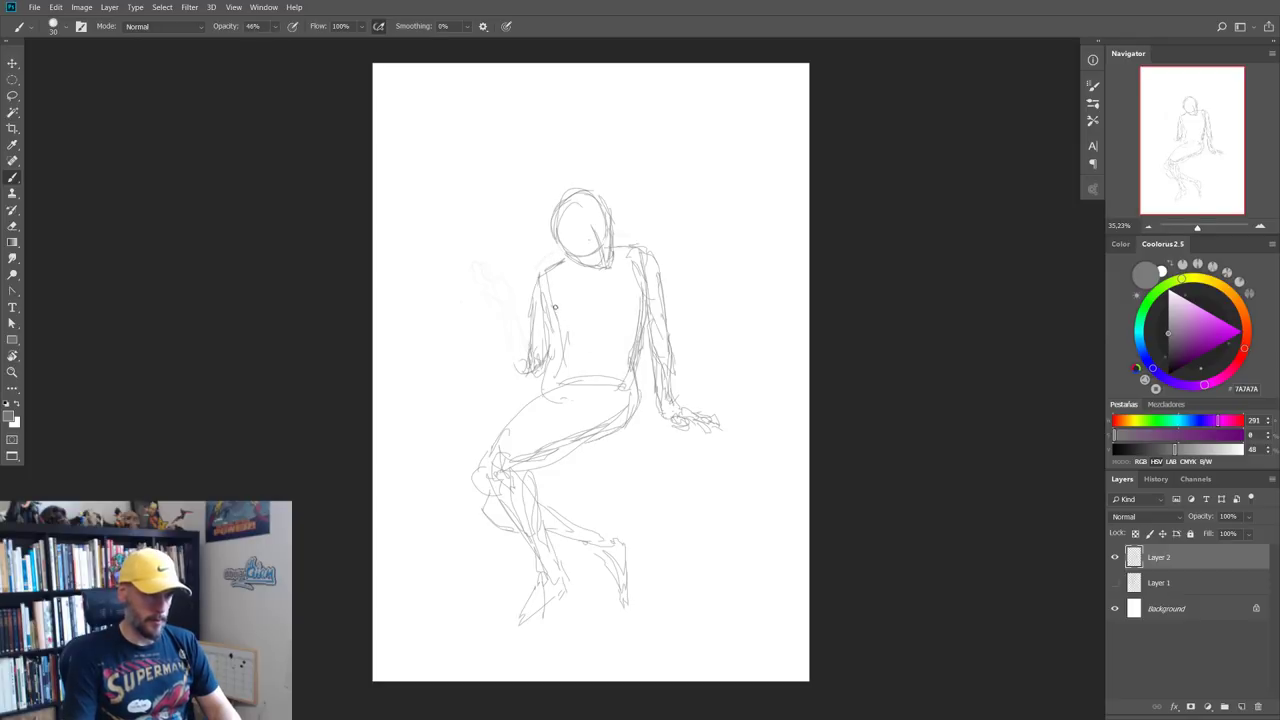
pyautogui.moveTo(555, 307)
pyautogui.mouseDown()
pyautogui.moveTo(562, 343)
pyautogui.moveTo(536, 398)
pyautogui.moveTo(552, 365)
pyautogui.mouseUp()
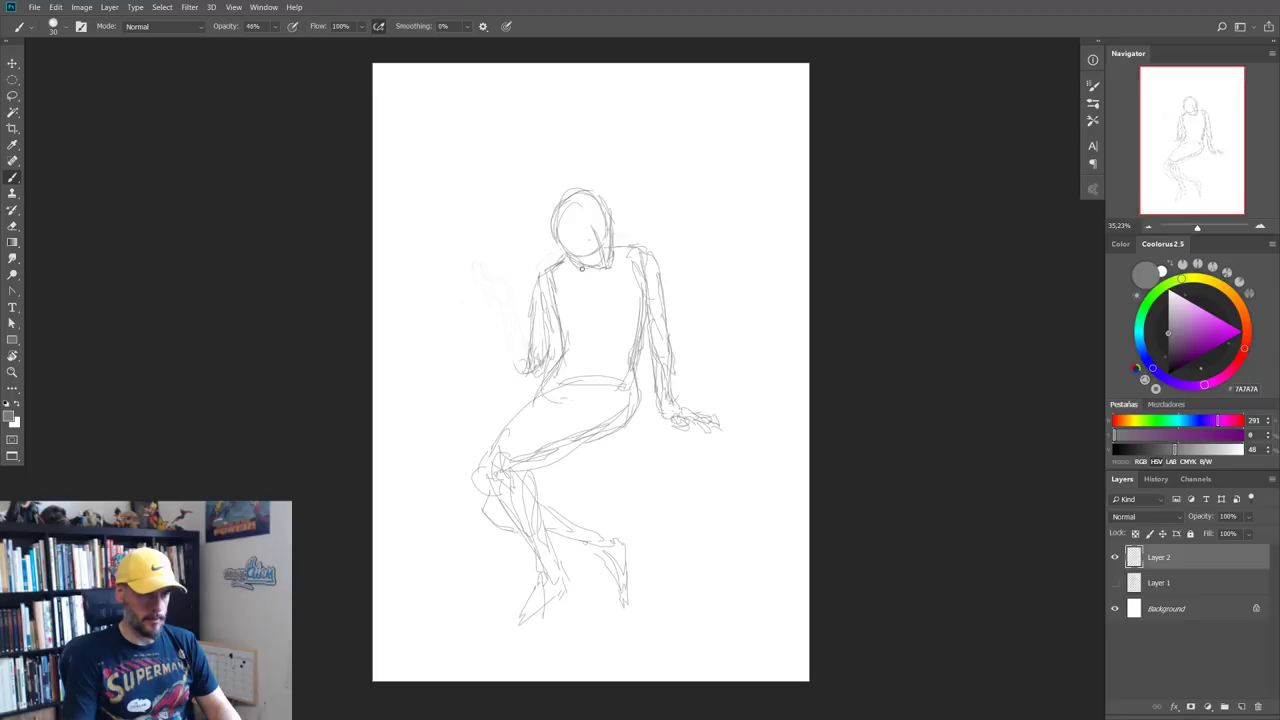
pyautogui.press('l')
pyautogui.moveTo(576, 268)
pyautogui.mouseDown()
pyautogui.moveTo(619, 246)
pyautogui.moveTo(592, 284)
pyautogui.moveTo(606, 256)
pyautogui.mouseUp()
# Step: Settle the selected head lower onto the shoulders and clear the selection
pyautogui.press('v')
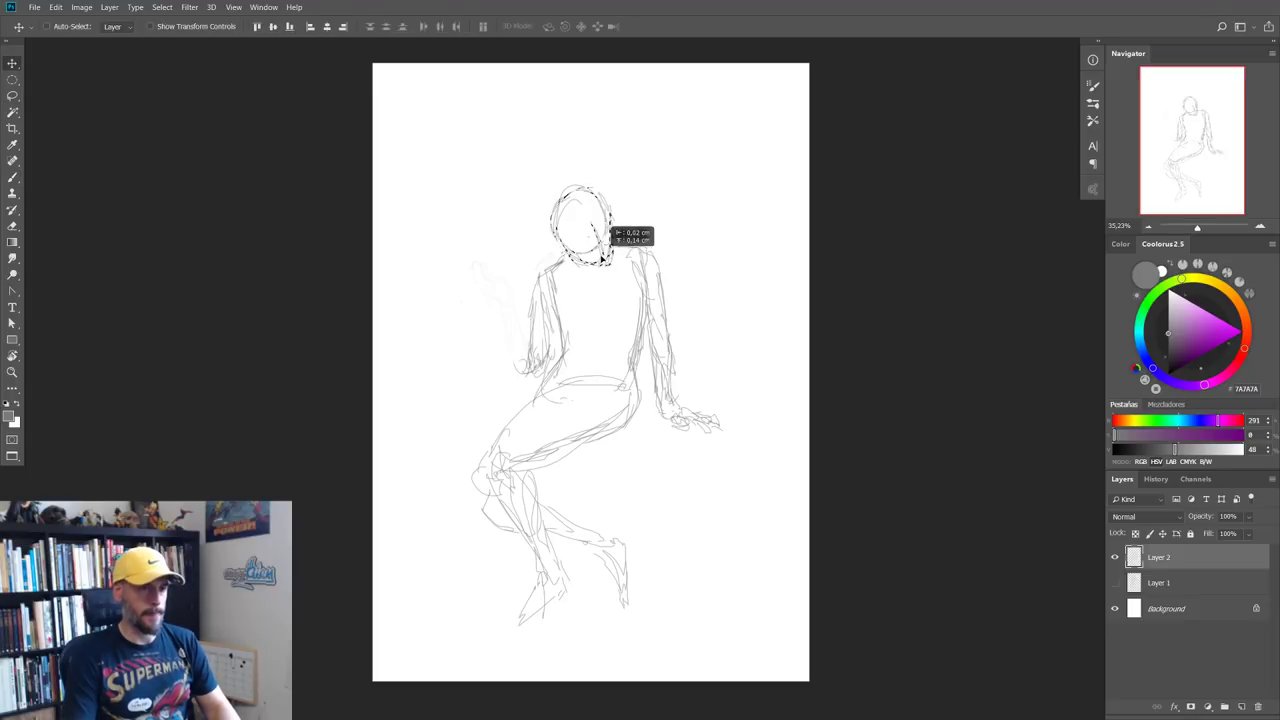
pyautogui.hotkey('ctrl', 'd')
pyautogui.press('b')
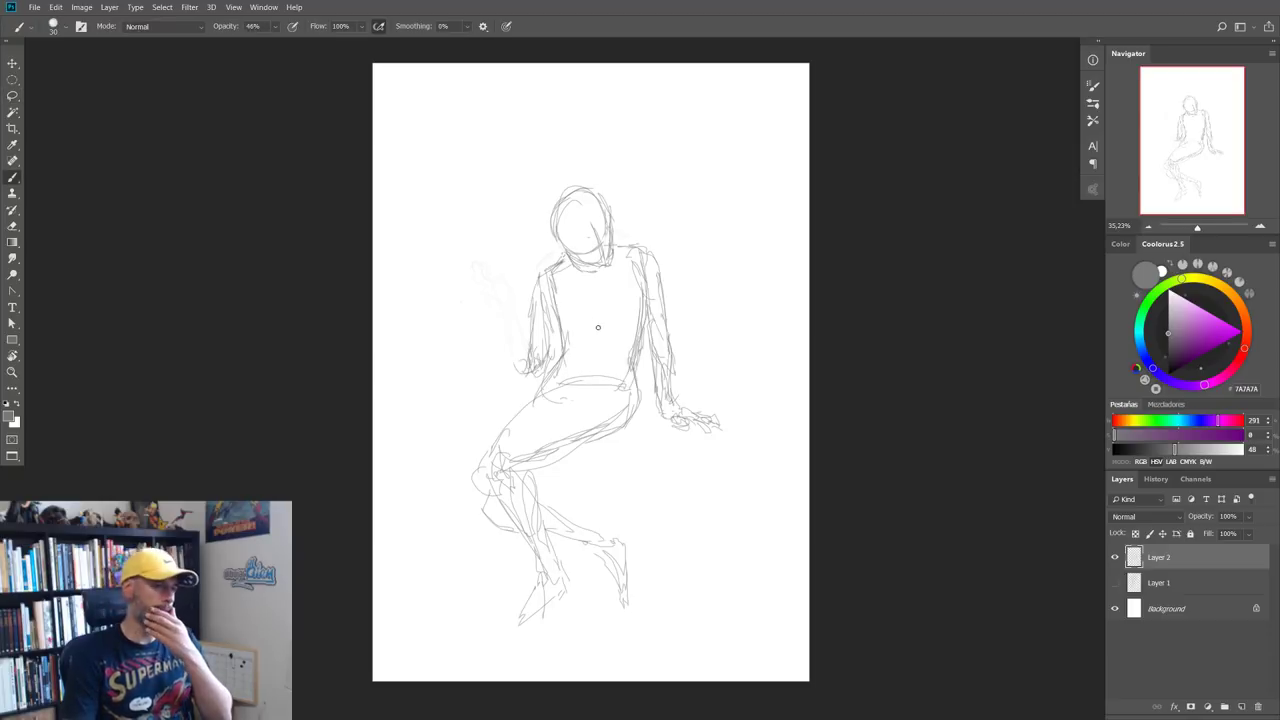
# Step: Sketch a test horizontal line at hip level across the canvas, then undo it
pyautogui.moveTo(449, 366); pyautogui.dragTo(528, 362)
pyautogui.moveTo(692, 352); pyautogui.dragTo(806, 346)
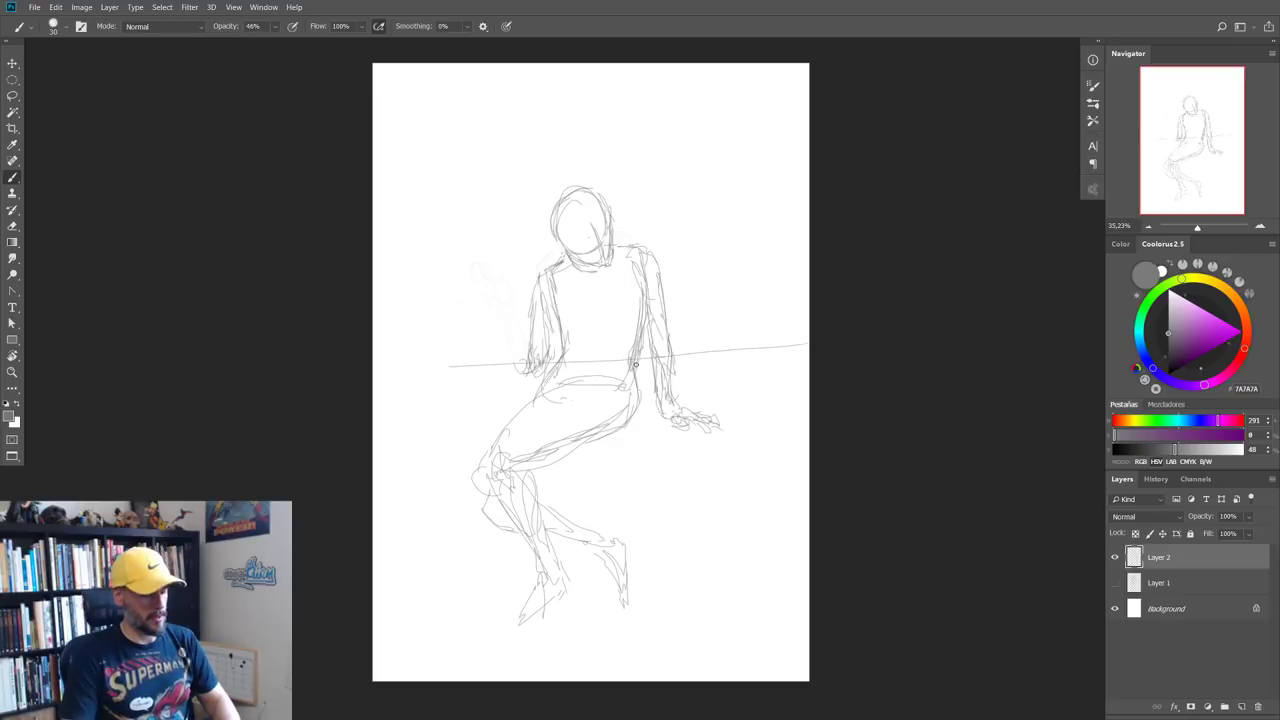
pyautogui.hotkey('ctrl', 'z')
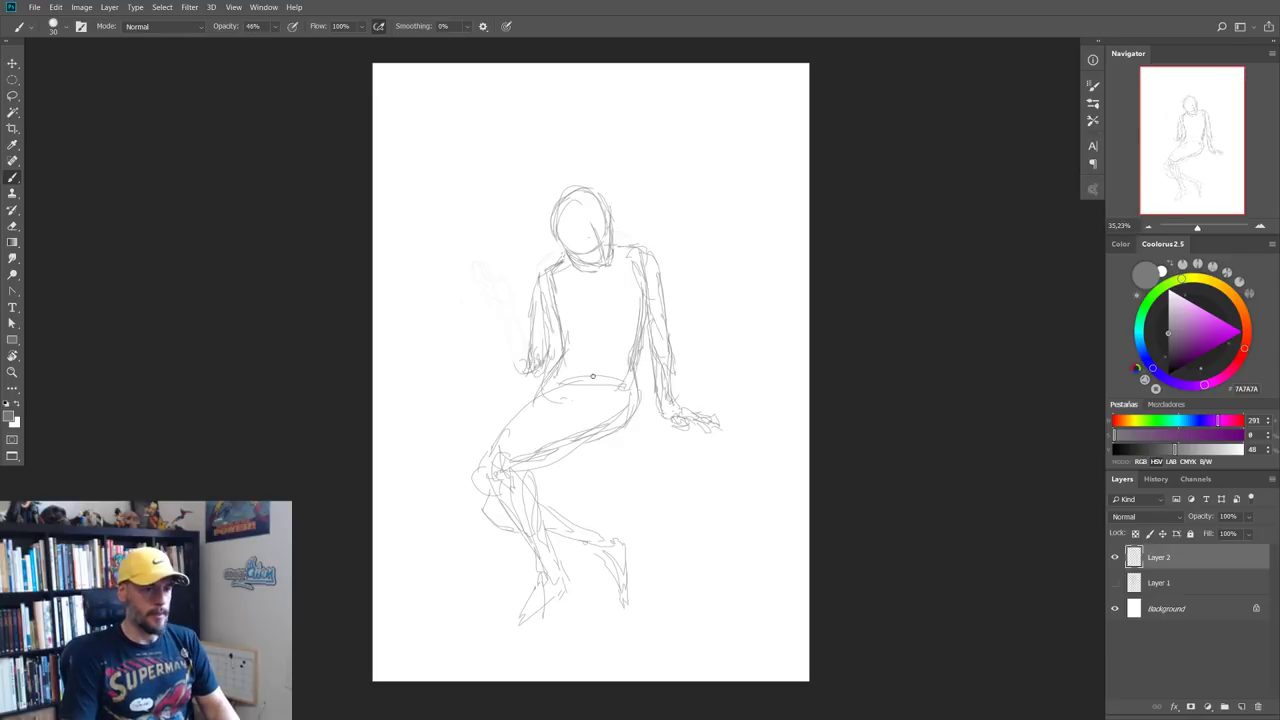
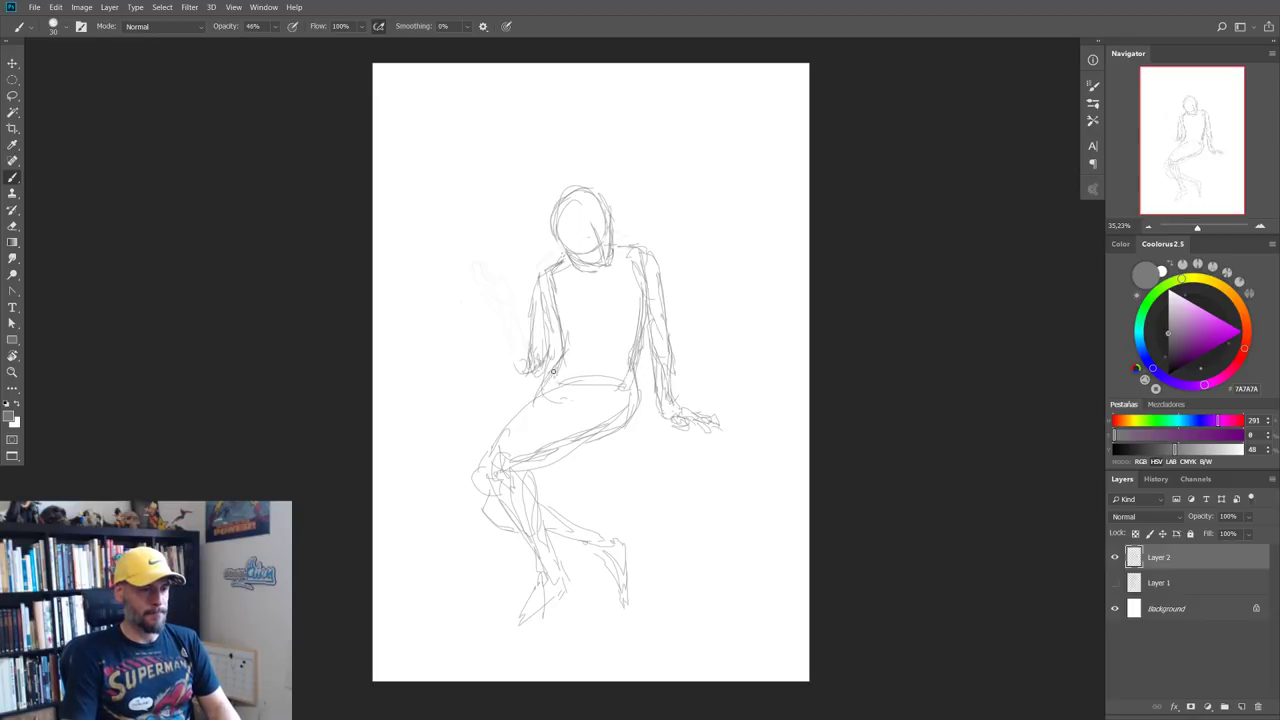
# Step: Stroke across the seated figure's waist, hide Layer 2, and add empty Layer 3
pyautogui.moveTo(556, 379); pyautogui.dragTo(623, 377)
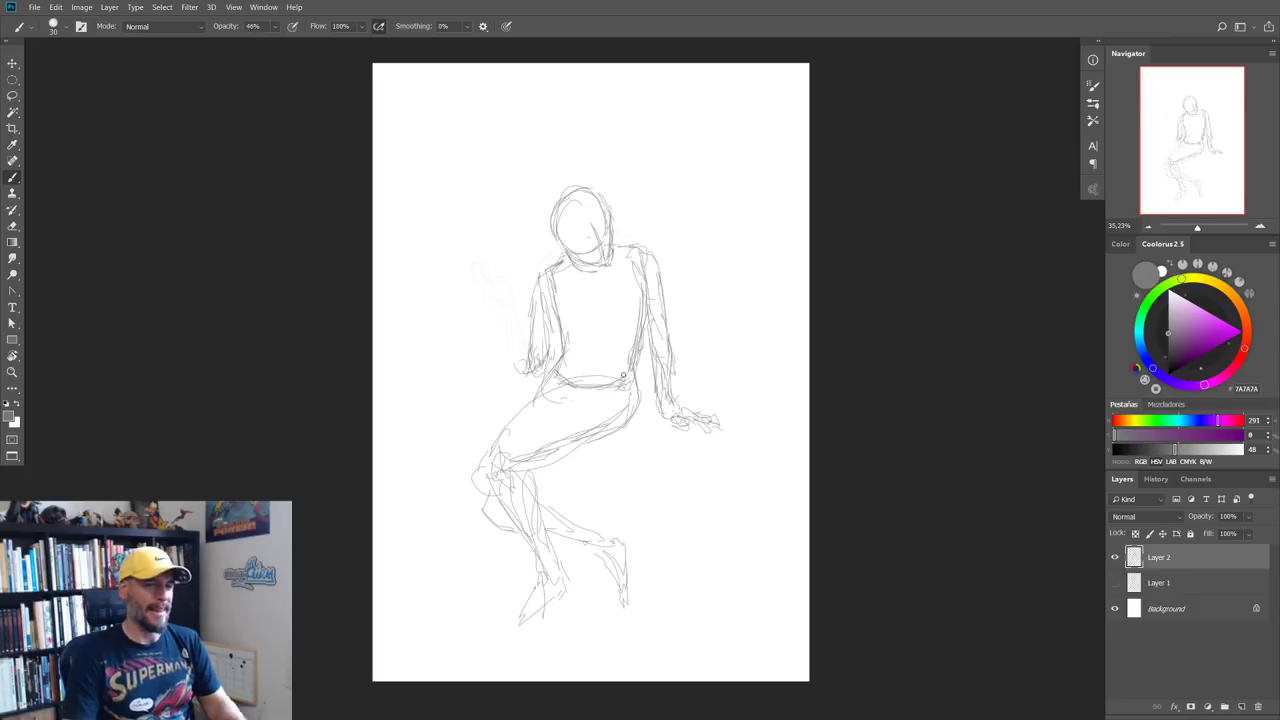
pyautogui.click(1115, 557)
pyautogui.click(1241, 707)
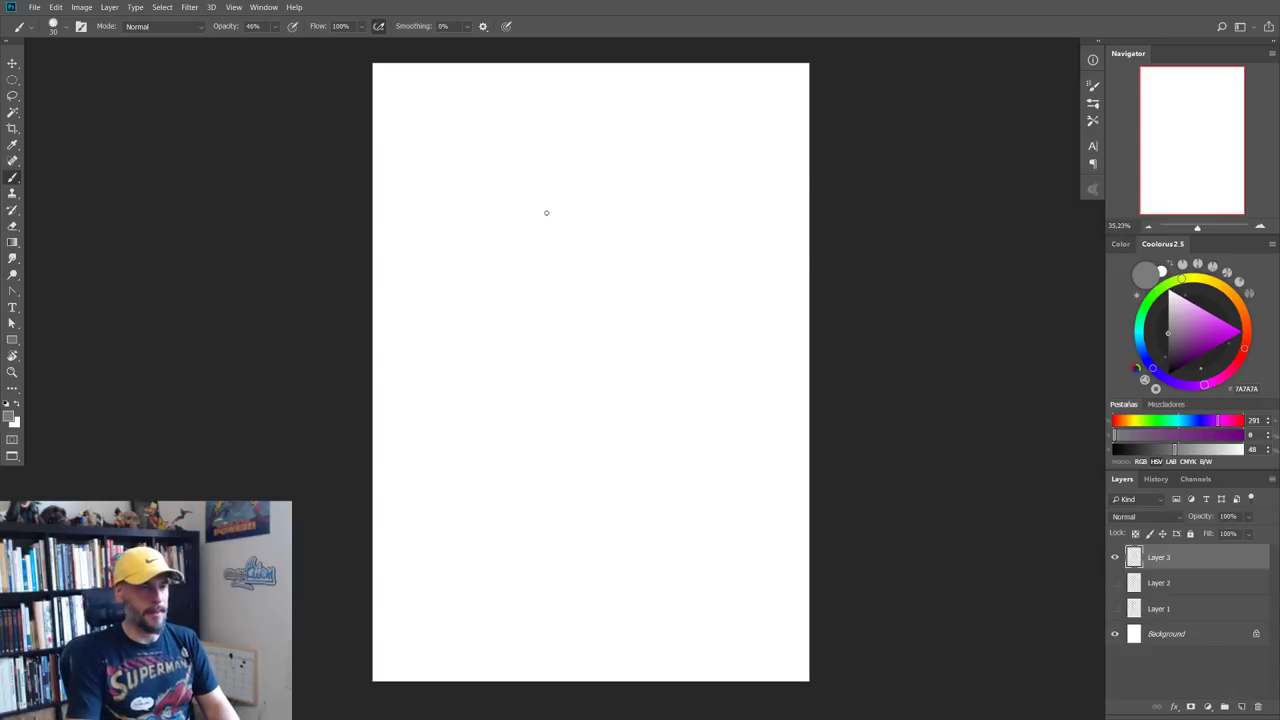
# Step: Sketch the new figure's head oval, shoulders, body outline and right arm
pyautogui.moveTo(586, 216)
pyautogui.mouseDown()
pyautogui.moveTo(549, 197)
pyautogui.moveTo(569, 206)
pyautogui.moveTo(563, 263)
pyautogui.moveTo(598, 244)
pyautogui.moveTo(589, 214)
pyautogui.moveTo(545, 240)
pyautogui.moveTo(599, 259)
pyautogui.moveTo(580, 232)
pyautogui.moveTo(617, 236)
pyautogui.moveTo(642, 296)
pyautogui.mouseUp()
pyautogui.moveTo(543, 279); pyautogui.dragTo(556, 312)
pyautogui.moveTo(558, 318)
pyautogui.mouseDown()
pyautogui.moveTo(568, 348)
pyautogui.moveTo(606, 377)
pyautogui.moveTo(639, 318)
pyautogui.mouseUp()
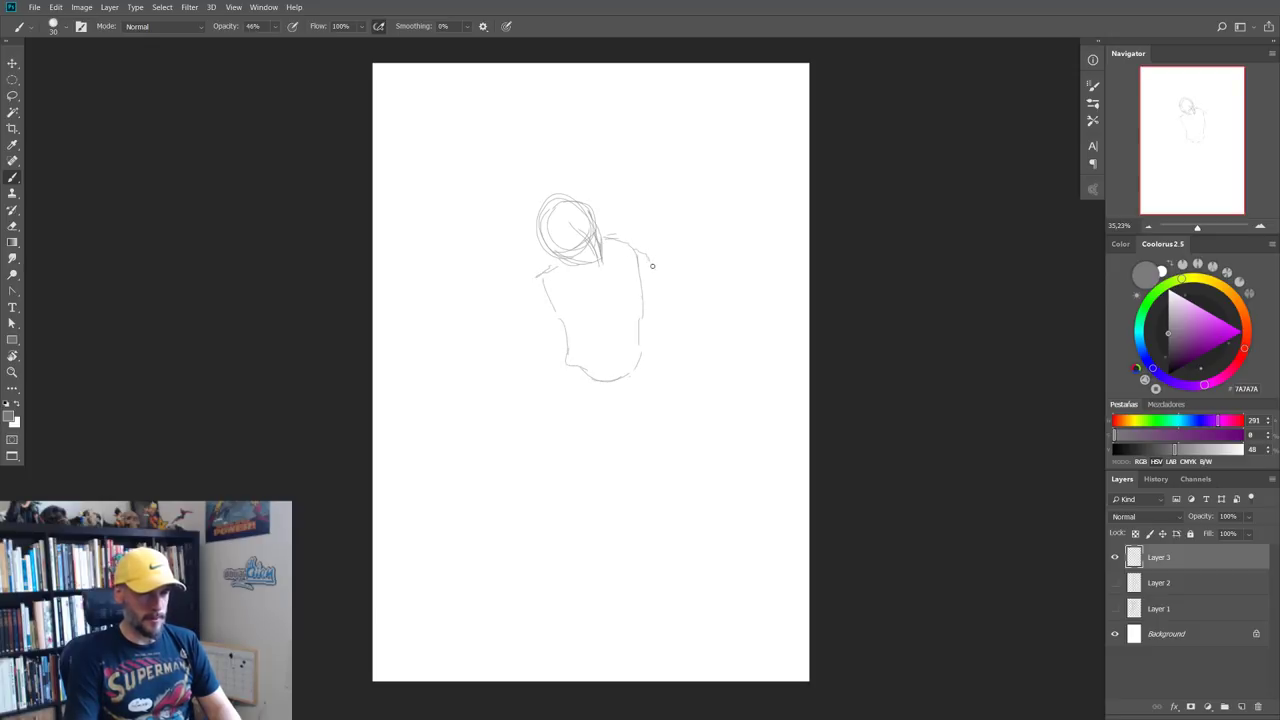
pyautogui.moveTo(652, 265); pyautogui.dragTo(667, 354)
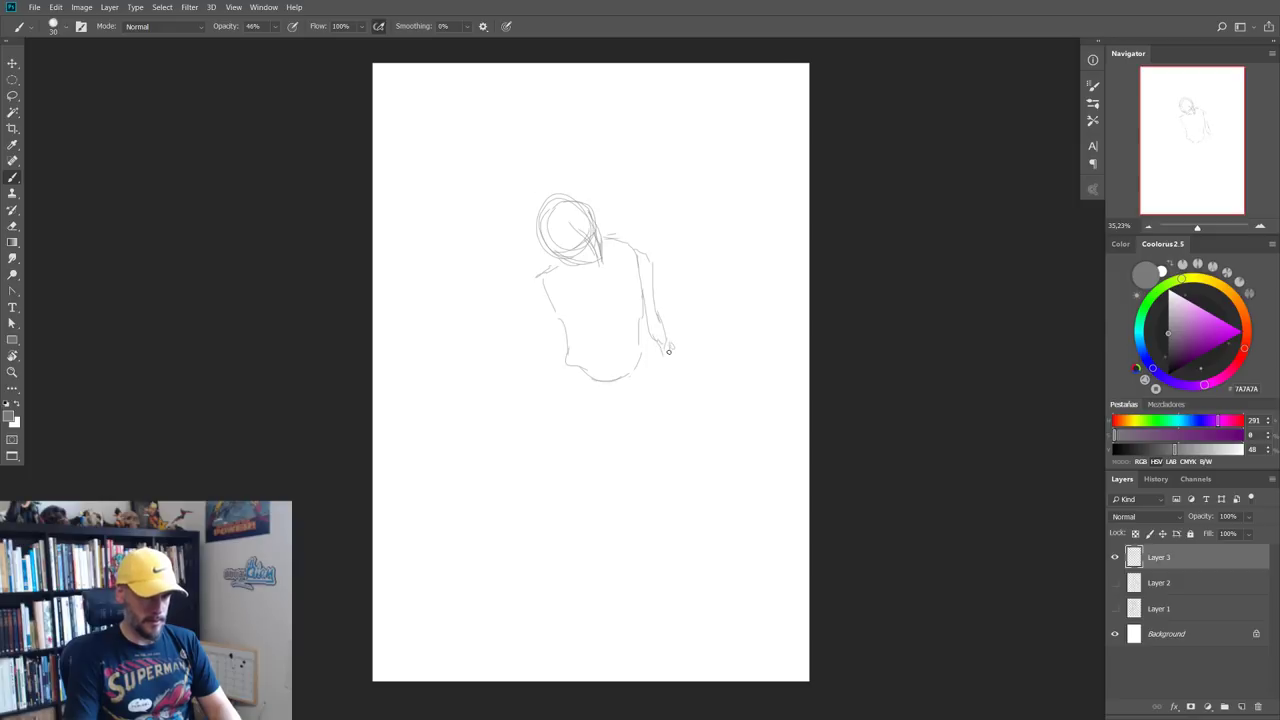
pyautogui.moveTo(659, 306)
pyautogui.mouseDown()
pyautogui.moveTo(670, 345)
pyautogui.moveTo(696, 352)
pyautogui.mouseUp()
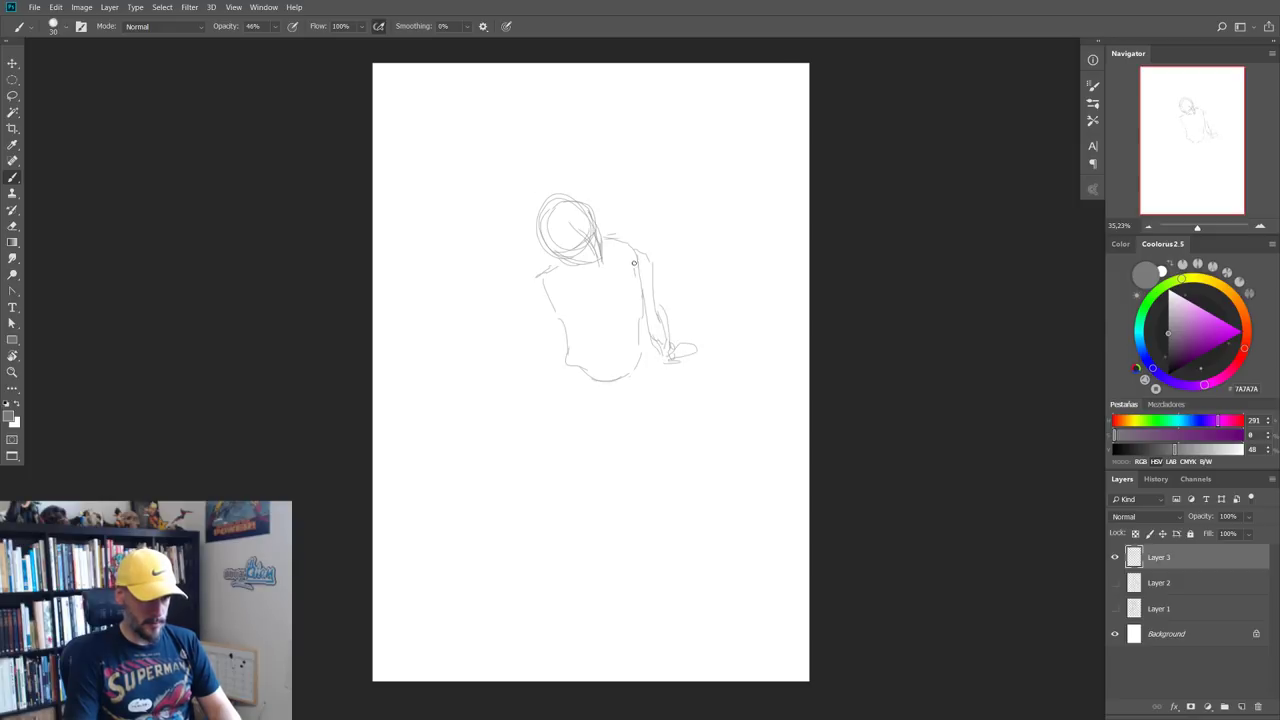
pyautogui.moveTo(606, 238); pyautogui.dragTo(630, 250)
pyautogui.moveTo(567, 342); pyautogui.dragTo(578, 410)
# Step: Sketch the two legs below the torso plus waist and hip strokes
pyautogui.moveTo(633, 378); pyautogui.dragTo(603, 449)
pyautogui.moveTo(580, 393)
pyautogui.mouseDown()
pyautogui.moveTo(568, 464)
pyautogui.moveTo(639, 375)
pyautogui.moveTo(568, 472)
pyautogui.mouseUp()
pyautogui.moveTo(568, 472); pyautogui.dragTo(636, 410)
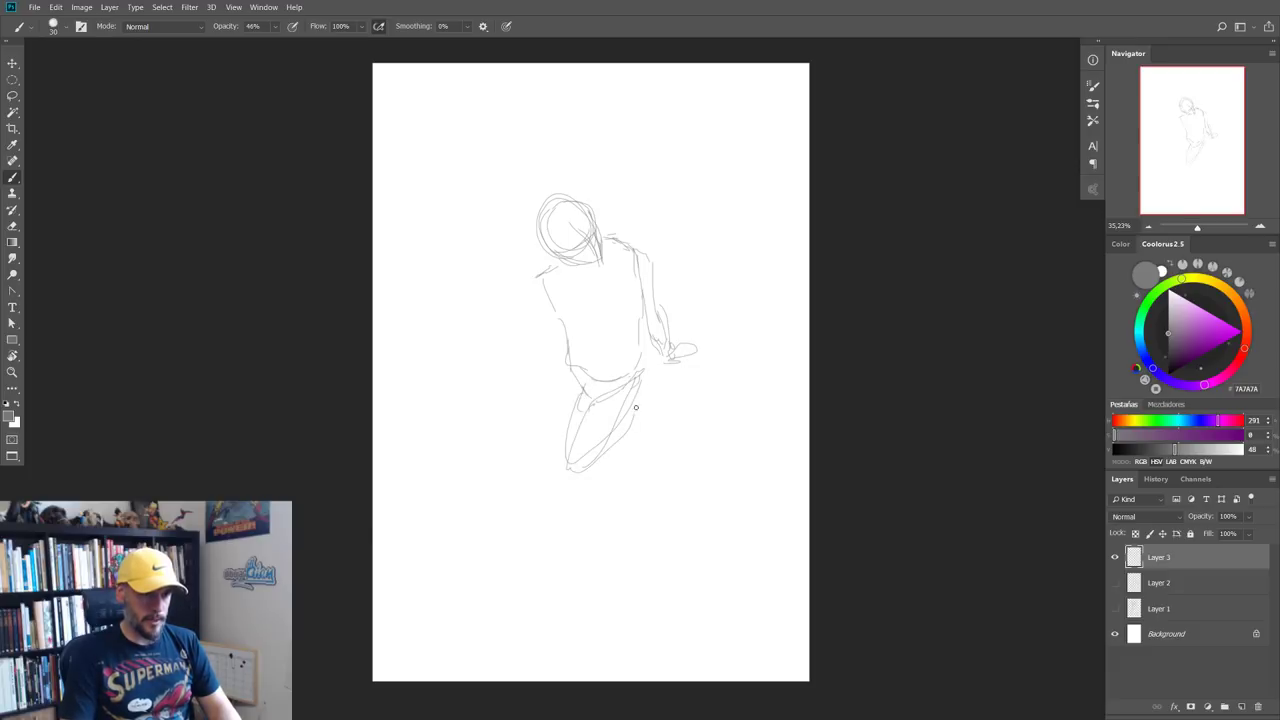
pyautogui.moveTo(644, 366)
pyautogui.mouseDown()
pyautogui.moveTo(636, 424)
pyautogui.moveTo(568, 488)
pyautogui.moveTo(612, 458)
pyautogui.mouseUp()
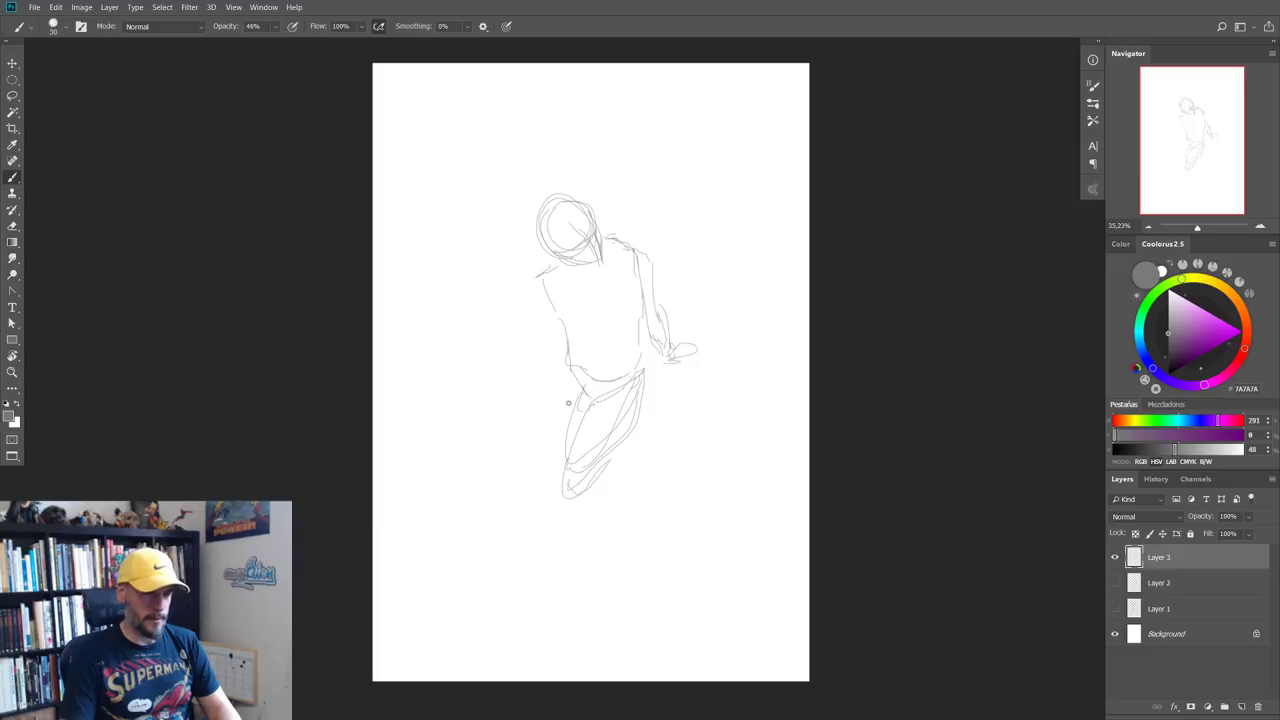
pyautogui.moveTo(570, 372); pyautogui.dragTo(566, 452)
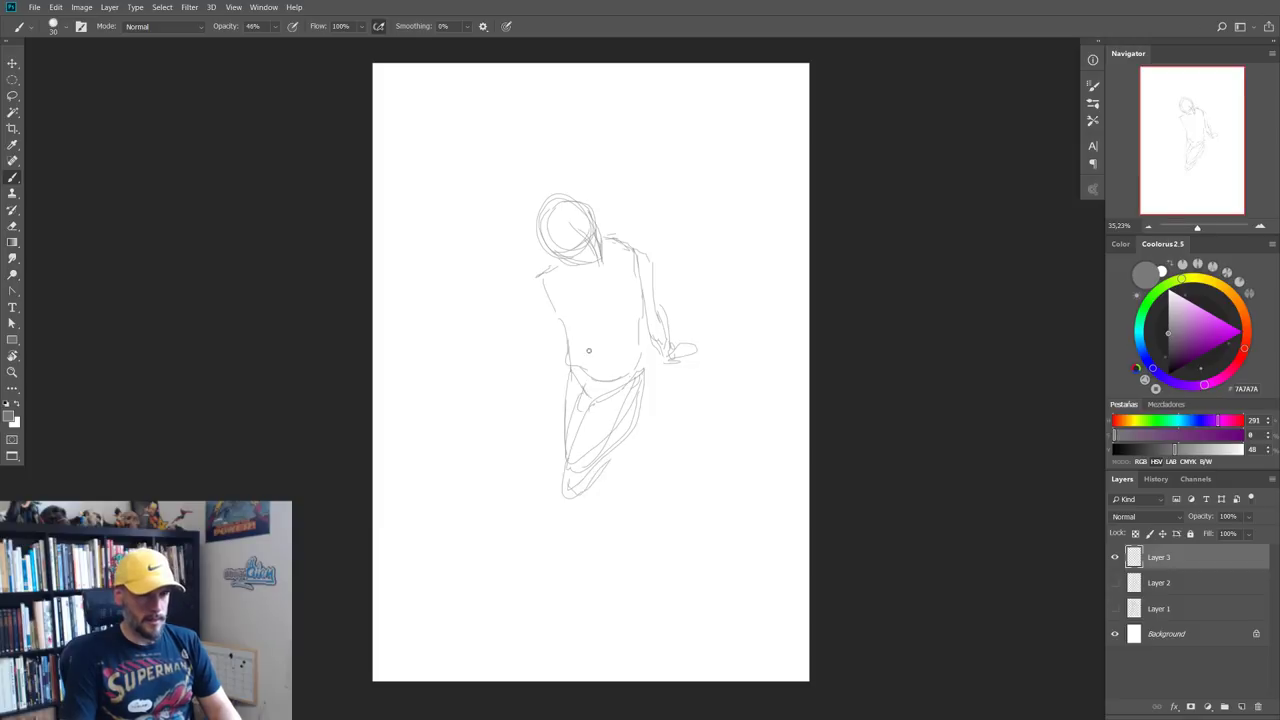
pyautogui.moveTo(580, 372); pyautogui.dragTo(614, 372)
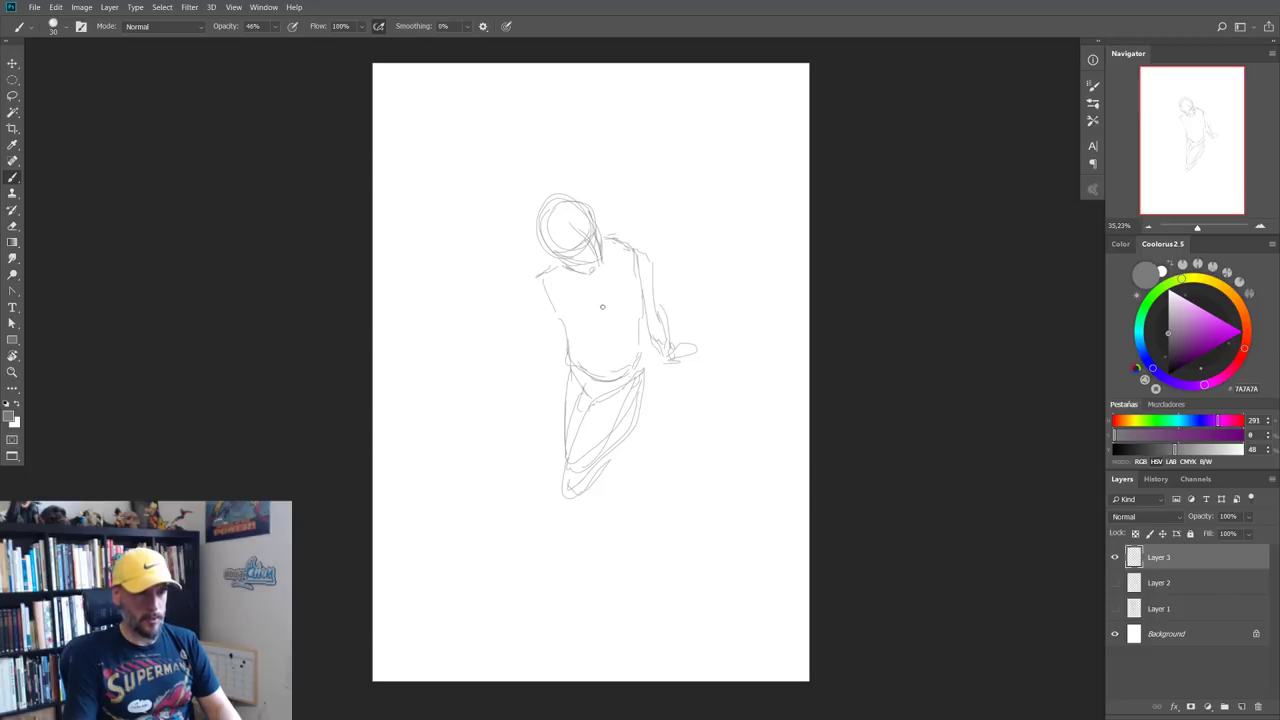
# Step: Outline the left arm and chest, then add lower-leg and foot lines
pyautogui.moveTo(540, 278)
pyautogui.mouseDown()
pyautogui.moveTo(541, 343)
pyautogui.moveTo(490, 326)
pyautogui.moveTo(470, 334)
pyautogui.moveTo(538, 345)
pyautogui.moveTo(540, 364)
pyautogui.moveTo(544, 341)
pyautogui.mouseUp()
pyautogui.moveTo(538, 292); pyautogui.dragTo(540, 270)
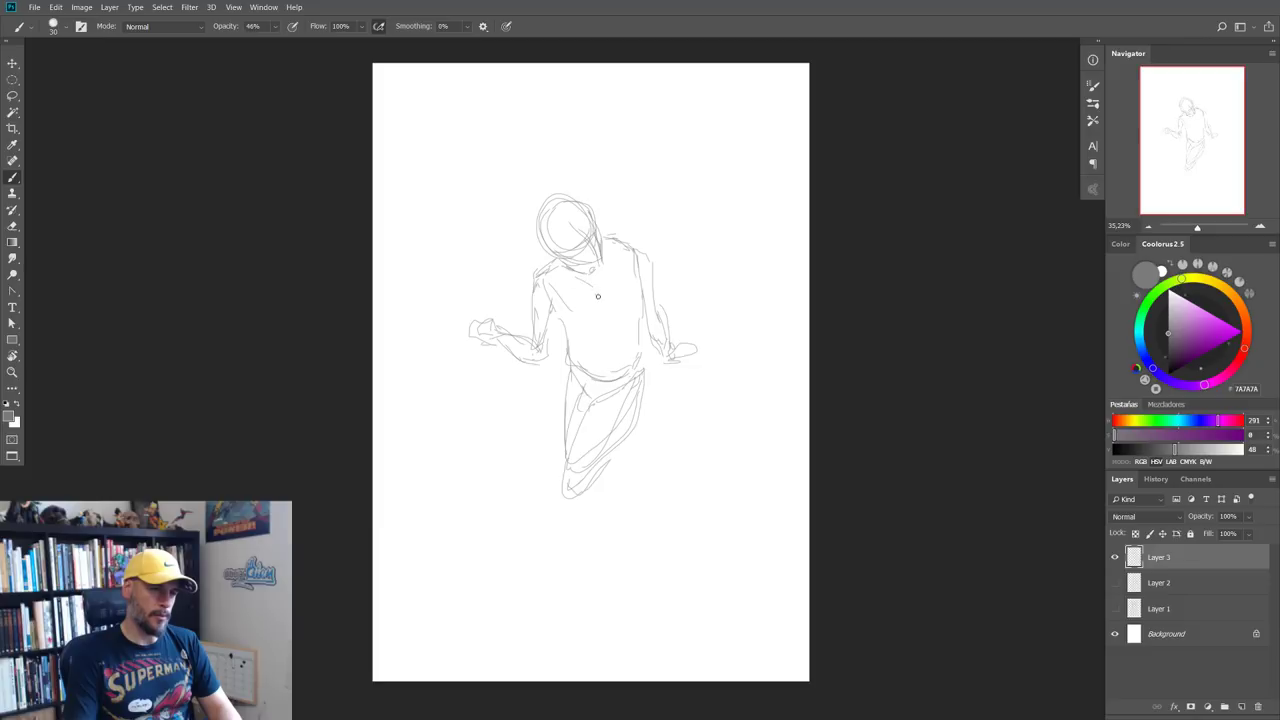
pyautogui.moveTo(595, 328)
pyautogui.mouseDown()
pyautogui.moveTo(640, 306)
pyautogui.moveTo(576, 338)
pyautogui.moveTo(598, 364)
pyautogui.moveTo(588, 394)
pyautogui.mouseUp()
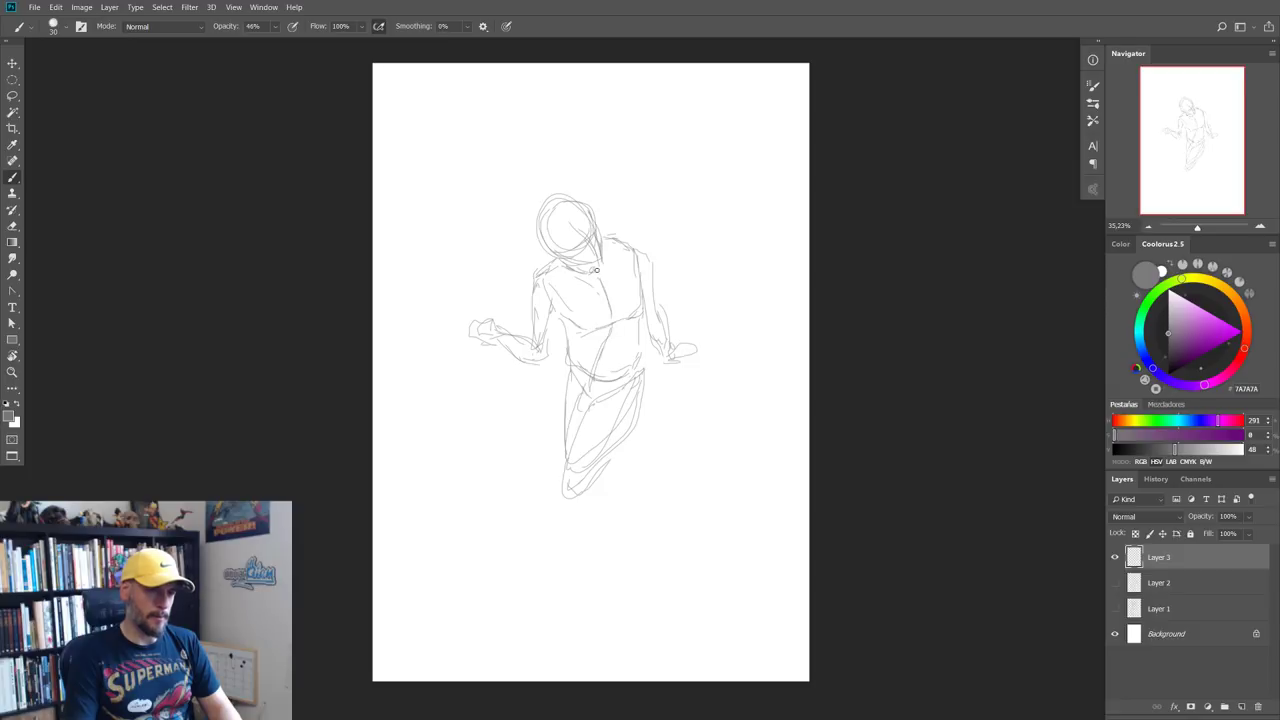
pyautogui.moveTo(580, 416)
pyautogui.mouseDown()
pyautogui.moveTo(553, 480)
pyautogui.moveTo(562, 505)
pyautogui.moveTo(610, 455)
pyautogui.moveTo(634, 393)
pyautogui.moveTo(636, 422)
pyautogui.moveTo(580, 508)
pyautogui.moveTo(596, 487)
pyautogui.mouseUp()
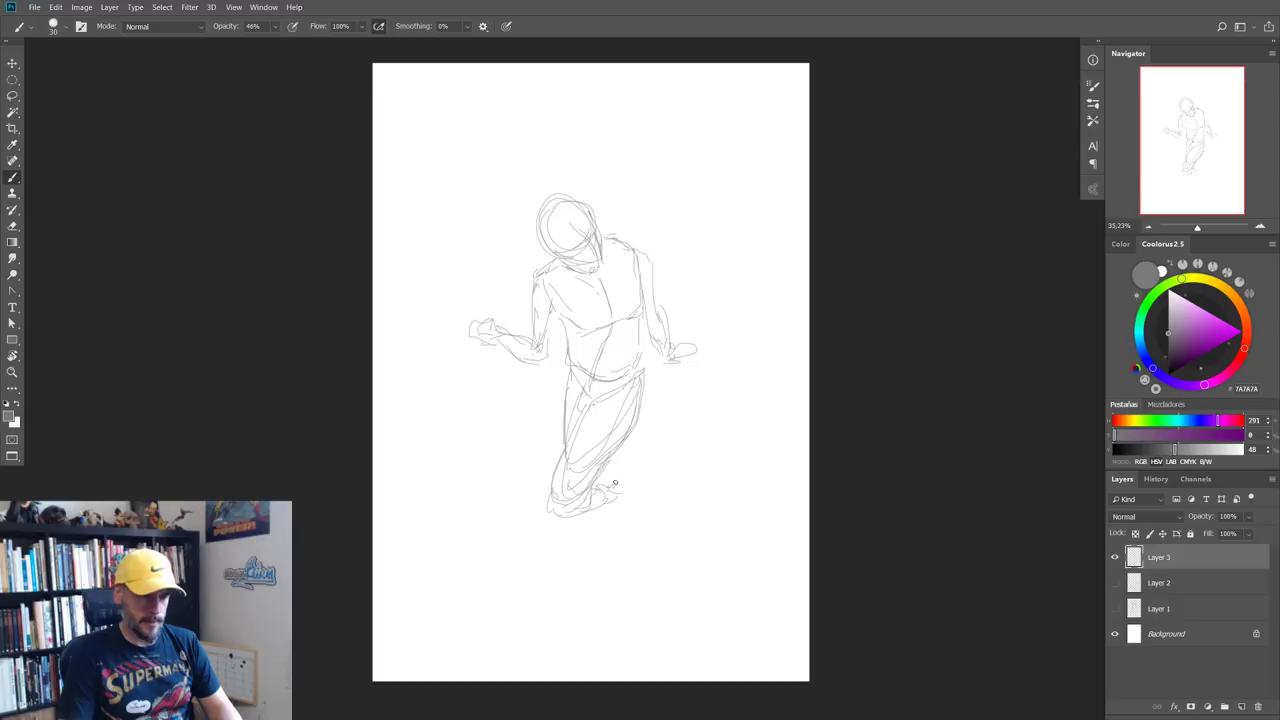
pyautogui.moveTo(628, 486); pyautogui.dragTo(632, 520)
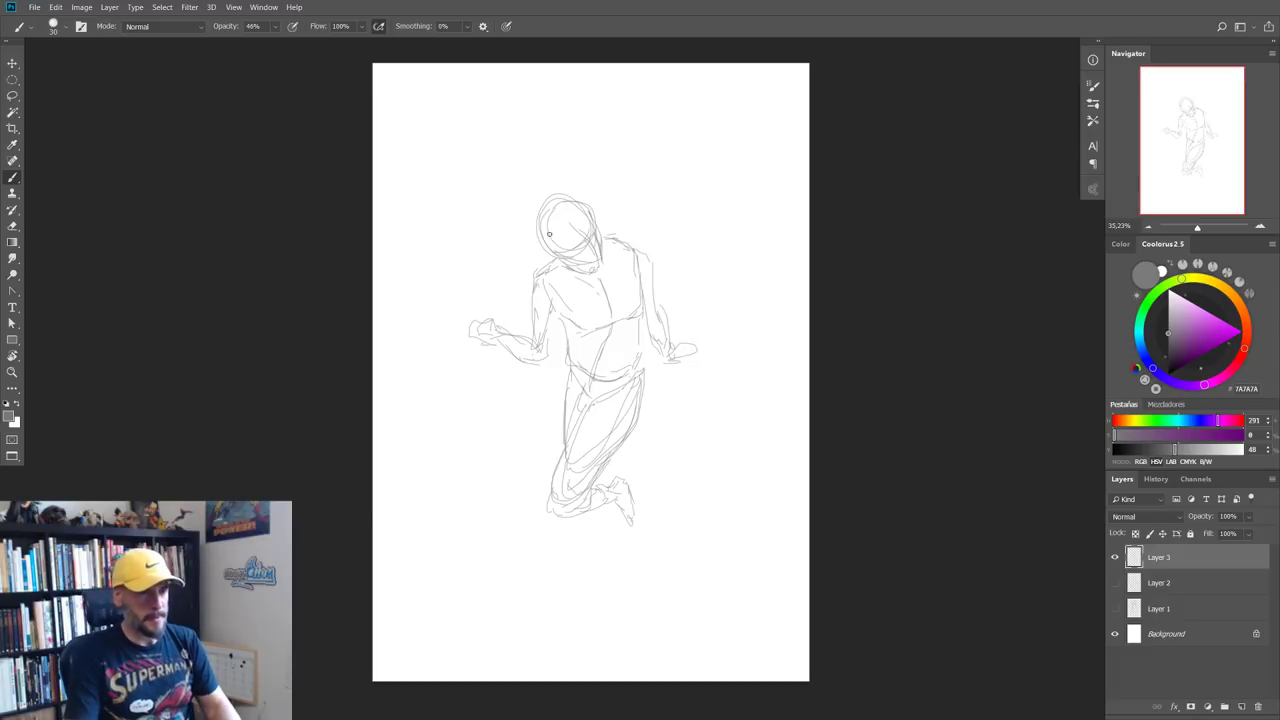
# Step: Redraw both sides of the hips and the right thigh with a curve toward the waist
pyautogui.press('e')
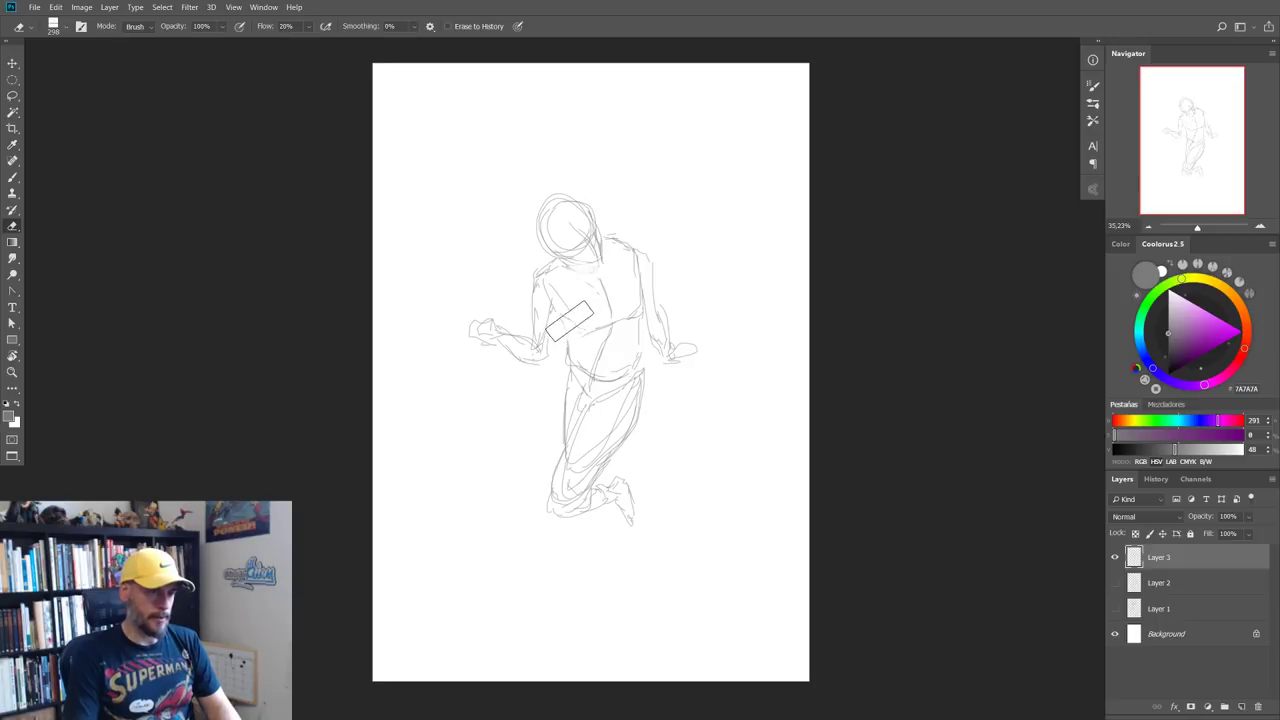
pyautogui.press('b')
pyautogui.moveTo(568, 356); pyautogui.dragTo(564, 414)
pyautogui.moveTo(642, 330); pyautogui.dragTo(645, 402)
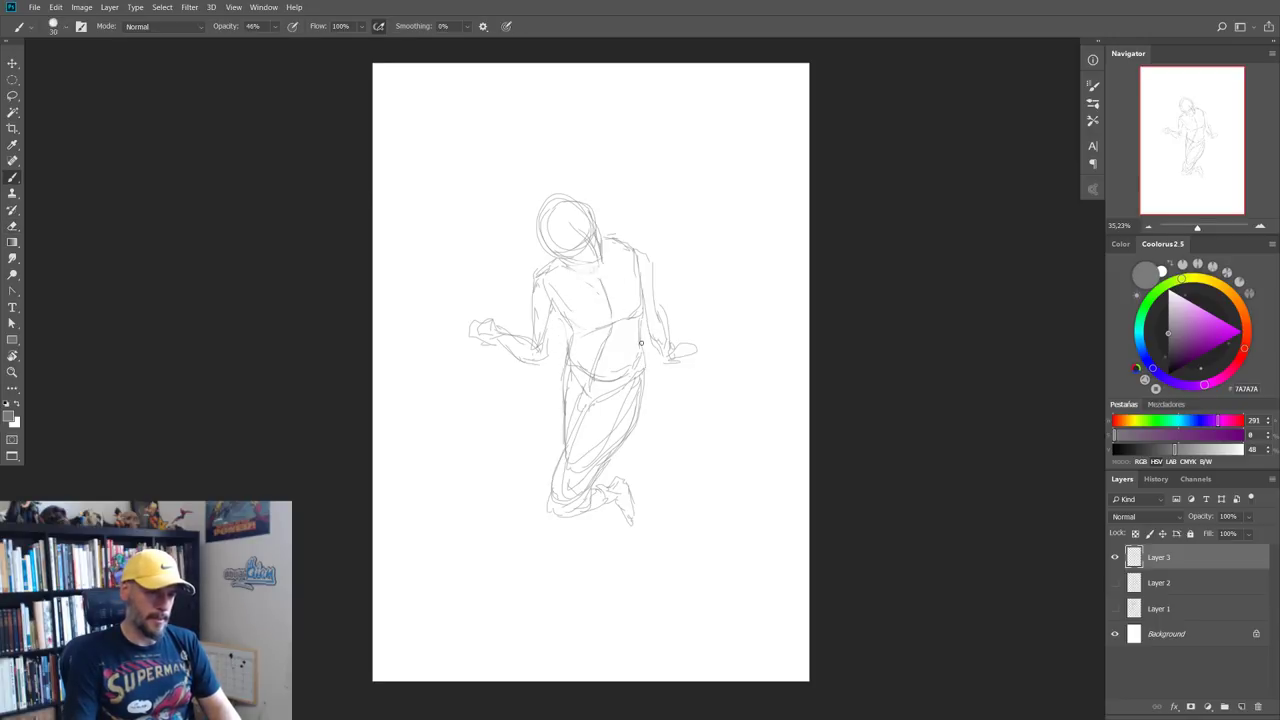
pyautogui.moveTo(646, 356); pyautogui.dragTo(640, 430)
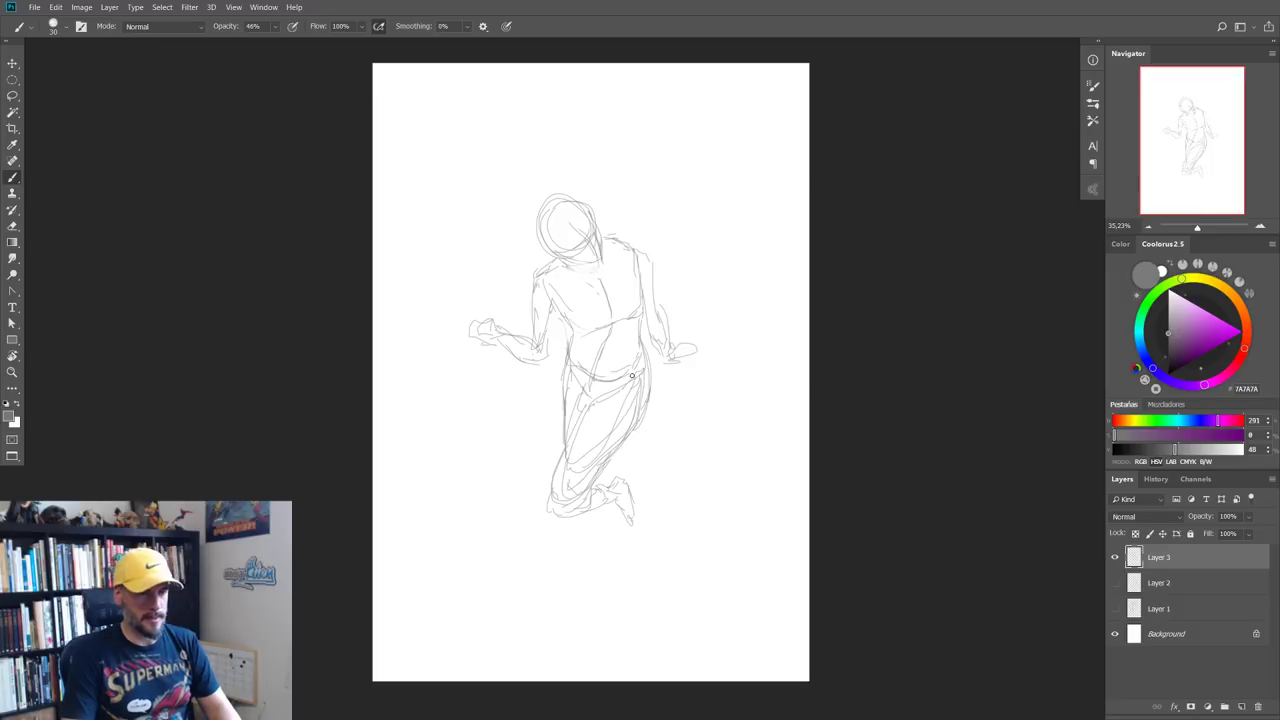
pyautogui.moveTo(640, 348)
pyautogui.mouseDown()
pyautogui.moveTo(592, 398)
pyautogui.moveTo(631, 358)
pyautogui.moveTo(592, 377)
pyautogui.moveTo(610, 345)
pyautogui.moveTo(566, 390)
pyautogui.moveTo(570, 440)
pyautogui.mouseUp()
# Step: Erase the messy belt strokes and redraw the hip mark and right leg line
pyautogui.press('e')
pyautogui.press('b')
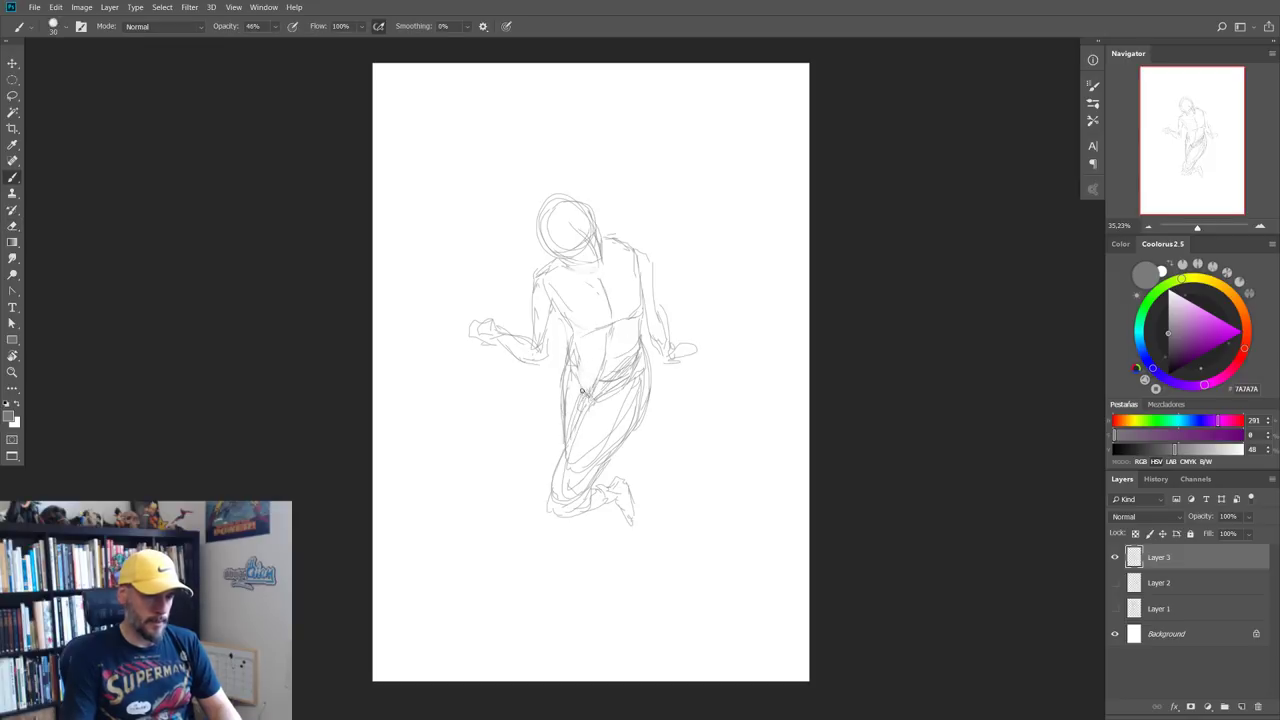
pyautogui.moveTo(581, 390); pyautogui.dragTo(600, 398)
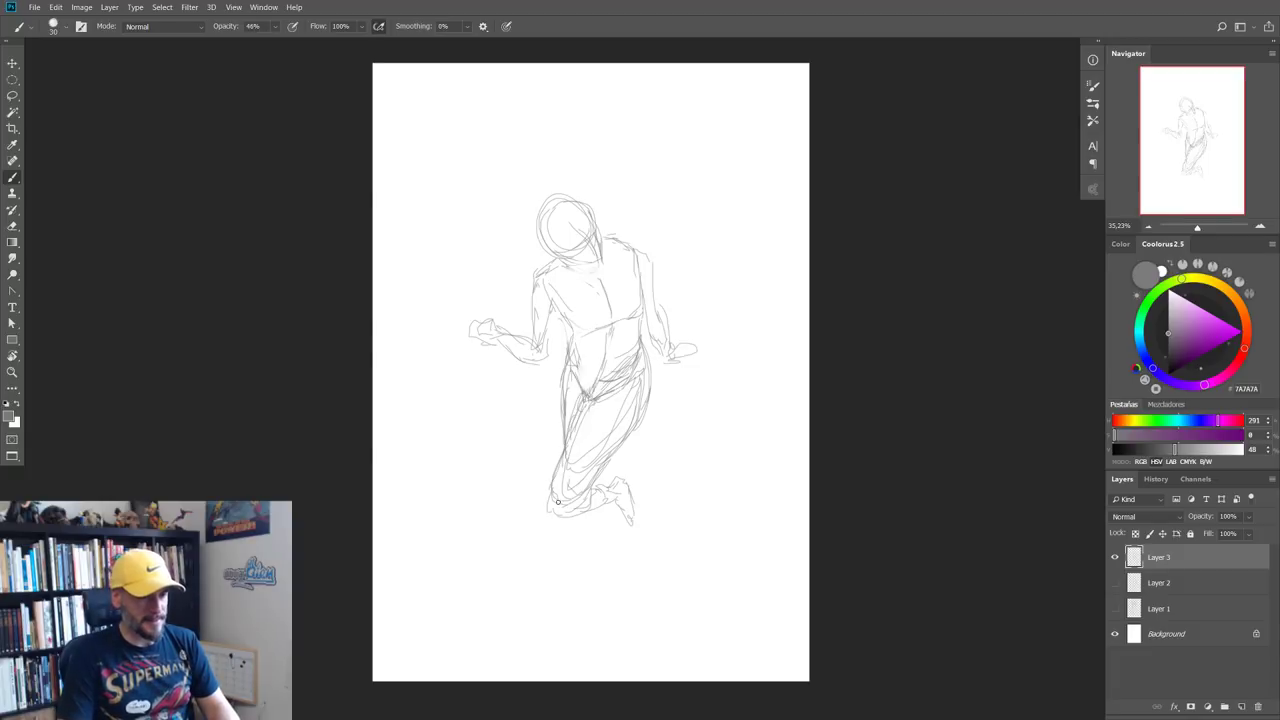
pyautogui.moveTo(564, 505)
pyautogui.mouseDown()
pyautogui.moveTo(622, 440)
pyautogui.moveTo(643, 367)
pyautogui.mouseUp()
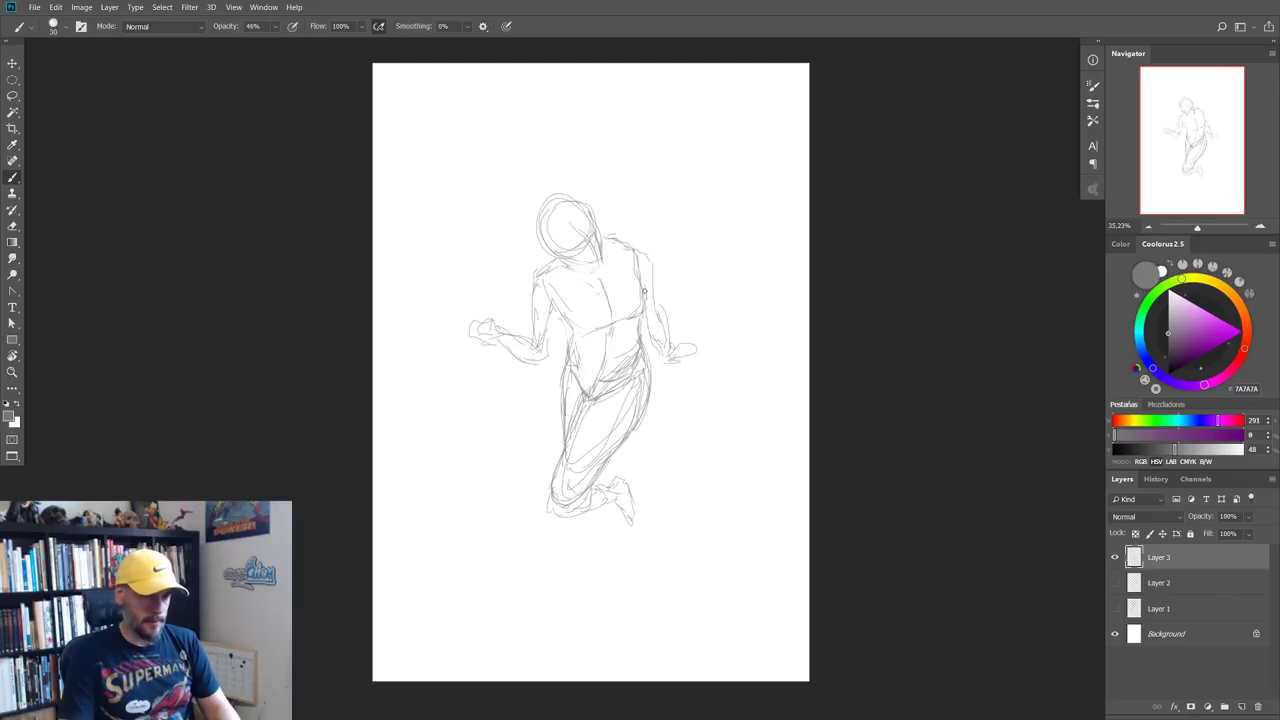
# Step: Darken the shoulder and torso lines and add strokes to the hand and feet
pyautogui.moveTo(605, 241); pyautogui.dragTo(646, 252)
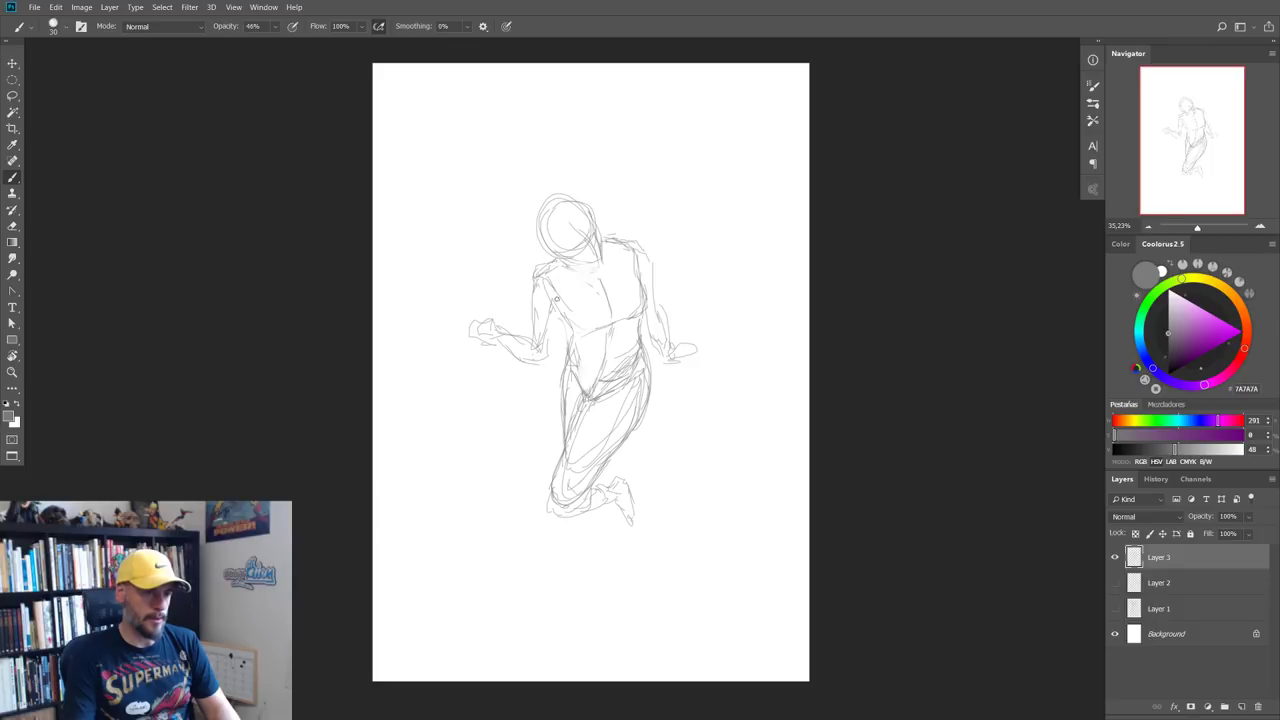
pyautogui.moveTo(556, 314)
pyautogui.mouseDown()
pyautogui.moveTo(546, 348)
pyautogui.moveTo(503, 328)
pyautogui.mouseUp()
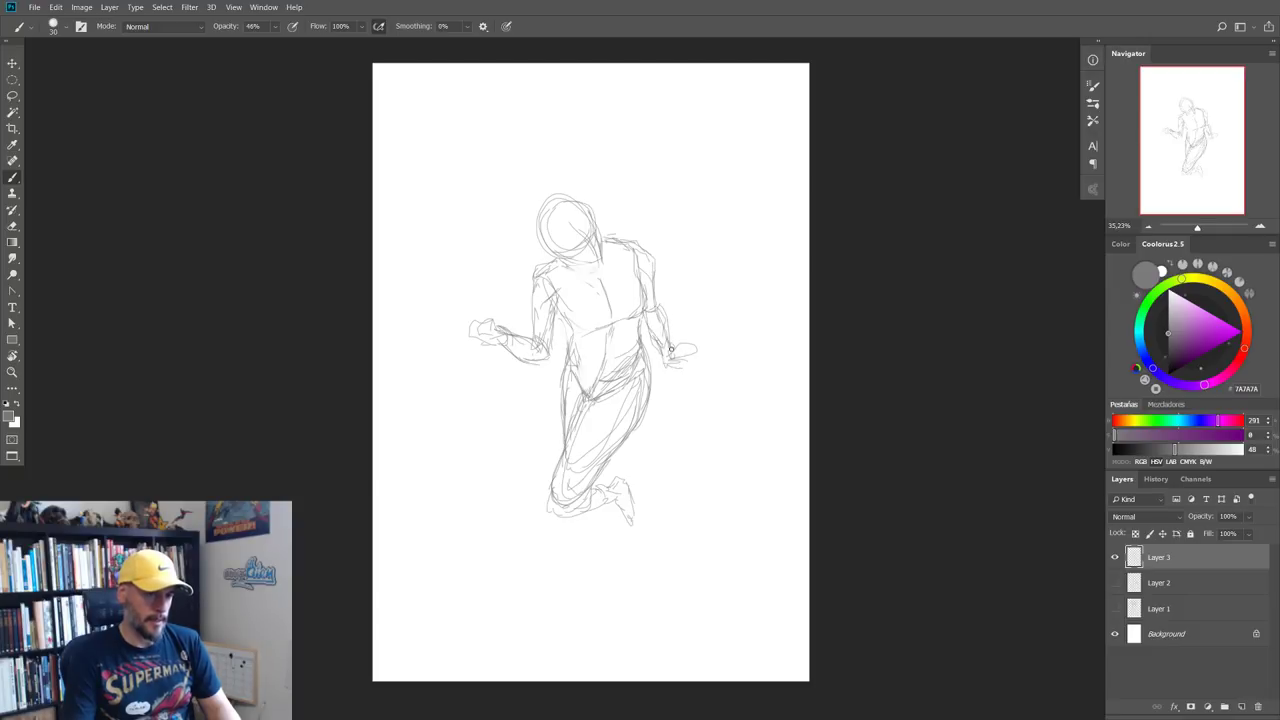
pyautogui.moveTo(671, 349); pyautogui.dragTo(705, 360)
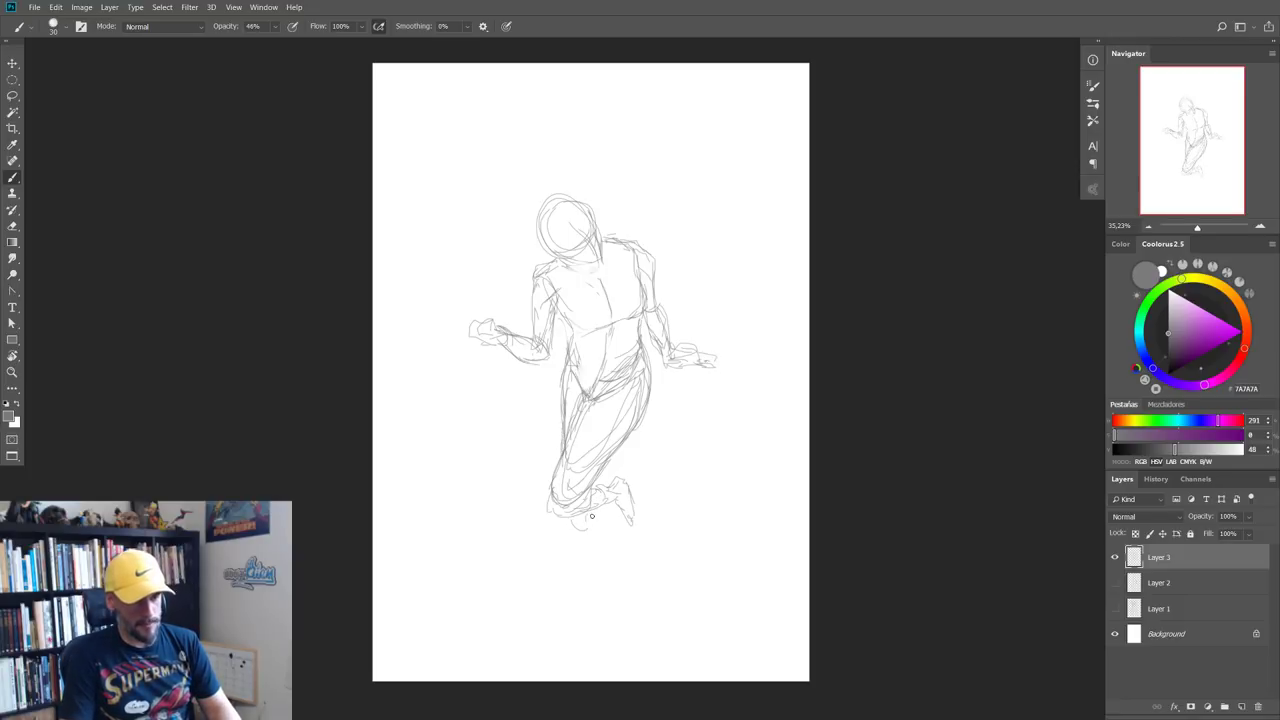
pyautogui.moveTo(580, 518)
pyautogui.mouseDown()
pyautogui.moveTo(608, 530)
pyautogui.moveTo(612, 513)
pyautogui.mouseUp()
pyautogui.scroll(-1, 640, 448)
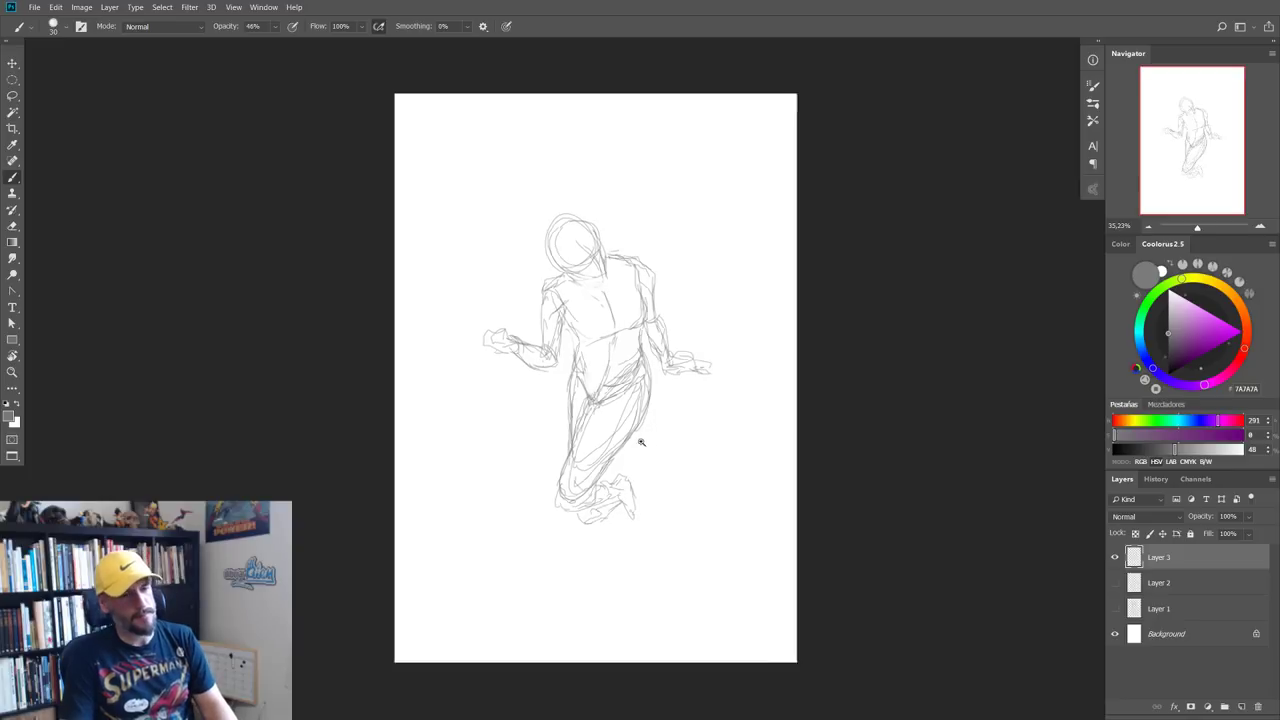
# Step: Hide Layer 3, show and select Layer 2, and shrink the eraser to 100
pyautogui.click(1117, 557)
pyautogui.click(1117, 582)
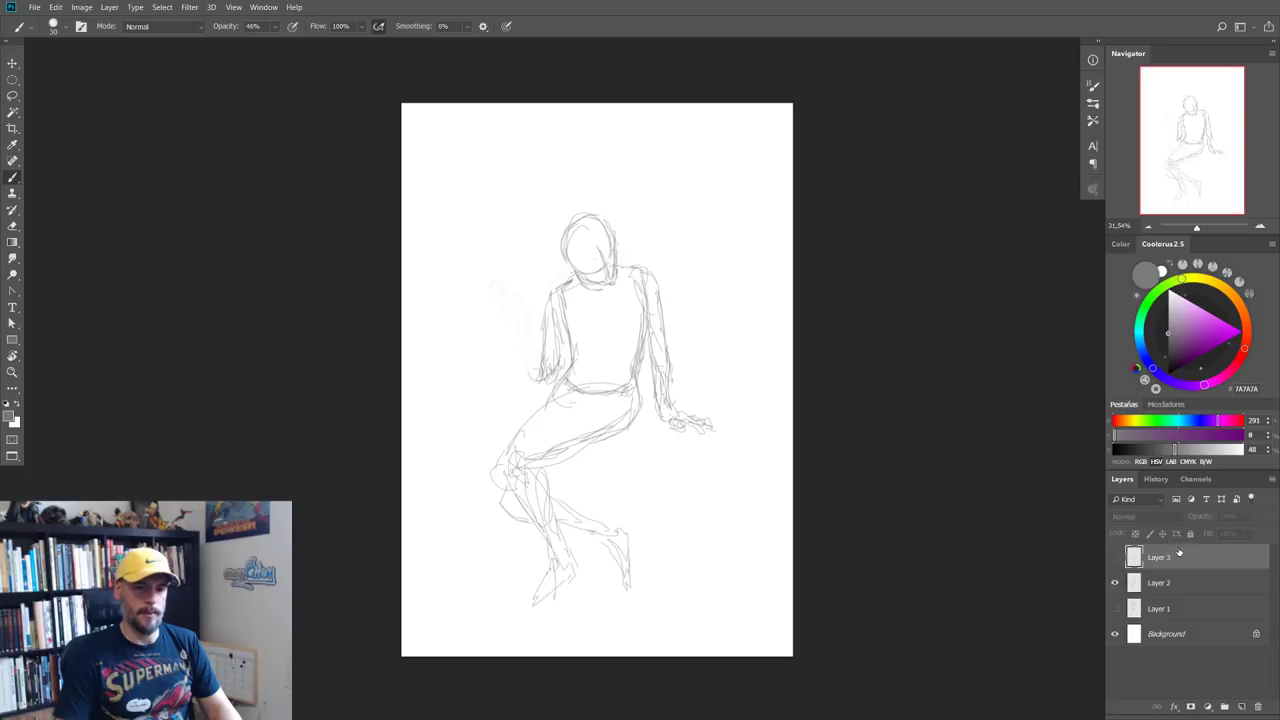
pyautogui.scroll(2, 594, 280)
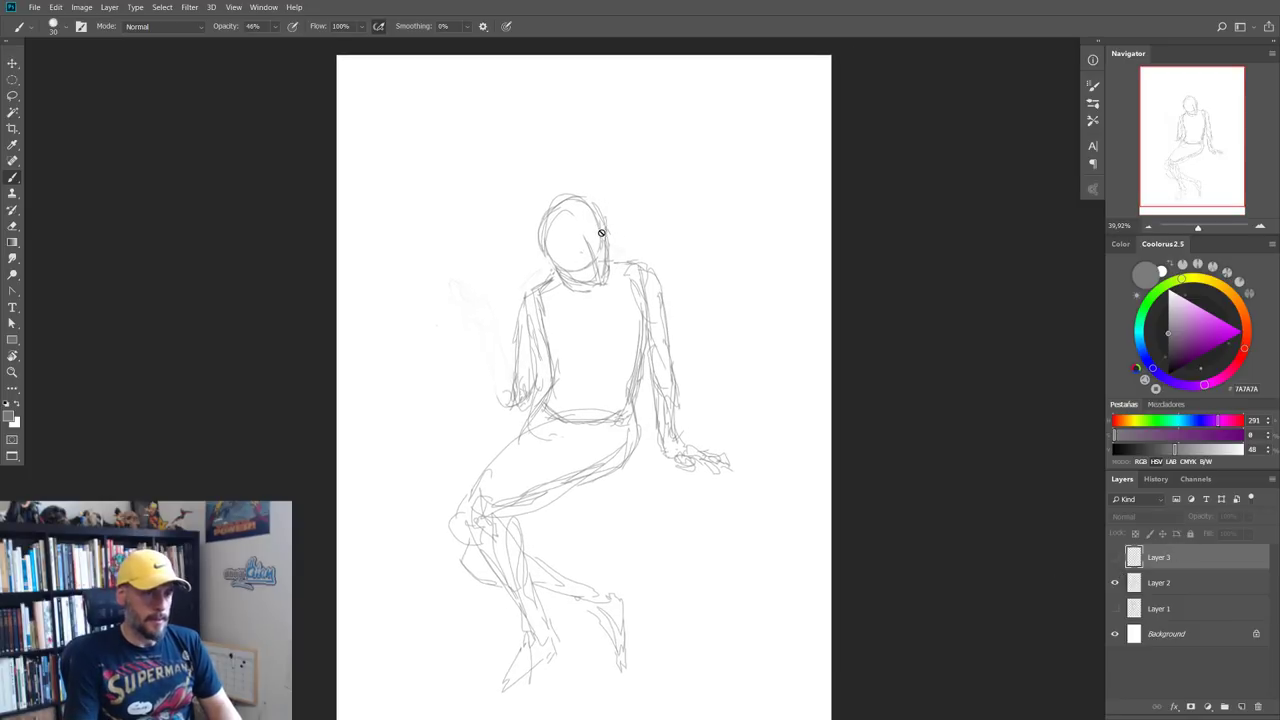
pyautogui.press('e')
pyautogui.click(1160, 582)
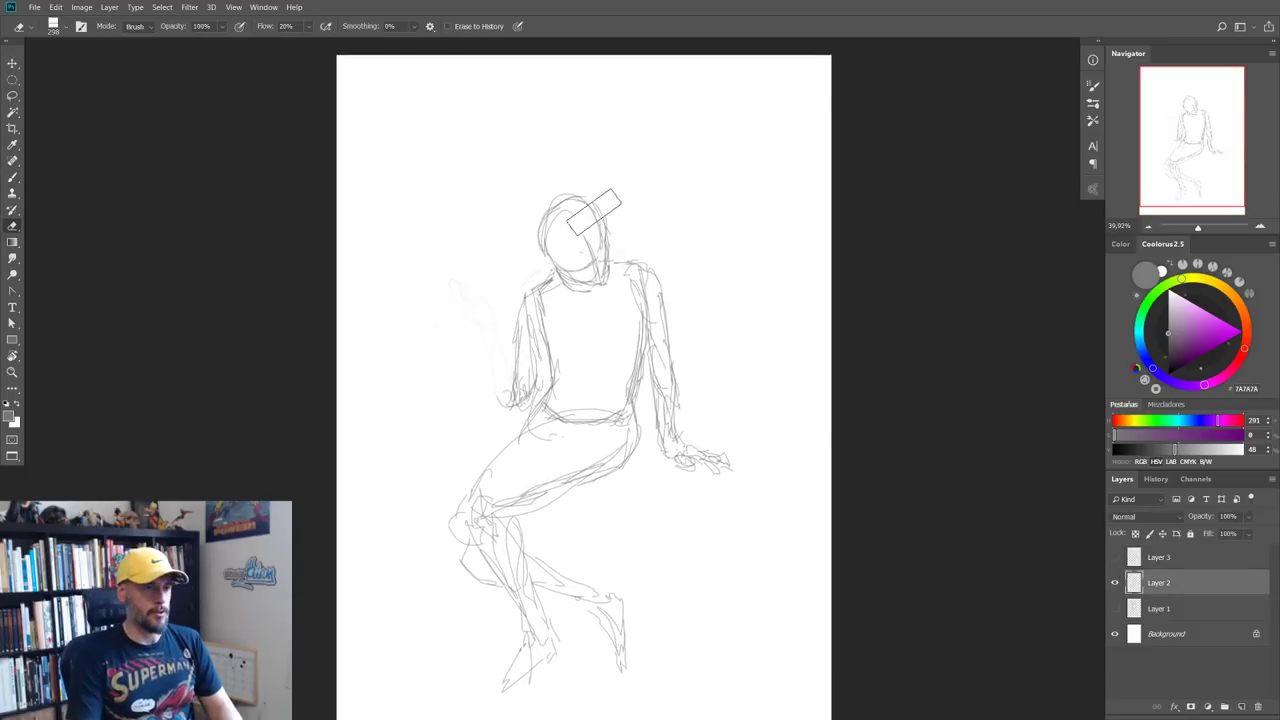
pyautogui.press('[')
pyautogui.press('[')
pyautogui.press('[')
pyautogui.press('[')
pyautogui.press('[')
pyautogui.press('[')
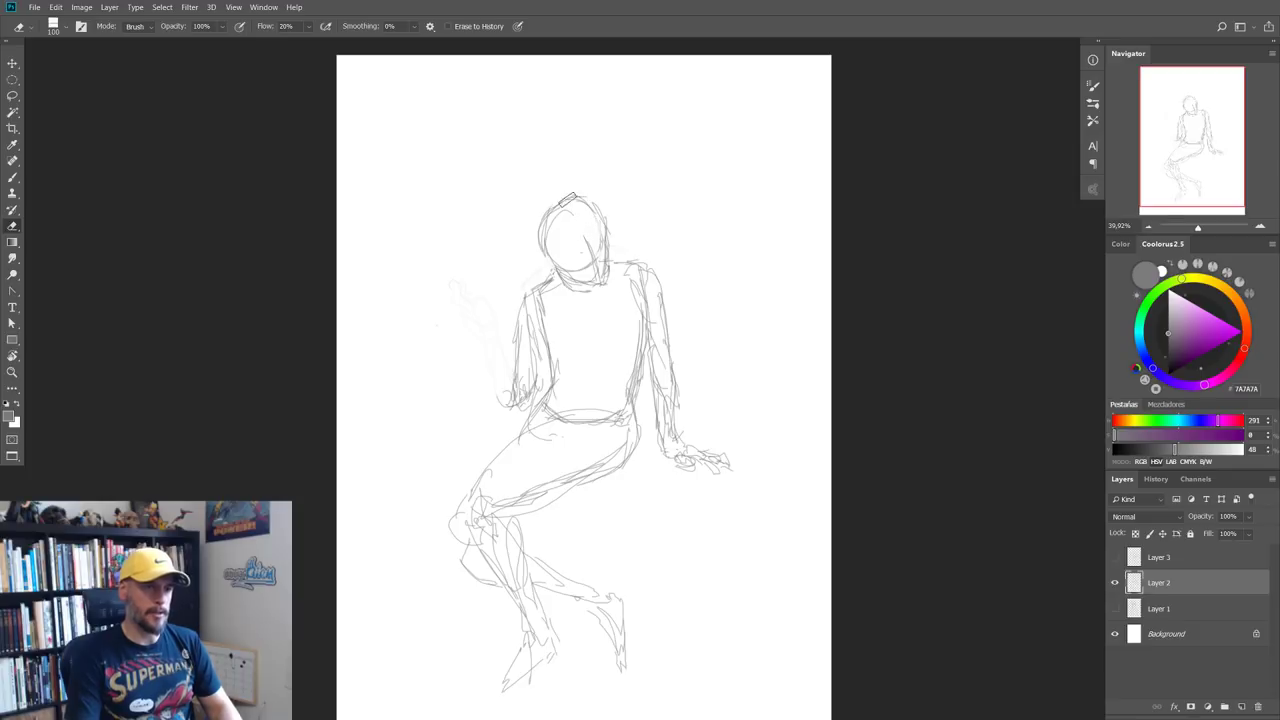
pyautogui.press('b')
# Step: Redraw the head's top arc and jaw, darken the right shoulder, and start lassoing the right arm
pyautogui.moveTo(546, 214); pyautogui.dragTo(596, 212)
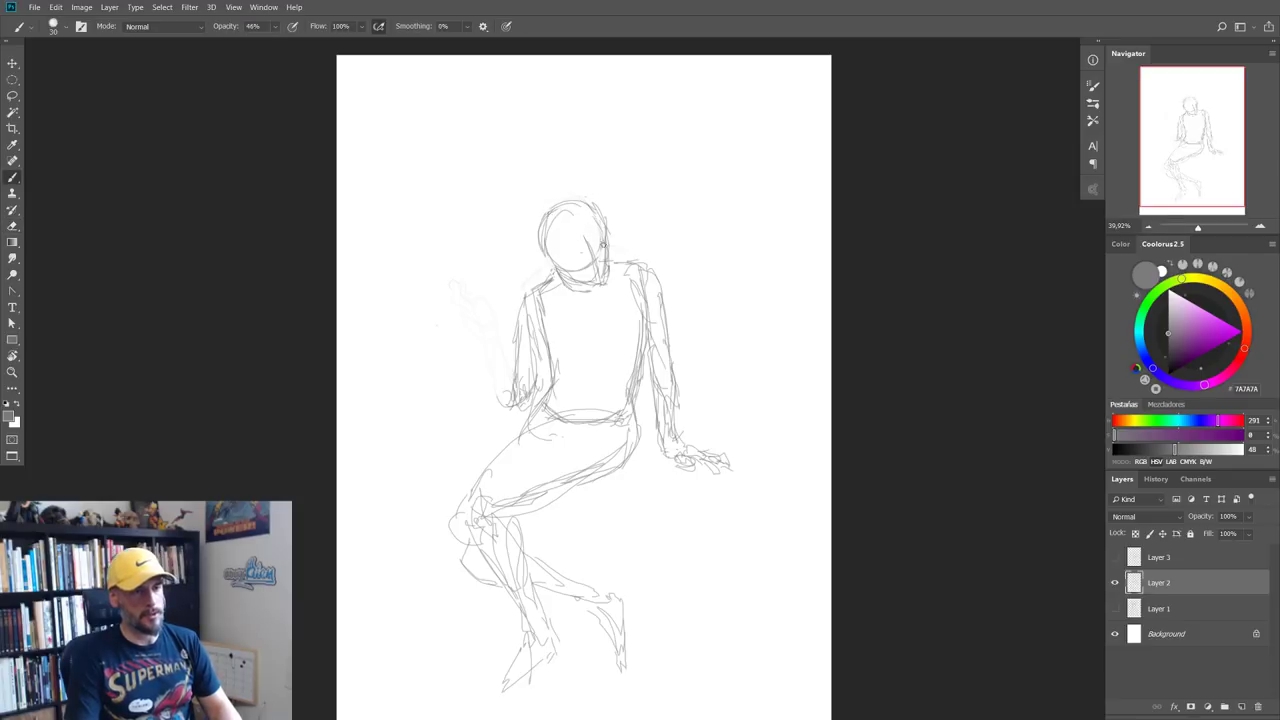
pyautogui.press('e')
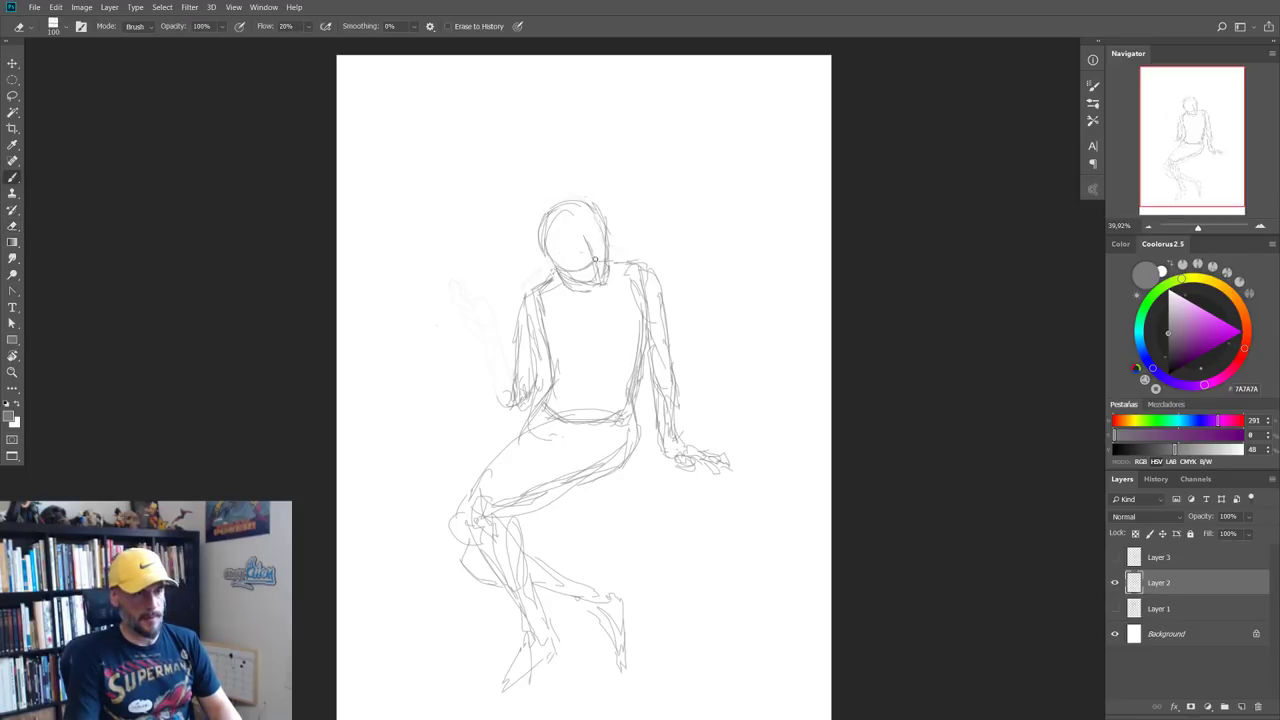
pyautogui.press('b')
pyautogui.moveTo(574, 264)
pyautogui.mouseDown()
pyautogui.moveTo(606, 247)
pyautogui.moveTo(591, 267)
pyautogui.mouseUp()
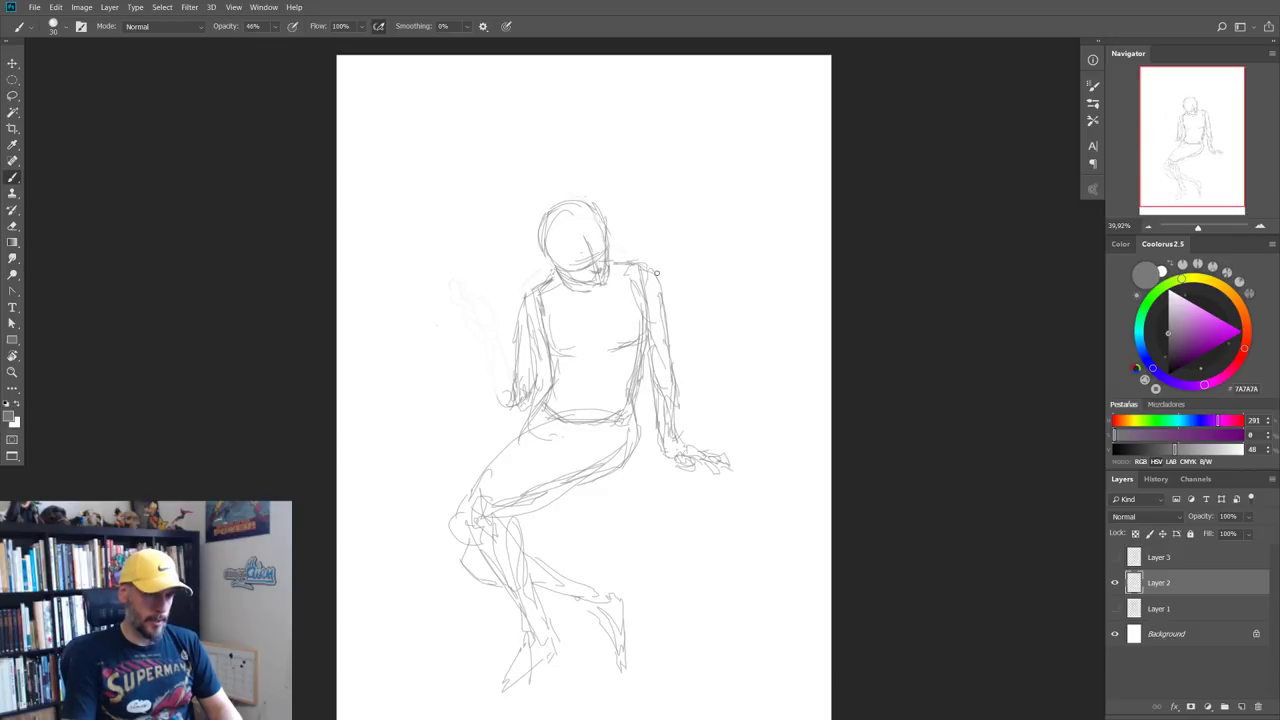
pyautogui.moveTo(615, 268)
pyautogui.mouseDown()
pyautogui.moveTo(660, 285)
pyautogui.moveTo(654, 469)
pyautogui.moveTo(649, 285)
pyautogui.mouseUp()
pyautogui.press('l')
# Step: Rotate the selected resting arm about the shoulder, commit it, and deselect
pyautogui.hotkey('ctrl', 't')
pyautogui.moveTo(791, 441); pyautogui.dragTo(775, 452)
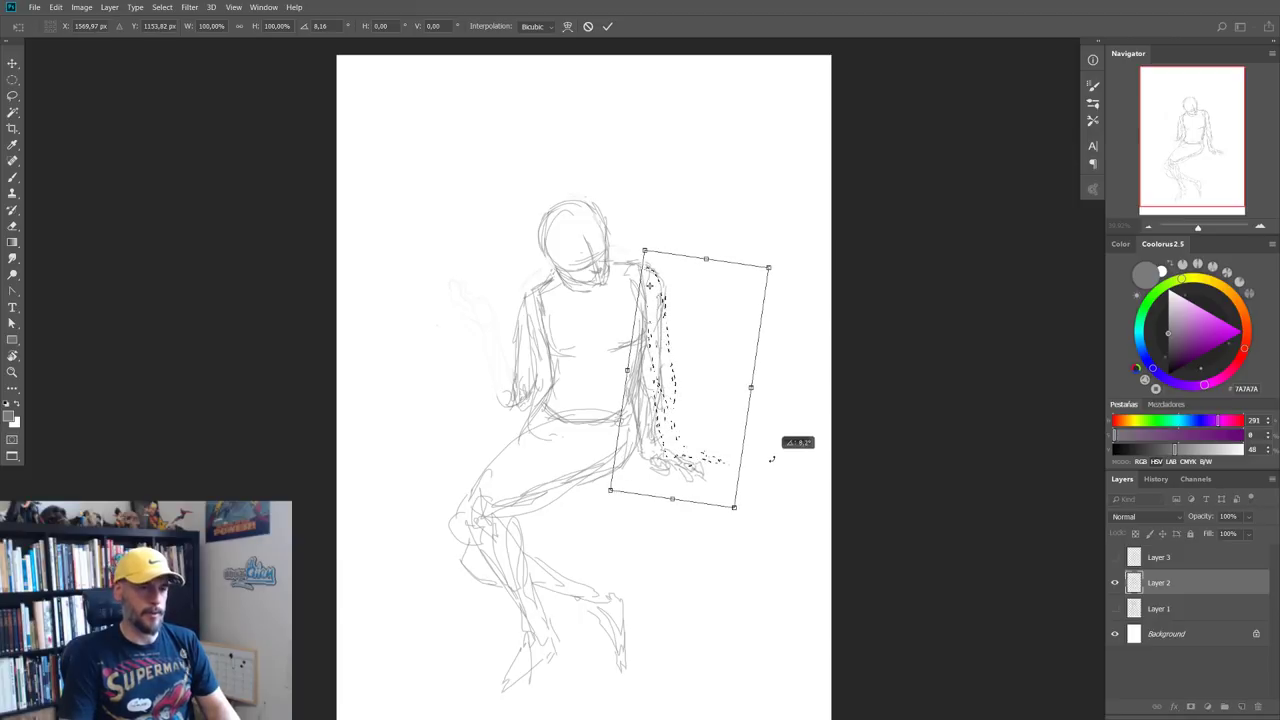
pyautogui.press('Return')
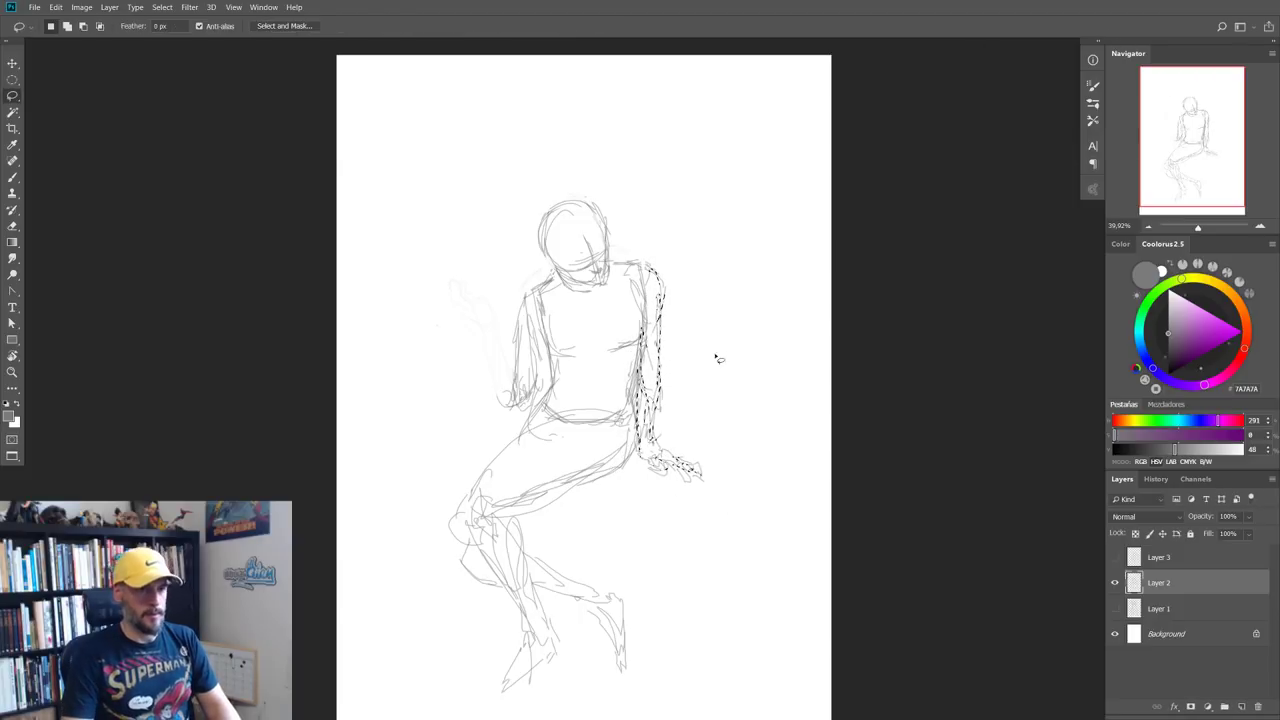
pyautogui.hotkey('ctrl', 'd')
pyautogui.press('Return')
# Step: Draw pencil lines along the torso's right side, the shin and the feet
pyautogui.press('b')
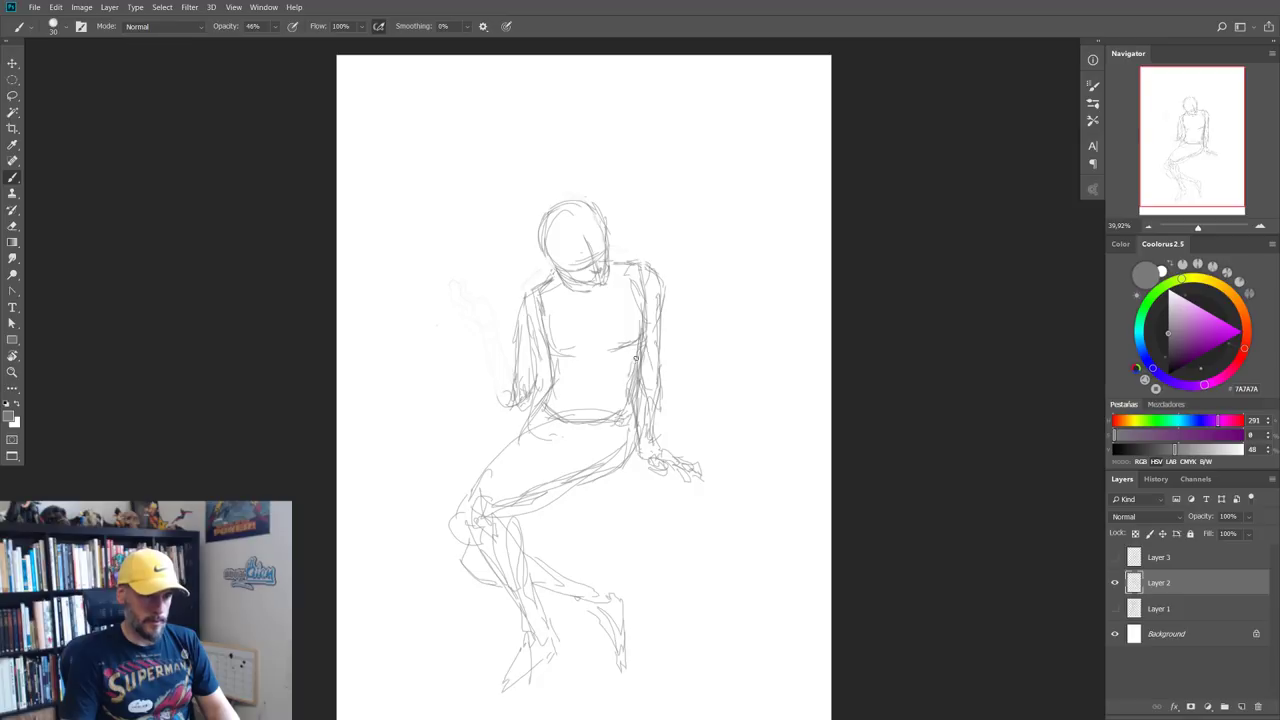
pyautogui.moveTo(635, 357)
pyautogui.mouseDown()
pyautogui.moveTo(600, 485)
pyautogui.moveTo(512, 516)
pyautogui.moveTo(468, 515)
pyautogui.moveTo(532, 632)
pyautogui.mouseUp()
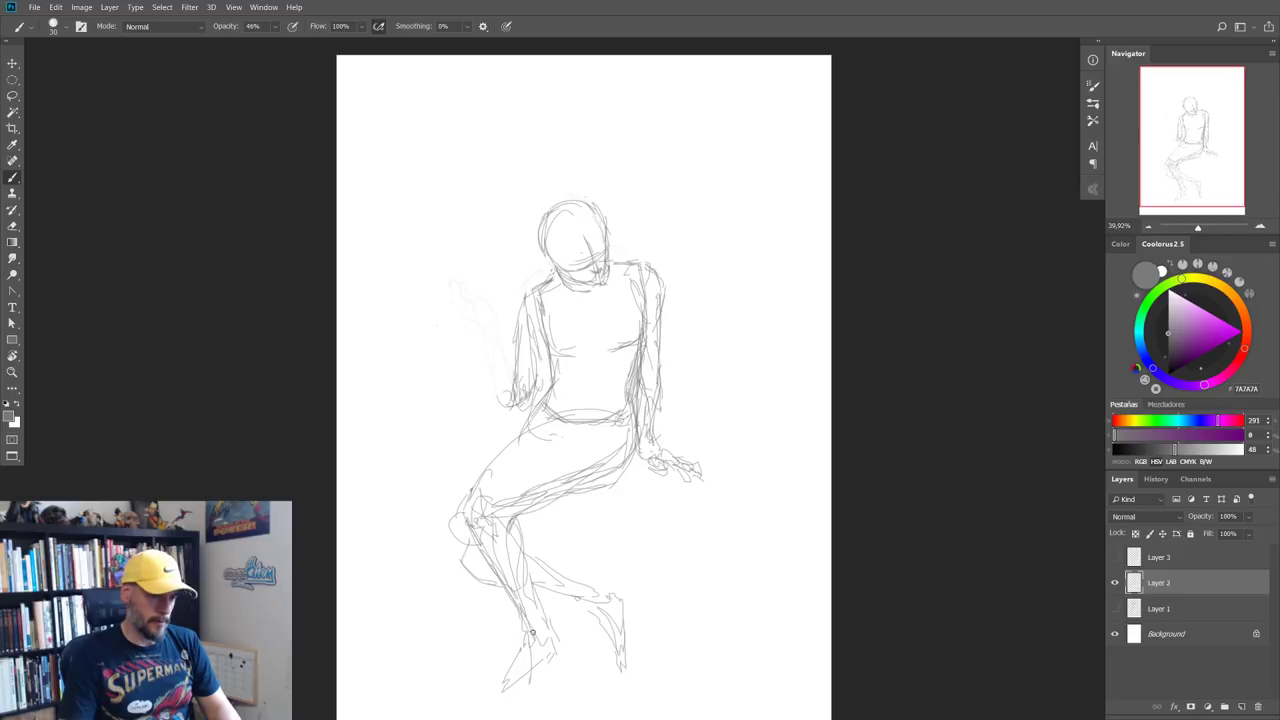
pyautogui.moveTo(514, 523)
pyautogui.mouseDown()
pyautogui.moveTo(566, 645)
pyautogui.moveTo(548, 698)
pyautogui.mouseUp()
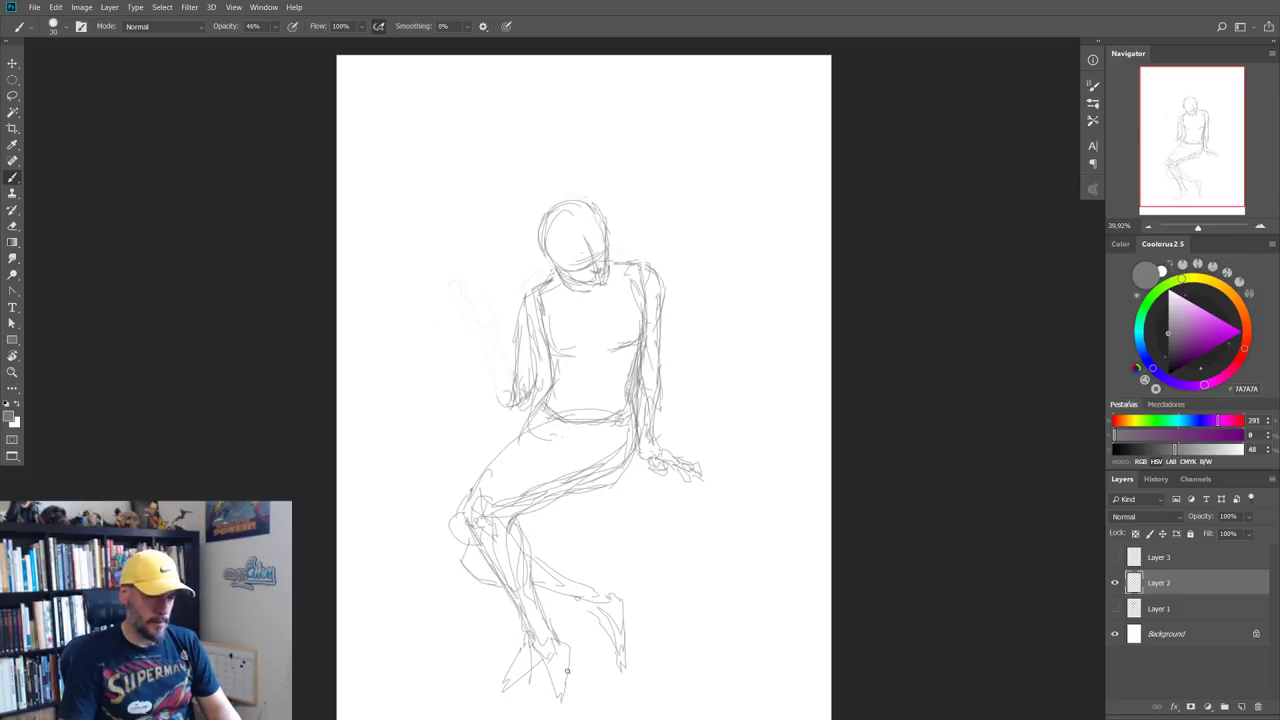
pyautogui.moveTo(586, 536); pyautogui.dragTo(578, 418)
# Step: Add strokes to the lower leg, right foot and toe
pyautogui.moveTo(558, 560); pyautogui.dragTo(556, 604)
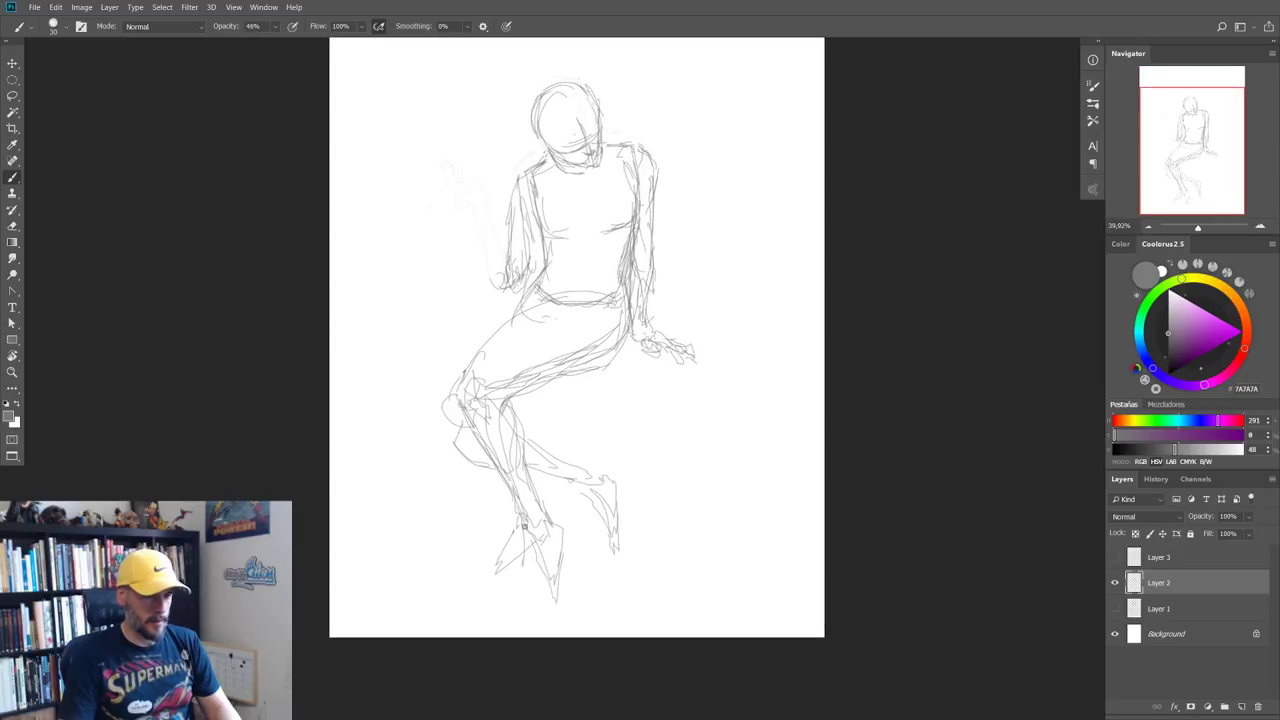
pyautogui.moveTo(524, 524)
pyautogui.mouseDown()
pyautogui.moveTo(553, 600)
pyautogui.moveTo(565, 530)
pyautogui.moveTo(552, 610)
pyautogui.mouseUp()
pyautogui.moveTo(606, 477)
pyautogui.mouseDown()
pyautogui.moveTo(620, 544)
pyautogui.moveTo(602, 522)
pyautogui.mouseUp()
pyautogui.moveTo(535, 418); pyautogui.dragTo(567, 492)
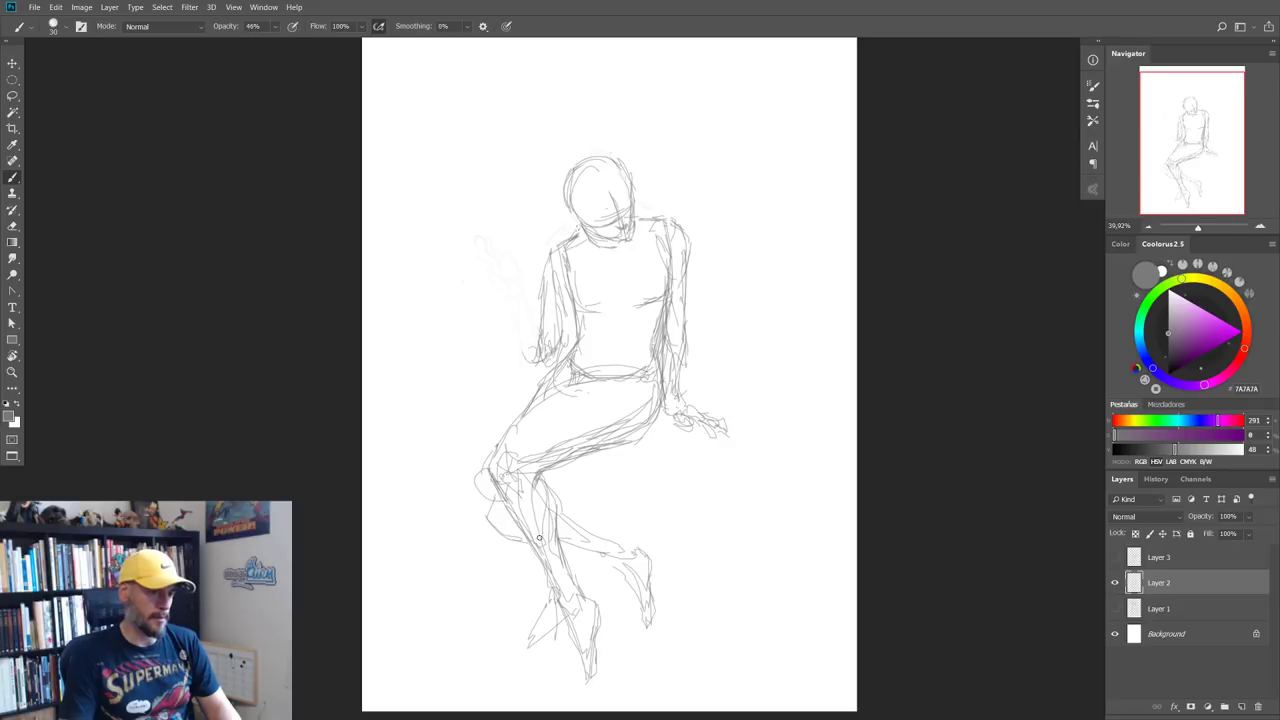
pyautogui.moveTo(500, 363); pyautogui.dragTo(476, 383)
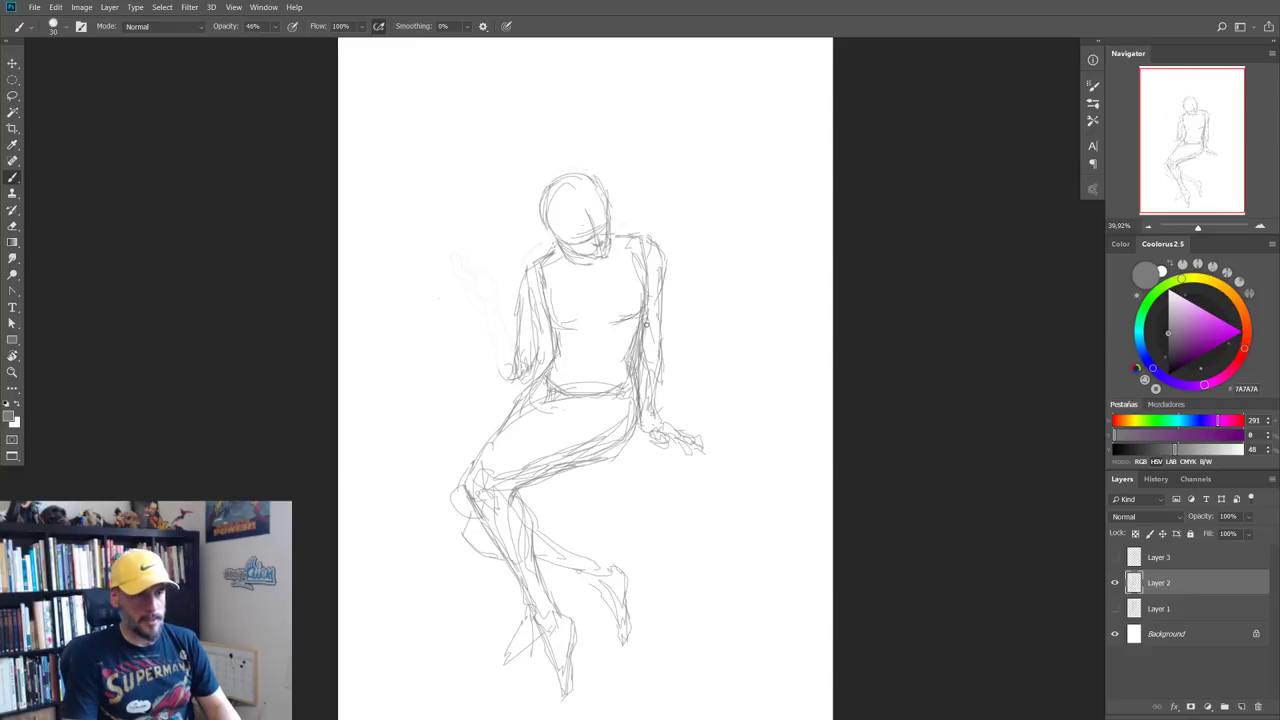
# Step: Redraw the resting arm's contour, then lasso its hand and nudge it into place
pyautogui.press('e')
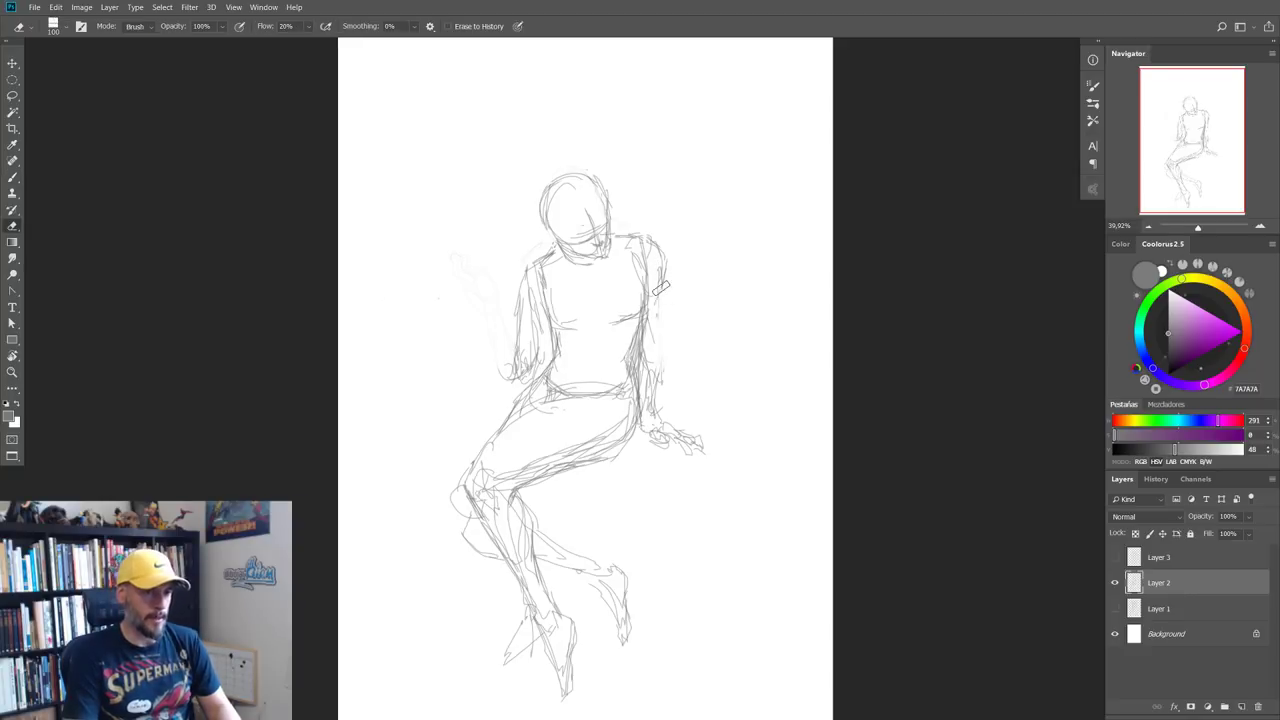
pyautogui.press('b')
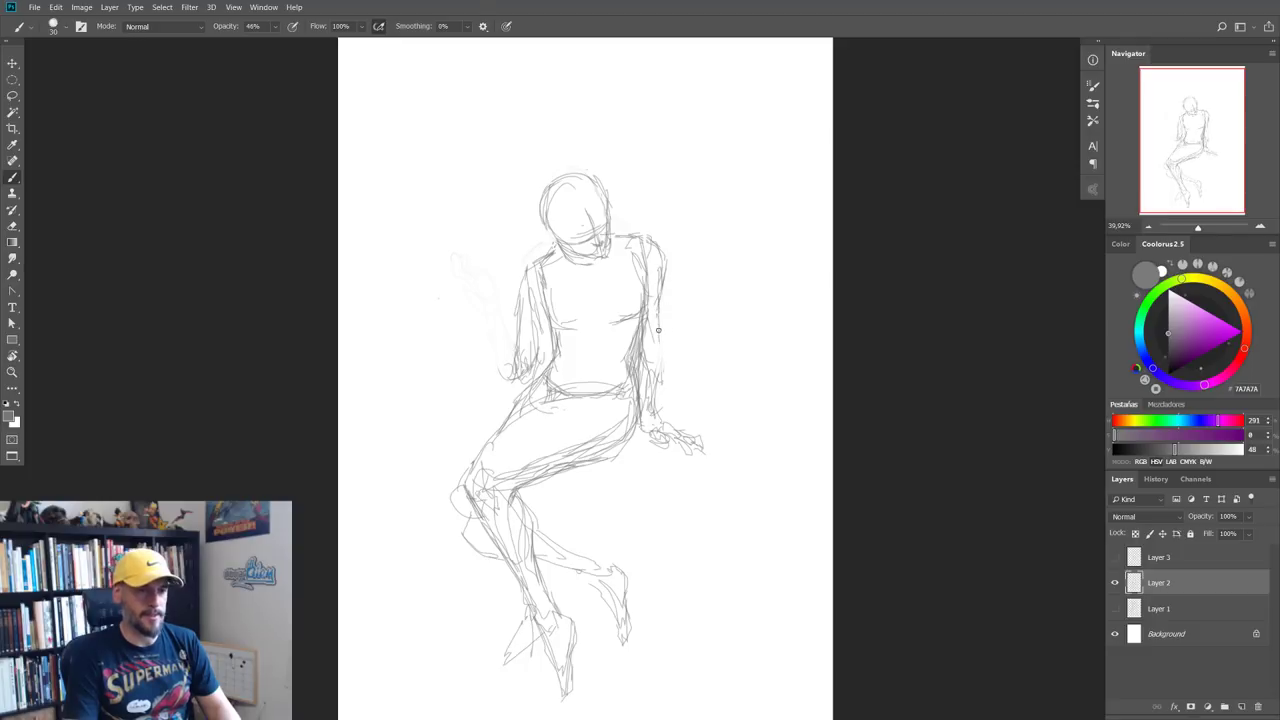
pyautogui.moveTo(658, 330)
pyautogui.mouseDown()
pyautogui.moveTo(646, 448)
pyautogui.moveTo(659, 433)
pyautogui.mouseUp()
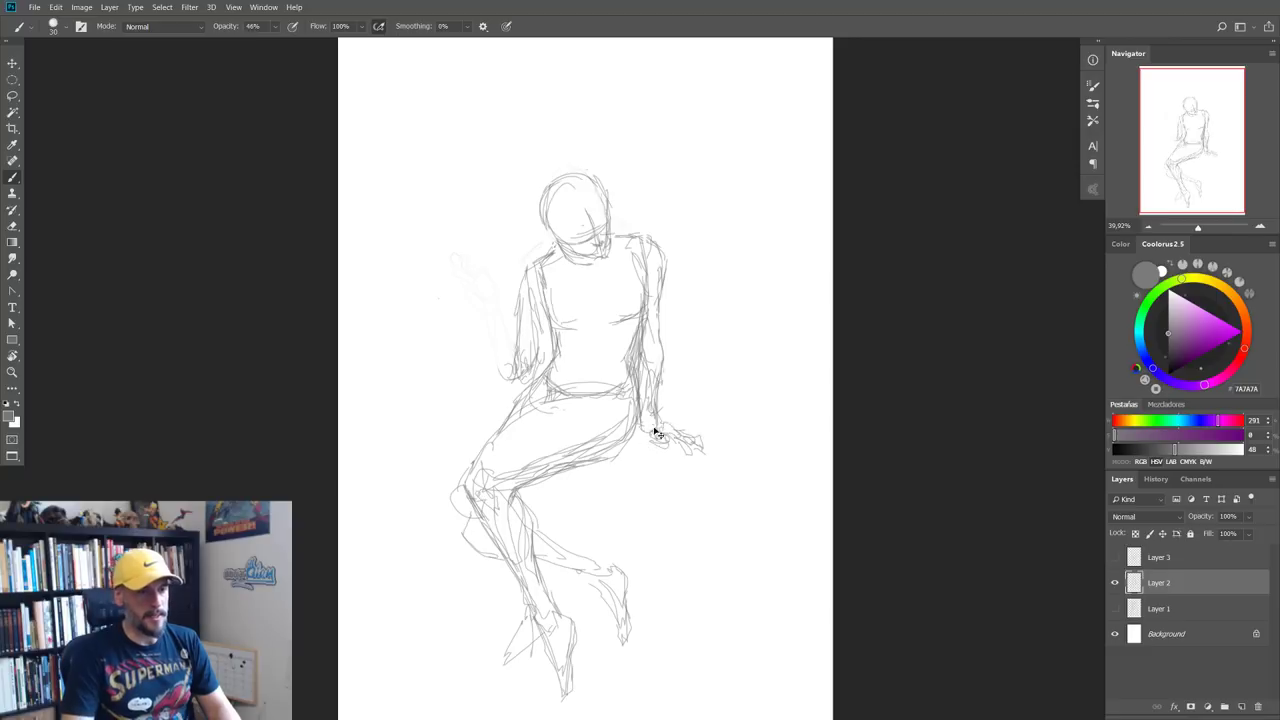
pyautogui.press('l')
pyautogui.moveTo(642, 428)
pyautogui.mouseDown()
pyautogui.moveTo(726, 446)
pyautogui.moveTo(645, 432)
pyautogui.moveTo(668, 447)
pyautogui.mouseUp()
pyautogui.press('v')
pyautogui.hotkey('ctrl', 'd')
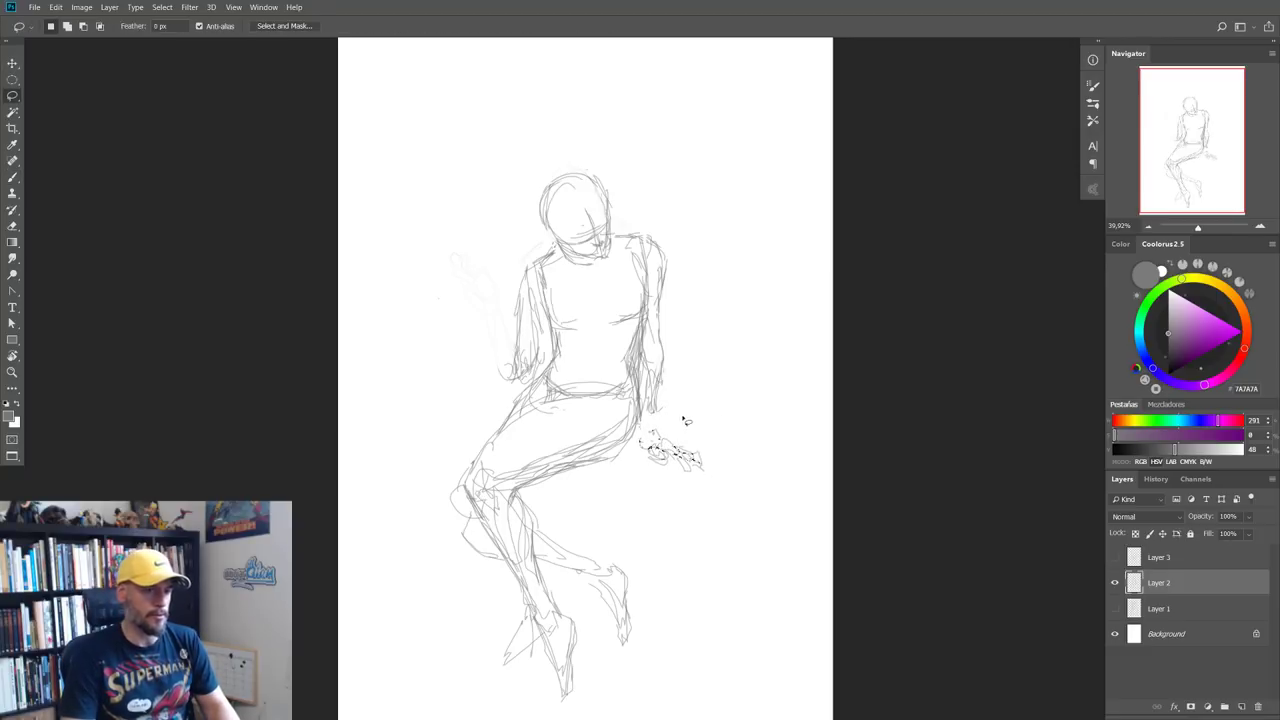
pyautogui.press('b')
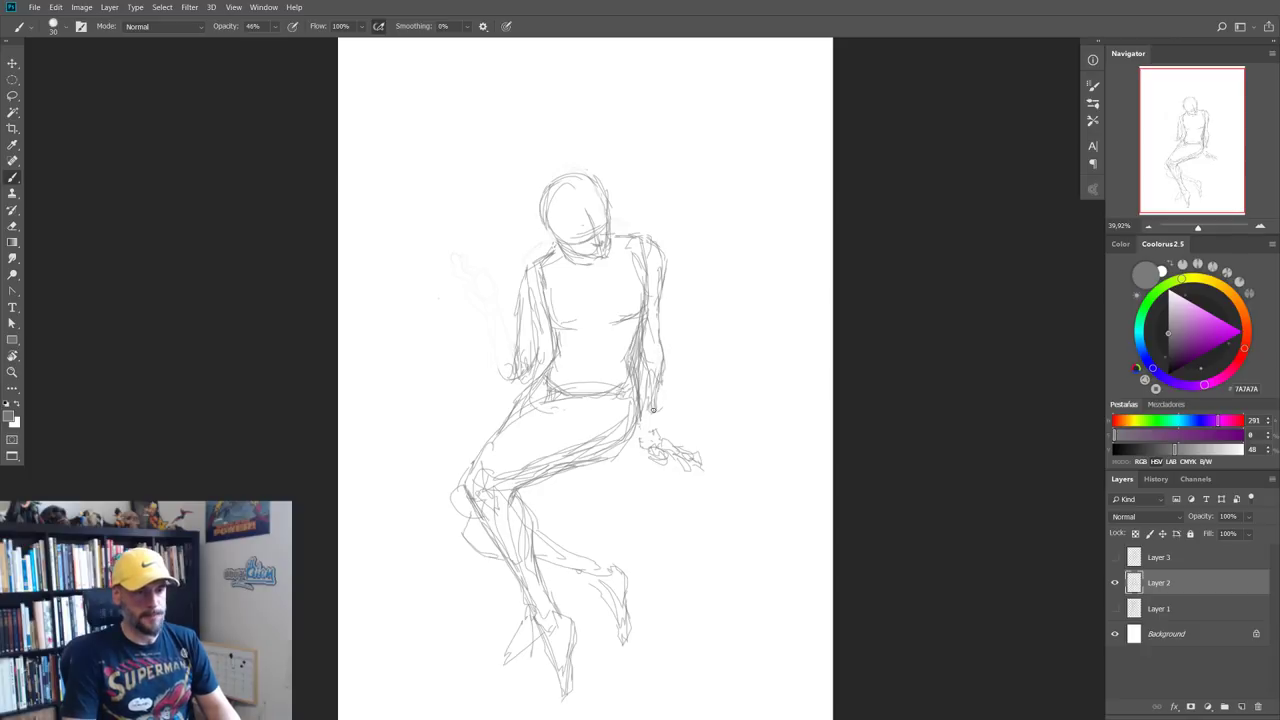
# Step: Erase stray lines along the resting arm, add a short stroke, and lasso the head
pyautogui.press('e')
pyautogui.moveTo(656, 405); pyautogui.dragTo(650, 352)
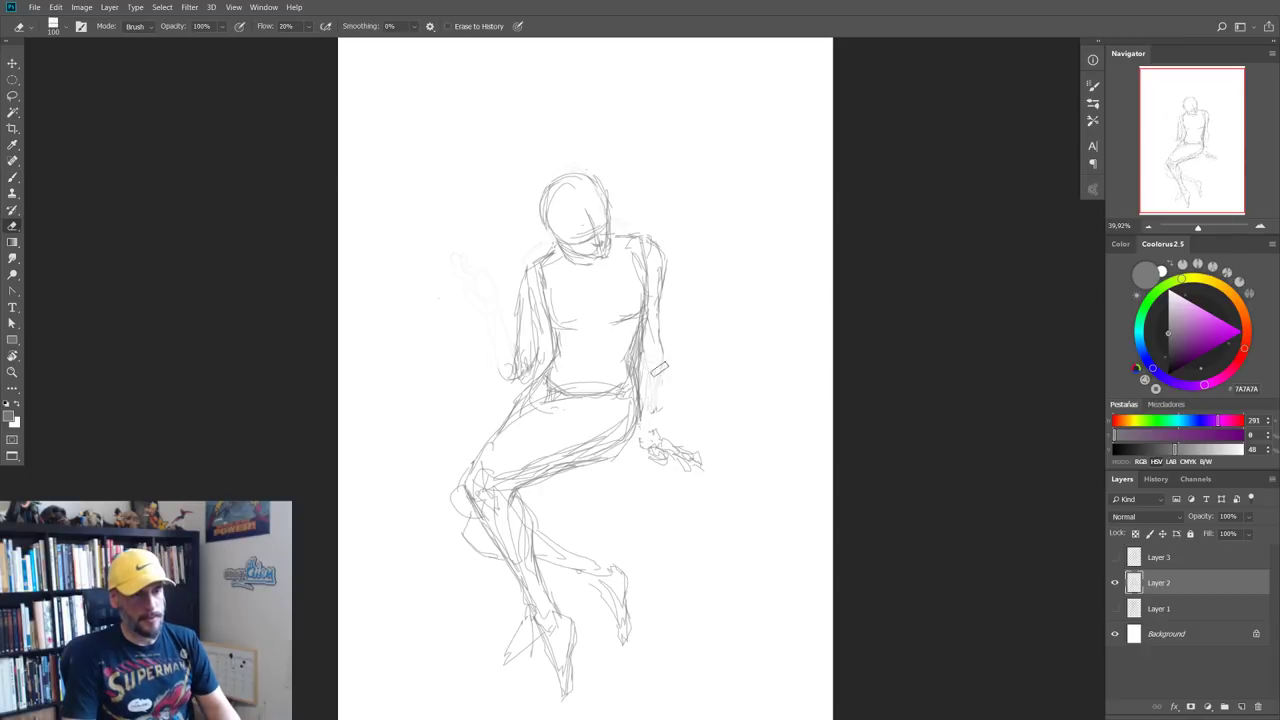
pyautogui.press('b')
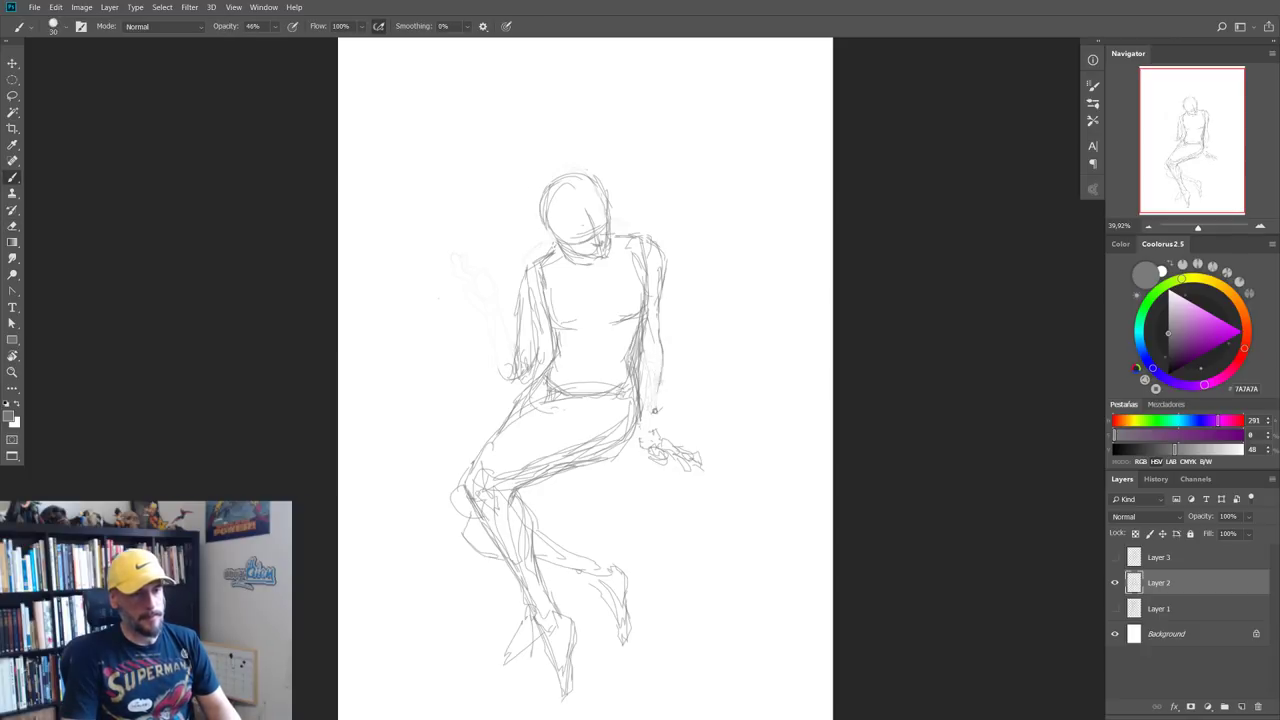
pyautogui.press('e')
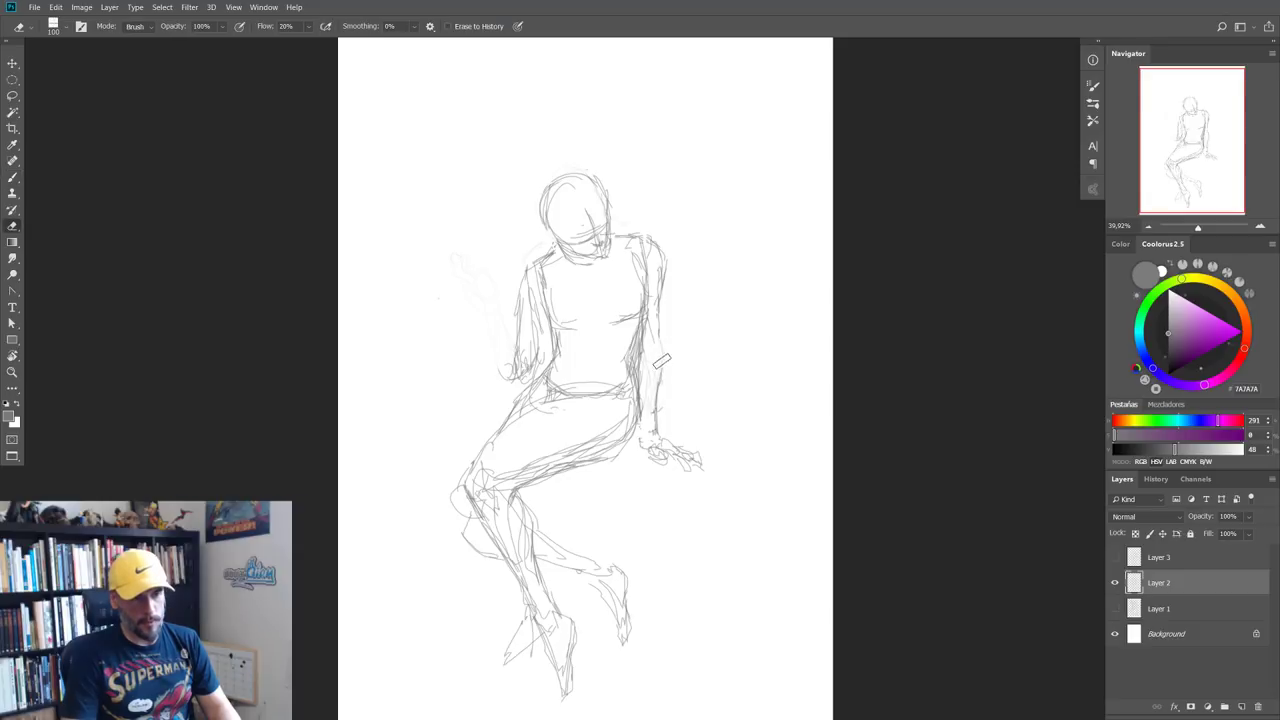
pyautogui.moveTo(662, 384)
pyautogui.mouseDown()
pyautogui.moveTo(658, 354)
pyautogui.moveTo(655, 428)
pyautogui.moveTo(660, 366)
pyautogui.mouseUp()
pyautogui.press('b')
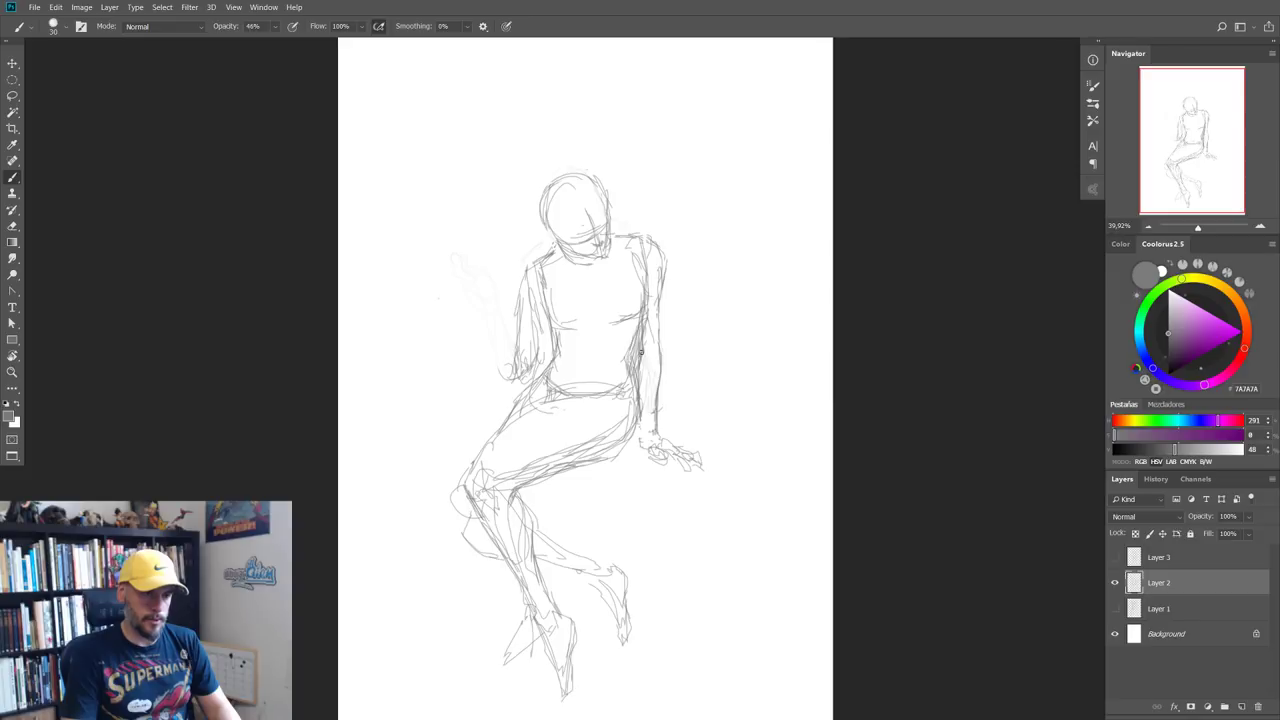
pyautogui.moveTo(641, 418); pyautogui.dragTo(640, 440)
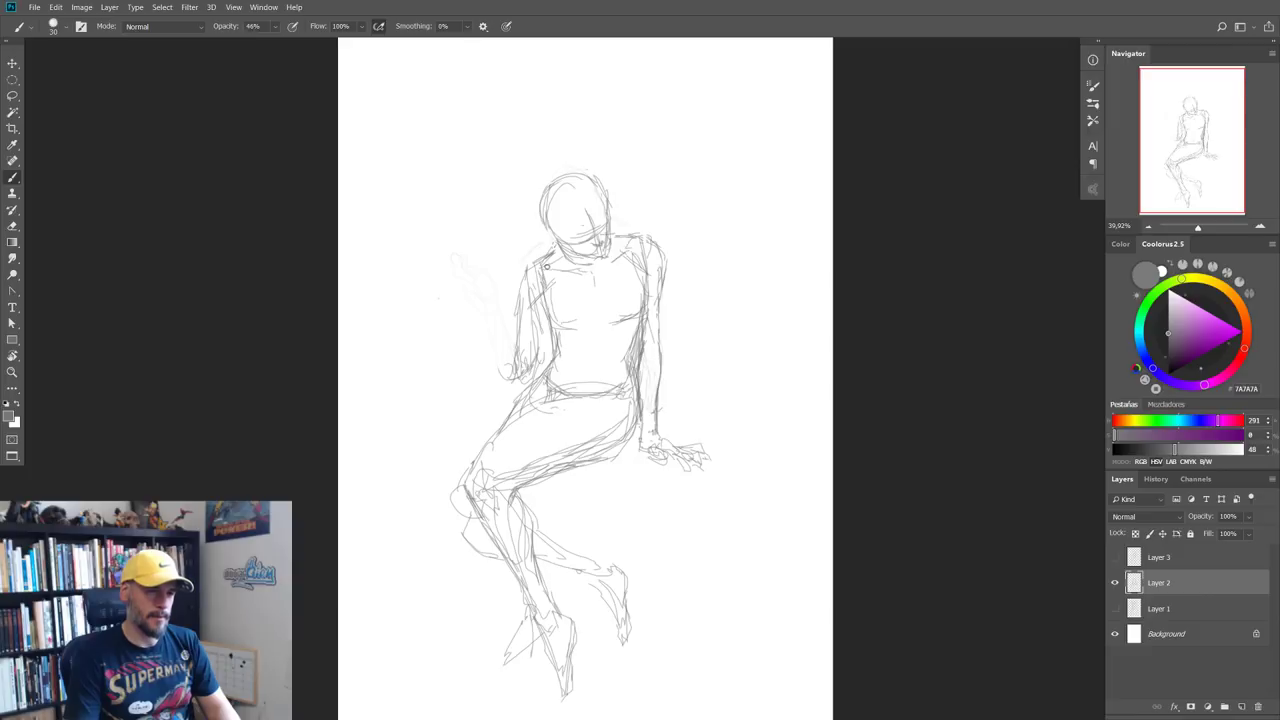
pyautogui.press('l')
pyautogui.moveTo(540, 228)
pyautogui.mouseDown()
pyautogui.moveTo(614, 262)
pyautogui.moveTo(580, 262)
pyautogui.moveTo(540, 228)
pyautogui.mouseUp()
# Step: Scale the selected head up to about 104%, commit it, and clear the selection
pyautogui.hotkey('ctrl', 't')
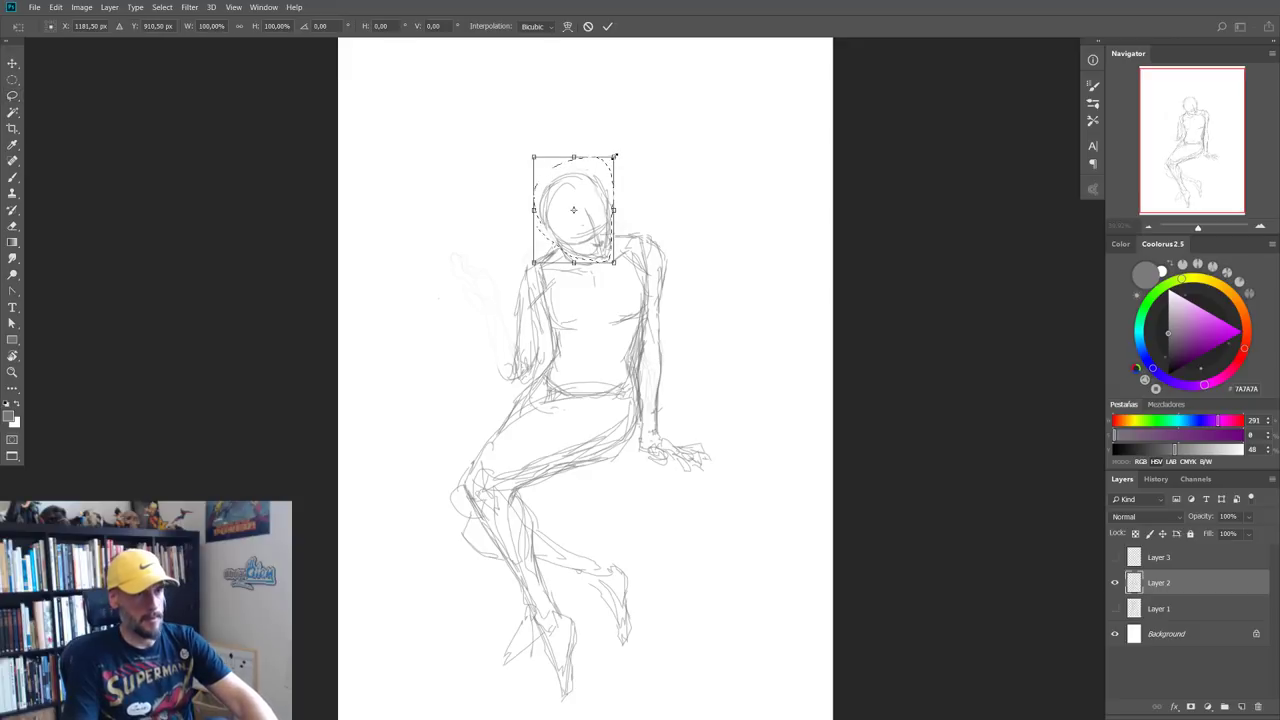
pyautogui.moveTo(615, 156); pyautogui.dragTo(600, 188)
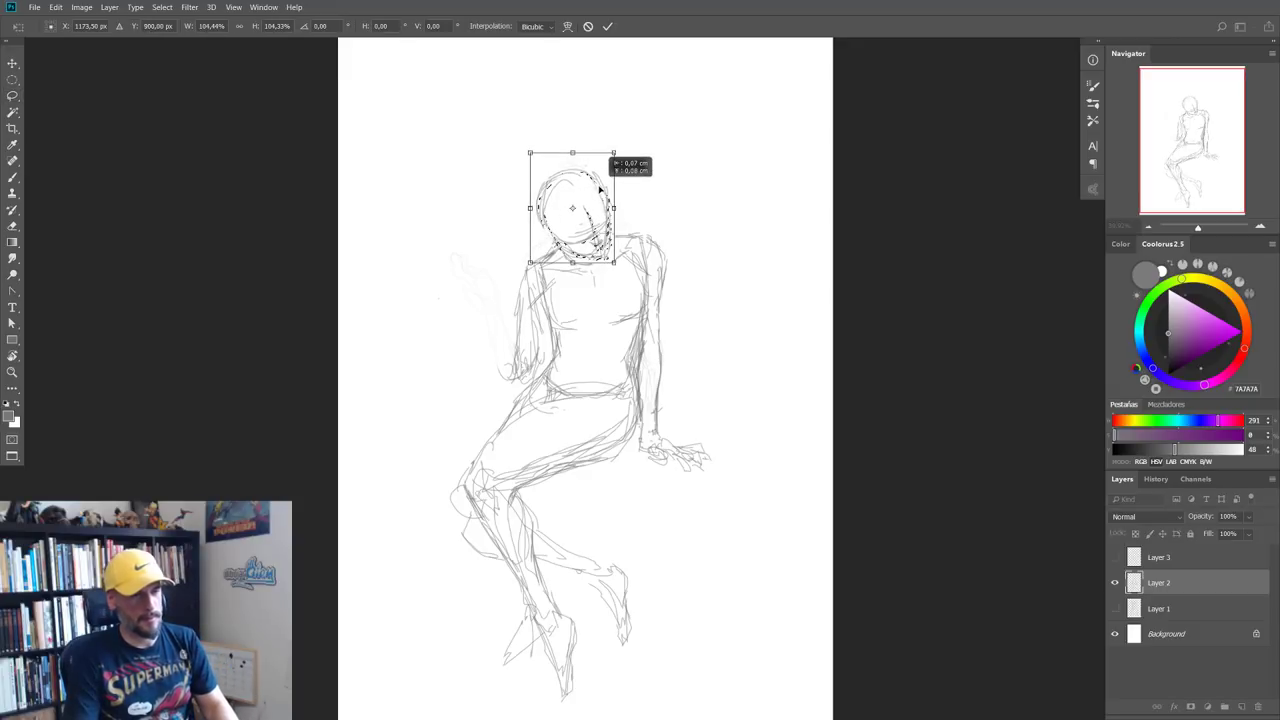
pyautogui.press('Return')
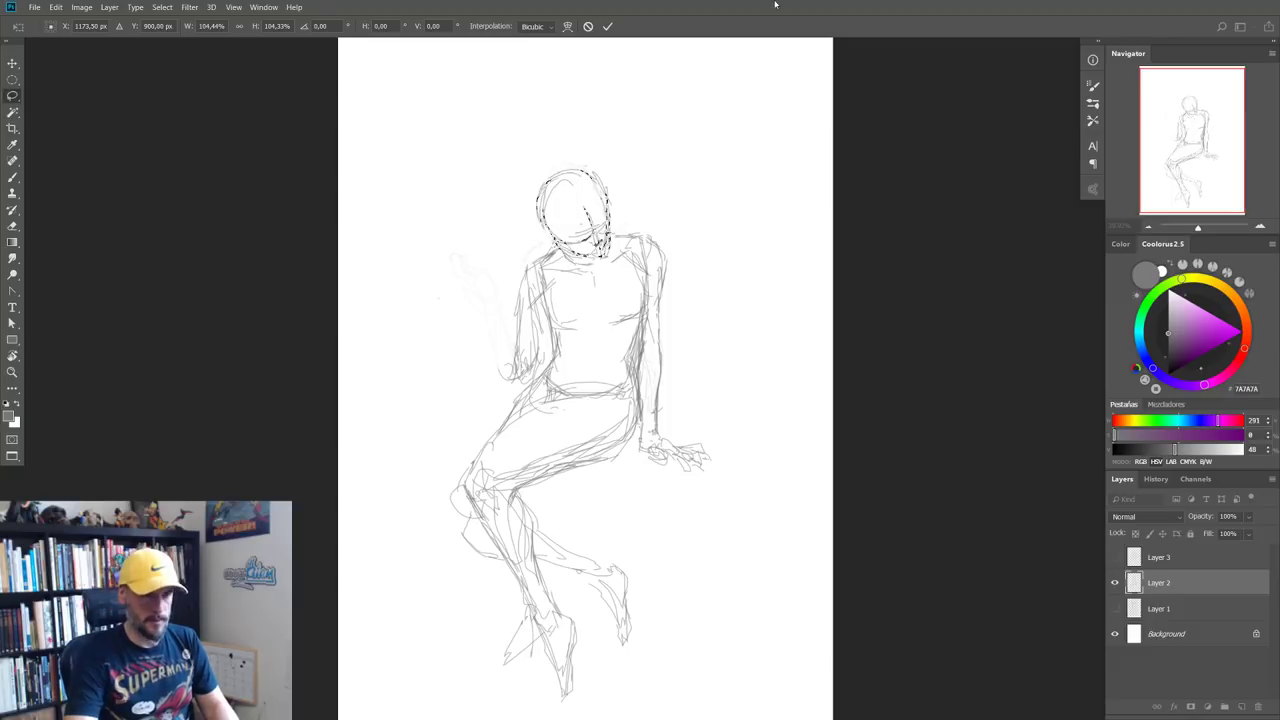
pyautogui.hotkey('ctrl', 'd')
pyautogui.press('b')
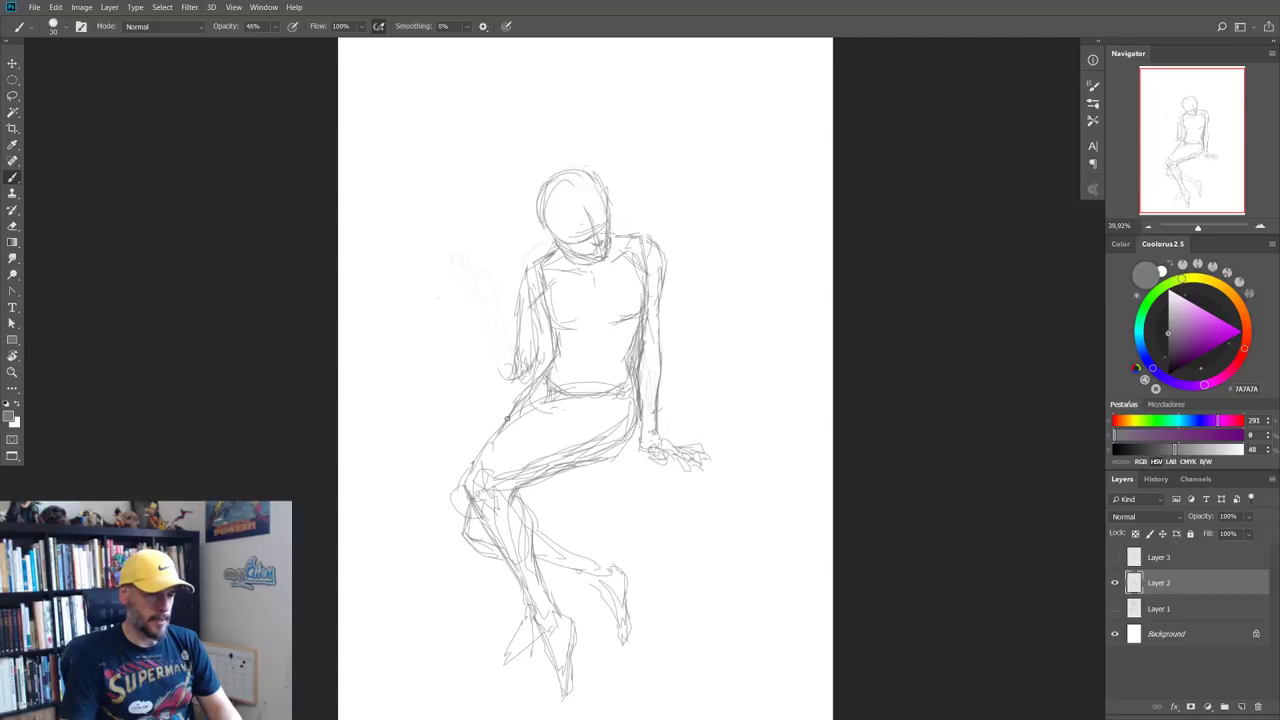
# Step: Redraw the left knee, shin and calf lines with a quick eraser cleanup
pyautogui.moveTo(488, 454)
pyautogui.mouseDown()
pyautogui.moveTo(472, 500)
pyautogui.moveTo(494, 536)
pyautogui.mouseUp()
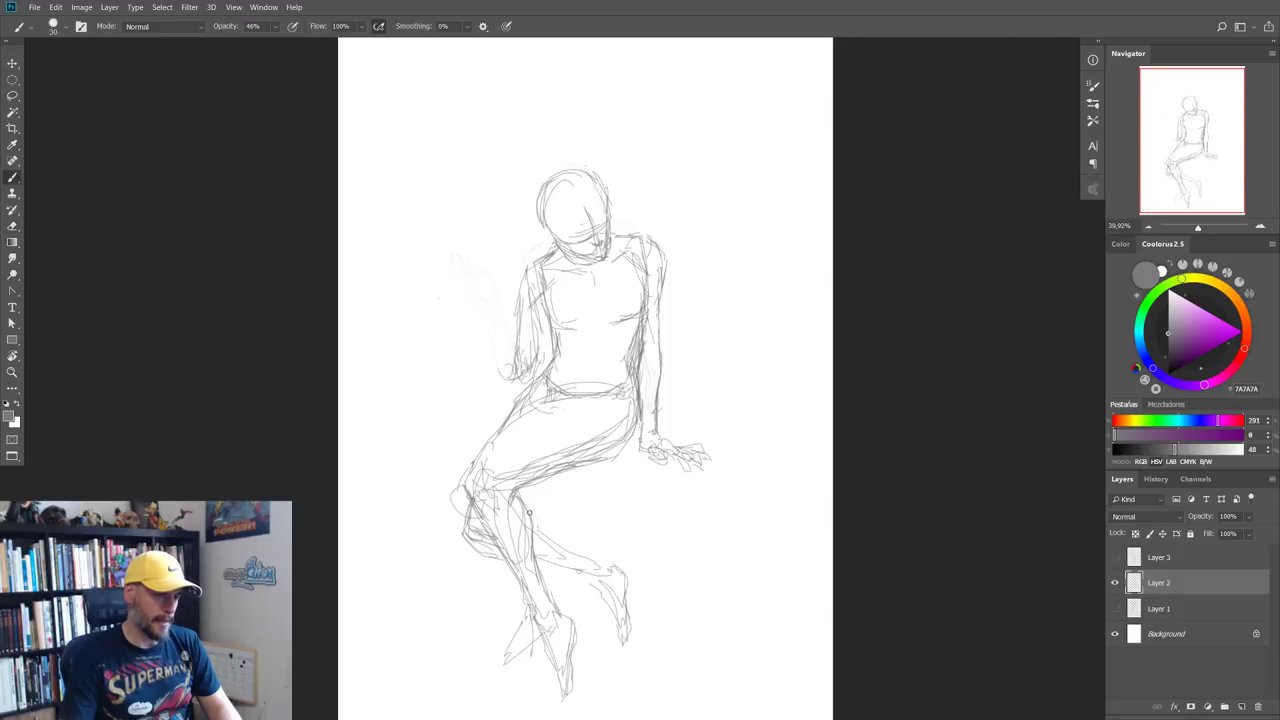
pyautogui.moveTo(544, 527); pyautogui.dragTo(603, 561)
pyautogui.press('e')
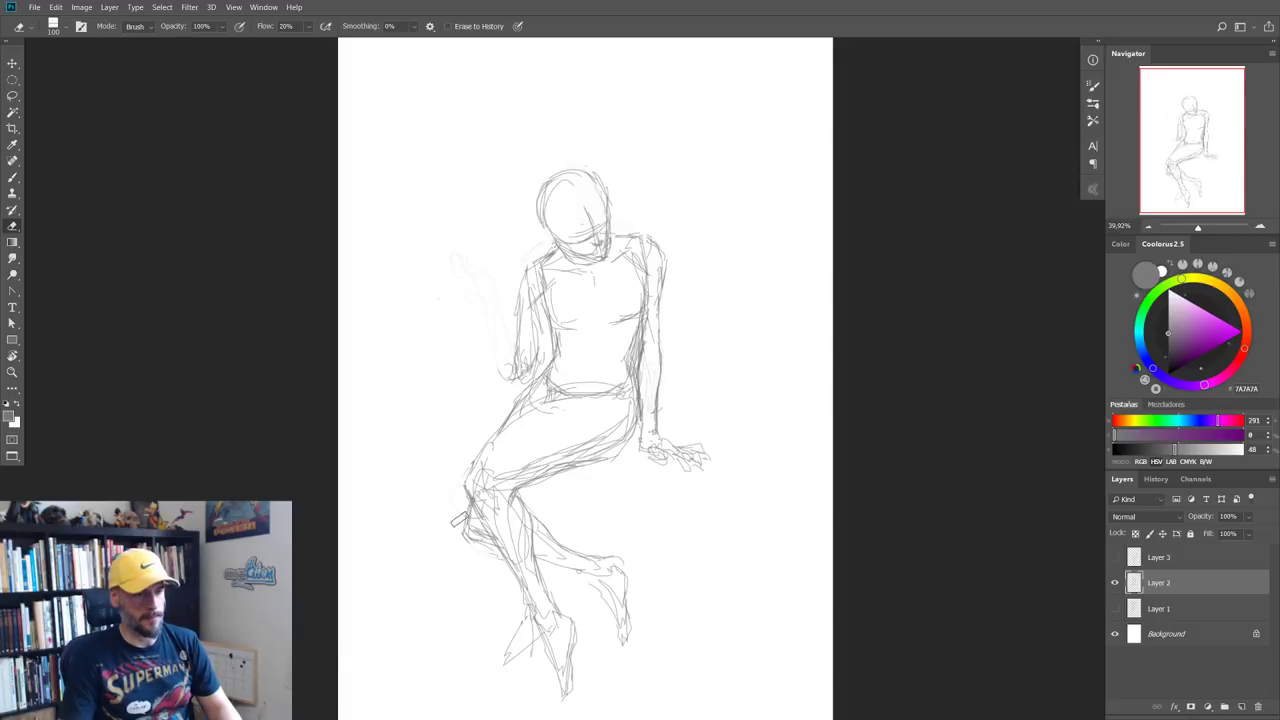
pyautogui.press('b')
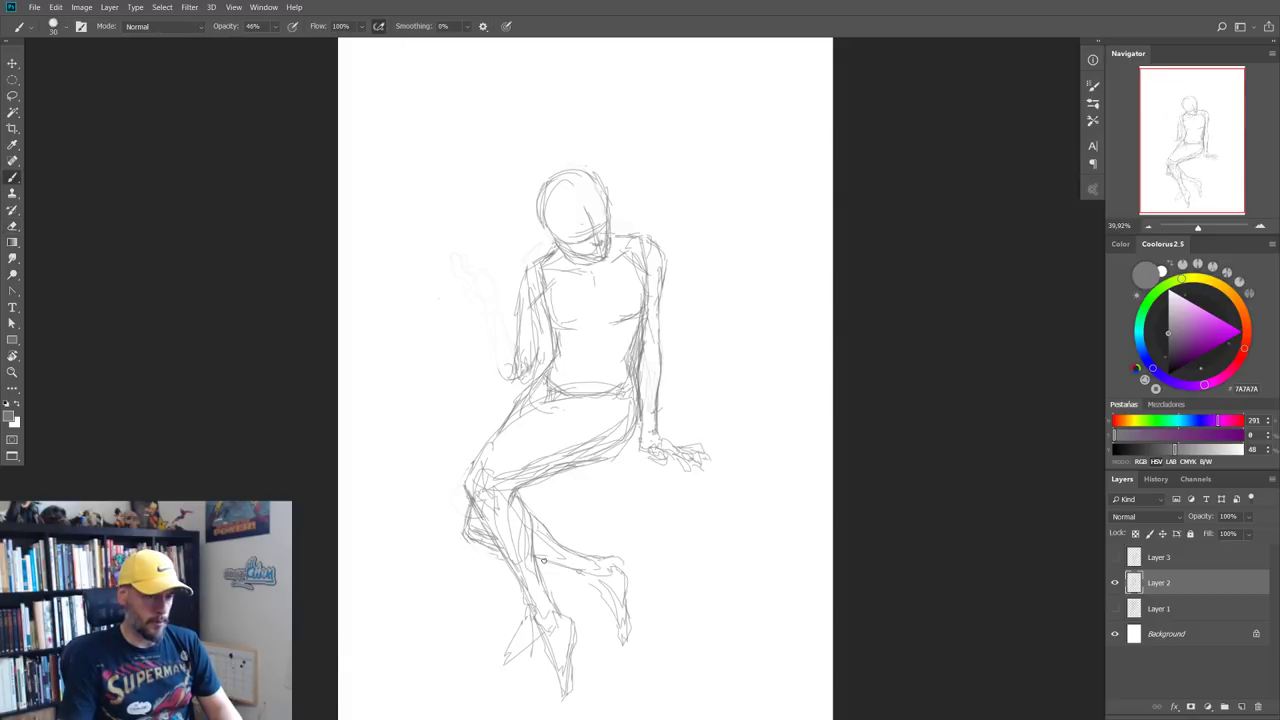
pyautogui.moveTo(543, 561); pyautogui.dragTo(598, 579)
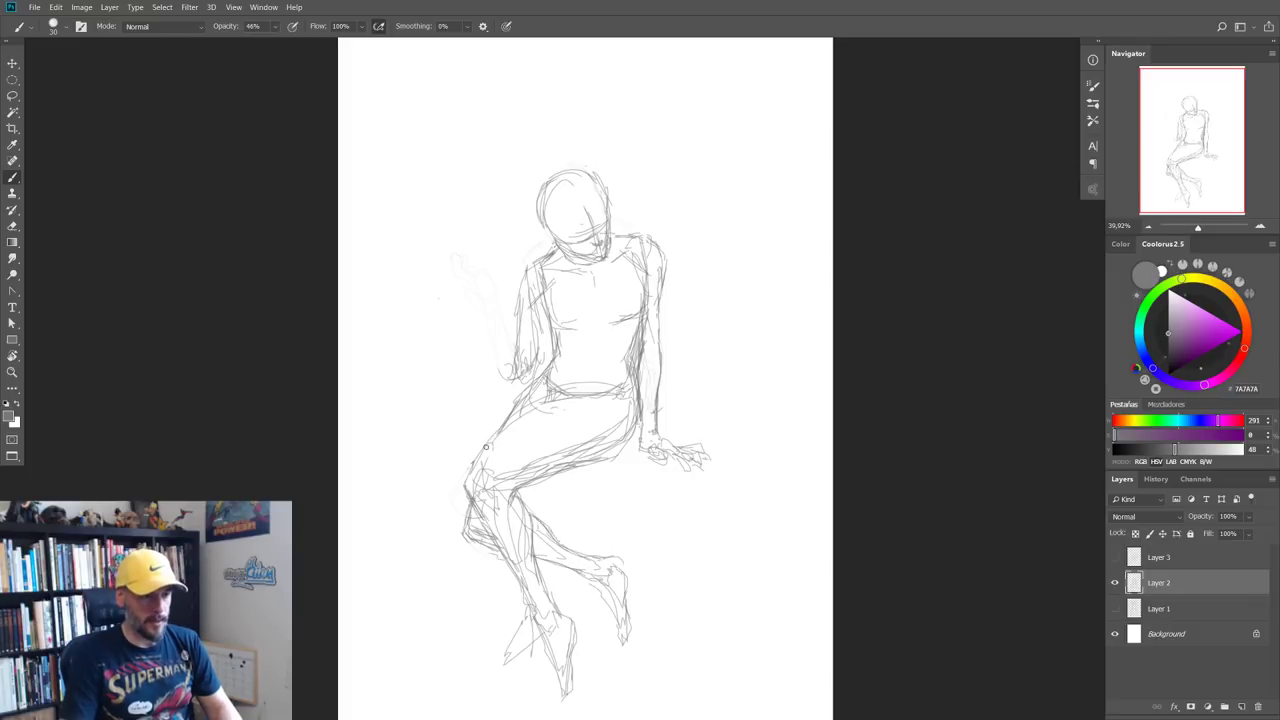
# Step: Reinforce the upper thigh line to the knee, then erase touch-ups while zooming
pyautogui.moveTo(538, 406); pyautogui.dragTo(467, 467)
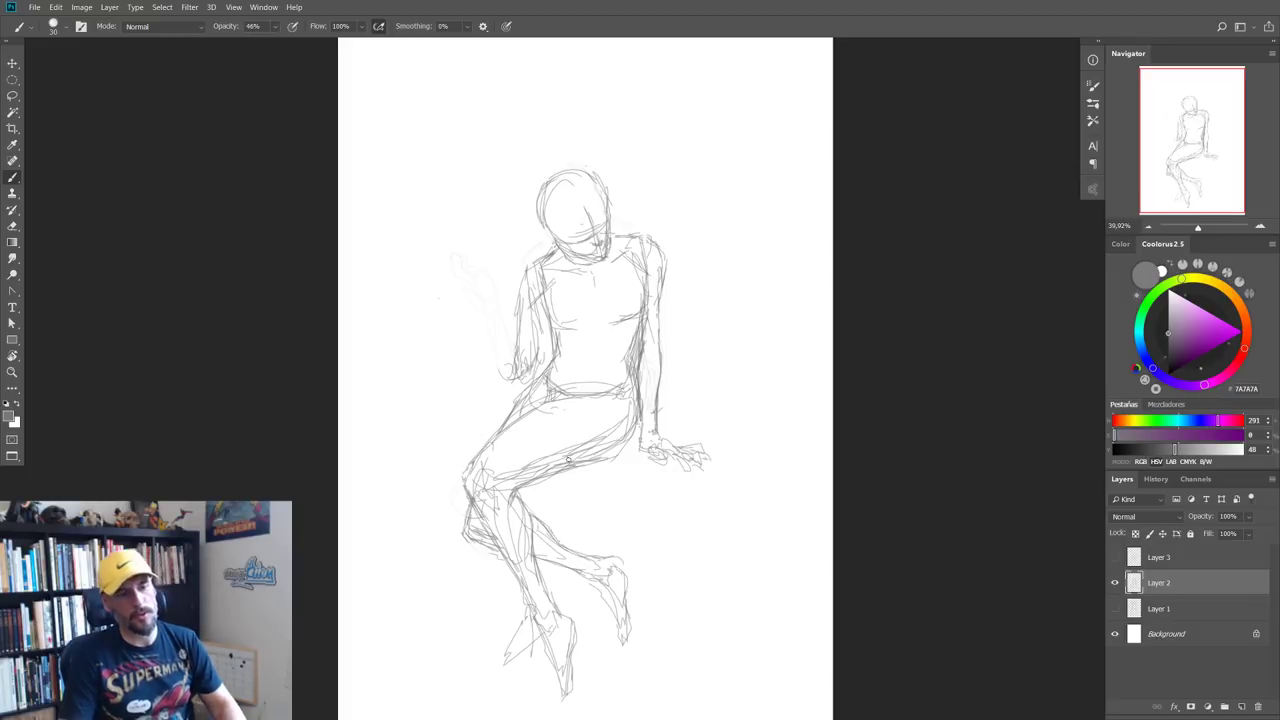
pyautogui.scroll(-2, 576, 456)
pyautogui.scroll(-3, 576, 456)
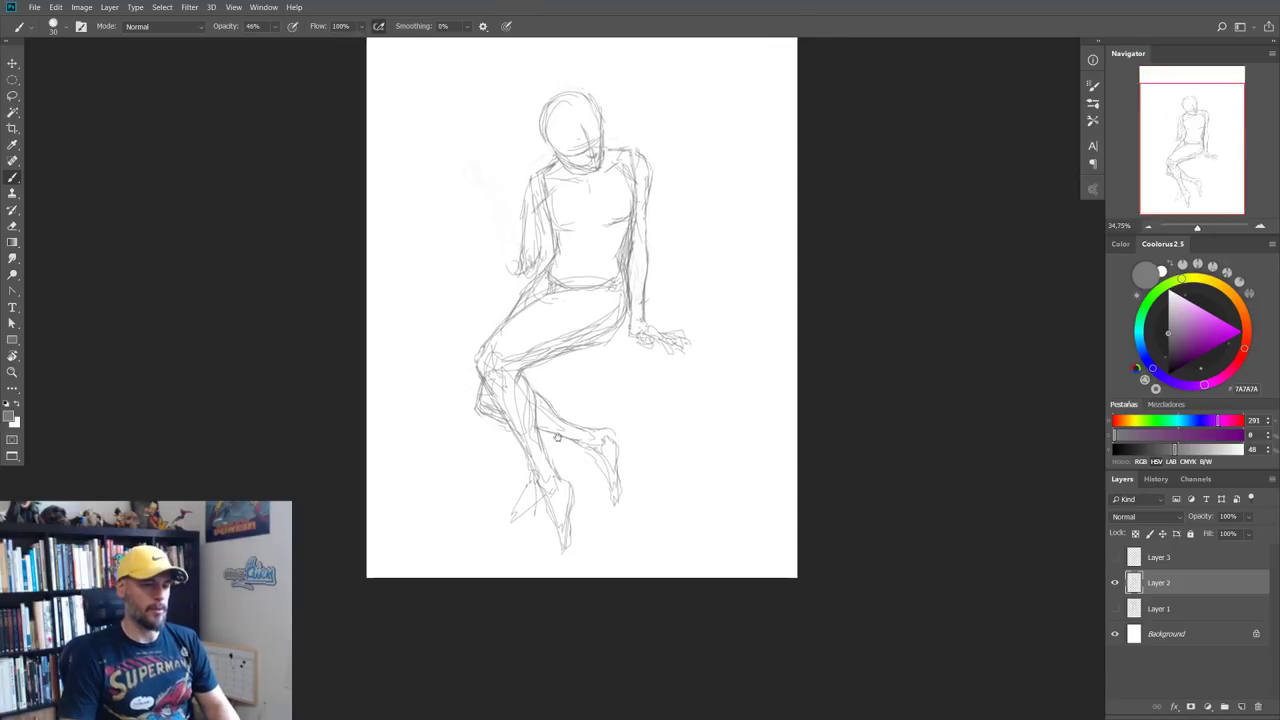
pyautogui.press('e')
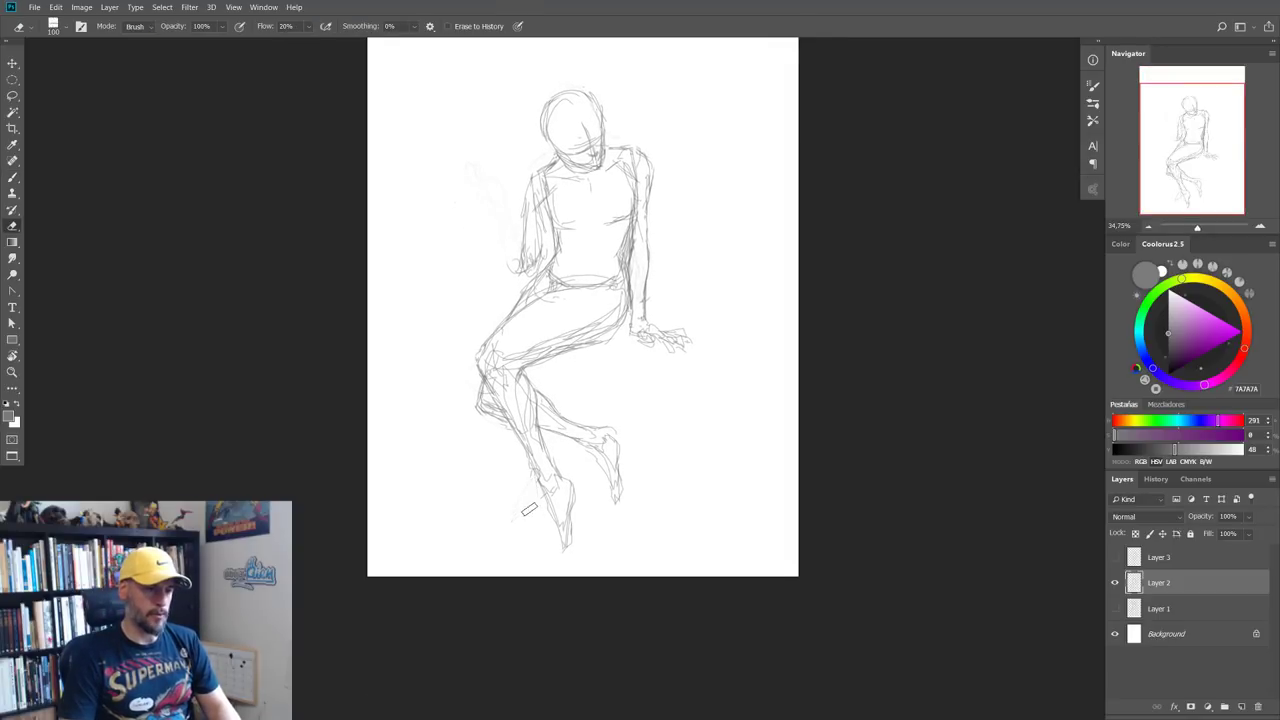
pyautogui.scroll(-1, 580, 386)
pyautogui.scroll(2, 590, 385)
pyautogui.scroll(2, 610, 410)
pyautogui.scroll(3, 630, 430)
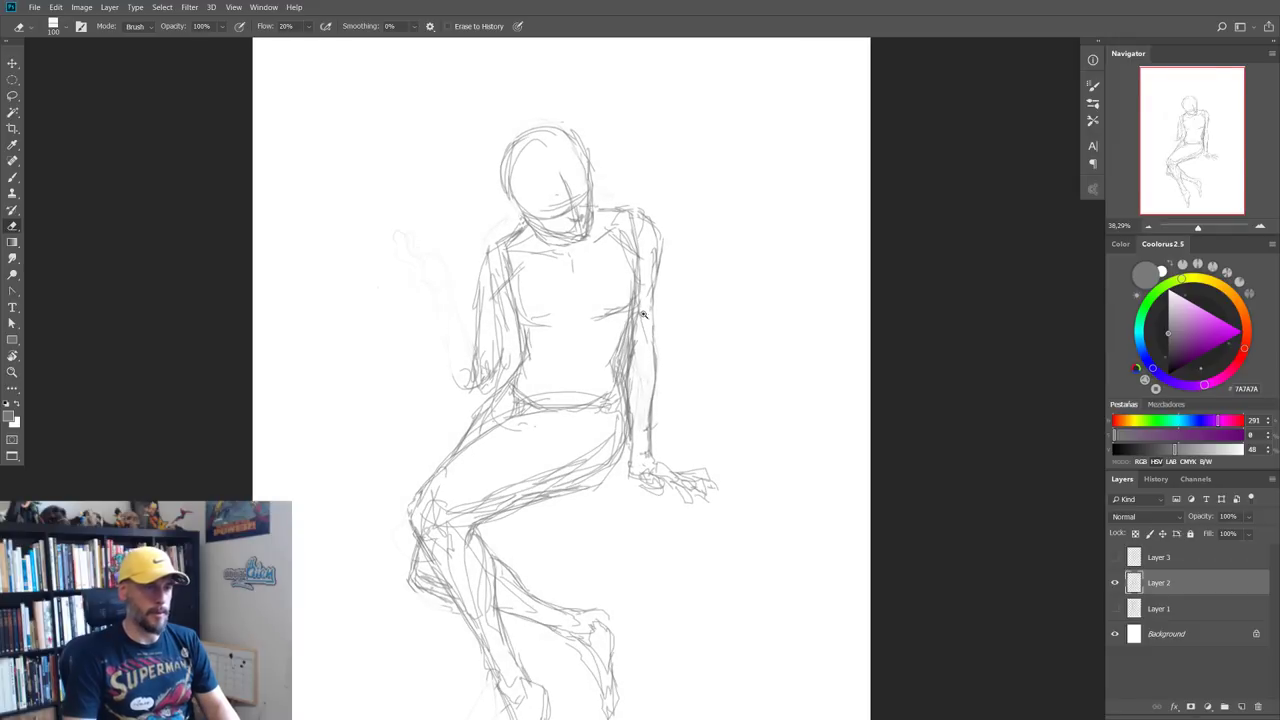
# Step: Sketch the left shoulder, upper arm and raised forearm up to the hand
pyautogui.press('b')
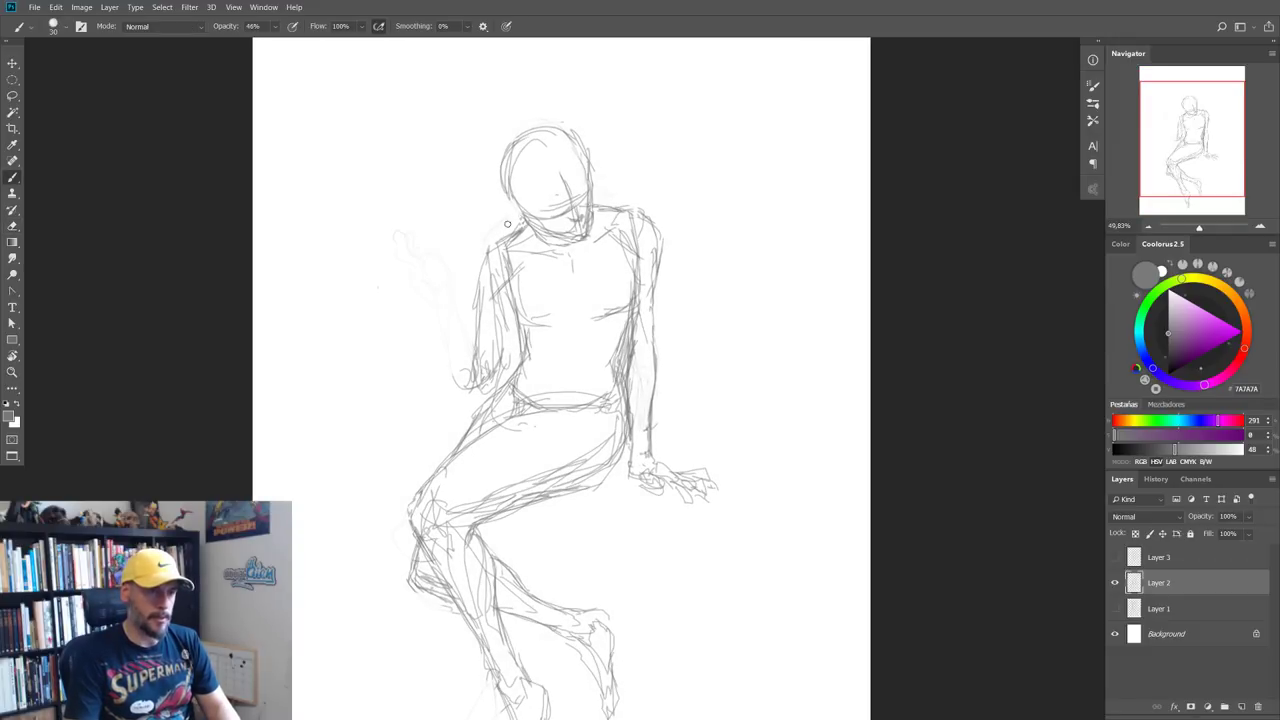
pyautogui.moveTo(507, 224)
pyautogui.mouseDown()
pyautogui.moveTo(480, 262)
pyautogui.moveTo(485, 350)
pyautogui.moveTo(503, 352)
pyautogui.mouseUp()
pyautogui.moveTo(512, 302)
pyautogui.mouseDown()
pyautogui.moveTo(496, 367)
pyautogui.moveTo(434, 290)
pyautogui.mouseUp()
pyautogui.moveTo(468, 334)
pyautogui.mouseDown()
pyautogui.moveTo(432, 286)
pyautogui.moveTo(472, 385)
pyautogui.mouseUp()
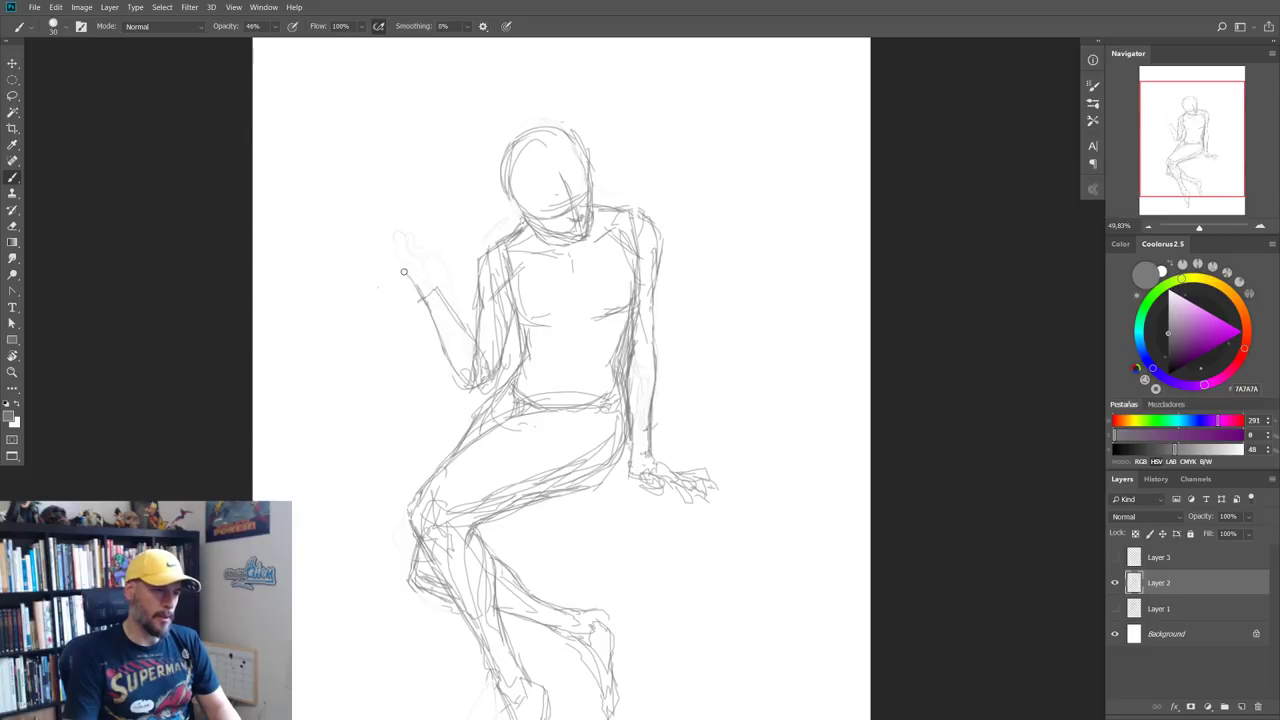
pyautogui.moveTo(421, 262); pyautogui.dragTo(480, 342)
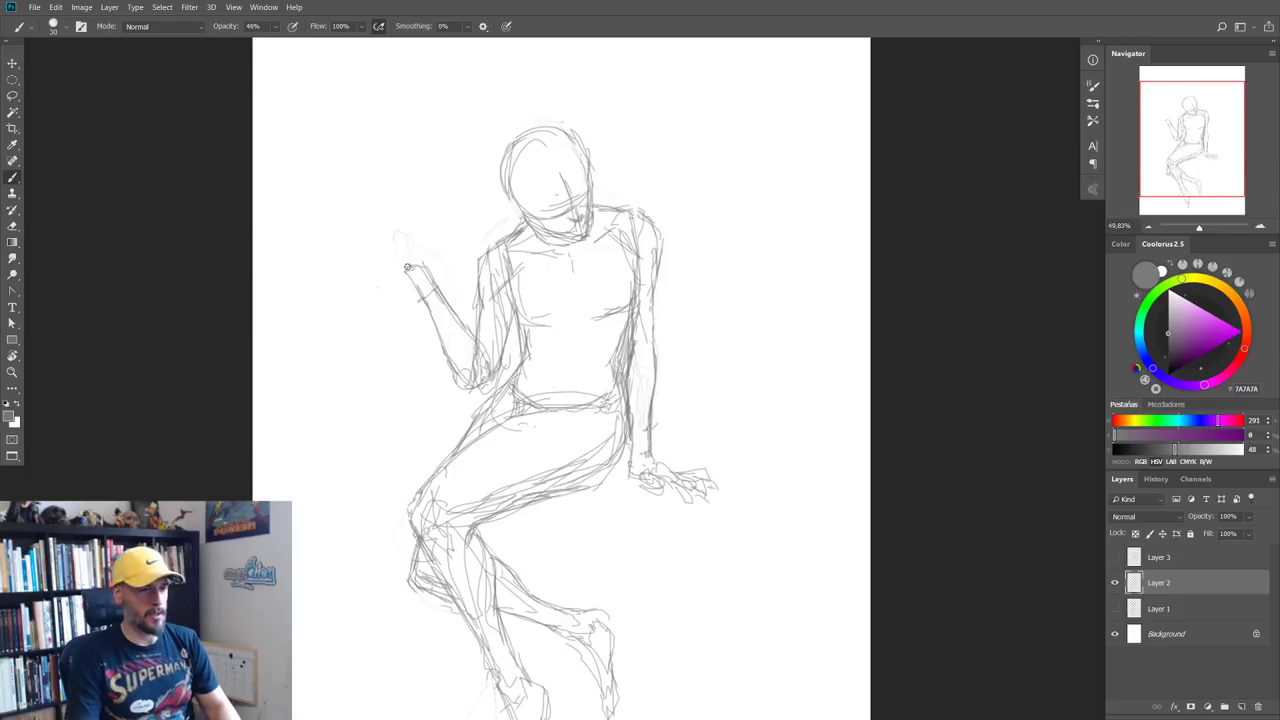
# Step: Firm up the raised hand's edges and add a diagonal stroke from the fist
pyautogui.moveTo(427, 231); pyautogui.dragTo(436, 258)
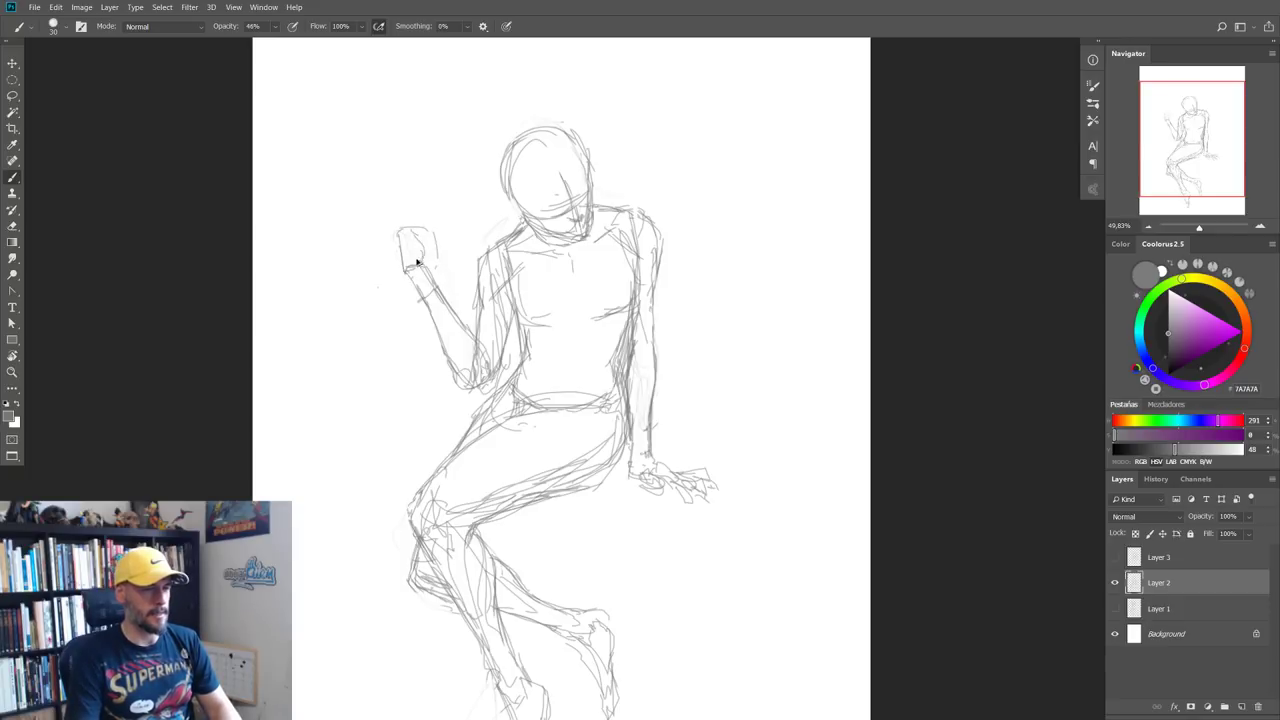
pyautogui.moveTo(427, 262); pyautogui.dragTo(438, 232)
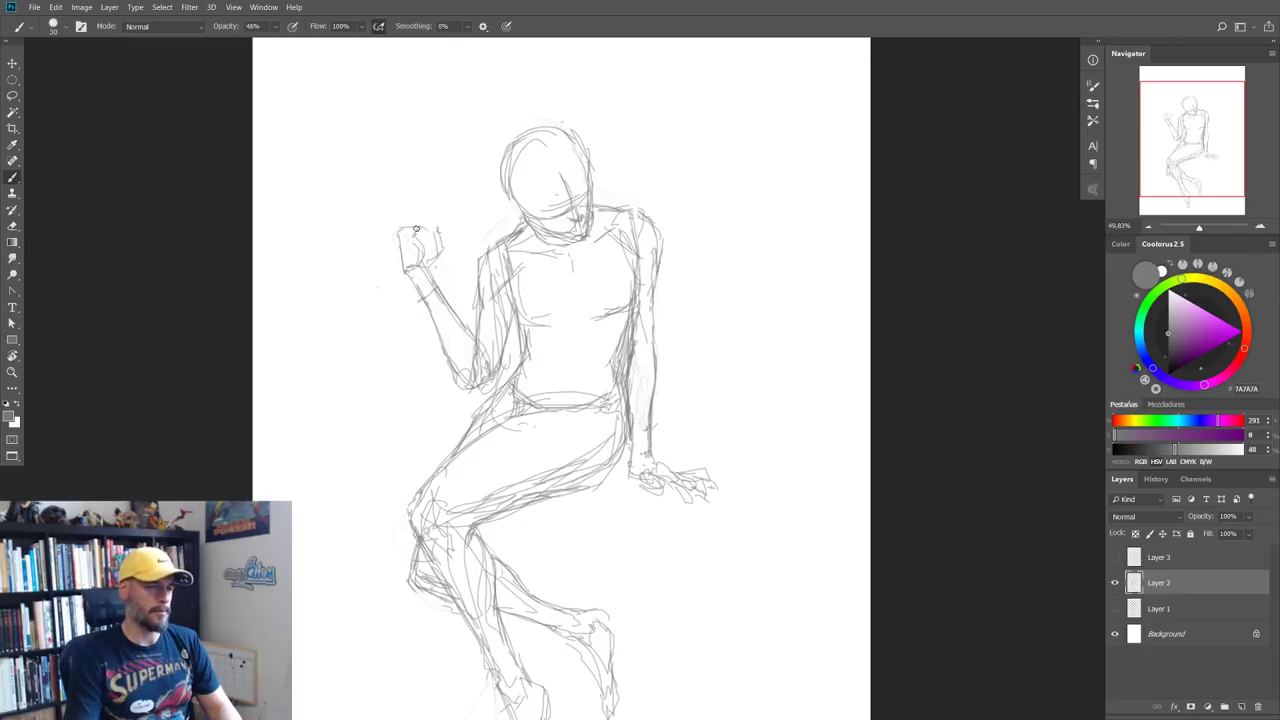
pyautogui.moveTo(404, 247)
pyautogui.mouseDown()
pyautogui.moveTo(389, 219)
pyautogui.moveTo(424, 231)
pyautogui.moveTo(466, 180)
pyautogui.mouseUp()
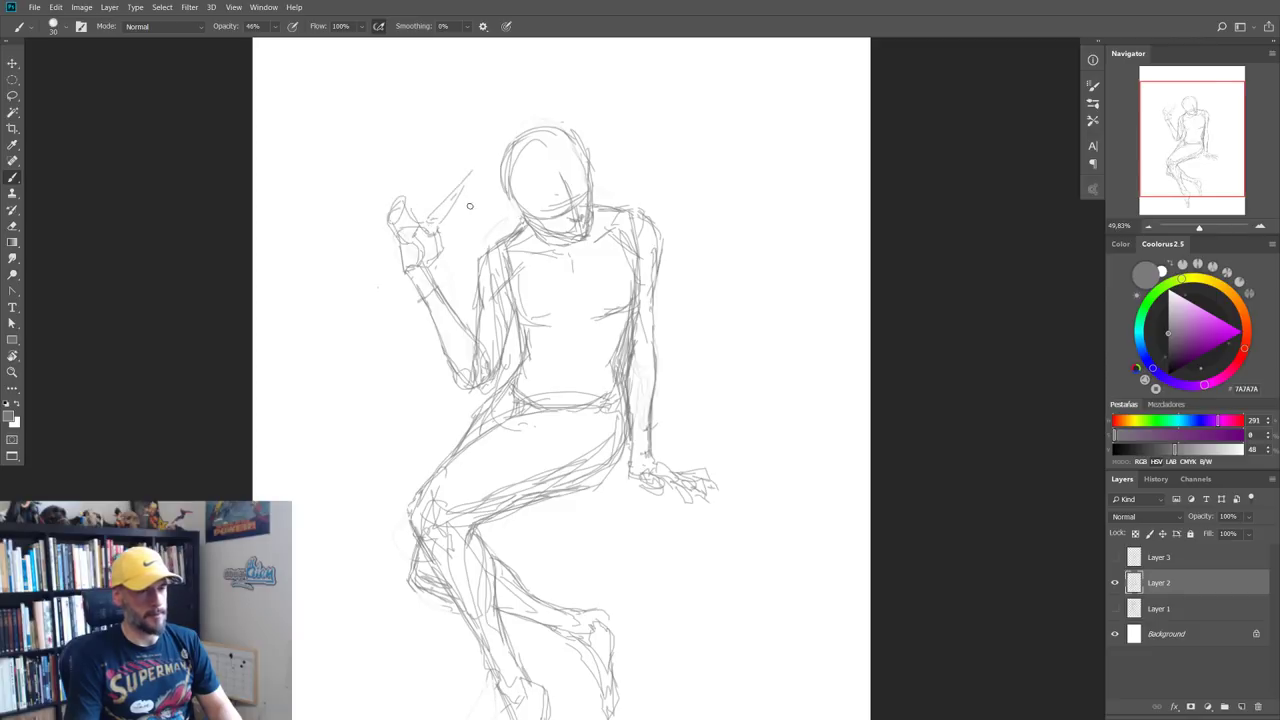
# Step: Undo the diagonal bat stroke and erase to lighten the top of the raised hand
pyautogui.hotkey('ctrl', 'z')
pyautogui.hotkey('ctrl', 'z')
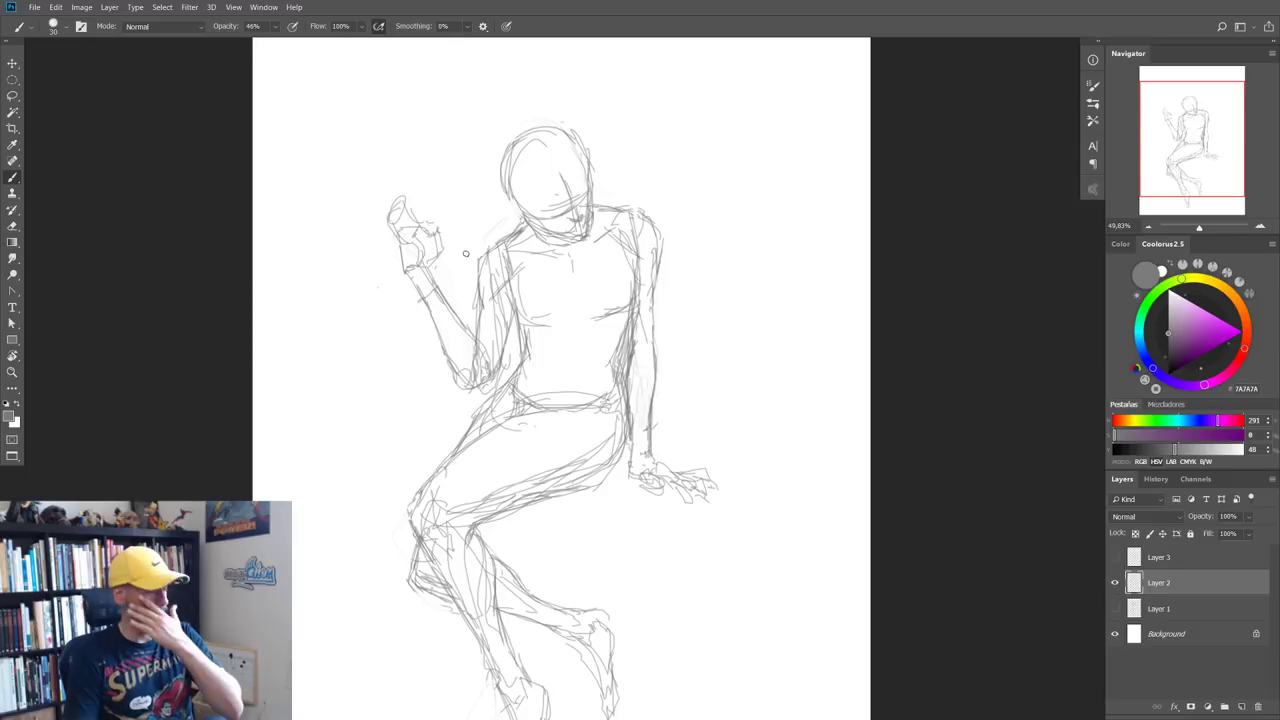
pyautogui.press('e')
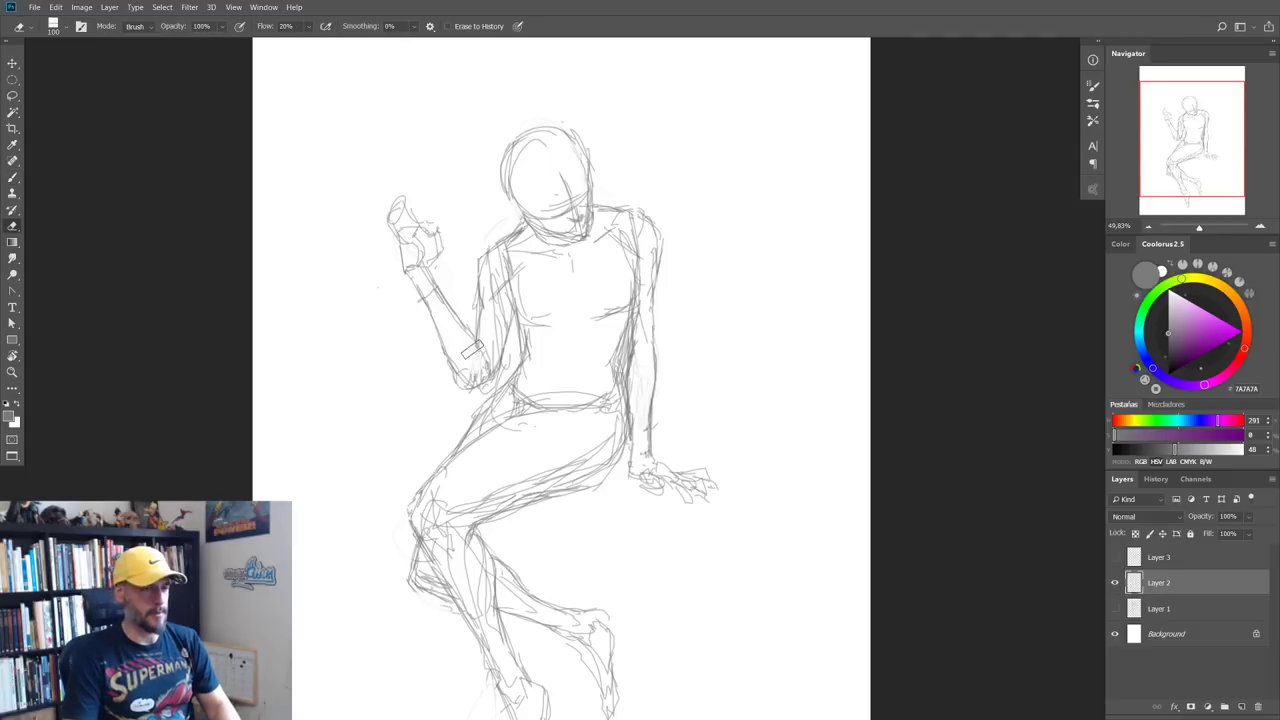
pyautogui.press('b')
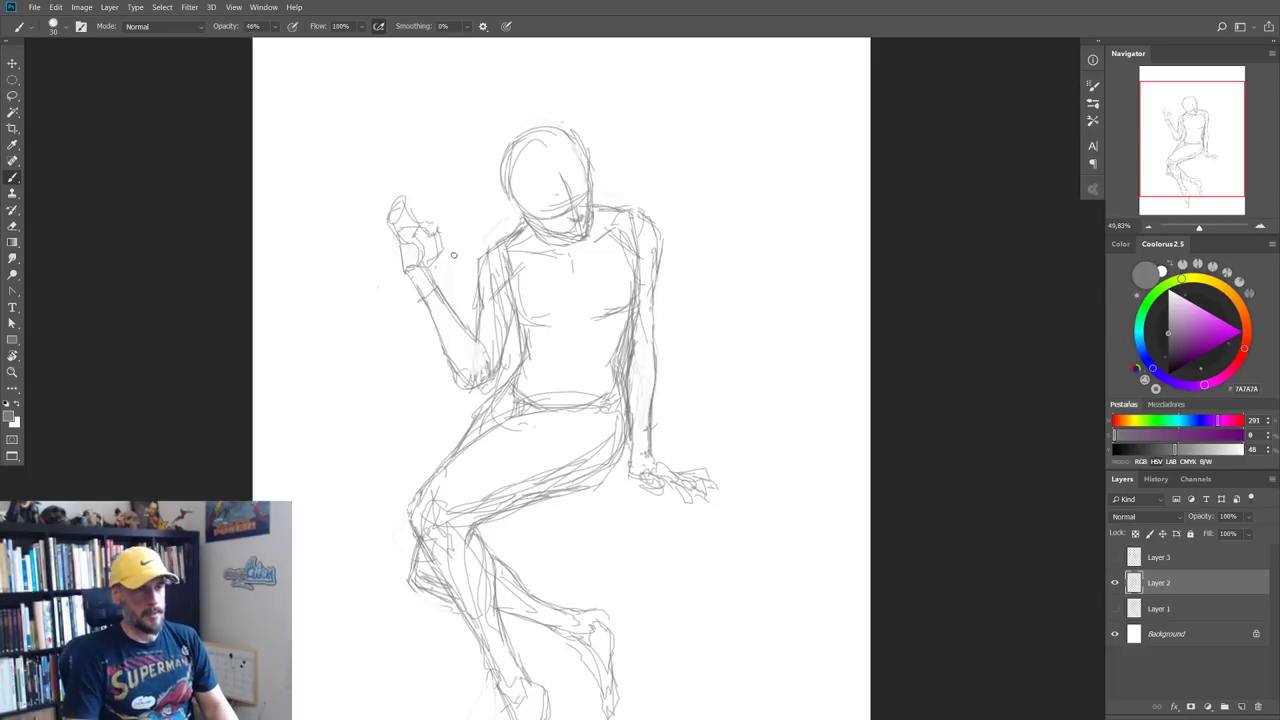
pyautogui.press('e')
pyautogui.moveTo(425, 236)
pyautogui.mouseDown()
pyautogui.moveTo(386, 219)
pyautogui.moveTo(414, 228)
pyautogui.moveTo(437, 261)
pyautogui.moveTo(444, 346)
pyautogui.mouseUp()
pyautogui.press('b')
# Step: Redraw the forearm and upper-arm lines, close the chest line, and add a torso centre line
pyautogui.moveTo(435, 289)
pyautogui.mouseDown()
pyautogui.moveTo(465, 342)
pyautogui.moveTo(476, 336)
pyautogui.moveTo(462, 320)
pyautogui.mouseUp()
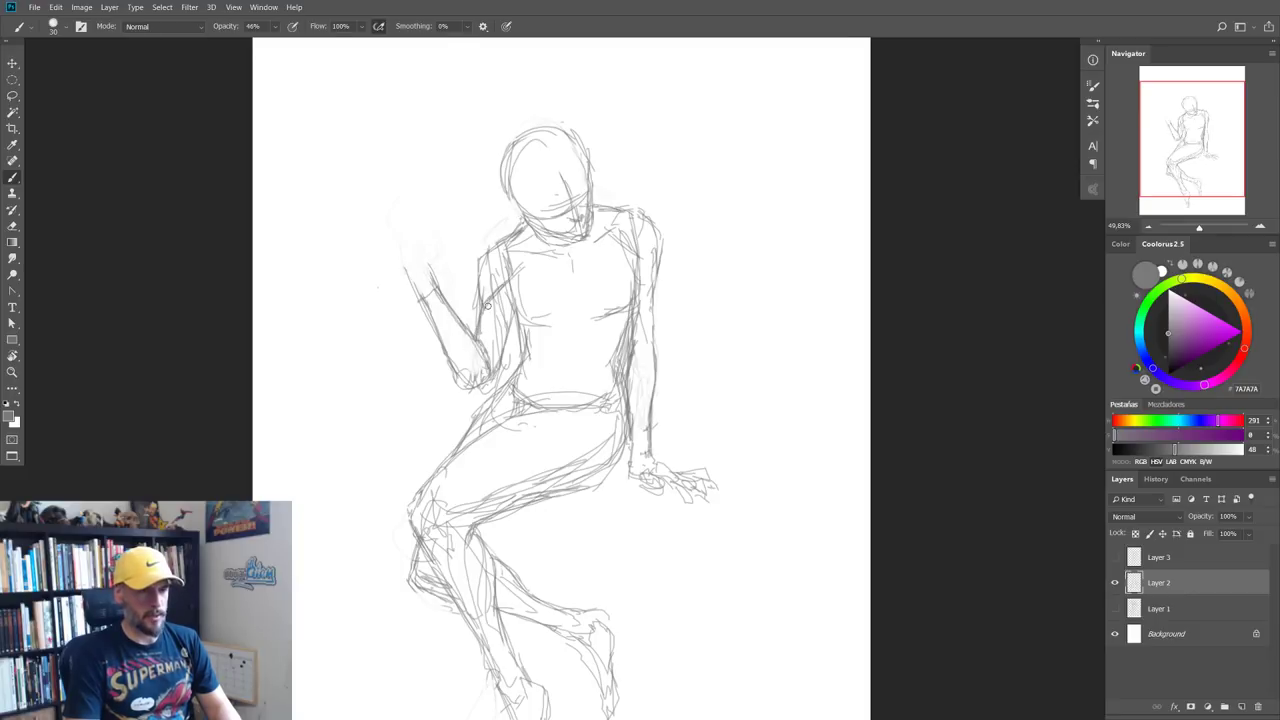
pyautogui.moveTo(504, 310); pyautogui.dragTo(500, 343)
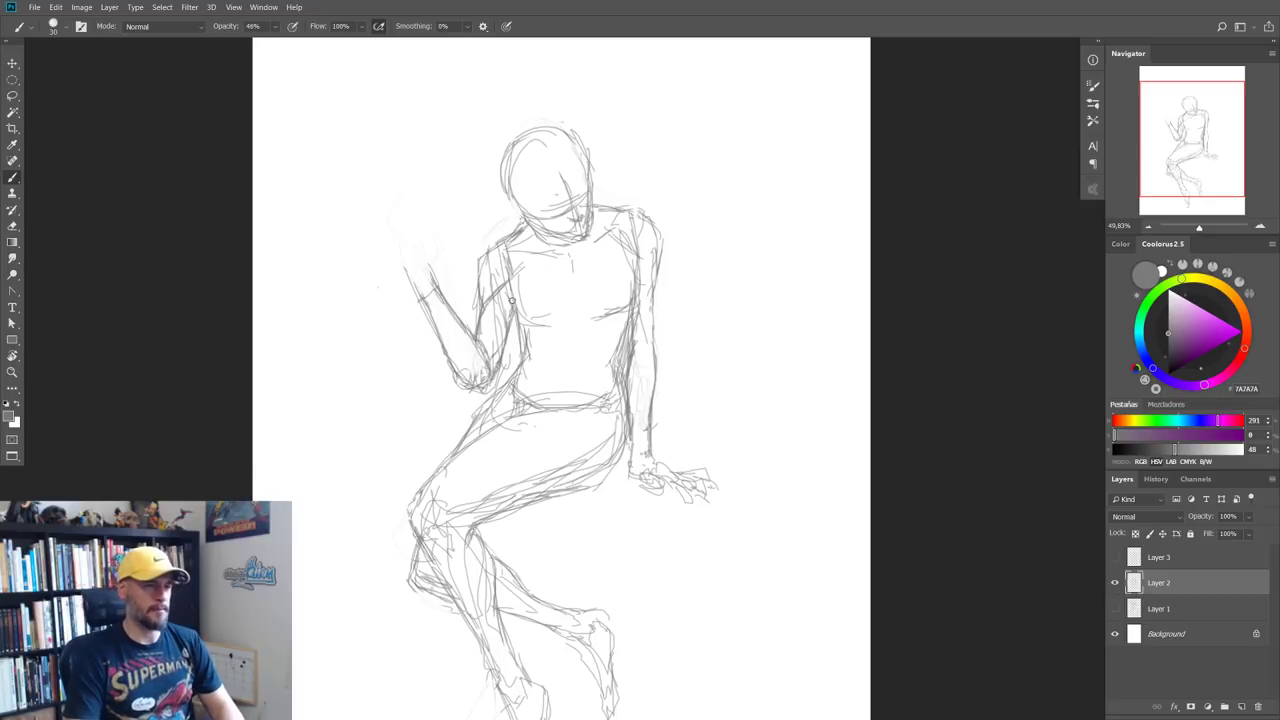
pyautogui.press('e')
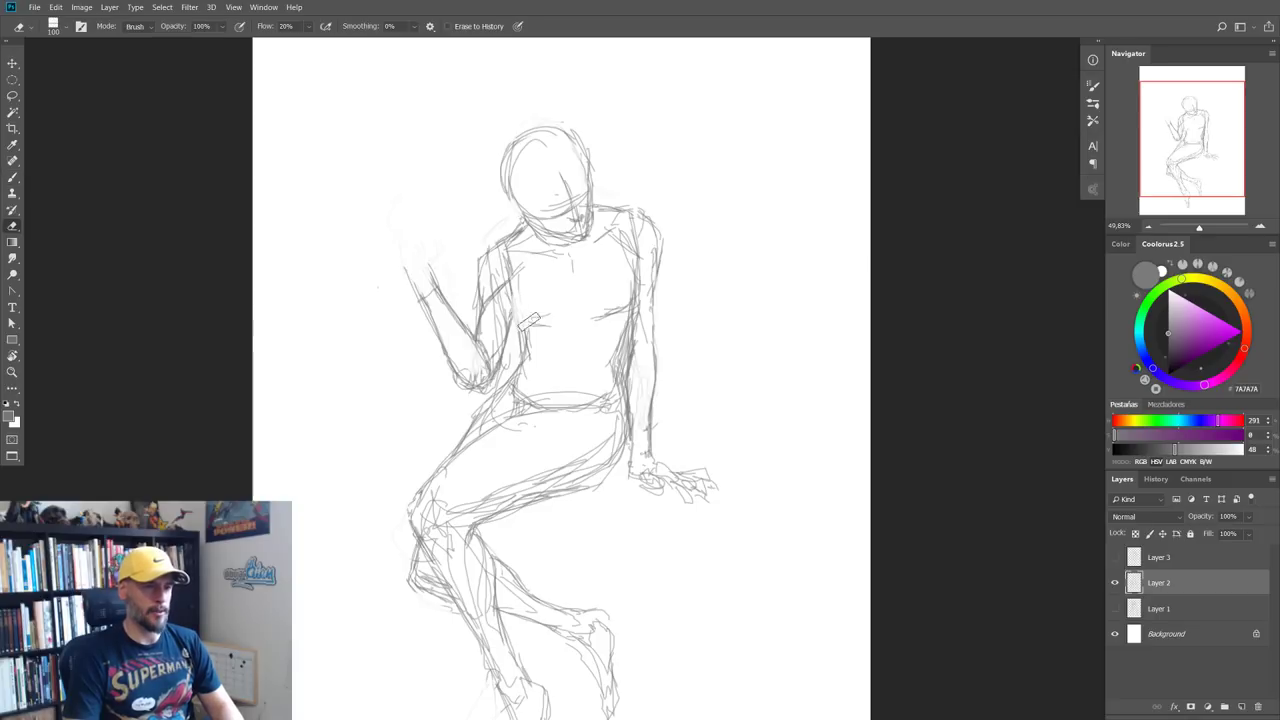
pyautogui.press('b')
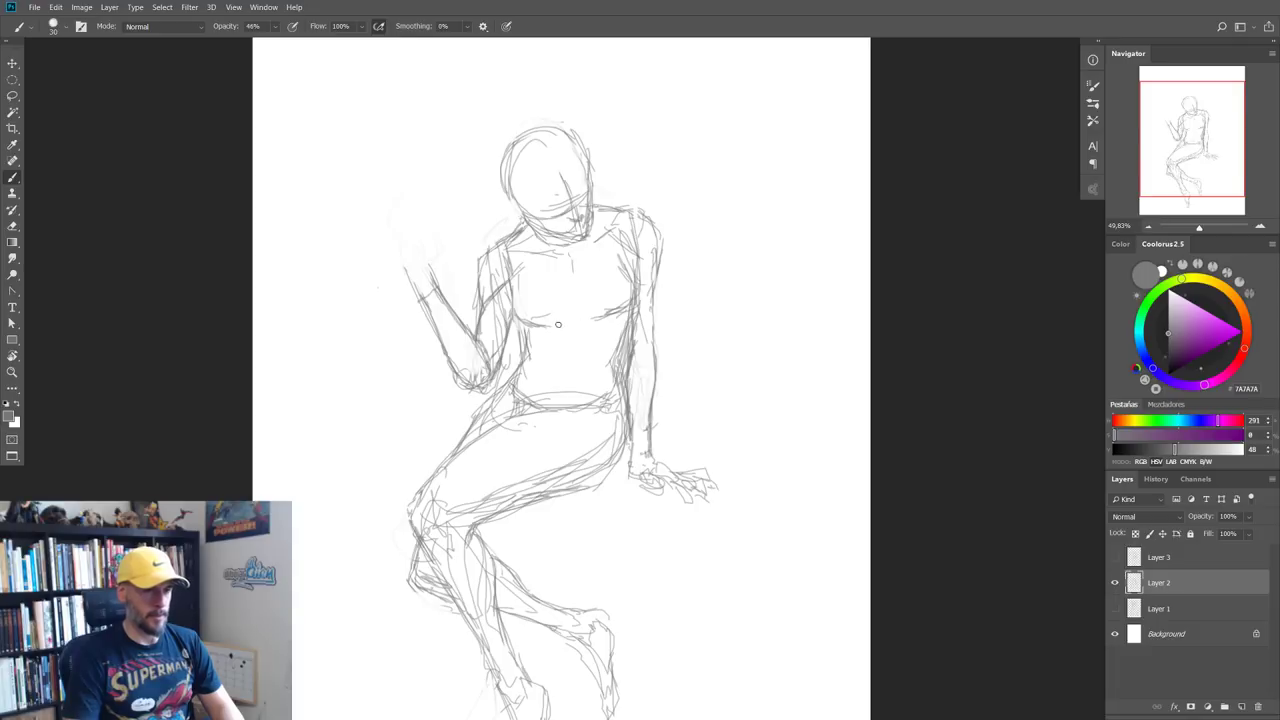
pyautogui.moveTo(558, 324); pyautogui.dragTo(592, 316)
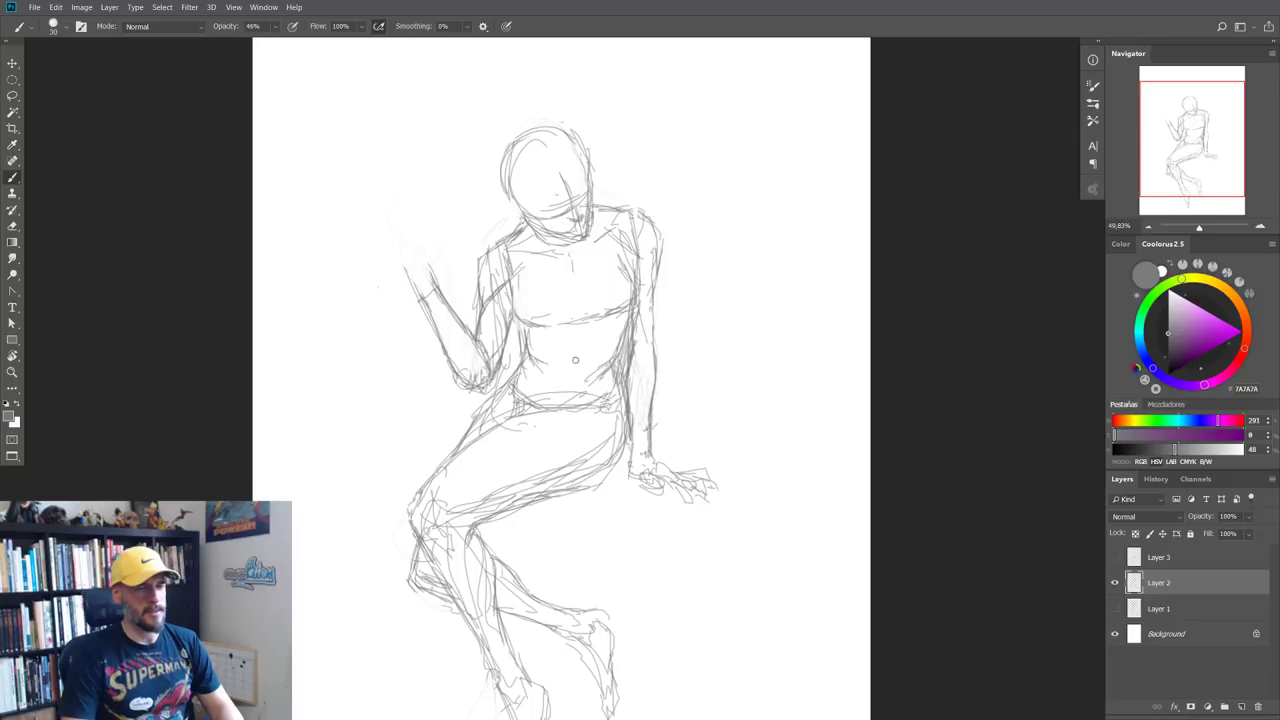
pyautogui.moveTo(567, 274); pyautogui.dragTo(562, 370)
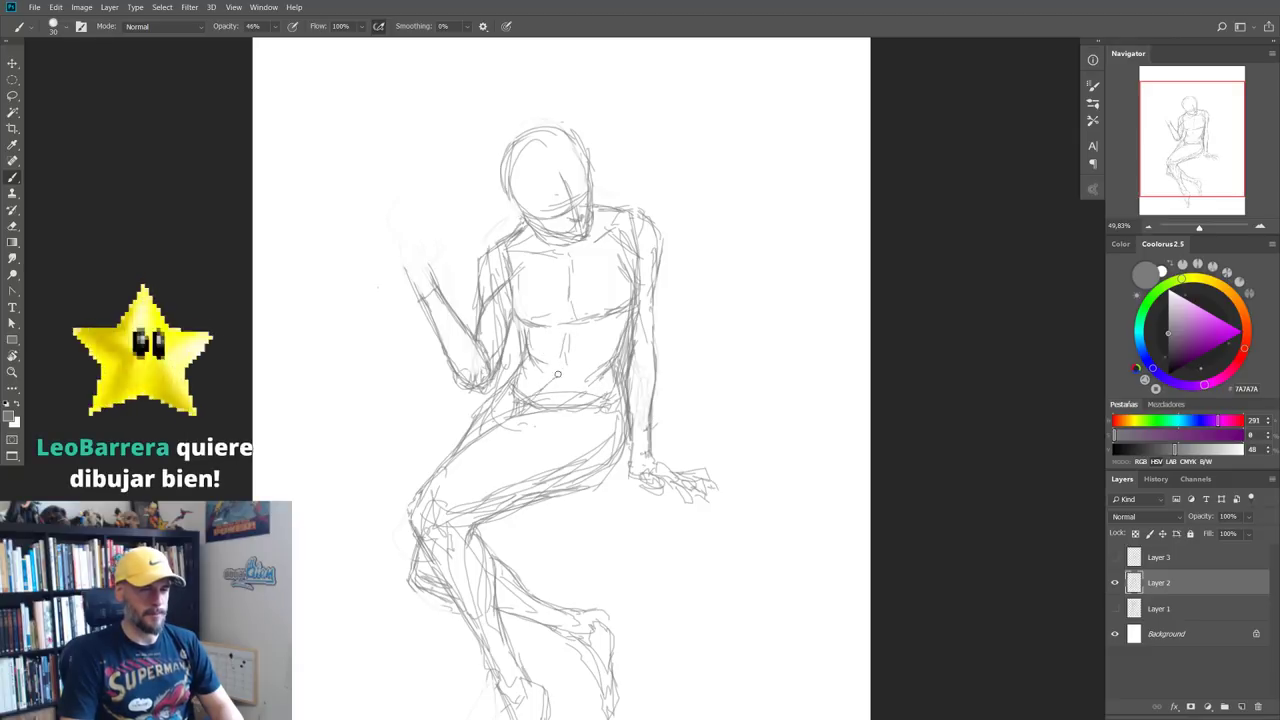
# Step: Sketch hair down the left side of the head and lines along the neck and right chest
pyautogui.scroll(-5, 575, 465)
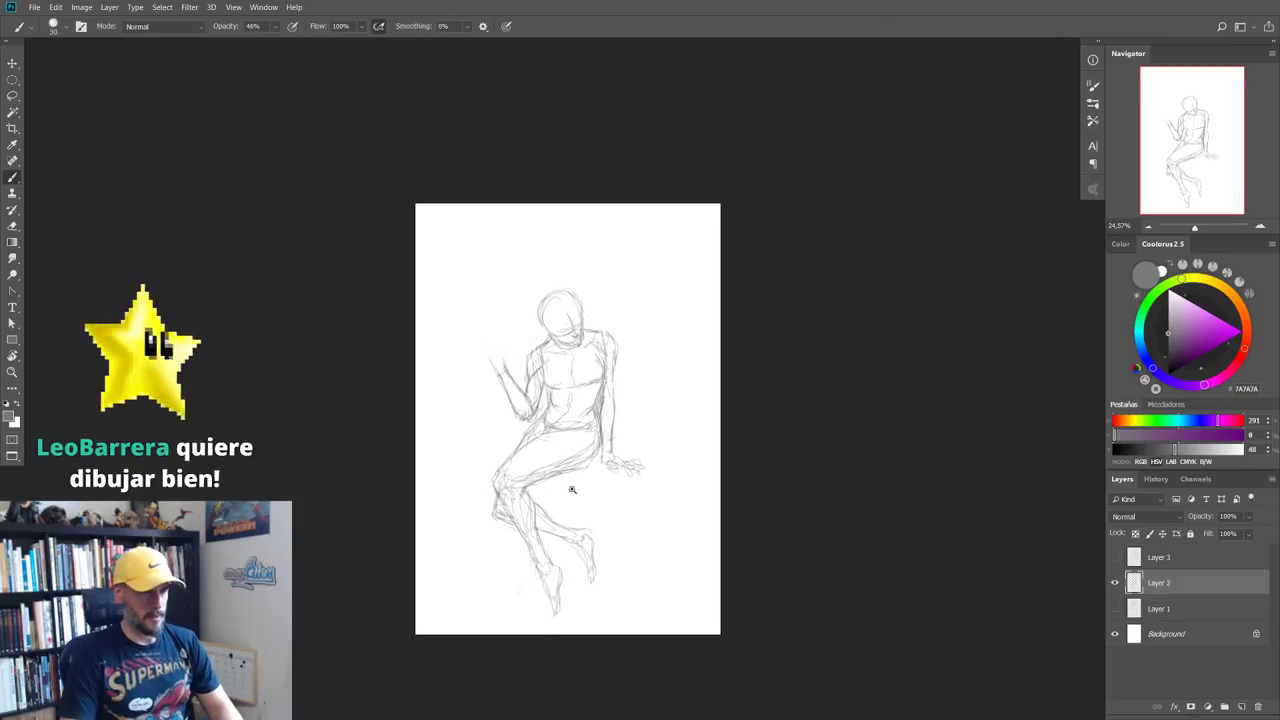
pyautogui.scroll(2, 572, 489)
pyautogui.scroll(1, 537, 409)
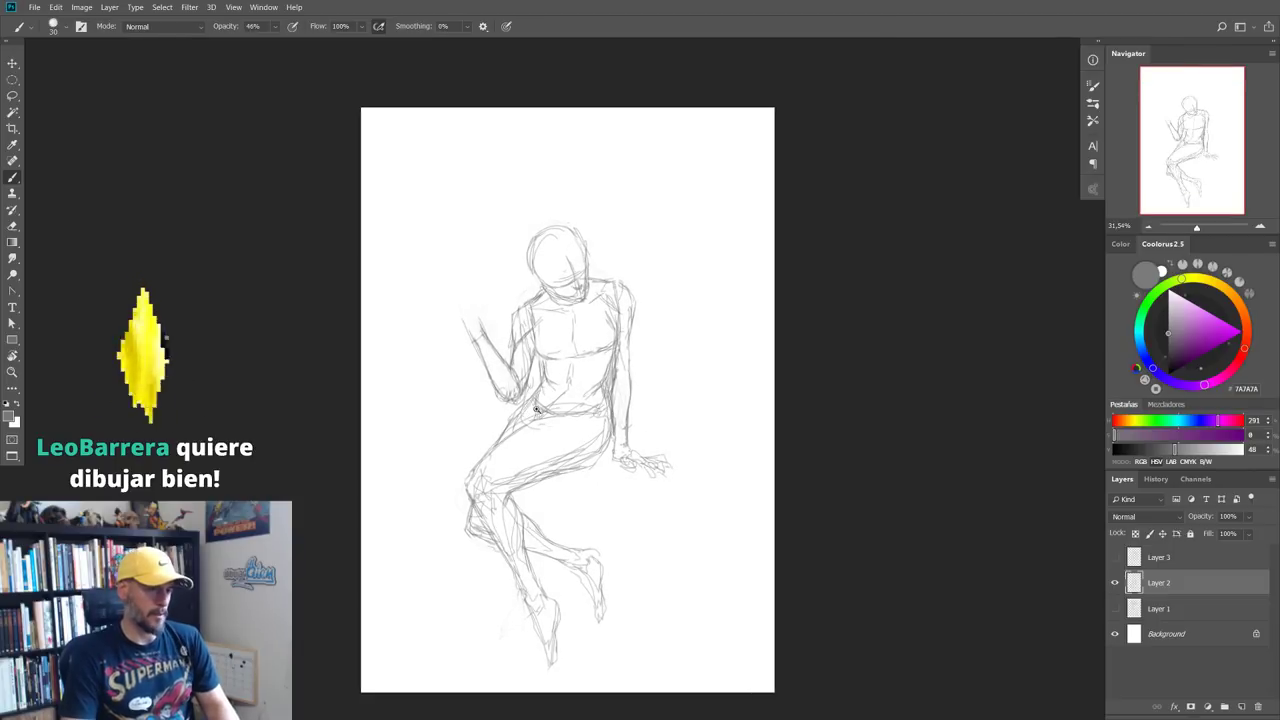
pyautogui.scroll(1, 537, 409)
pyautogui.scroll(2, 537, 409)
pyautogui.scroll(1, 516, 211)
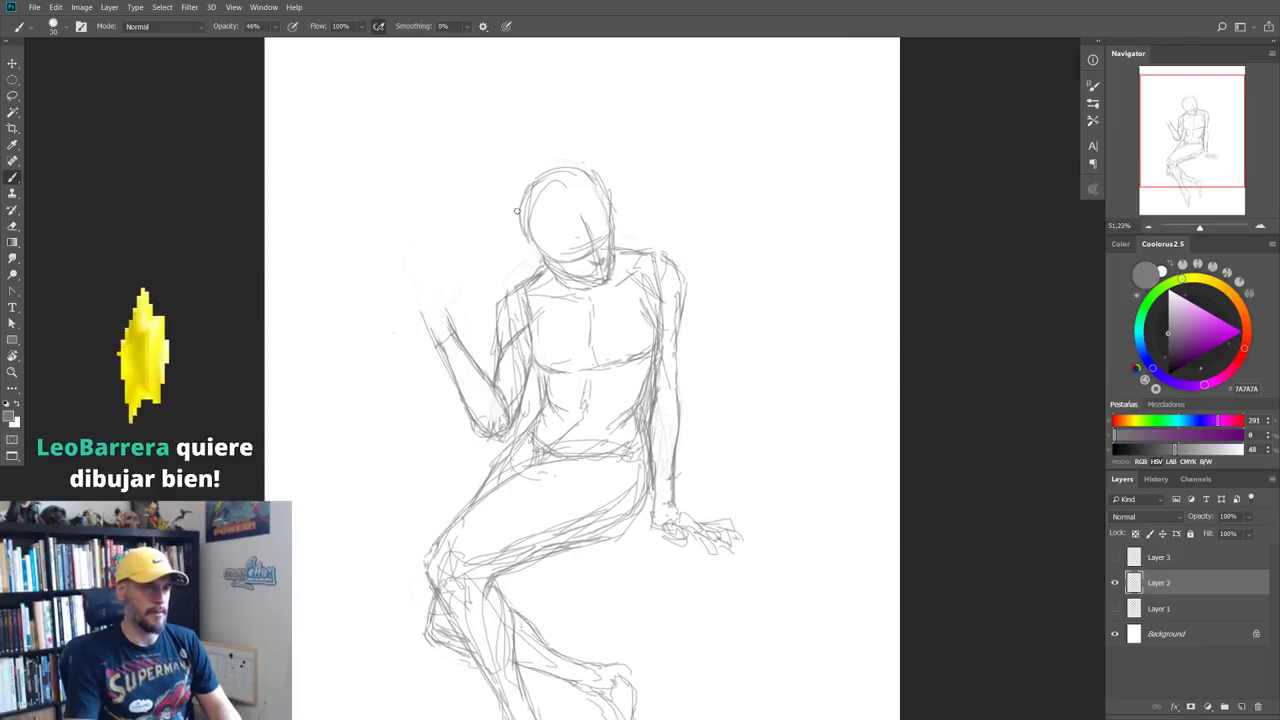
pyautogui.moveTo(519, 200)
pyautogui.mouseDown()
pyautogui.moveTo(529, 270)
pyautogui.moveTo(552, 310)
pyautogui.mouseUp()
pyautogui.moveTo(611, 236); pyautogui.dragTo(617, 320)
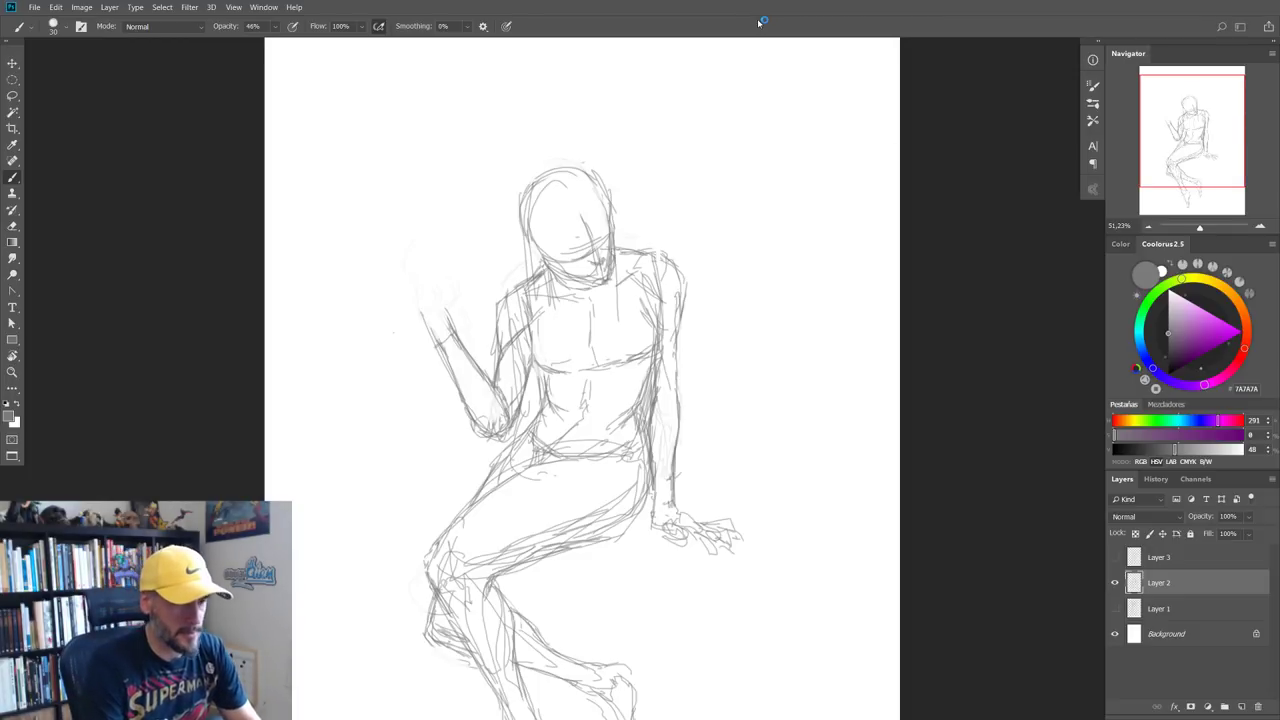
# Step: Create the blank document, paste the pirate-hat reference photo, and float it as its own window
pyautogui.press('Return')
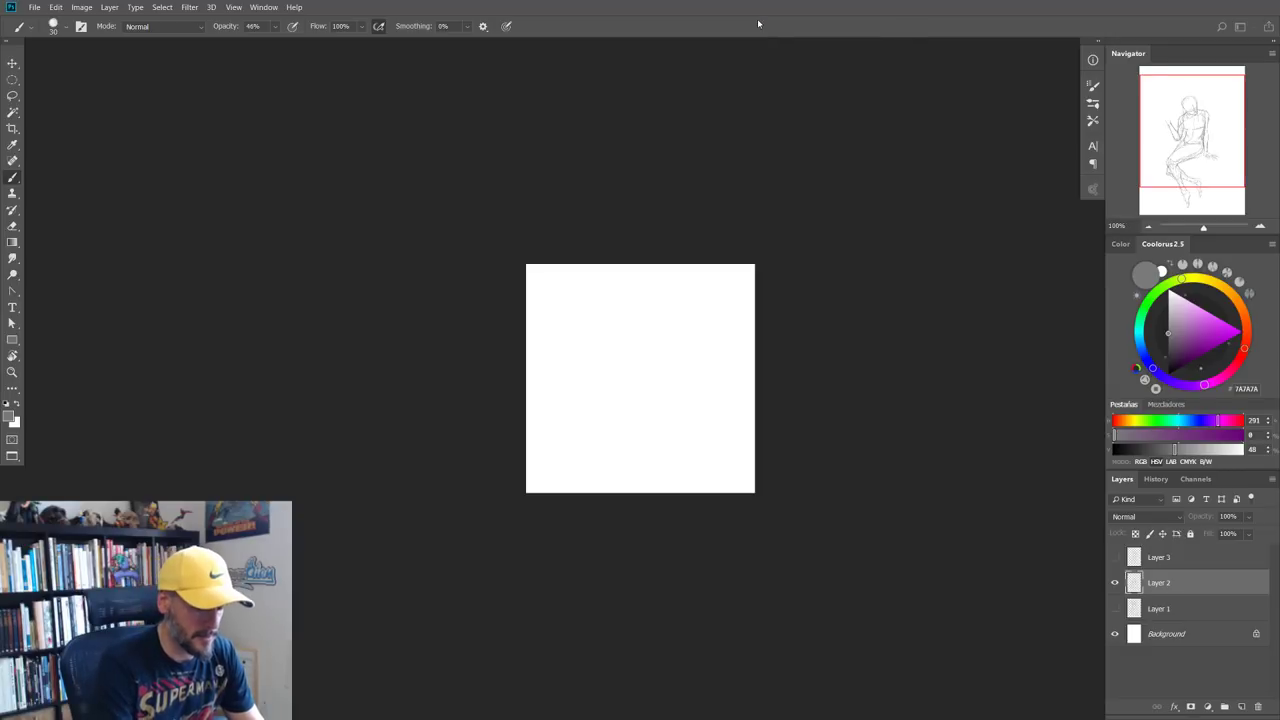
pyautogui.hotkey('ctrl', 'v')
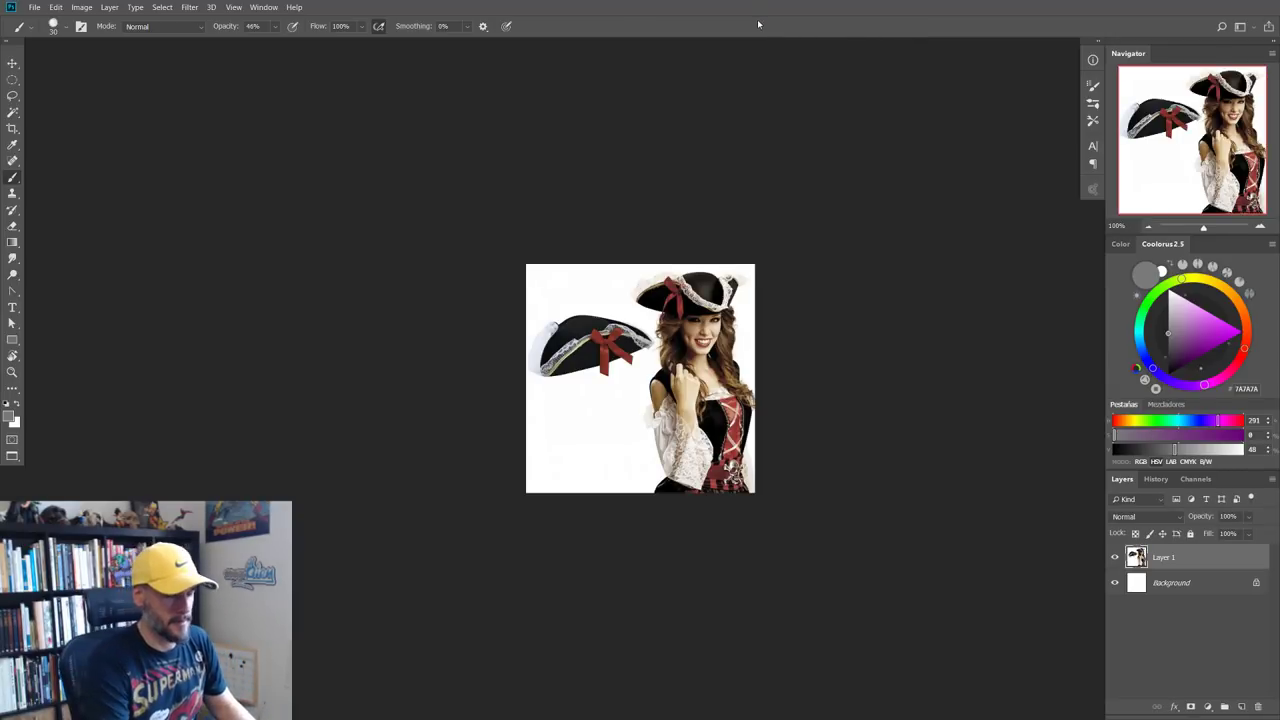
pyautogui.press('f')
pyautogui.press('f')
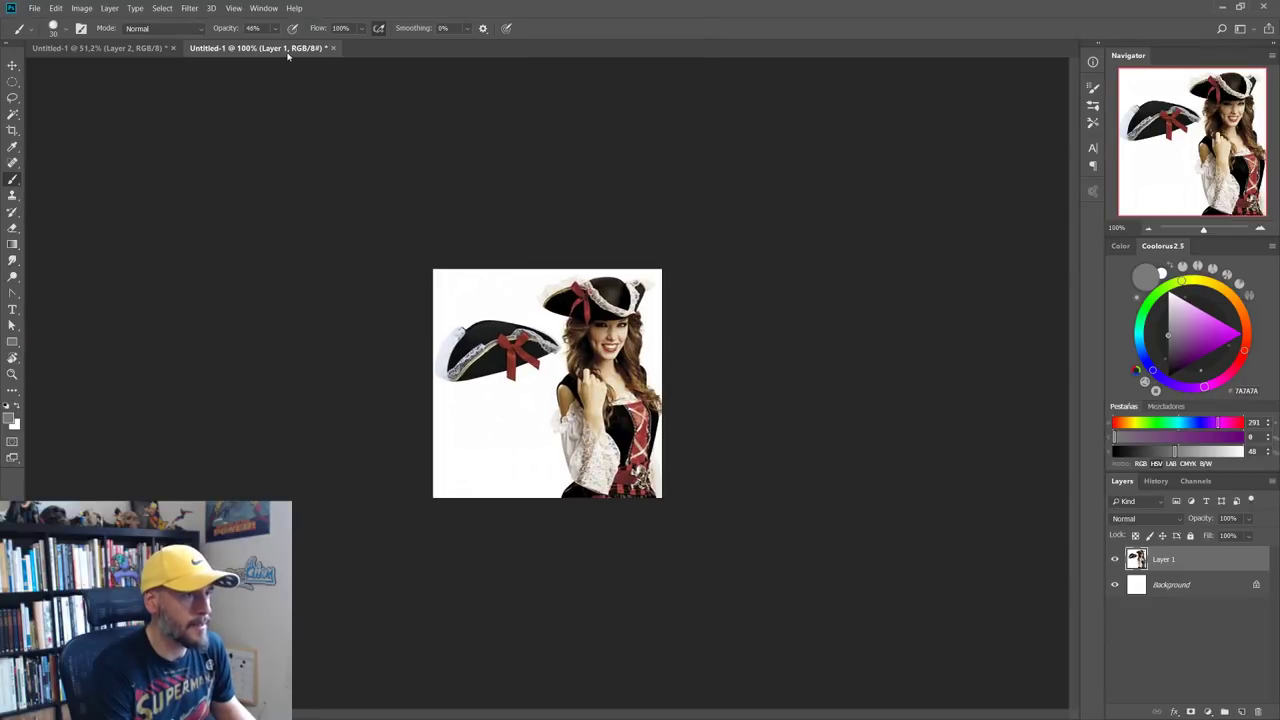
pyautogui.moveTo(288, 48)
pyautogui.mouseDown()
pyautogui.moveTo(335, 150)
pyautogui.moveTo(1129, 139)
pyautogui.mouseUp()
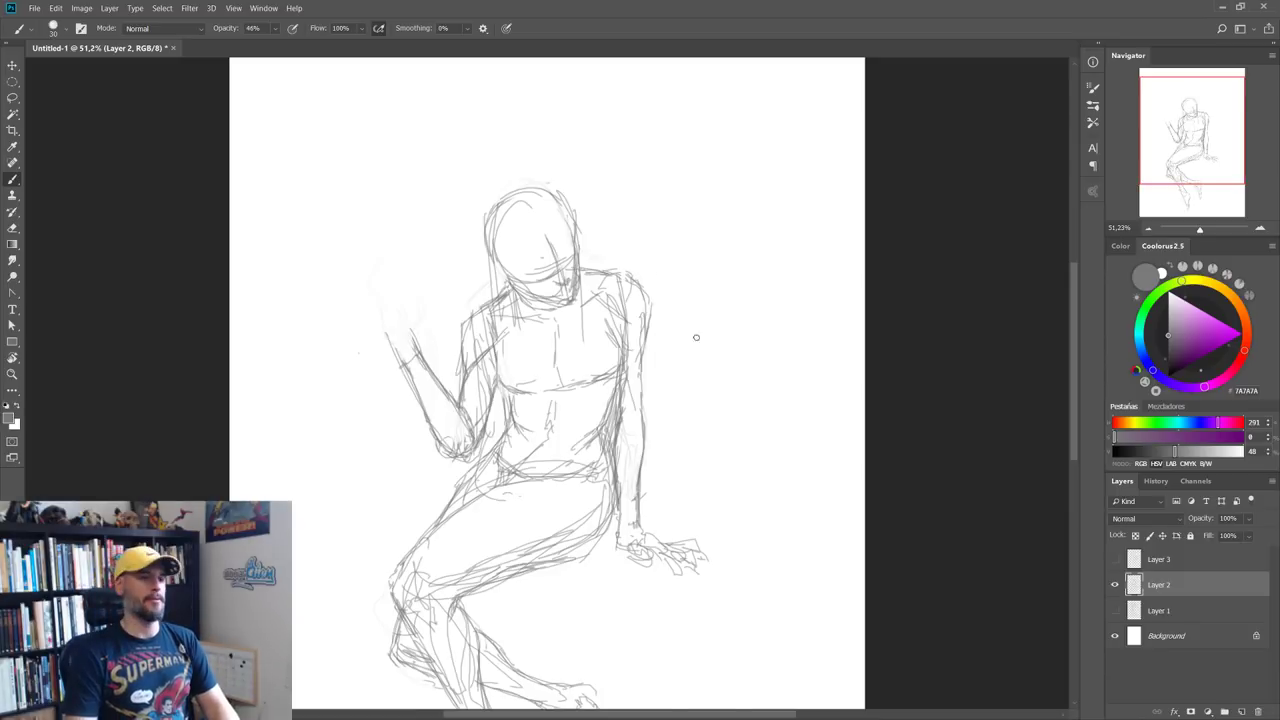
pyautogui.scroll(-2, 686, 357)
pyautogui.scroll(2, 650, 340)
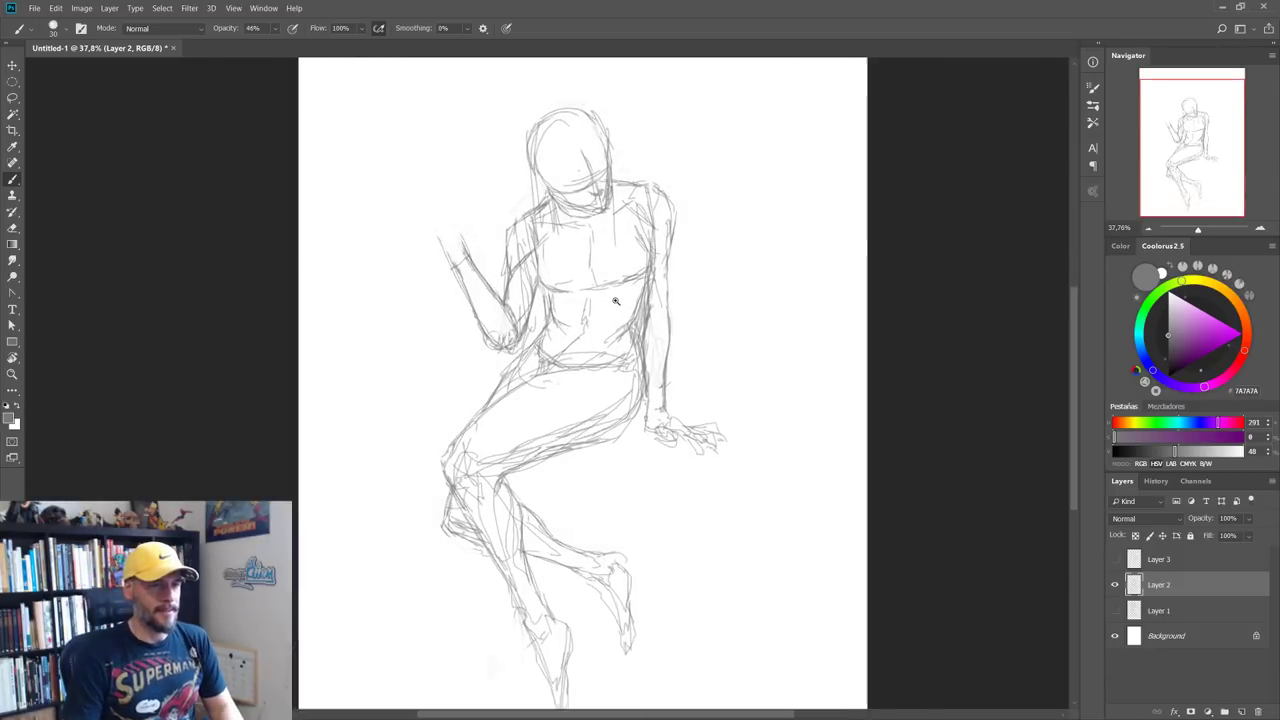
pyautogui.scroll(3, 620, 300)
pyautogui.moveTo(615, 339); pyautogui.dragTo(620, 369)
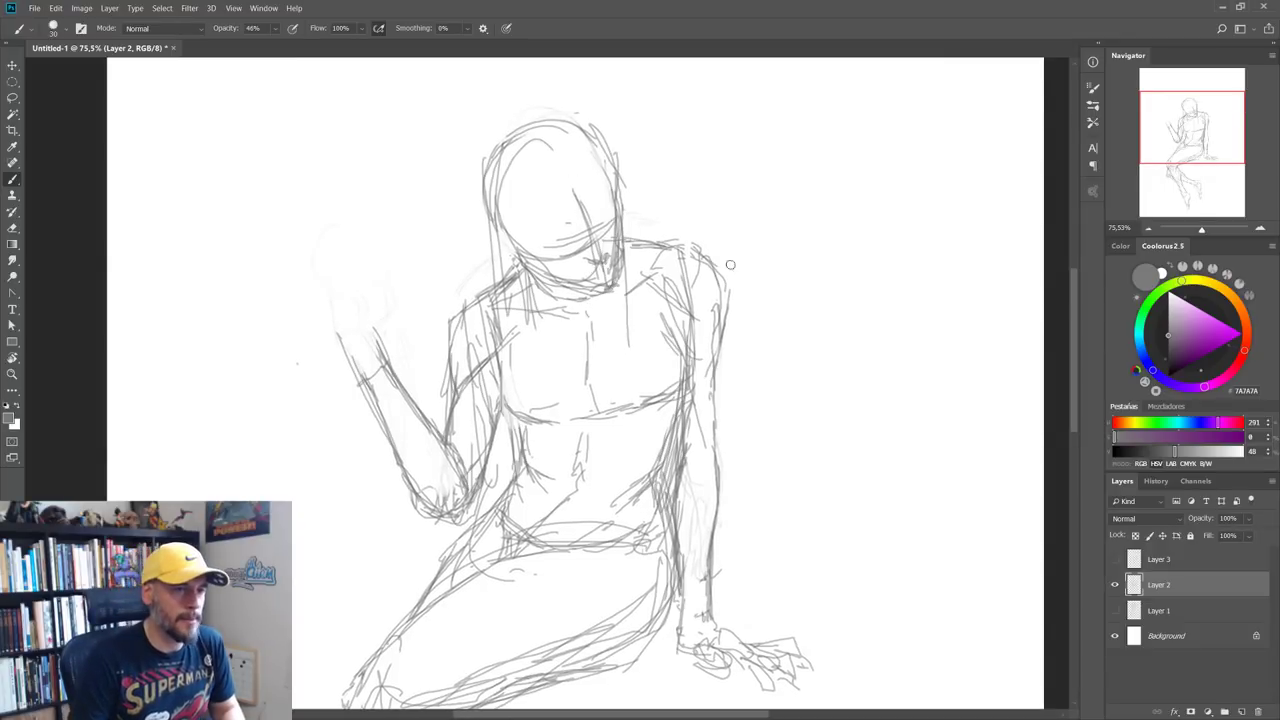
pyautogui.moveTo(730, 265); pyautogui.dragTo(654, 357)
pyautogui.scroll(-2, 594, 371)
# Step: Try a hat shape above the head, undo it, and add a new Layer 4
pyautogui.scroll(-2, 620, 366)
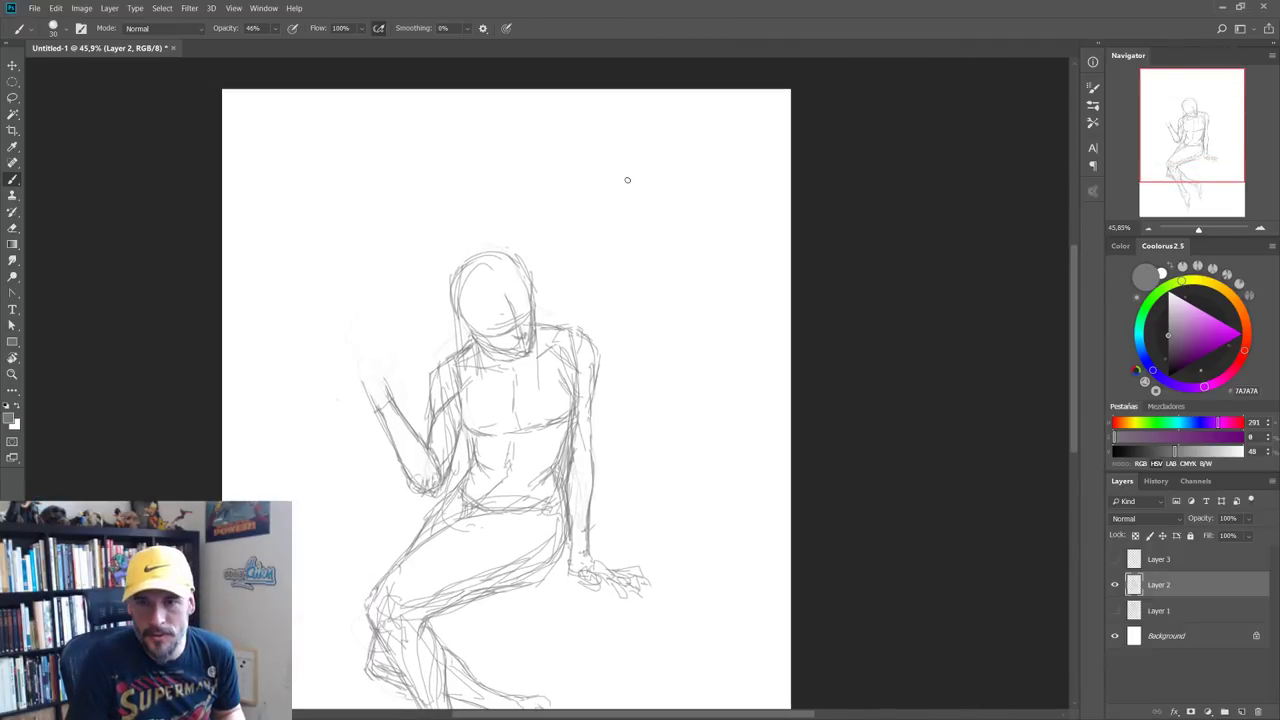
pyautogui.moveTo(593, 192); pyautogui.dragTo(675, 177)
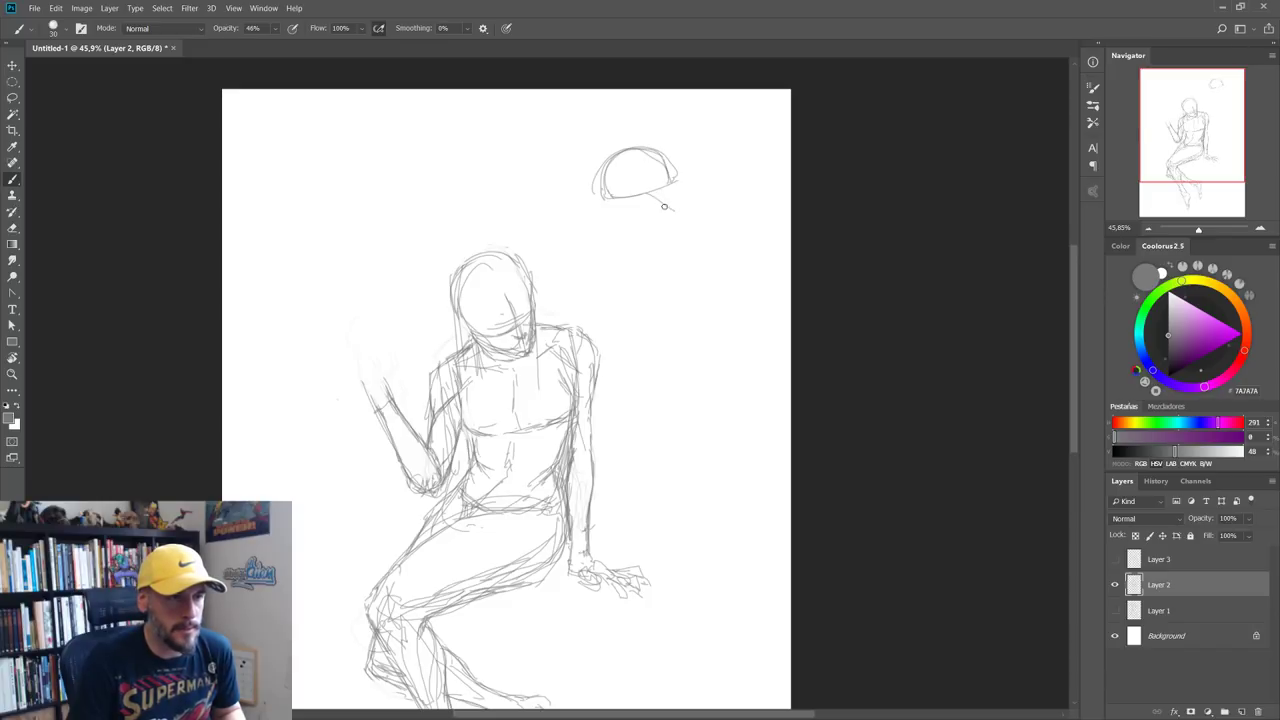
pyautogui.hotkey('ctrl', 'z')
pyautogui.hotkey('ctrl', 'z')
pyautogui.hotkey('ctrl', 'z')
pyautogui.hotkey('ctrl', 'z')
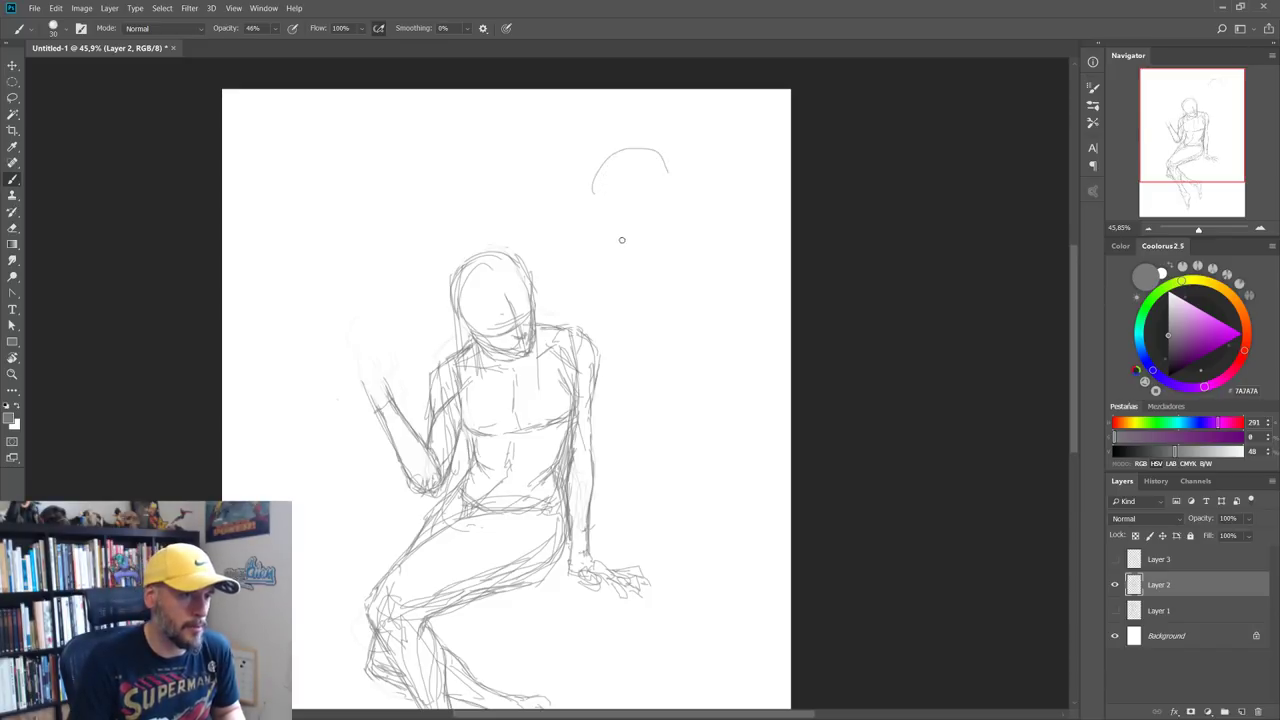
pyautogui.hotkey('ctrl', 'z')
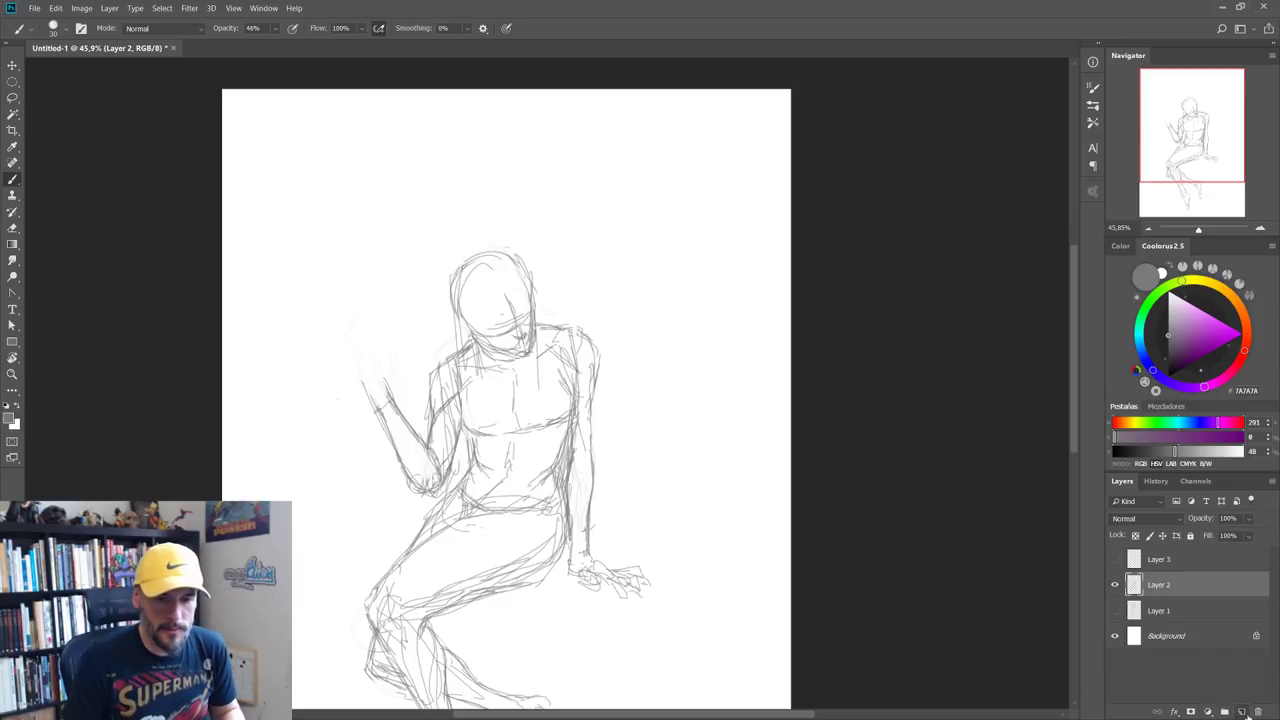
pyautogui.click(1242, 712)
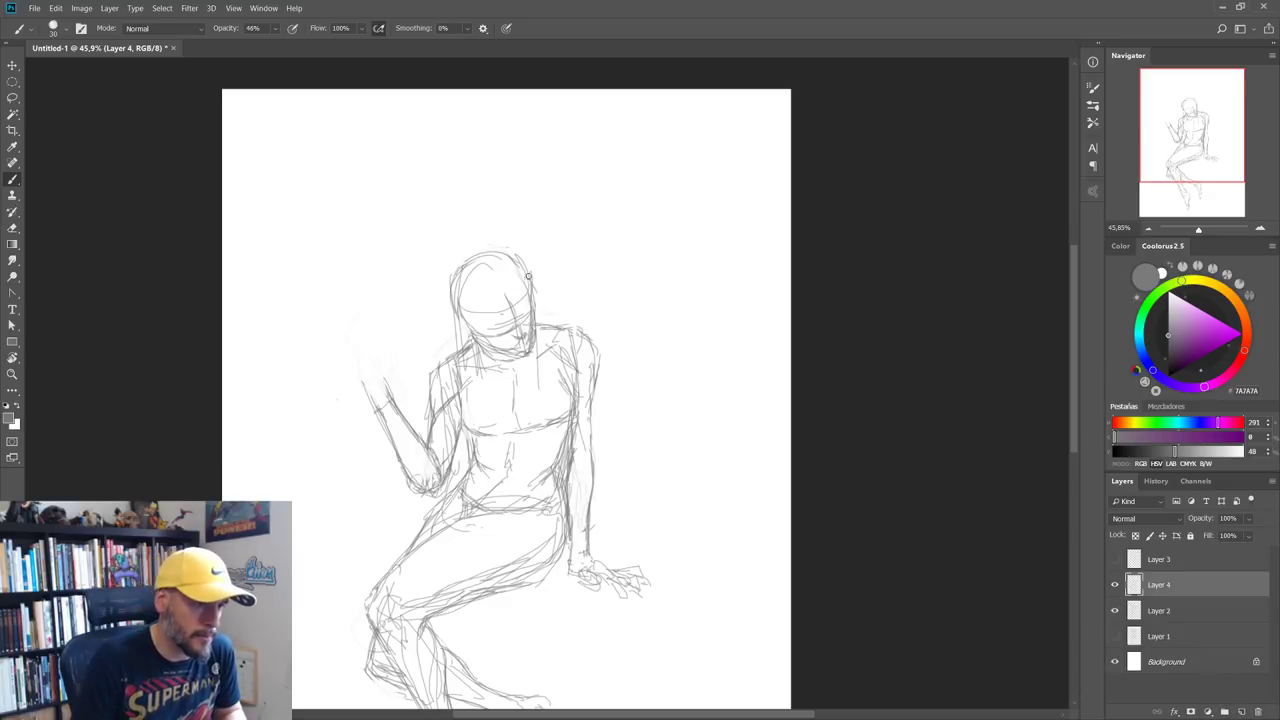
# Step: Outline a pointed triangular hat over the head, from brim to peak
pyautogui.moveTo(444, 300)
pyautogui.mouseDown()
pyautogui.moveTo(506, 309)
pyautogui.moveTo(482, 318)
pyautogui.moveTo(464, 252)
pyautogui.mouseUp()
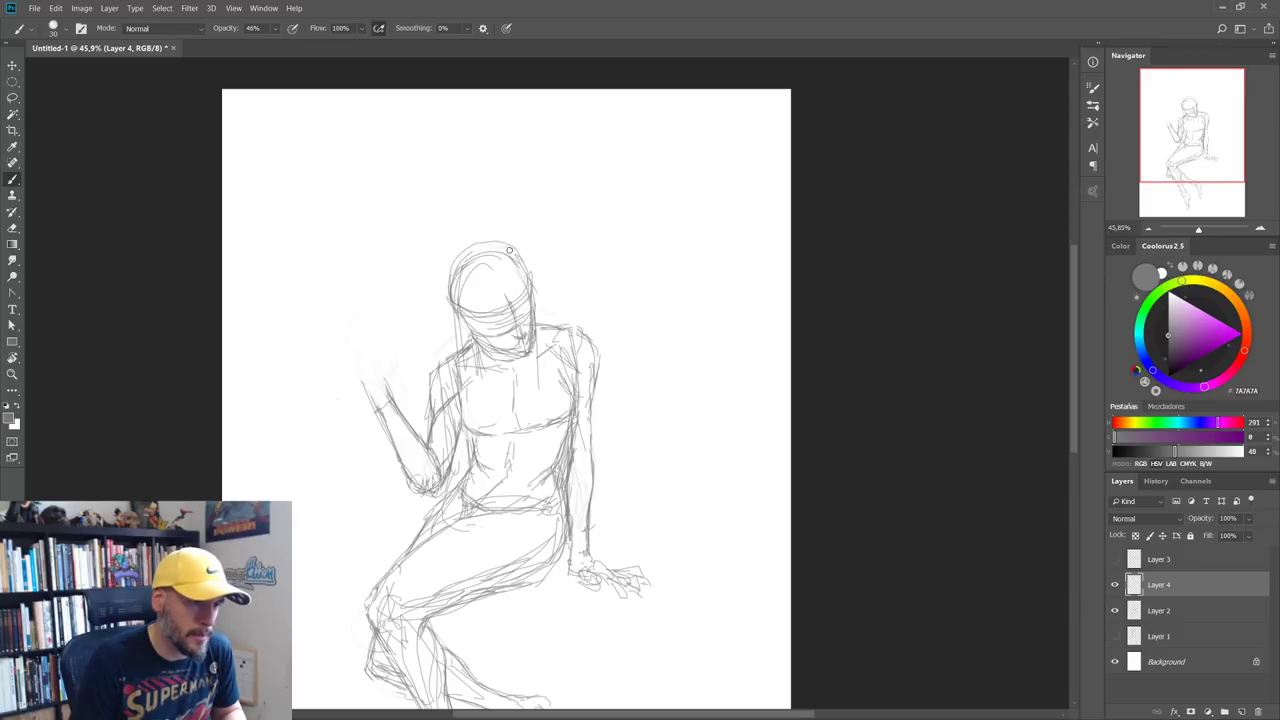
pyautogui.moveTo(529, 276); pyautogui.dragTo(483, 240)
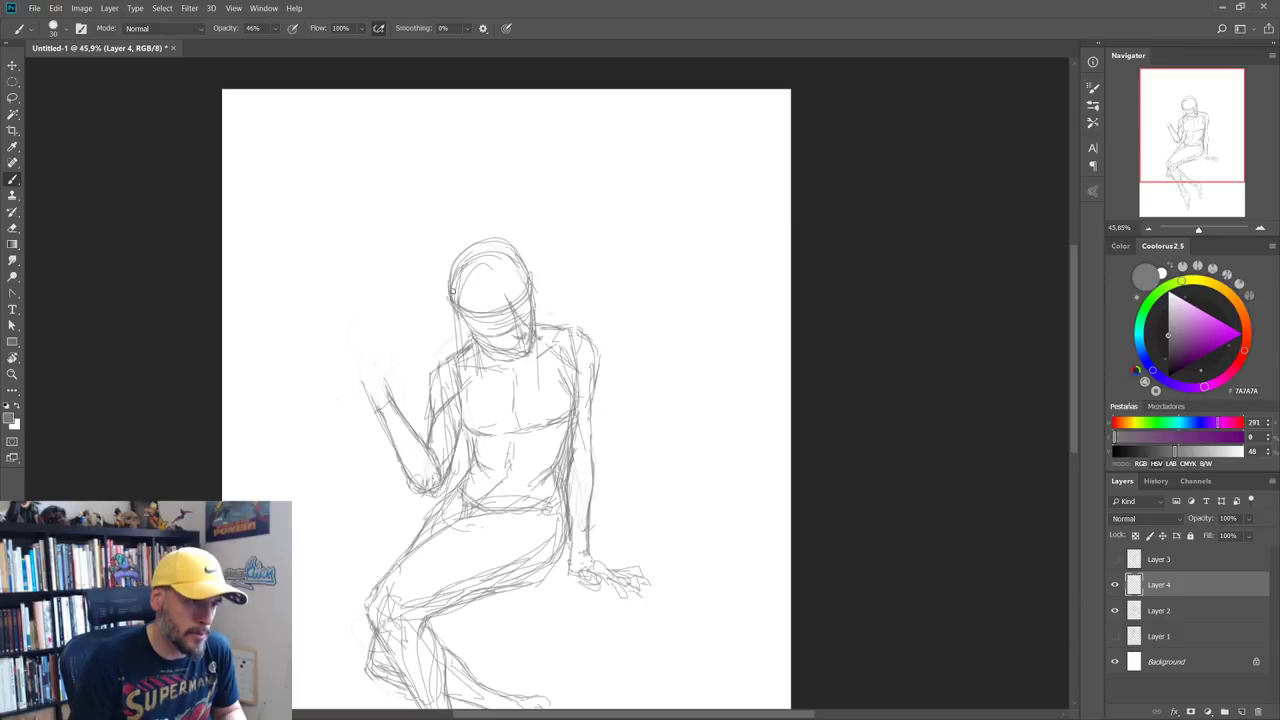
pyautogui.moveTo(500, 256)
pyautogui.mouseDown()
pyautogui.moveTo(522, 272)
pyautogui.moveTo(400, 283)
pyautogui.mouseUp()
pyautogui.moveTo(507, 256); pyautogui.dragTo(523, 229)
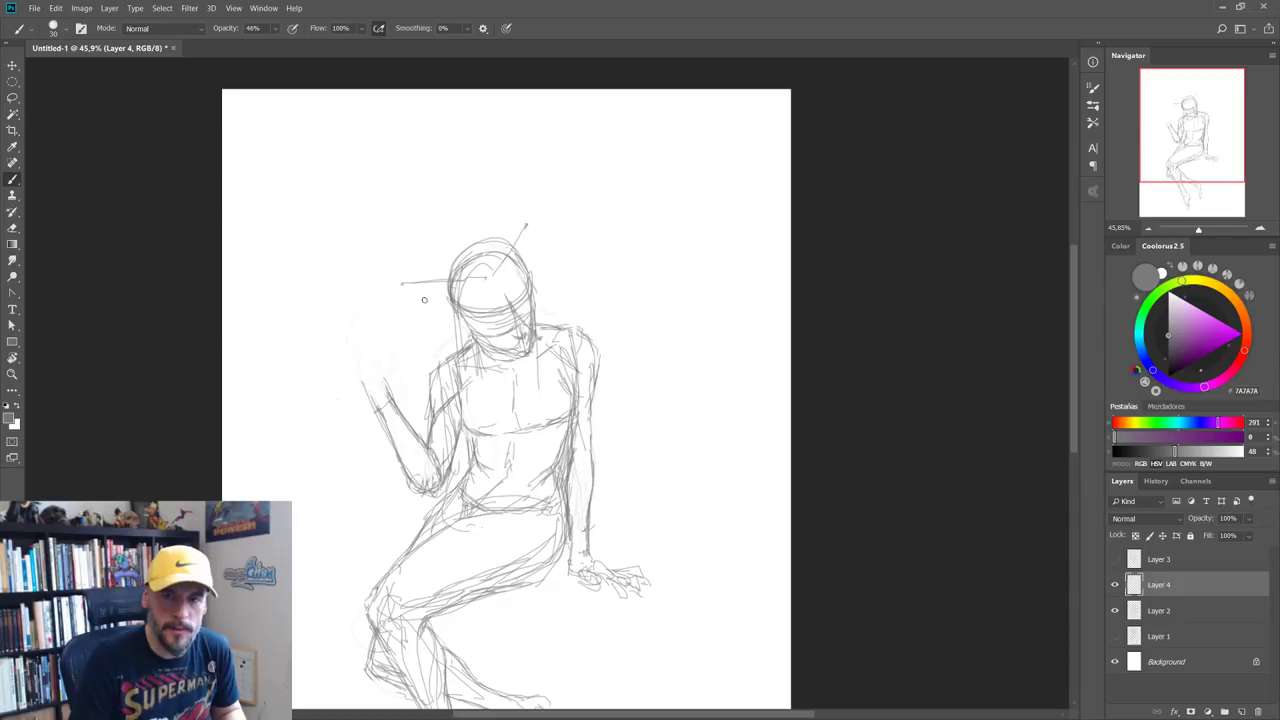
pyautogui.moveTo(403, 287); pyautogui.dragTo(468, 310)
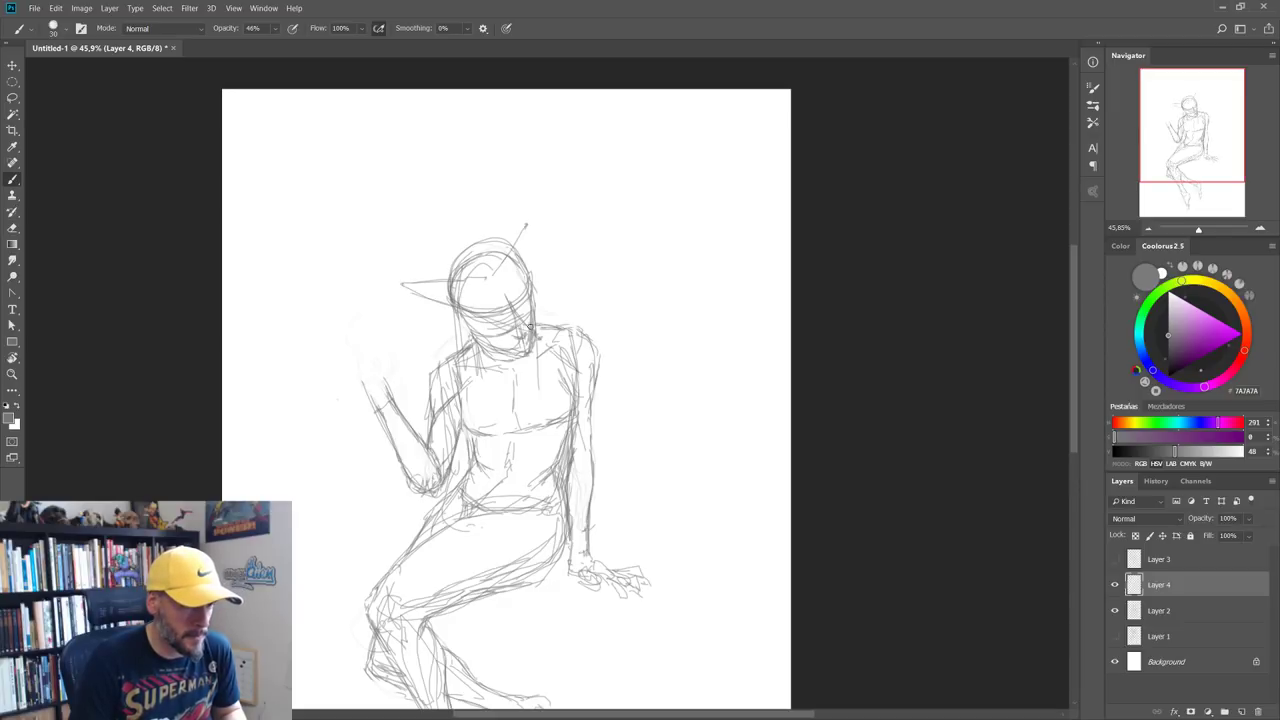
pyautogui.moveTo(527, 226)
pyautogui.mouseDown()
pyautogui.moveTo(532, 300)
pyautogui.moveTo(528, 239)
pyautogui.mouseUp()
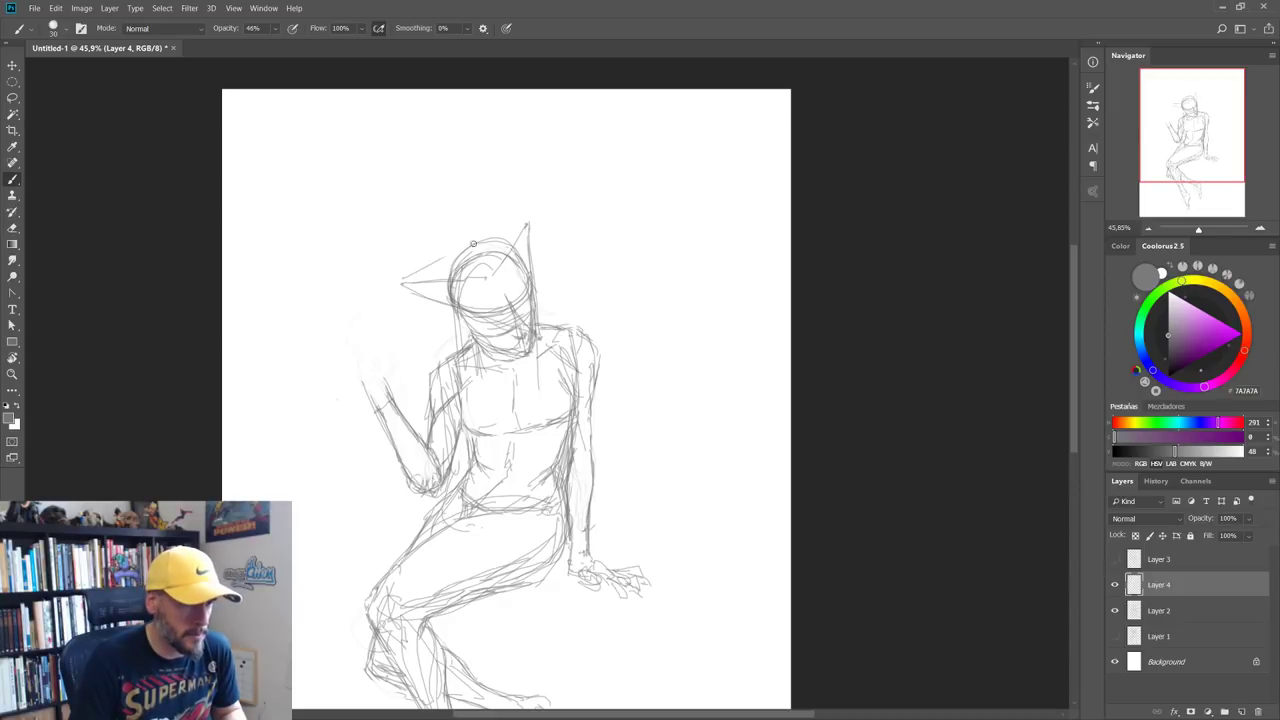
pyautogui.moveTo(402, 283); pyautogui.dragTo(527, 222)
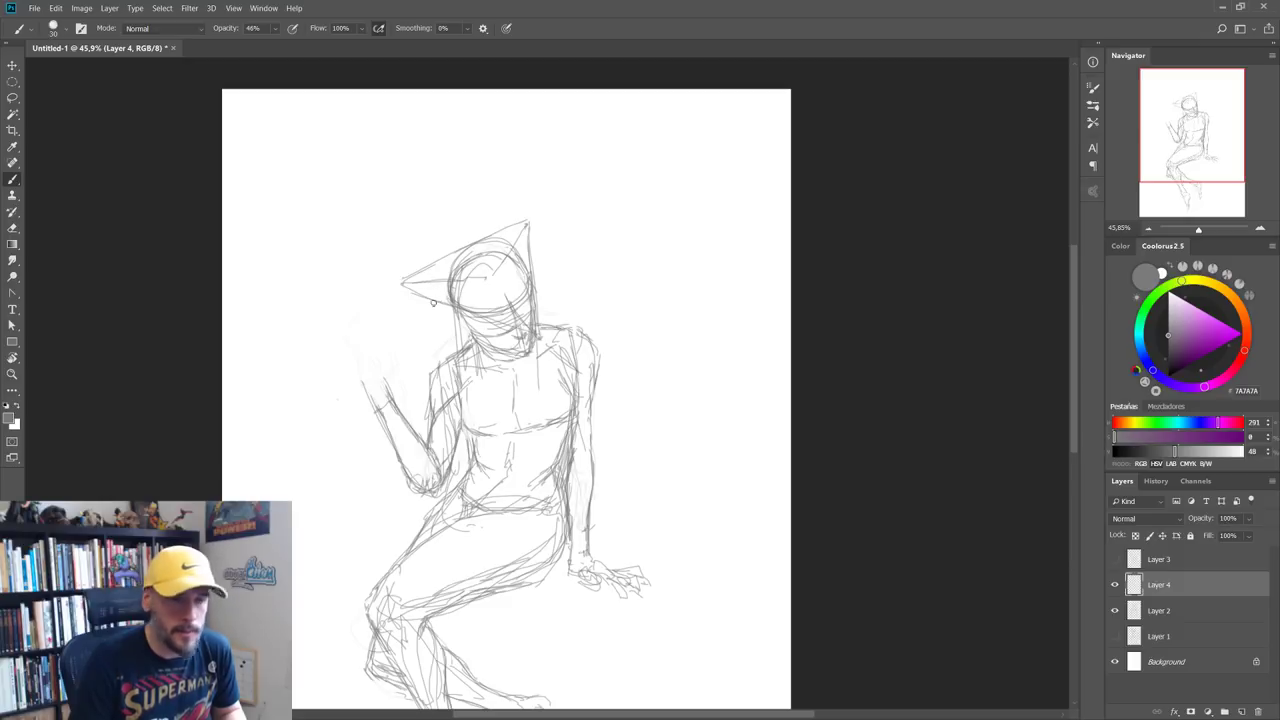
# Step: Add strokes inside the head and face, erase stray lines, and redraw the head-top contour
pyautogui.moveTo(451, 286)
pyautogui.mouseDown()
pyautogui.moveTo(507, 318)
pyautogui.moveTo(446, 286)
pyautogui.moveTo(516, 265)
pyautogui.mouseUp()
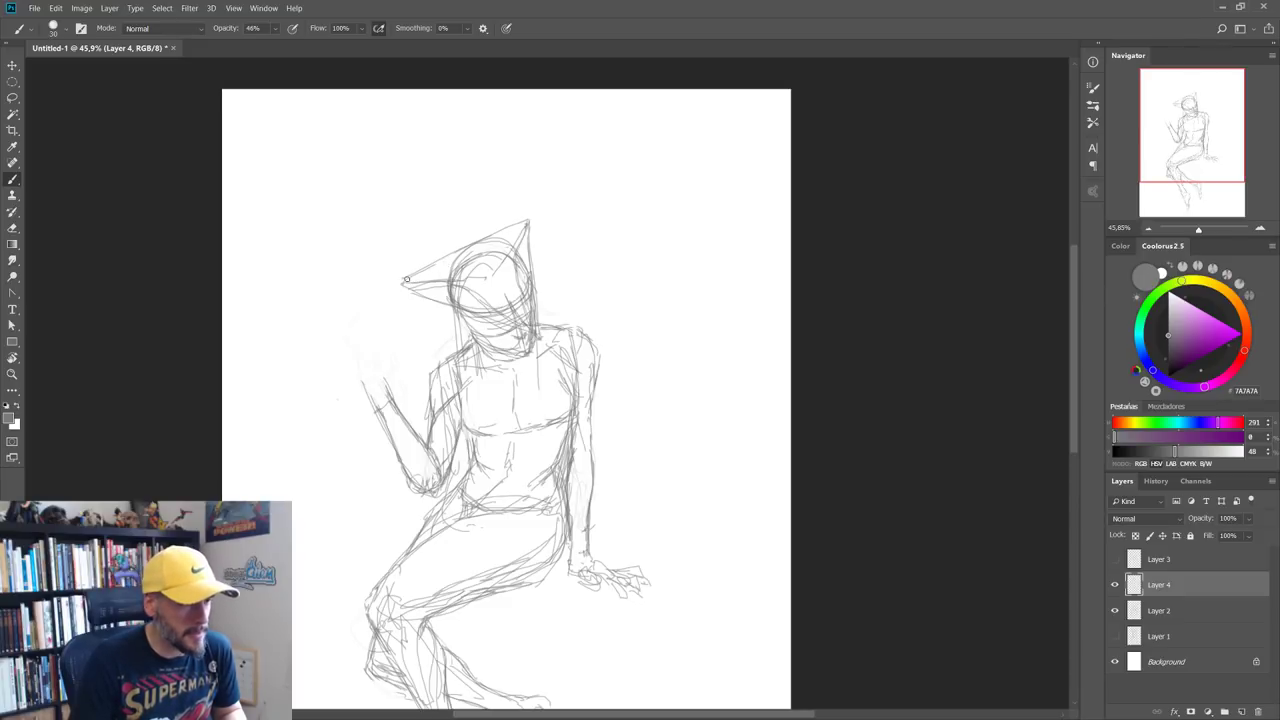
pyautogui.moveTo(450, 267)
pyautogui.mouseDown()
pyautogui.moveTo(510, 233)
pyautogui.moveTo(471, 233)
pyautogui.mouseUp()
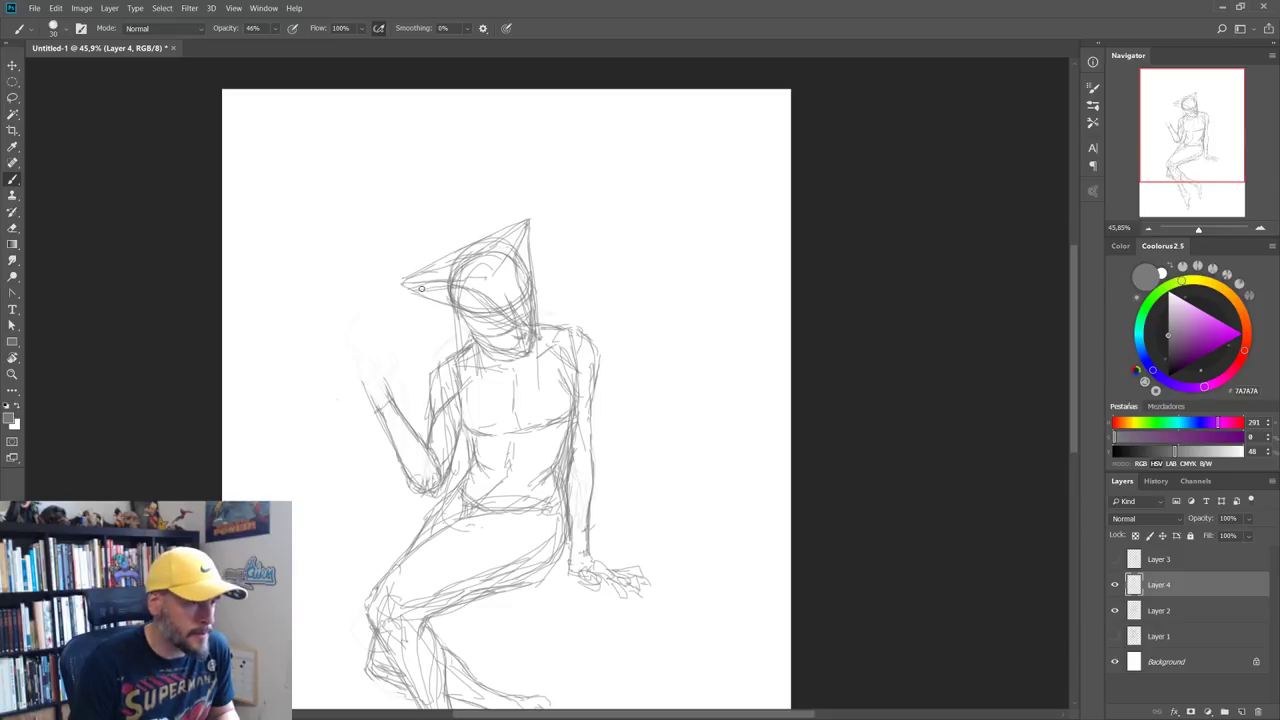
pyautogui.moveTo(447, 287); pyautogui.dragTo(503, 308)
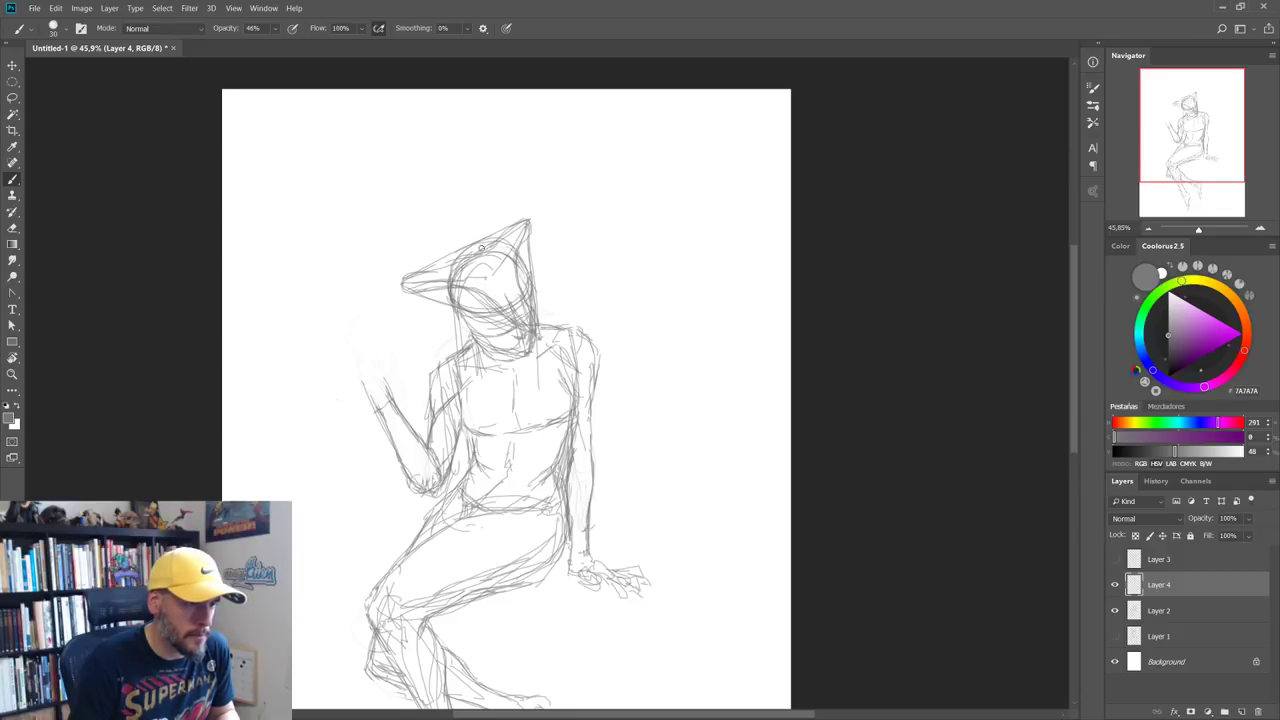
pyautogui.moveTo(481, 247); pyautogui.dragTo(440, 262)
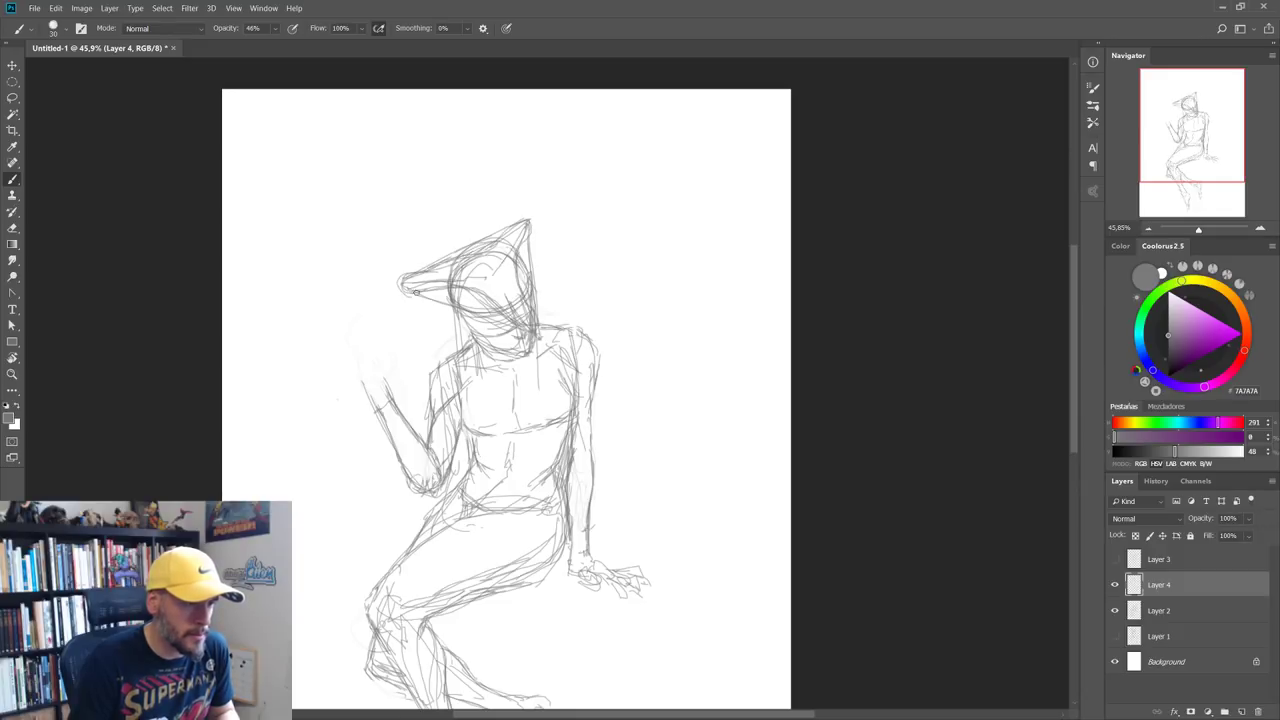
pyautogui.moveTo(463, 278)
pyautogui.mouseDown()
pyautogui.moveTo(460, 261)
pyautogui.moveTo(515, 257)
pyautogui.moveTo(465, 258)
pyautogui.mouseUp()
pyautogui.press('e')
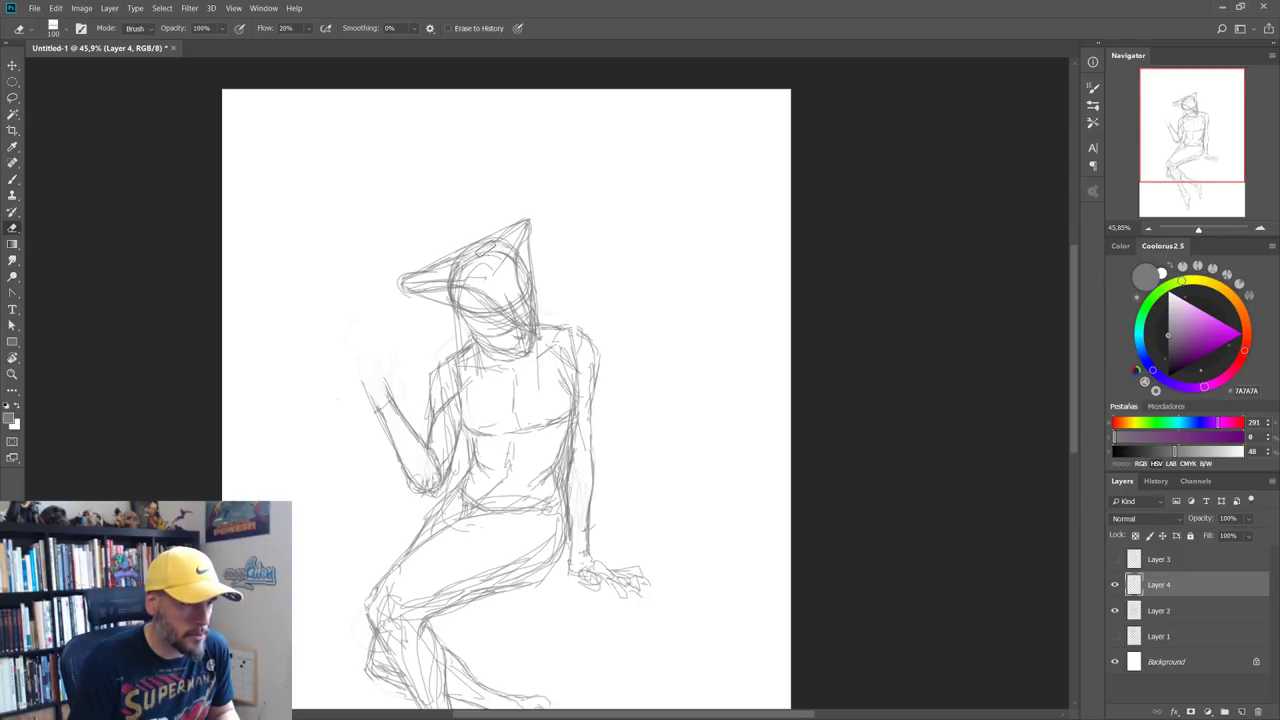
pyautogui.press('b')
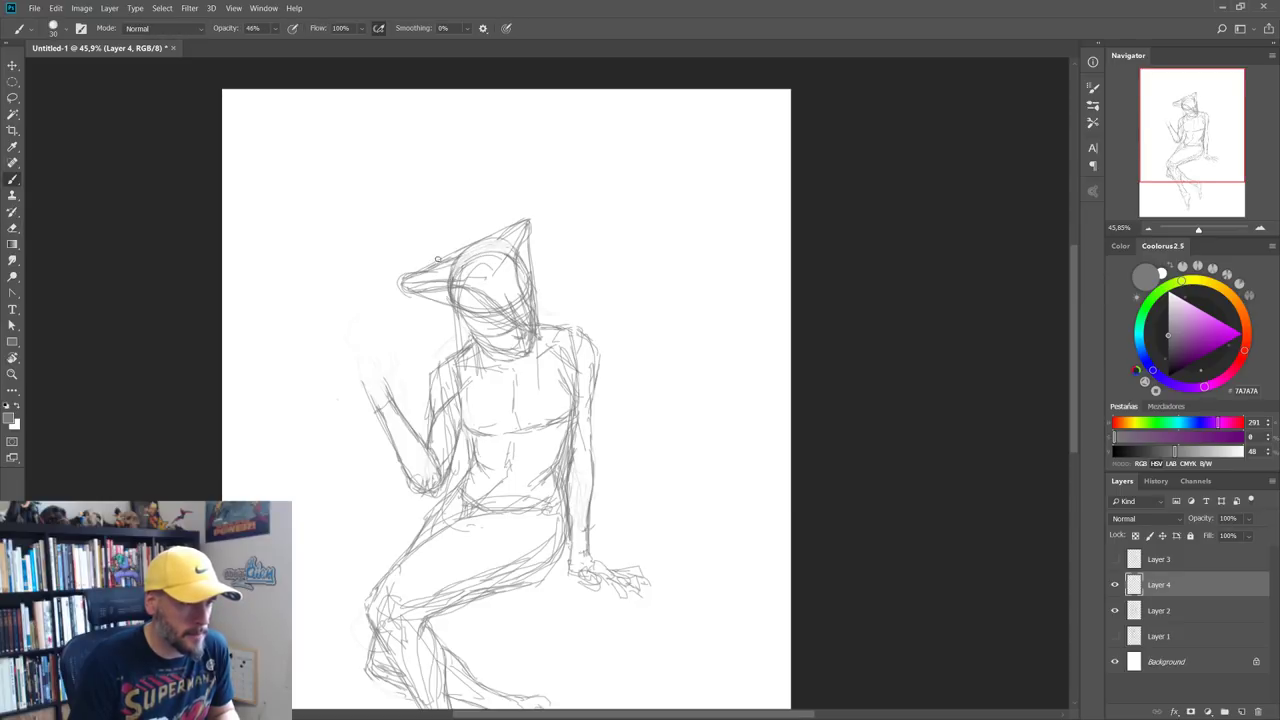
pyautogui.moveTo(400, 273)
pyautogui.mouseDown()
pyautogui.moveTo(536, 225)
pyautogui.moveTo(538, 288)
pyautogui.mouseUp()
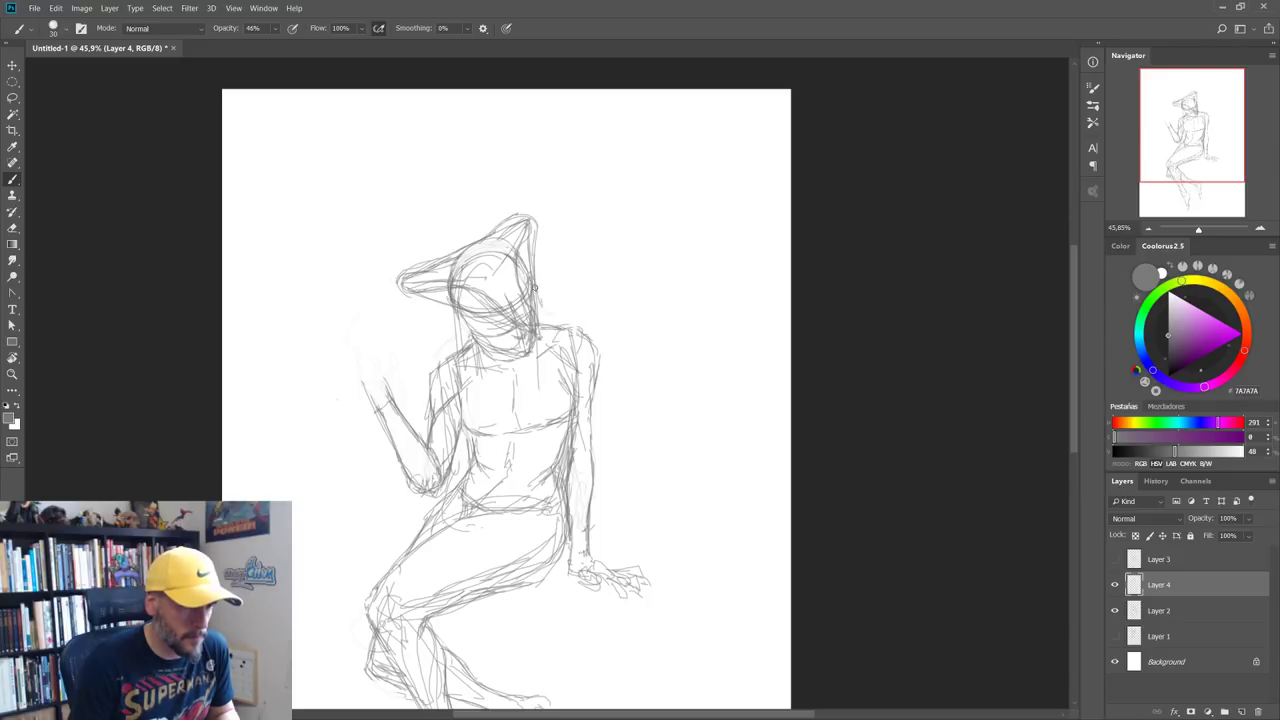
pyautogui.moveTo(458, 310); pyautogui.dragTo(487, 315)
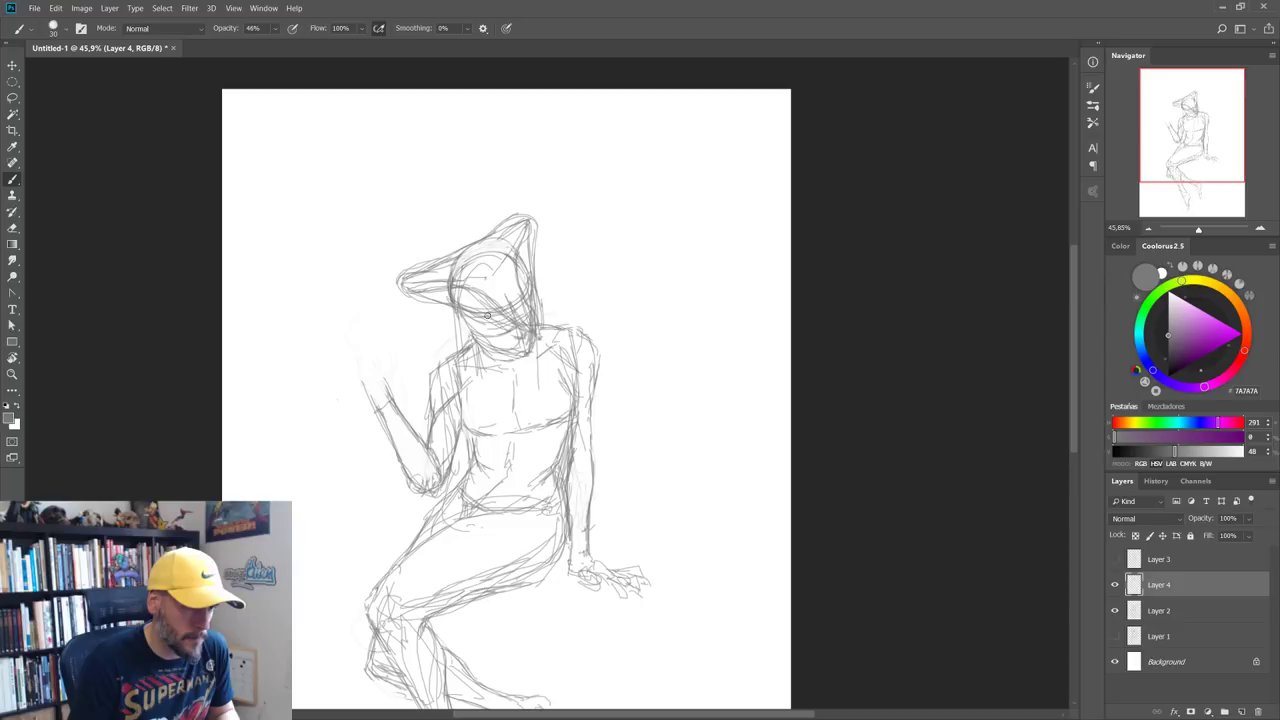
# Step: Hide the rough head-sketch layer and make Layer 2 the active drawing layer
pyautogui.scroll(-3, 560, 352)
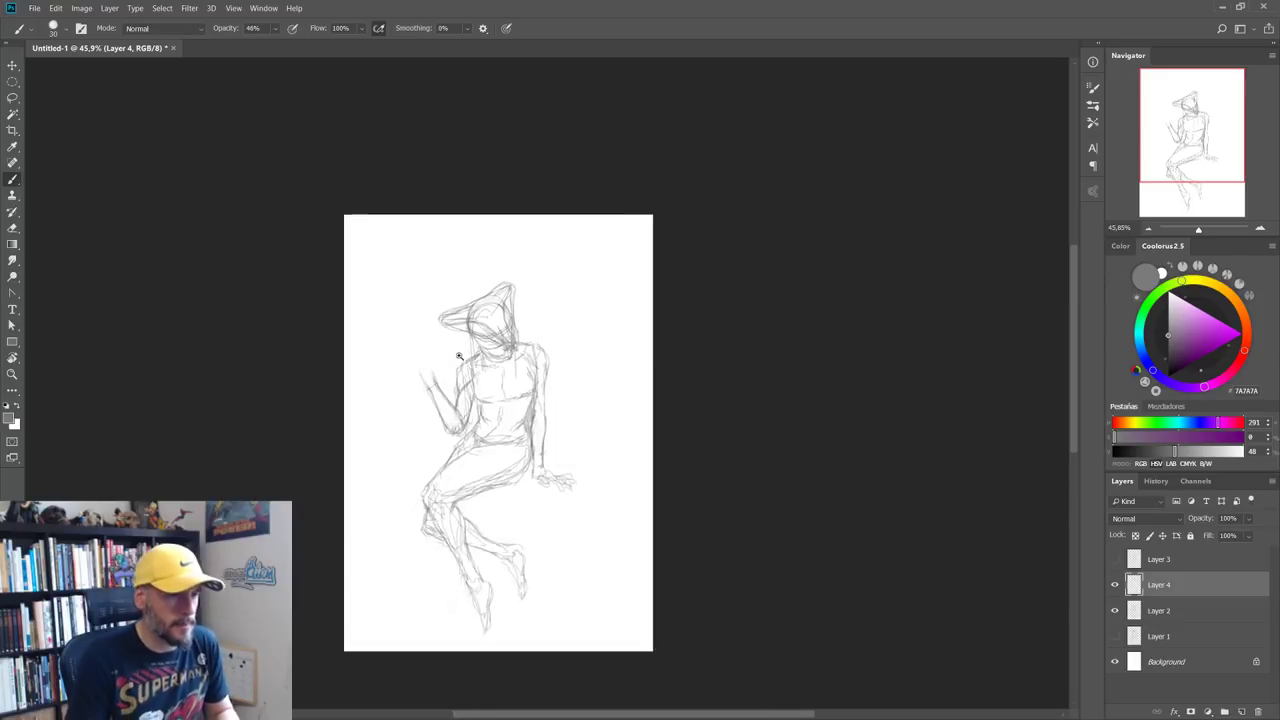
pyautogui.scroll(2, 560, 352)
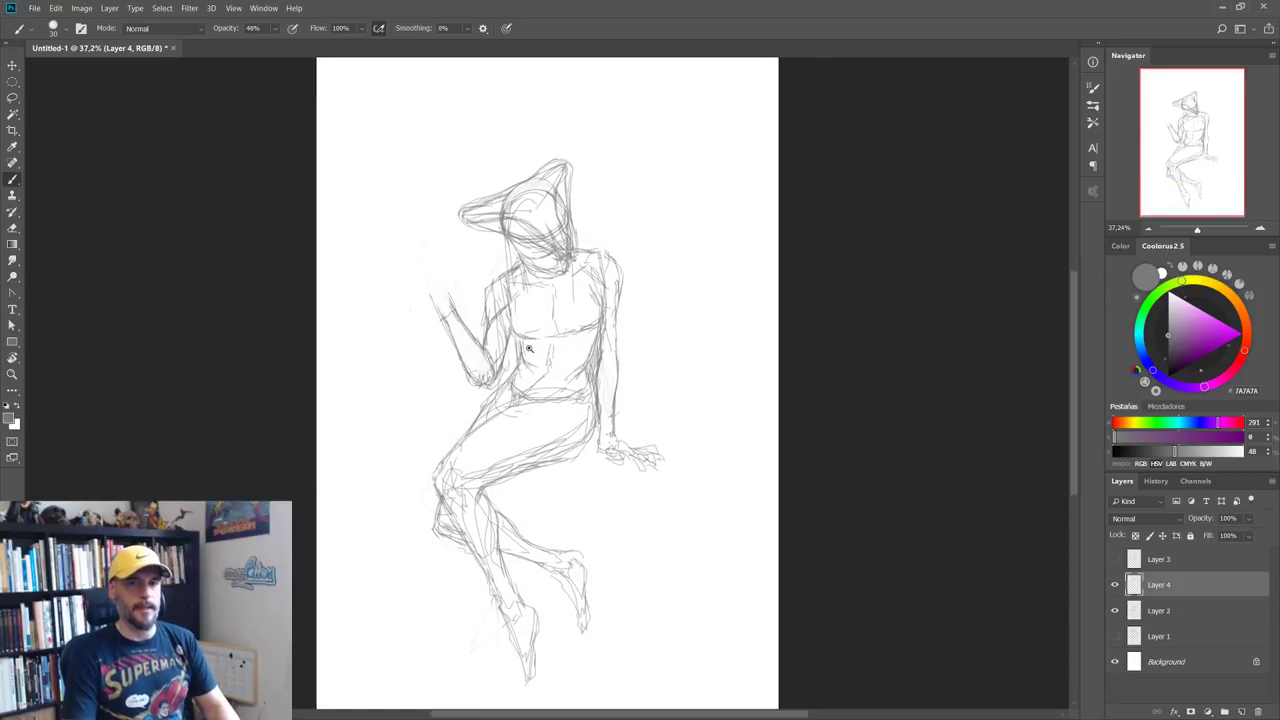
pyautogui.scroll(1, 542, 348)
pyautogui.scroll(1, 542, 348)
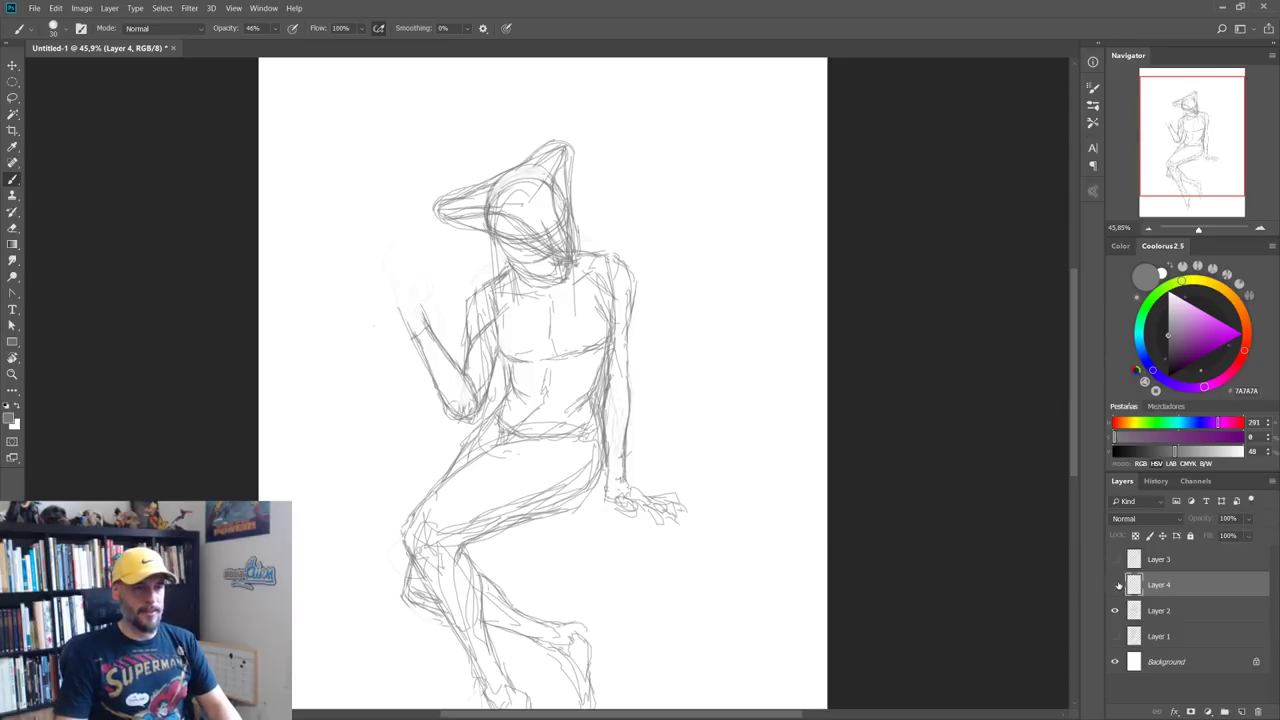
pyautogui.hotkey('ctrl', ',')
pyautogui.scroll(2, 530, 340)
pyautogui.scroll(1, 450, 335)
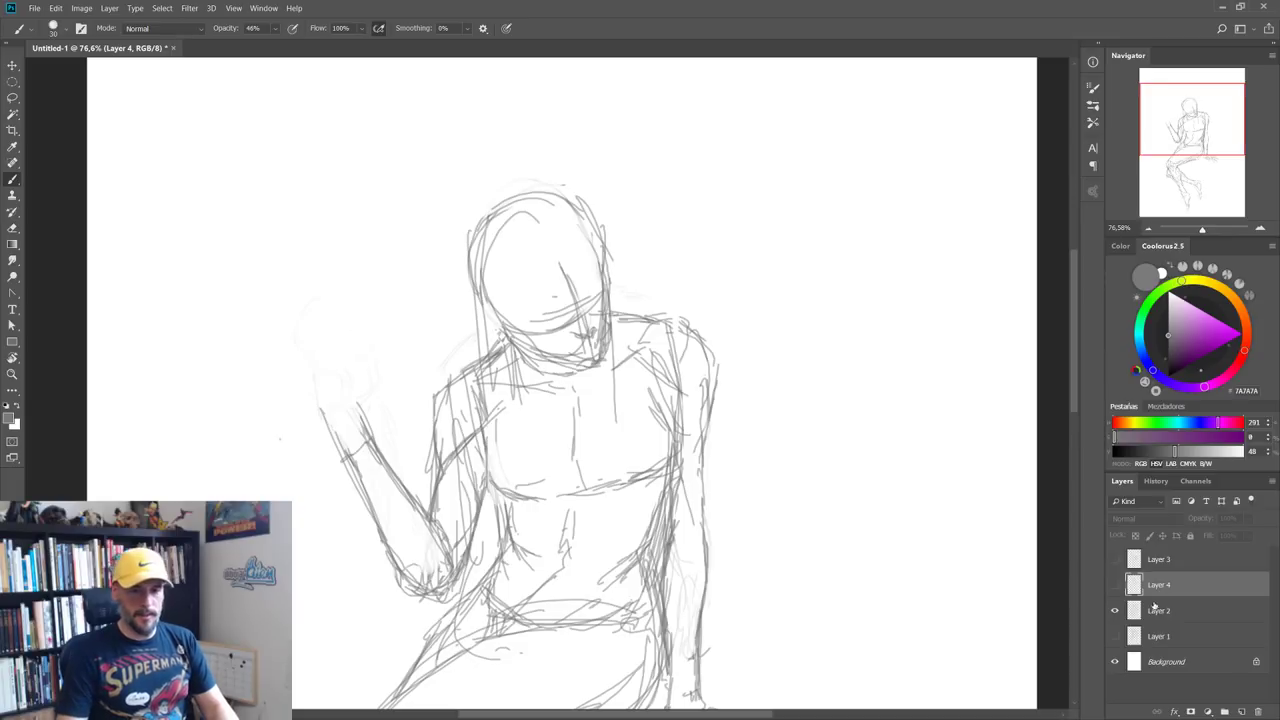
pyautogui.hotkey('alt', '[')
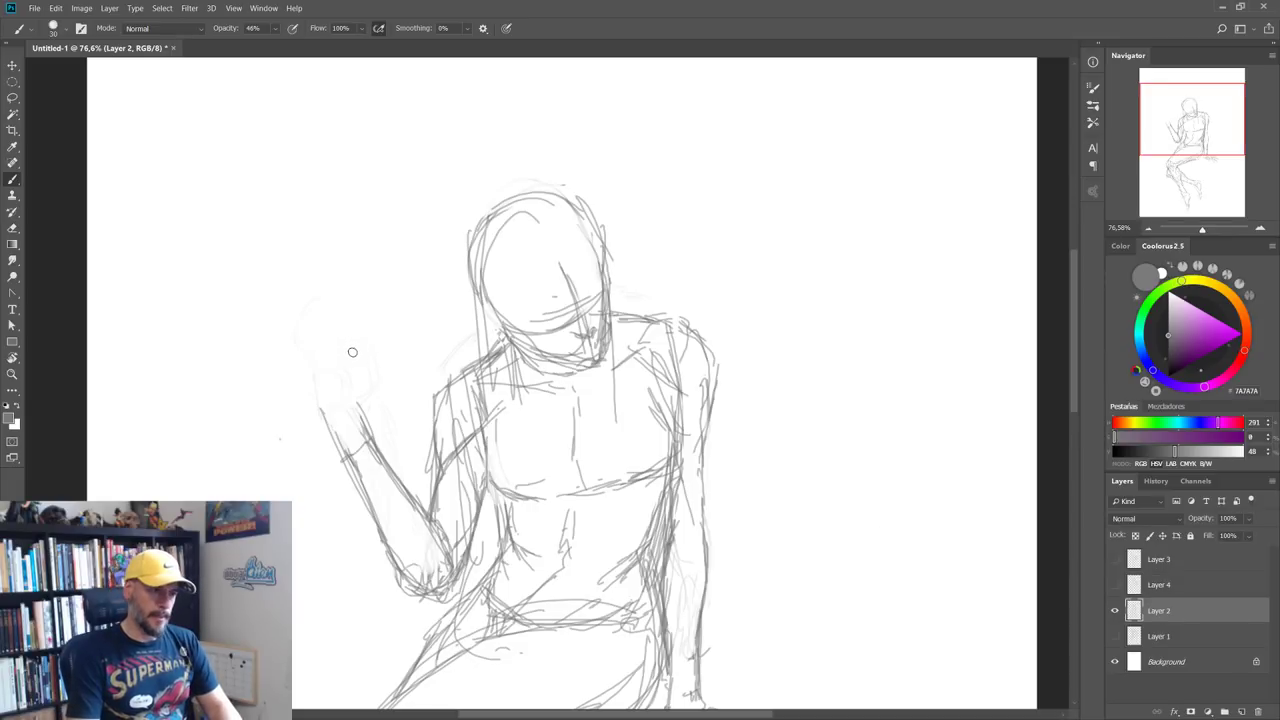
# Step: Draw the bat raised by the arm as a steep straight line
pyautogui.moveTo(372, 341); pyautogui.dragTo(445, 272)
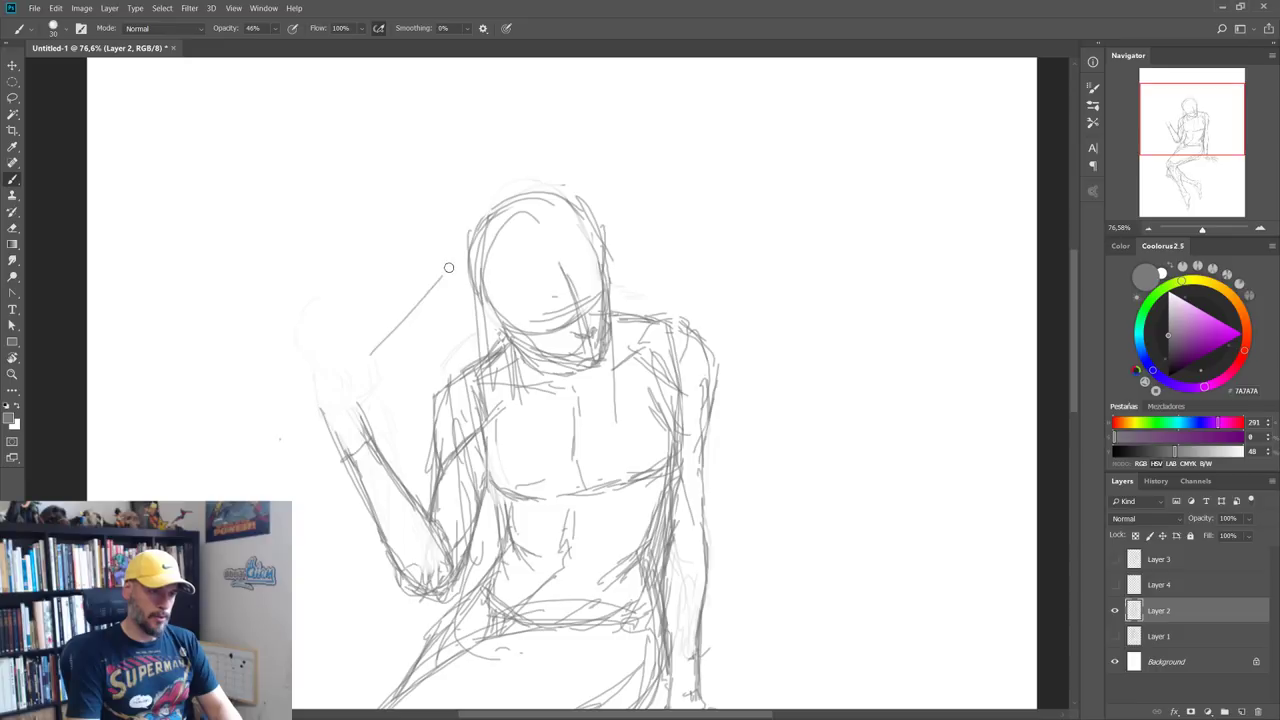
pyautogui.moveTo(366, 345); pyautogui.dragTo(436, 246)
pyautogui.hotkey('ctrl', 'z')
pyautogui.hotkey('ctrl', 'z')
pyautogui.moveTo(368, 339)
pyautogui.mouseDown()
pyautogui.moveTo(441, 228)
pyautogui.moveTo(374, 322)
pyautogui.mouseUp()
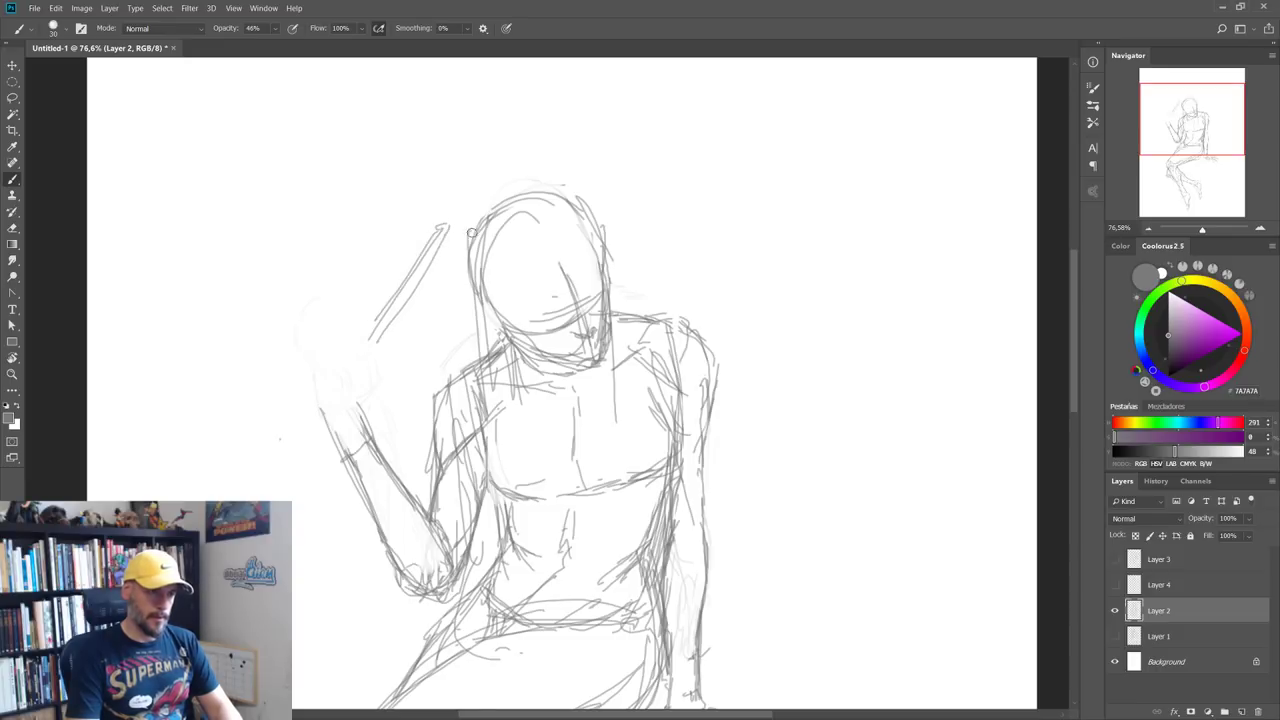
# Step: Sketch the wide hat brim across the head and a lower, flatter crown arc
pyautogui.moveTo(392, 212); pyautogui.dragTo(546, 234)
pyautogui.moveTo(428, 224)
pyautogui.mouseDown()
pyautogui.moveTo(638, 250)
pyautogui.moveTo(528, 258)
pyautogui.mouseUp()
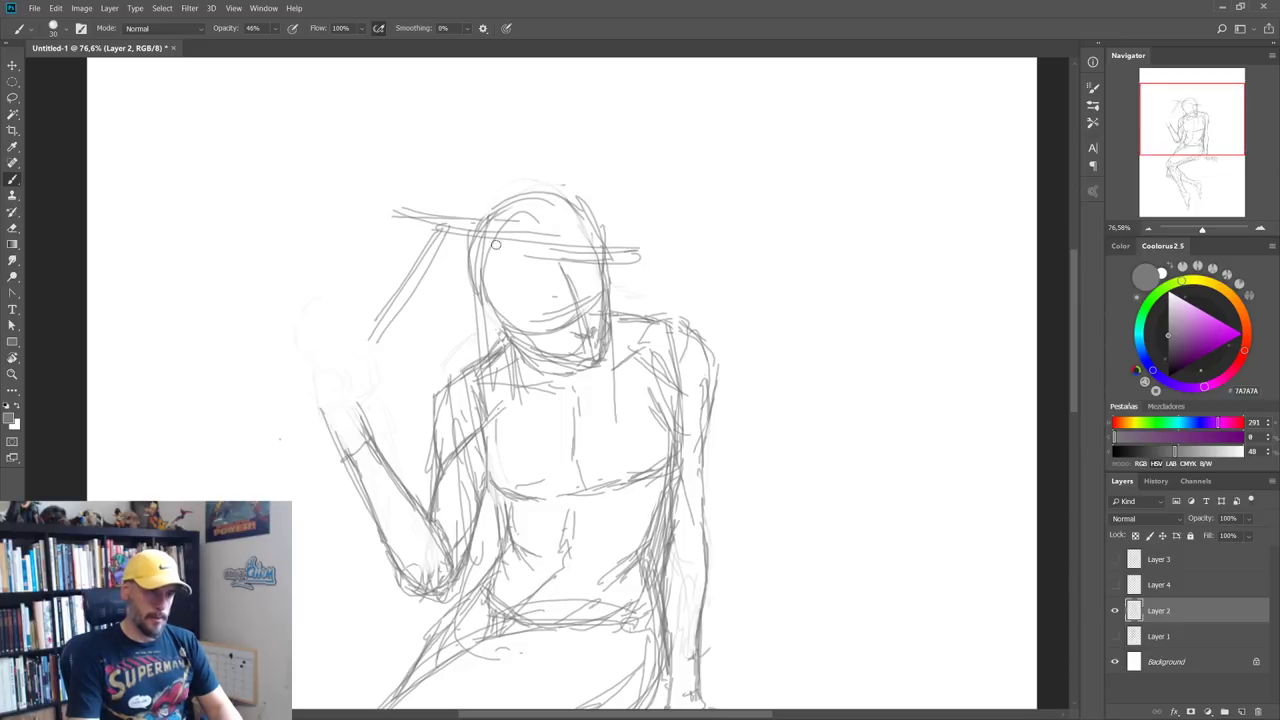
pyautogui.moveTo(394, 210)
pyautogui.mouseDown()
pyautogui.moveTo(386, 189)
pyautogui.moveTo(488, 186)
pyautogui.moveTo(528, 232)
pyautogui.moveTo(618, 232)
pyautogui.moveTo(633, 164)
pyautogui.moveTo(642, 248)
pyautogui.mouseUp()
pyautogui.moveTo(490, 188)
pyautogui.mouseDown()
pyautogui.moveTo(600, 208)
pyautogui.moveTo(490, 182)
pyautogui.moveTo(548, 150)
pyautogui.moveTo(600, 186)
pyautogui.mouseUp()
pyautogui.hotkey('ctrl', 'z')
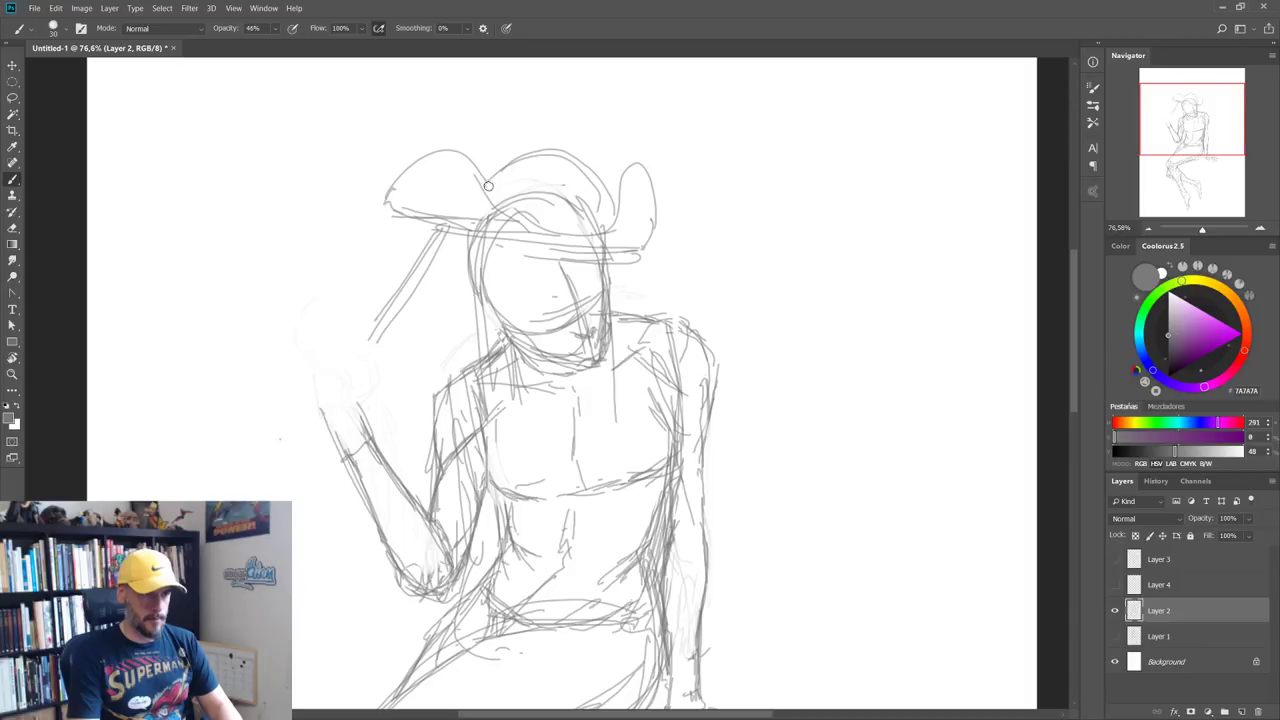
pyautogui.hotkey('ctrl', 'z')
pyautogui.moveTo(482, 188)
pyautogui.mouseDown()
pyautogui.moveTo(548, 158)
pyautogui.moveTo(600, 230)
pyautogui.mouseUp()
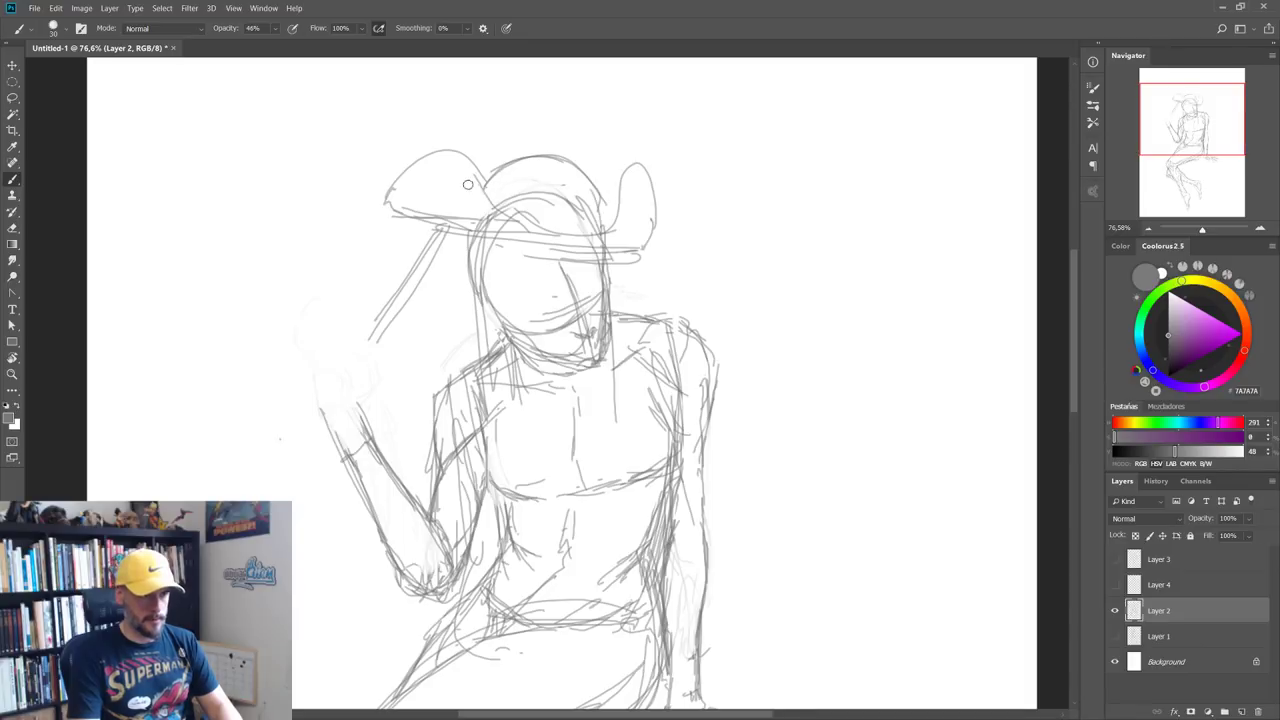
# Step: Reinforce the brim, curl the crown's right side, and double the raised arm line
pyautogui.moveTo(475, 200); pyautogui.dragTo(597, 265)
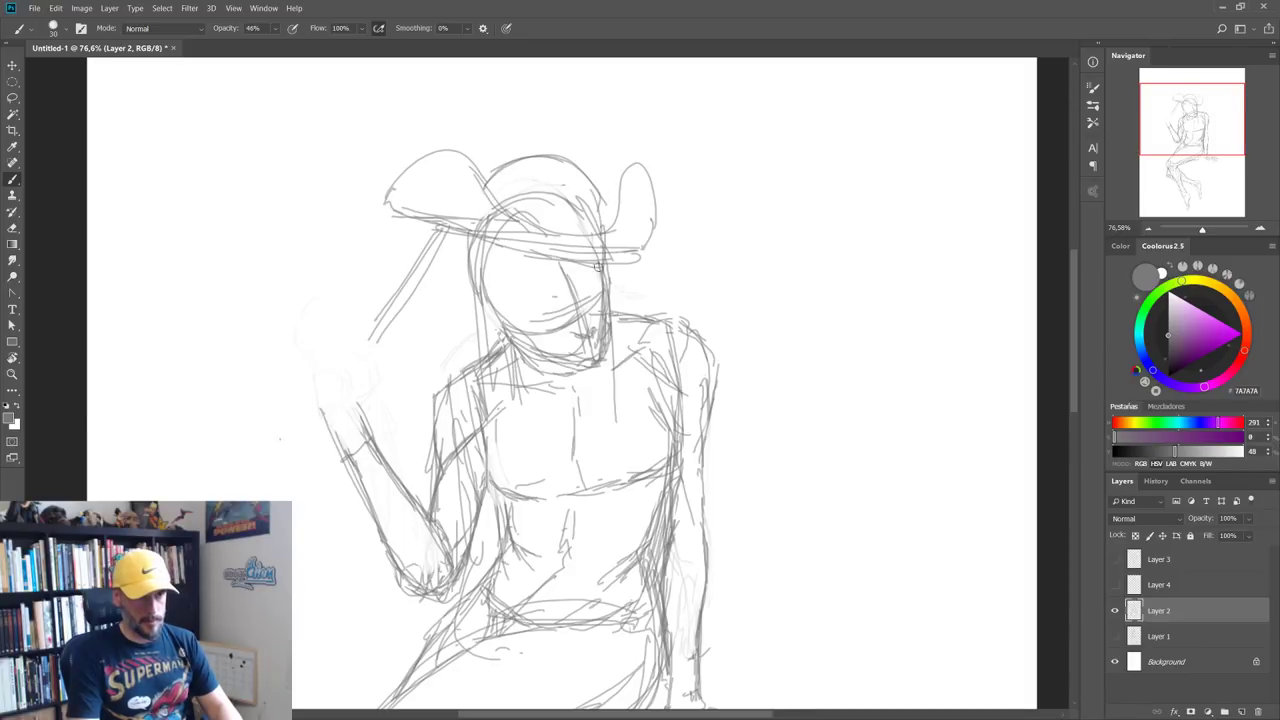
pyautogui.moveTo(490, 198)
pyautogui.mouseDown()
pyautogui.moveTo(585, 250)
pyautogui.moveTo(626, 256)
pyautogui.mouseUp()
pyautogui.moveTo(622, 198)
pyautogui.mouseDown()
pyautogui.moveTo(585, 247)
pyautogui.moveTo(528, 222)
pyautogui.moveTo(612, 250)
pyautogui.moveTo(624, 180)
pyautogui.mouseUp()
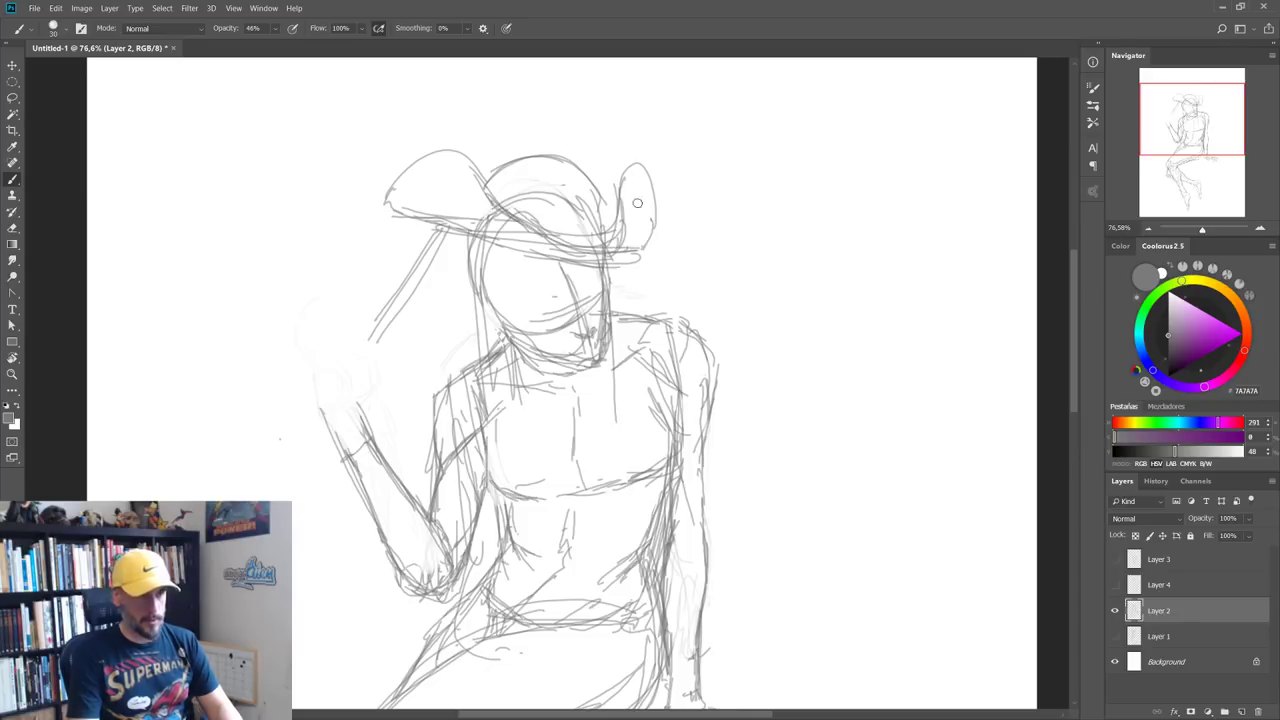
pyautogui.moveTo(652, 222)
pyautogui.mouseDown()
pyautogui.moveTo(630, 168)
pyautogui.moveTo(592, 188)
pyautogui.mouseUp()
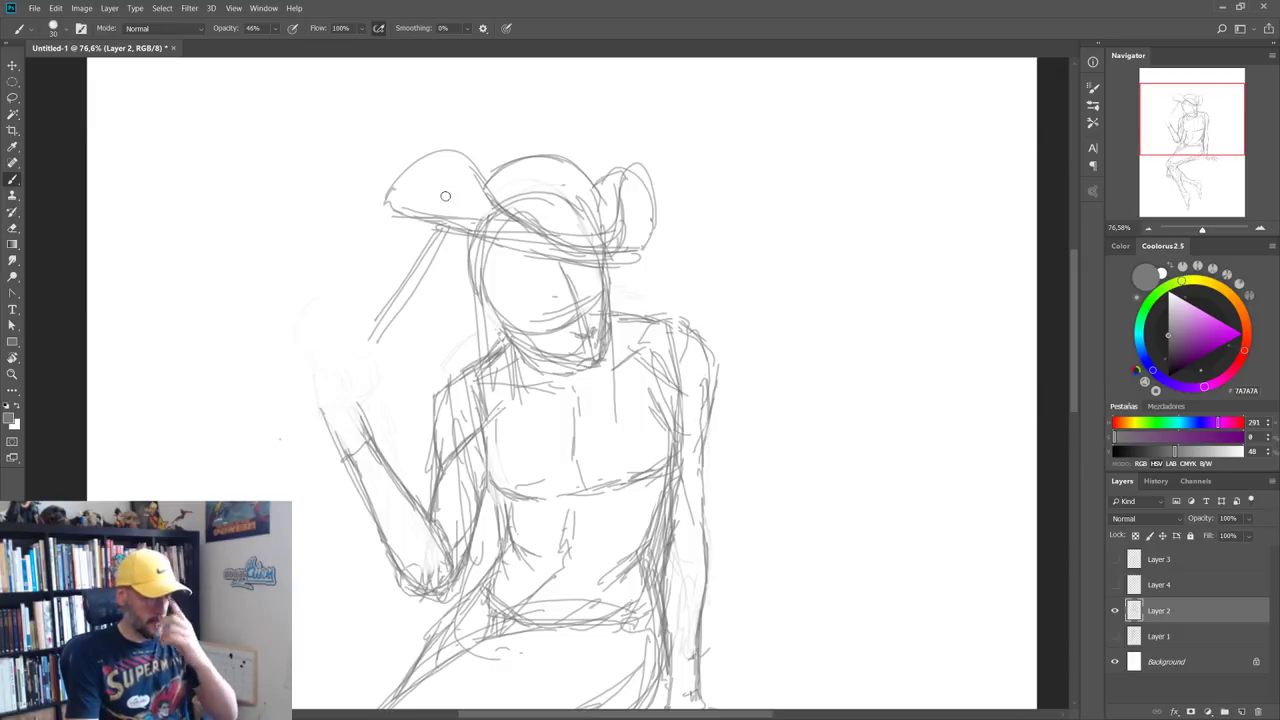
pyautogui.moveTo(425, 236)
pyautogui.mouseDown()
pyautogui.moveTo(362, 322)
pyautogui.moveTo(418, 295)
pyautogui.mouseUp()
pyautogui.scroll(-2, 451, 314)
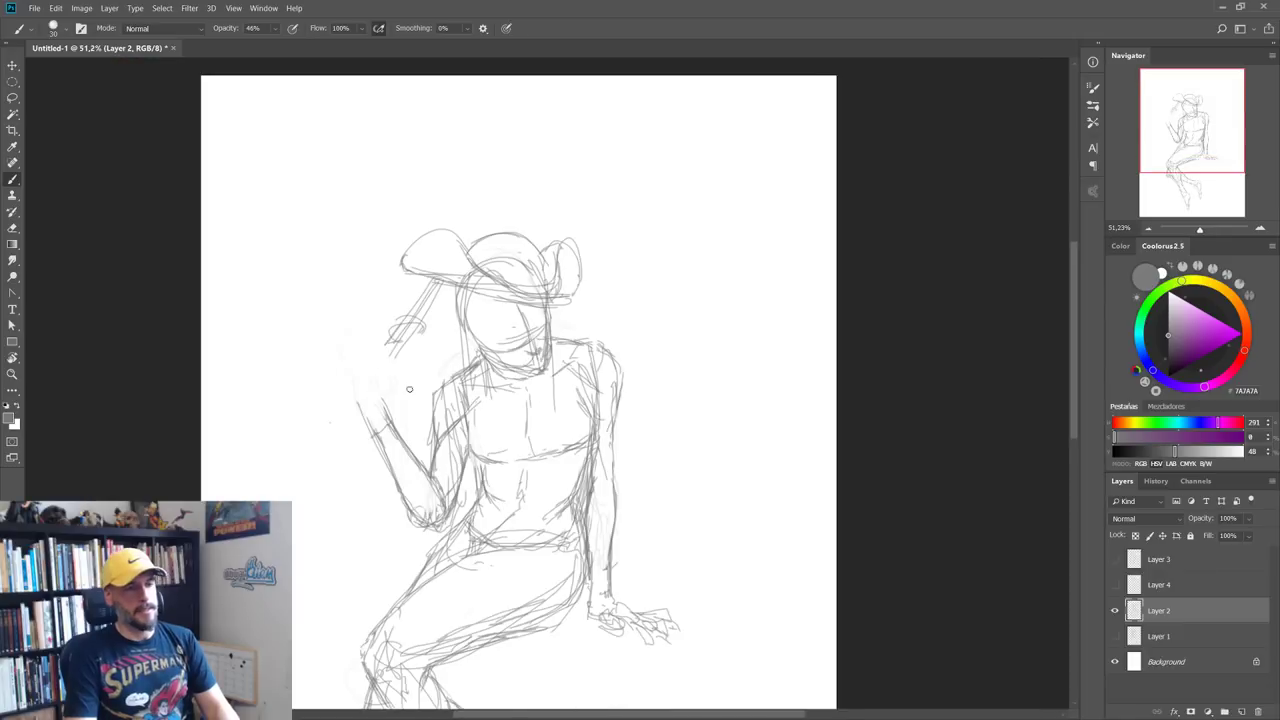
pyautogui.scroll(-2, 434, 304)
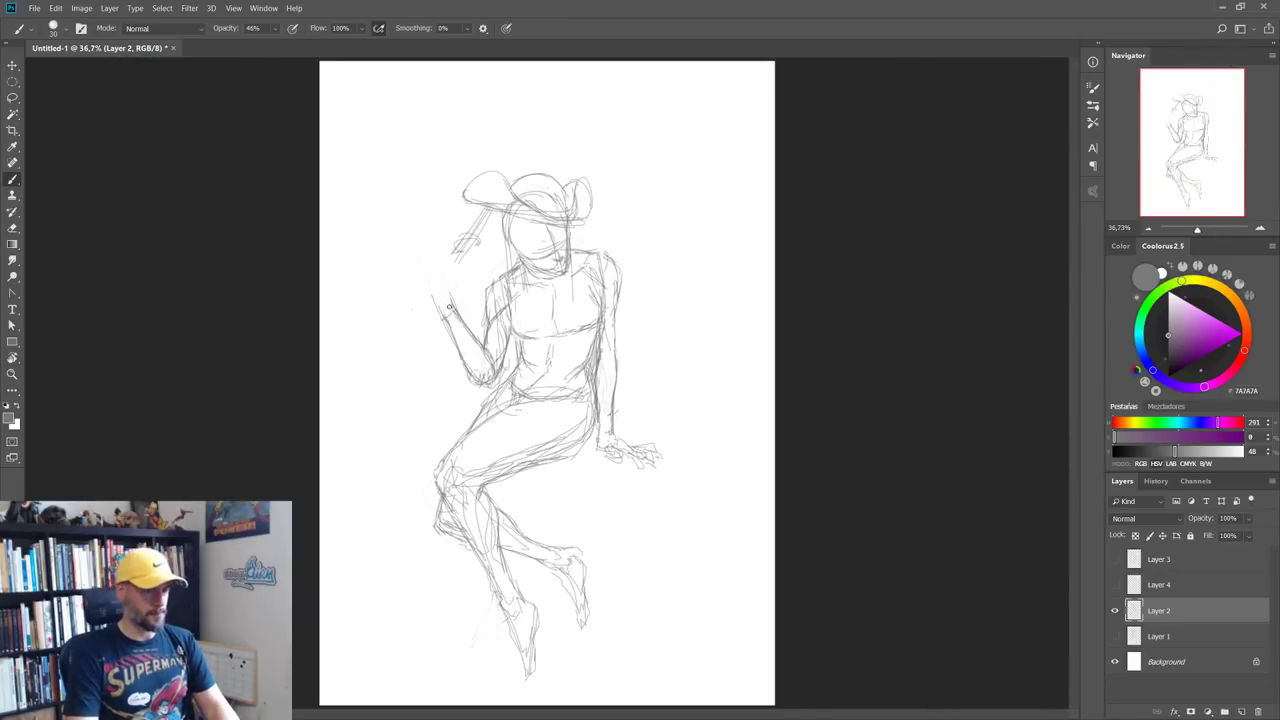
pyautogui.scroll(3, 445, 320)
pyautogui.scroll(1, 425, 345)
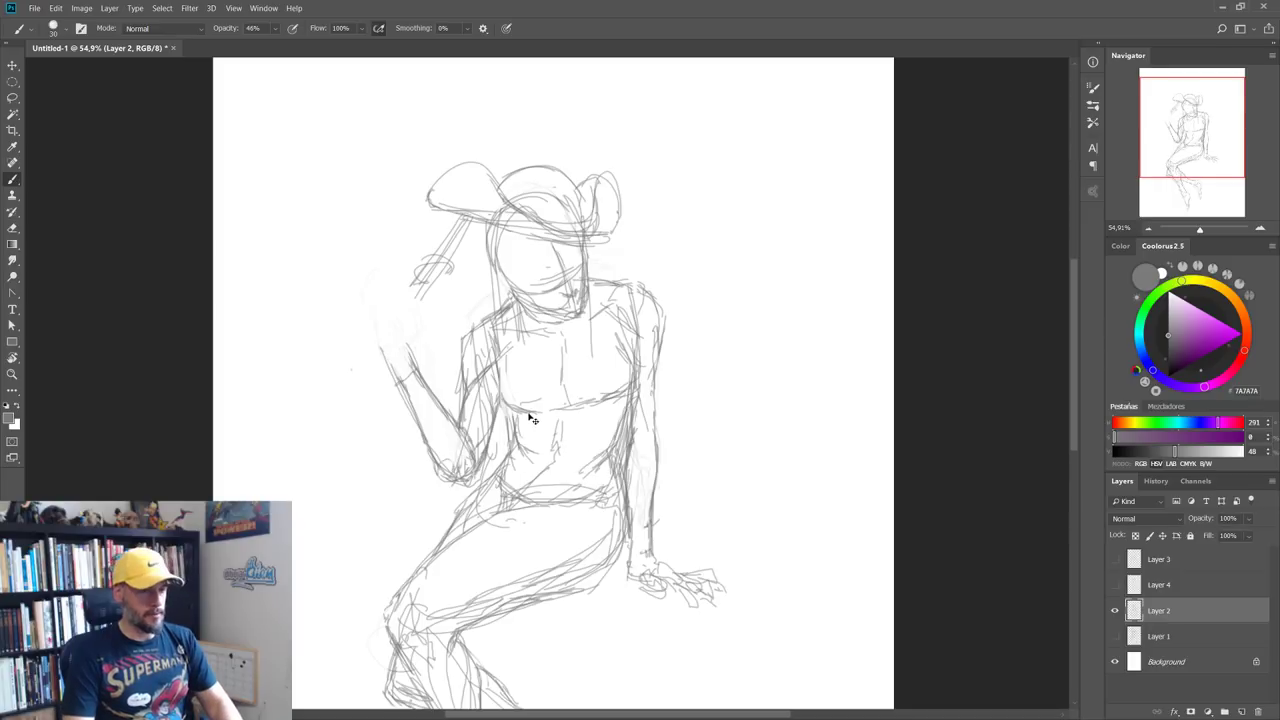
# Step: Diagram the raised forearm and upper arm in magenta, then undo the arm diagram
pyautogui.moveTo(1223, 341); pyautogui.dragTo(1240, 335)
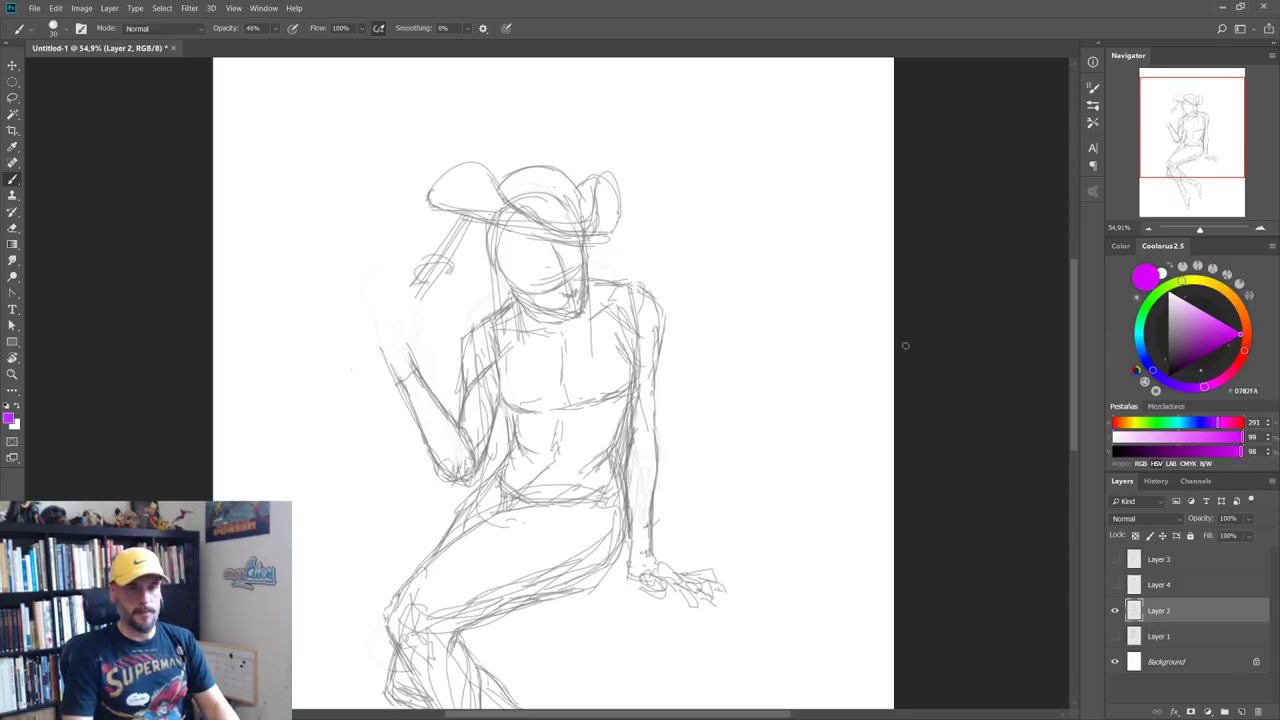
pyautogui.moveTo(487, 341); pyautogui.dragTo(462, 462)
pyautogui.moveTo(402, 376); pyautogui.dragTo(460, 468)
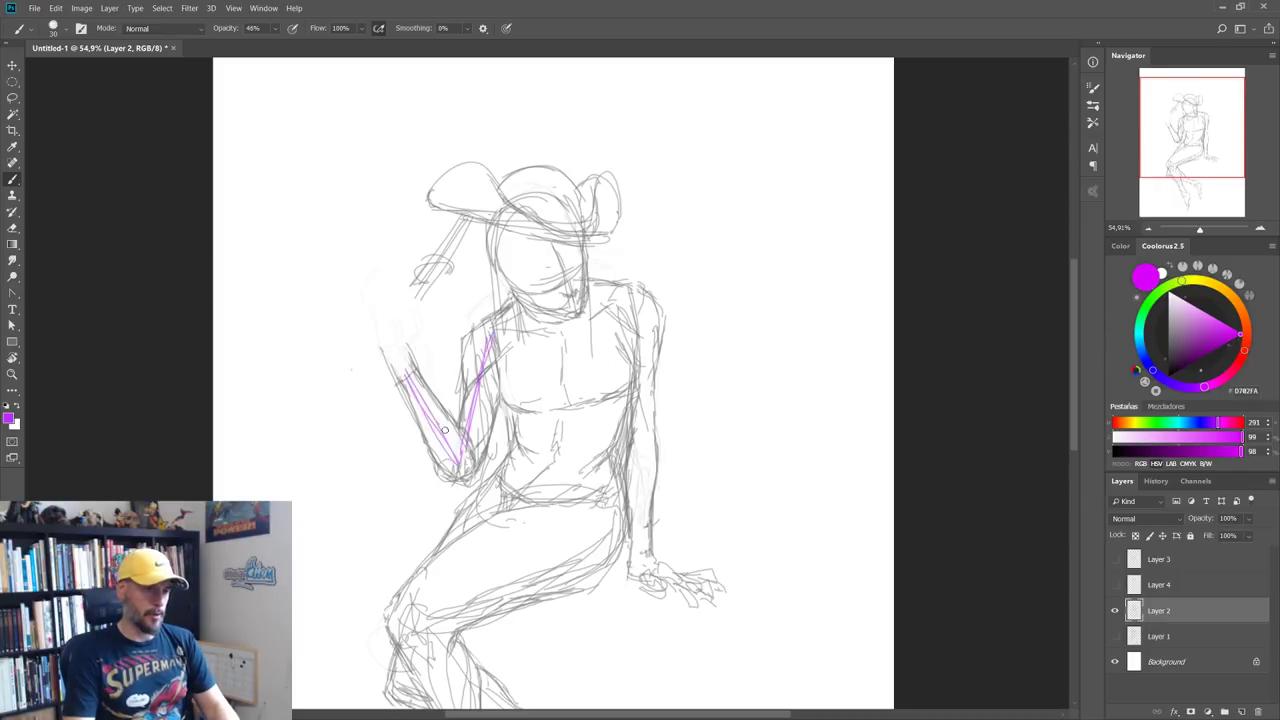
pyautogui.moveTo(398, 348)
pyautogui.mouseDown()
pyautogui.moveTo(442, 436)
pyautogui.moveTo(381, 300)
pyautogui.moveTo(470, 213)
pyautogui.mouseUp()
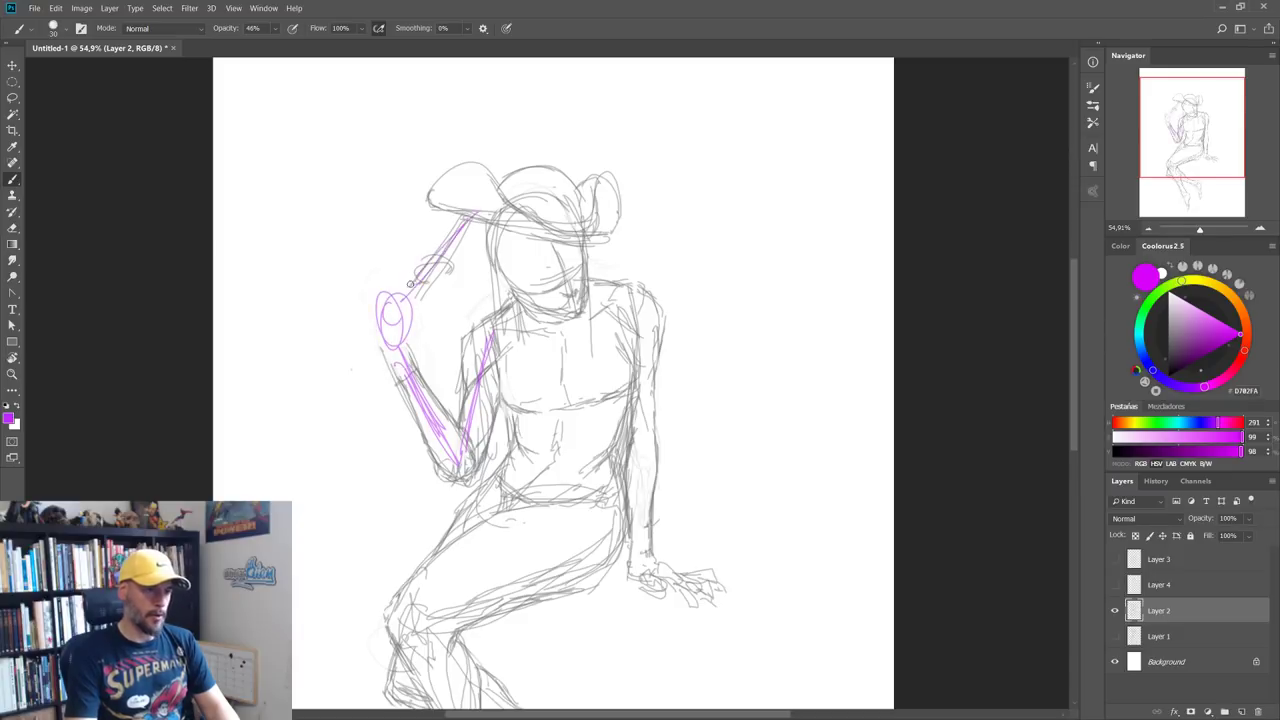
pyautogui.moveTo(412, 296); pyautogui.dragTo(468, 221)
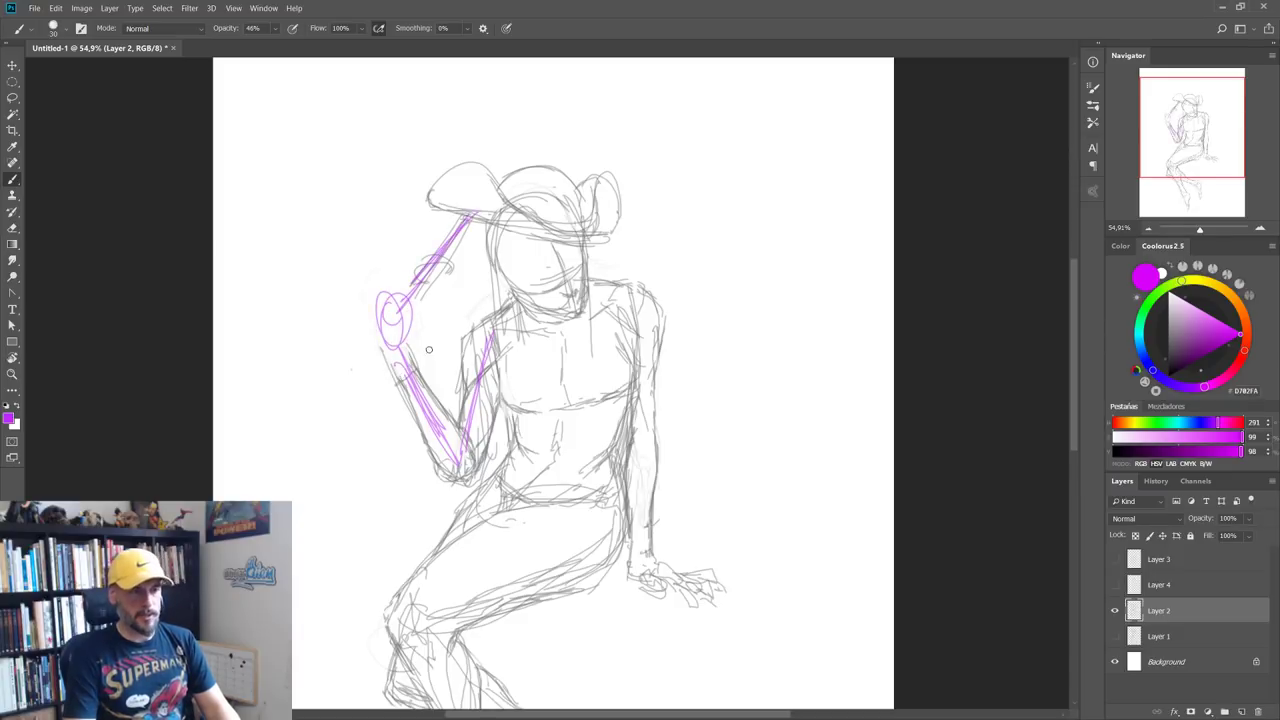
pyautogui.hotkey('ctrl', 'z')
pyautogui.hotkey('ctrl', 'z')
pyautogui.hotkey('ctrl', 'z')
pyautogui.hotkey('ctrl', 'z')
pyautogui.hotkey('ctrl', 'z')
pyautogui.hotkey('ctrl', 'z')
pyautogui.hotkey('ctrl', 'z')
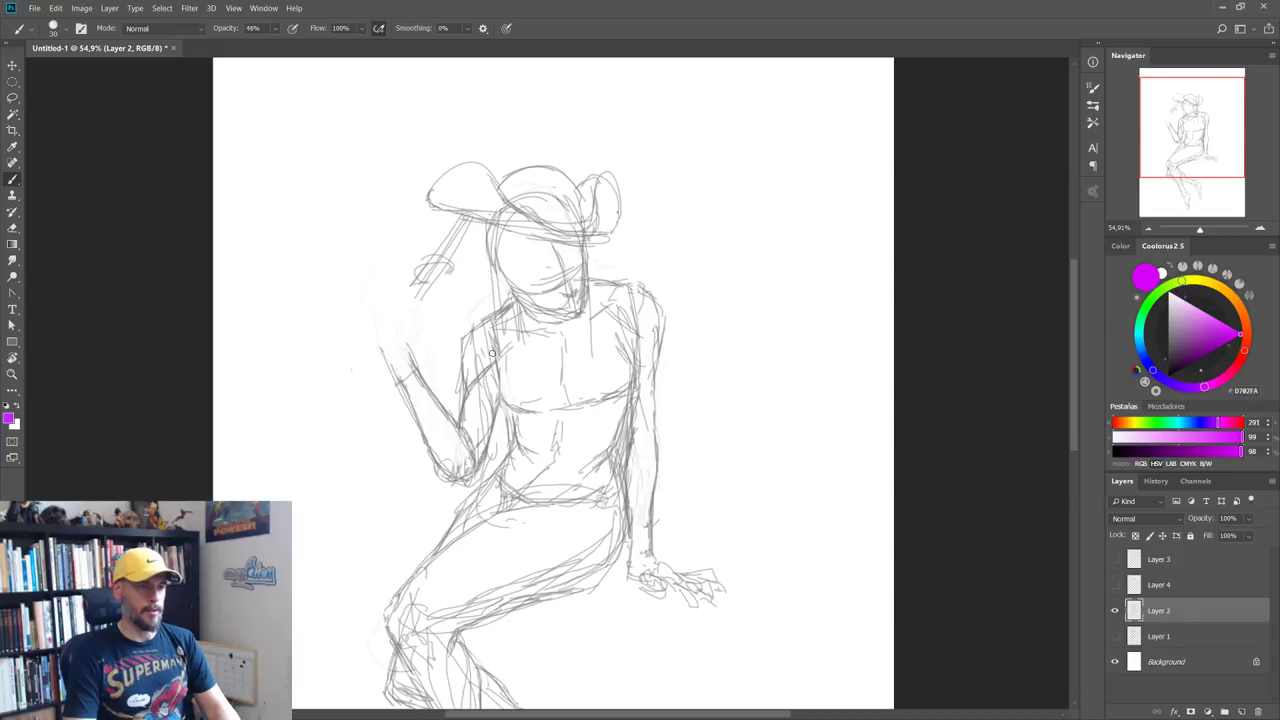
# Step: Circle the shoulder and hat brim and trace the arm in magenta, then undo all marks
pyautogui.moveTo(478, 326)
pyautogui.mouseDown()
pyautogui.moveTo(470, 372)
pyautogui.moveTo(495, 332)
pyautogui.mouseUp()
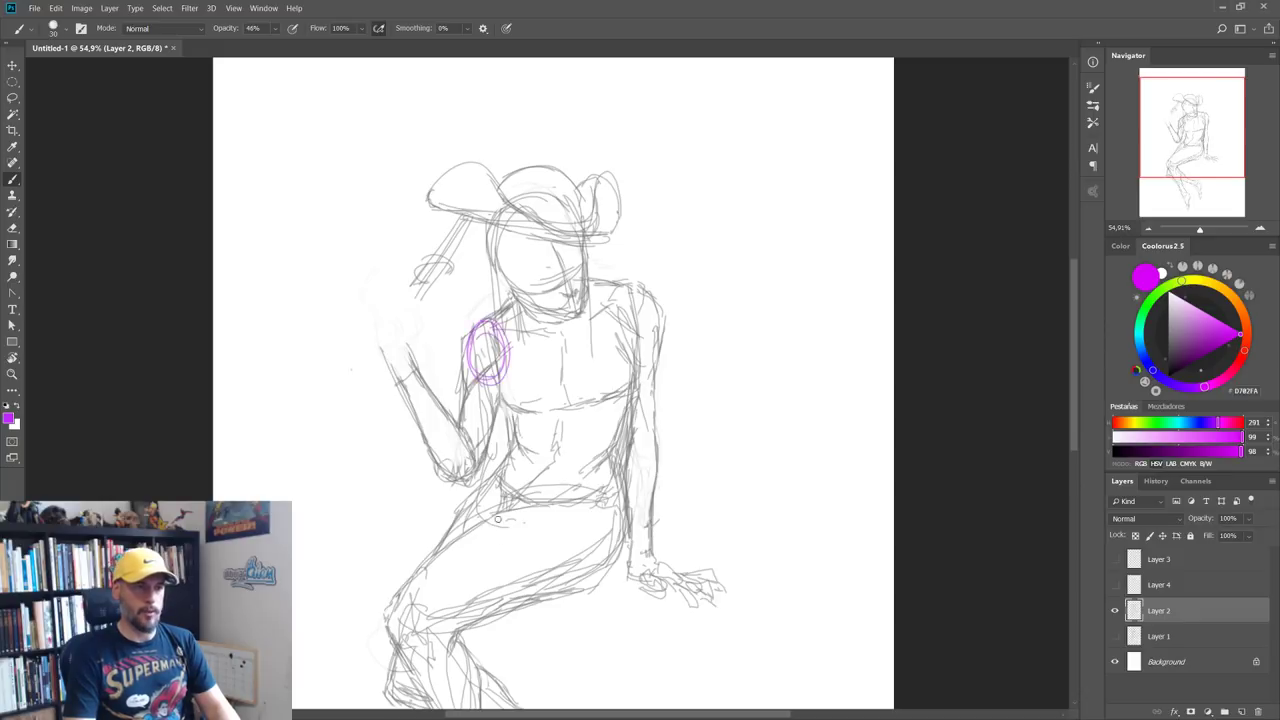
pyautogui.hotkey('ctrl', 'z')
pyautogui.hotkey('ctrl', 'z')
pyautogui.moveTo(477, 219); pyautogui.dragTo(468, 213)
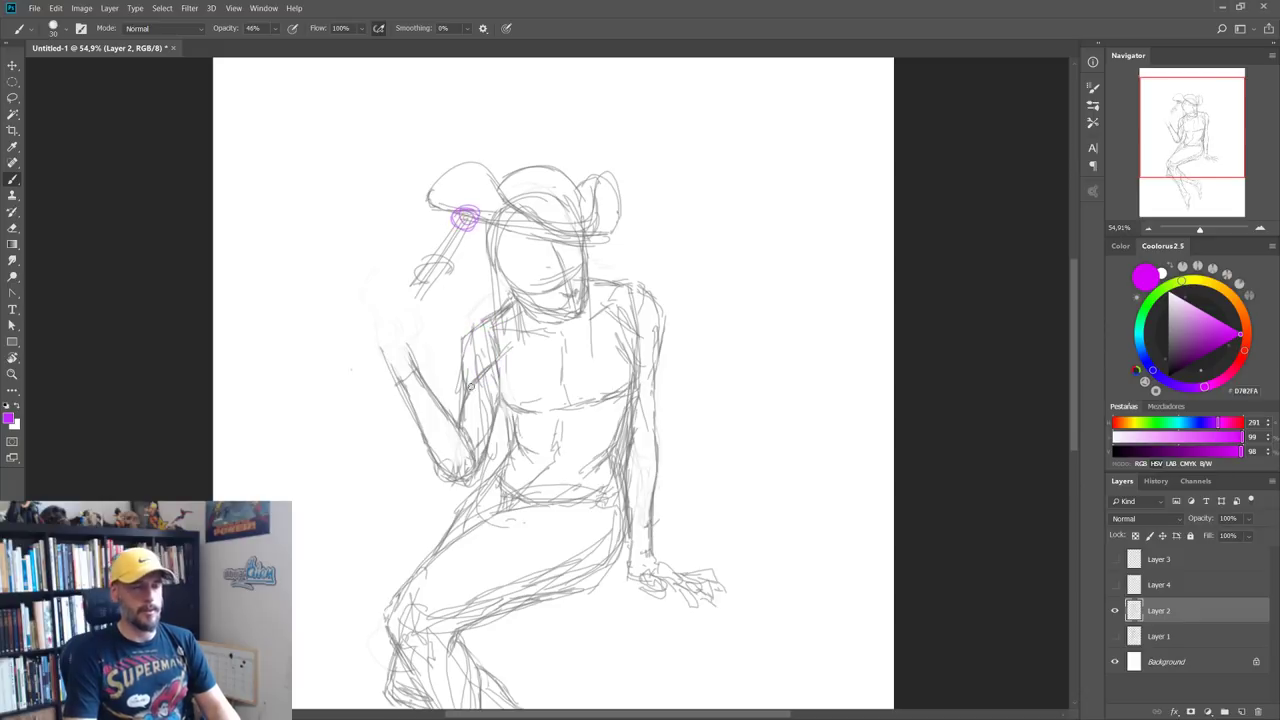
pyautogui.moveTo(482, 326)
pyautogui.mouseDown()
pyautogui.moveTo(466, 372)
pyautogui.moveTo(490, 334)
pyautogui.mouseUp()
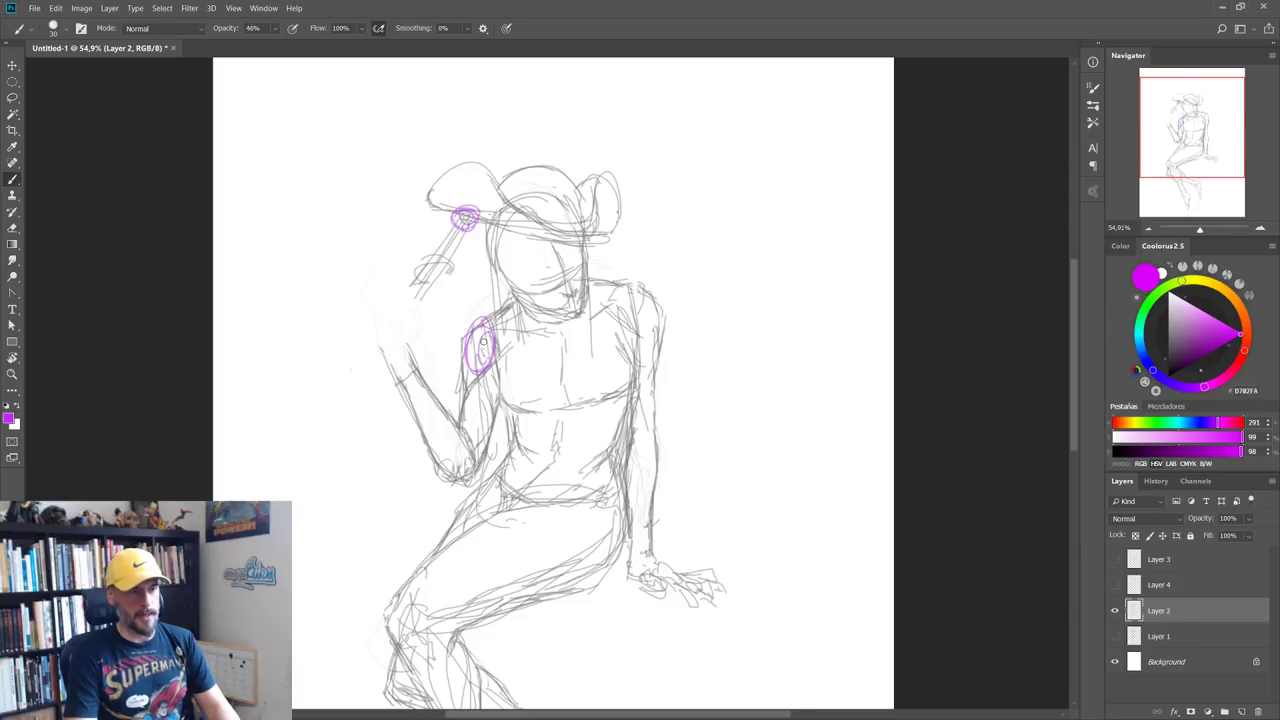
pyautogui.moveTo(465, 216)
pyautogui.mouseDown()
pyautogui.moveTo(388, 340)
pyautogui.moveTo(426, 418)
pyautogui.moveTo(482, 352)
pyautogui.moveTo(462, 428)
pyautogui.moveTo(395, 346)
pyautogui.moveTo(465, 226)
pyautogui.mouseUp()
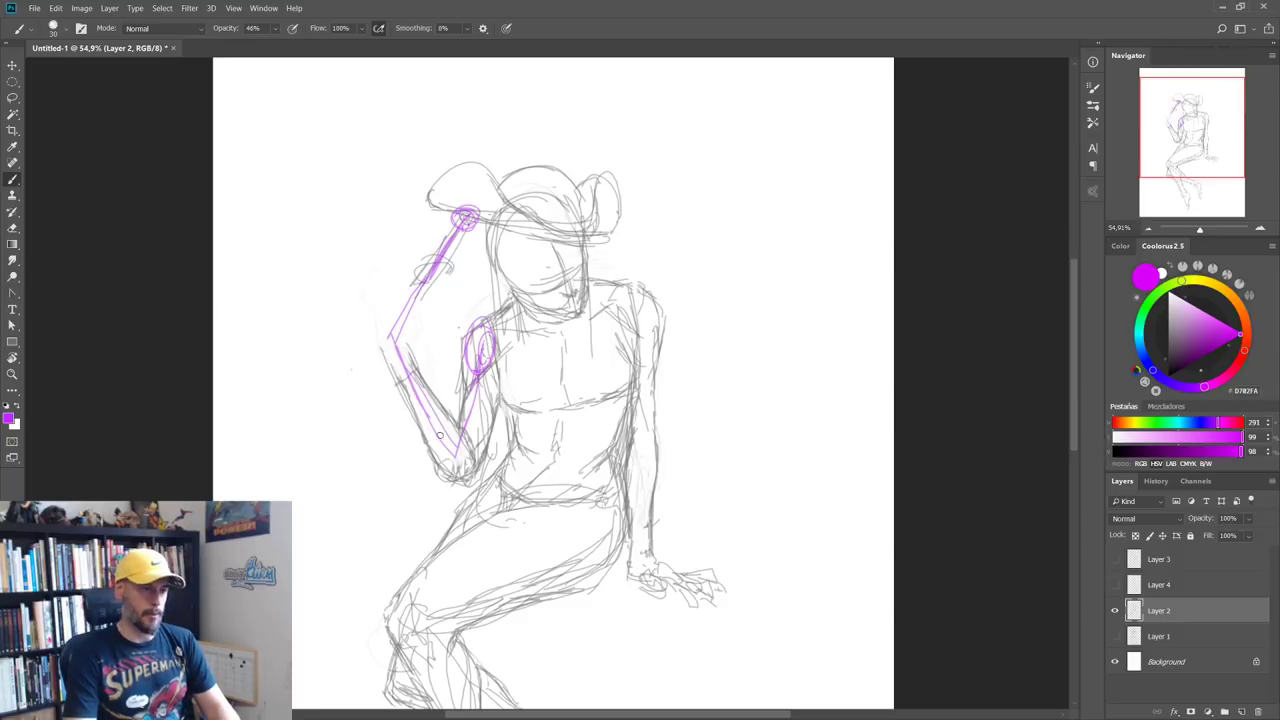
pyautogui.hotkey('ctrl', 'z')
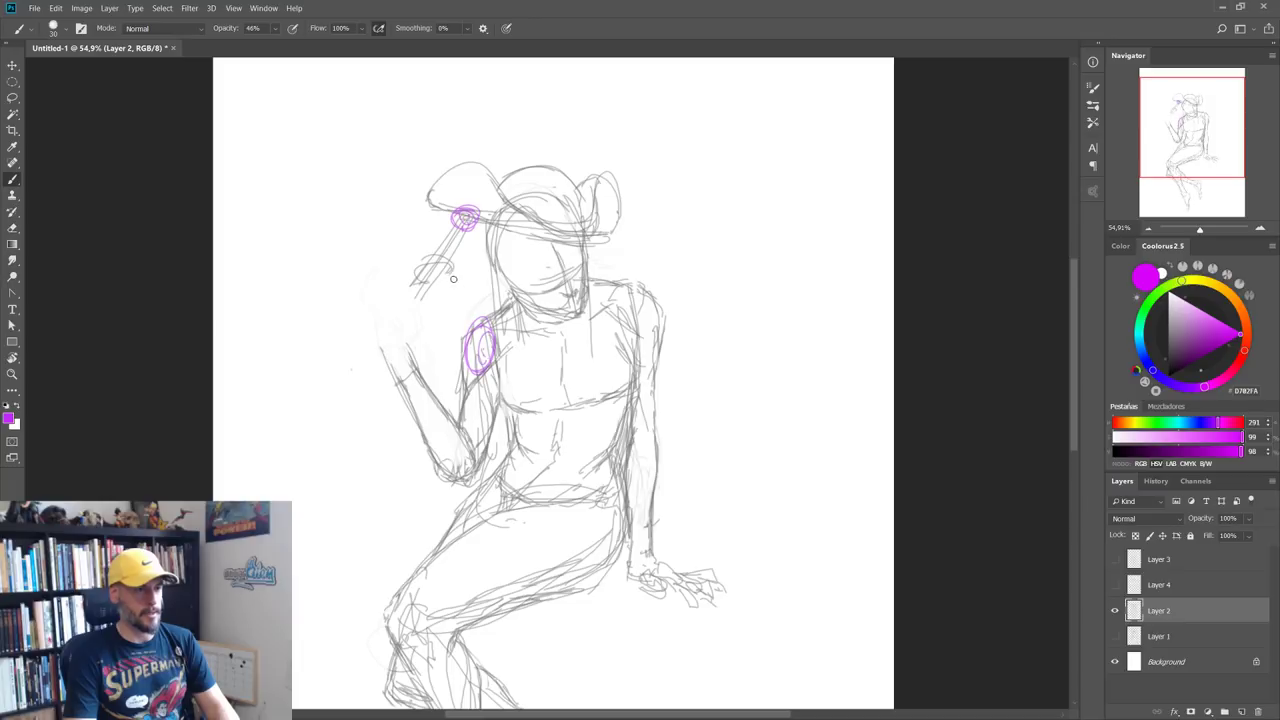
pyautogui.hotkey('ctrl', 'z')
pyautogui.hotkey('ctrl', 'z')
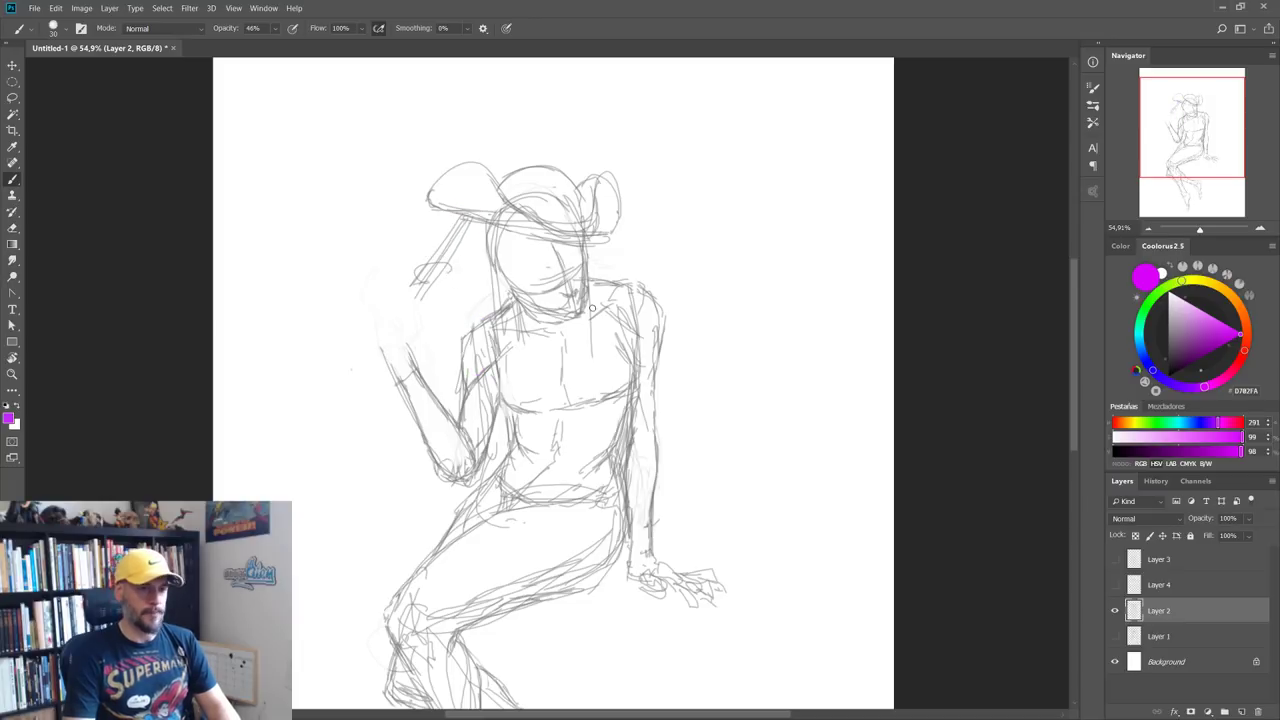
pyautogui.hotkey('ctrl', 'z')
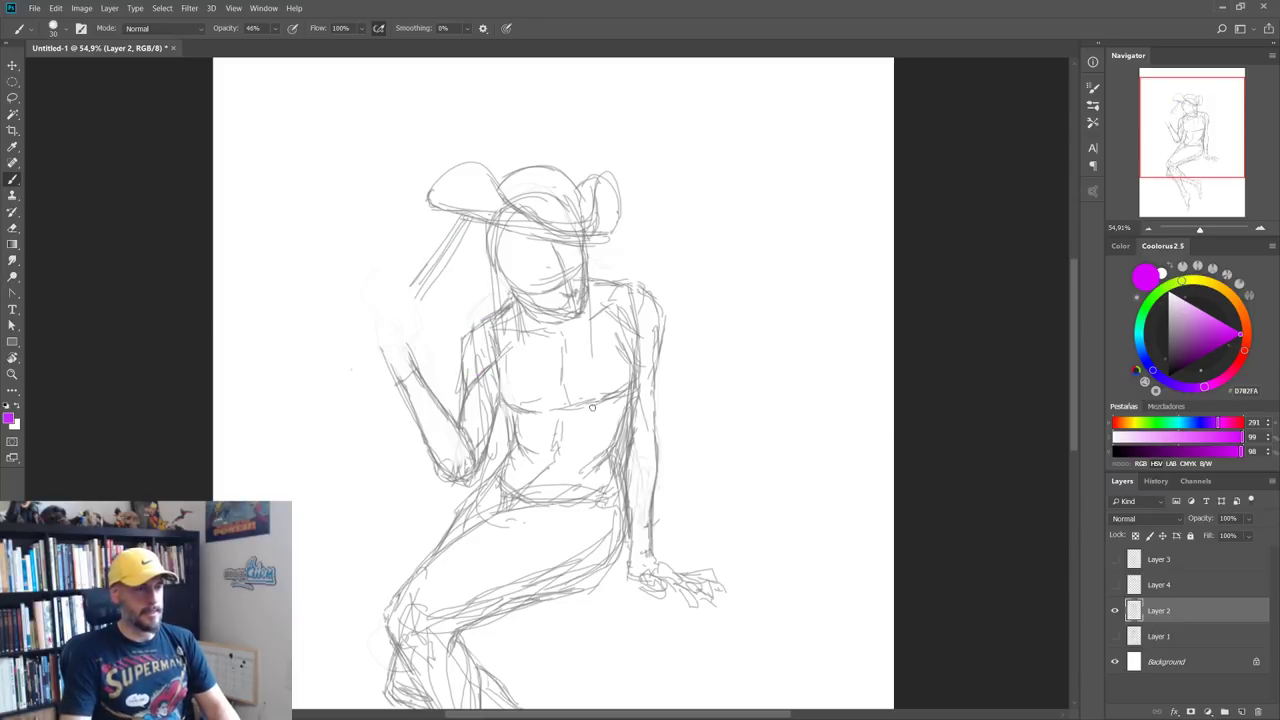
# Step: Switch back to gray and sketch the bat extending left from the raised hand
pyautogui.click(1167, 344)
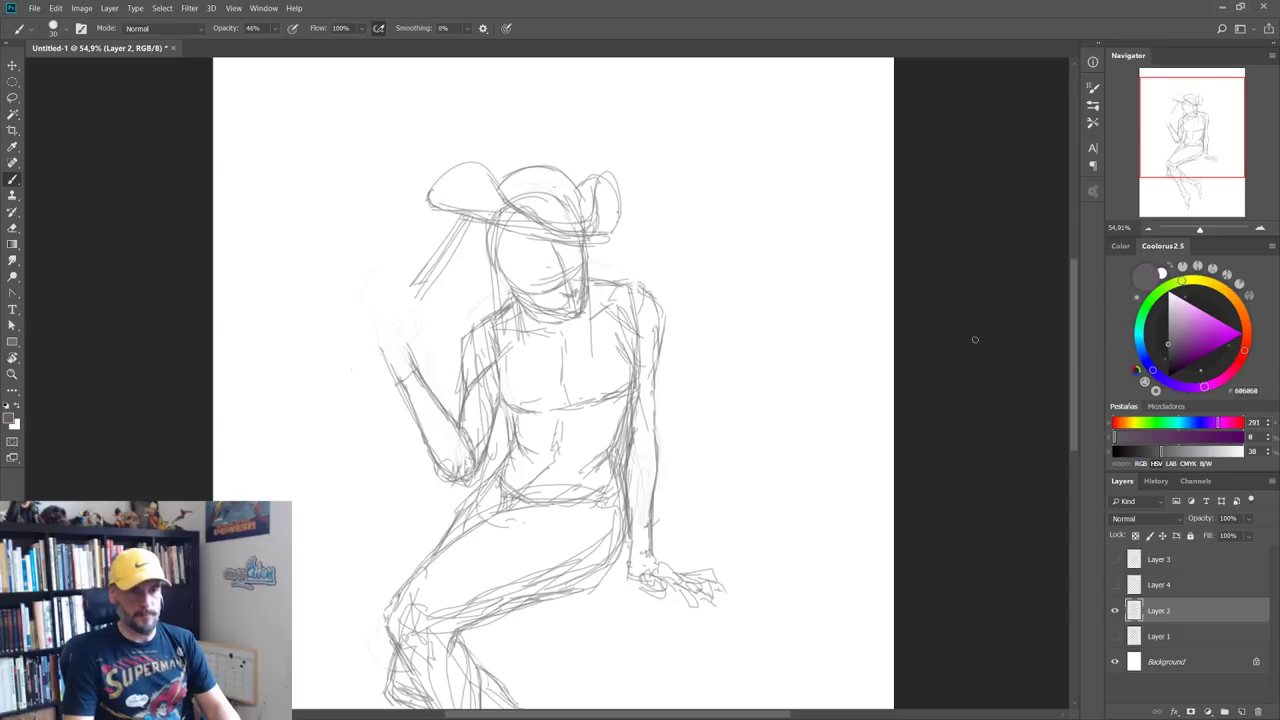
pyautogui.moveTo(716, 312)
pyautogui.mouseDown()
pyautogui.moveTo(690, 356)
pyautogui.moveTo(698, 380)
pyautogui.mouseUp()
pyautogui.hotkey('ctrl', 'z')
pyautogui.hotkey('ctrl', 'z')
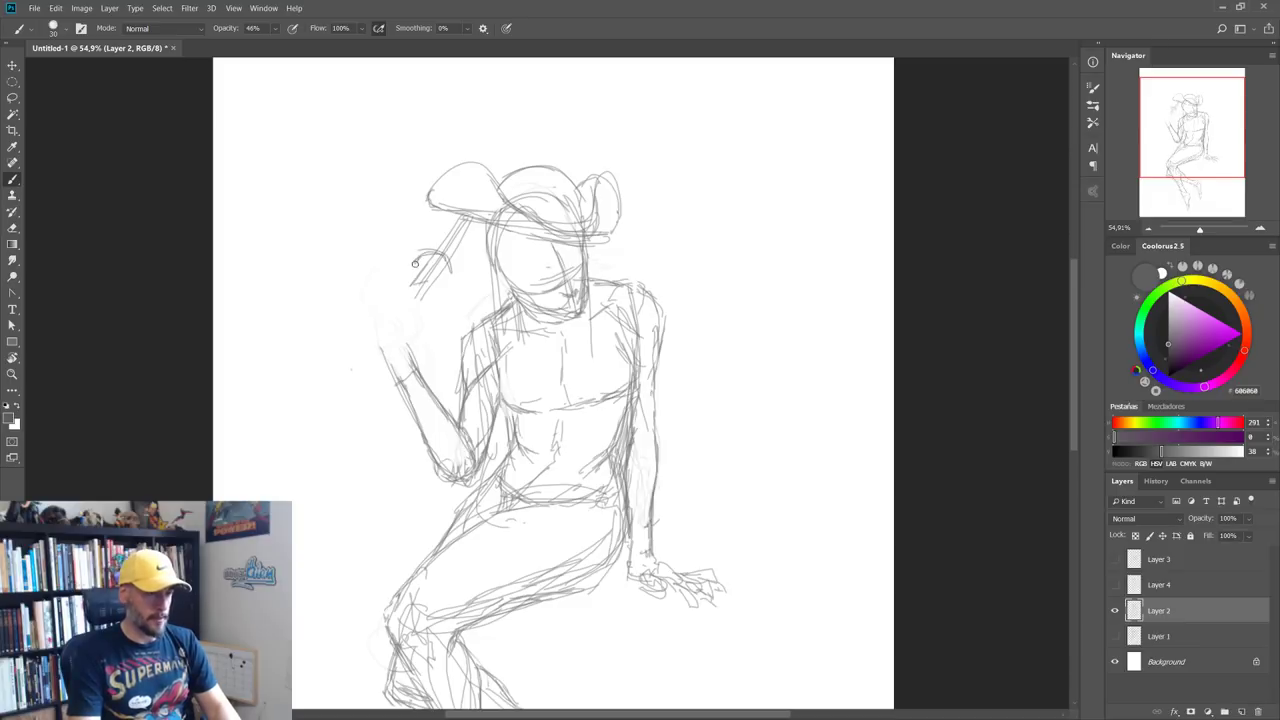
pyautogui.moveTo(445, 260)
pyautogui.mouseDown()
pyautogui.moveTo(426, 302)
pyautogui.moveTo(394, 318)
pyautogui.mouseUp()
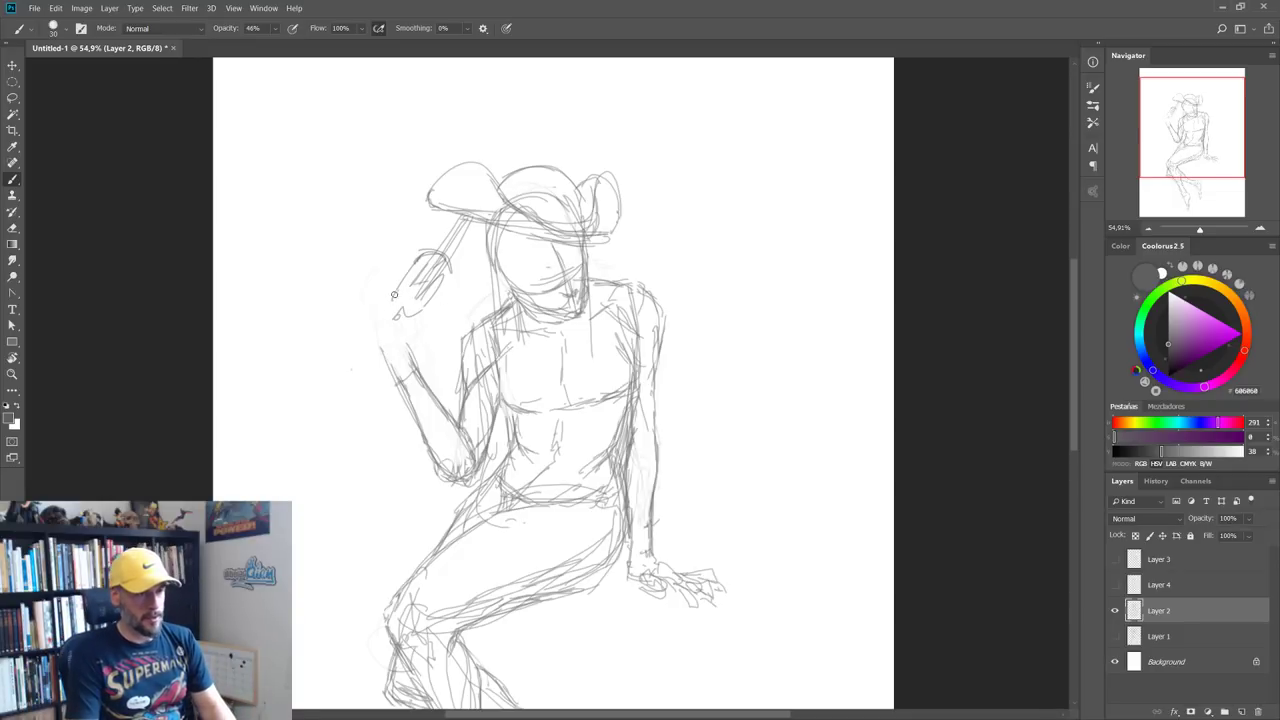
pyautogui.moveTo(359, 306)
pyautogui.mouseDown()
pyautogui.moveTo(336, 322)
pyautogui.moveTo(438, 246)
pyautogui.mouseUp()
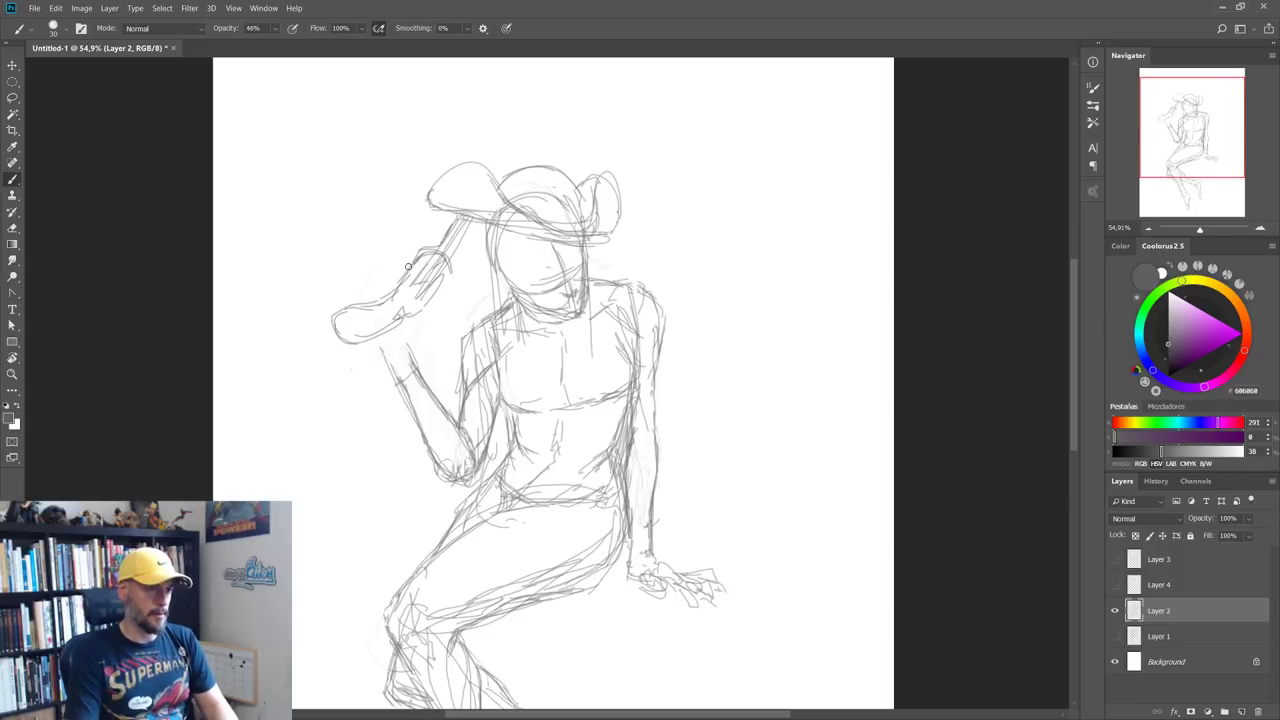
# Step: Lasso the bat and rotate it into a better angle with Free Transform
pyautogui.press('l')
pyautogui.moveTo(453, 258)
pyautogui.mouseDown()
pyautogui.moveTo(425, 320)
pyautogui.moveTo(337, 357)
pyautogui.moveTo(330, 300)
pyautogui.mouseUp()
pyautogui.hotkey('ctrl', 't')
pyautogui.moveTo(410, 300); pyautogui.dragTo(405, 288)
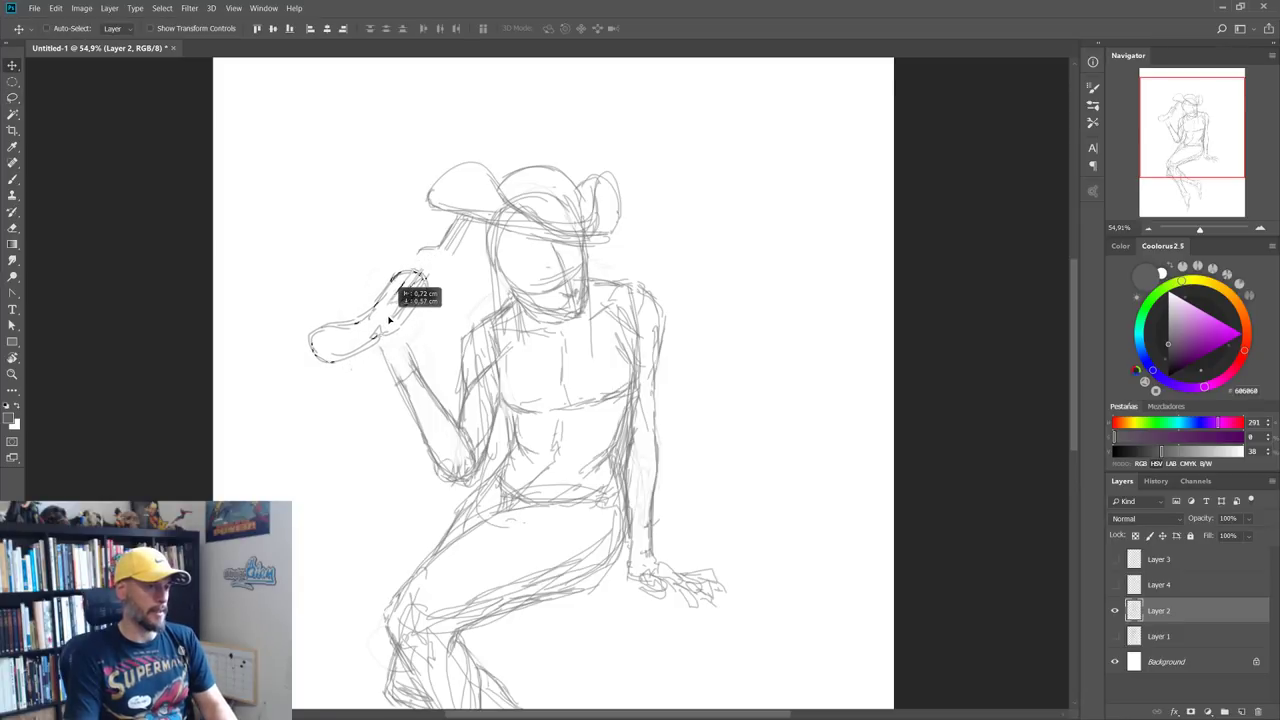
pyautogui.press('Return')
pyautogui.hotkey('ctrl', 't')
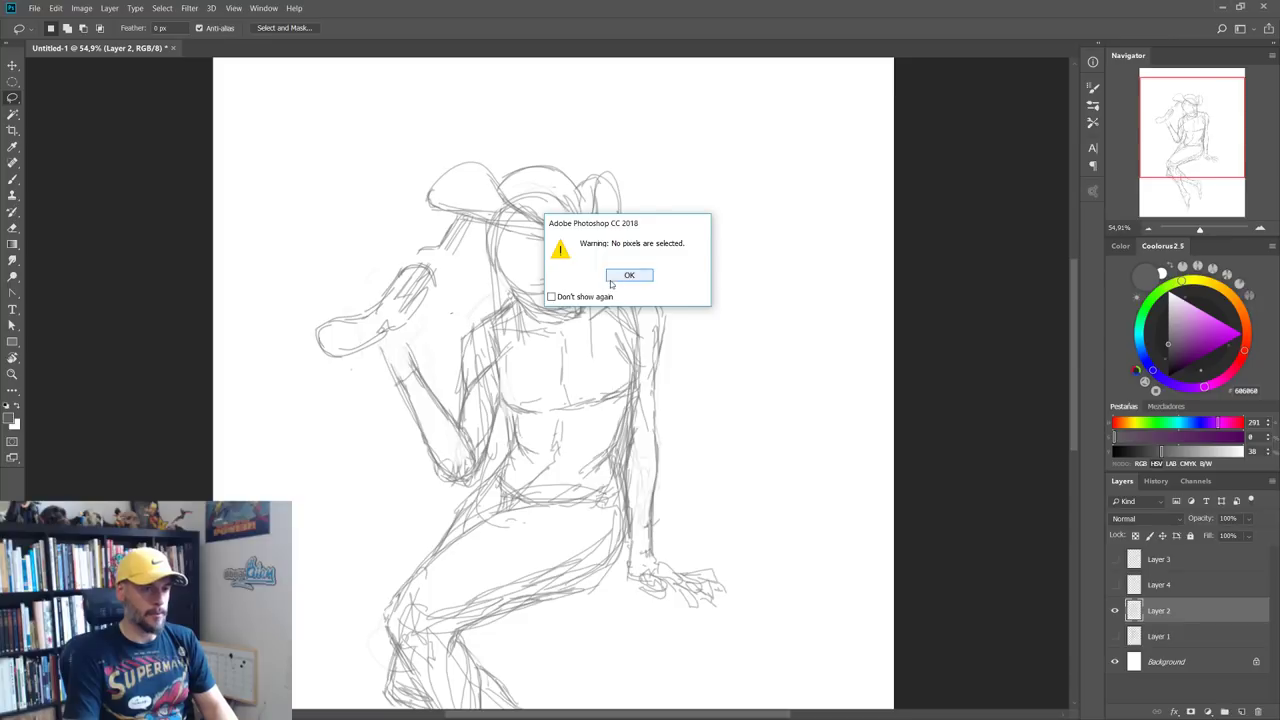
pyautogui.press('Return')
pyautogui.press('b')
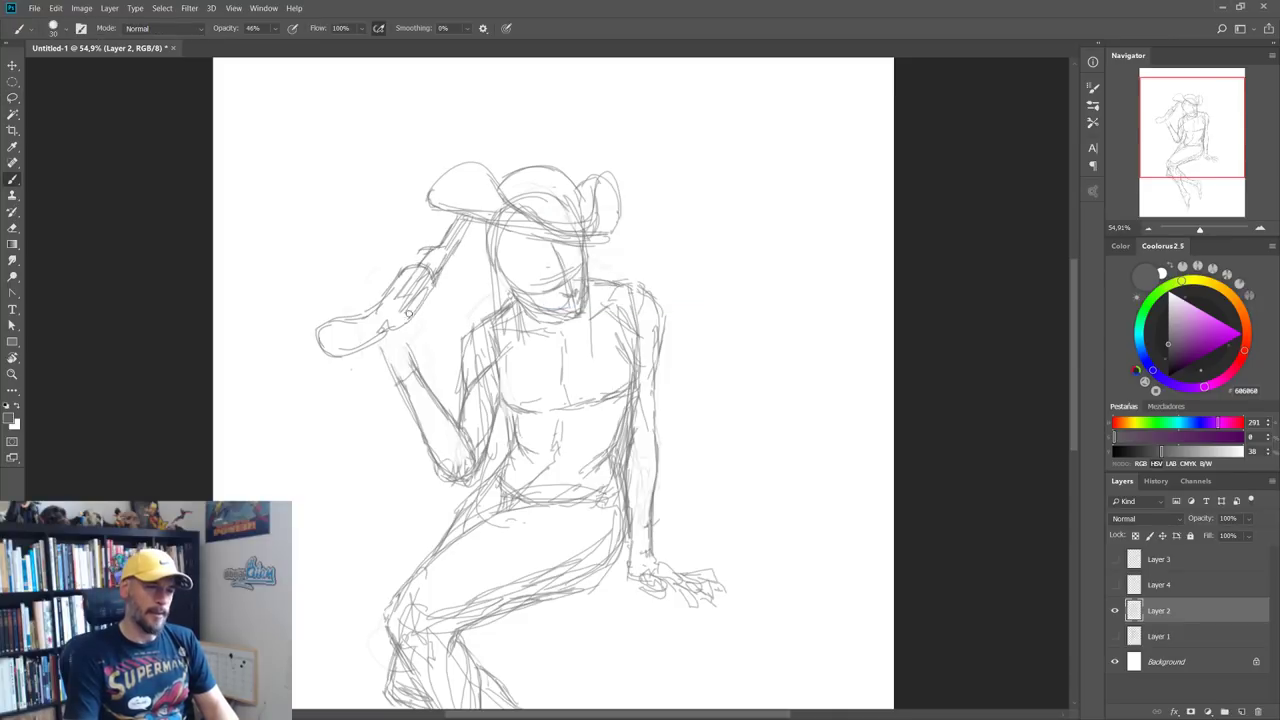
pyautogui.moveTo(407, 313); pyautogui.dragTo(382, 340)
# Step: Draw a small box in the empty top-right area with a stick figure leaning against it
pyautogui.moveTo(733, 285)
pyautogui.mouseDown()
pyautogui.moveTo(680, 334)
pyautogui.moveTo(649, 430)
pyautogui.mouseUp()
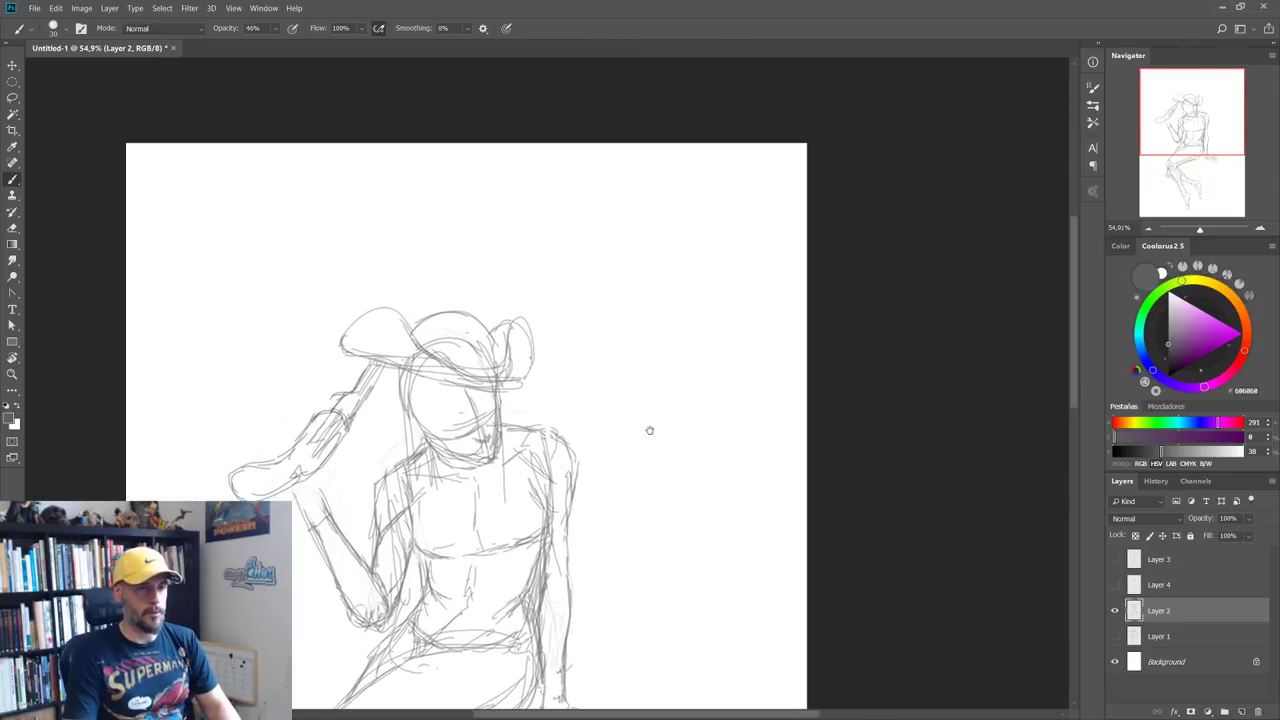
pyautogui.moveTo(616, 255)
pyautogui.mouseDown()
pyautogui.moveTo(620, 310)
pyautogui.moveTo(667, 243)
pyautogui.mouseUp()
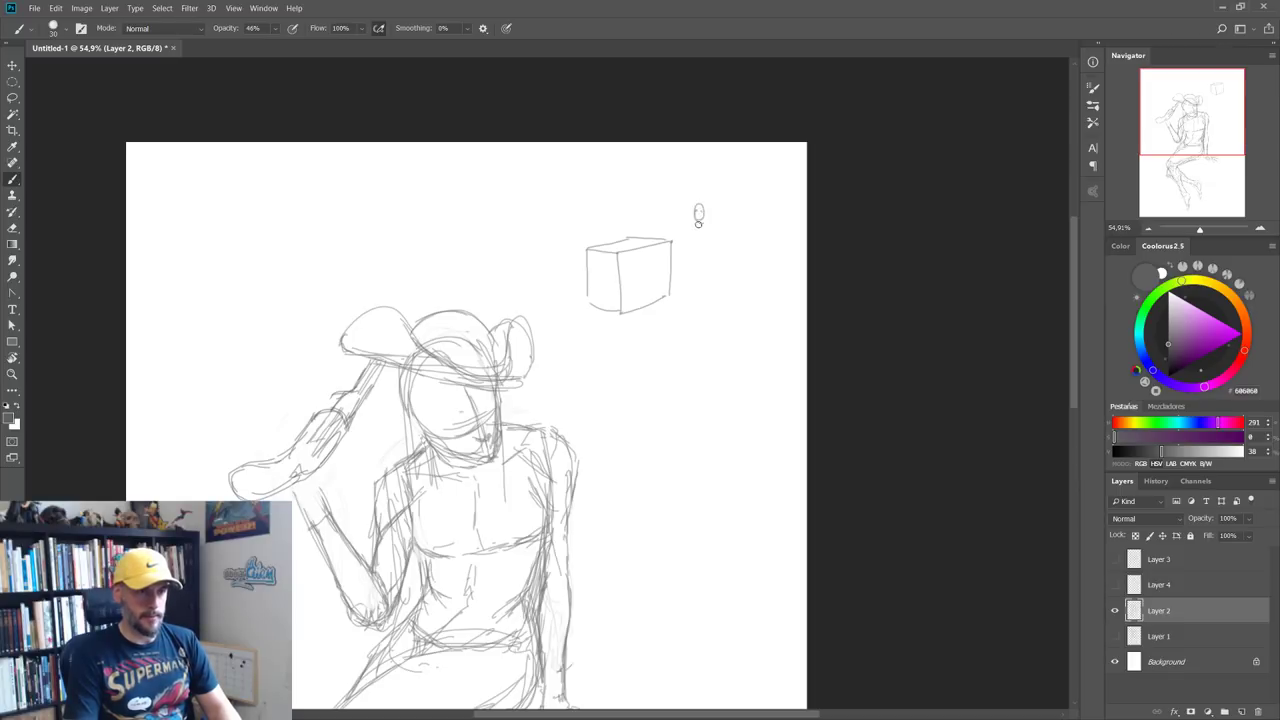
pyautogui.moveTo(700, 261)
pyautogui.mouseDown()
pyautogui.moveTo(712, 258)
pyautogui.moveTo(703, 302)
pyautogui.moveTo(731, 300)
pyautogui.mouseUp()
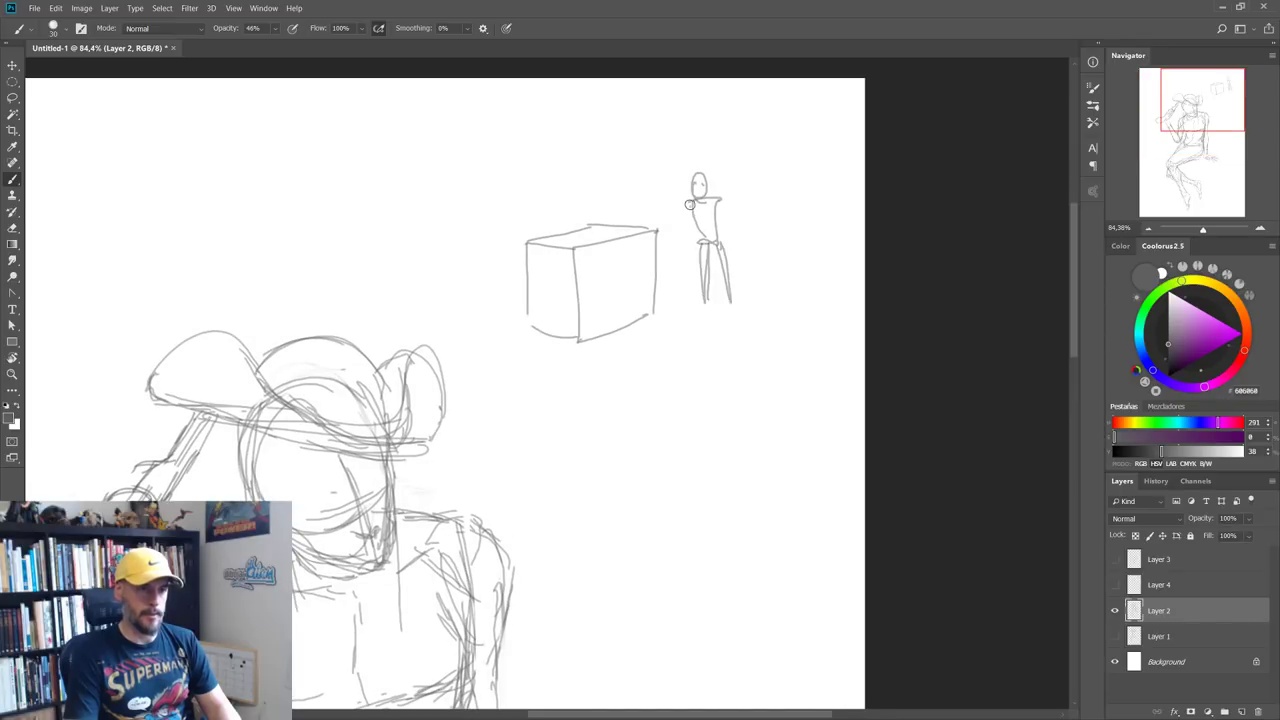
pyautogui.moveTo(689, 204)
pyautogui.mouseDown()
pyautogui.moveTo(669, 231)
pyautogui.moveTo(727, 224)
pyautogui.mouseUp()
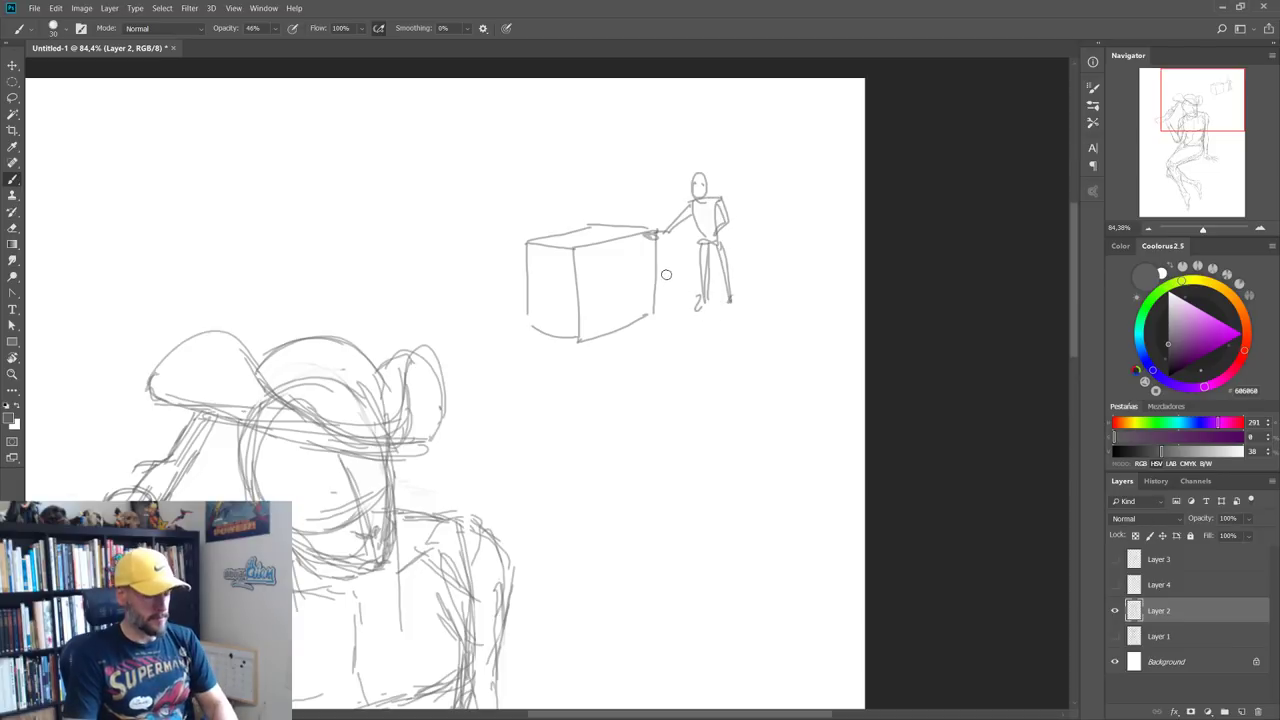
pyautogui.hotkey('ctrl', 'z')
pyautogui.hotkey('ctrl', 'z')
pyautogui.hotkey('ctrl', 'z')
pyautogui.hotkey('ctrl', 'z')
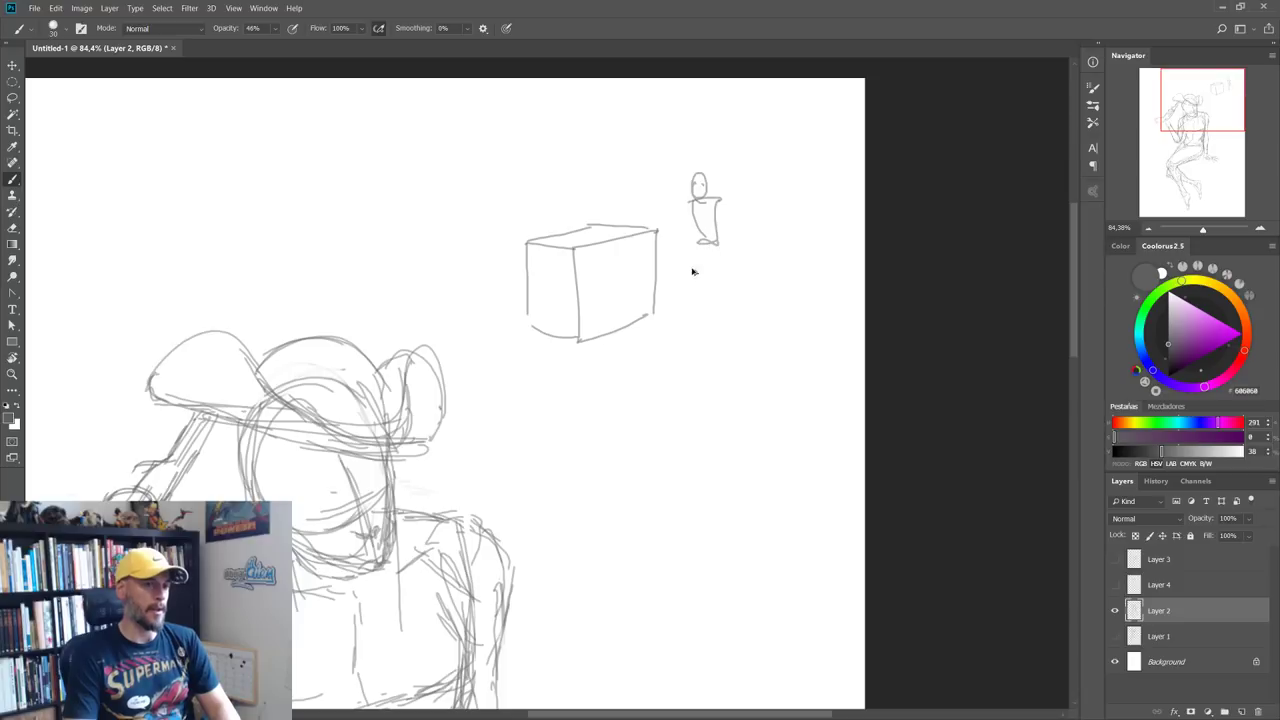
pyautogui.hotkey('ctrl', 'z')
pyautogui.hotkey('ctrl', 'z')
pyautogui.hotkey('ctrl', 'z')
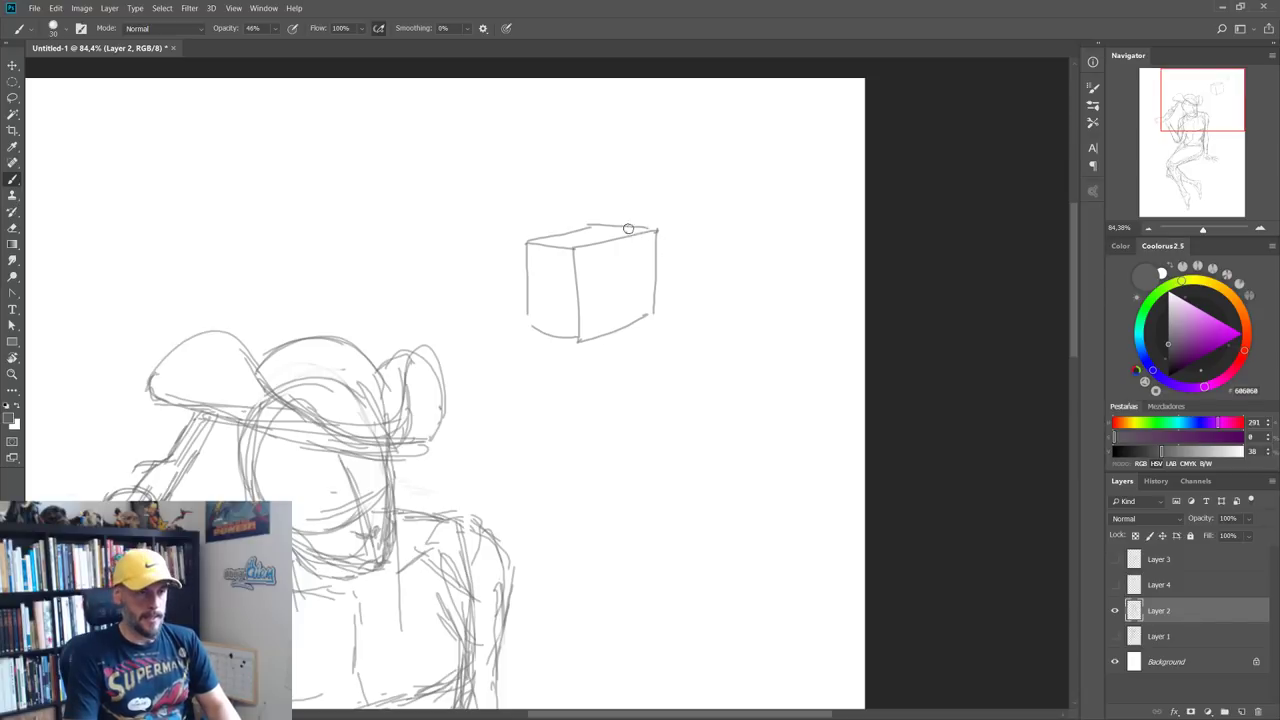
pyautogui.moveTo(639, 231)
pyautogui.mouseDown()
pyautogui.moveTo(724, 186)
pyautogui.moveTo(692, 186)
pyautogui.moveTo(712, 228)
pyautogui.moveTo(697, 234)
pyautogui.moveTo(718, 240)
pyautogui.moveTo(697, 272)
pyautogui.moveTo(710, 295)
pyautogui.mouseUp()
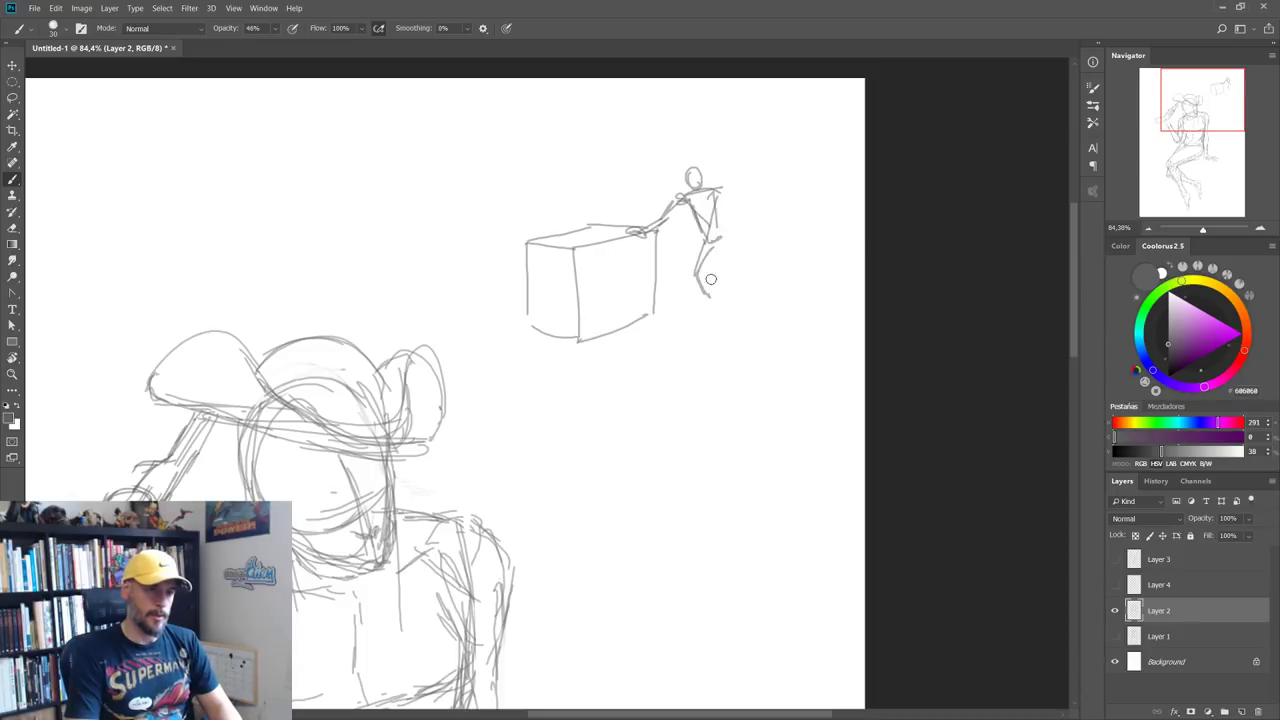
pyautogui.moveTo(727, 240); pyautogui.dragTo(723, 301)
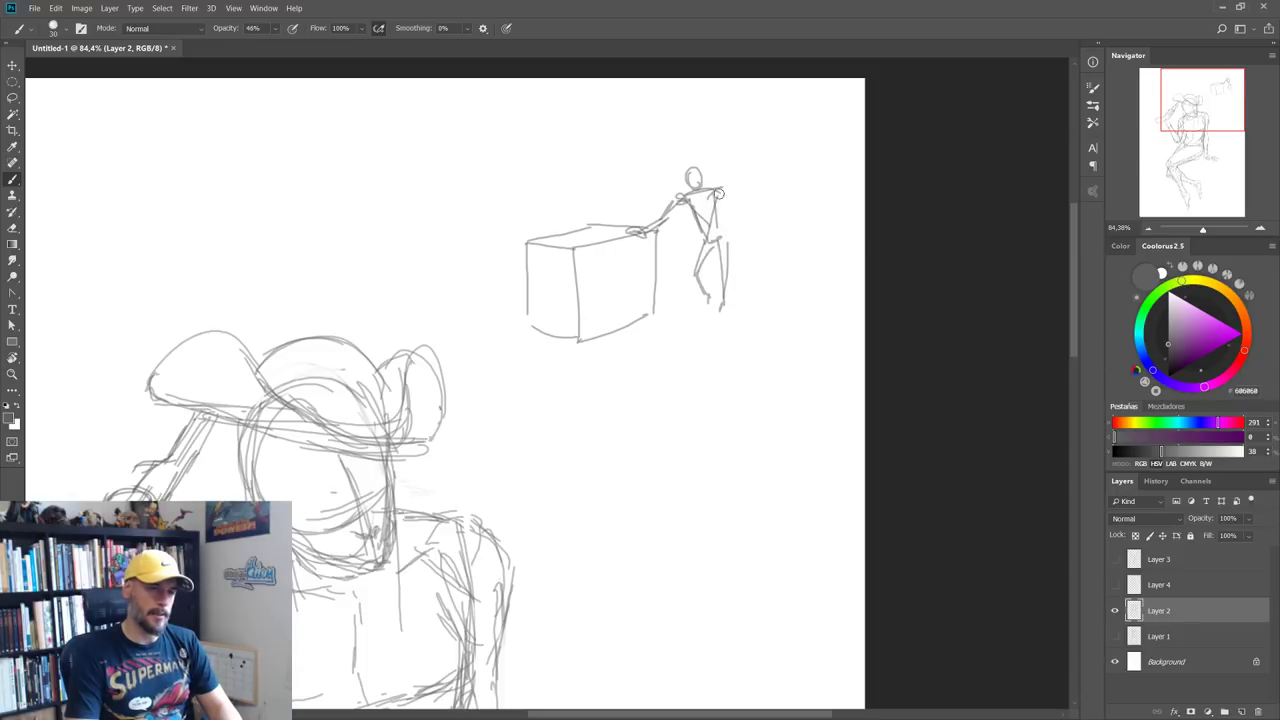
pyautogui.moveTo(719, 193); pyautogui.dragTo(722, 203)
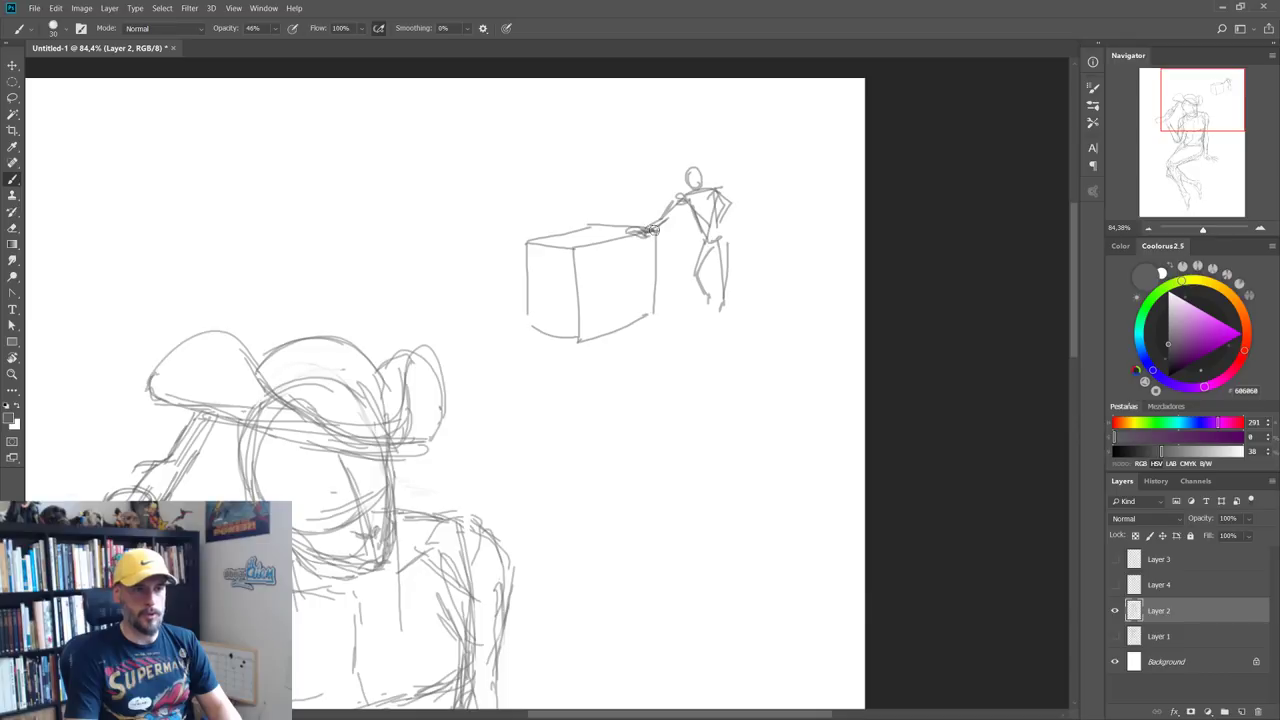
pyautogui.scroll(-3, 643, 360)
# Step: Lighten the upper arm with the eraser, then redraw the forearm, wrist and hand curves
pyautogui.moveTo(628, 357); pyautogui.dragTo(680, 274)
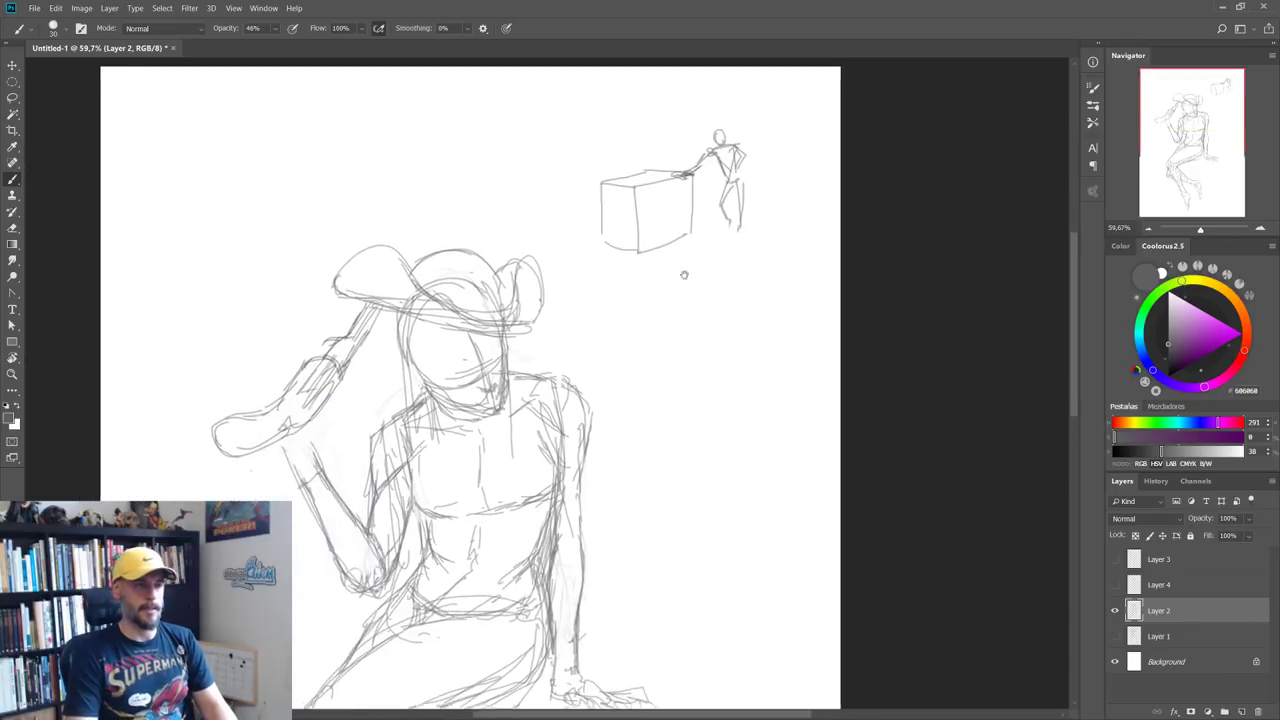
pyautogui.scroll(2, 365, 291)
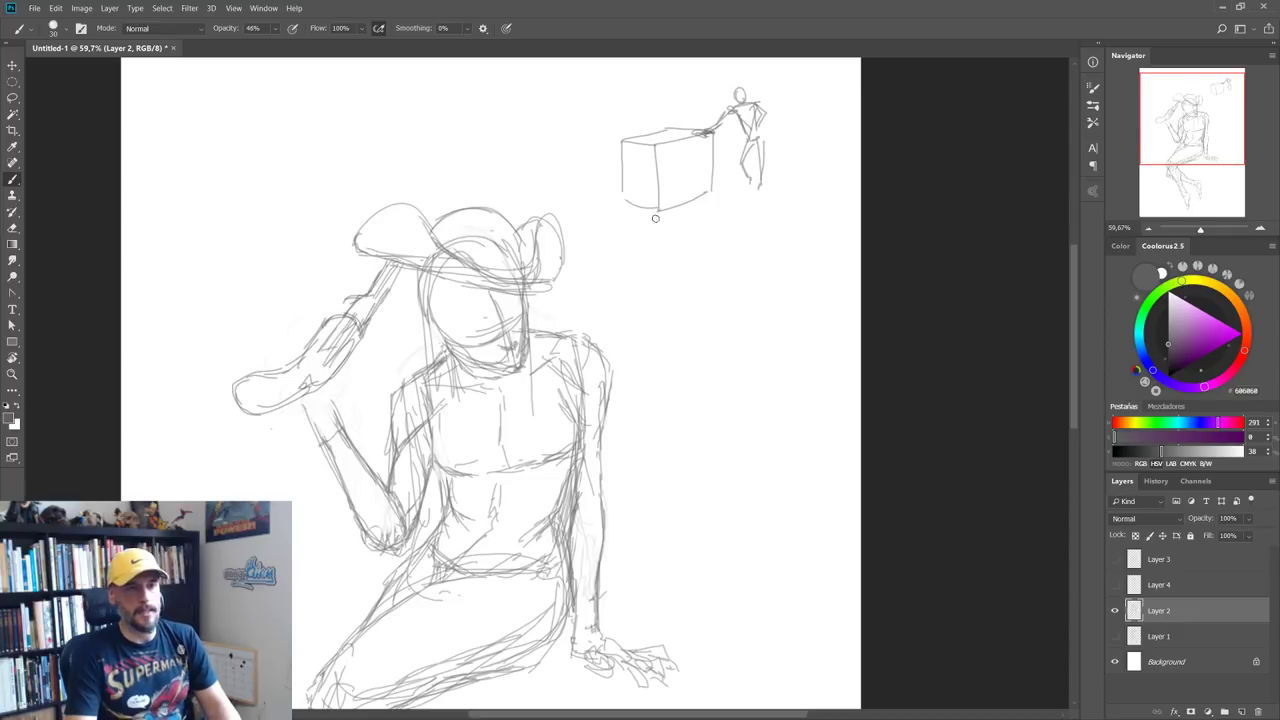
pyautogui.moveTo(661, 261)
pyautogui.mouseDown()
pyautogui.moveTo(700, 223)
pyautogui.moveTo(720, 140)
pyautogui.mouseUp()
pyautogui.scroll(3, 595, 269)
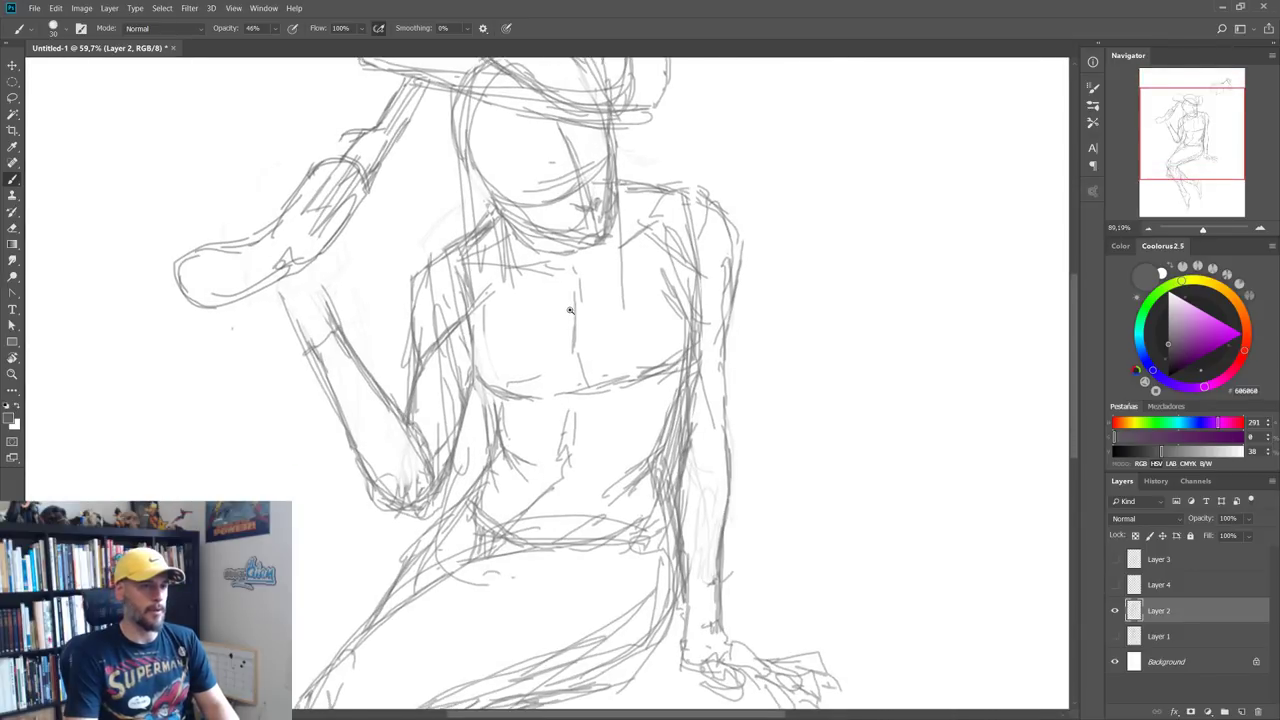
pyautogui.press('e')
pyautogui.moveTo(337, 234)
pyautogui.mouseDown()
pyautogui.moveTo(382, 302)
pyautogui.moveTo(425, 330)
pyautogui.moveTo(450, 380)
pyautogui.moveTo(412, 372)
pyautogui.moveTo(477, 398)
pyautogui.moveTo(366, 271)
pyautogui.moveTo(354, 280)
pyautogui.moveTo(411, 366)
pyautogui.moveTo(377, 295)
pyautogui.moveTo(452, 440)
pyautogui.mouseUp()
pyautogui.press('b')
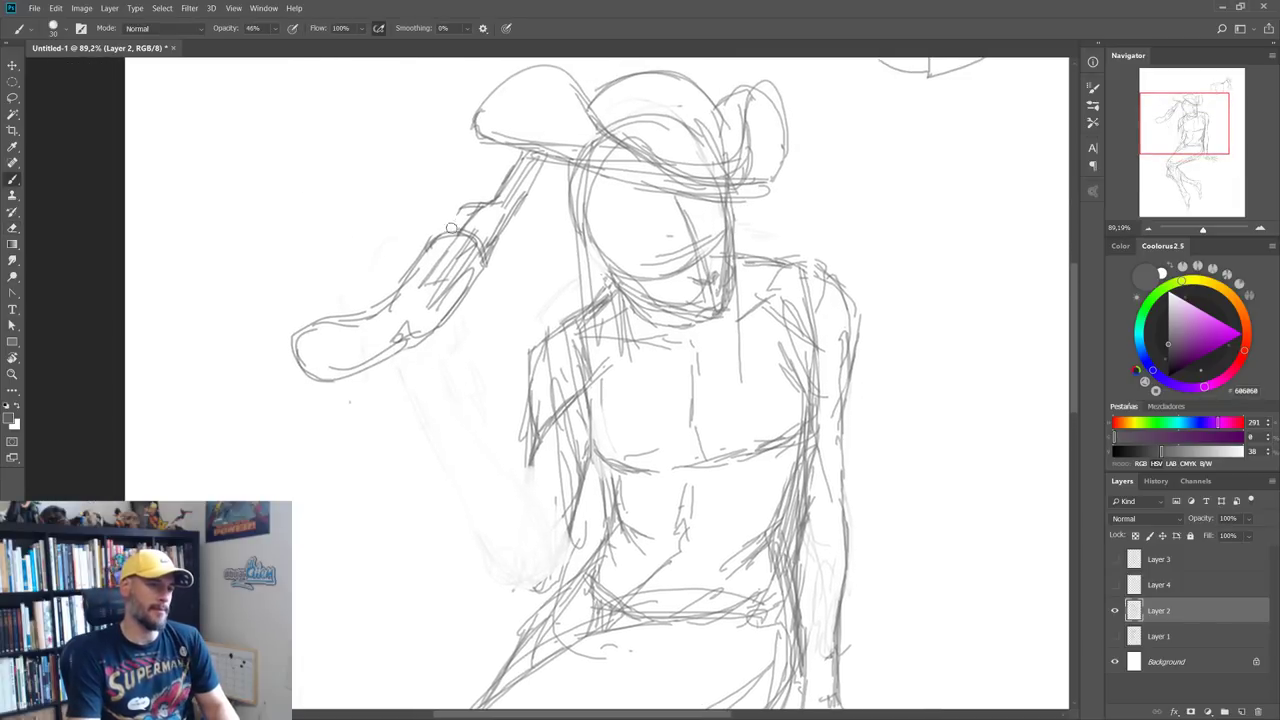
pyautogui.moveTo(381, 312)
pyautogui.mouseDown()
pyautogui.moveTo(419, 266)
pyautogui.moveTo(392, 270)
pyautogui.moveTo(419, 271)
pyautogui.mouseUp()
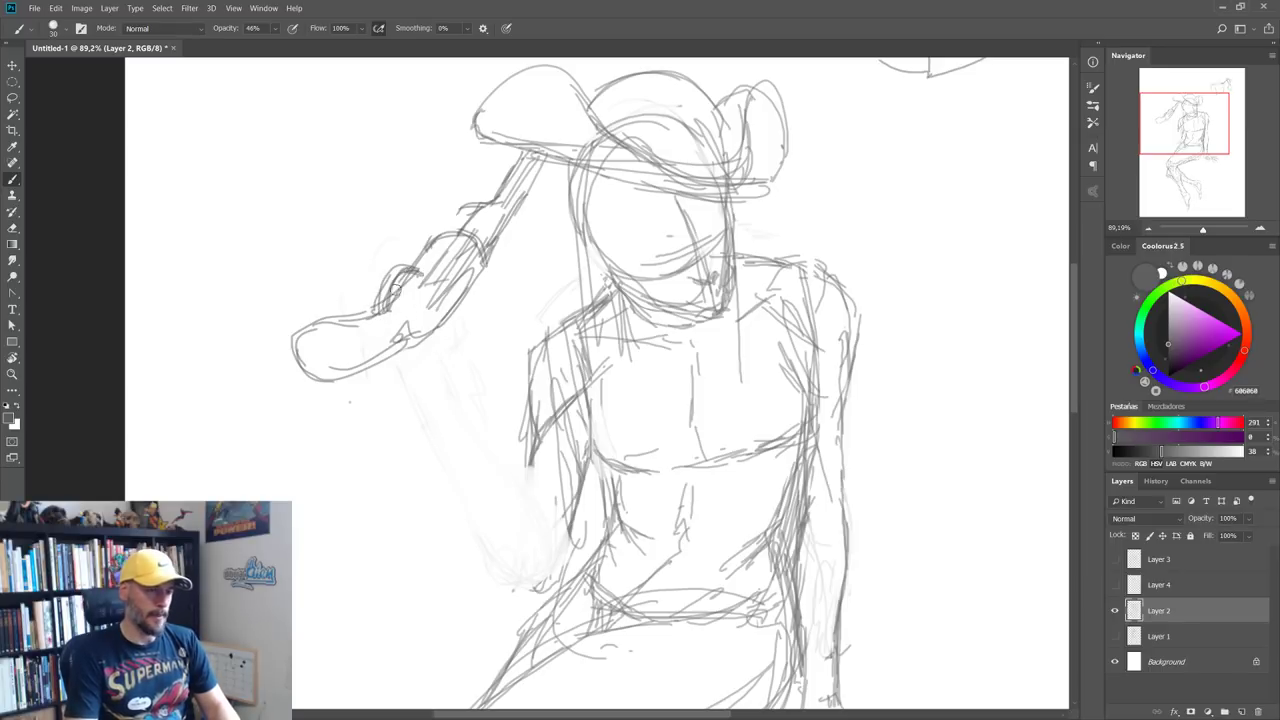
pyautogui.moveTo(391, 321); pyautogui.dragTo(418, 235)
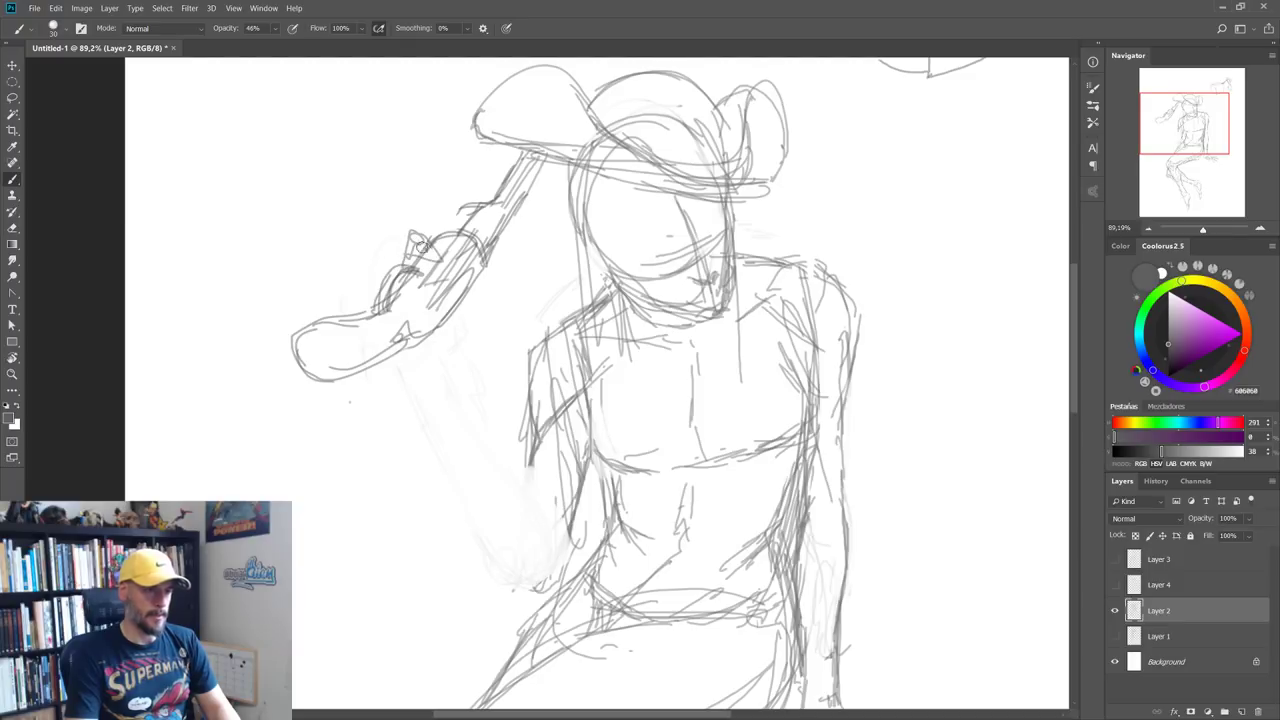
pyautogui.moveTo(392, 312)
pyautogui.mouseDown()
pyautogui.moveTo(345, 309)
pyautogui.moveTo(382, 300)
pyautogui.moveTo(398, 338)
pyautogui.moveTo(435, 355)
pyautogui.moveTo(395, 394)
pyautogui.mouseUp()
pyautogui.moveTo(378, 370); pyautogui.dragTo(440, 432)
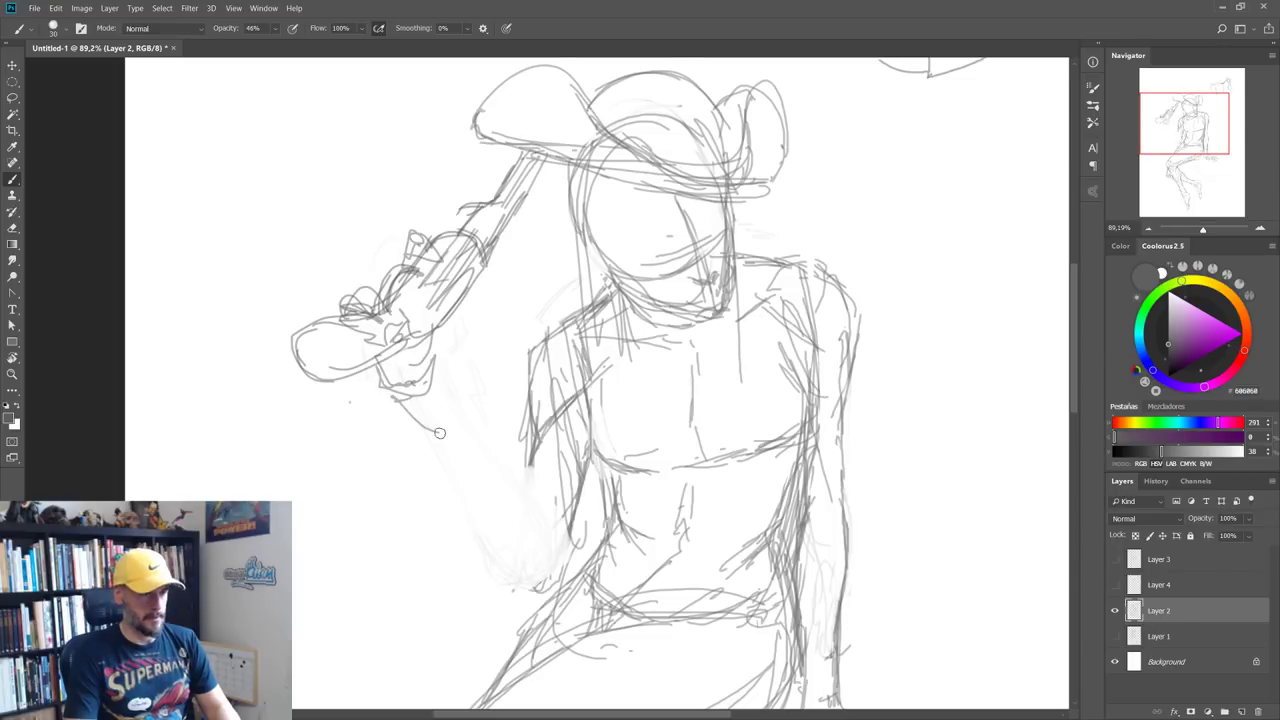
# Step: Add sleeve and diagonal forearm lines, then finger strokes on the gripping hand
pyautogui.moveTo(432, 366); pyautogui.dragTo(446, 436)
pyautogui.moveTo(396, 400); pyautogui.dragTo(450, 465)
pyautogui.moveTo(448, 420)
pyautogui.mouseDown()
pyautogui.moveTo(530, 486)
pyautogui.moveTo(548, 536)
pyautogui.mouseUp()
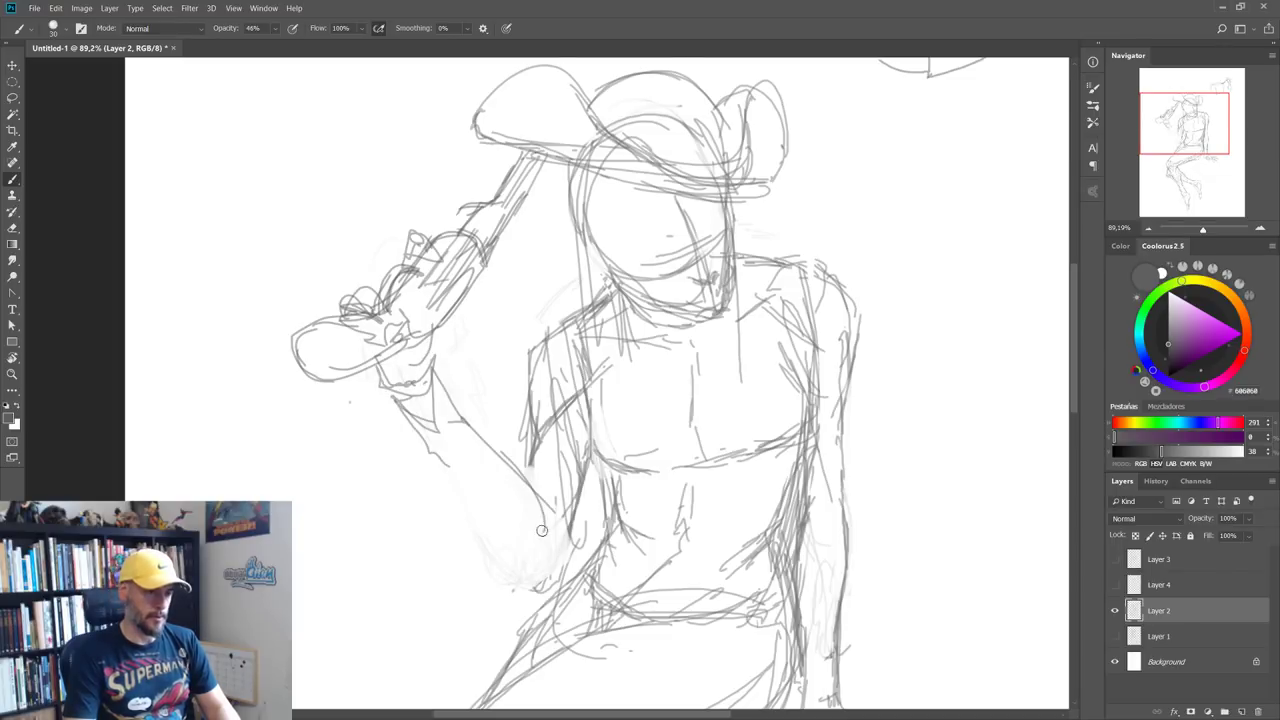
pyautogui.moveTo(428, 452); pyautogui.dragTo(522, 565)
pyautogui.moveTo(448, 476)
pyautogui.mouseDown()
pyautogui.moveTo(539, 571)
pyautogui.moveTo(558, 508)
pyautogui.mouseUp()
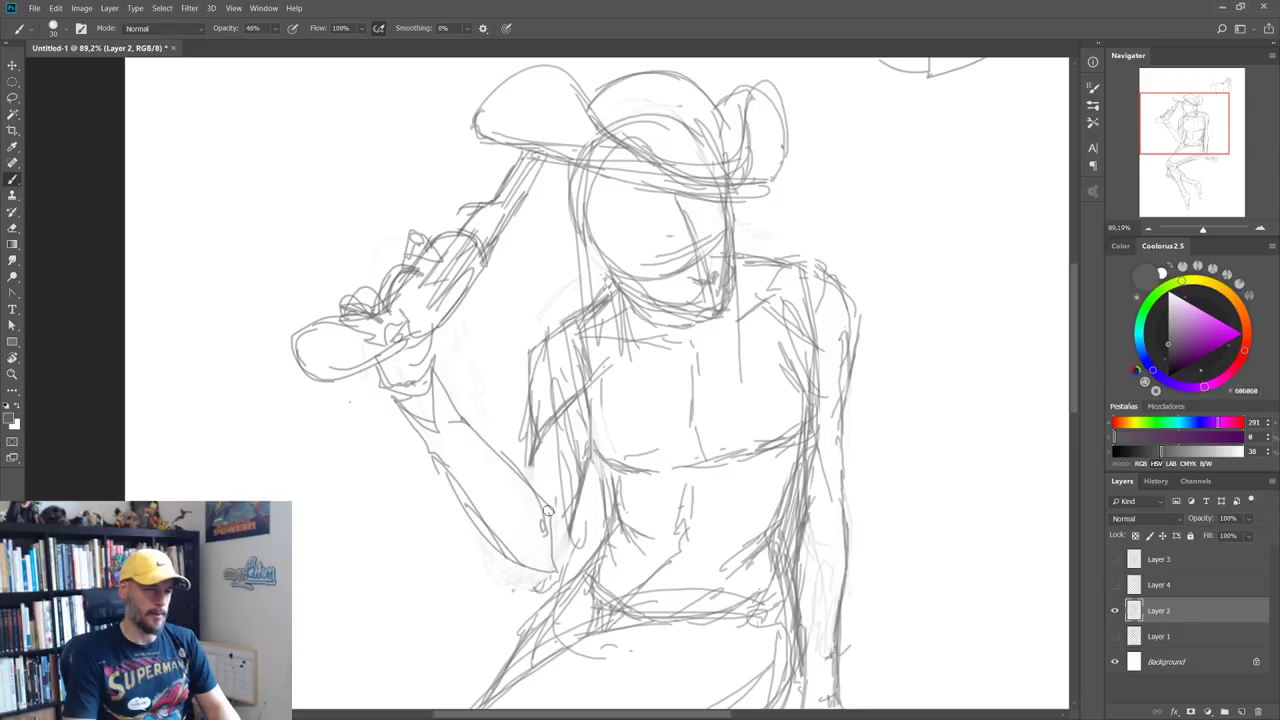
pyautogui.moveTo(454, 528)
pyautogui.mouseDown()
pyautogui.moveTo(446, 514)
pyautogui.moveTo(510, 514)
pyautogui.mouseUp()
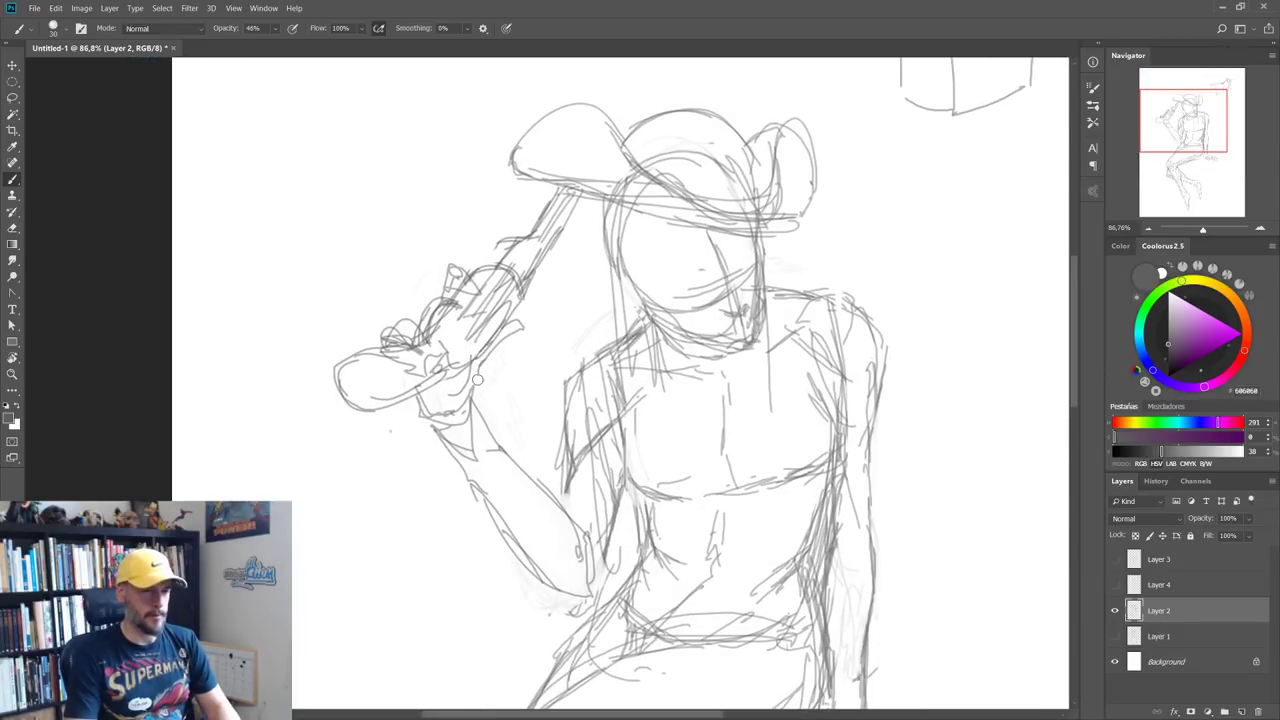
pyautogui.moveTo(418, 322)
pyautogui.mouseDown()
pyautogui.moveTo(430, 296)
pyautogui.moveTo(415, 311)
pyautogui.moveTo(434, 338)
pyautogui.mouseUp()
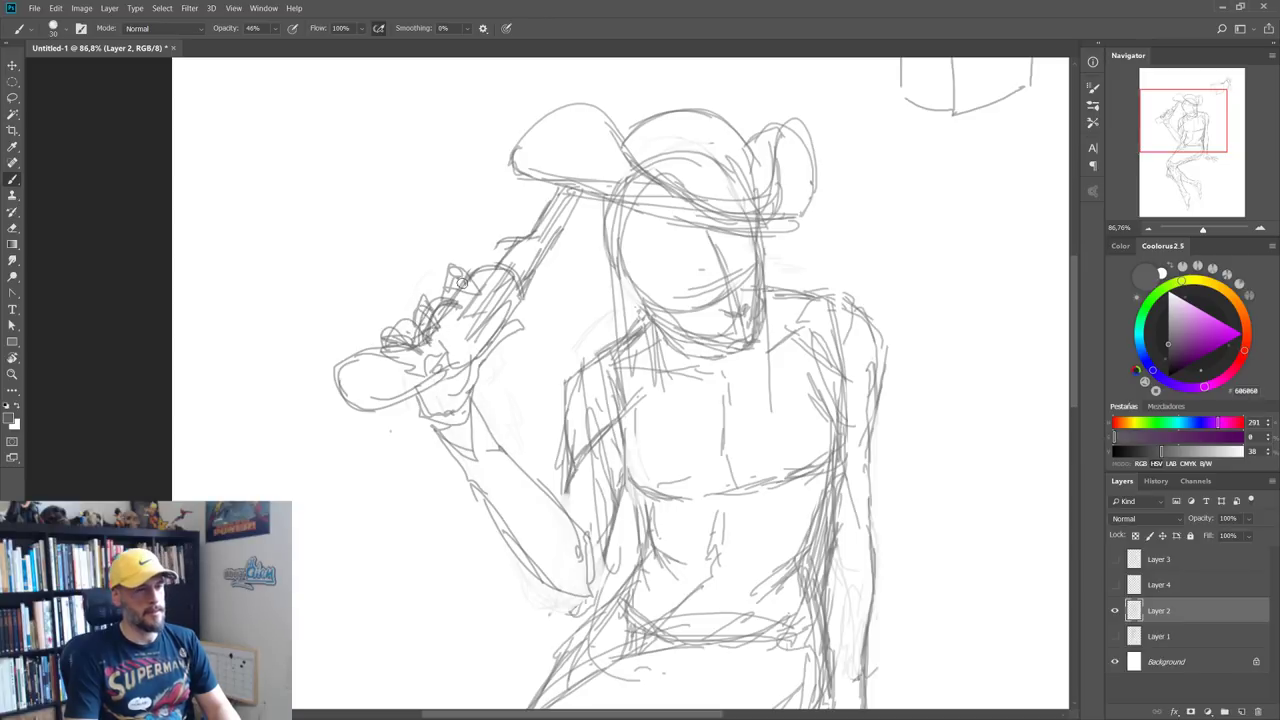
pyautogui.scroll(-3, 489, 383)
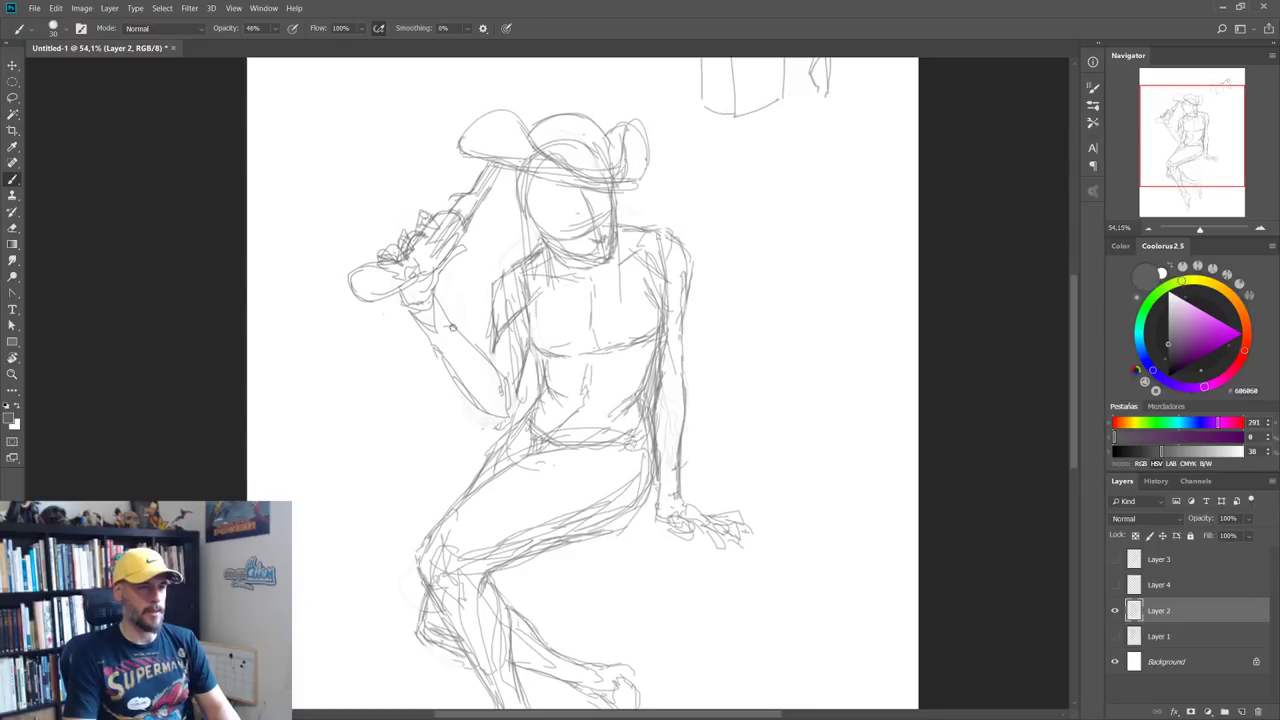
# Step: Erase the messy strokes around the hand and redraw the fingers gripping the bat
pyautogui.scroll(2, 470, 280)
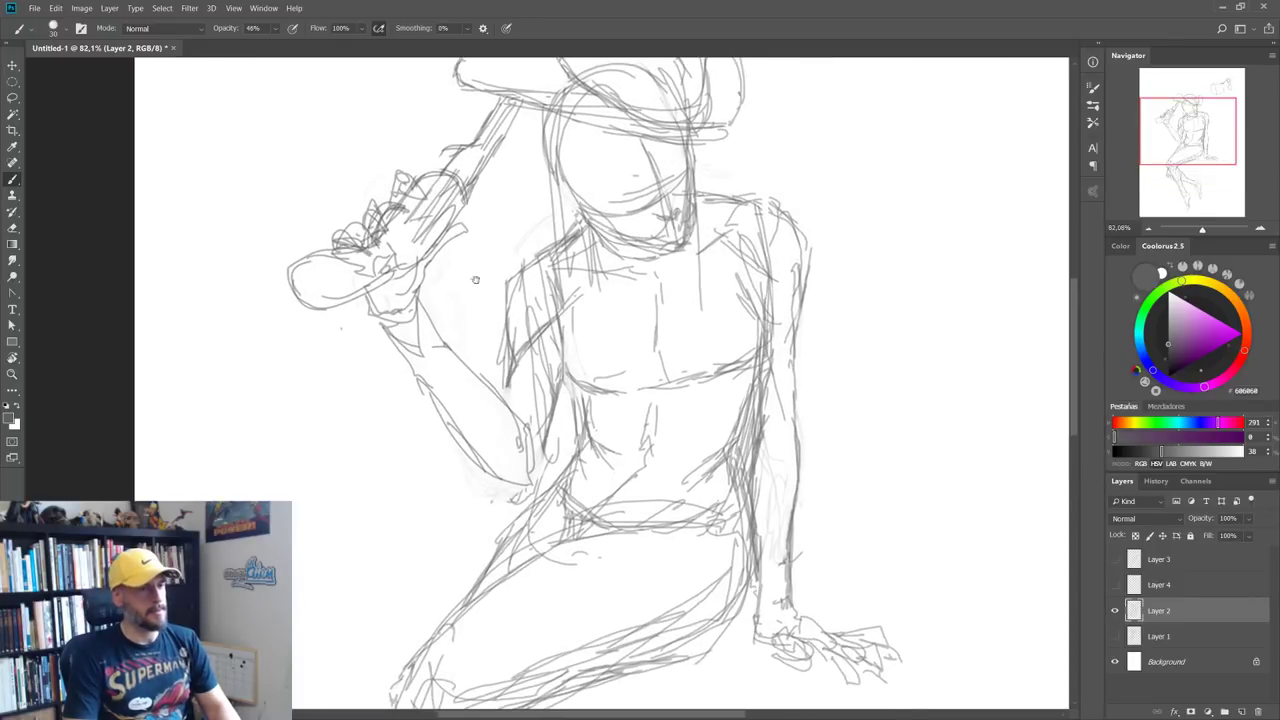
pyautogui.scroll(1, 515, 358)
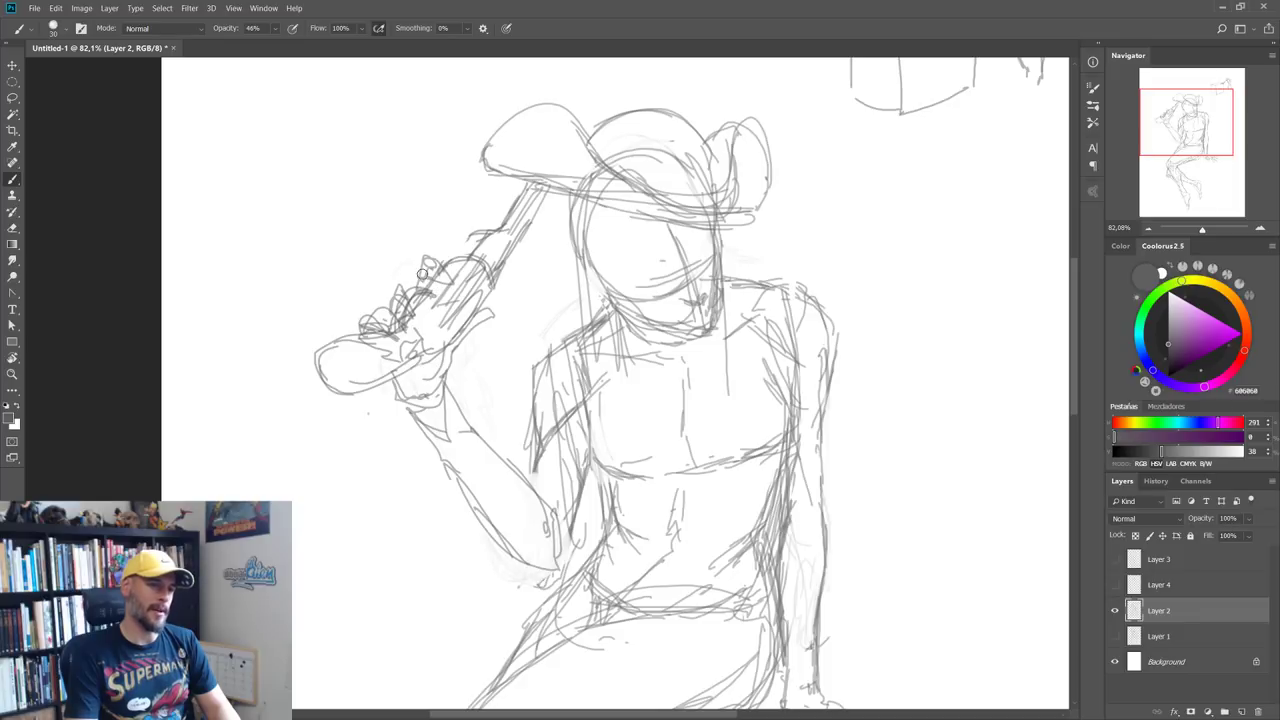
pyautogui.press('e')
pyautogui.moveTo(413, 282); pyautogui.dragTo(440, 262)
pyautogui.press('b')
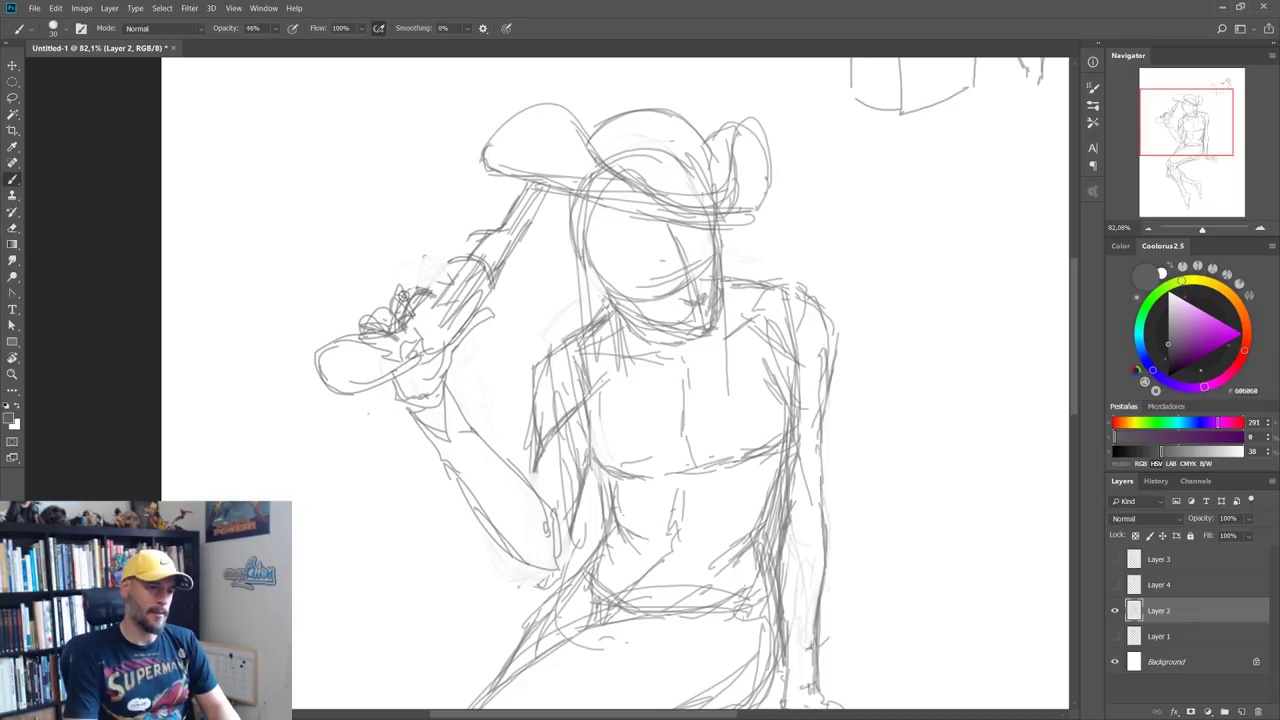
pyautogui.moveTo(425, 314)
pyautogui.mouseDown()
pyautogui.moveTo(418, 295)
pyautogui.moveTo(384, 300)
pyautogui.moveTo(372, 320)
pyautogui.moveTo(384, 345)
pyautogui.moveTo(410, 336)
pyautogui.mouseUp()
pyautogui.press('e')
pyautogui.press('b')
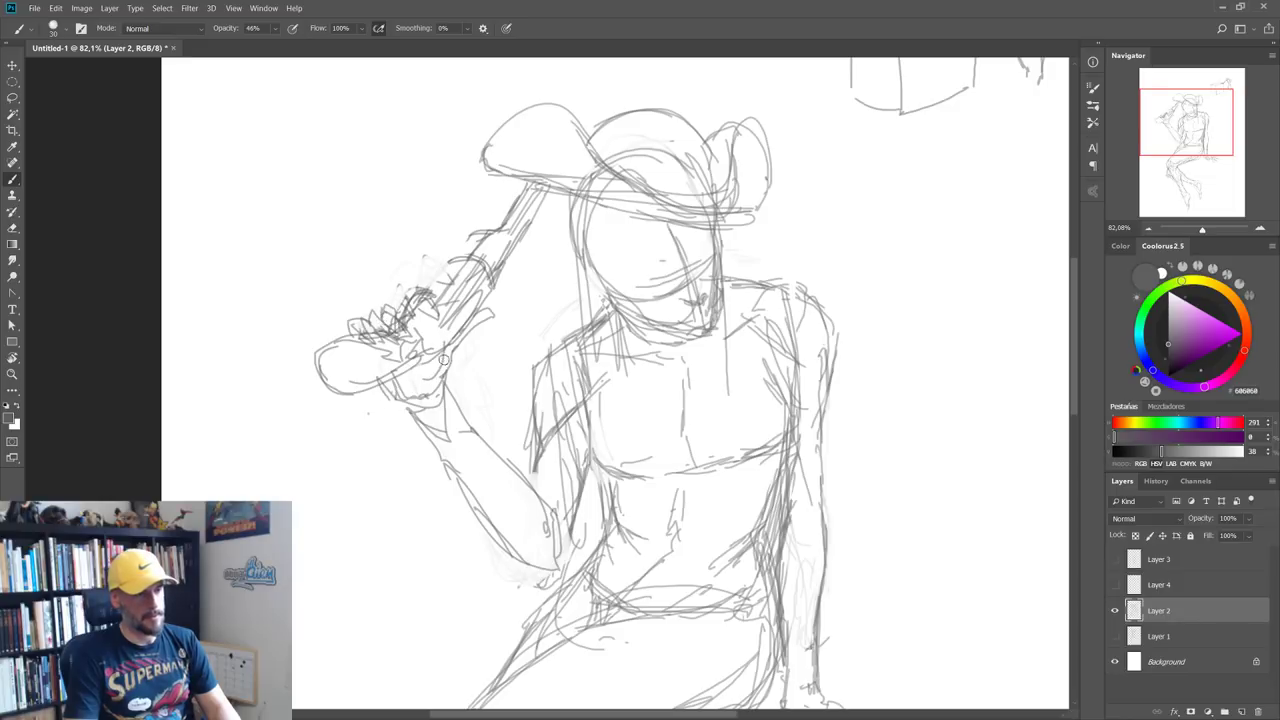
# Step: Draw a second arm contour from the wrist down to the elbow and torso edge
pyautogui.moveTo(443, 365)
pyautogui.mouseDown()
pyautogui.moveTo(437, 399)
pyautogui.moveTo(463, 486)
pyautogui.mouseUp()
pyautogui.moveTo(452, 391); pyautogui.dragTo(529, 484)
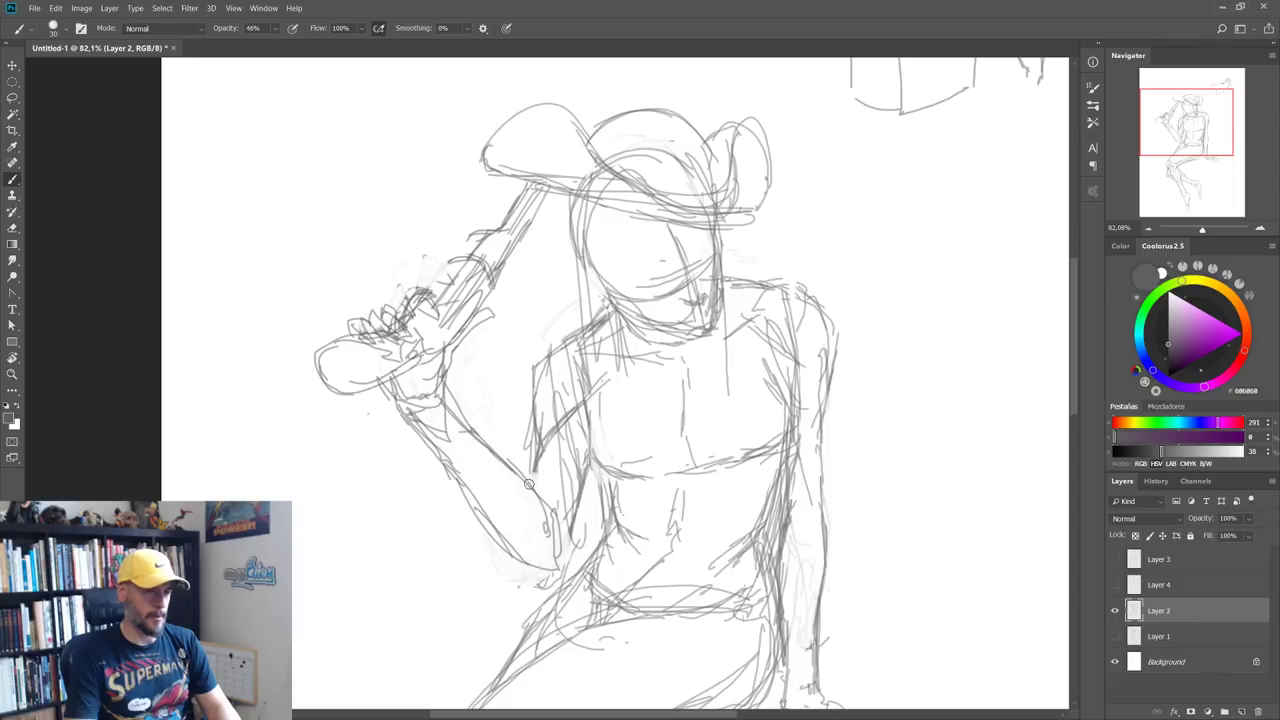
pyautogui.moveTo(427, 444)
pyautogui.mouseDown()
pyautogui.moveTo(524, 552)
pyautogui.moveTo(558, 568)
pyautogui.mouseUp()
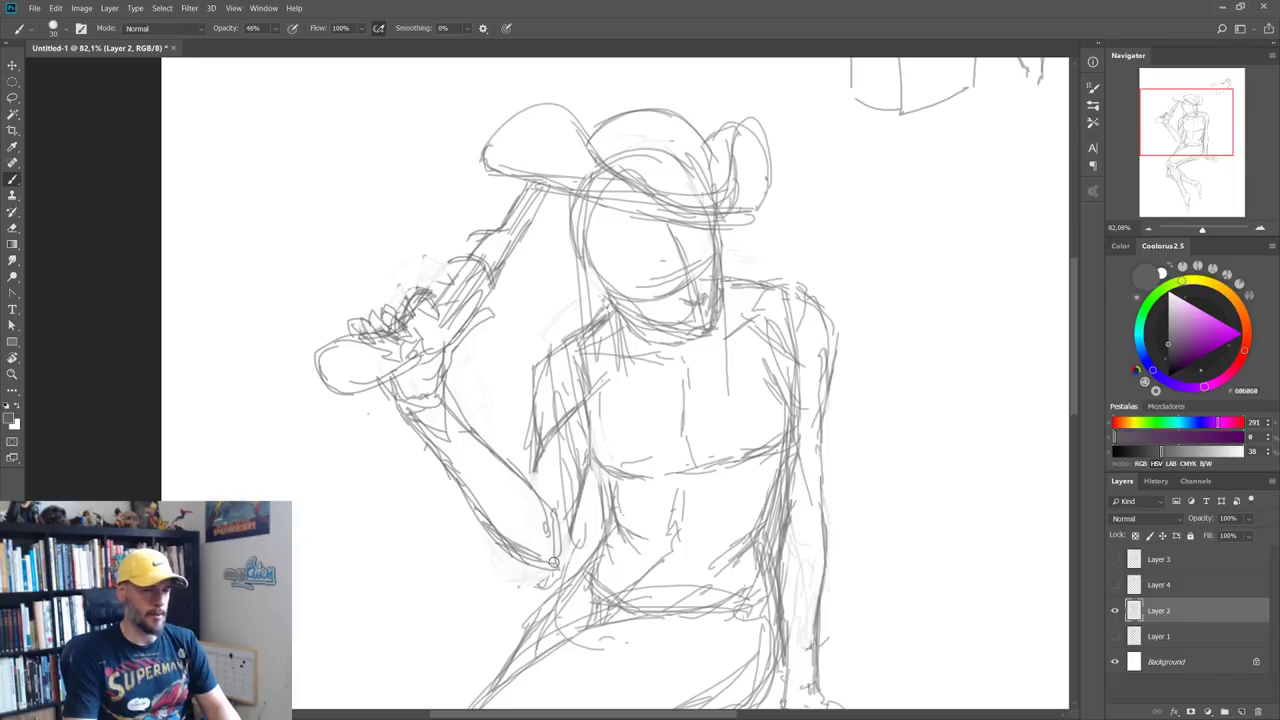
pyautogui.moveTo(507, 460)
pyautogui.mouseDown()
pyautogui.moveTo(552, 492)
pyautogui.moveTo(556, 512)
pyautogui.moveTo(526, 482)
pyautogui.moveTo(456, 495)
pyautogui.mouseUp()
pyautogui.scroll(-2, 445, 470)
pyautogui.scroll(2, 430, 438)
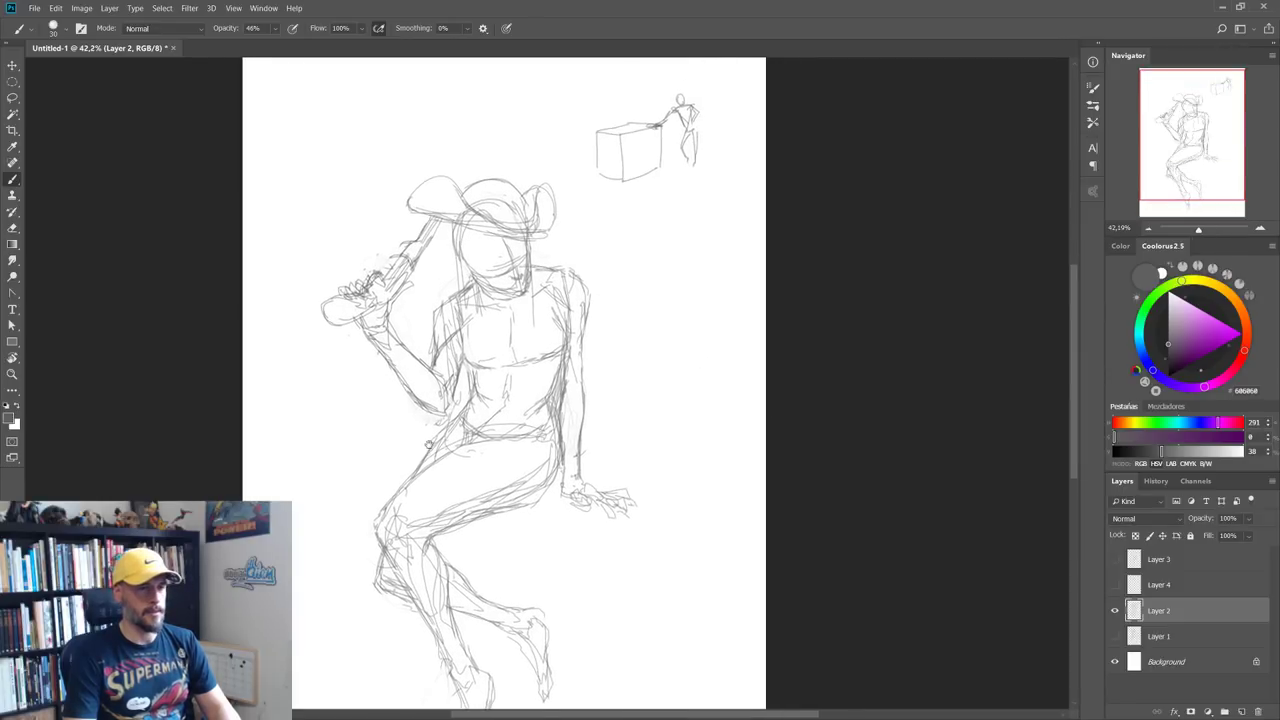
# Step: Erase the stray lines near the raised arm's elbow and along the figure's left side
pyautogui.scroll(1, 410, 415)
pyautogui.press('l')
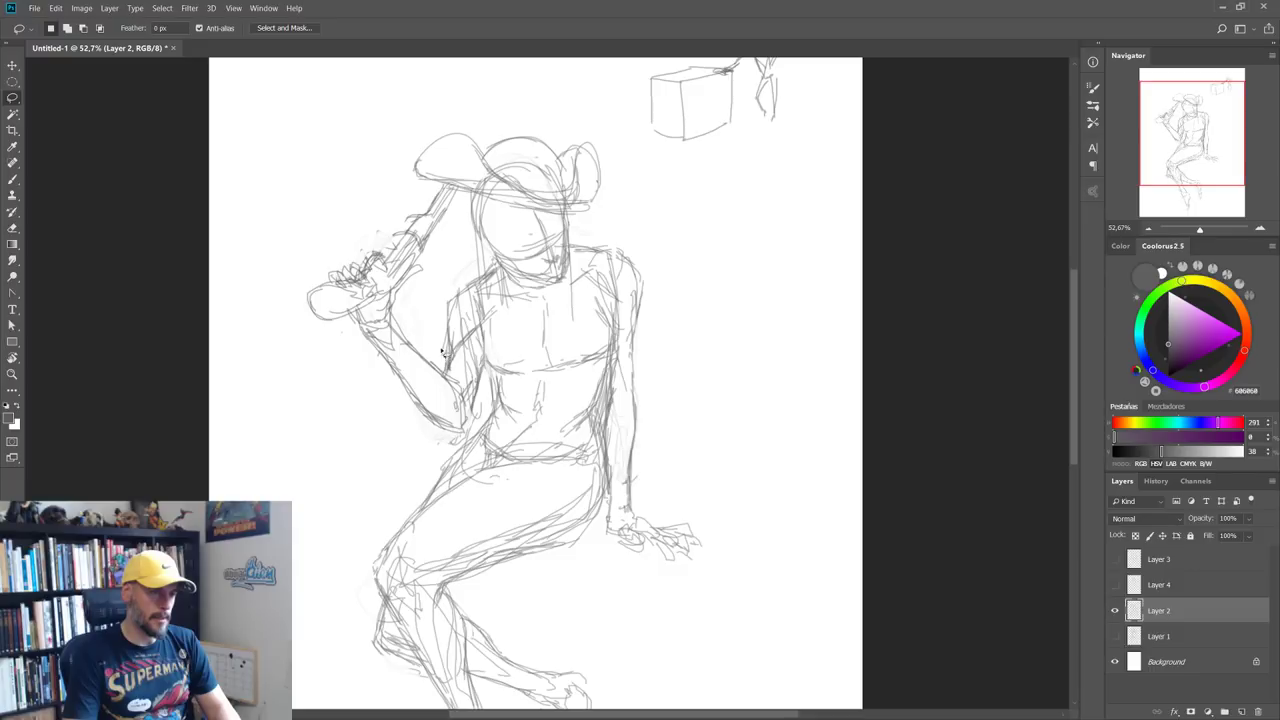
pyautogui.press('e')
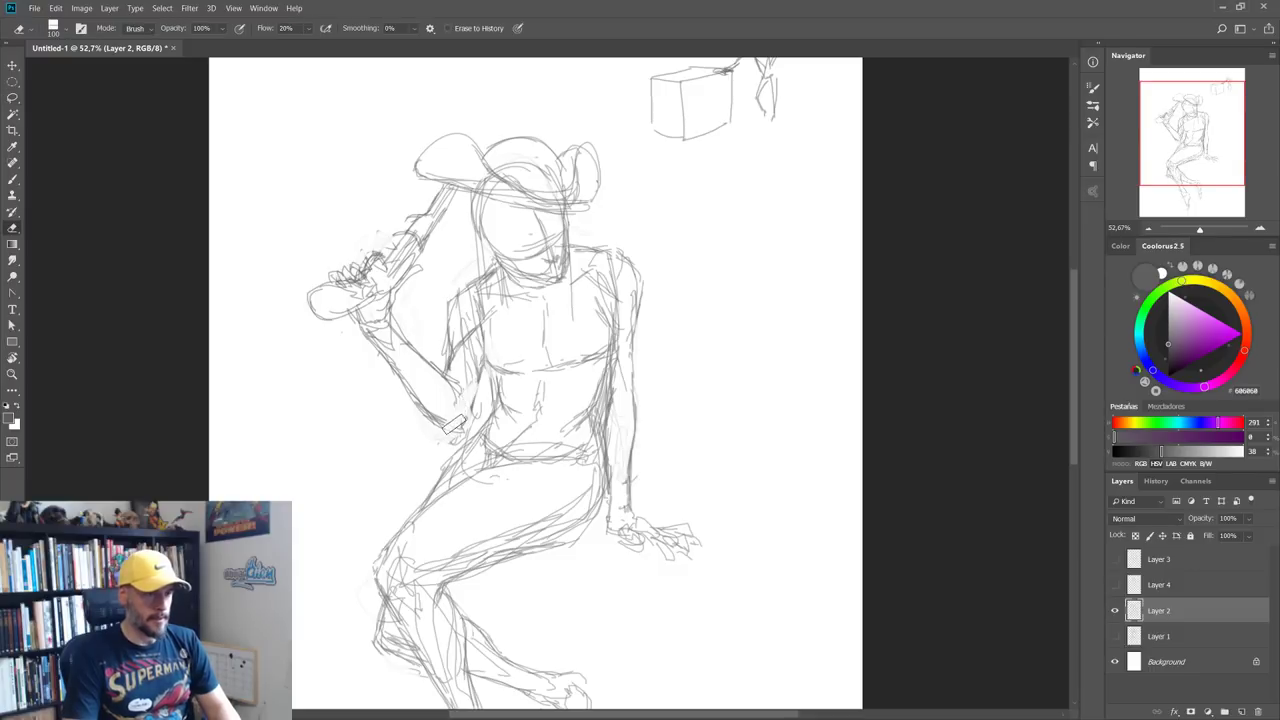
pyautogui.moveTo(453, 424); pyautogui.dragTo(438, 416)
pyautogui.moveTo(478, 372); pyautogui.dragTo(445, 342)
# Step: Redraw the arm's outer contour and add a light stroke near the shoulder
pyautogui.press('b')
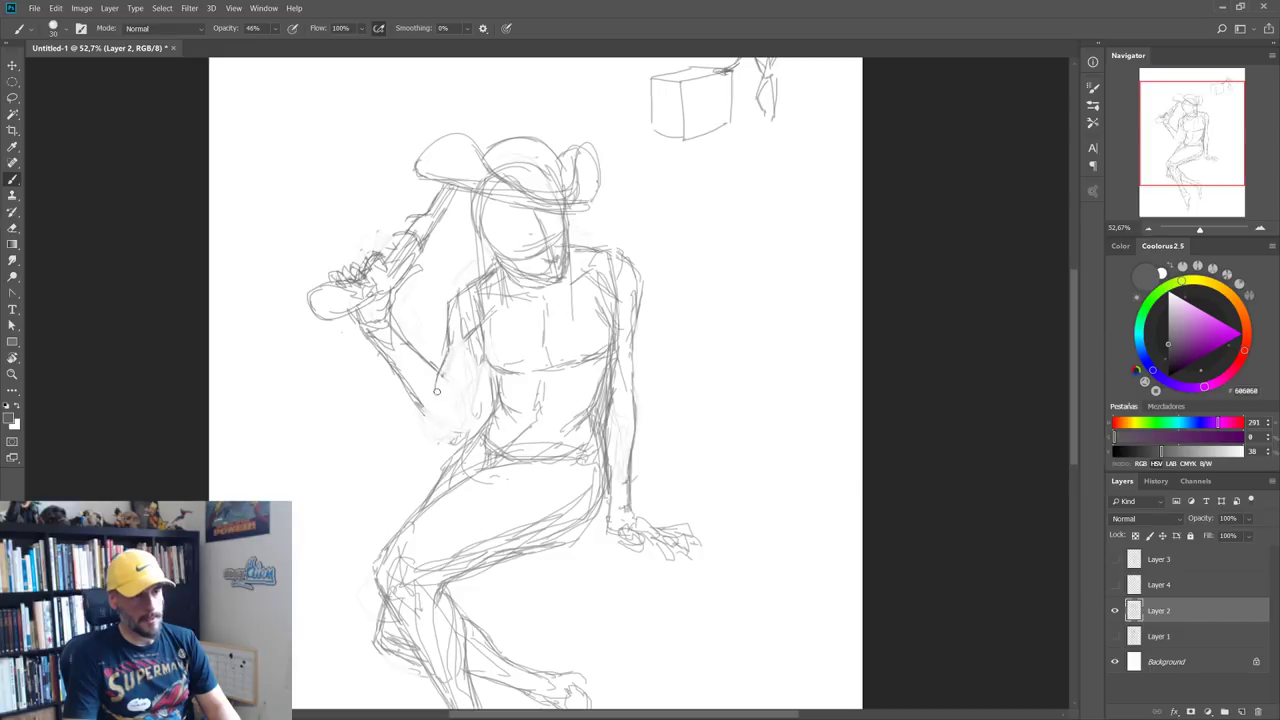
pyautogui.moveTo(448, 419); pyautogui.dragTo(444, 385)
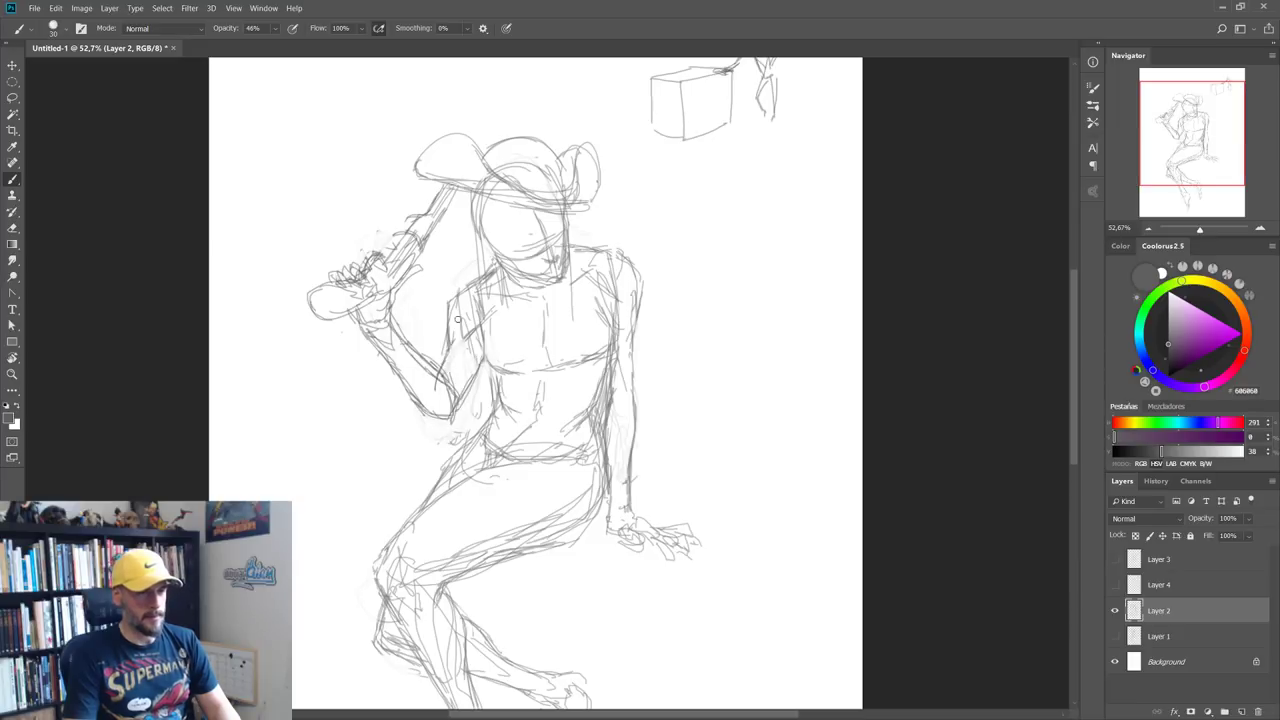
pyautogui.moveTo(457, 319); pyautogui.dragTo(459, 294)
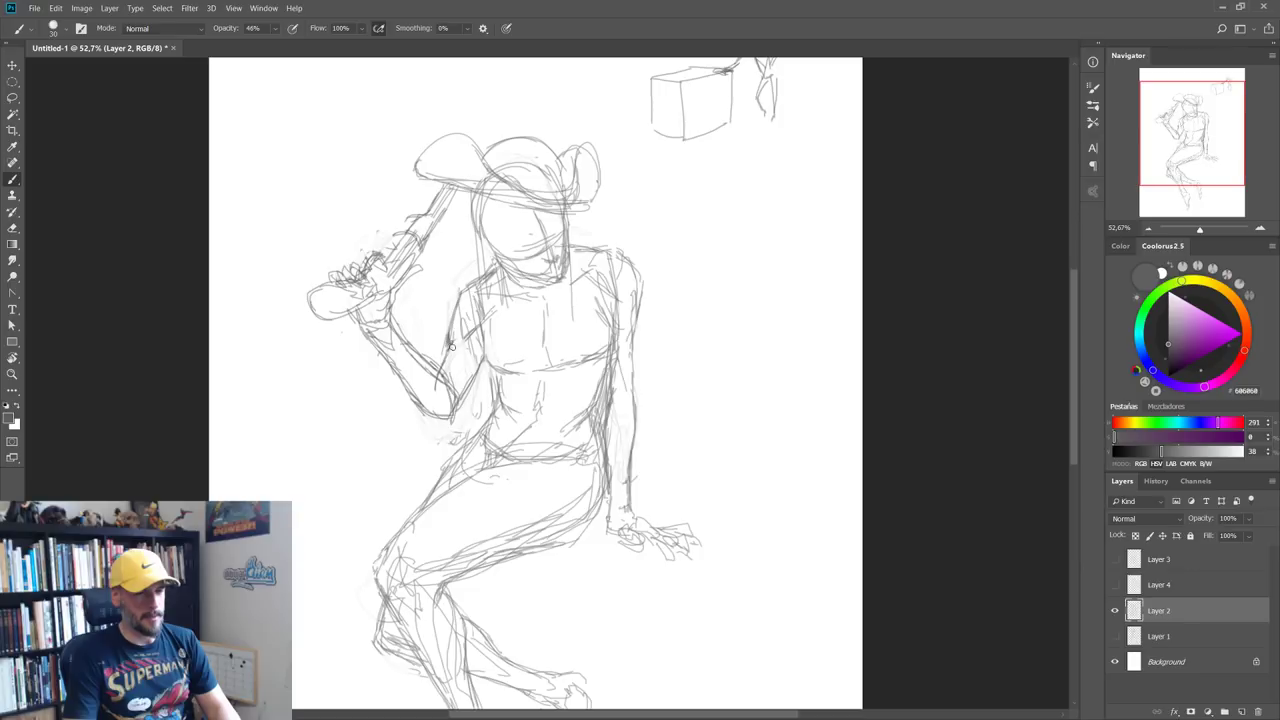
# Step: Flip the canvas view horizontally to mirror the sketch
pyautogui.scroll(-3, 463, 392)
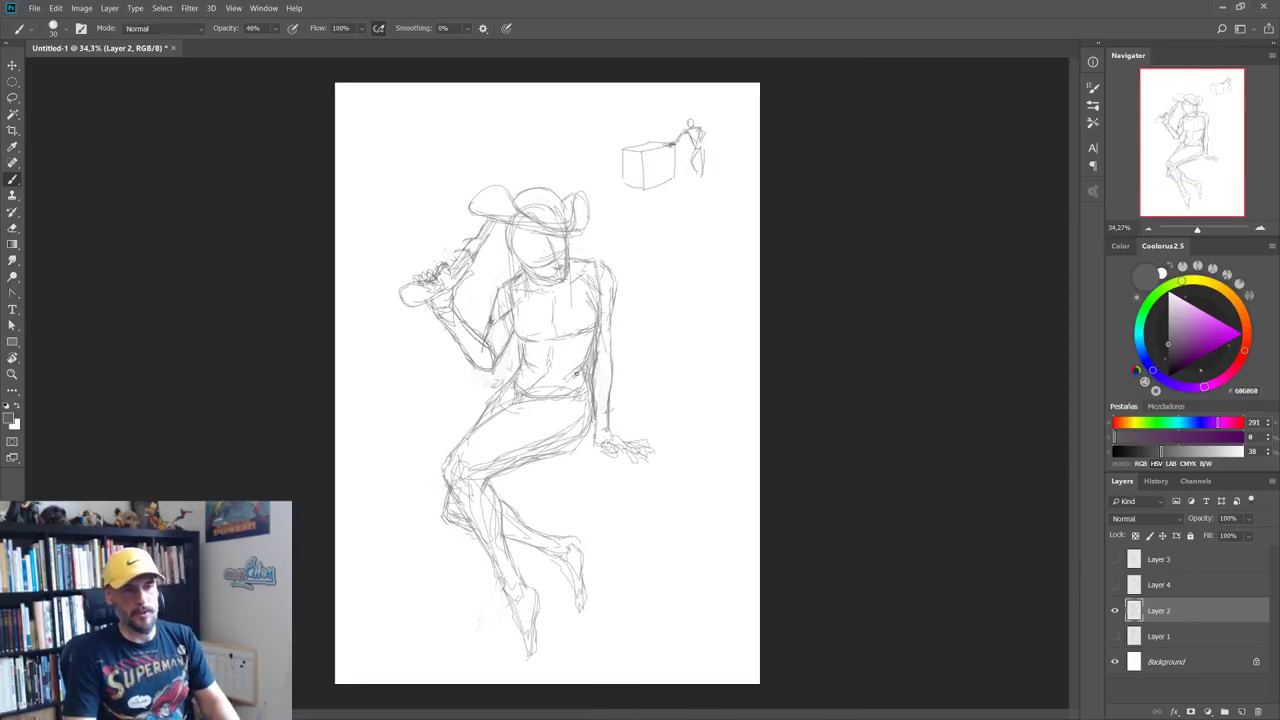
pyautogui.scroll(2, 455, 382)
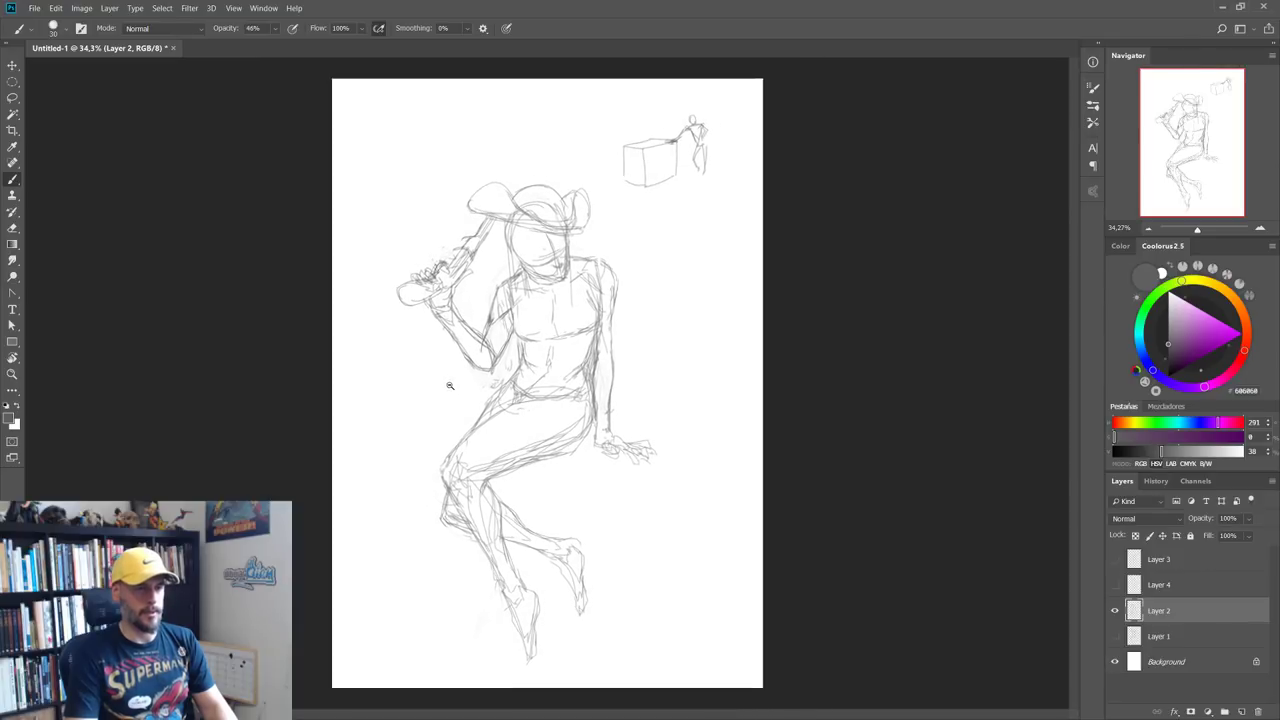
pyautogui.press('h')
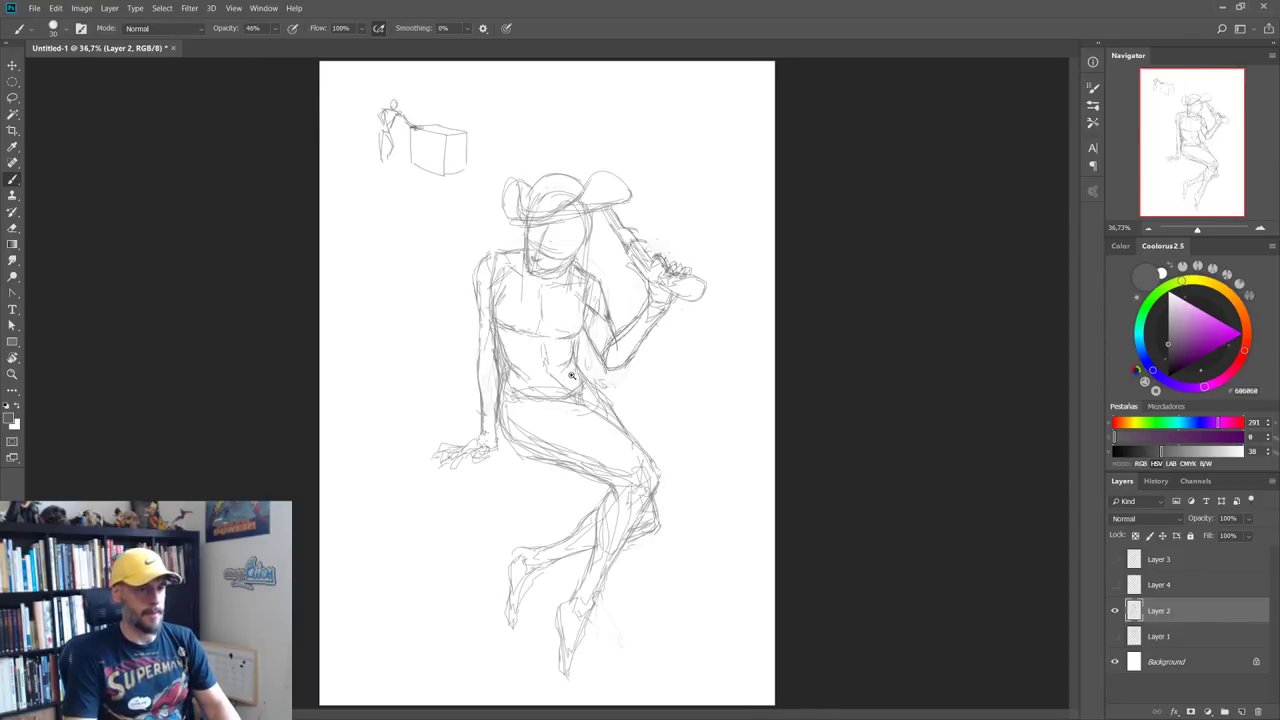
pyautogui.scroll(-1, 581, 393)
pyautogui.scroll(2, 575, 380)
pyautogui.scroll(2, 563, 348)
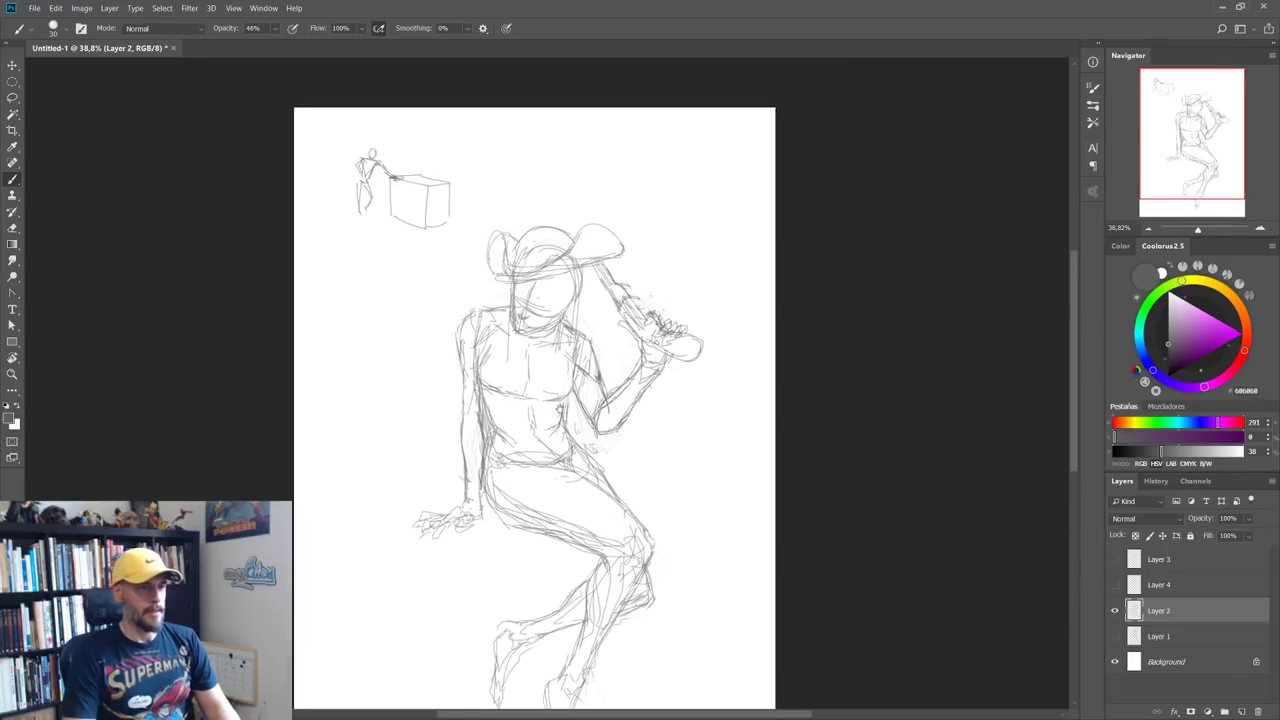
pyautogui.scroll(2, 550, 250)
pyautogui.scroll(3, 530, 230)
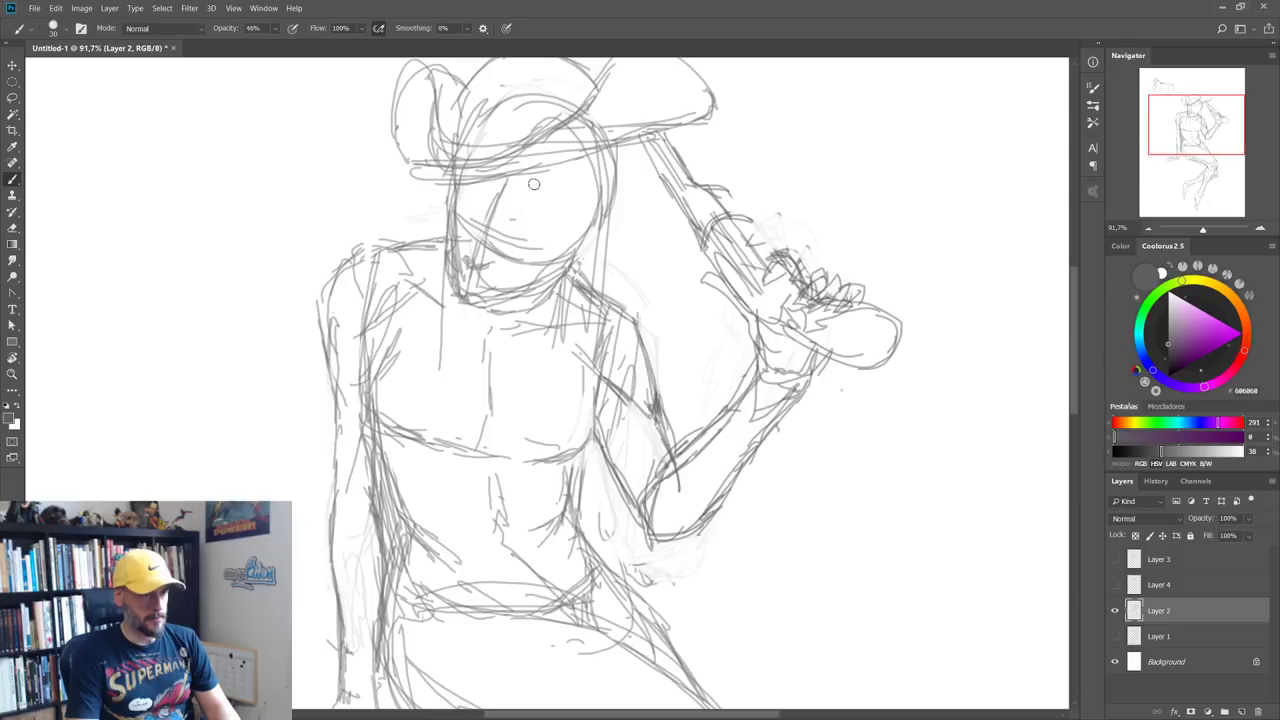
# Step: Zoom and pan around the mirrored sketch to bring the head and bat into view
pyautogui.scroll(-2, 565, 245)
pyautogui.scroll(-3, 550, 270)
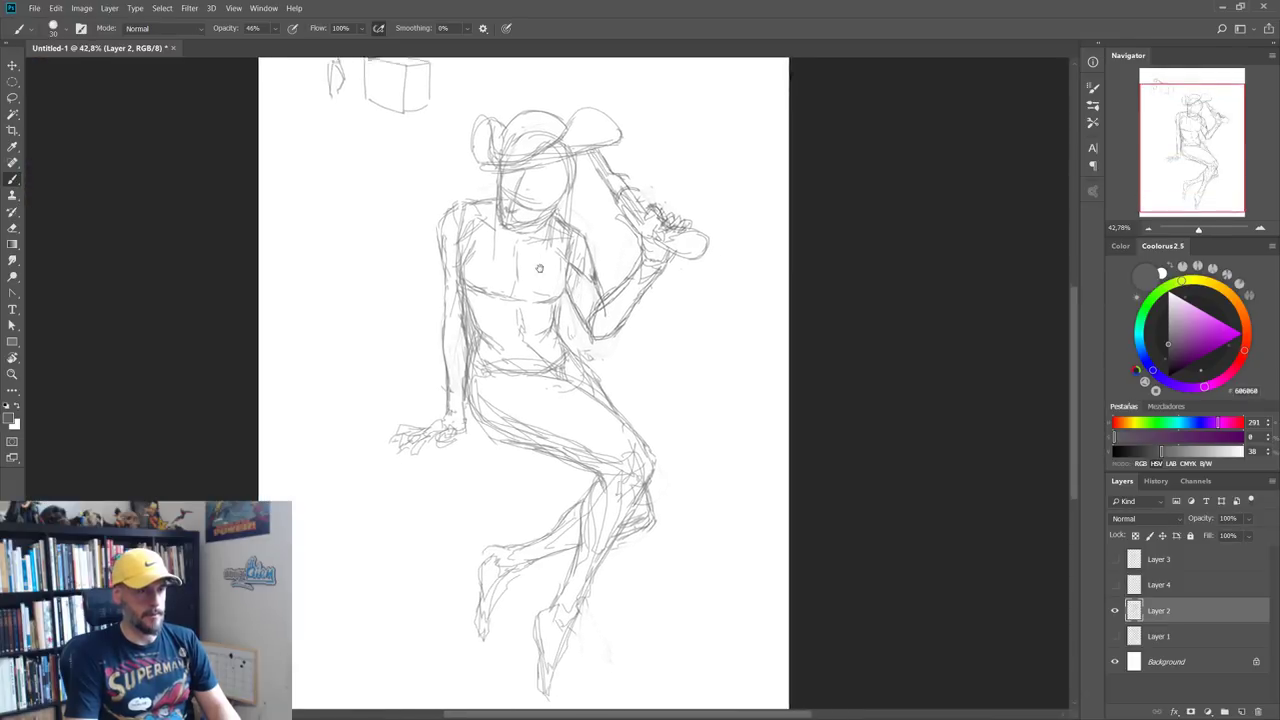
pyautogui.scroll(1, 535, 293)
pyautogui.scroll(1, 530, 320)
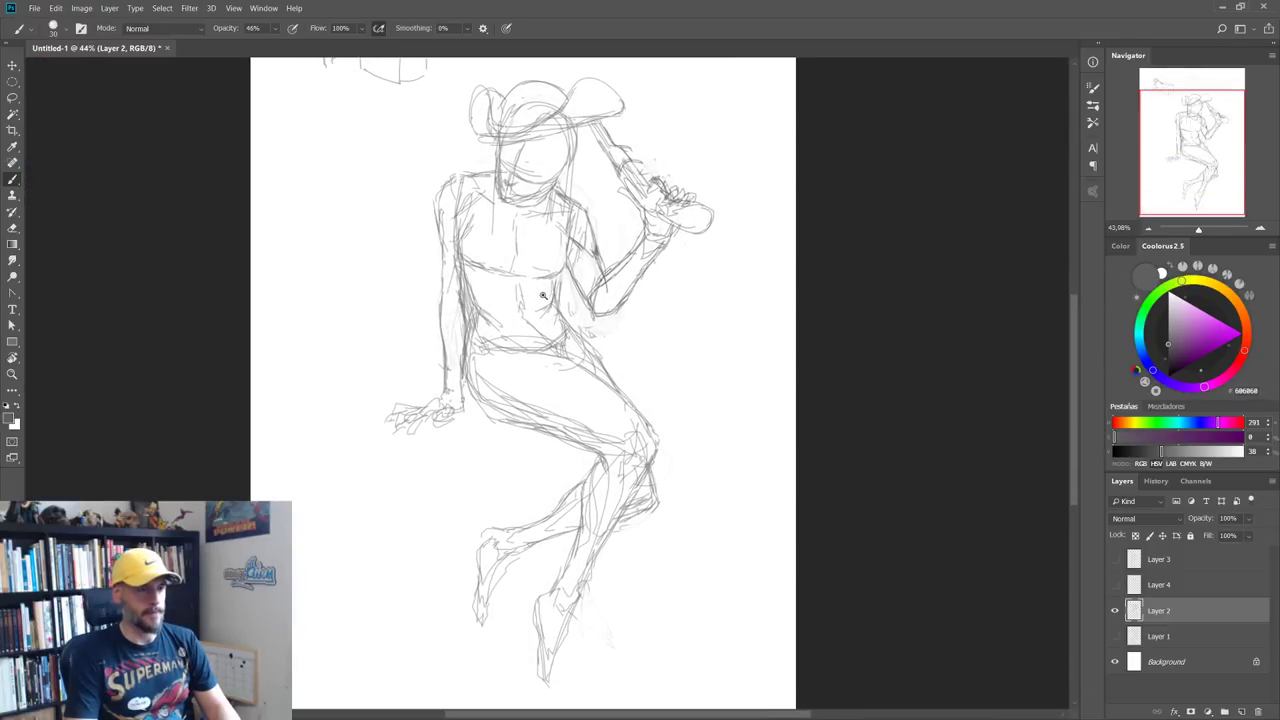
pyautogui.scroll(-2, 512, 385)
pyautogui.scroll(-1, 540, 360)
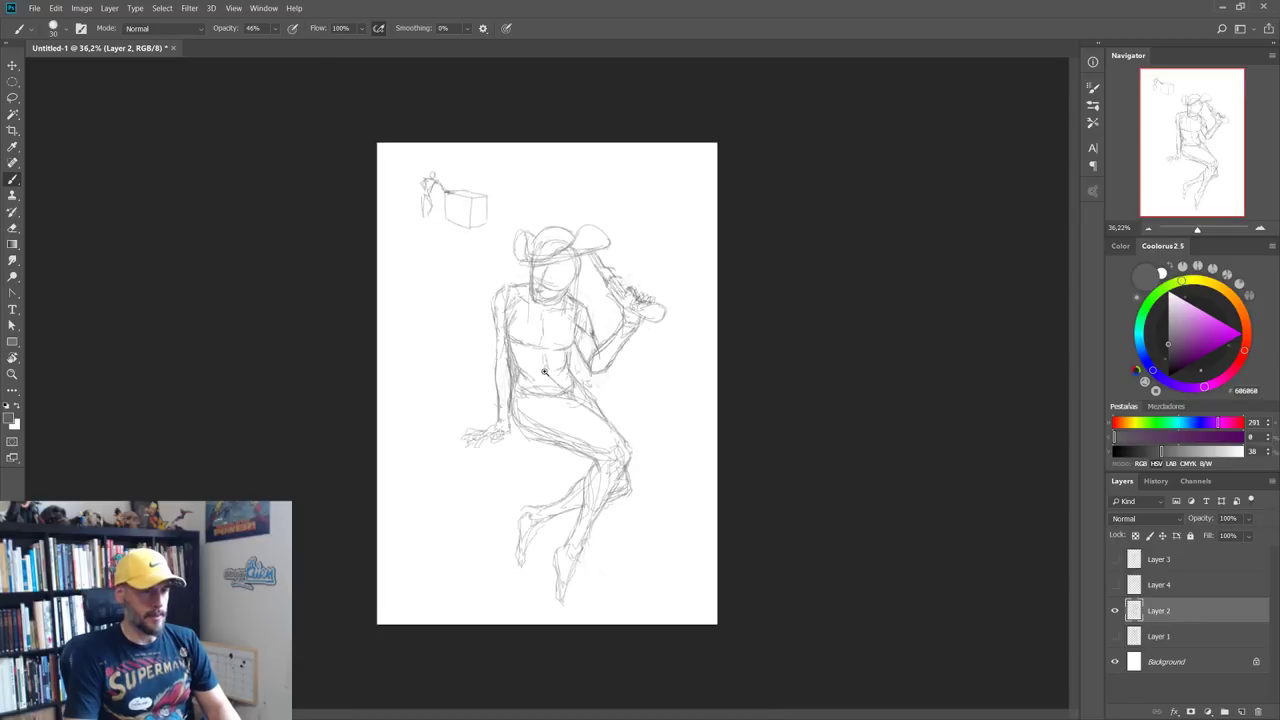
pyautogui.scroll(1, 550, 370)
pyautogui.scroll(-1, 548, 385)
pyautogui.scroll(1, 548, 388)
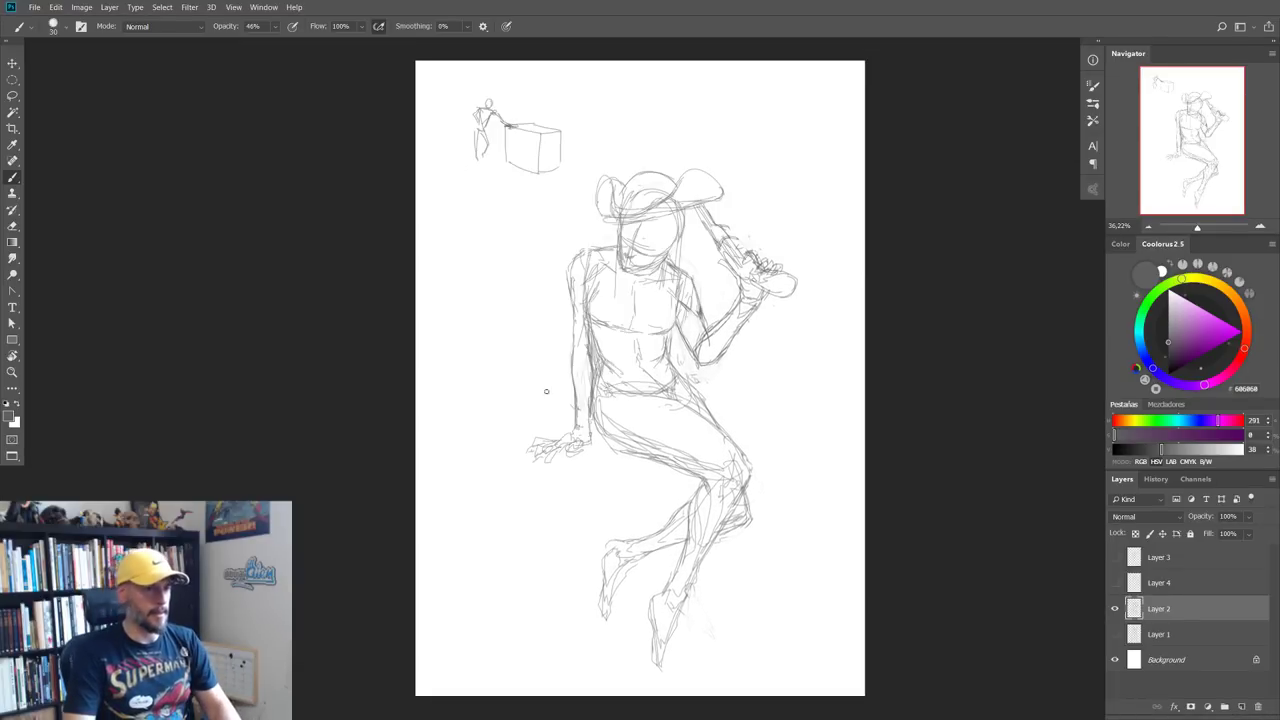
pyautogui.scroll(-1, 546, 385)
pyautogui.scroll(1, 545, 382)
pyautogui.scroll(1, 544, 381)
pyautogui.scroll(1, 560, 400)
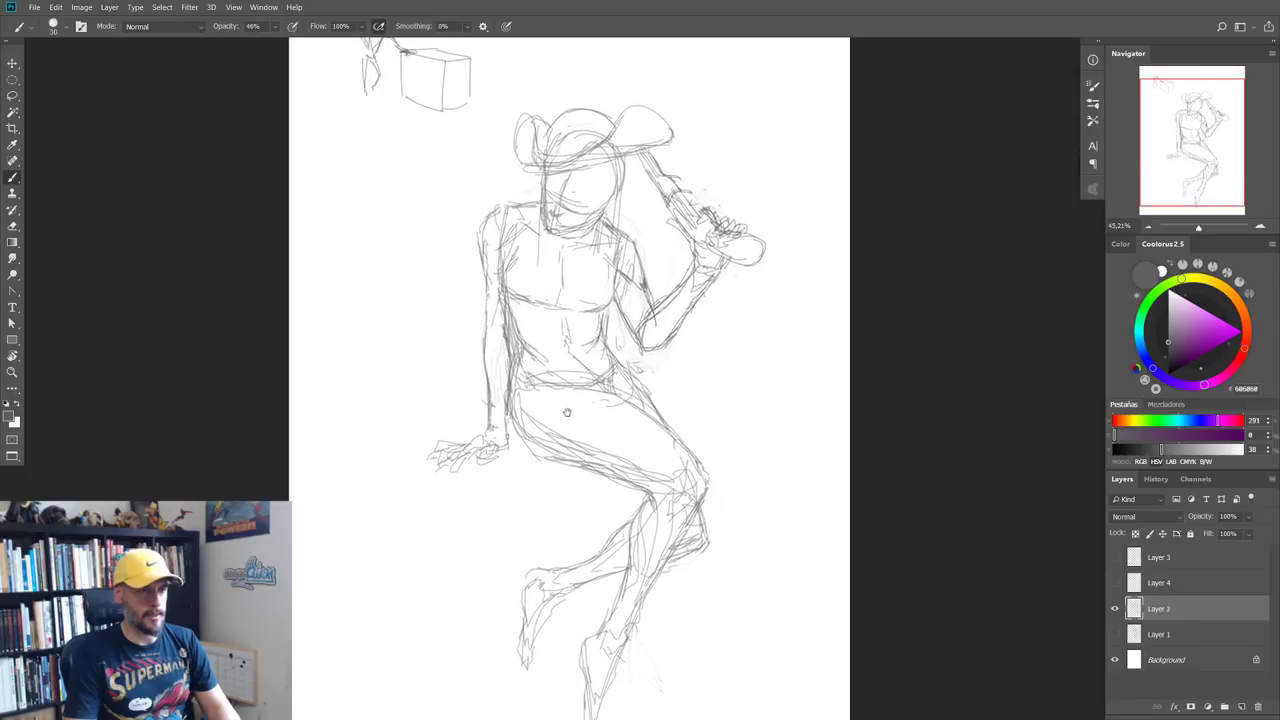
pyautogui.scroll(3, 592, 314)
pyautogui.moveTo(592, 314); pyautogui.dragTo(587, 385)
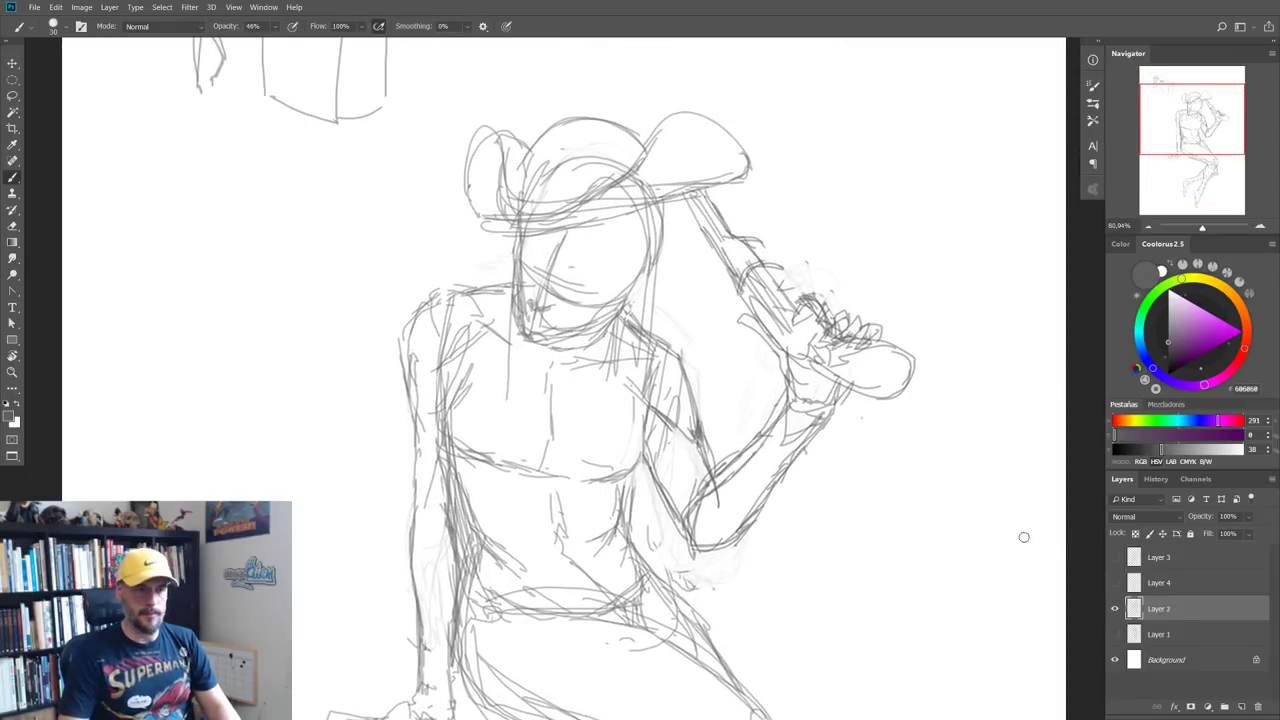
# Step: Sketch strokes on the cheek and darken the face and jaw outline
pyautogui.press('e')
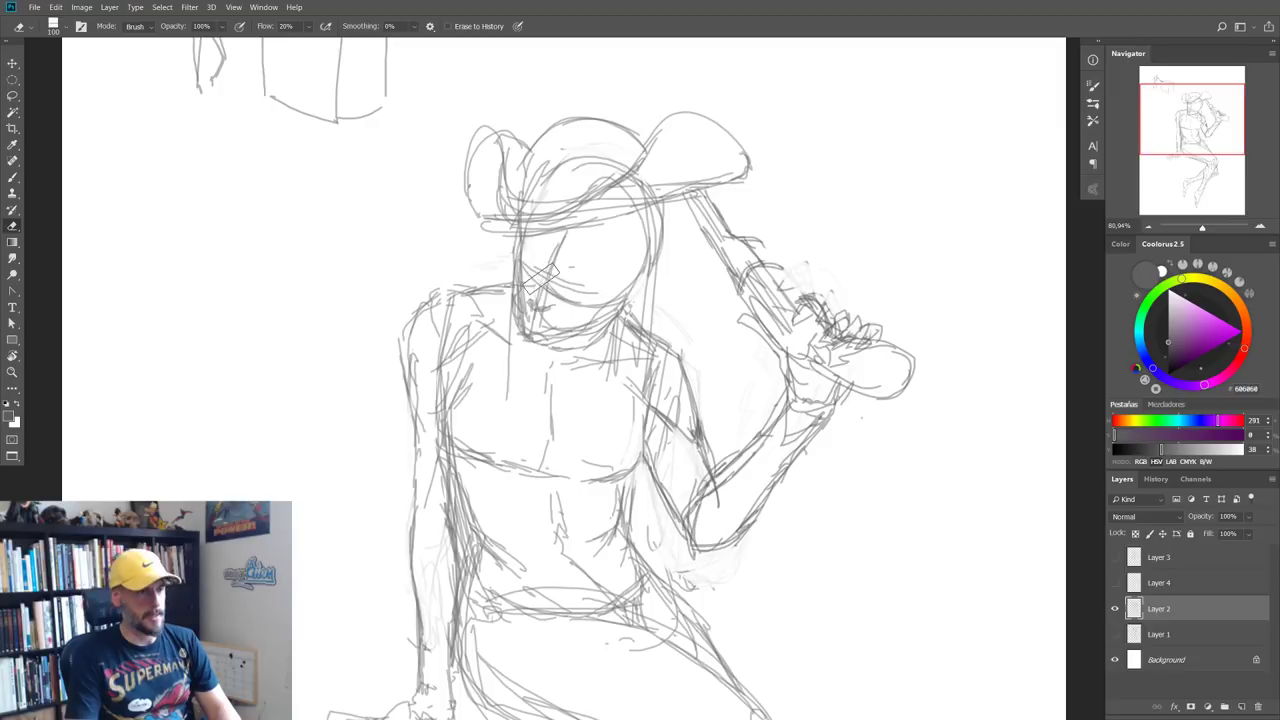
pyautogui.scroll(1, 548, 290)
pyautogui.press('b')
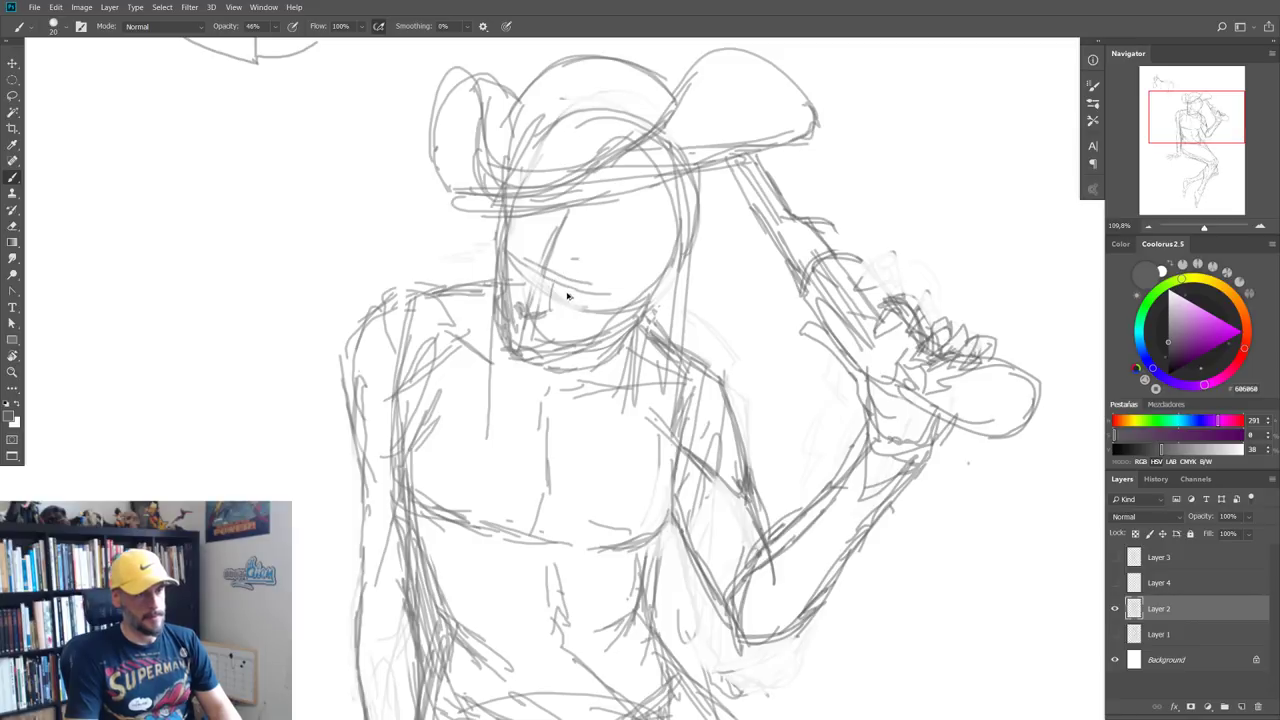
pyautogui.moveTo(575, 292)
pyautogui.mouseDown()
pyautogui.moveTo(530, 278)
pyautogui.moveTo(638, 300)
pyautogui.moveTo(590, 298)
pyautogui.moveTo(526, 264)
pyautogui.moveTo(556, 290)
pyautogui.moveTo(636, 292)
pyautogui.moveTo(590, 298)
pyautogui.moveTo(506, 250)
pyautogui.moveTo(518, 304)
pyautogui.moveTo(500, 252)
pyautogui.mouseUp()
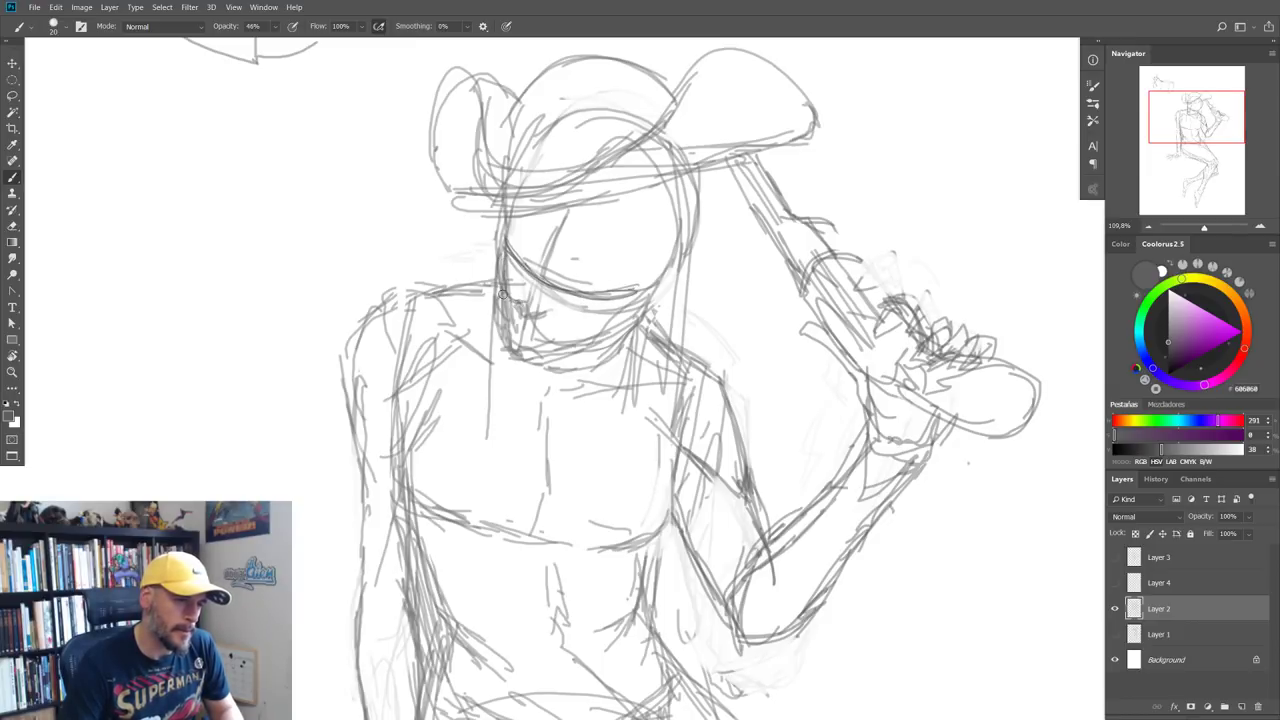
pyautogui.moveTo(505, 296)
pyautogui.mouseDown()
pyautogui.moveTo(501, 242)
pyautogui.moveTo(502, 298)
pyautogui.moveTo(526, 305)
pyautogui.moveTo(536, 291)
pyautogui.moveTo(554, 320)
pyautogui.moveTo(626, 314)
pyautogui.moveTo(638, 300)
pyautogui.moveTo(561, 322)
pyautogui.moveTo(654, 290)
pyautogui.moveTo(650, 312)
pyautogui.moveTo(660, 300)
pyautogui.moveTo(639, 310)
pyautogui.mouseUp()
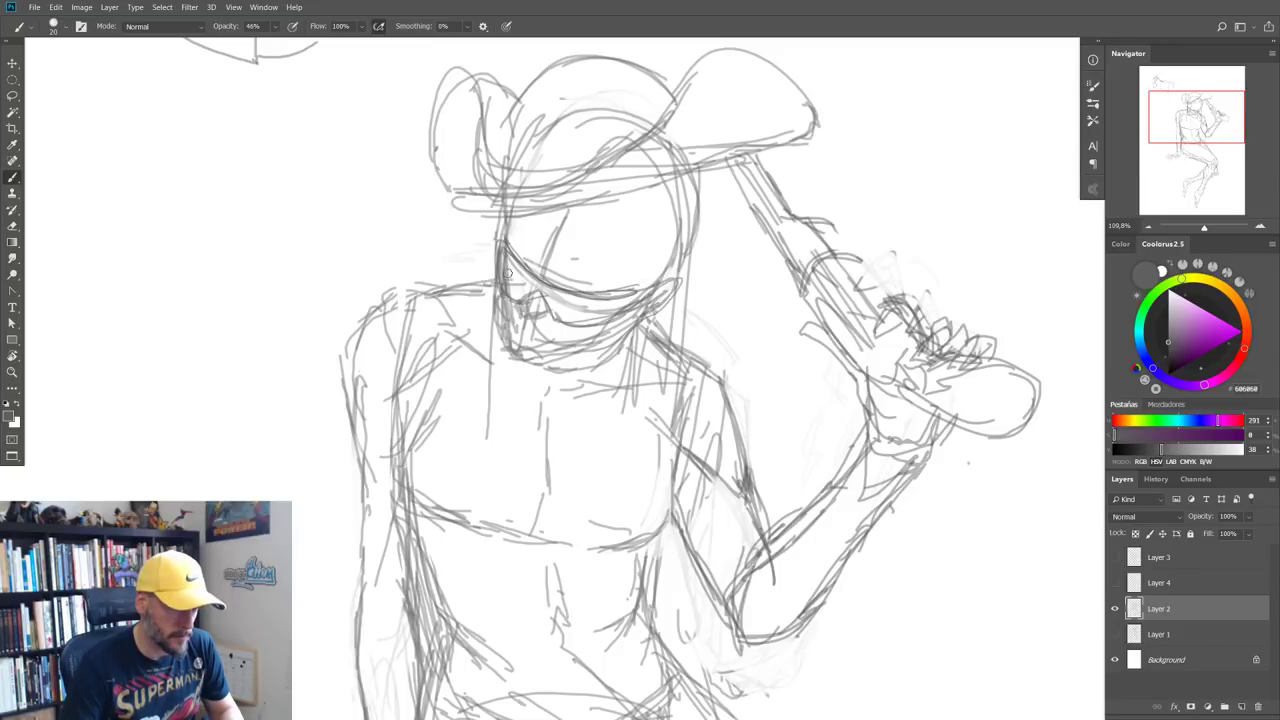
pyautogui.moveTo(548, 288)
pyautogui.mouseDown()
pyautogui.moveTo(550, 308)
pyautogui.moveTo(527, 305)
pyautogui.mouseUp()
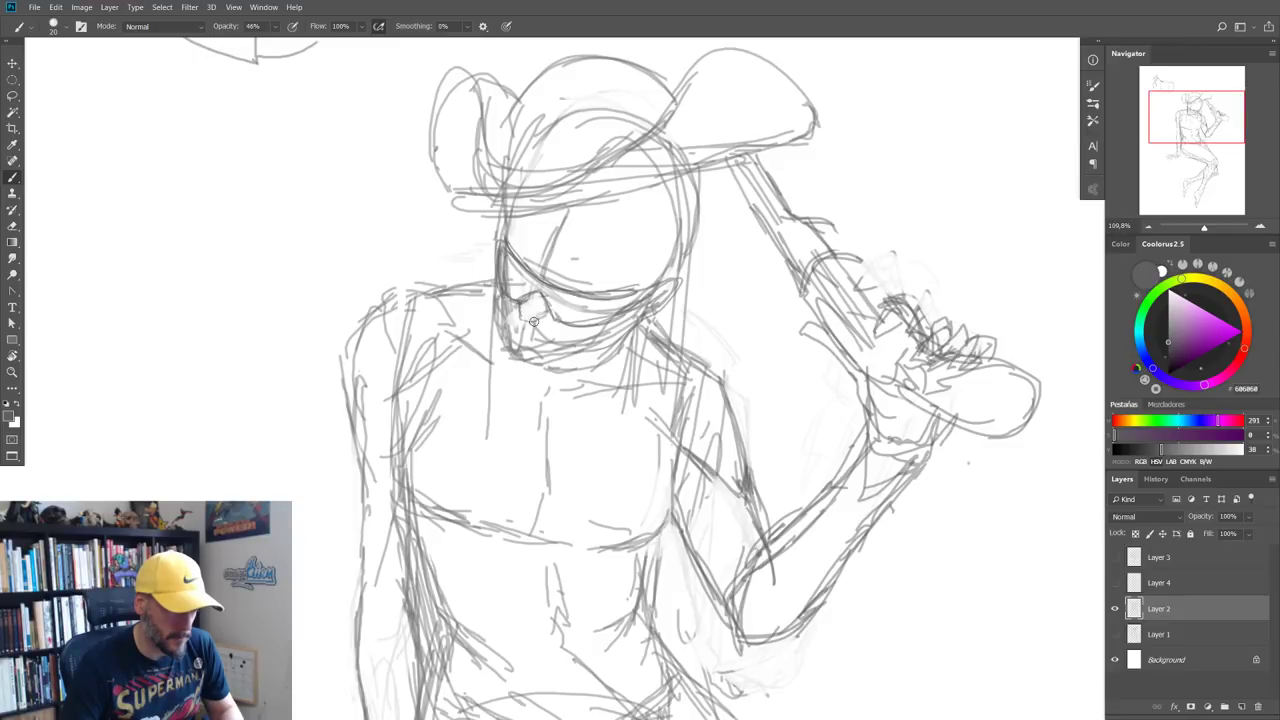
pyautogui.moveTo(534, 316); pyautogui.dragTo(526, 311)
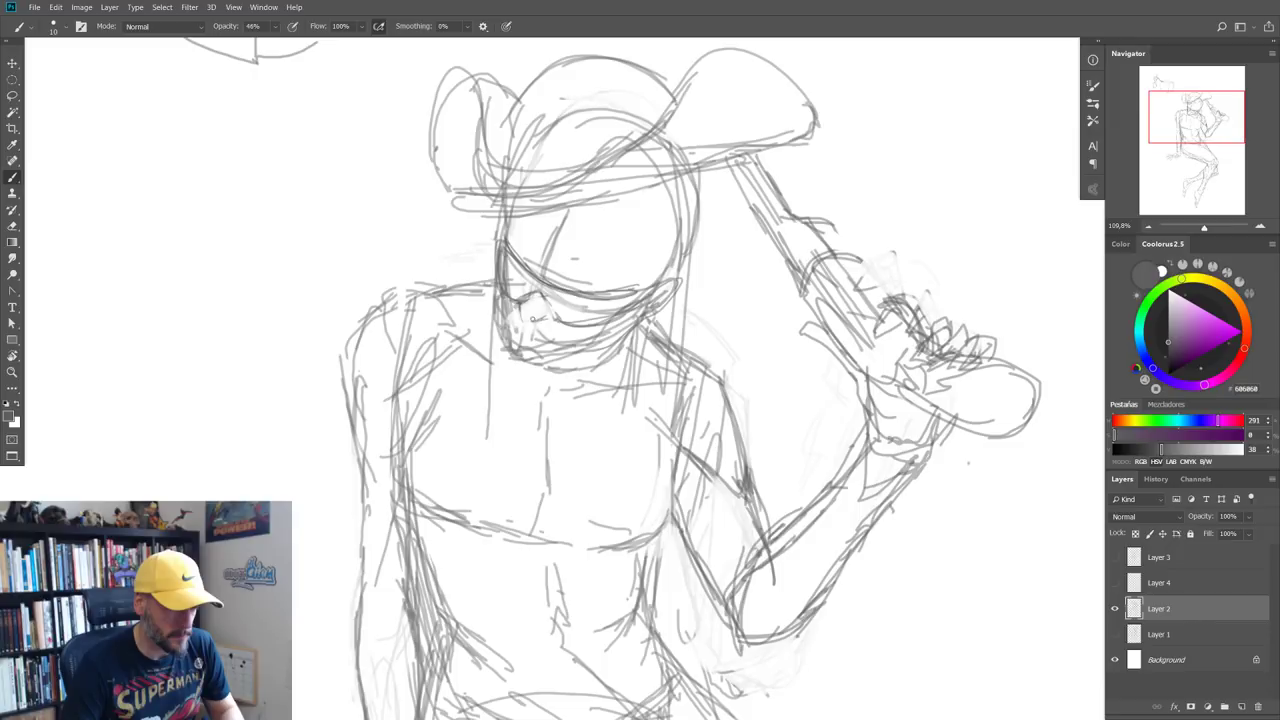
# Step: Lighten the cheek marks and the stray strokes along the face's left side
pyautogui.press('e')
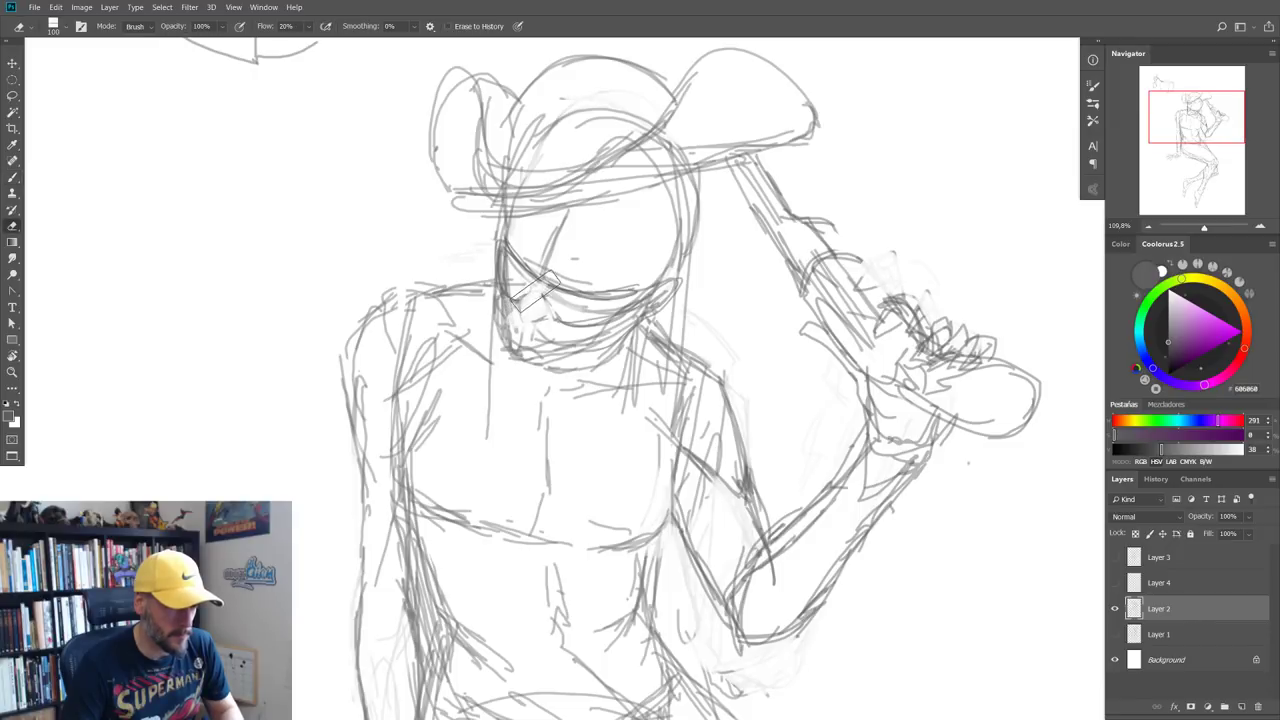
pyautogui.moveTo(519, 305); pyautogui.dragTo(531, 296)
pyautogui.press('b')
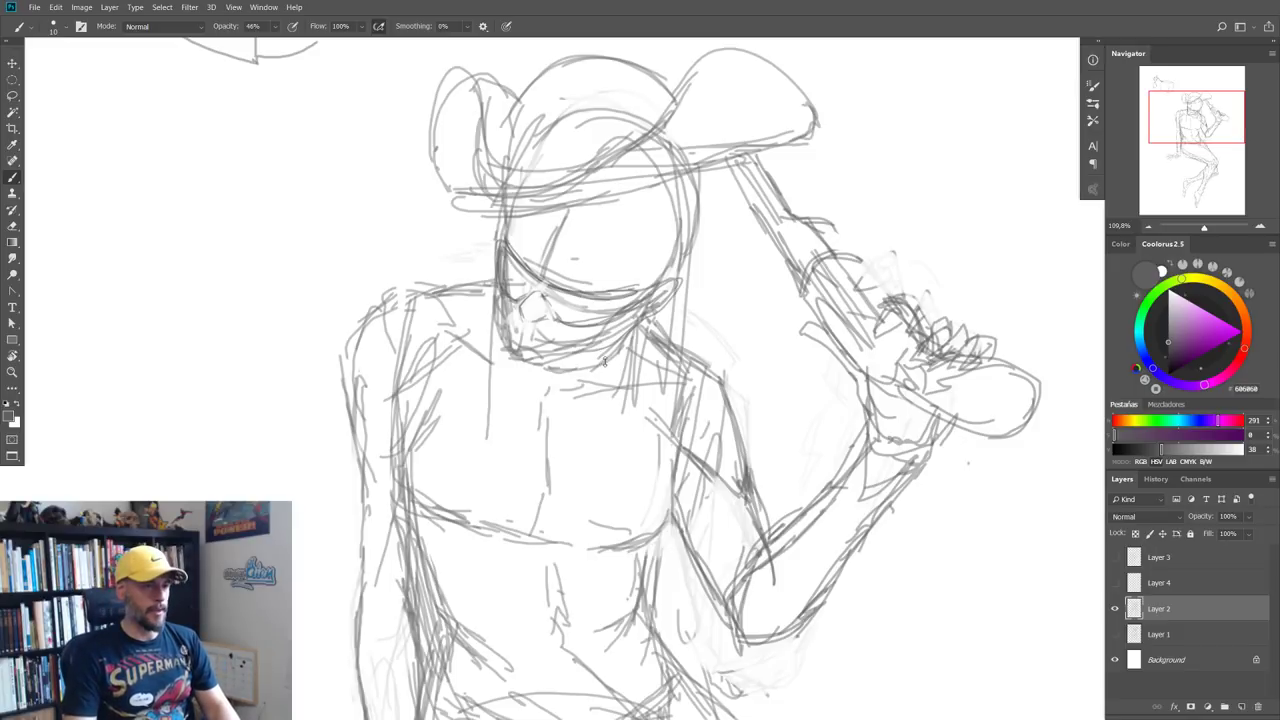
pyautogui.scroll(2, 582, 362)
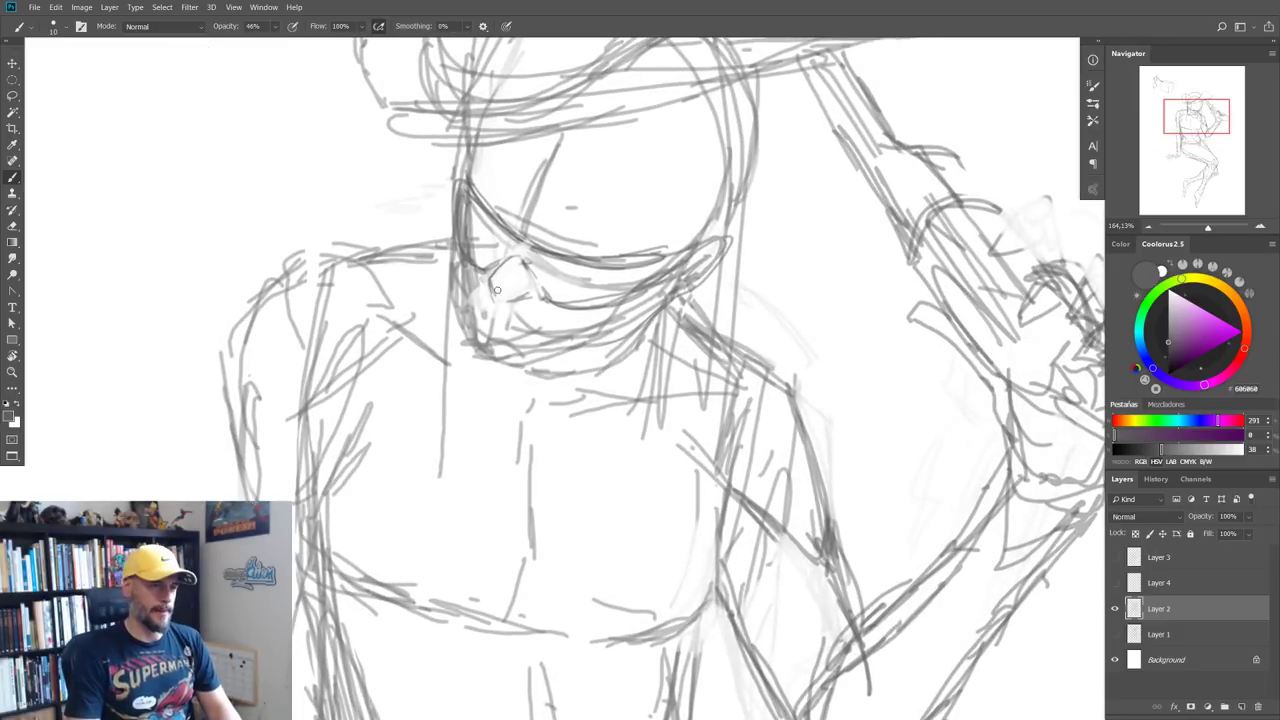
pyautogui.scroll(2, 500, 285)
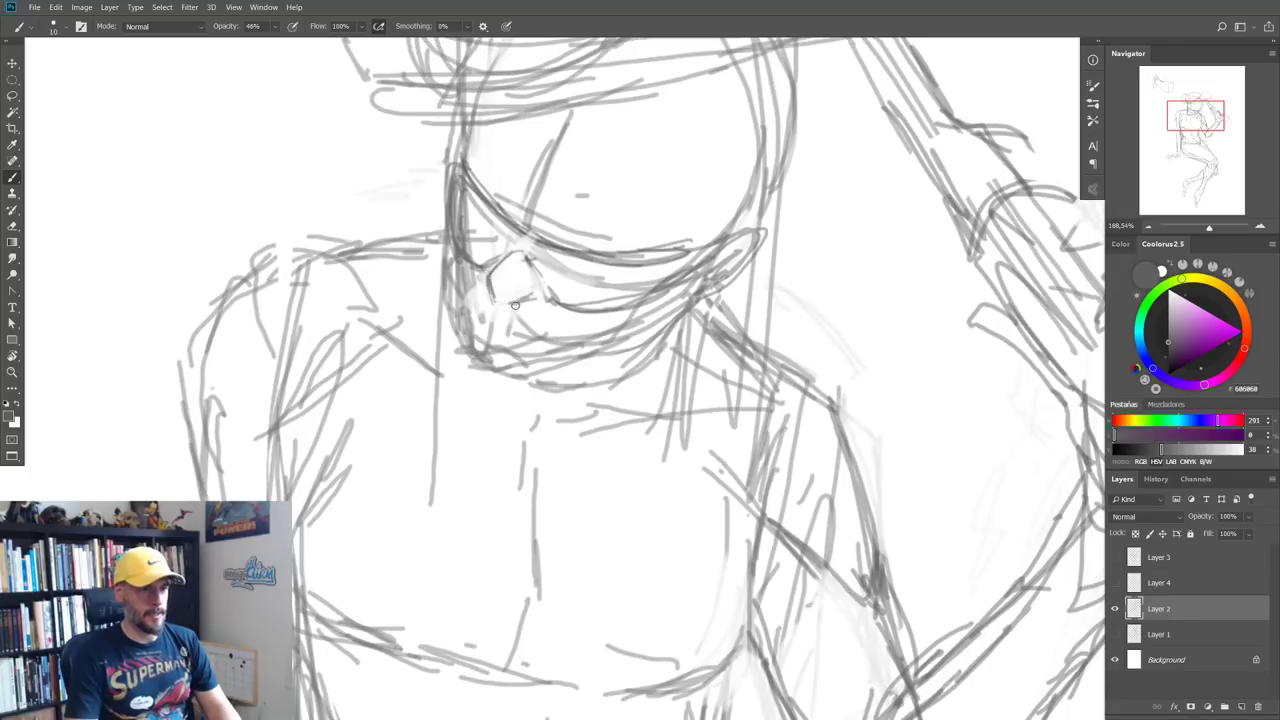
pyautogui.press('e')
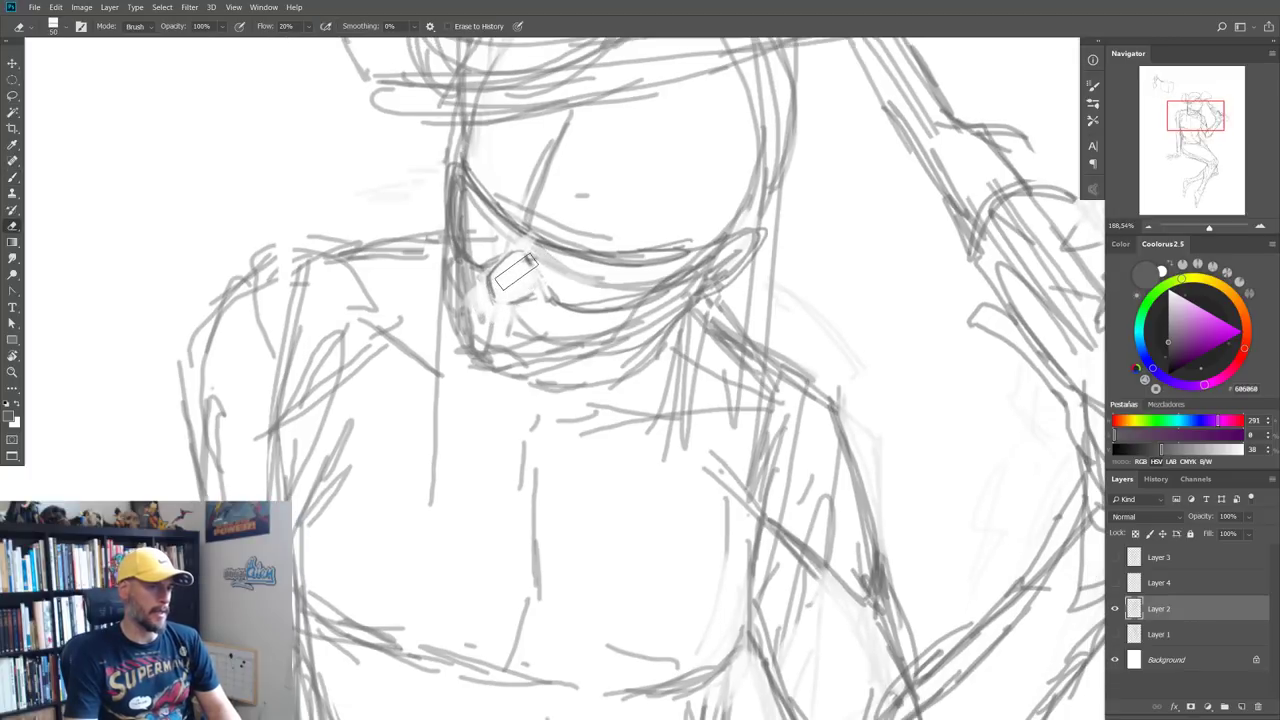
pyautogui.moveTo(510, 255); pyautogui.dragTo(467, 218)
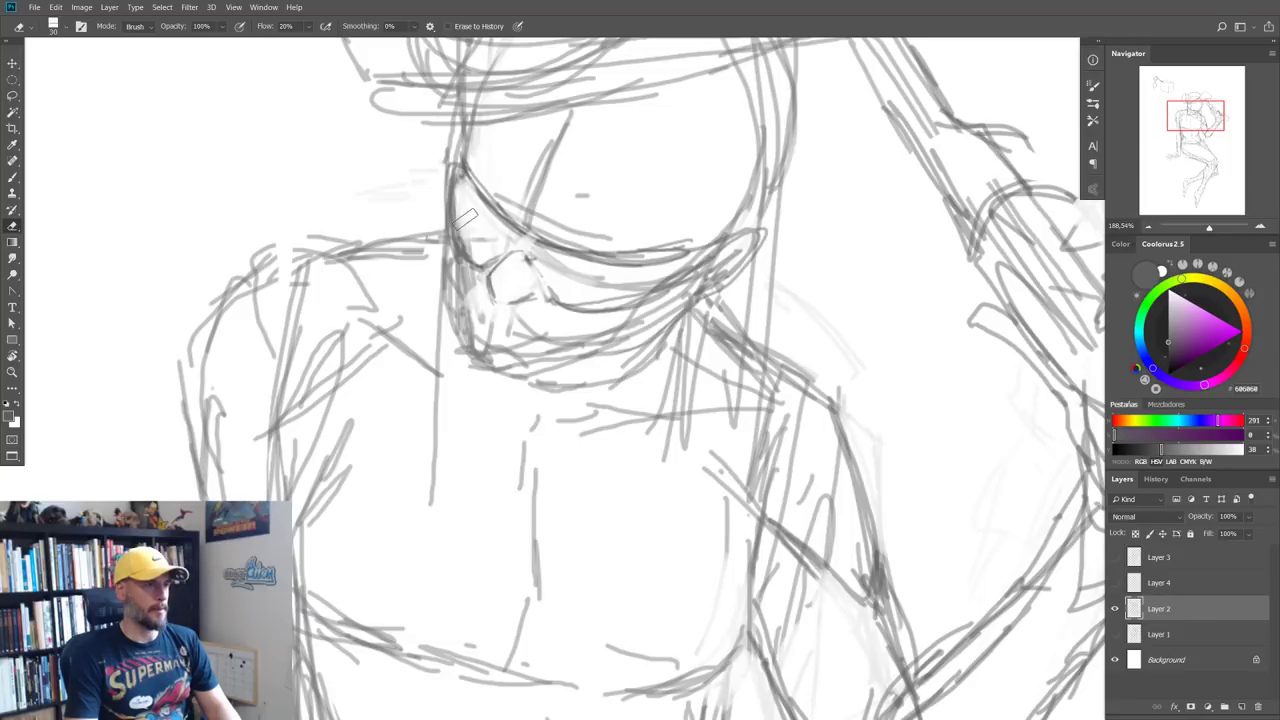
pyautogui.click(56, 7)
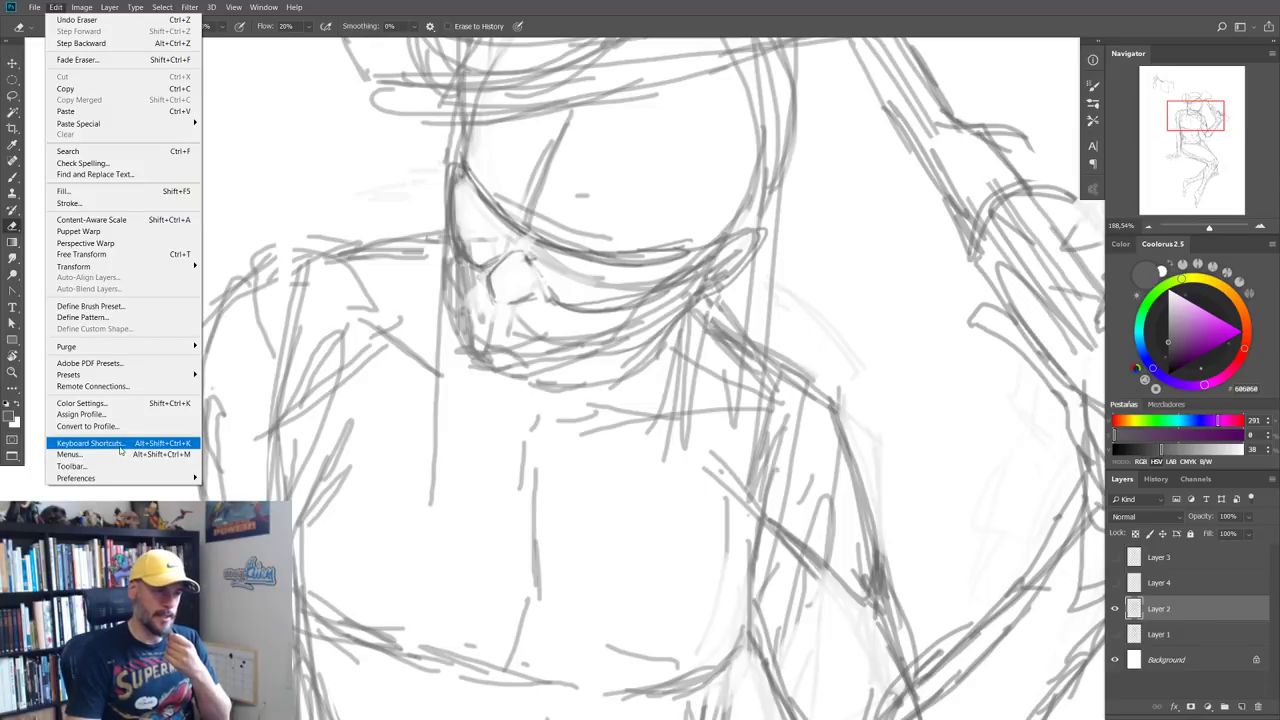
pyautogui.click(89, 443)
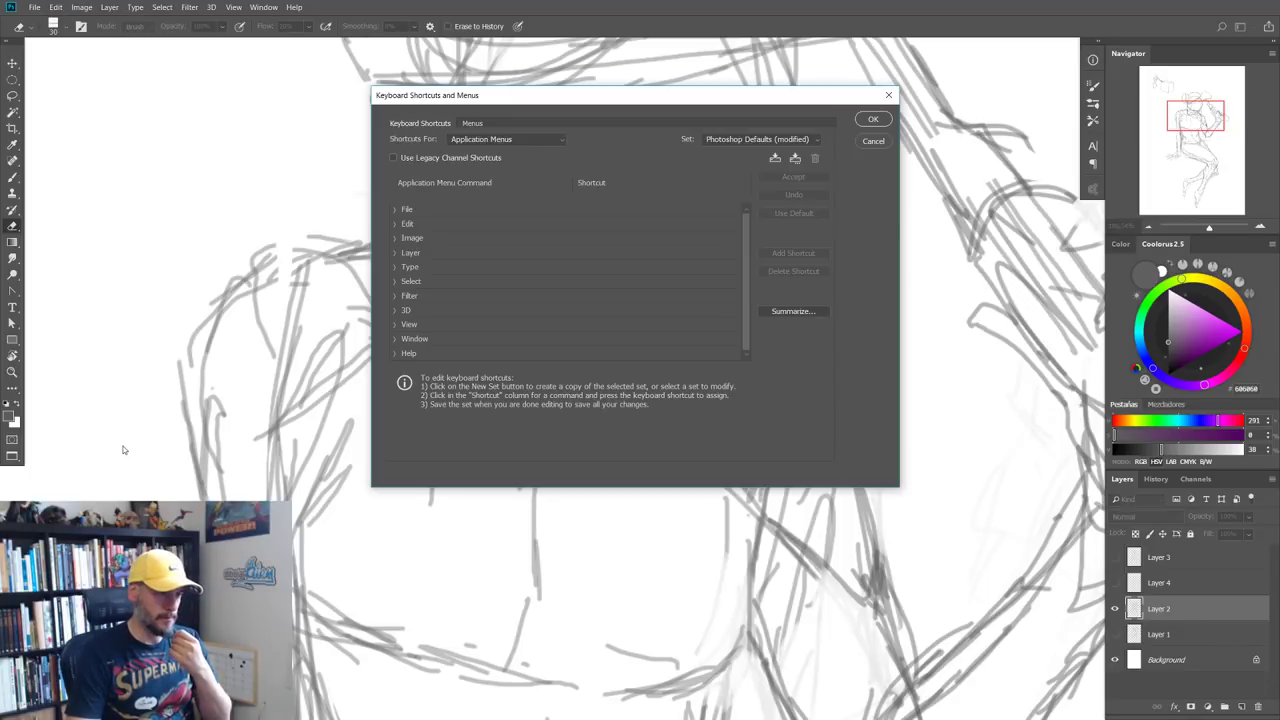
pyautogui.click(433, 240)
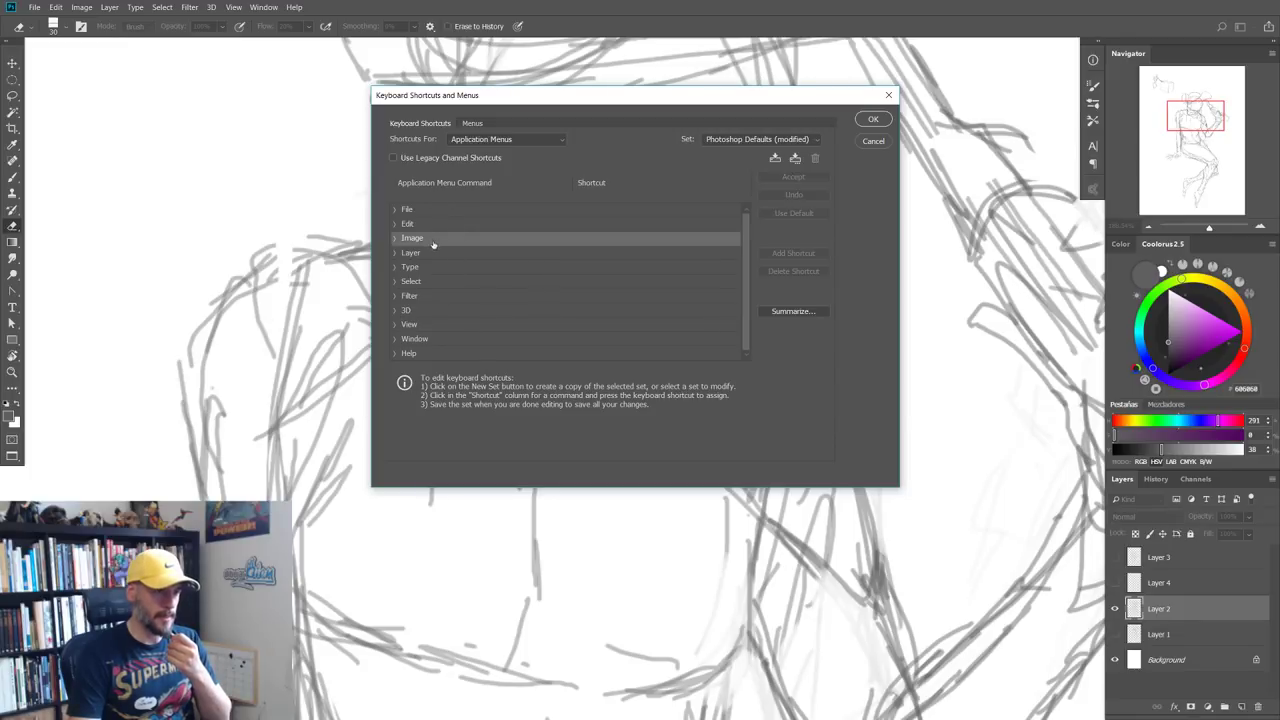
pyautogui.click(394, 239)
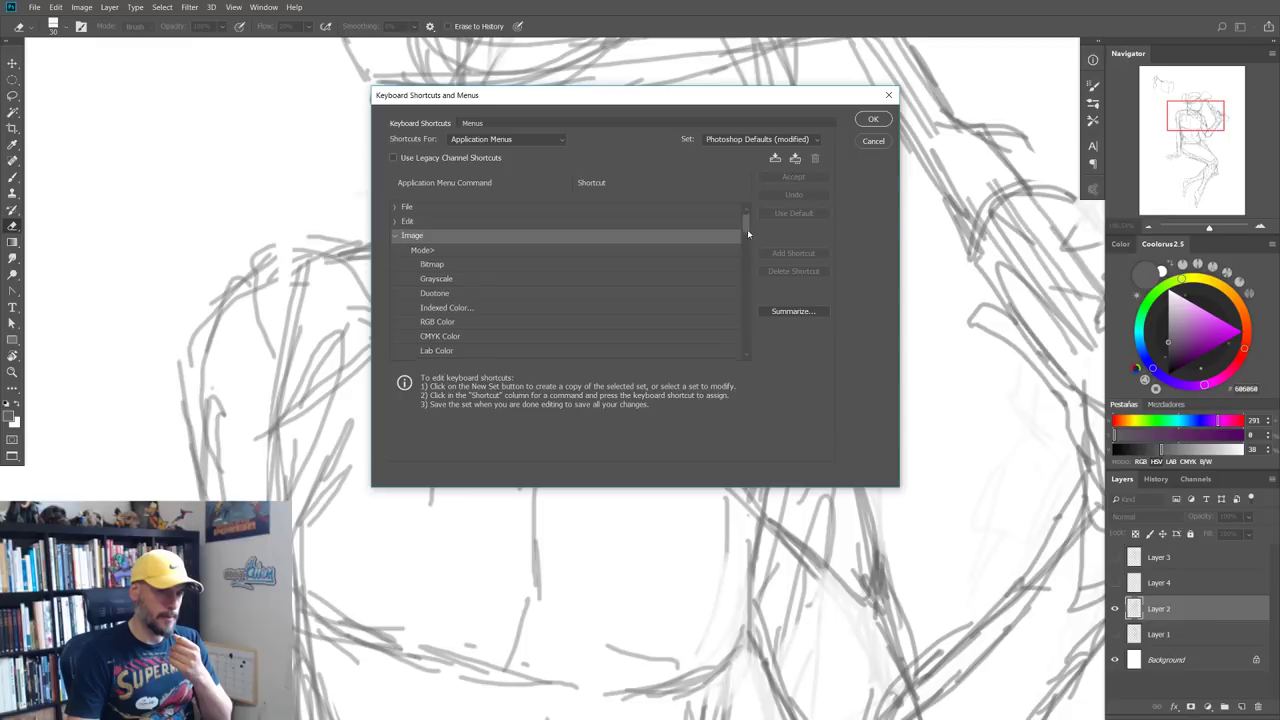
pyautogui.moveTo(747, 229)
pyautogui.mouseDown()
pyautogui.moveTo(751, 305)
pyautogui.moveTo(746, 294)
pyautogui.mouseUp()
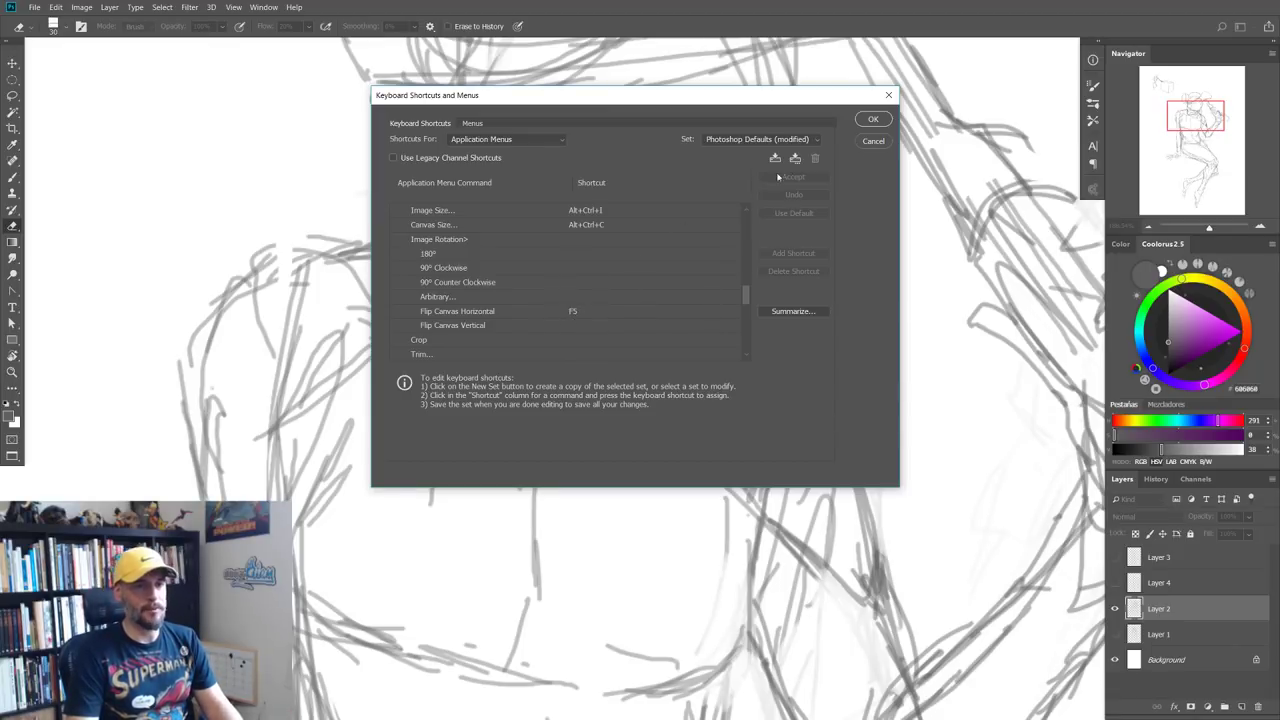
pyautogui.click(873, 141)
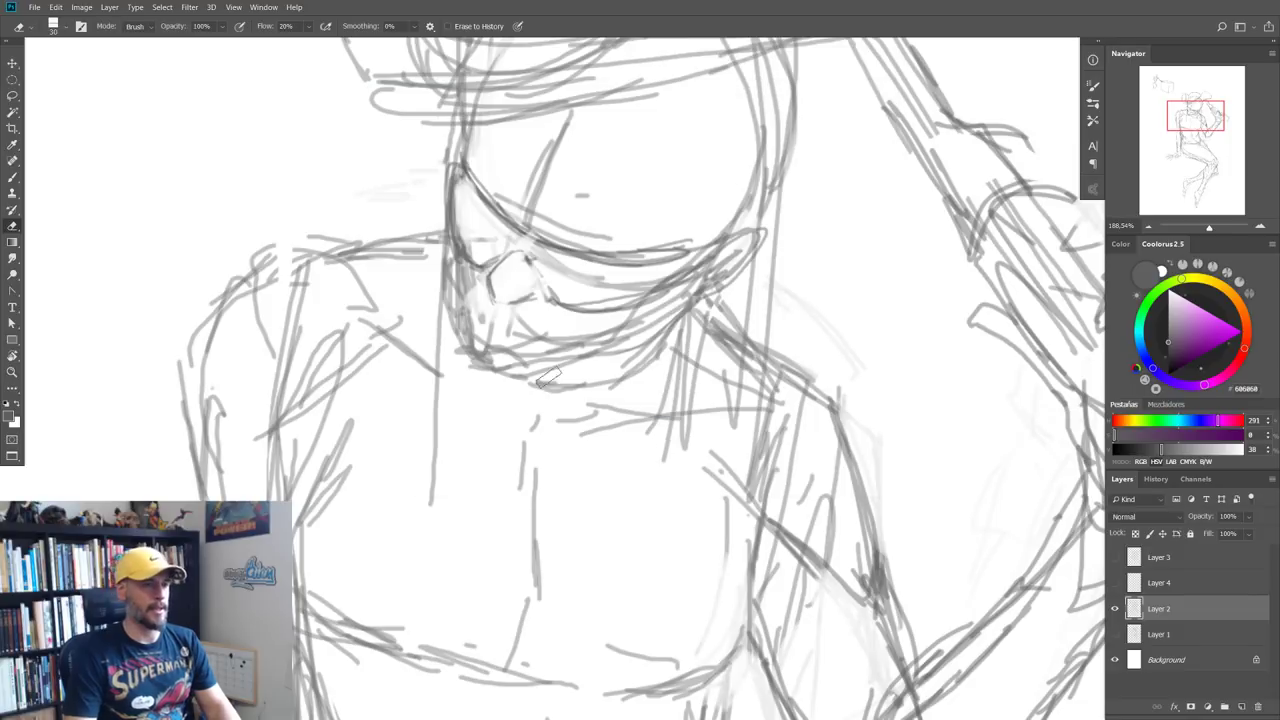
# Step: Check the brush presets and draw a darker line along the left face outline
pyautogui.scroll(-3, 509, 384)
pyautogui.scroll(2, 509, 384)
pyautogui.scroll(2, 509, 384)
pyautogui.press('b')
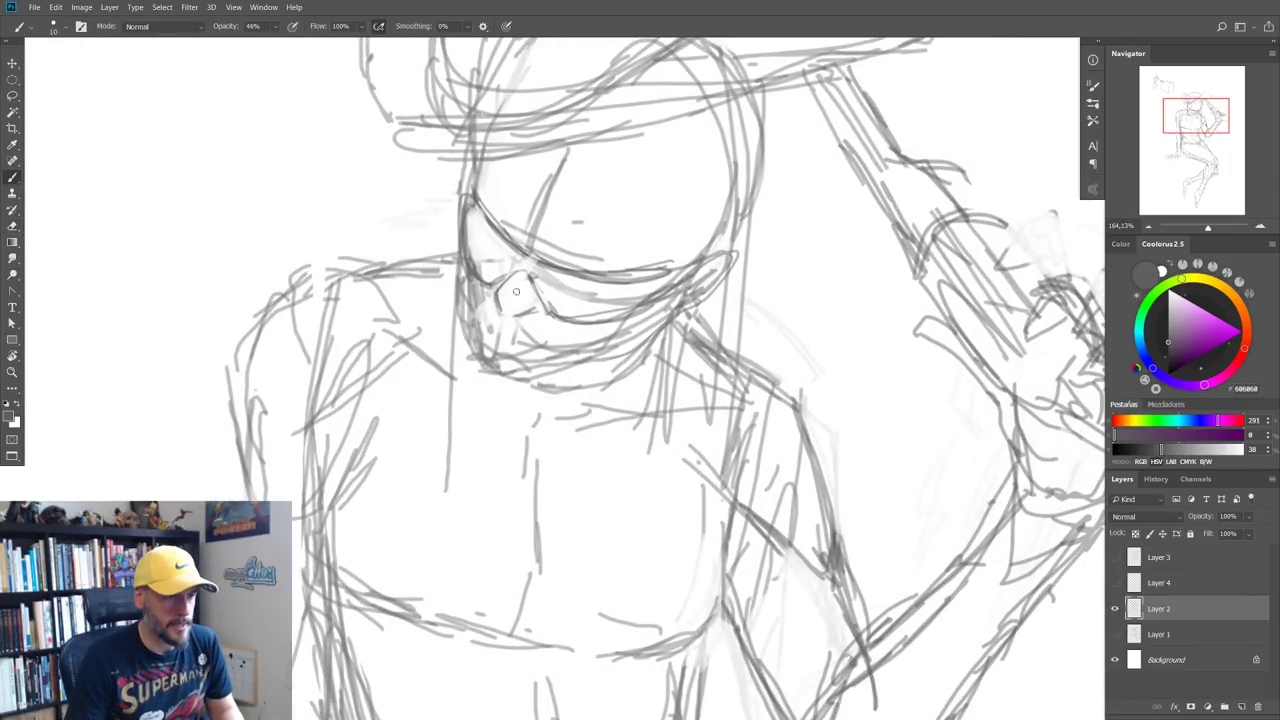
pyautogui.rightClick(617, 259)
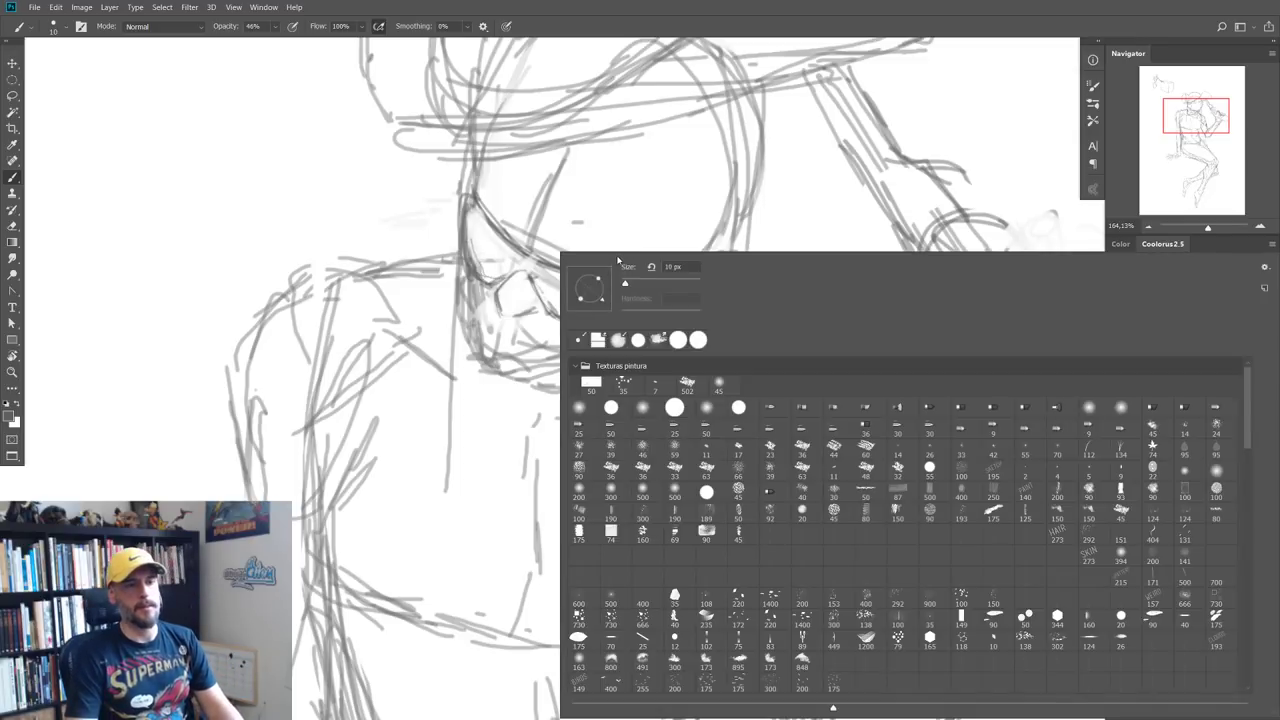
pyautogui.press('Escape')
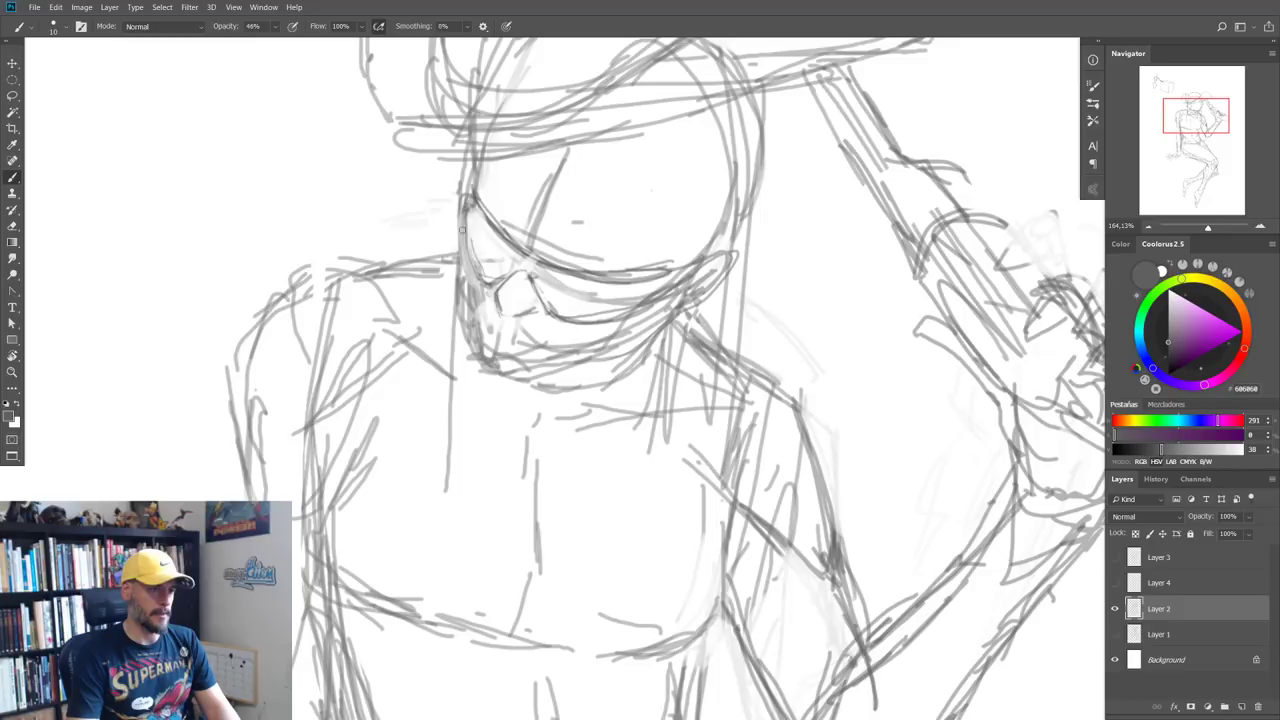
pyautogui.moveTo(462, 229); pyautogui.dragTo(478, 278)
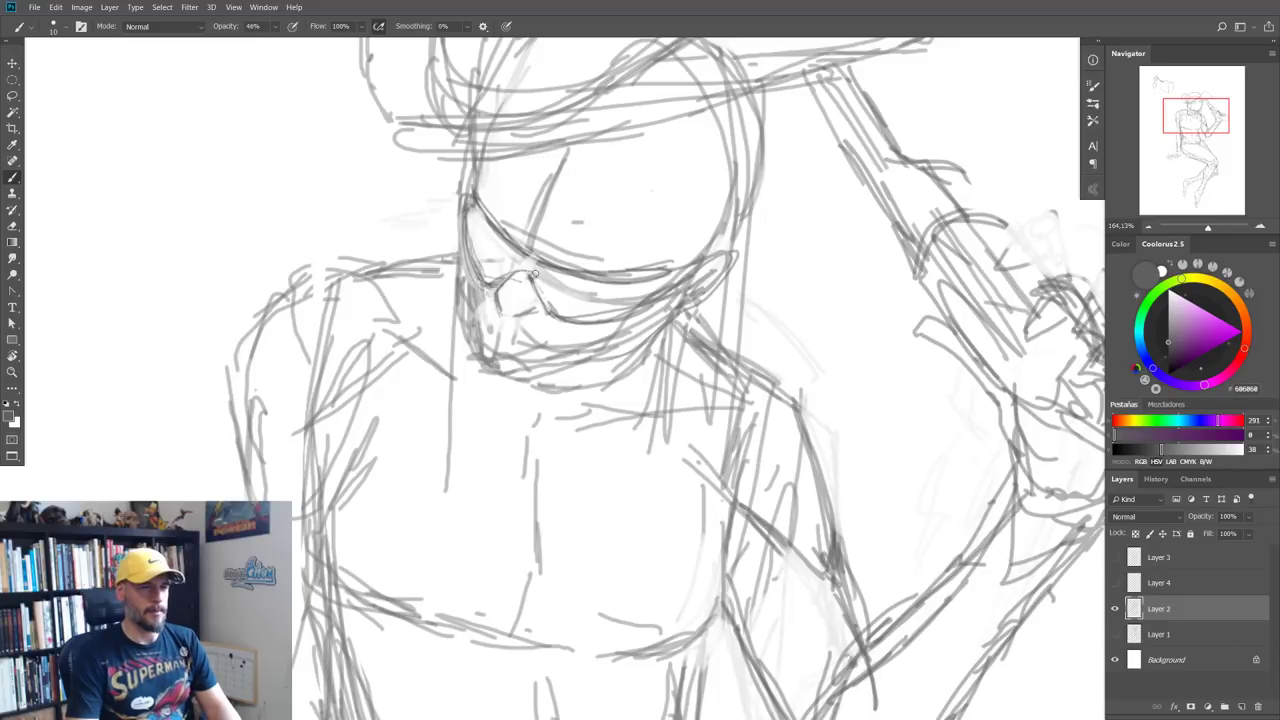
# Step: Erase the rough strokes along the left edge of the face
pyautogui.scroll(-3, 547, 366)
pyautogui.scroll(1, 524, 362)
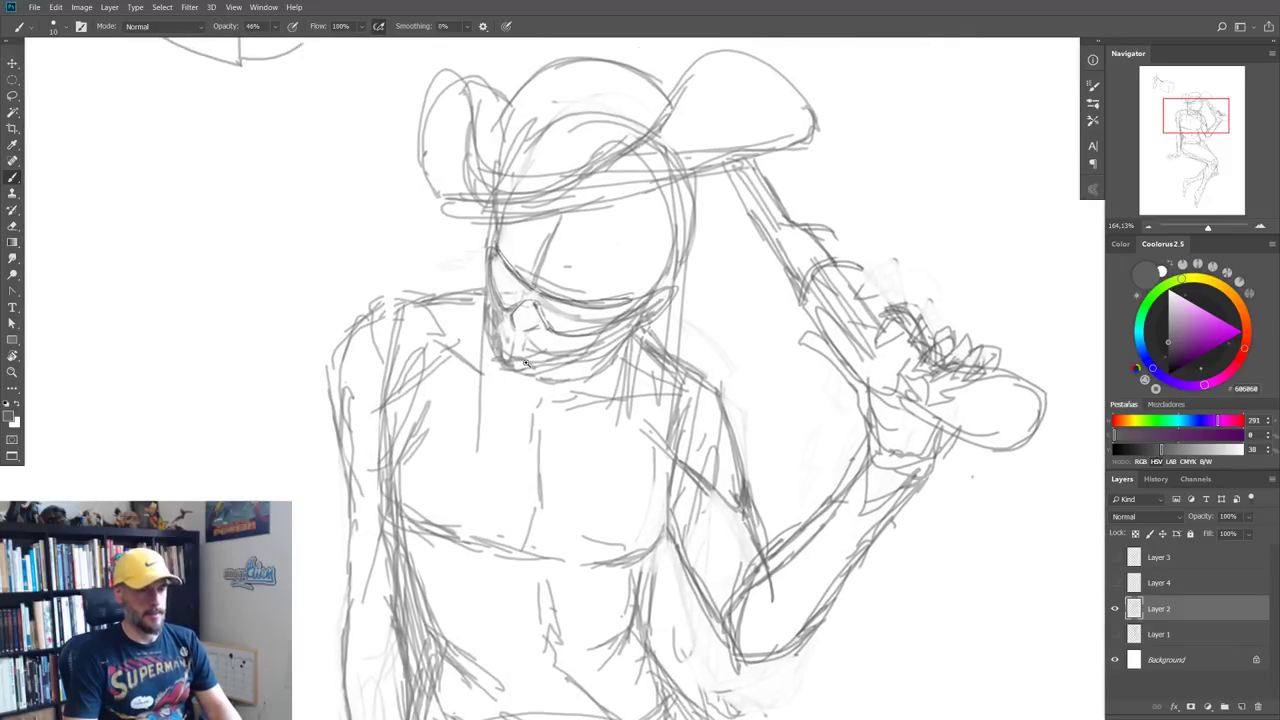
pyautogui.scroll(-3, 524, 363)
pyautogui.scroll(-2, 524, 363)
pyautogui.scroll(1, 524, 363)
pyautogui.scroll(4, 524, 363)
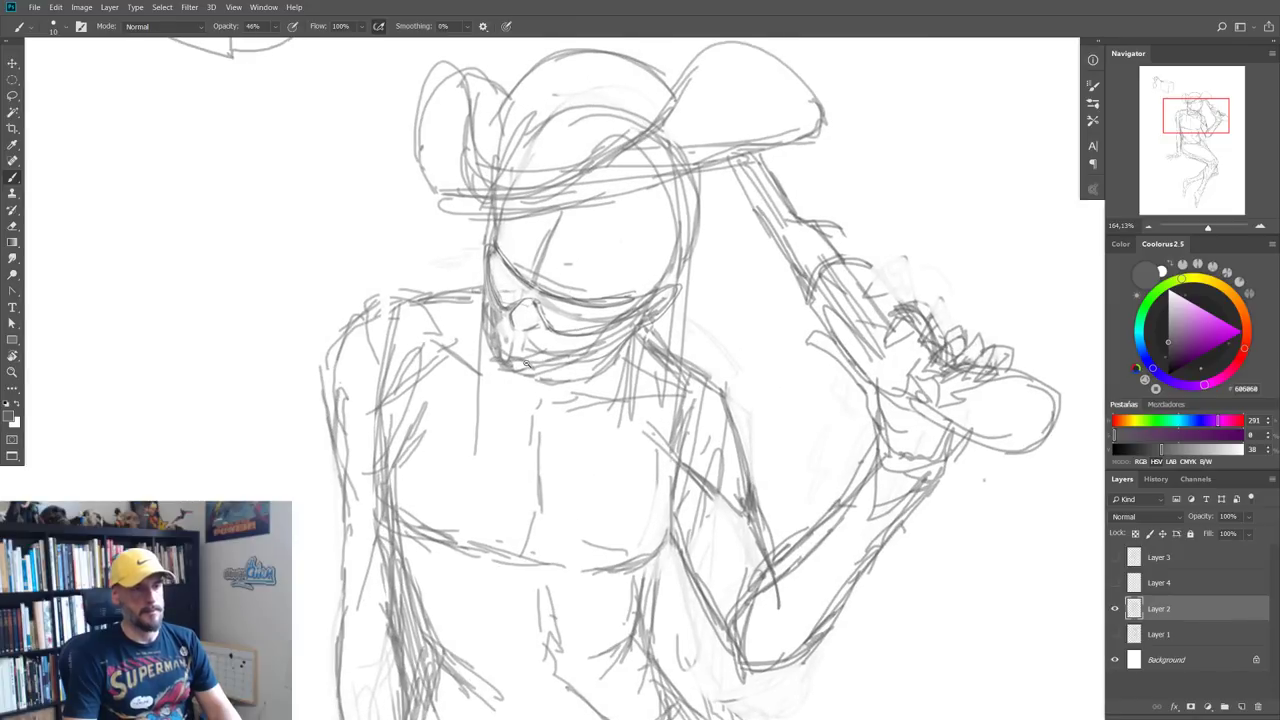
pyautogui.scroll(1, 525, 363)
pyautogui.press('e')
pyautogui.moveTo(486, 238)
pyautogui.mouseDown()
pyautogui.moveTo(496, 305)
pyautogui.moveTo(534, 282)
pyautogui.moveTo(630, 312)
pyautogui.moveTo(560, 322)
pyautogui.moveTo(638, 290)
pyautogui.moveTo(585, 312)
pyautogui.moveTo(512, 300)
pyautogui.moveTo(505, 249)
pyautogui.mouseUp()
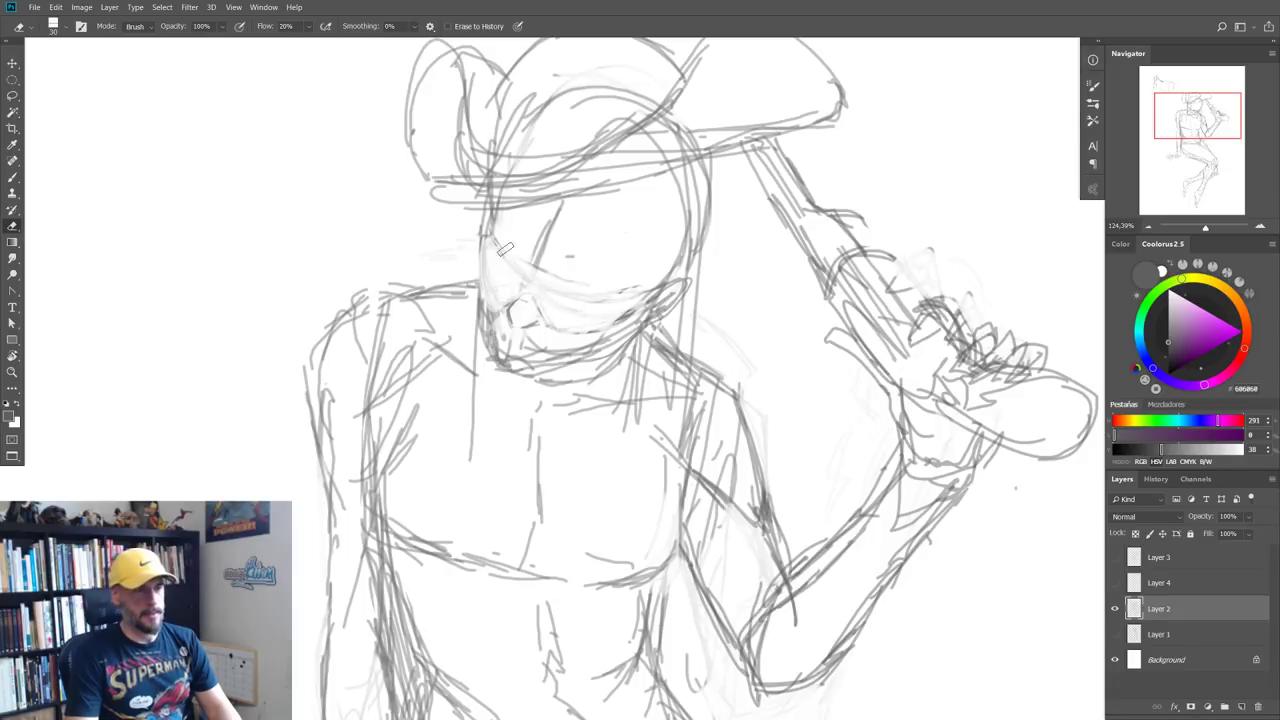
# Step: Sketch the jaw and mouth line and a size-20 sunglasses band, lightening stray strokes
pyautogui.press('b')
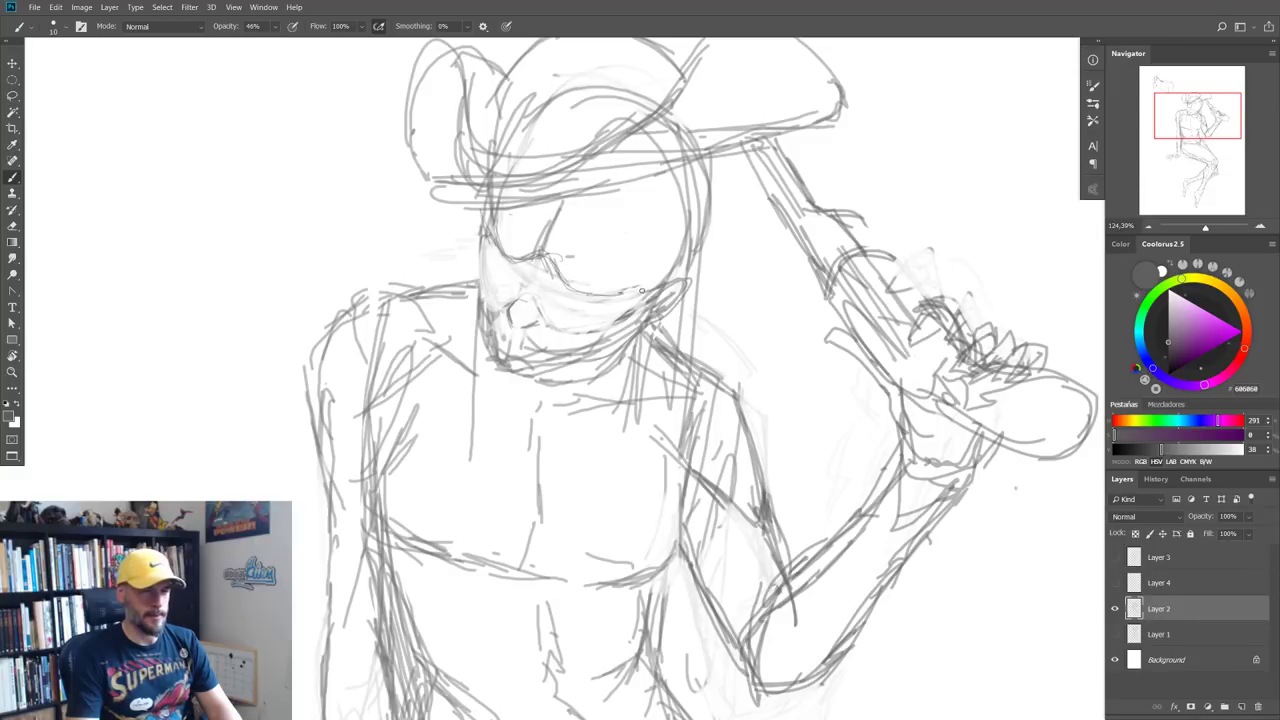
pyautogui.moveTo(642, 290); pyautogui.dragTo(575, 289)
pyautogui.moveTo(581, 236)
pyautogui.mouseDown()
pyautogui.moveTo(530, 210)
pyautogui.moveTo(645, 262)
pyautogui.moveTo(536, 211)
pyautogui.mouseUp()
pyautogui.press(']')
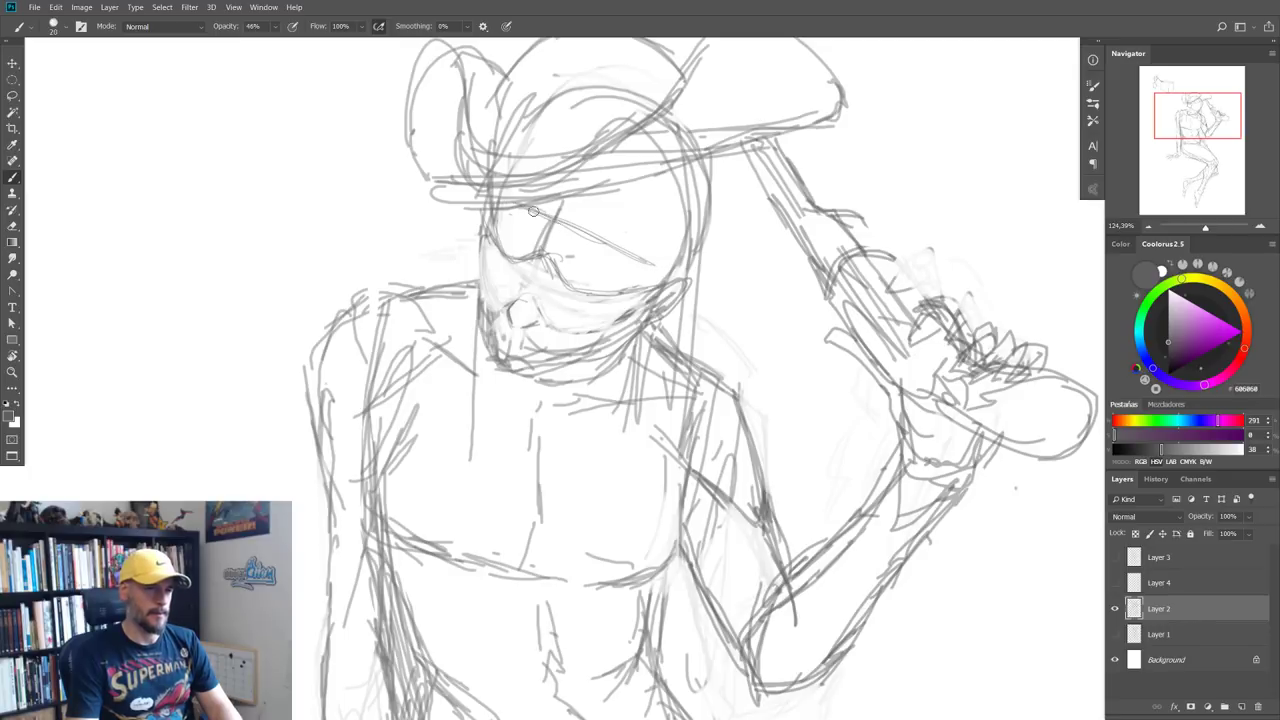
pyautogui.moveTo(525, 207)
pyautogui.mouseDown()
pyautogui.moveTo(661, 268)
pyautogui.moveTo(592, 296)
pyautogui.moveTo(556, 264)
pyautogui.moveTo(508, 255)
pyautogui.moveTo(486, 222)
pyautogui.moveTo(500, 254)
pyautogui.moveTo(647, 289)
pyautogui.moveTo(525, 205)
pyautogui.moveTo(641, 263)
pyautogui.mouseUp()
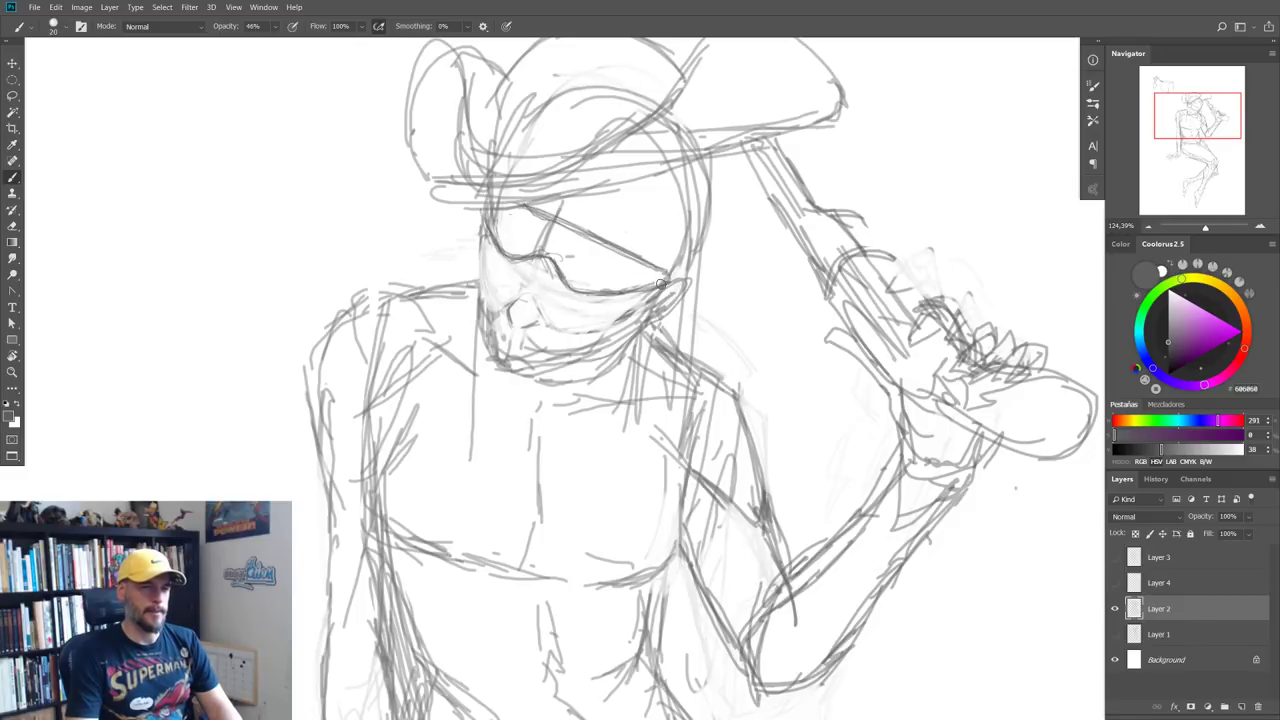
pyautogui.press('e')
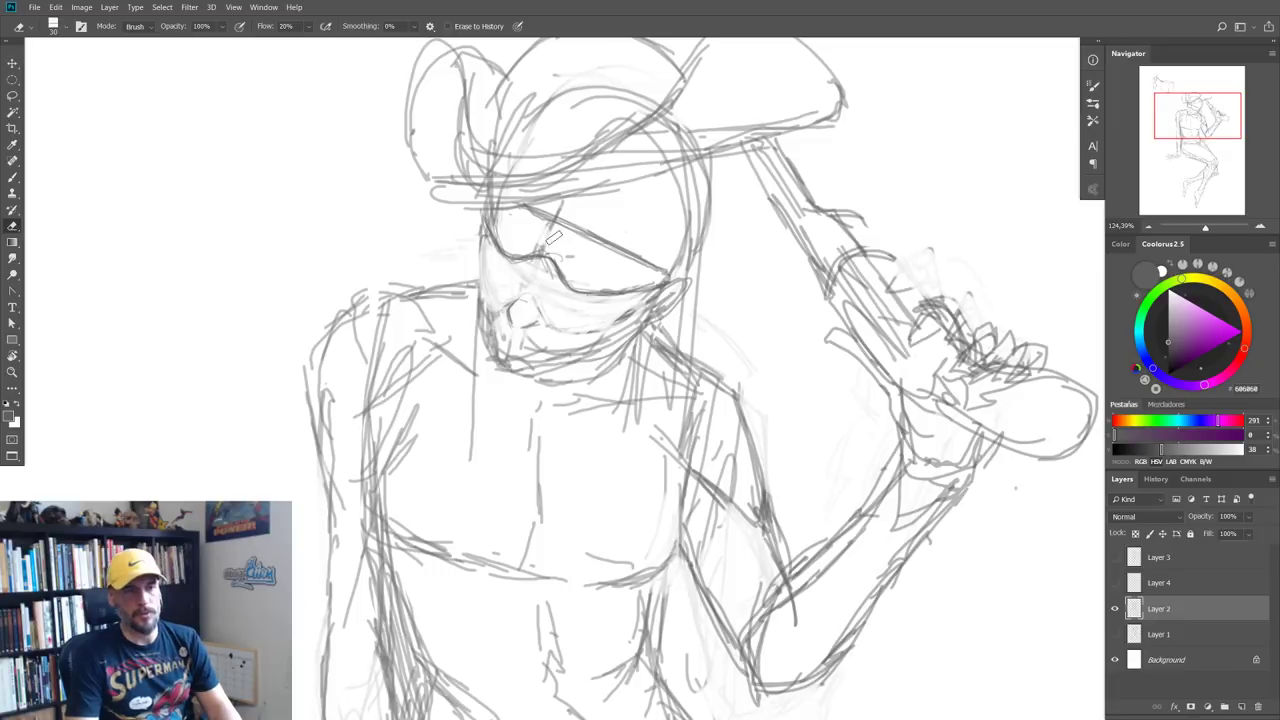
pyautogui.moveTo(518, 248); pyautogui.dragTo(552, 244)
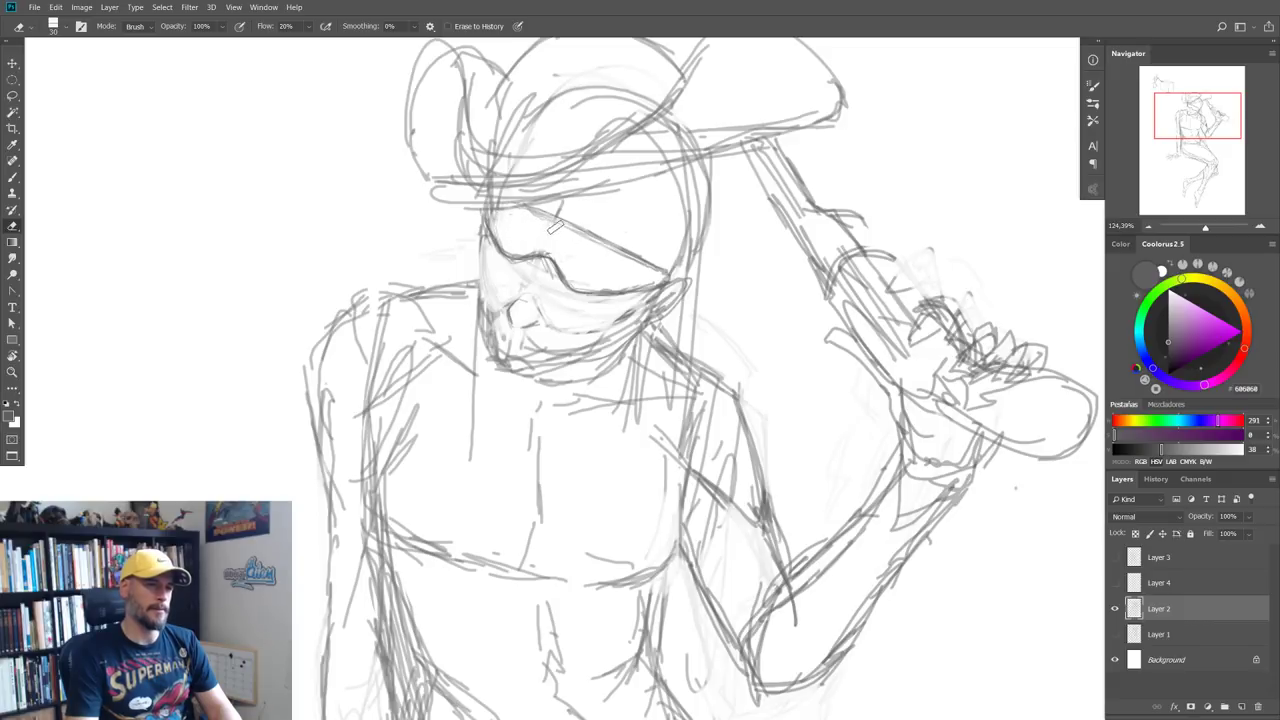
# Step: Darken the sunglasses' top line and define the cheek, left face edge, chin and jawline
pyautogui.press('b')
pyautogui.moveTo(528, 208); pyautogui.dragTo(668, 271)
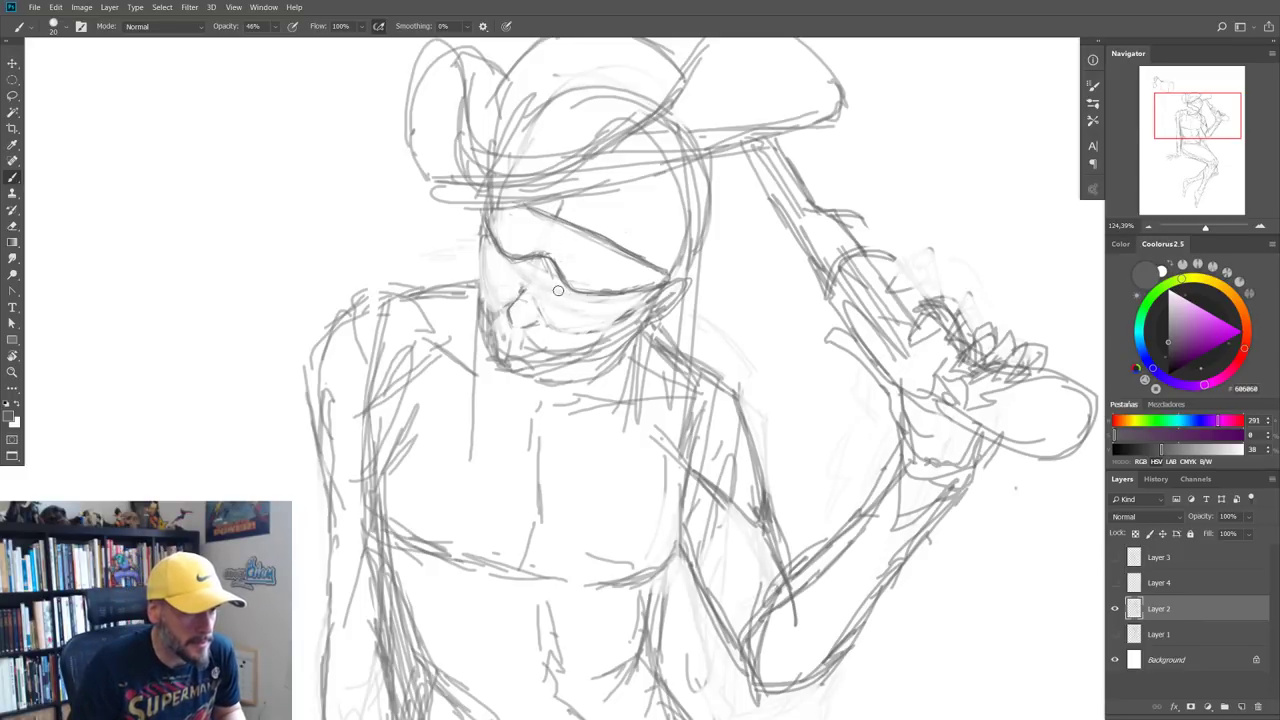
pyautogui.moveTo(557, 295); pyautogui.dragTo(592, 308)
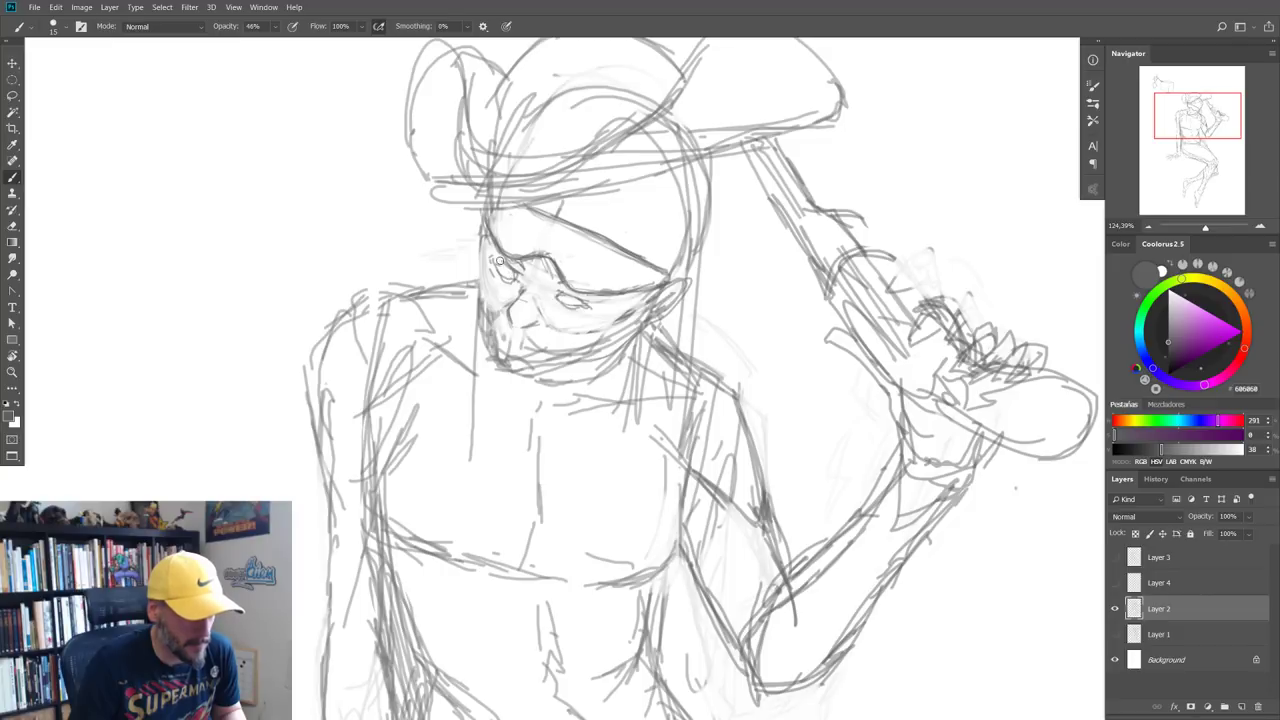
pyautogui.moveTo(483, 254); pyautogui.dragTo(481, 312)
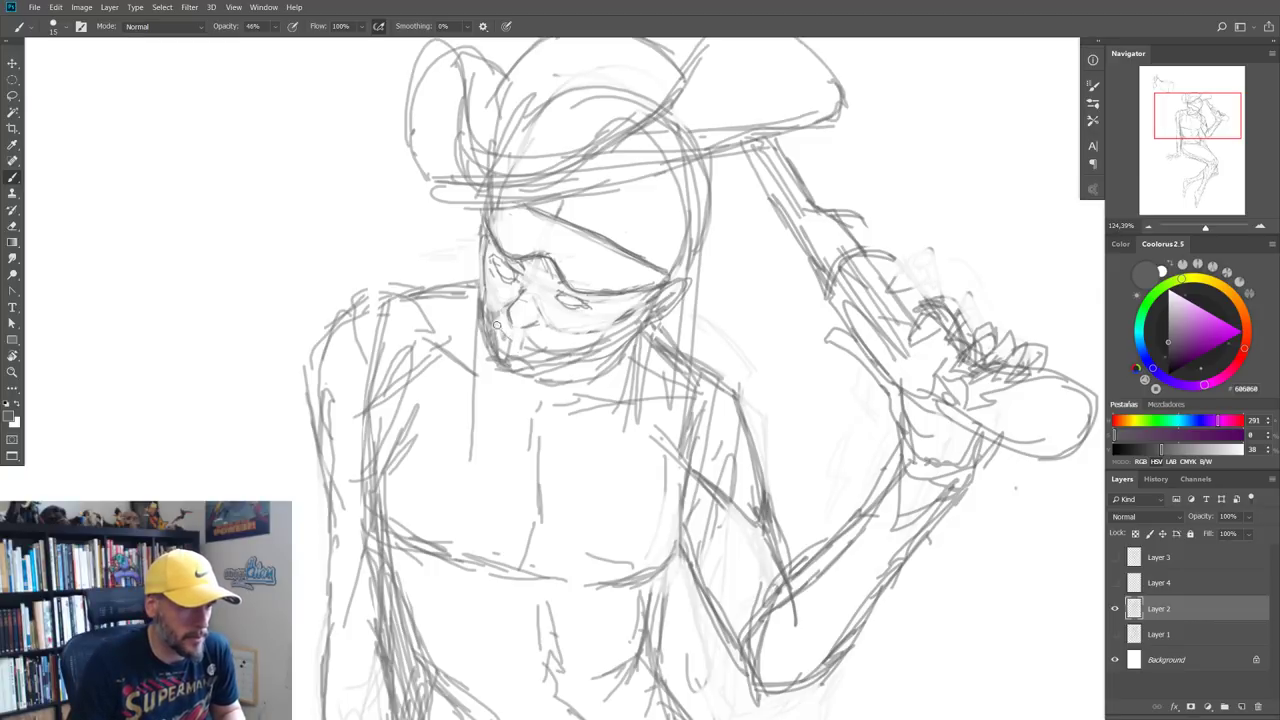
pyautogui.moveTo(500, 326); pyautogui.dragTo(526, 346)
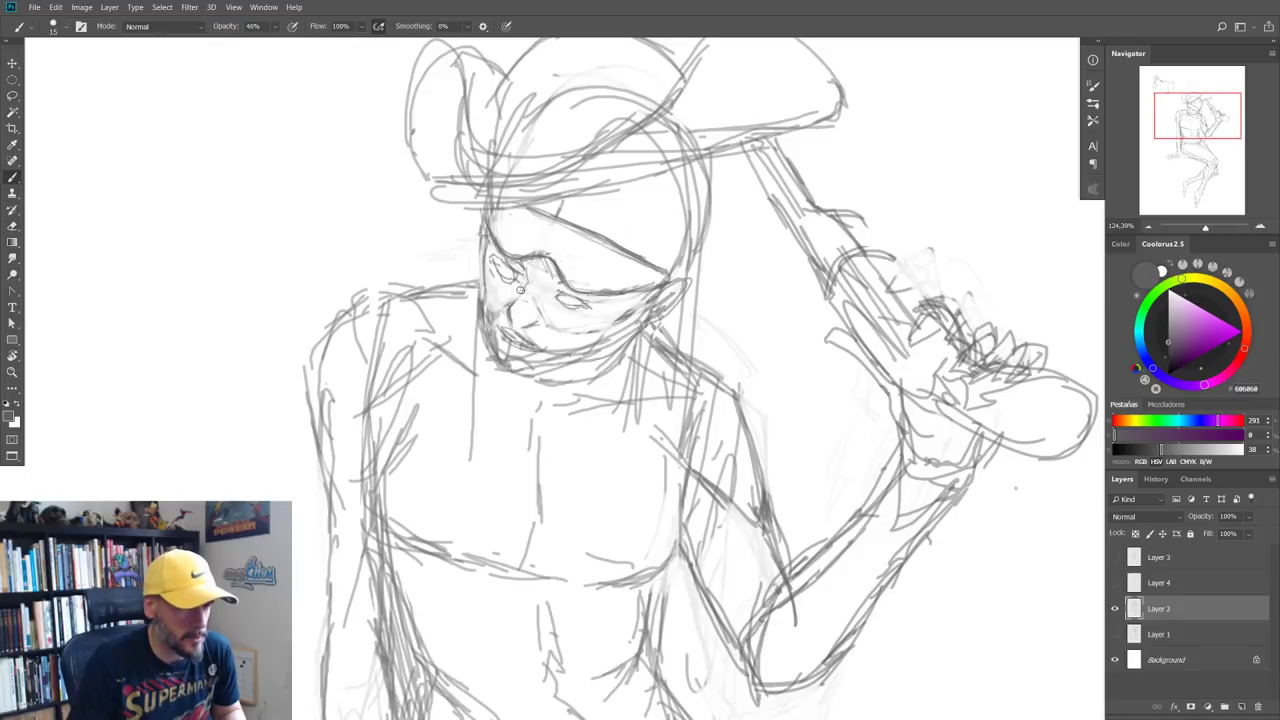
pyautogui.press('e')
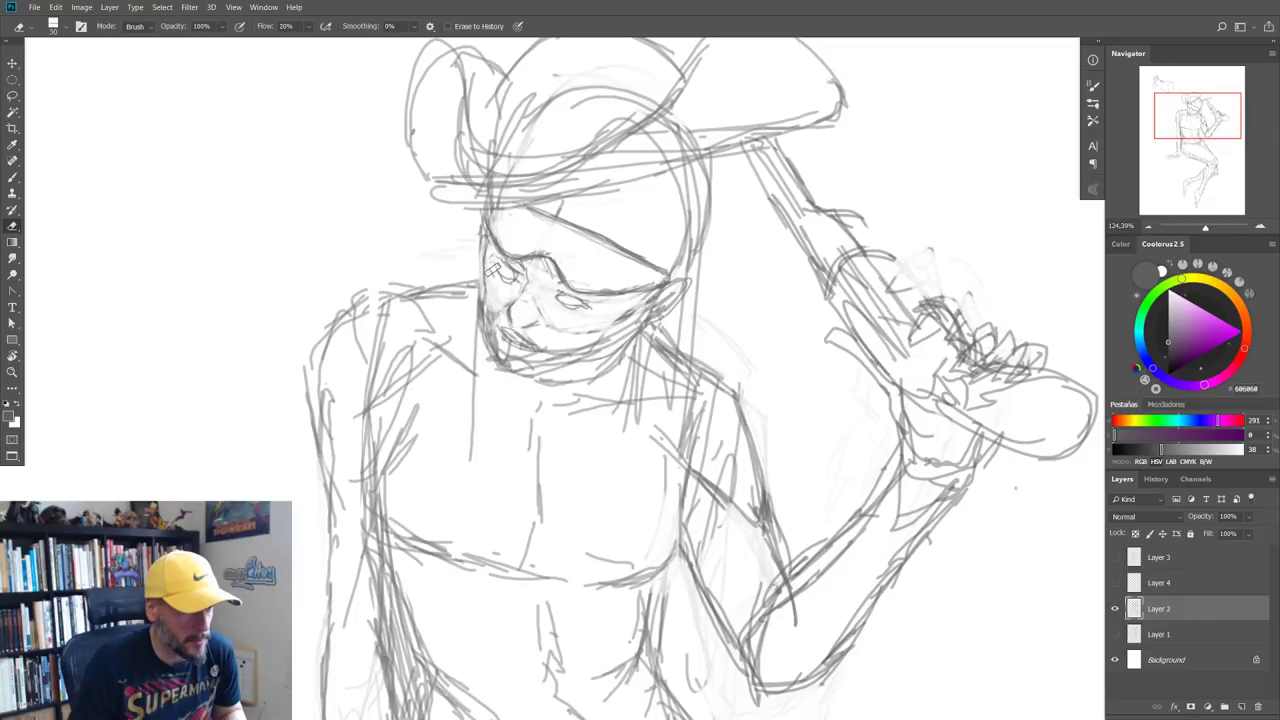
pyautogui.press('b')
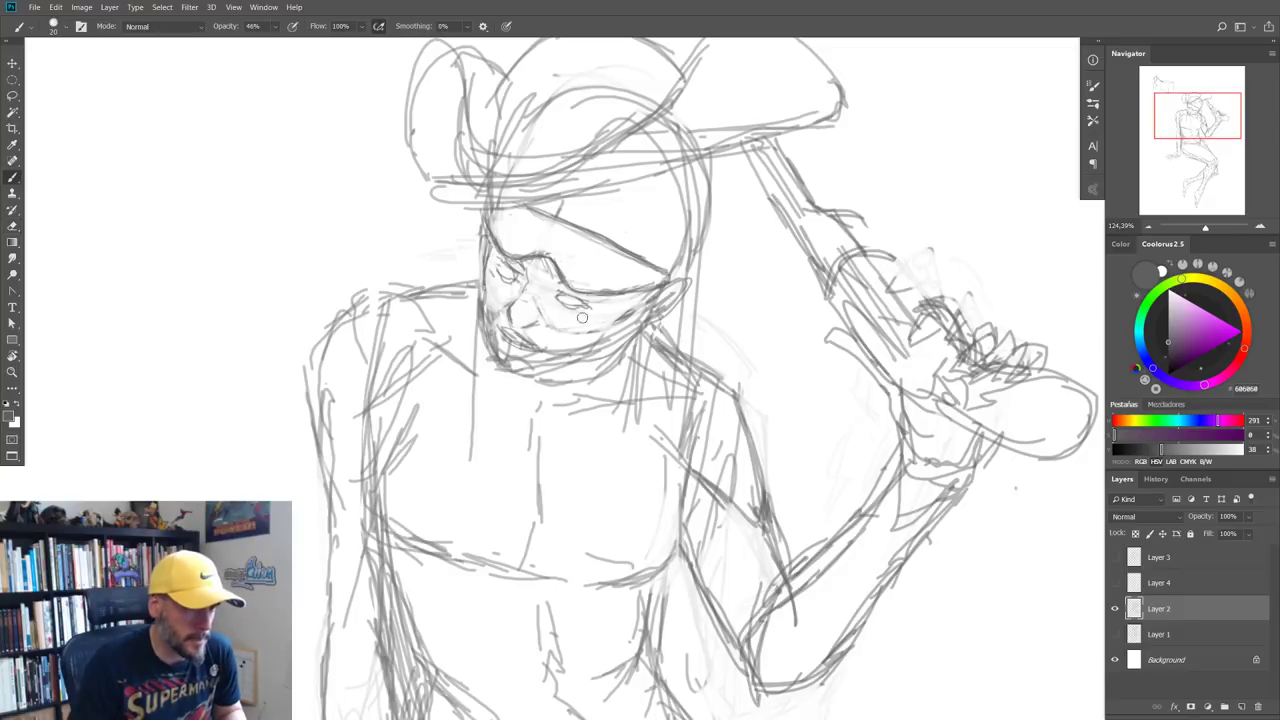
pyautogui.moveTo(636, 327)
pyautogui.mouseDown()
pyautogui.moveTo(590, 365)
pyautogui.moveTo(512, 380)
pyautogui.moveTo(610, 352)
pyautogui.mouseUp()
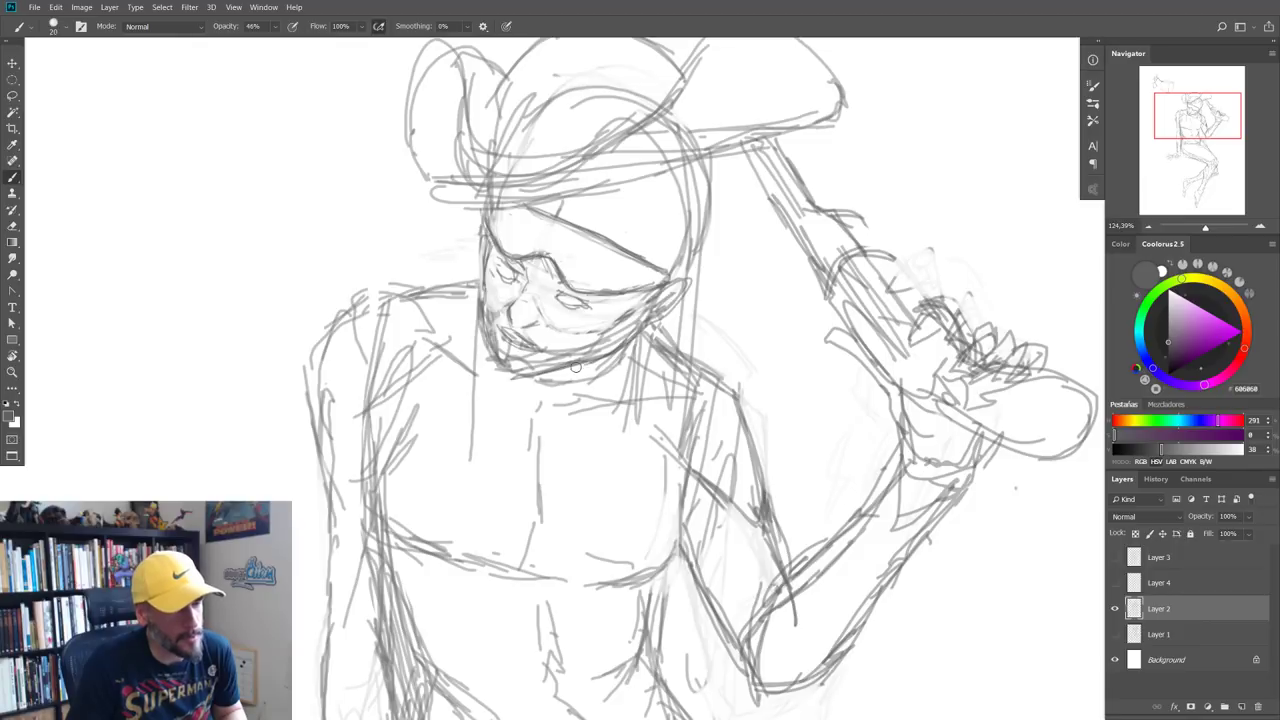
pyautogui.moveTo(488, 352); pyautogui.dragTo(484, 314)
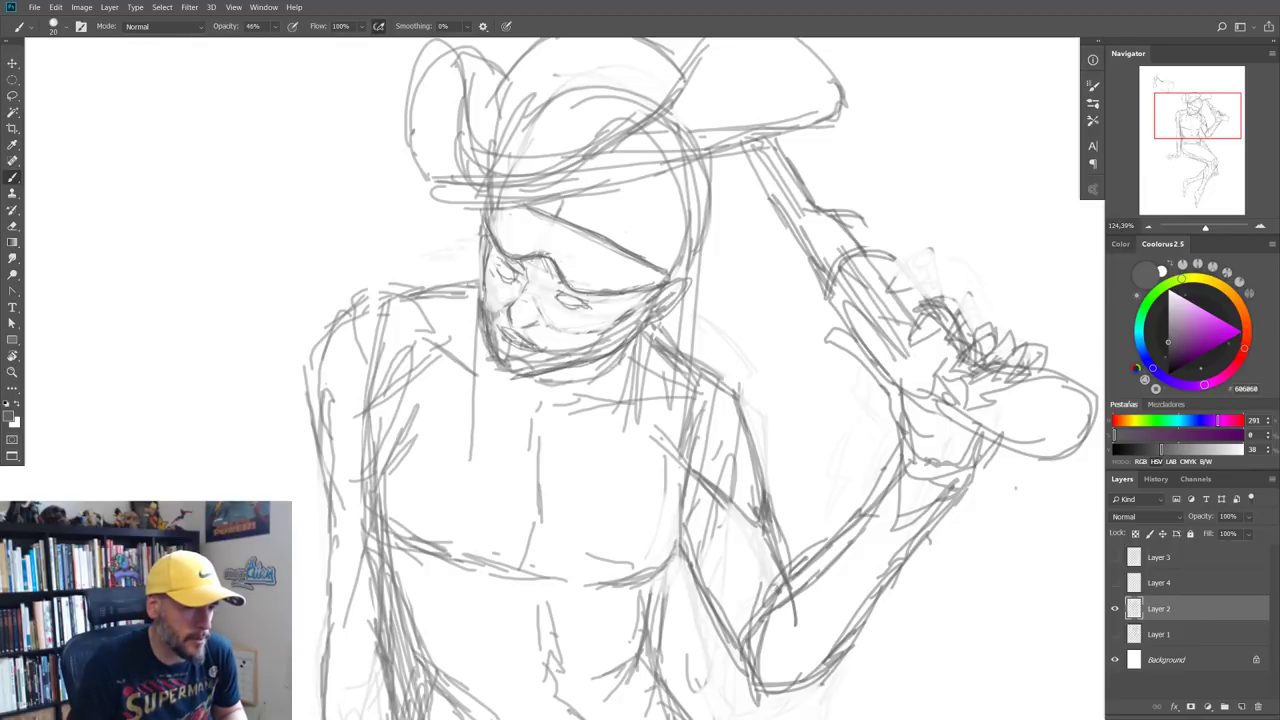
# Step: Lasso the eye area of the face and nudge it slightly with the Move tool
pyautogui.scroll(-5, 499, 365)
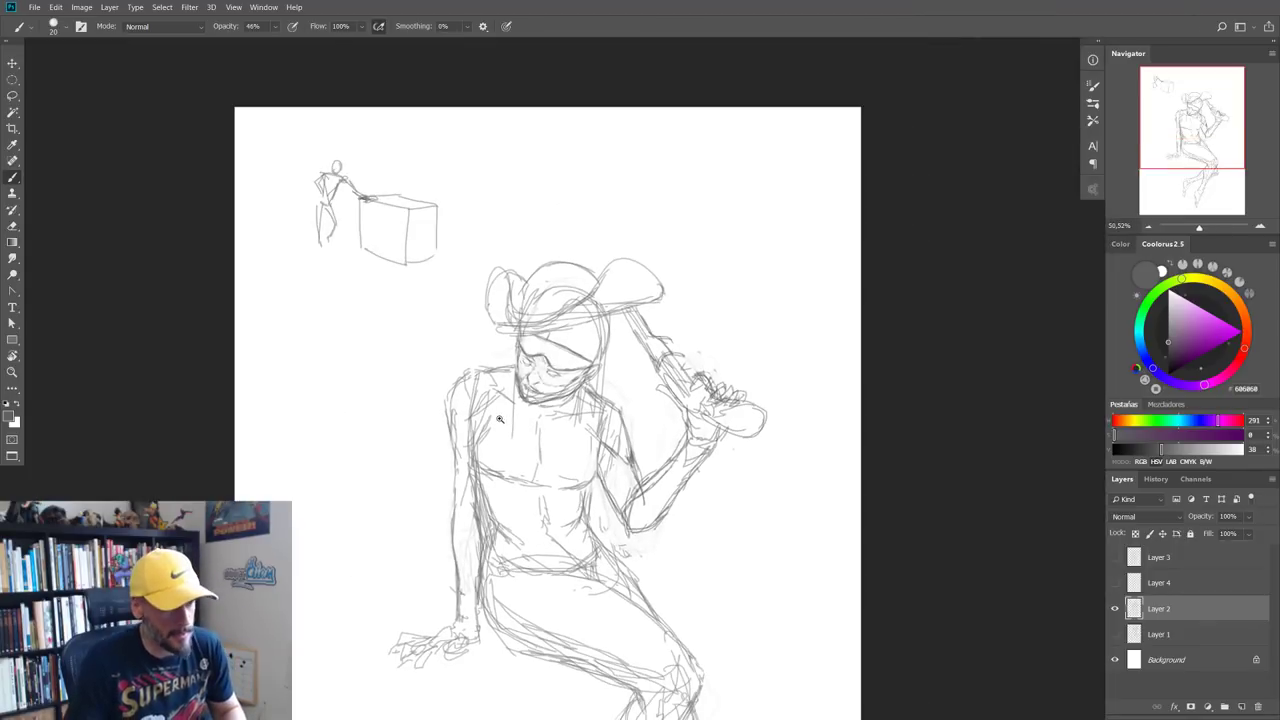
pyautogui.scroll(3, 528, 290)
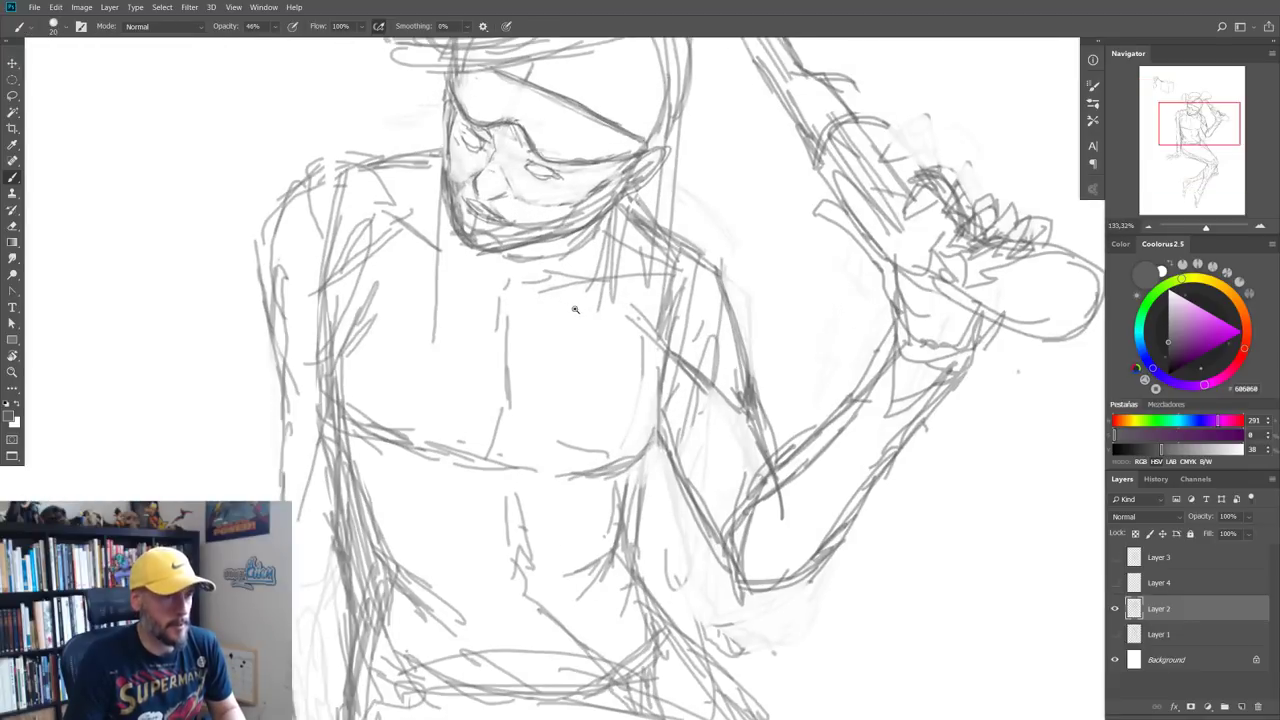
pyautogui.scroll(2, 528, 290)
pyautogui.press('l')
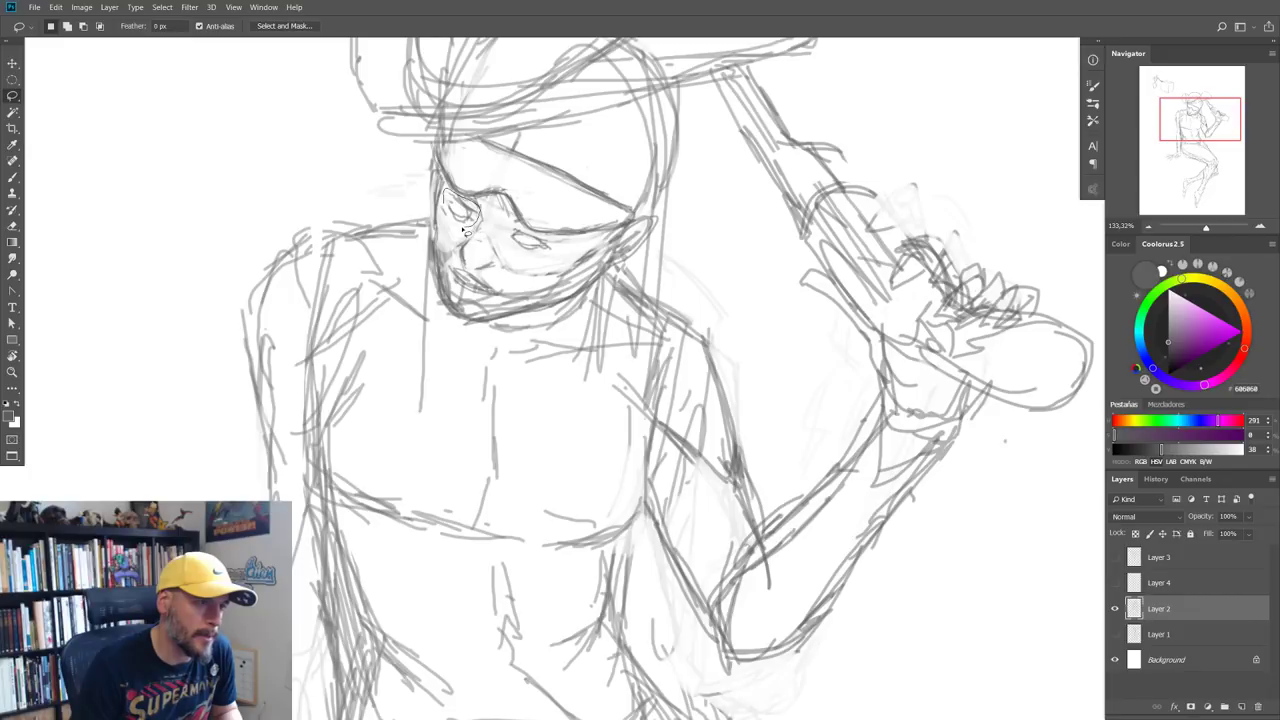
pyautogui.moveTo(463, 231)
pyautogui.mouseDown()
pyautogui.moveTo(440, 220)
pyautogui.moveTo(463, 214)
pyautogui.mouseUp()
pyautogui.press('v')
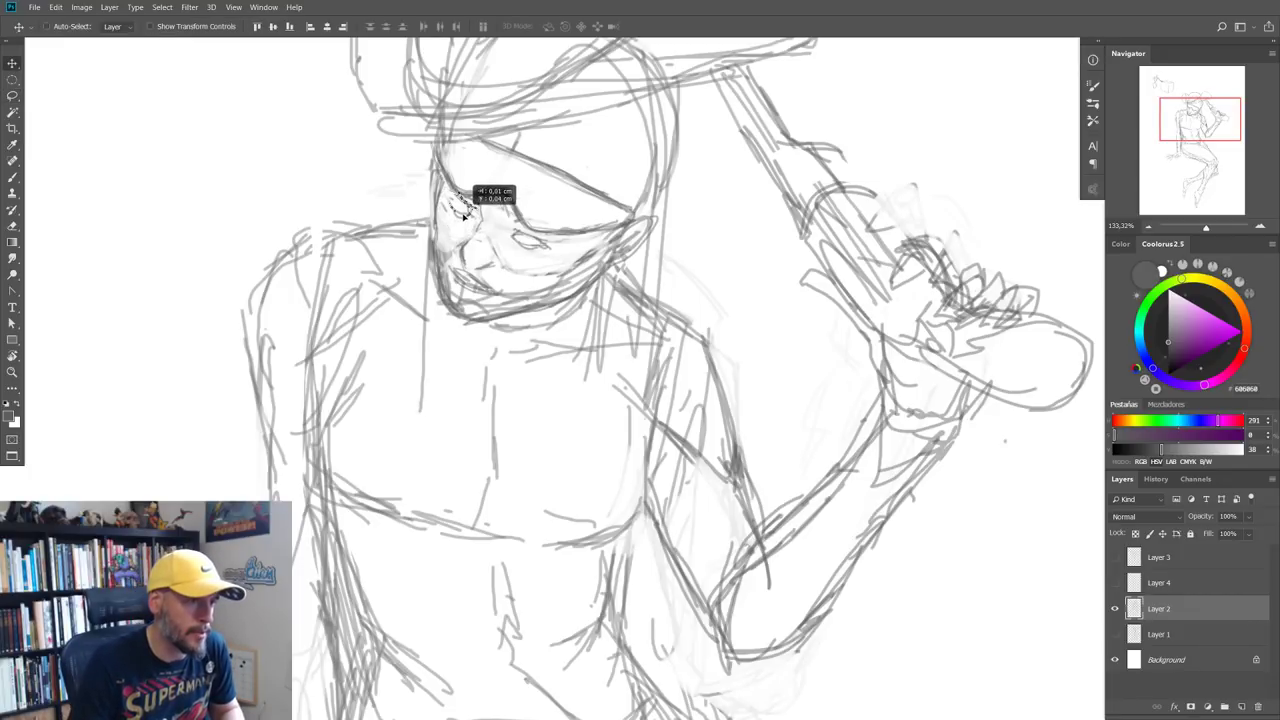
pyautogui.press('l')
# Step: Sketch faint 46%-opacity strokes around the hand gripping the bat
pyautogui.scroll(-5, 445, 320)
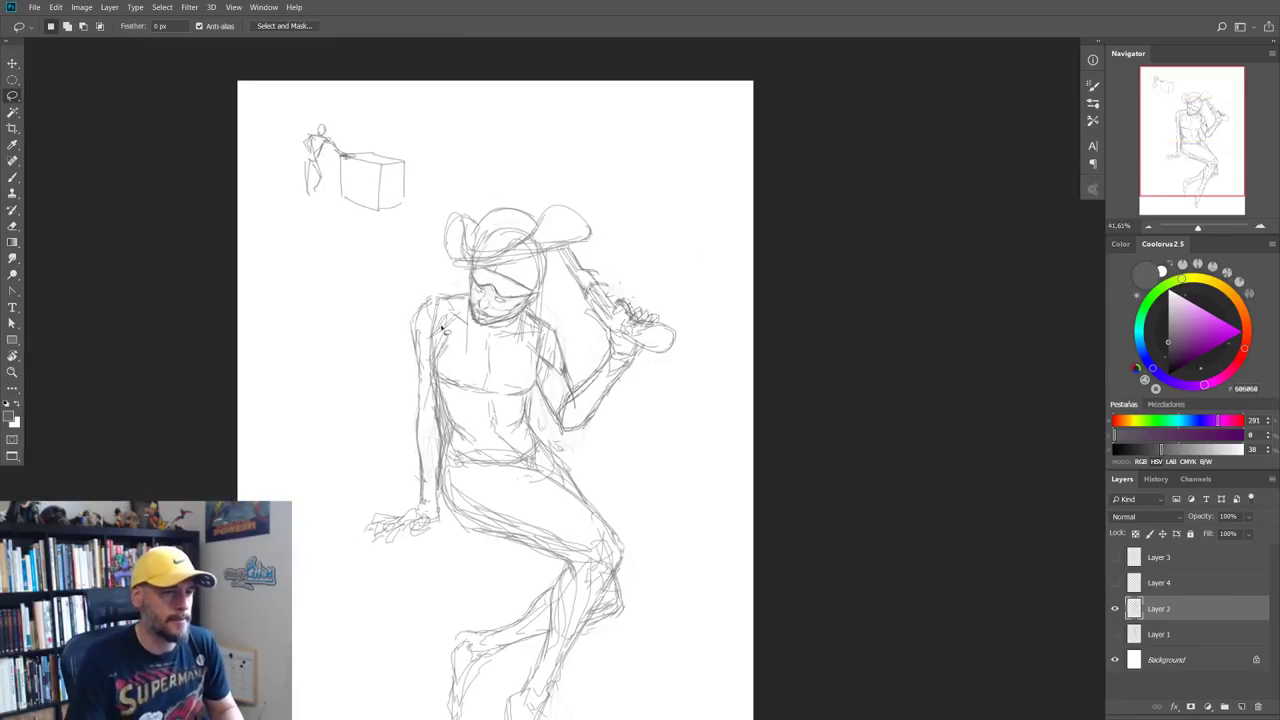
pyautogui.scroll(-1, 506, 390)
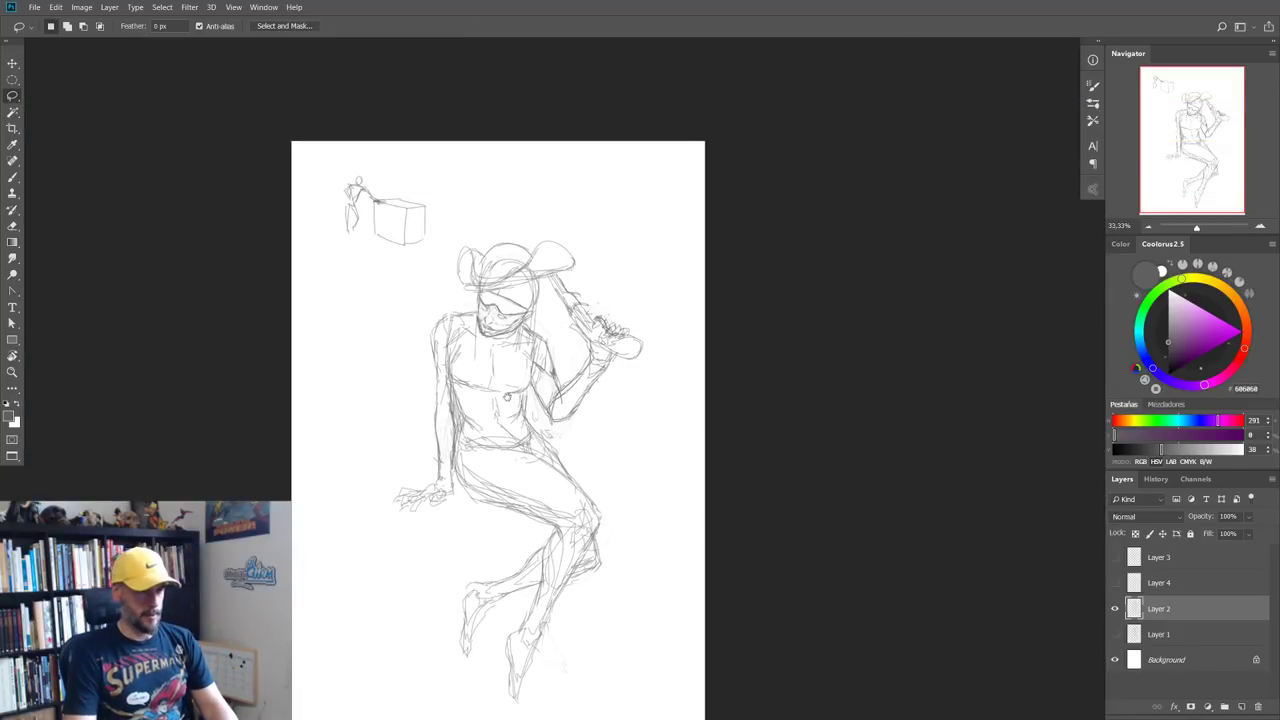
pyautogui.scroll(5, 513, 351)
pyautogui.press('b')
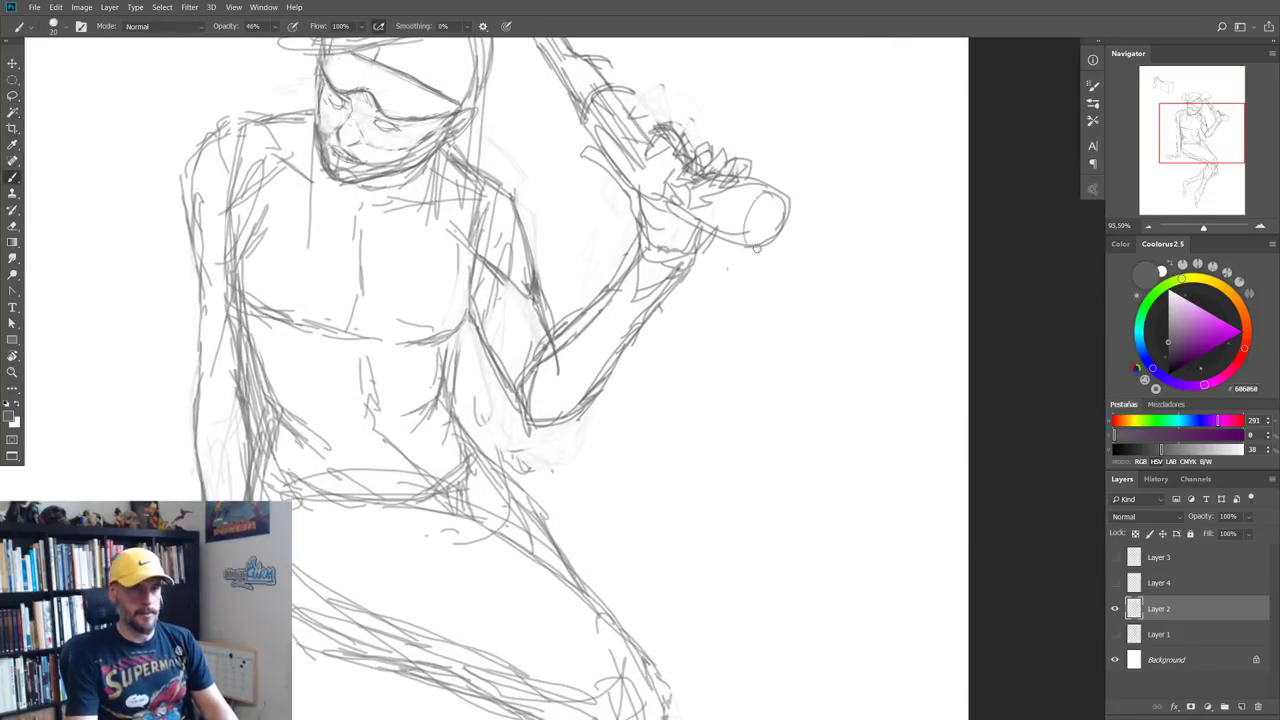
pyautogui.press('l')
pyautogui.scroll(-2, 603, 318)
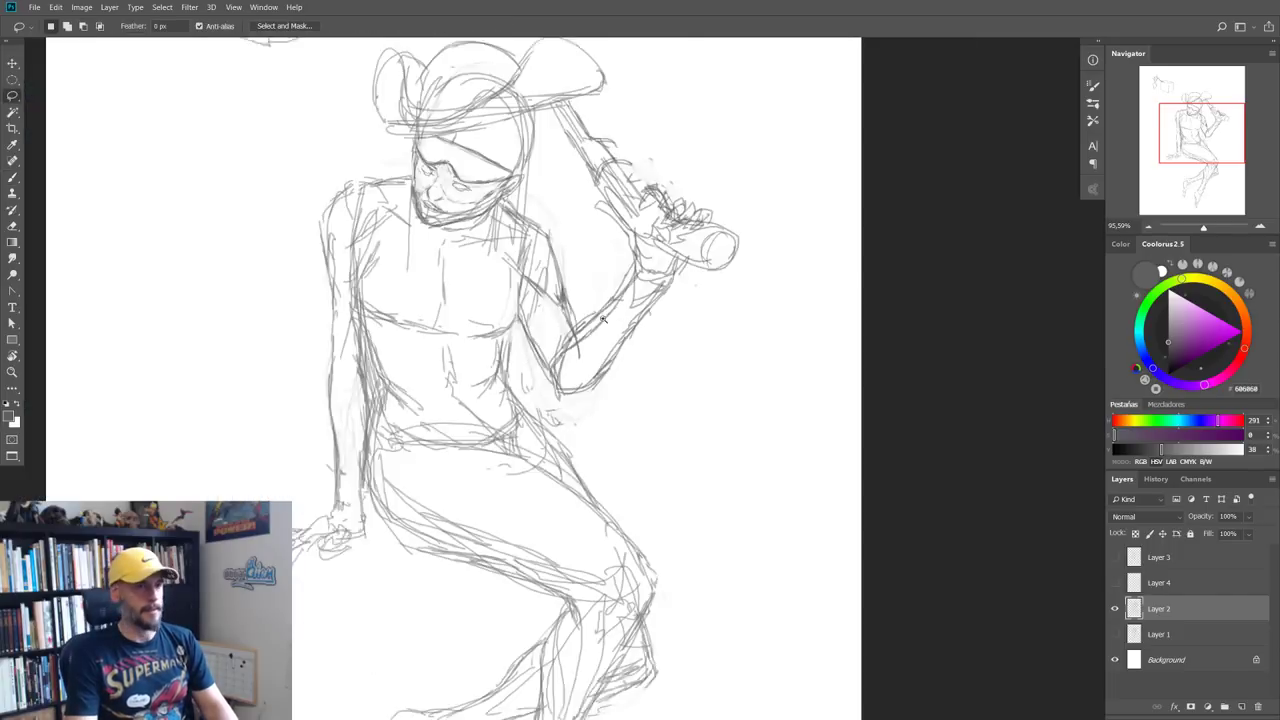
pyautogui.scroll(-1, 603, 318)
pyautogui.scroll(2, 590, 290)
pyautogui.press('b')
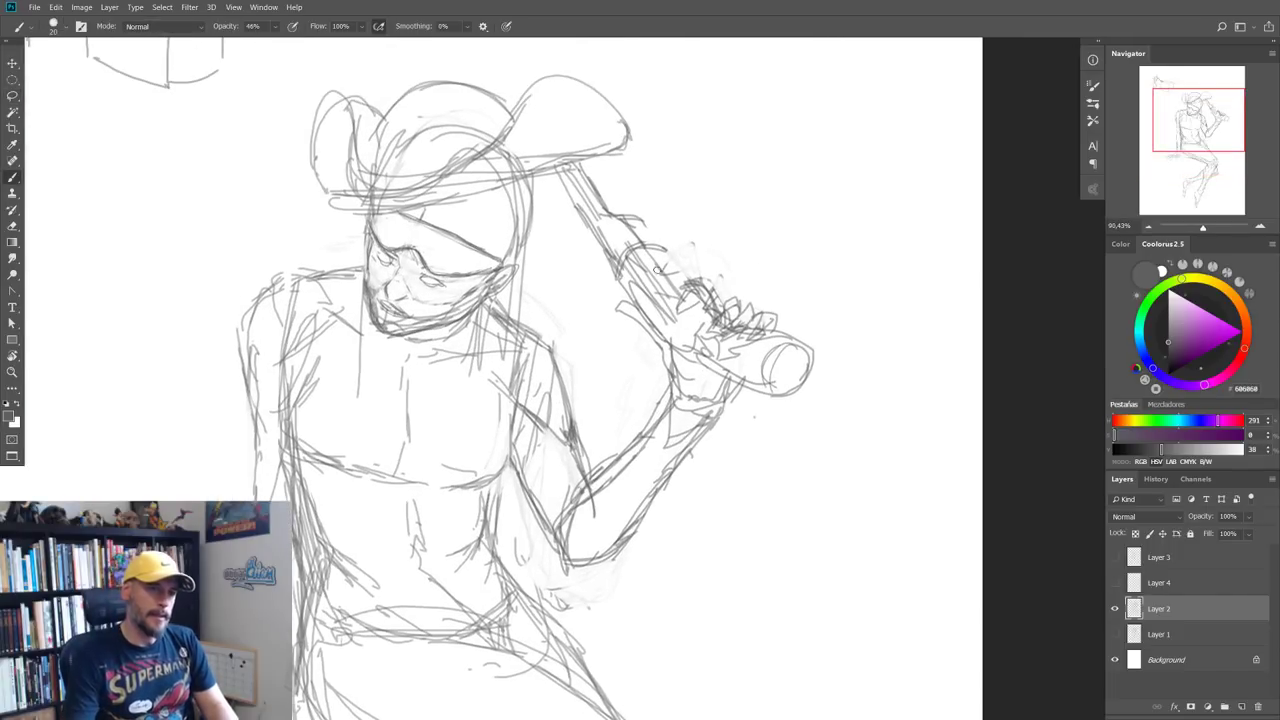
pyautogui.press('e')
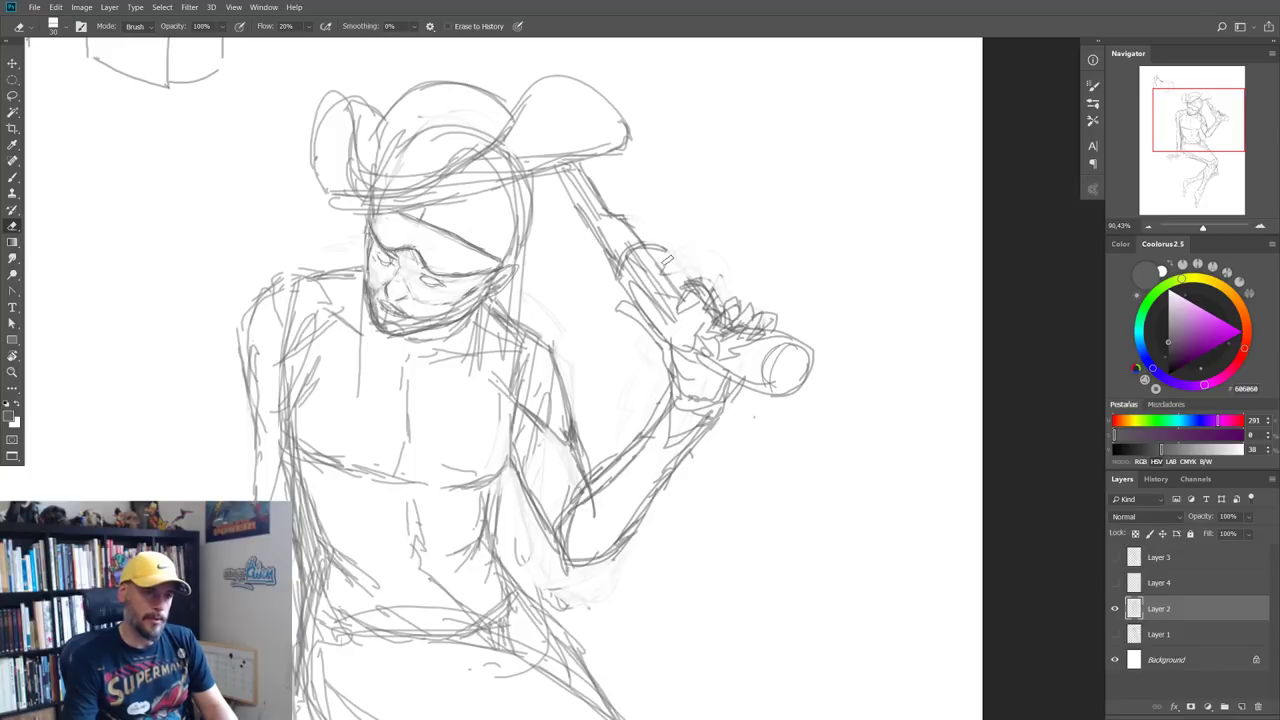
pyautogui.press('b')
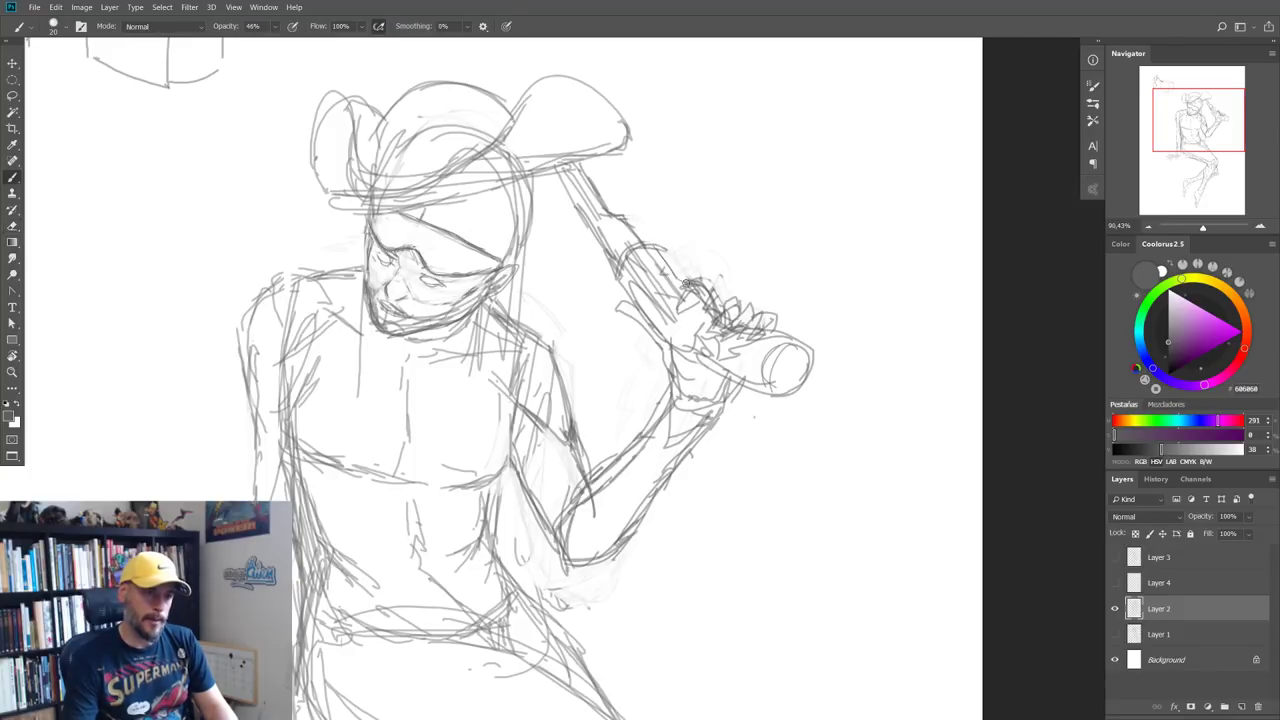
pyautogui.press('e')
pyautogui.press('b')
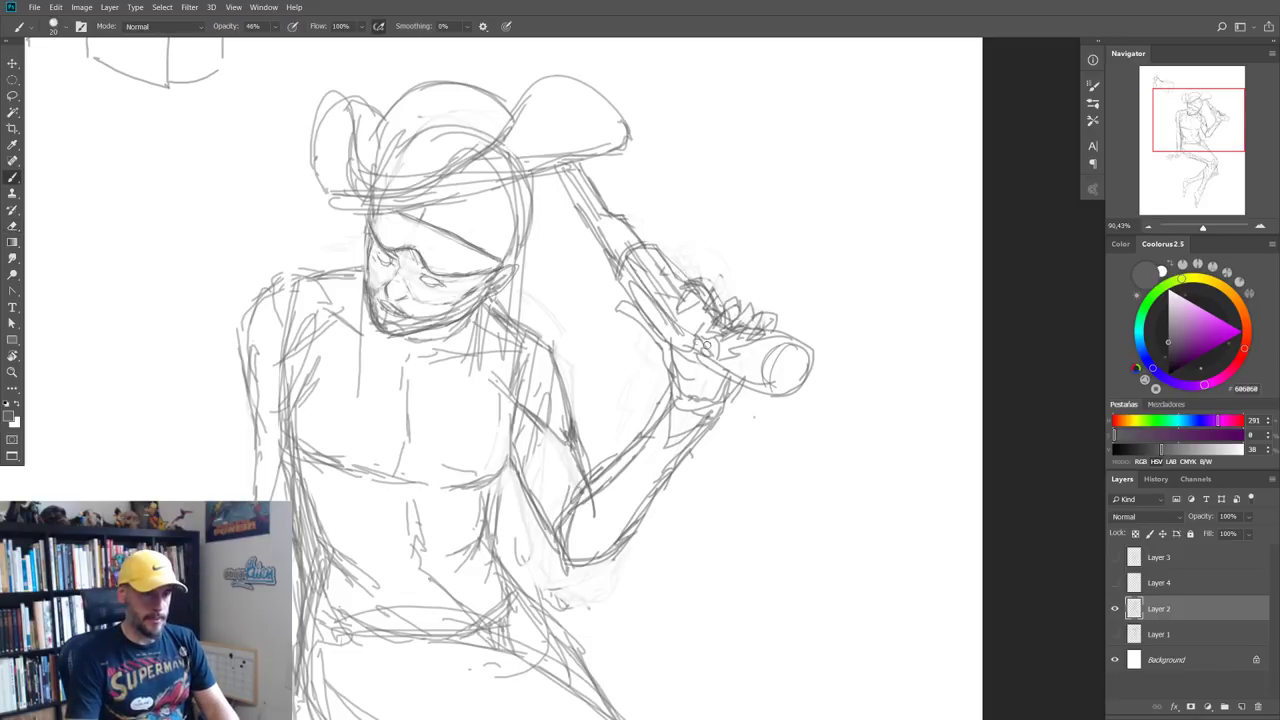
pyautogui.moveTo(668, 347); pyautogui.dragTo(677, 352)
pyautogui.scroll(-5, 595, 365)
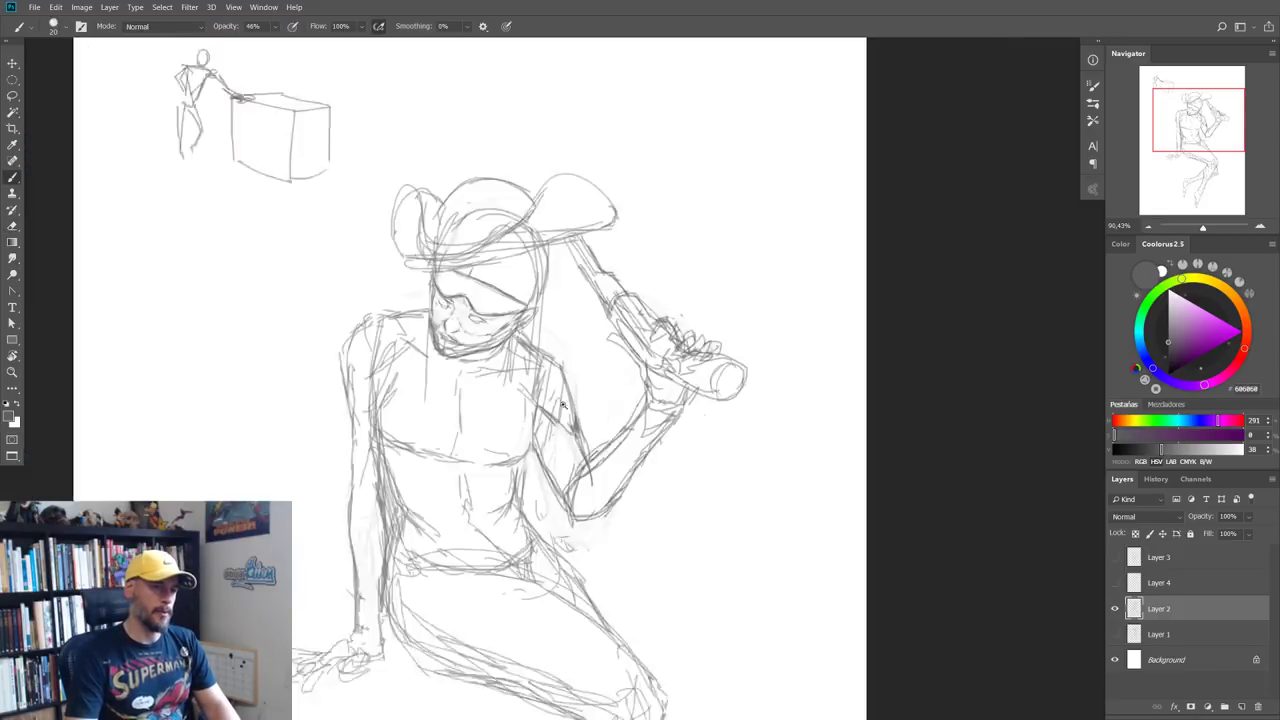
pyautogui.moveTo(480, 300); pyautogui.dragTo(494, 495)
pyautogui.scroll(1, 494, 495)
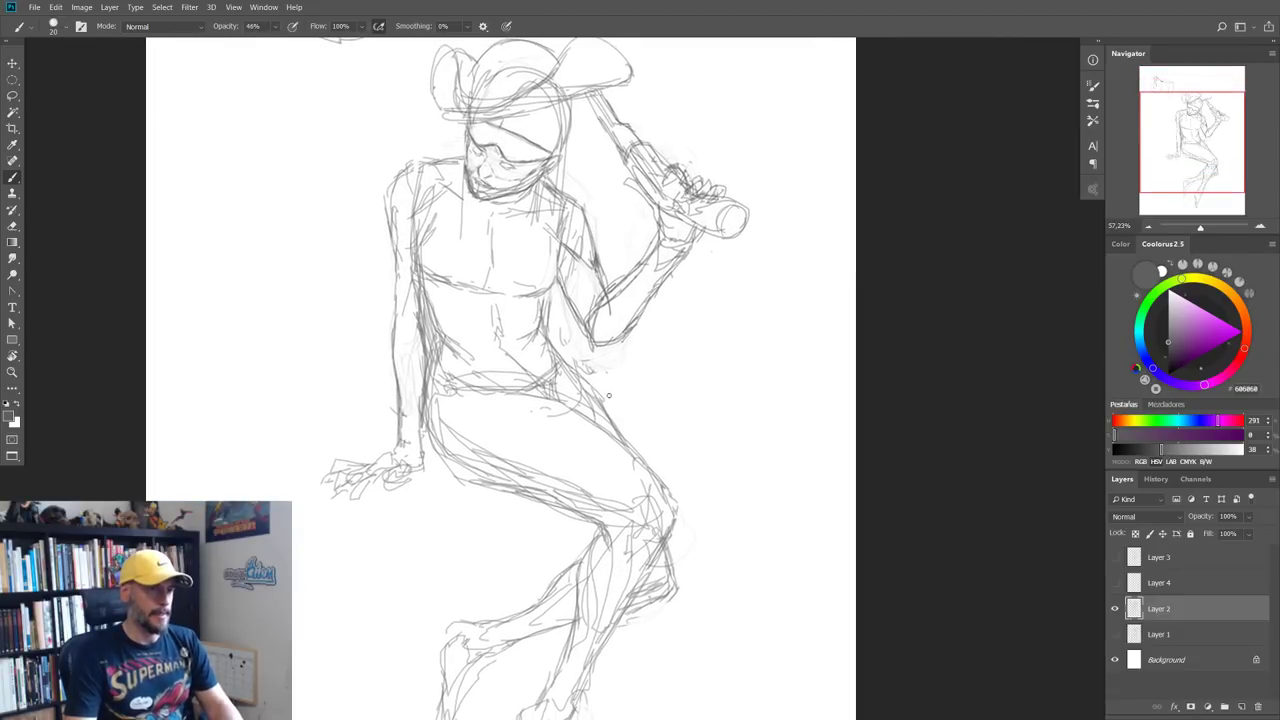
pyautogui.scroll(1, 520, 348)
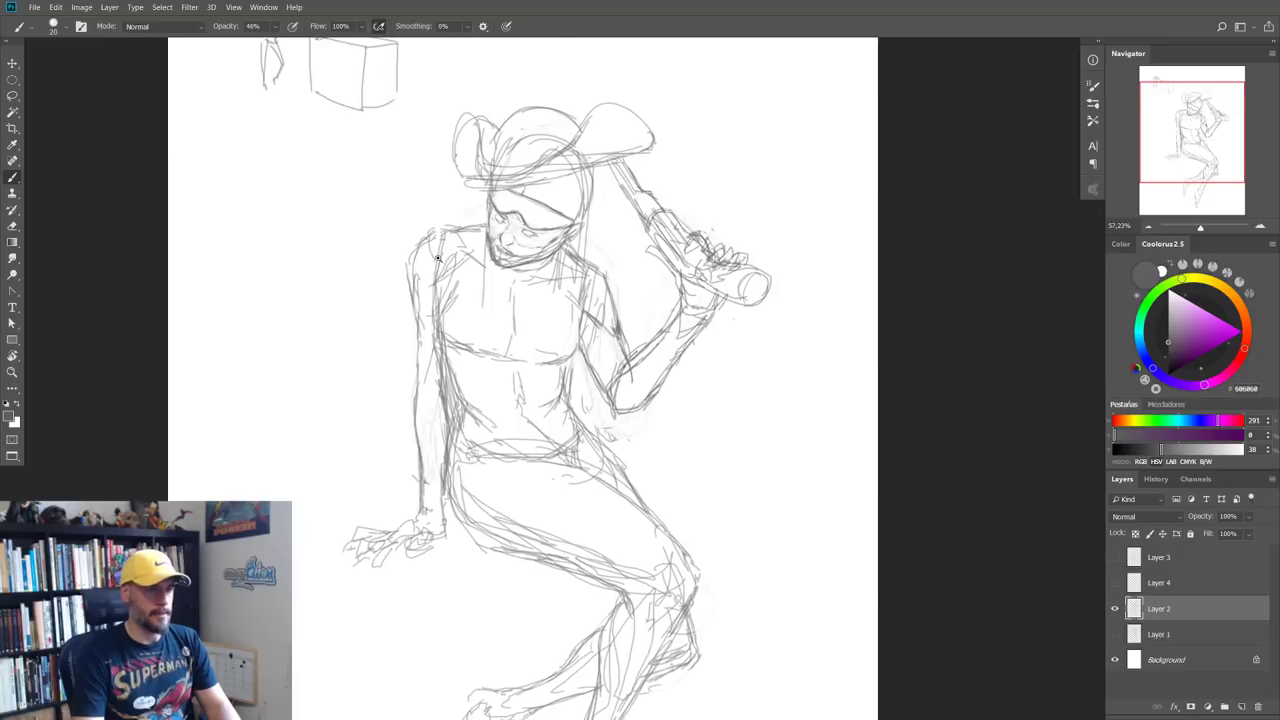
pyautogui.scroll(2, 468, 255)
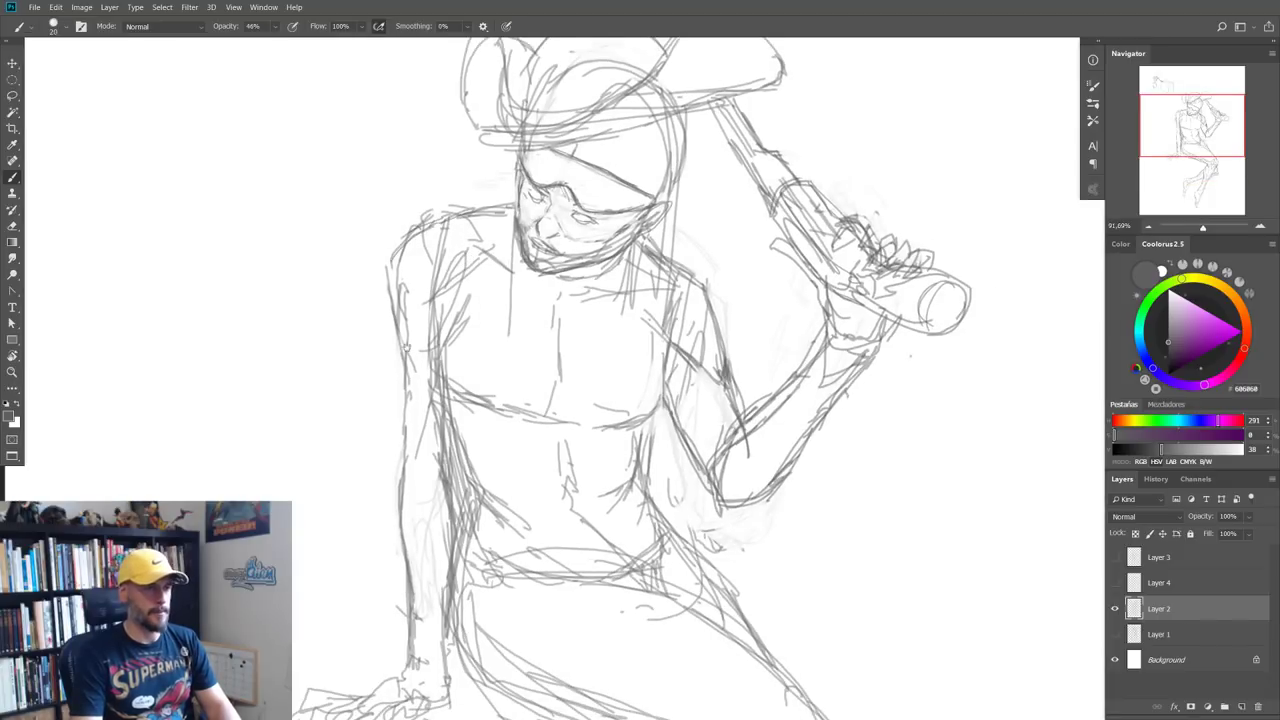
pyautogui.moveTo(412, 229); pyautogui.dragTo(418, 170)
pyautogui.scroll(-1, 551, 276)
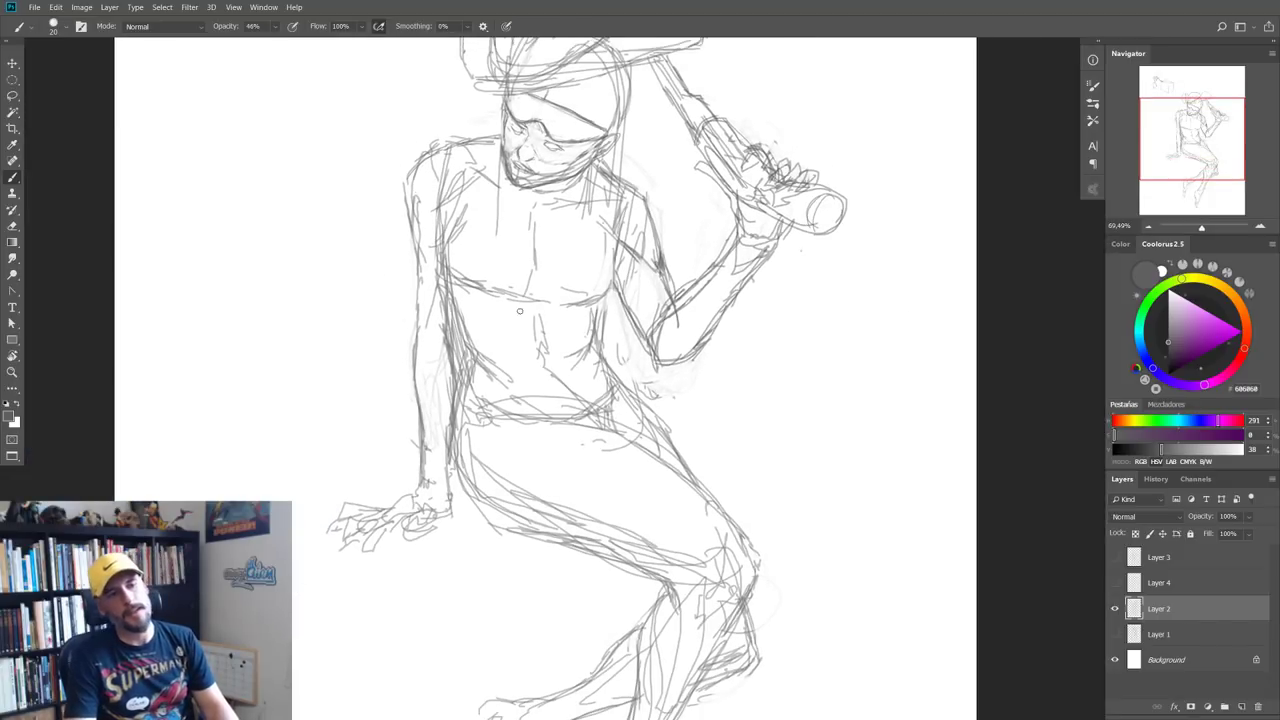
pyautogui.moveTo(523, 381); pyautogui.dragTo(518, 452)
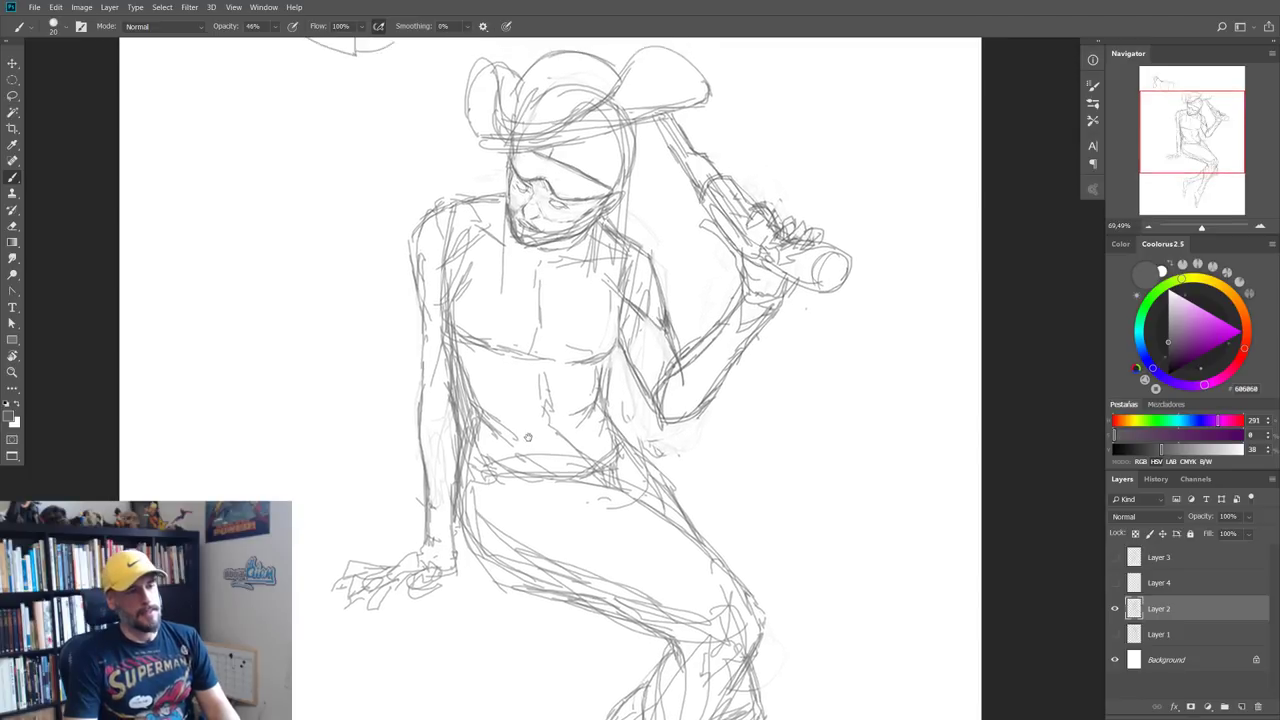
pyautogui.moveTo(523, 373); pyautogui.dragTo(527, 421)
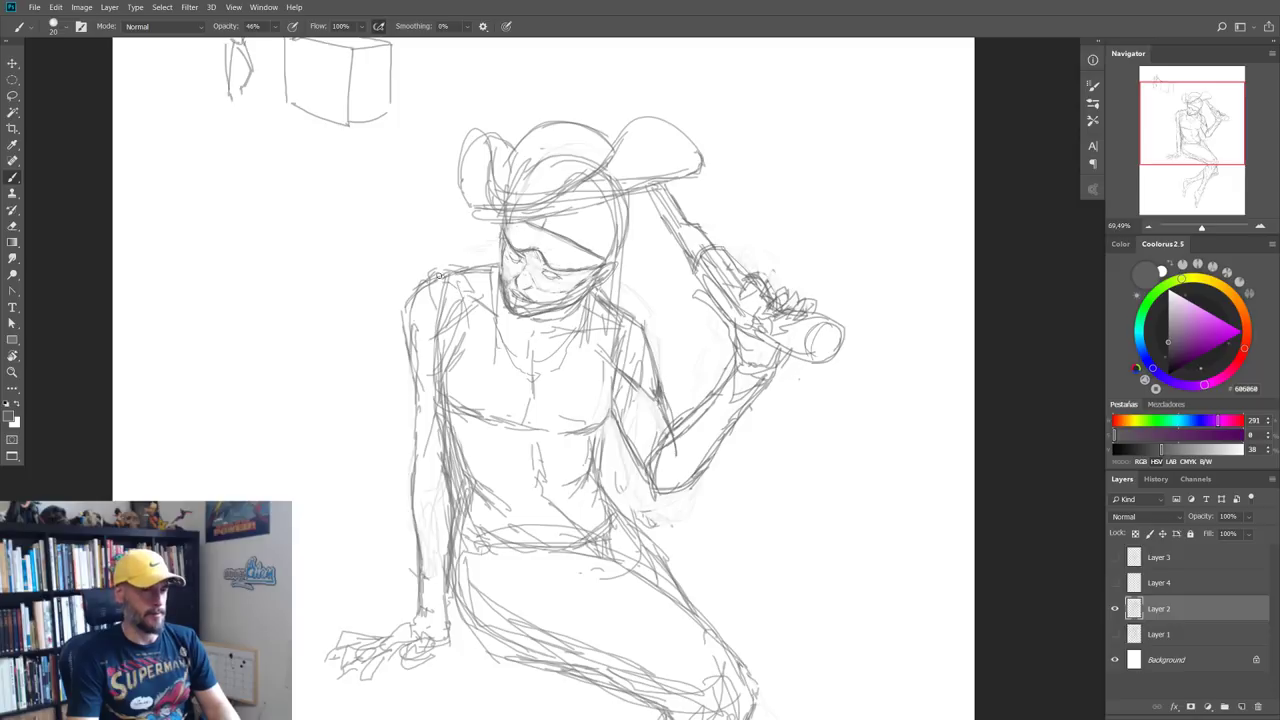
pyautogui.moveTo(440, 276); pyautogui.dragTo(366, 123)
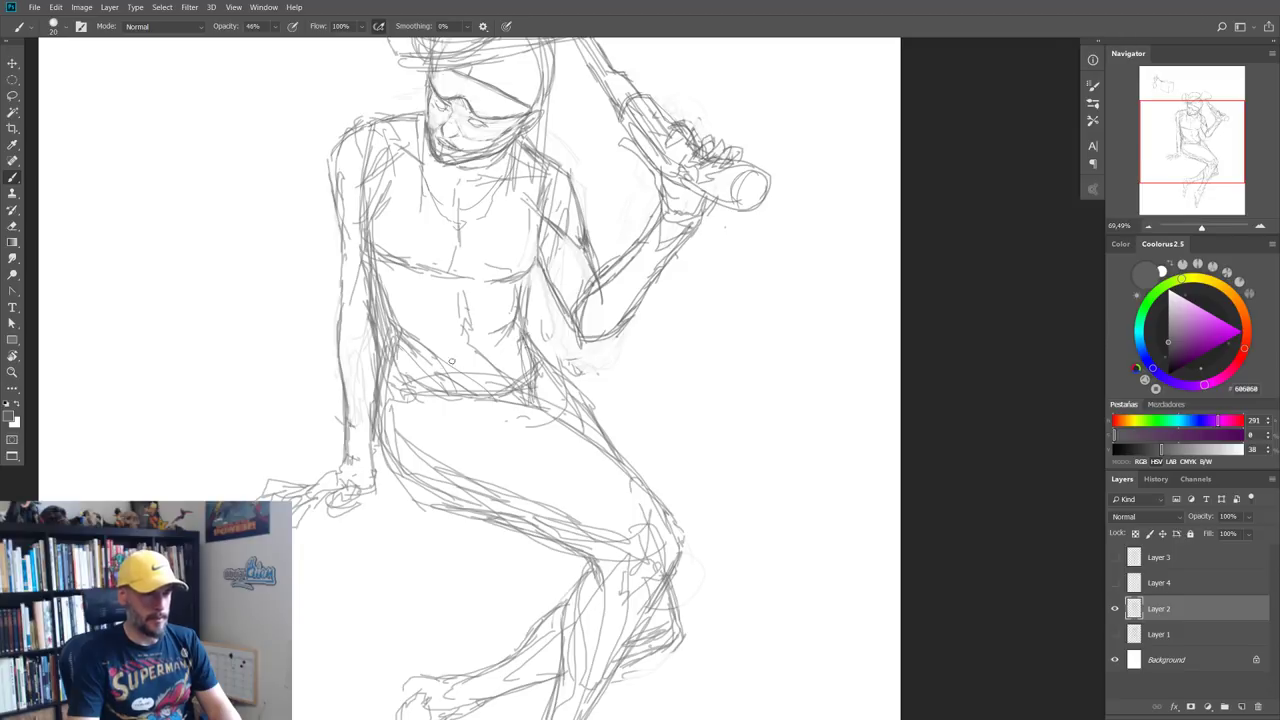
pyautogui.scroll(-3, 451, 362)
pyautogui.scroll(1, 446, 373)
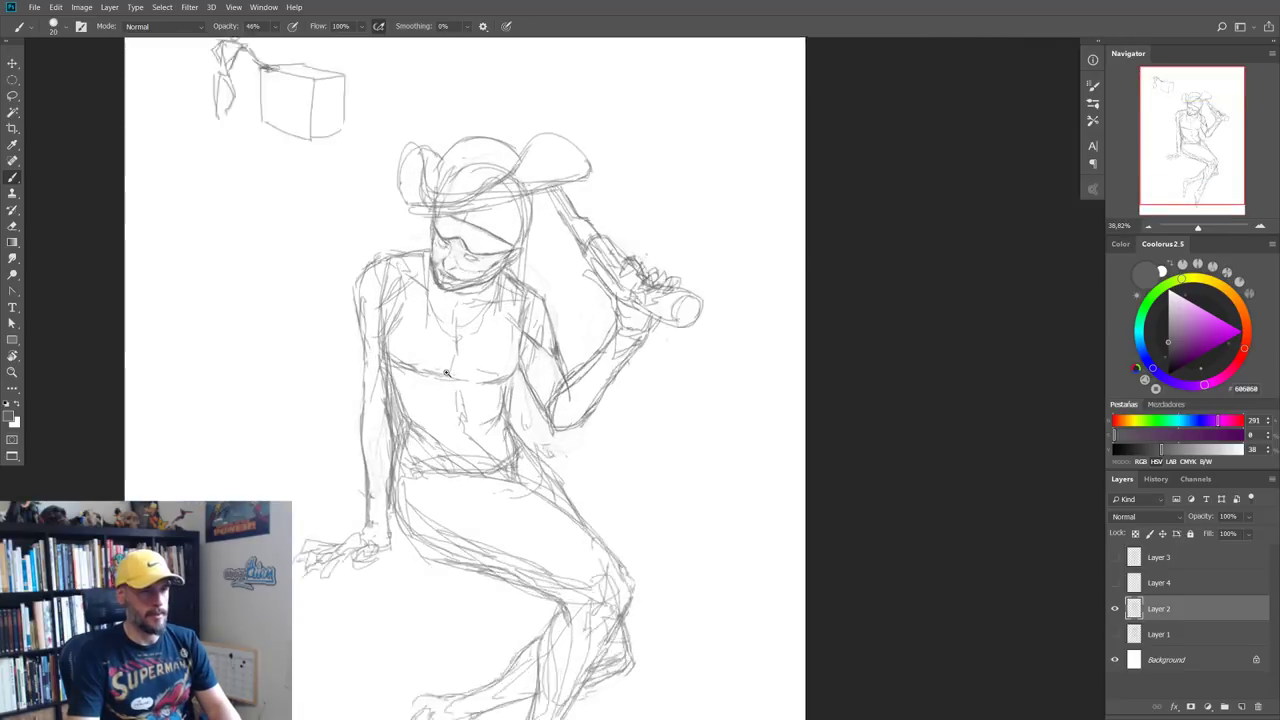
pyautogui.scroll(5, 446, 373)
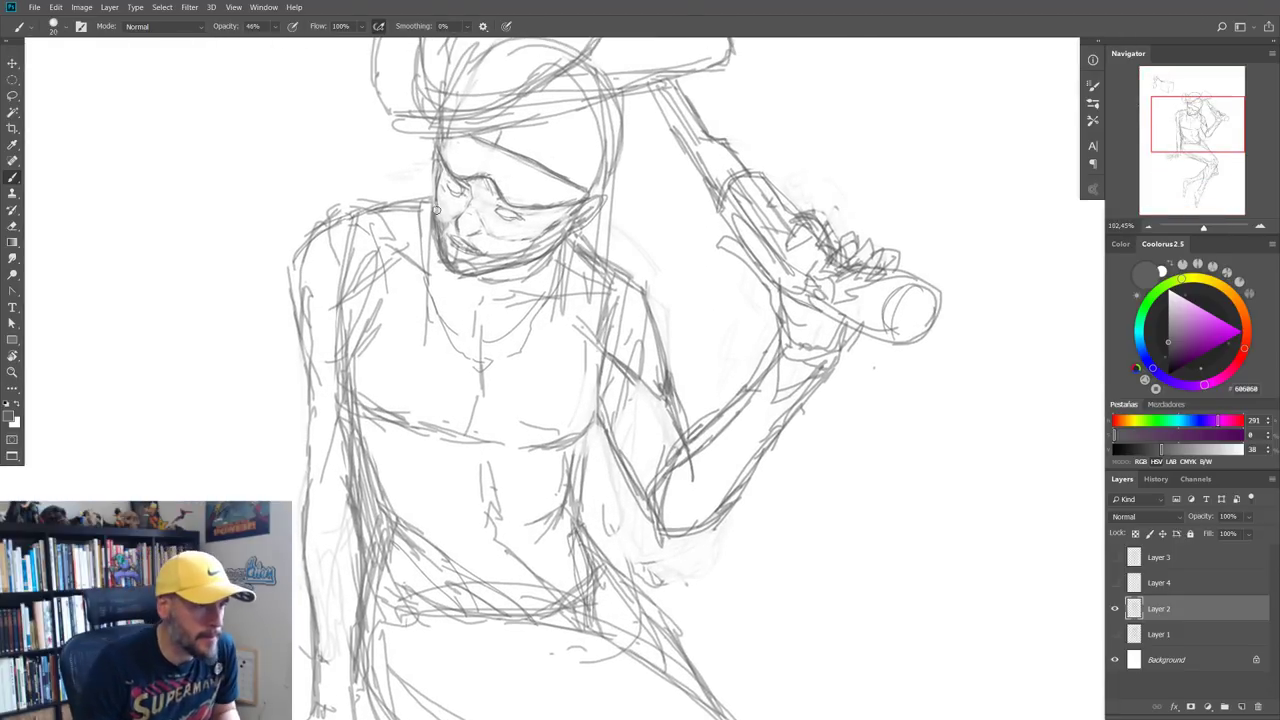
# Step: Darken the nose and glasses, then stroke the neck and the left shoulder and collar
pyautogui.moveTo(446, 214)
pyautogui.mouseDown()
pyautogui.moveTo(474, 204)
pyautogui.moveTo(514, 240)
pyautogui.moveTo(546, 238)
pyautogui.moveTo(548, 258)
pyautogui.moveTo(466, 279)
pyautogui.moveTo(433, 245)
pyautogui.mouseUp()
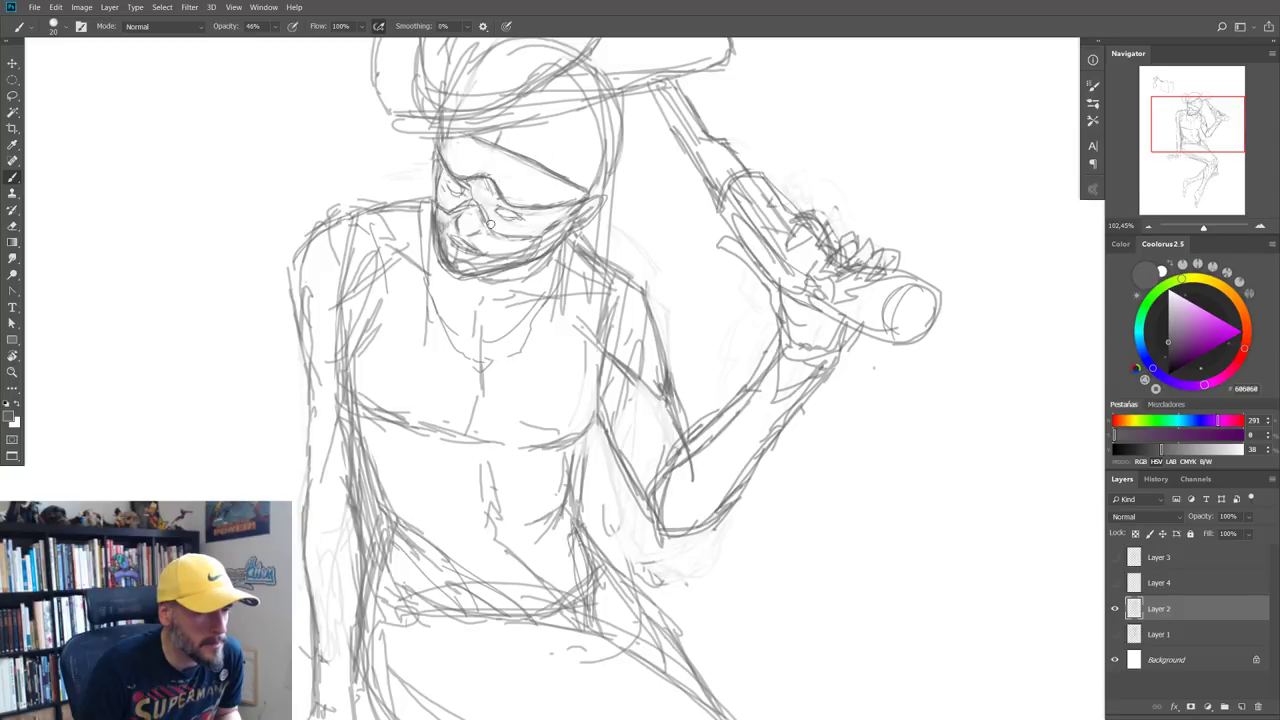
pyautogui.moveTo(512, 264)
pyautogui.mouseDown()
pyautogui.moveTo(548, 334)
pyautogui.moveTo(604, 262)
pyautogui.moveTo(552, 312)
pyautogui.moveTo(510, 332)
pyautogui.moveTo(500, 312)
pyautogui.mouseUp()
pyautogui.moveTo(381, 212)
pyautogui.mouseDown()
pyautogui.moveTo(392, 292)
pyautogui.moveTo(440, 246)
pyautogui.moveTo(381, 284)
pyautogui.mouseUp()
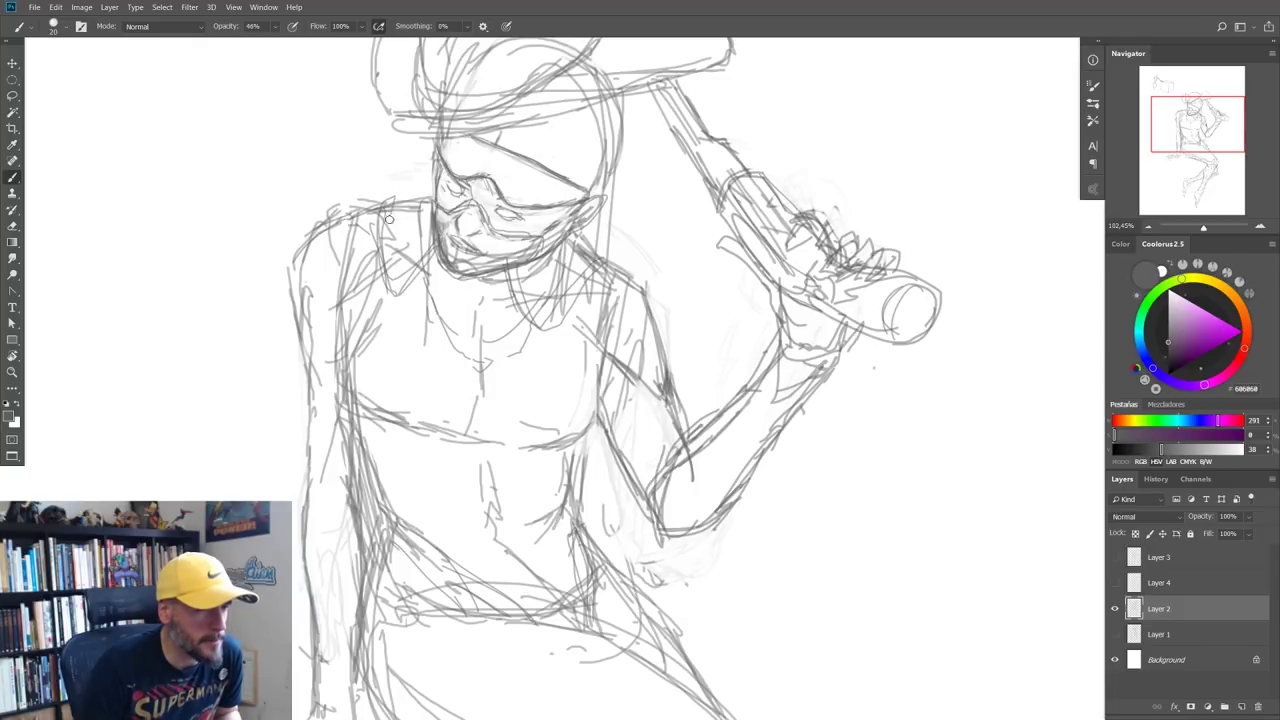
pyautogui.moveTo(388, 196); pyautogui.dragTo(392, 290)
# Step: Add a faint stroke higher along the left shoulder
pyautogui.scroll(-5, 424, 347)
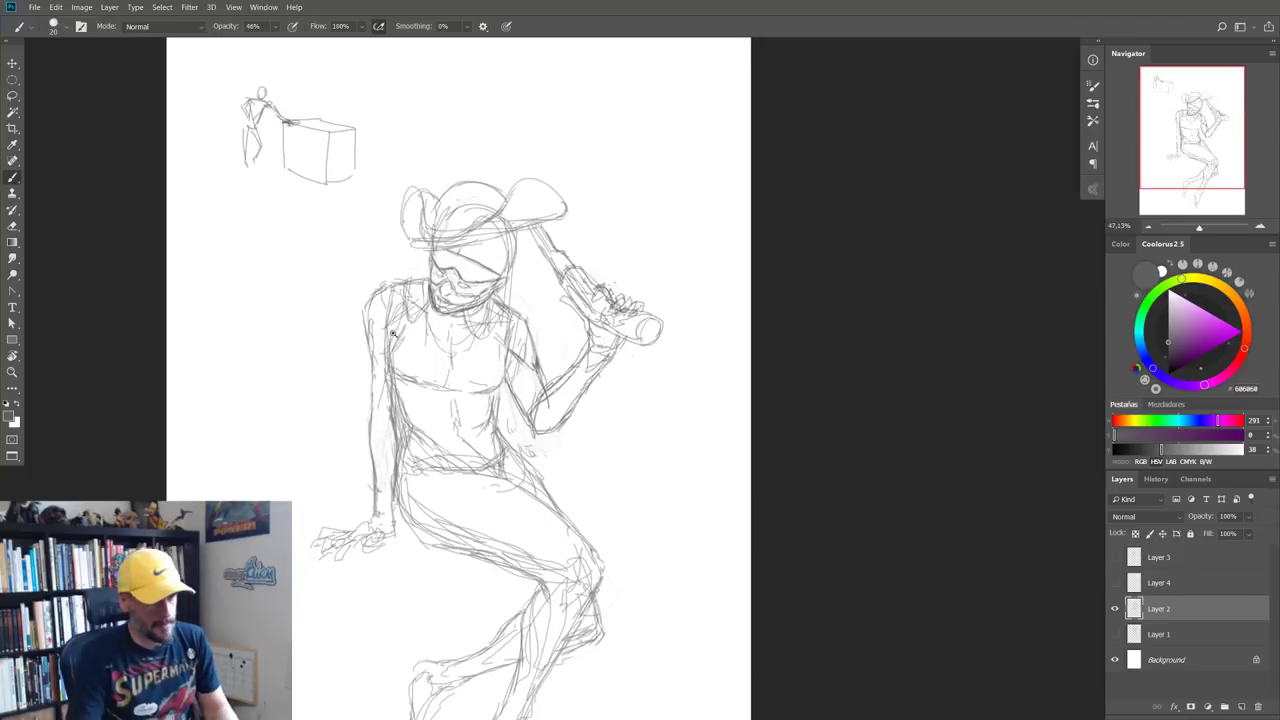
pyautogui.scroll(-1, 457, 360)
pyautogui.scroll(3, 469, 371)
pyautogui.scroll(1, 469, 371)
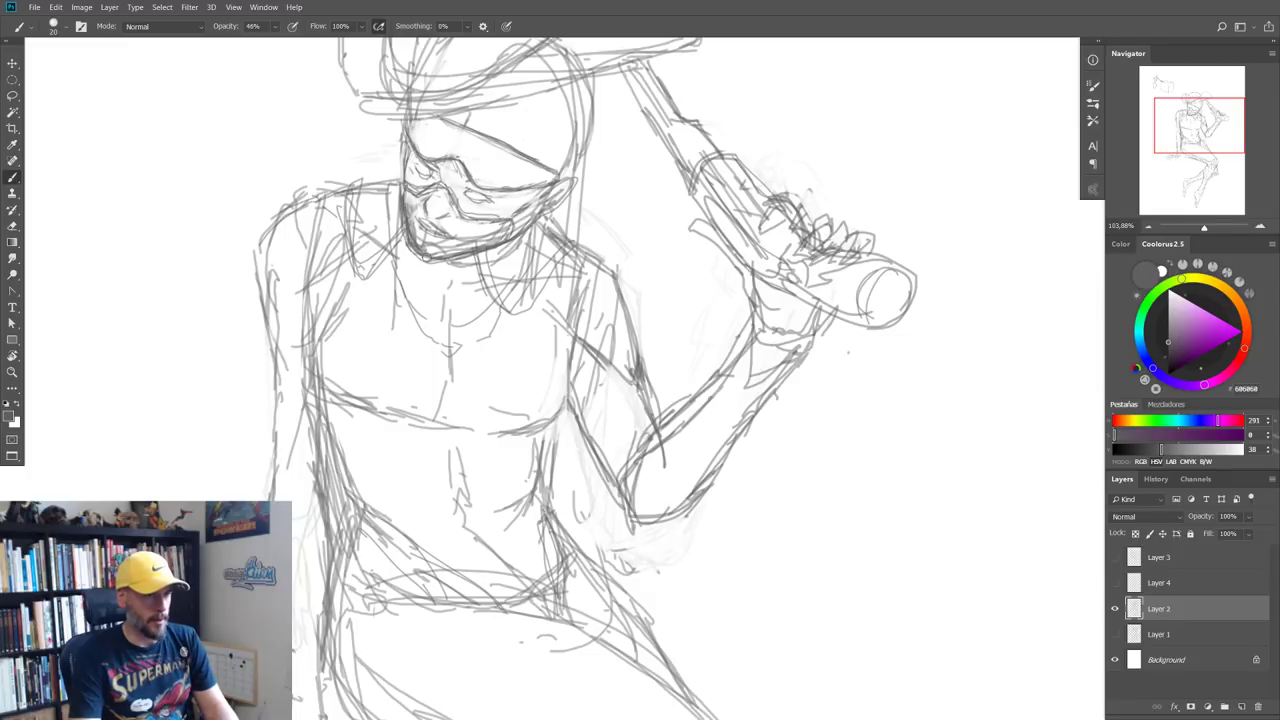
pyautogui.scroll(-5, 430, 255)
pyautogui.scroll(5, 459, 227)
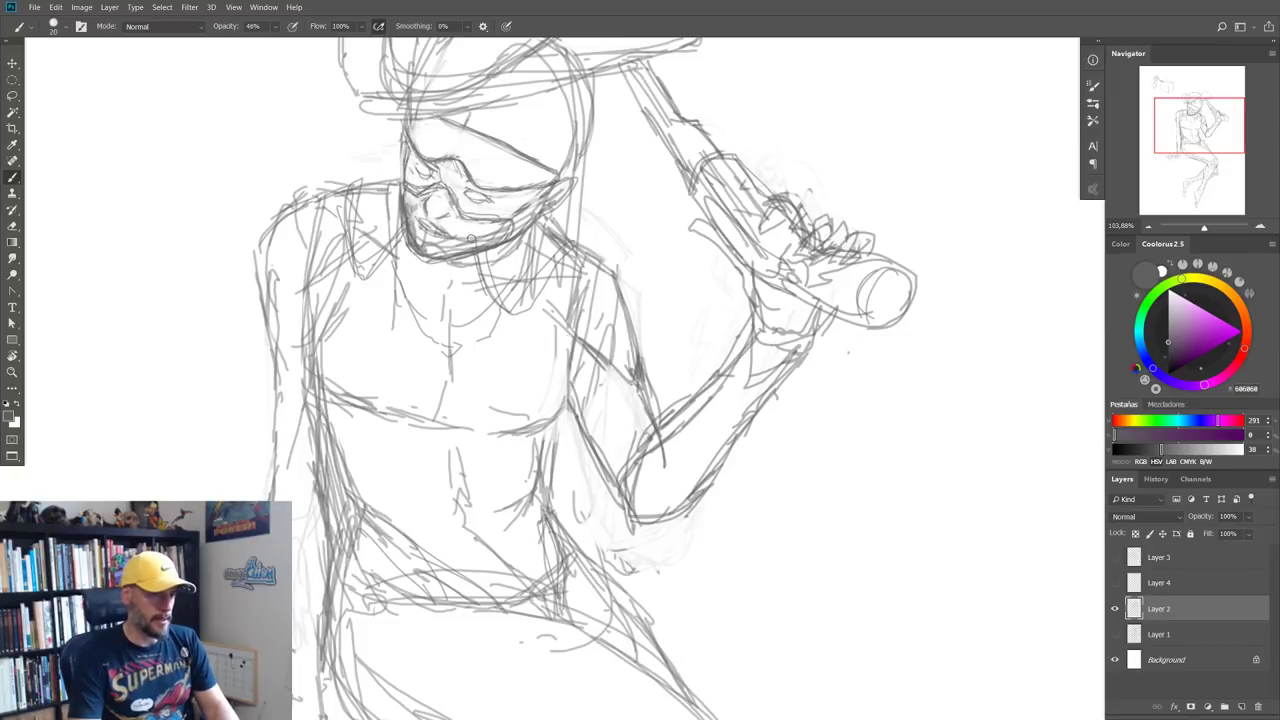
pyautogui.scroll(-3, 472, 237)
pyautogui.scroll(-2, 460, 290)
pyautogui.scroll(-2, 453, 328)
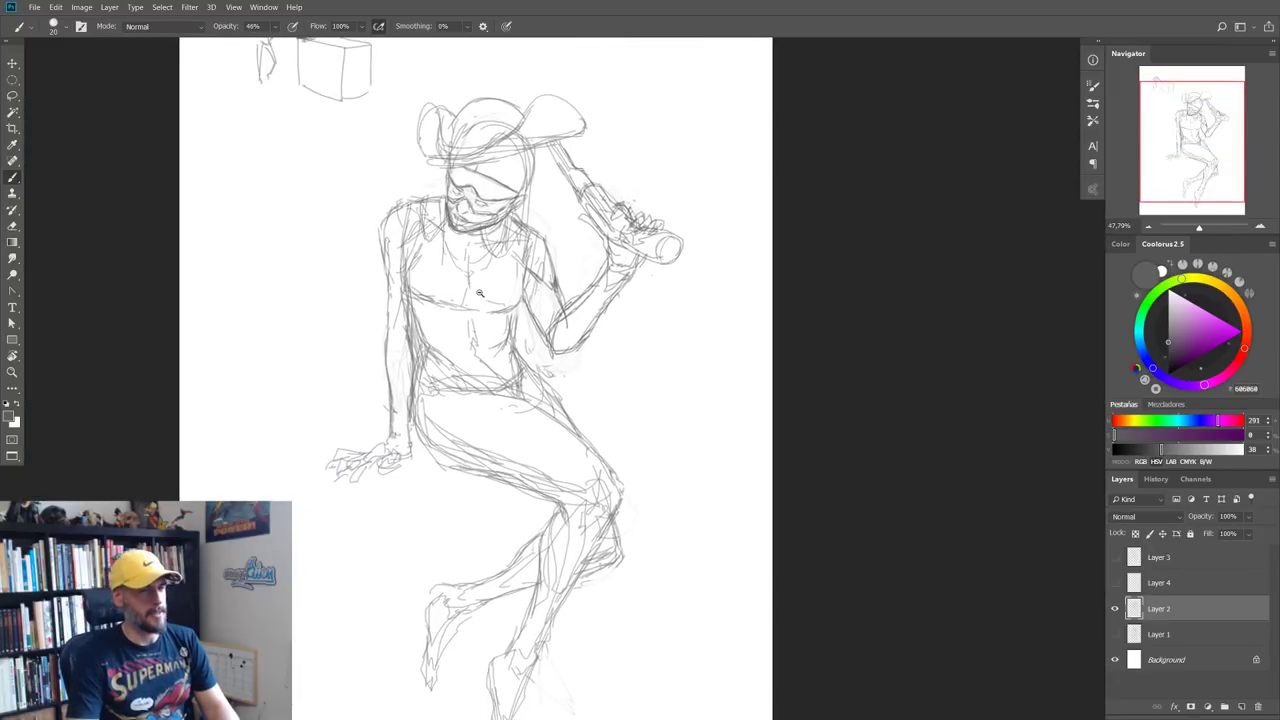
pyautogui.scroll(2, 430, 260)
pyautogui.scroll(1, 420, 200)
pyautogui.moveTo(406, 190); pyautogui.dragTo(396, 133)
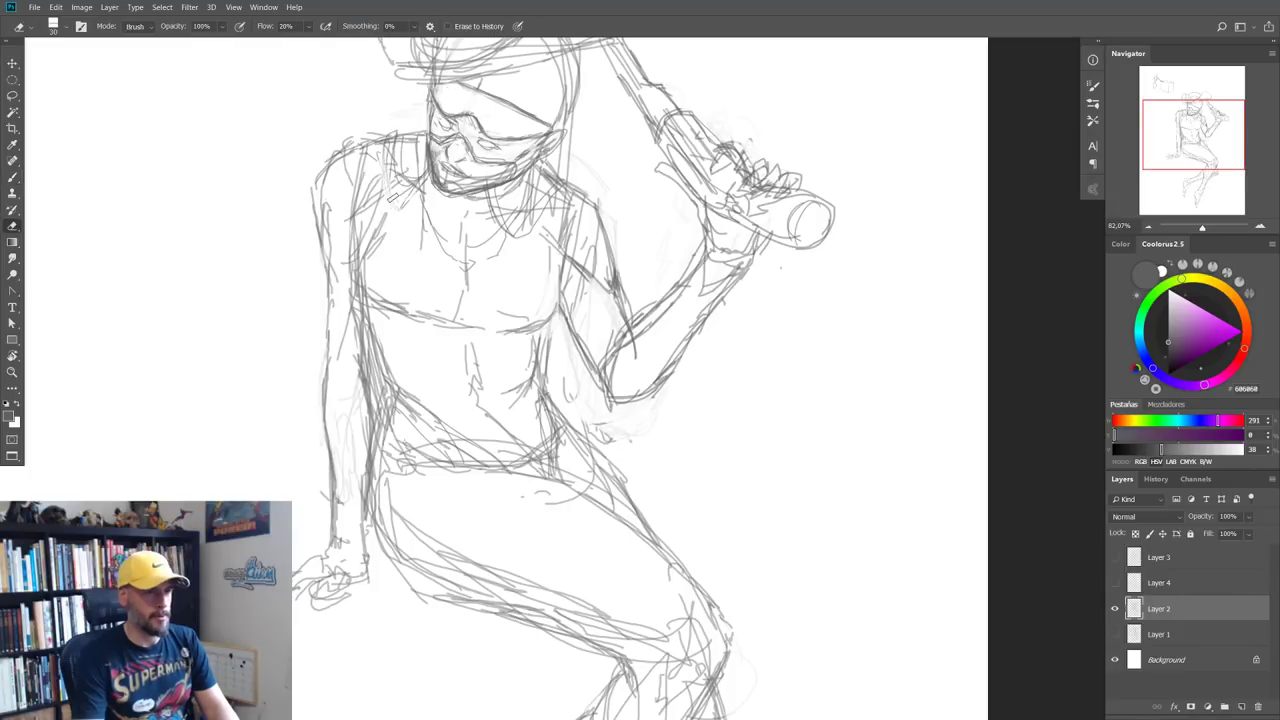
pyautogui.scroll(-2, 396, 200)
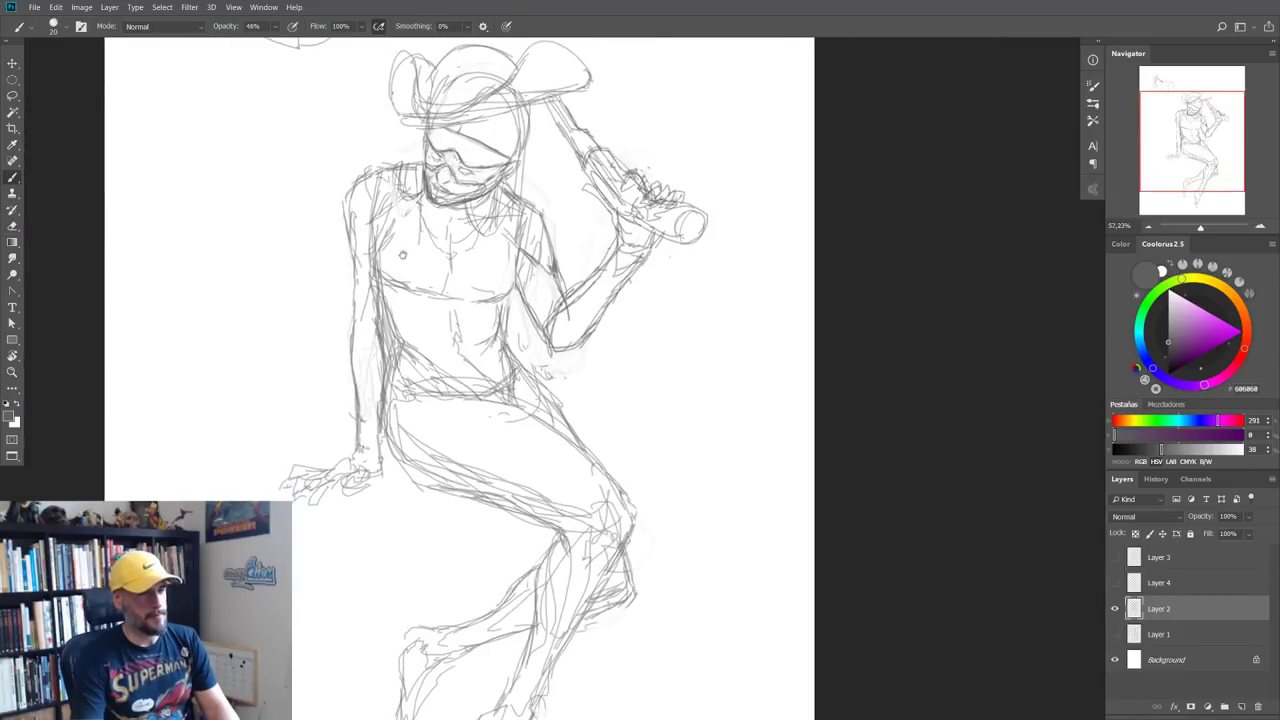
pyautogui.scroll(1, 412, 323)
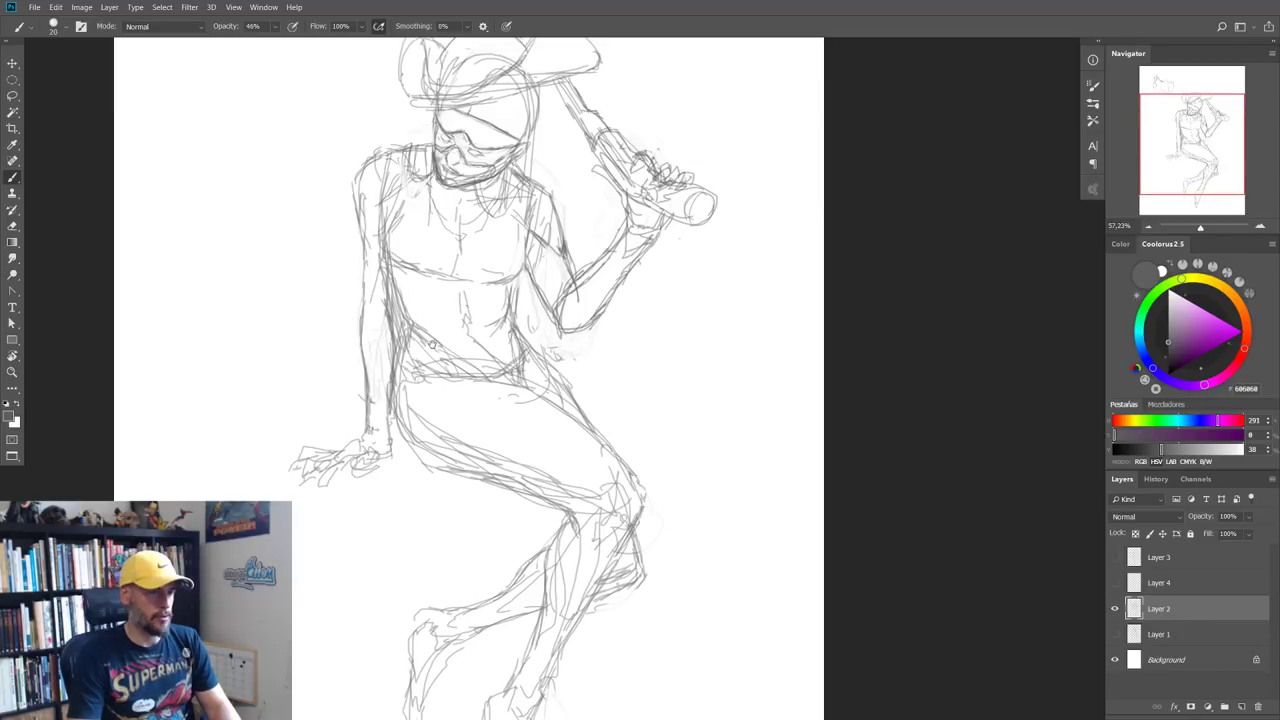
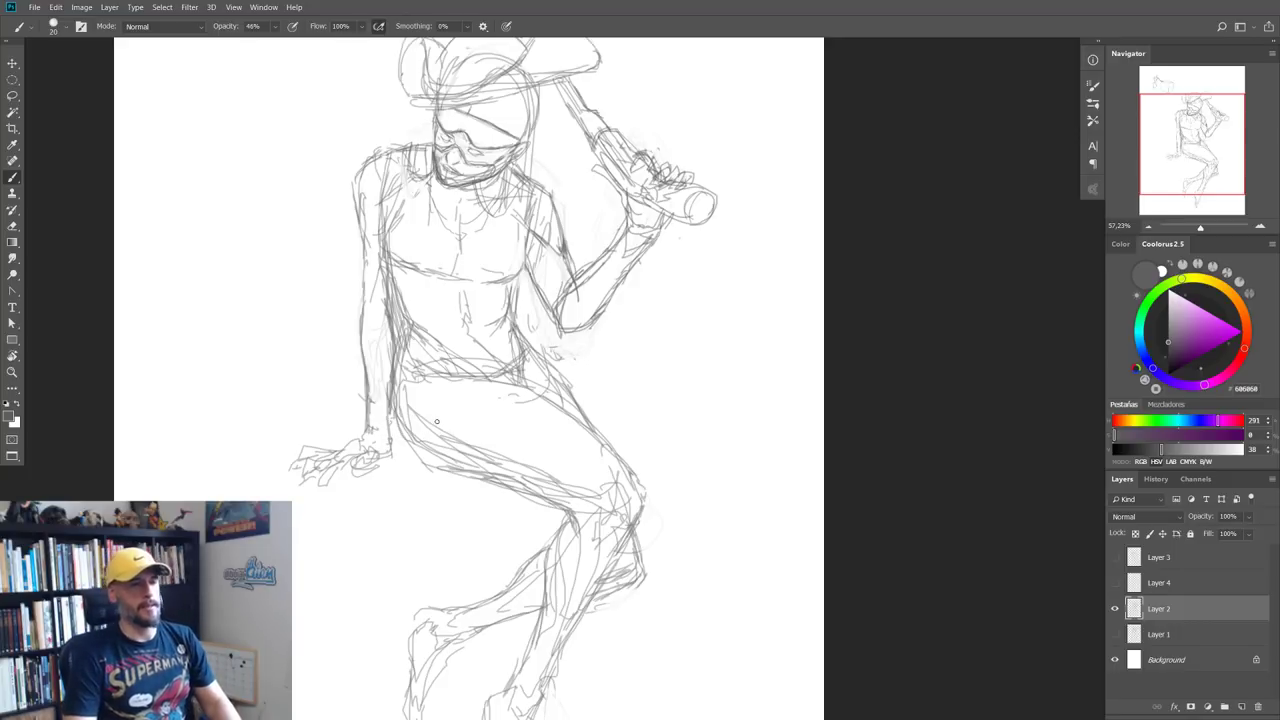
# Step: Try out a knee oval and lines below the knee, undoing the strokes that miss
pyautogui.moveTo(436, 421); pyautogui.dragTo(466, 454)
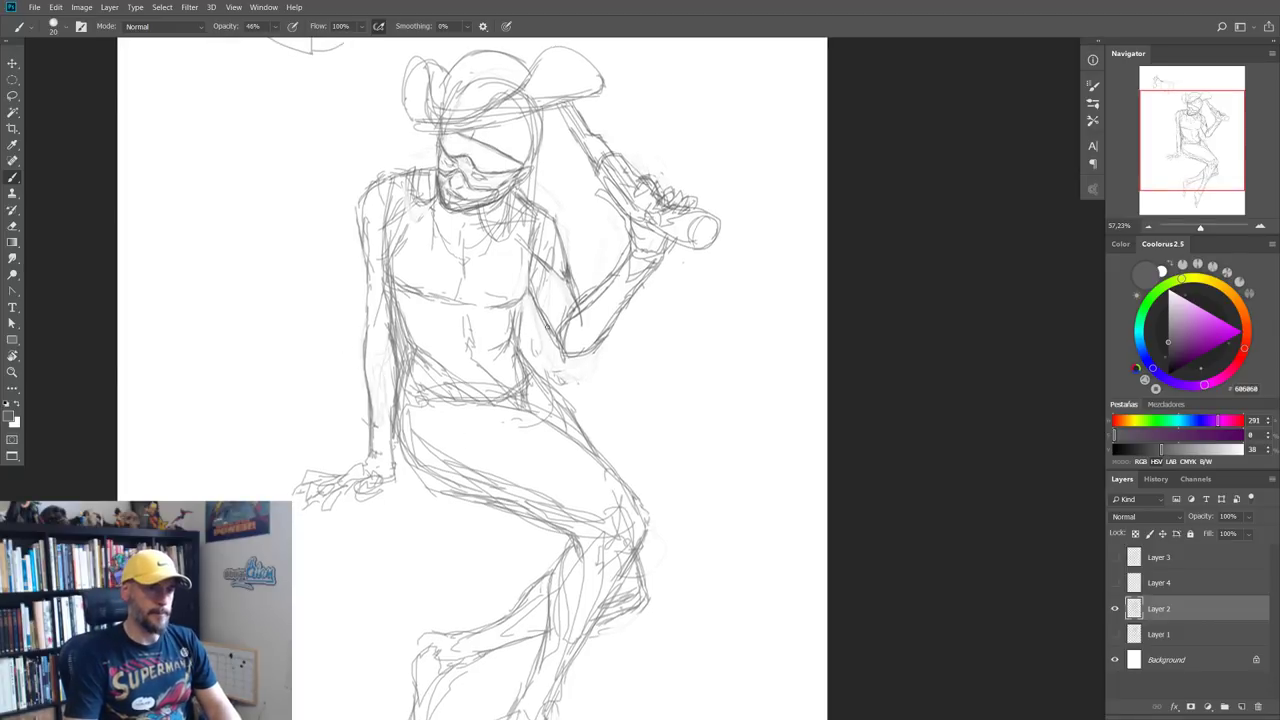
pyautogui.moveTo(432, 432)
pyautogui.mouseDown()
pyautogui.moveTo(452, 382)
pyautogui.moveTo(443, 394)
pyautogui.mouseUp()
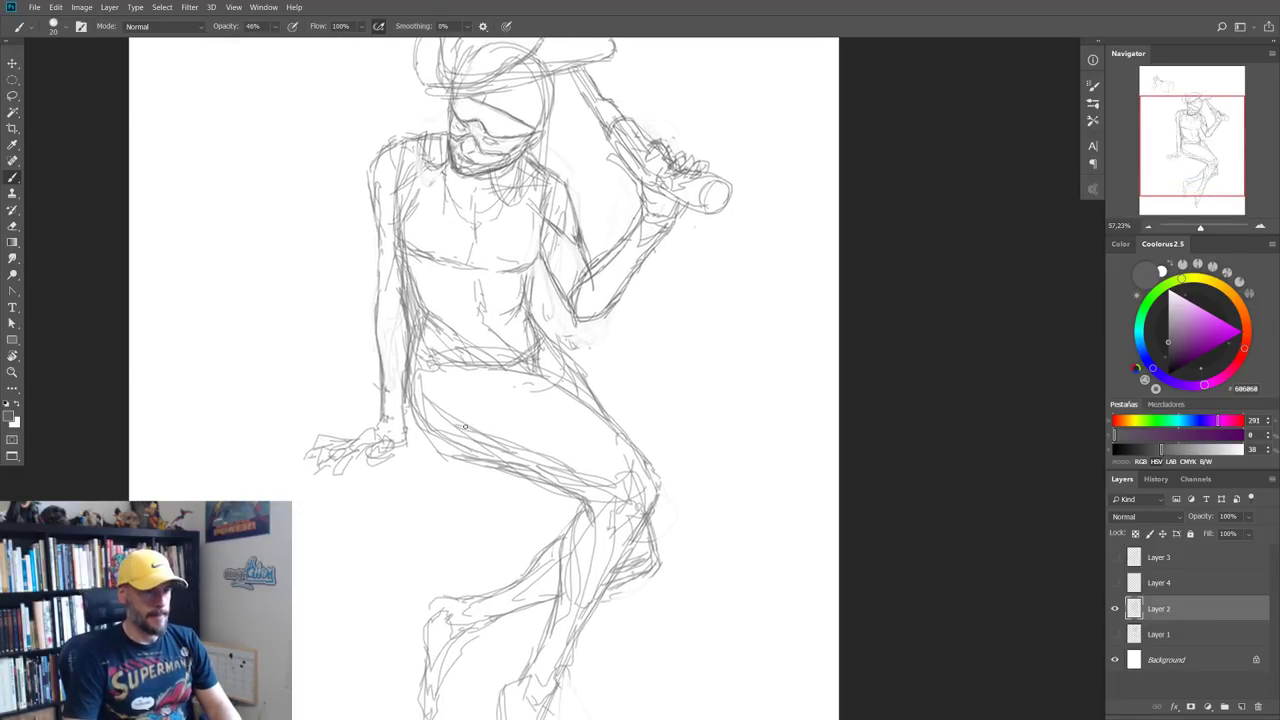
pyautogui.scroll(-2, 467, 420)
pyautogui.scroll(-1, 460, 422)
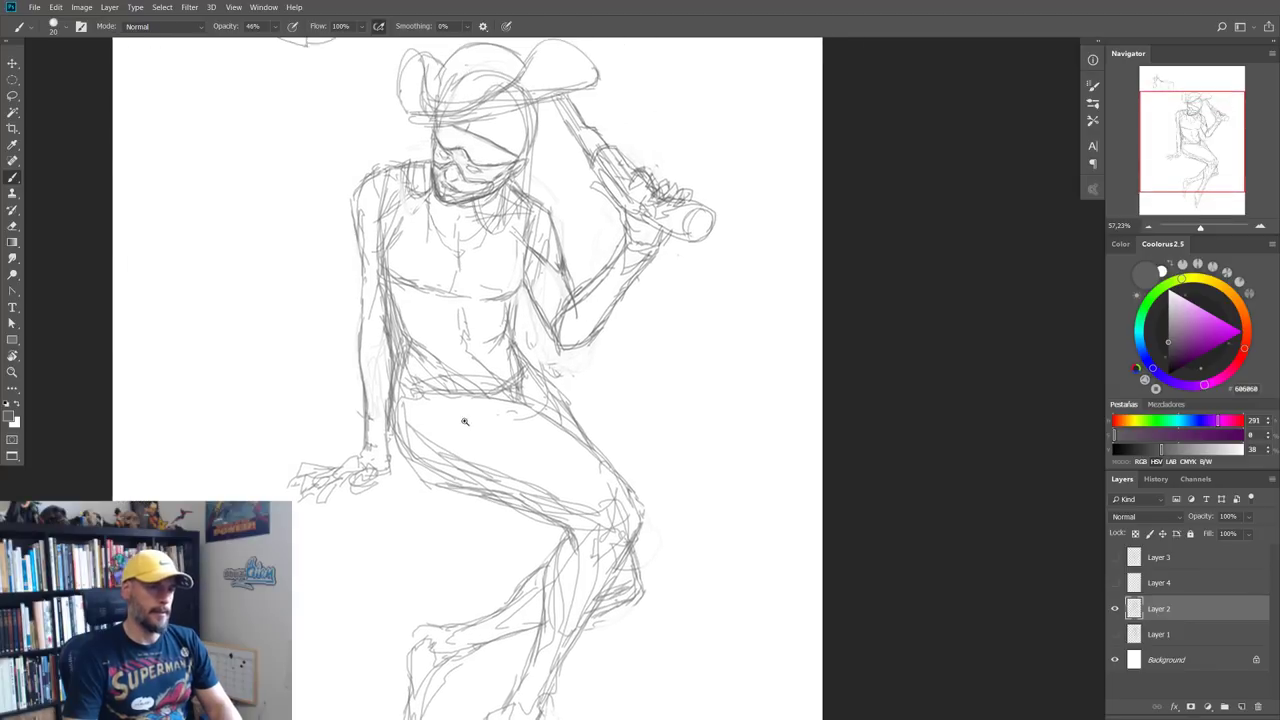
pyautogui.scroll(-2, 455, 420)
pyautogui.scroll(-1, 465, 377)
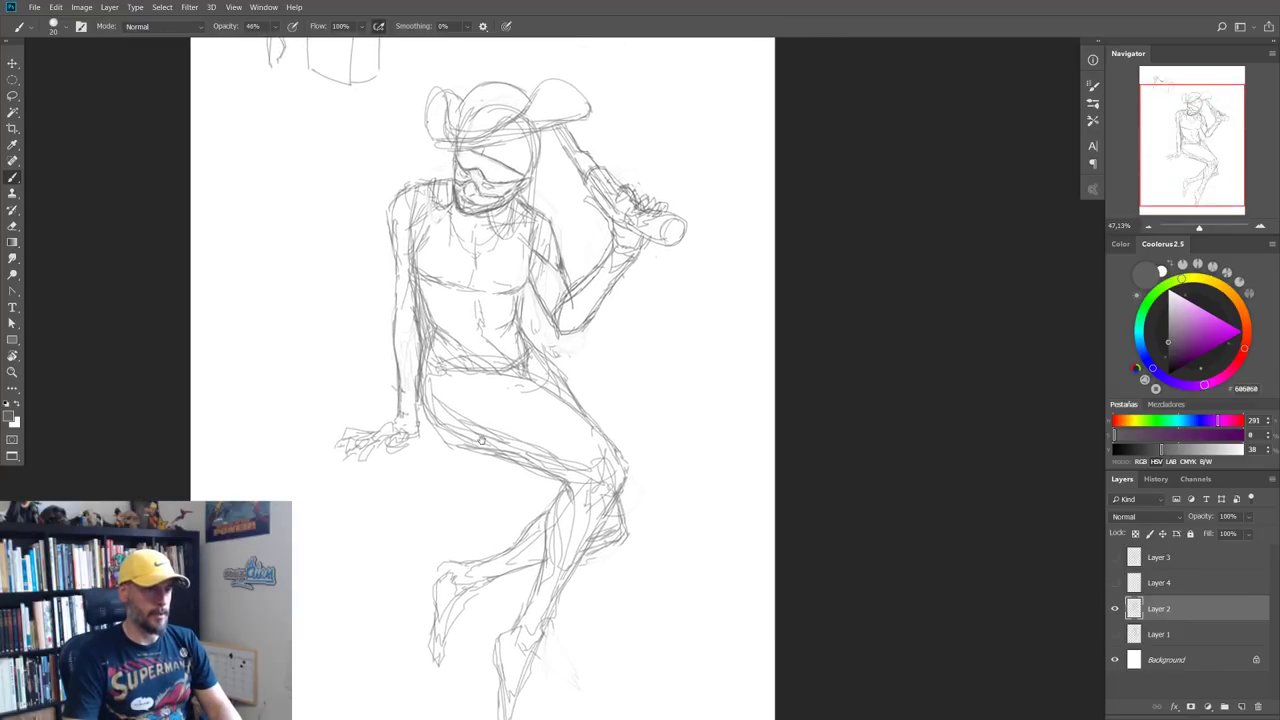
pyautogui.scroll(3, 480, 368)
pyautogui.scroll(-2, 485, 366)
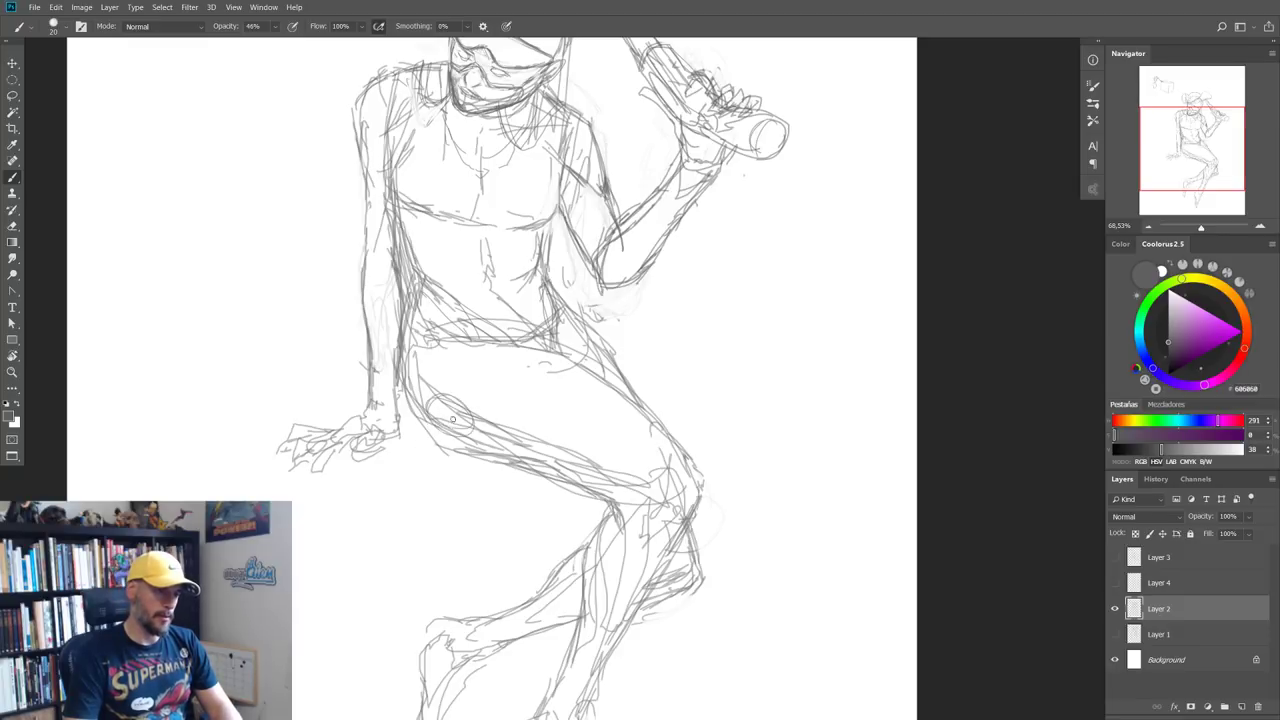
pyautogui.moveTo(452, 419); pyautogui.dragTo(432, 419)
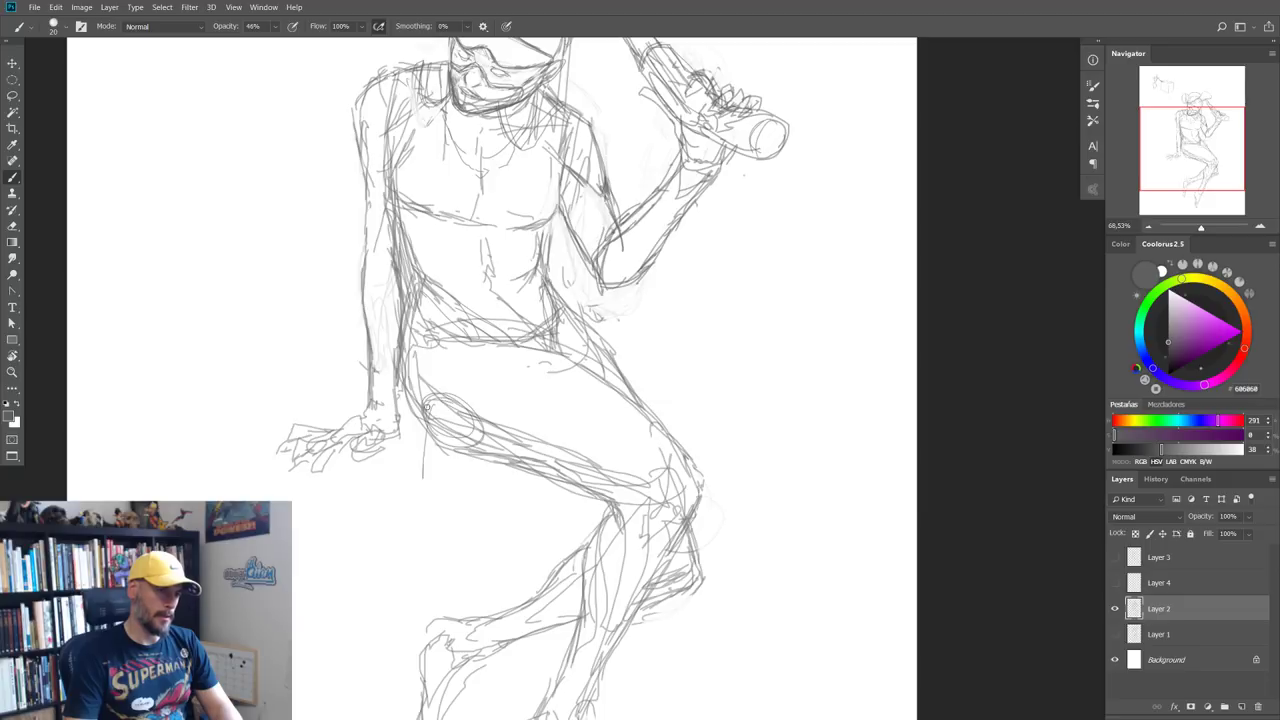
pyautogui.moveTo(422, 480); pyautogui.dragTo(422, 510)
pyautogui.hotkey('ctrl', 'z')
pyautogui.hotkey('ctrl', 'z')
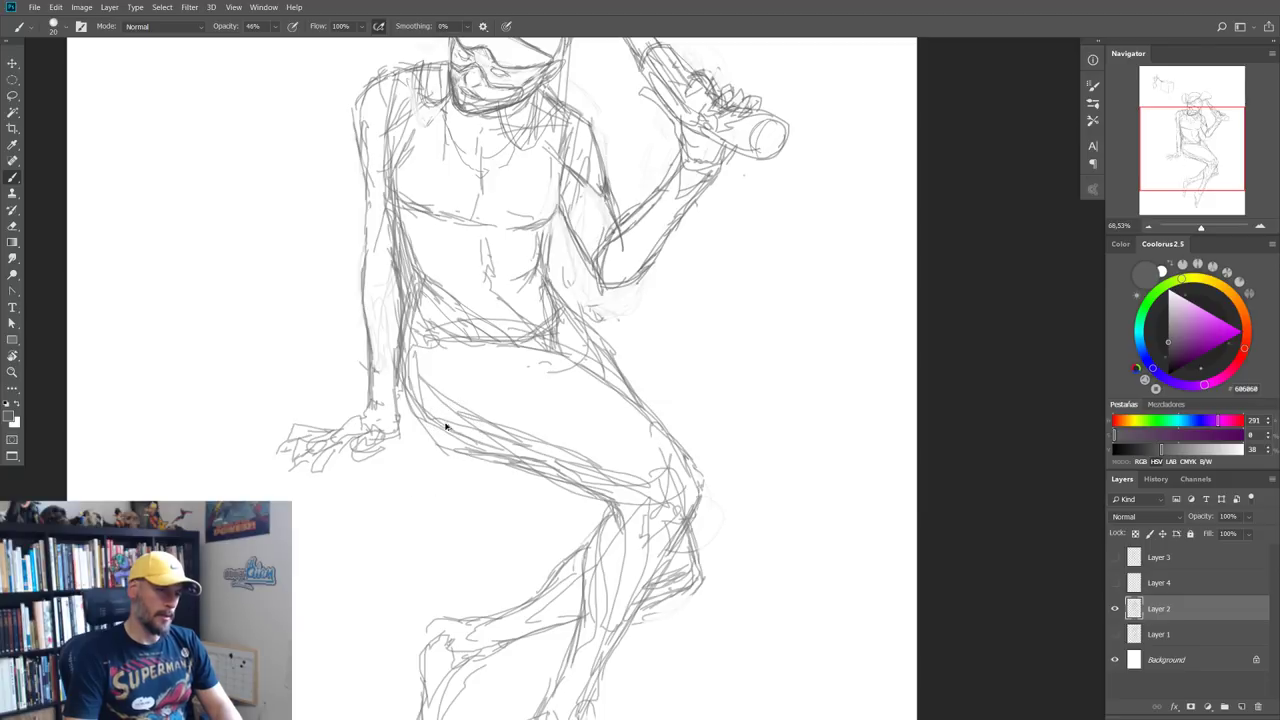
pyautogui.moveTo(445, 400); pyautogui.dragTo(442, 543)
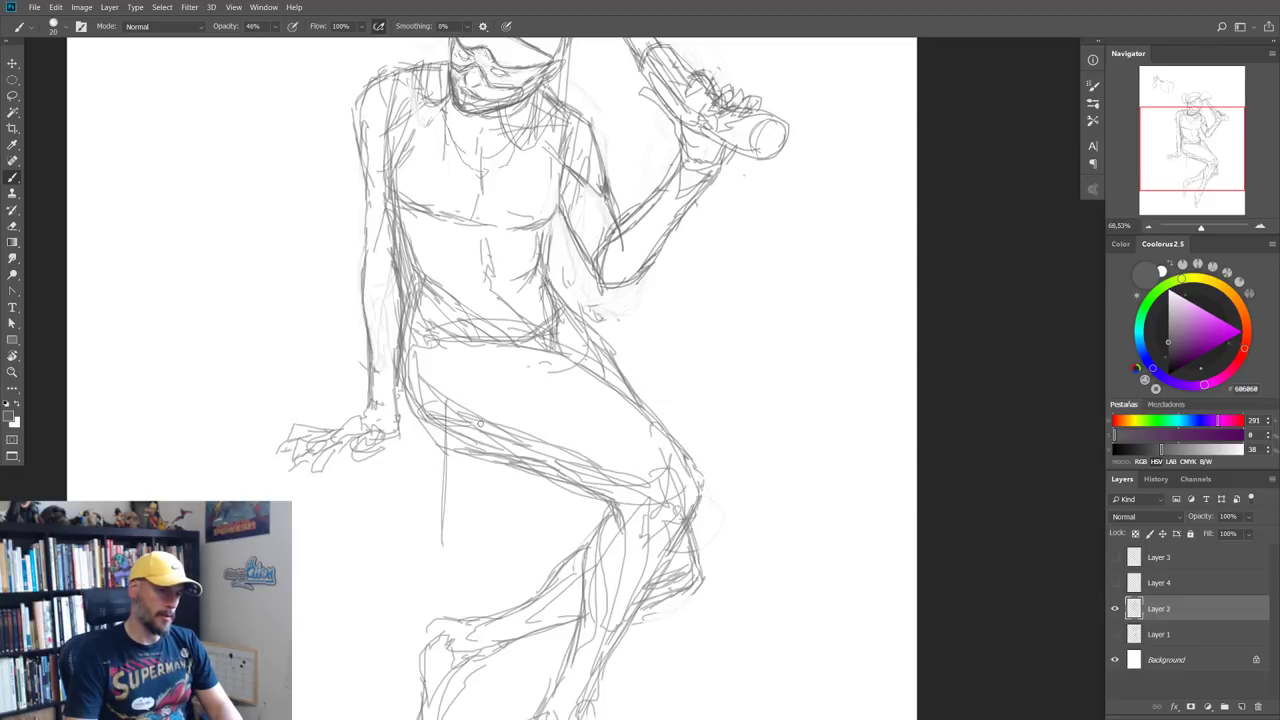
pyautogui.hotkey('ctrl', 'z')
# Step: Outline the cylindrical holster from the thigh down the shin, darkening both sides and the top ellipse
pyautogui.moveTo(437, 407); pyautogui.dragTo(463, 510)
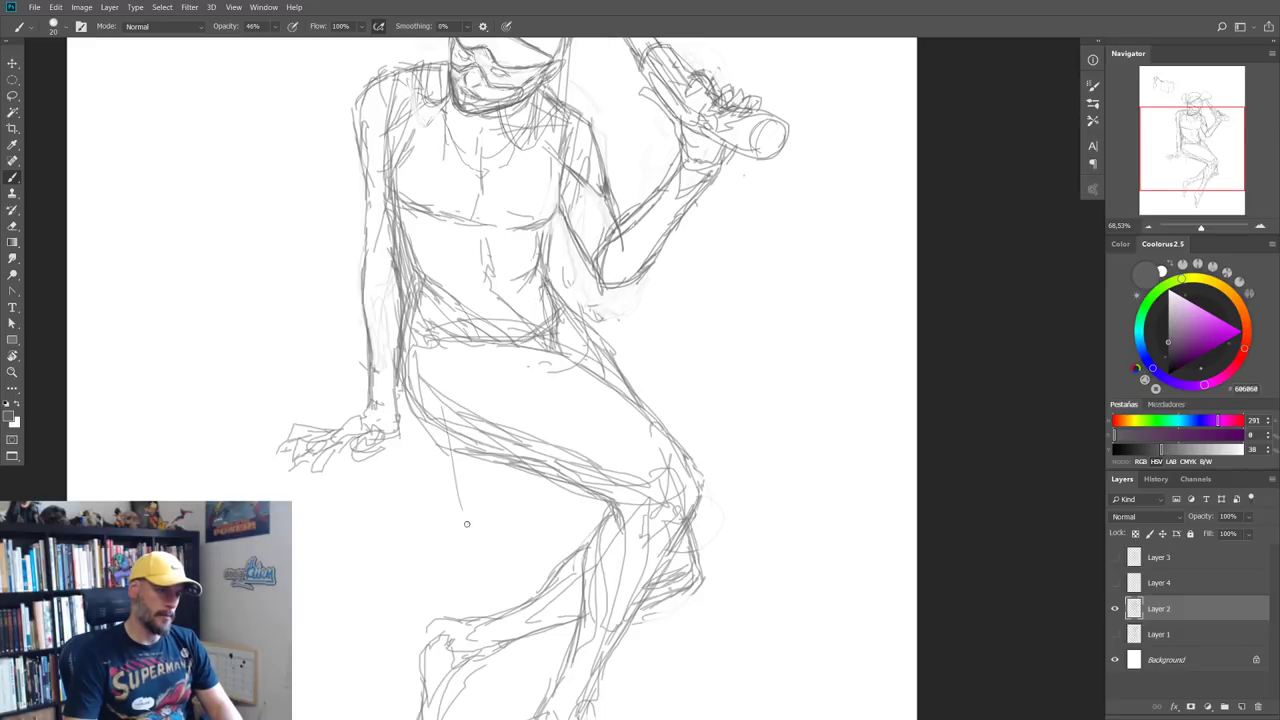
pyautogui.moveTo(455, 402)
pyautogui.mouseDown()
pyautogui.moveTo(414, 414)
pyautogui.moveTo(446, 557)
pyautogui.mouseUp()
pyautogui.moveTo(468, 403)
pyautogui.mouseDown()
pyautogui.moveTo(480, 536)
pyautogui.moveTo(493, 523)
pyautogui.mouseUp()
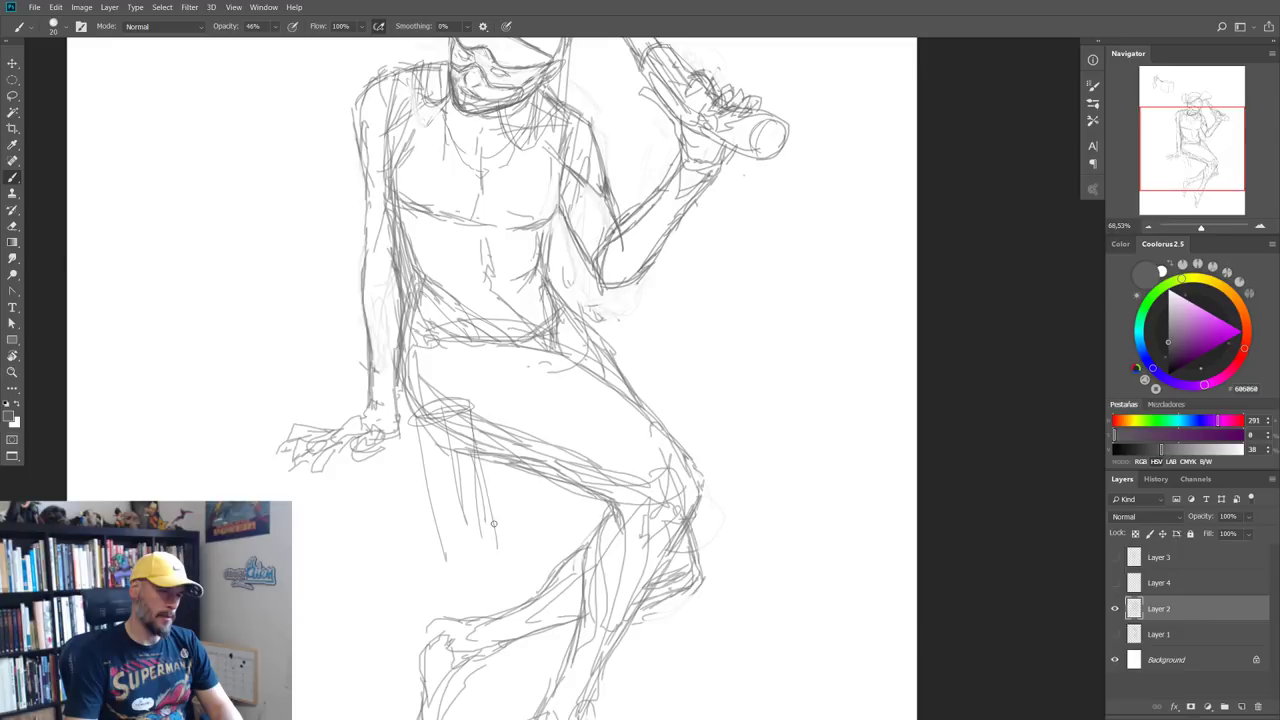
pyautogui.moveTo(476, 415)
pyautogui.mouseDown()
pyautogui.moveTo(498, 537)
pyautogui.moveTo(414, 428)
pyautogui.moveTo(486, 571)
pyautogui.moveTo(504, 550)
pyautogui.moveTo(500, 578)
pyautogui.mouseUp()
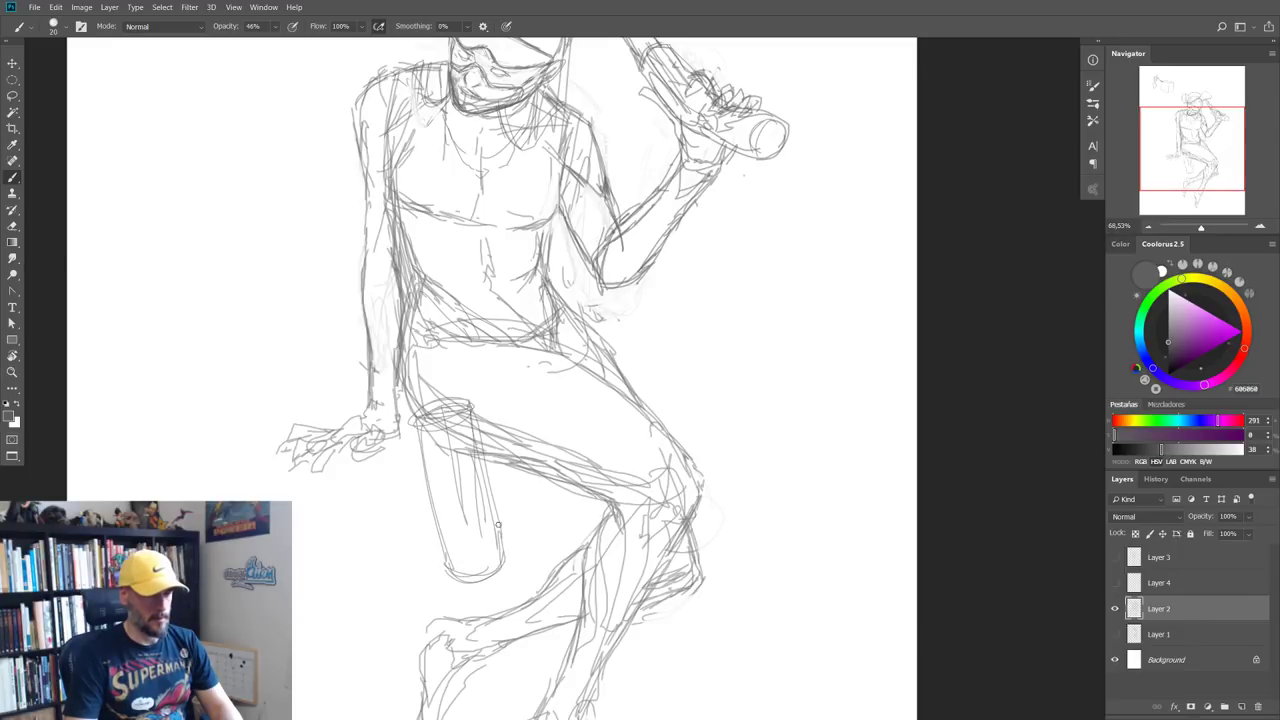
pyautogui.moveTo(496, 502); pyautogui.dragTo(469, 580)
pyautogui.moveTo(418, 424); pyautogui.dragTo(446, 550)
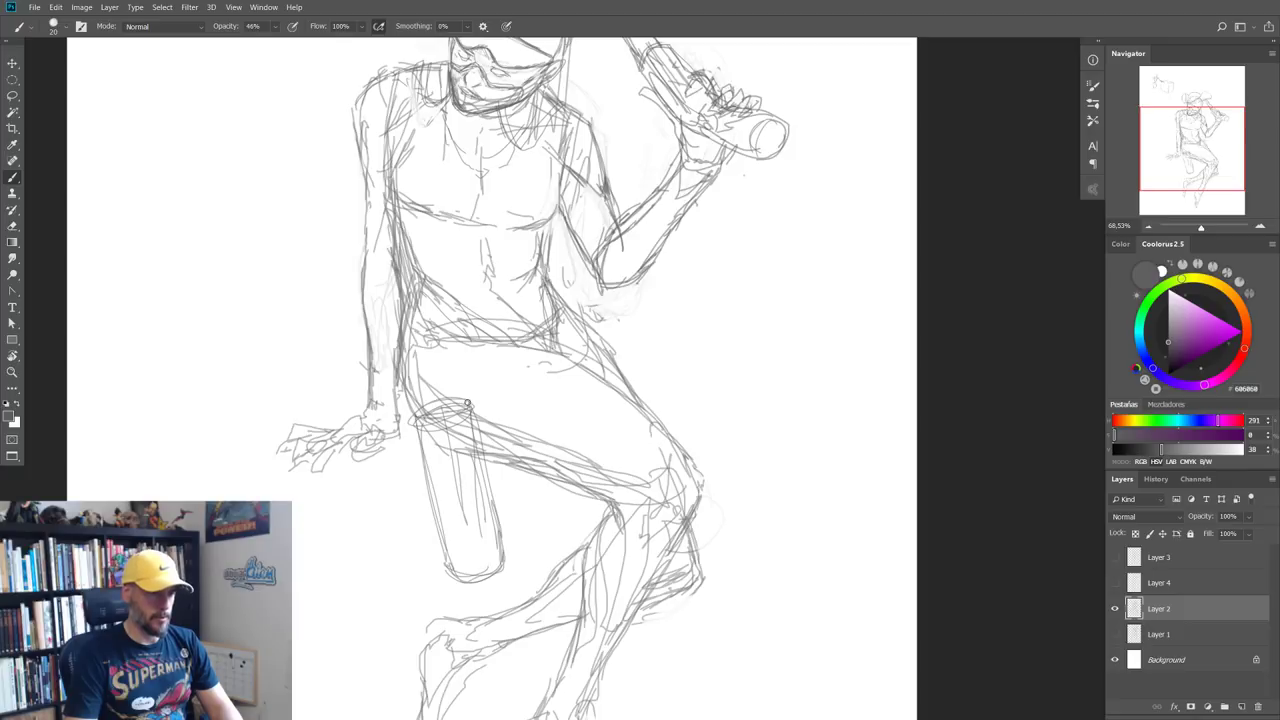
pyautogui.moveTo(468, 406); pyautogui.dragTo(500, 524)
pyautogui.moveTo(435, 410); pyautogui.dragTo(468, 404)
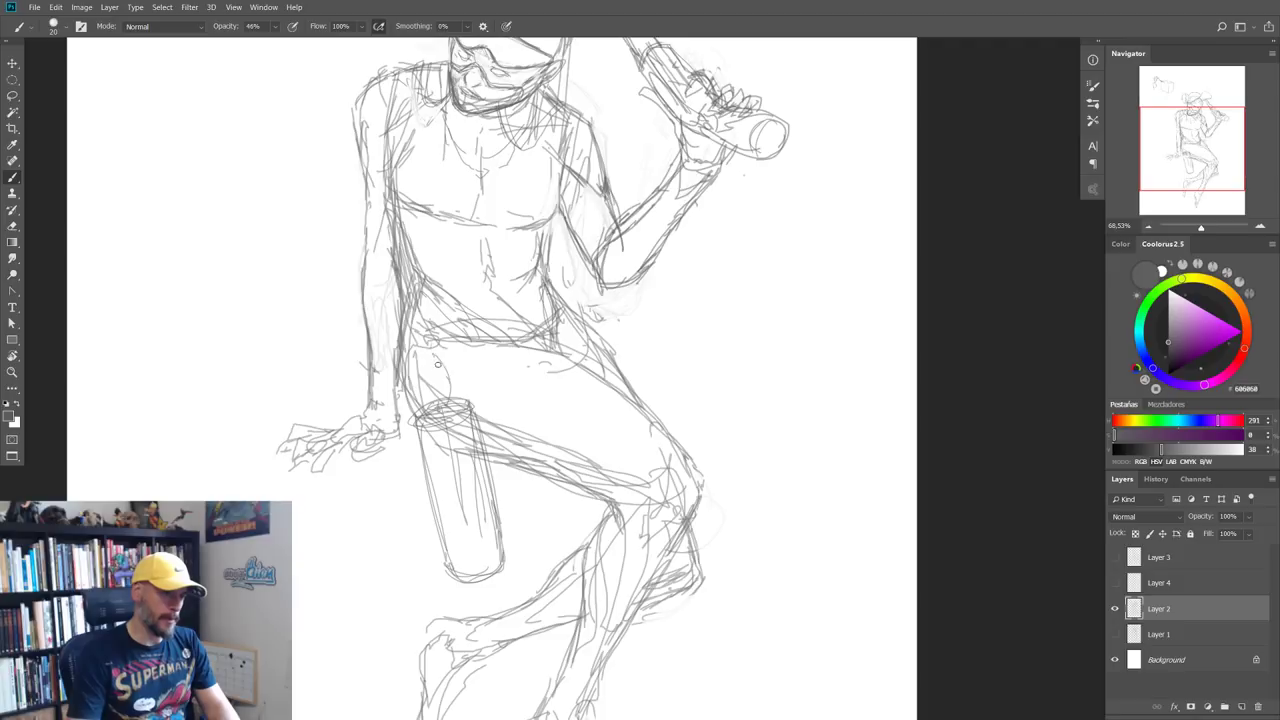
# Step: Draw and reinforce a strap line from the hip down the thigh to the holster
pyautogui.moveTo(418, 341); pyautogui.dragTo(428, 411)
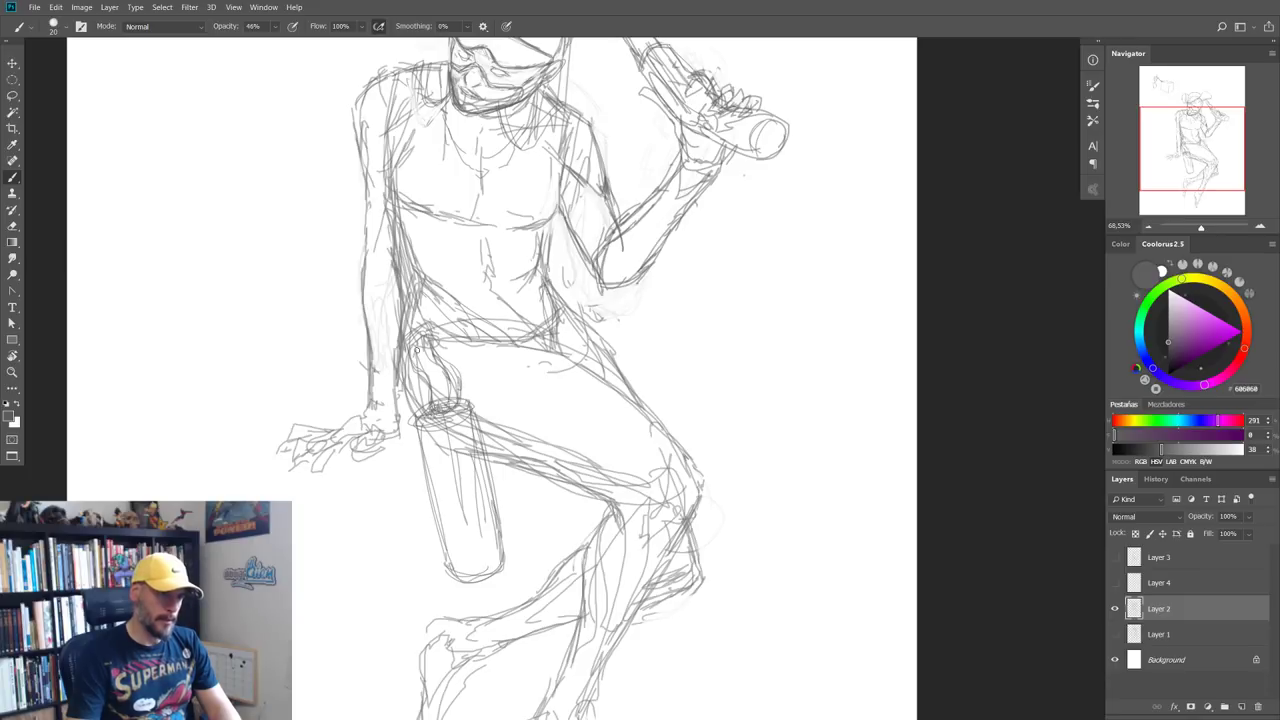
pyautogui.moveTo(418, 352); pyautogui.dragTo(430, 412)
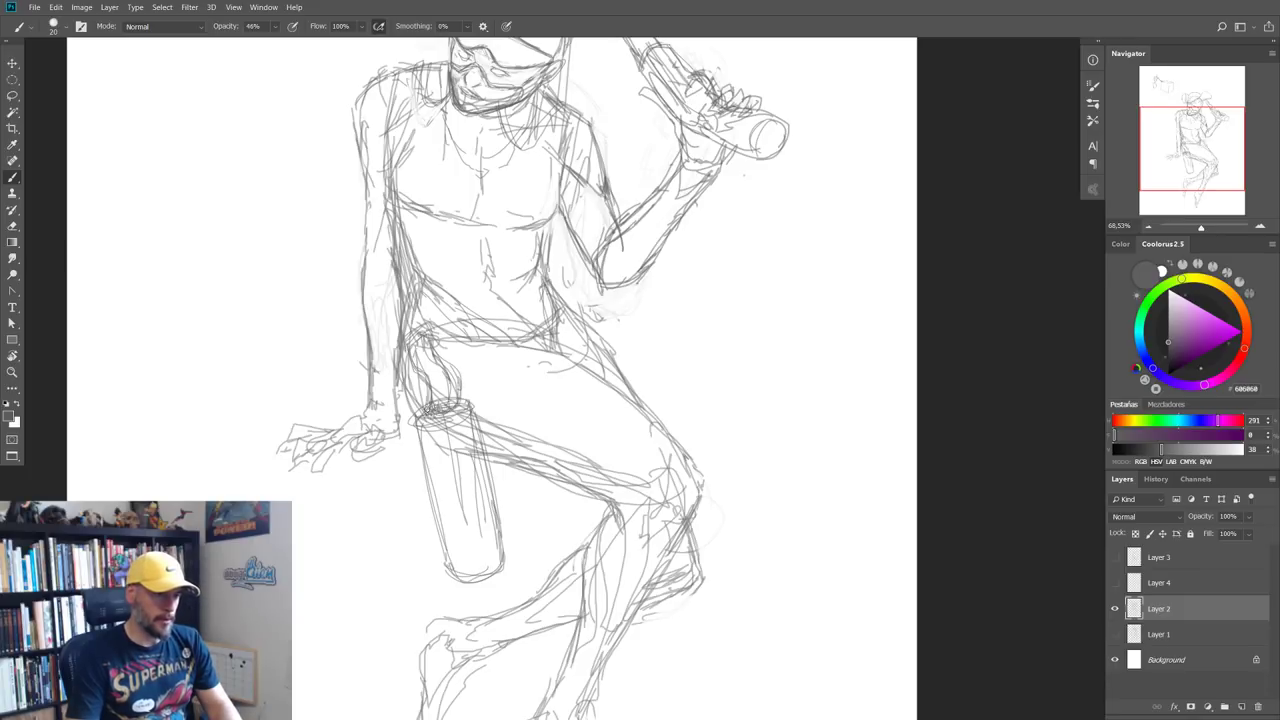
pyautogui.press('e')
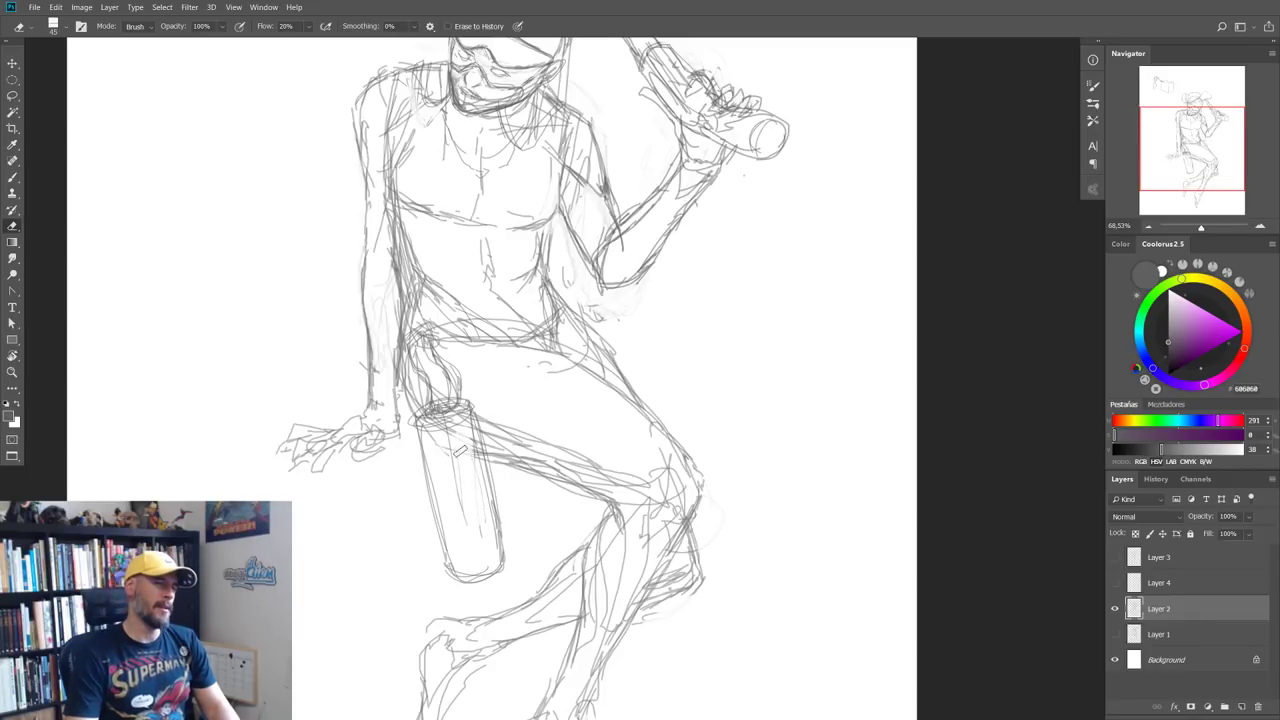
# Step: Add curved strap strokes across the thigh and outline the holster's top and left side
pyautogui.press('b')
pyautogui.moveTo(476, 412)
pyautogui.mouseDown()
pyautogui.moveTo(538, 350)
pyautogui.moveTo(528, 346)
pyautogui.mouseUp()
pyautogui.moveTo(479, 396); pyautogui.dragTo(490, 460)
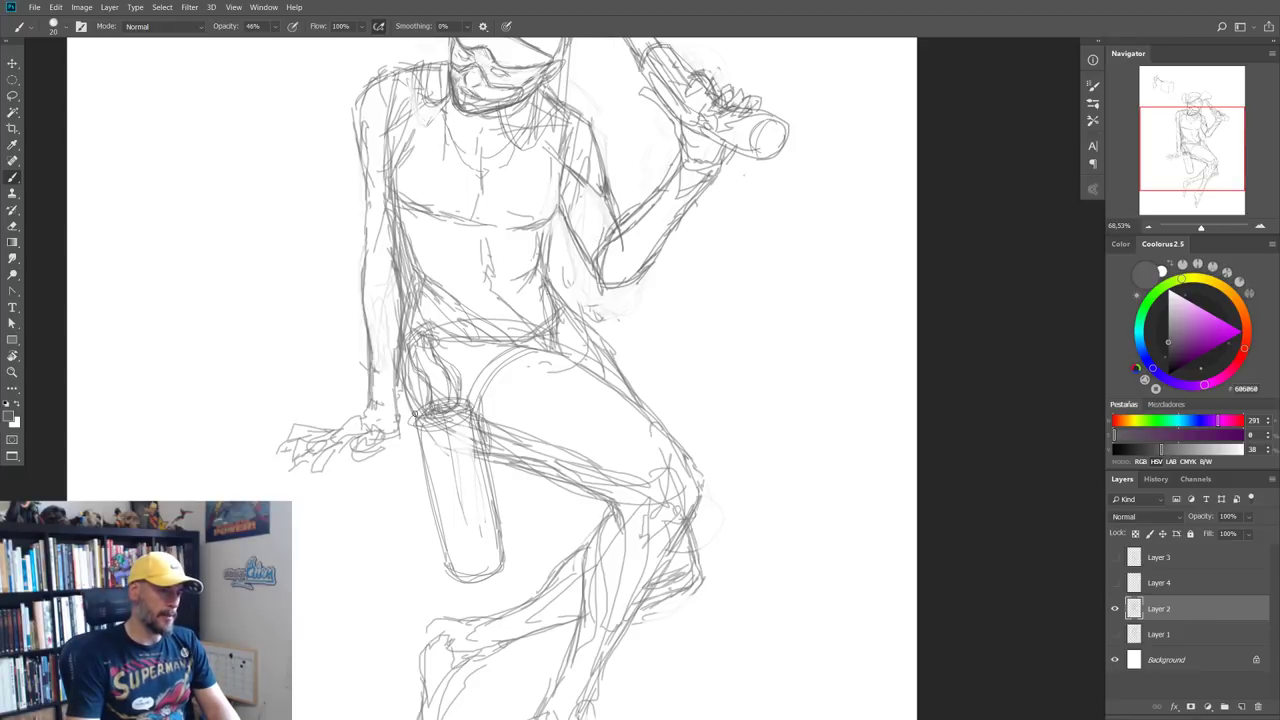
pyautogui.scroll(-3, 422, 400)
pyautogui.scroll(3, 470, 412)
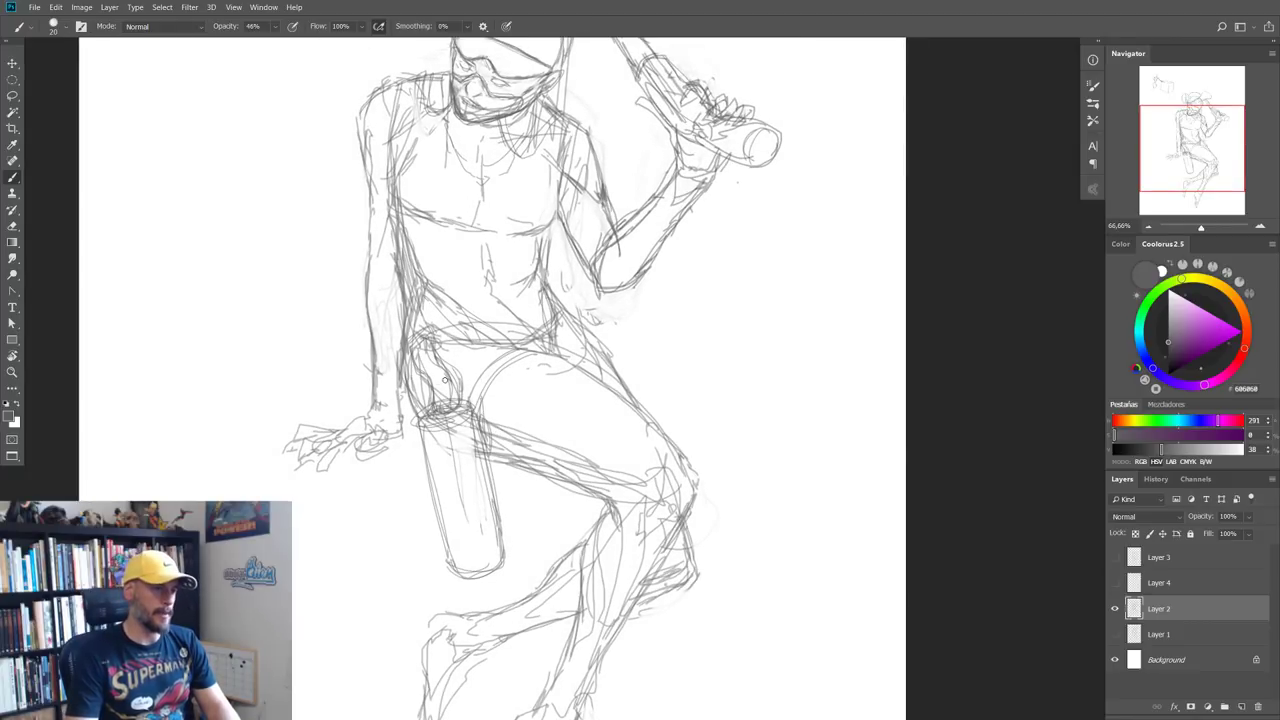
pyautogui.moveTo(449, 476); pyautogui.dragTo(399, 376)
pyautogui.press('e')
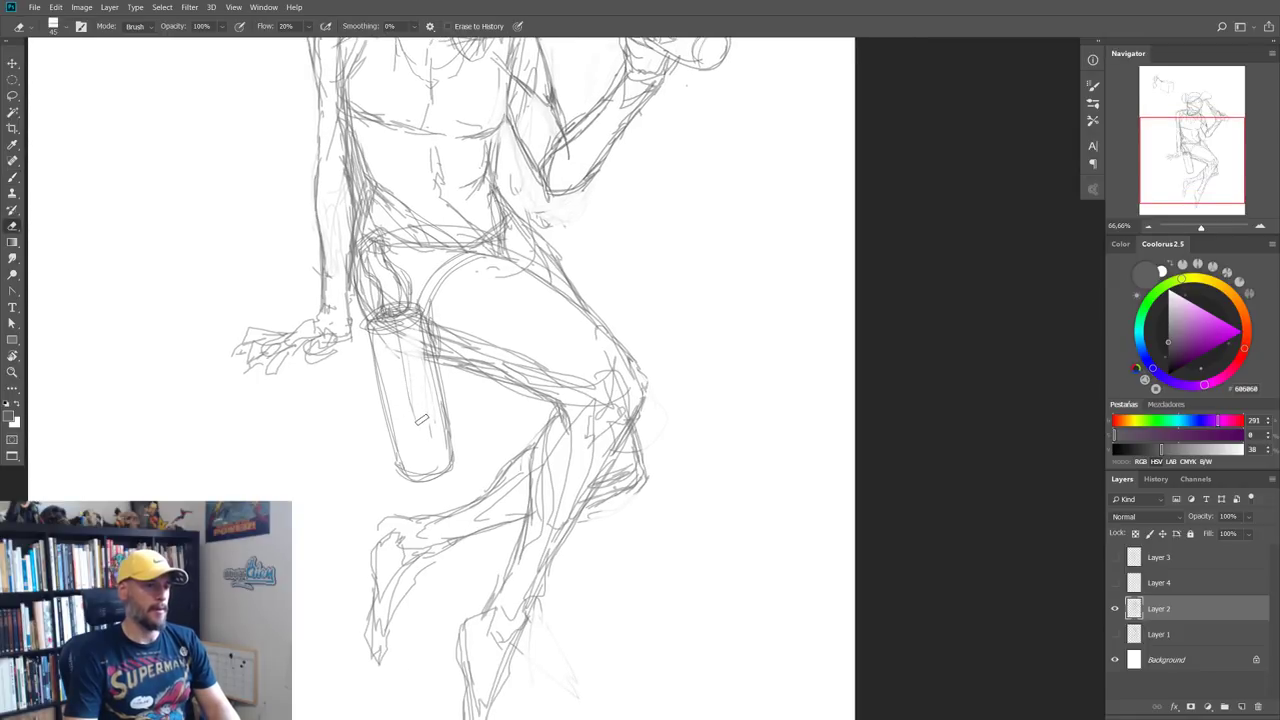
pyautogui.press('b')
pyautogui.moveTo(478, 416); pyautogui.dragTo(434, 374)
pyautogui.moveTo(504, 432)
pyautogui.mouseDown()
pyautogui.moveTo(494, 528)
pyautogui.moveTo(420, 478)
pyautogui.moveTo(492, 517)
pyautogui.mouseUp()
pyautogui.moveTo(437, 385)
pyautogui.mouseDown()
pyautogui.moveTo(481, 416)
pyautogui.moveTo(423, 413)
pyautogui.moveTo(478, 442)
pyautogui.moveTo(478, 498)
pyautogui.mouseUp()
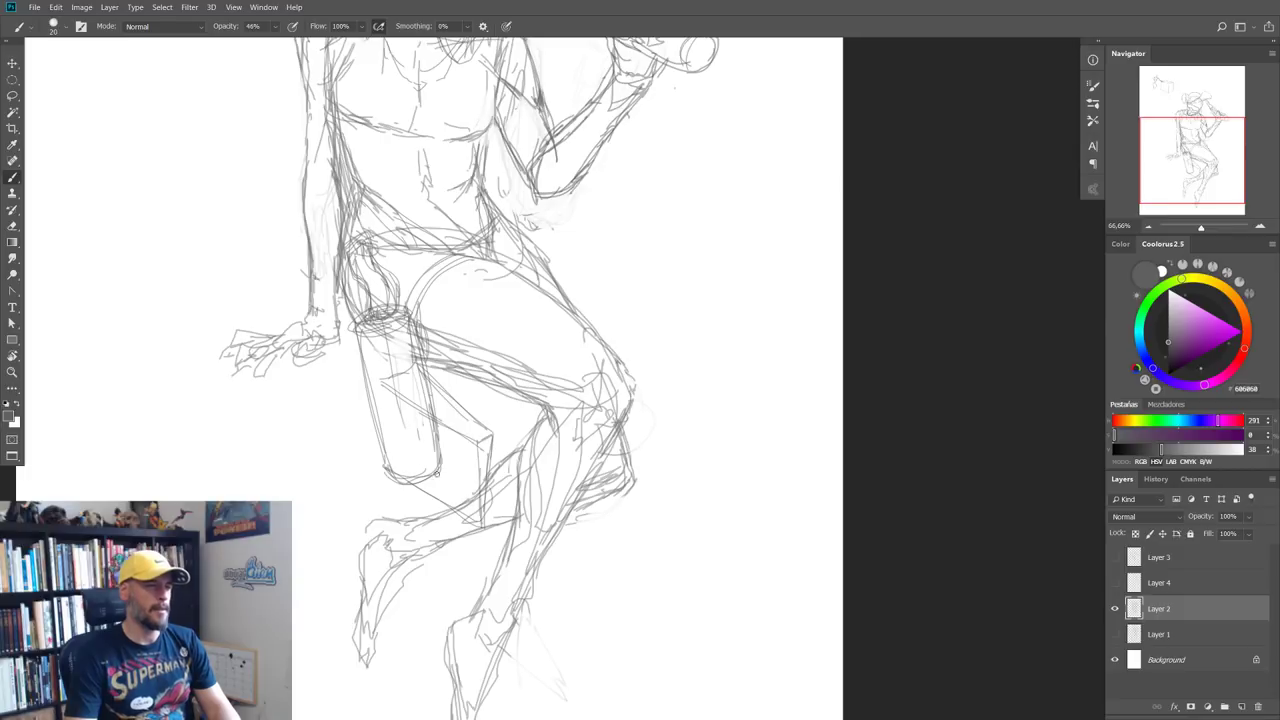
pyautogui.moveTo(381, 378)
pyautogui.mouseDown()
pyautogui.moveTo(400, 478)
pyautogui.moveTo(410, 378)
pyautogui.moveTo(438, 465)
pyautogui.moveTo(378, 420)
pyautogui.mouseUp()
# Step: Redraw the holster's lower-left edge and sketch a trapezoid flap to its left
pyautogui.press('e')
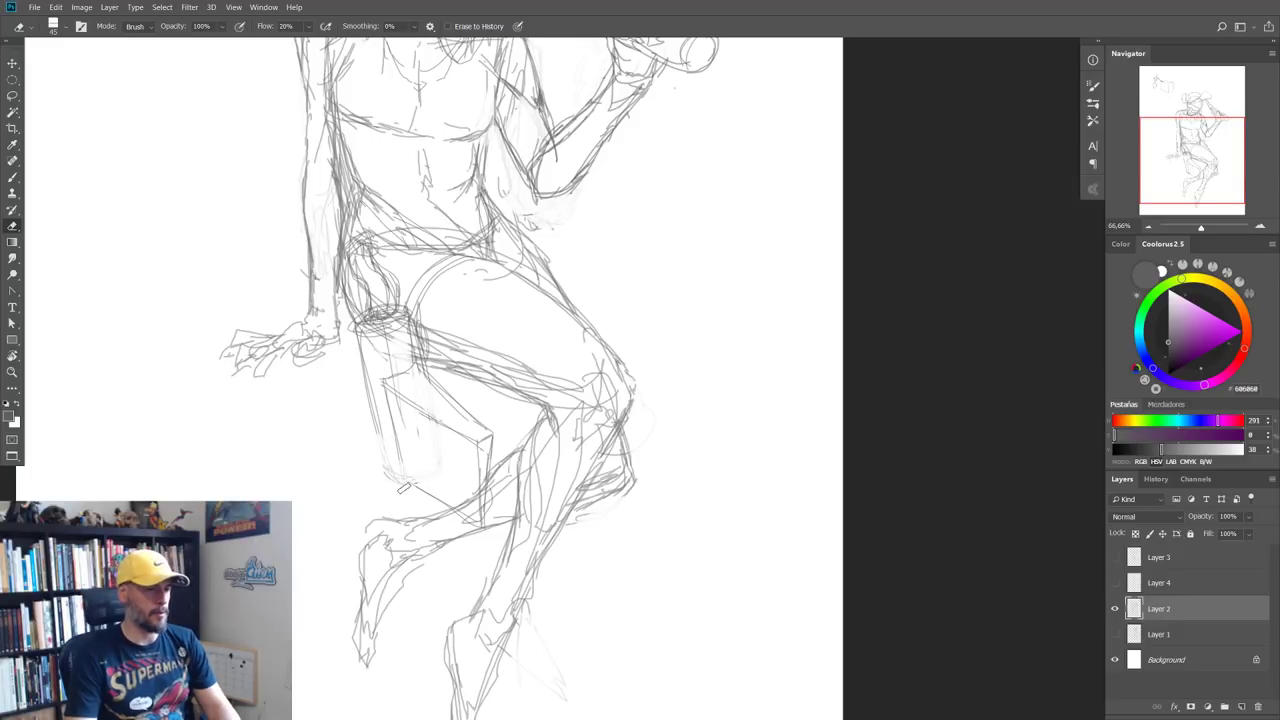
pyautogui.press('b')
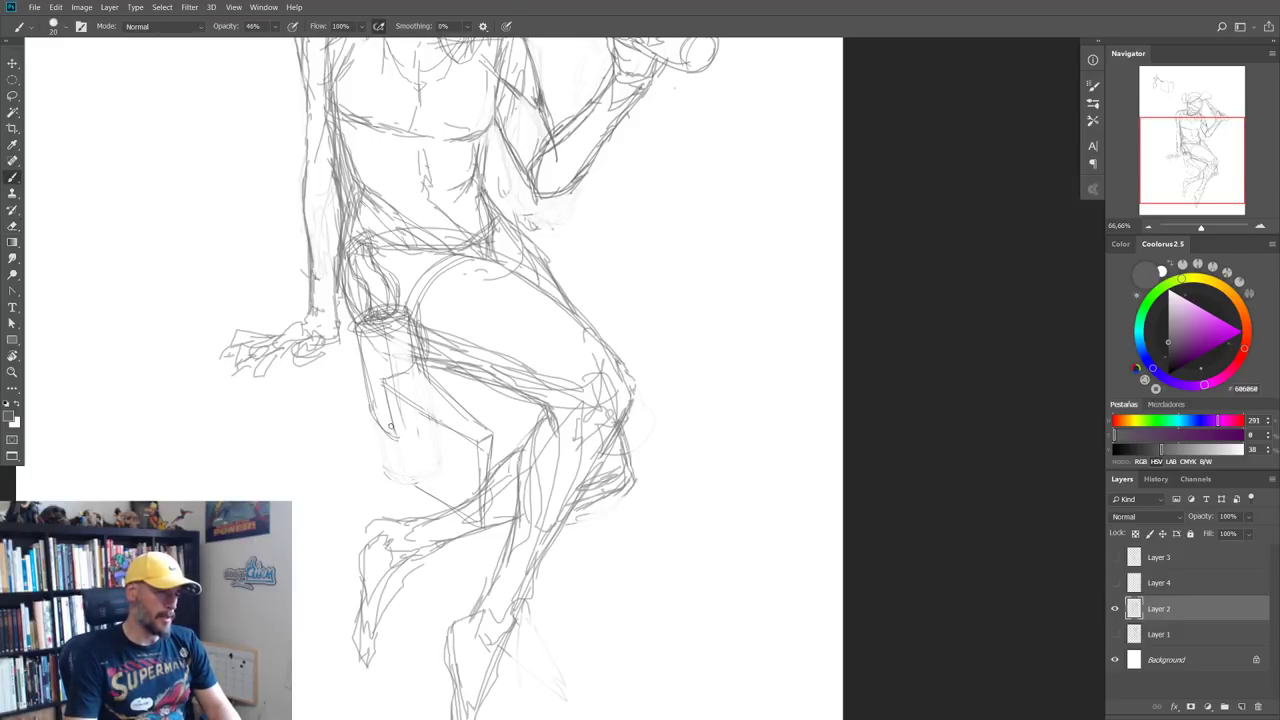
pyautogui.moveTo(398, 452); pyautogui.dragTo(469, 523)
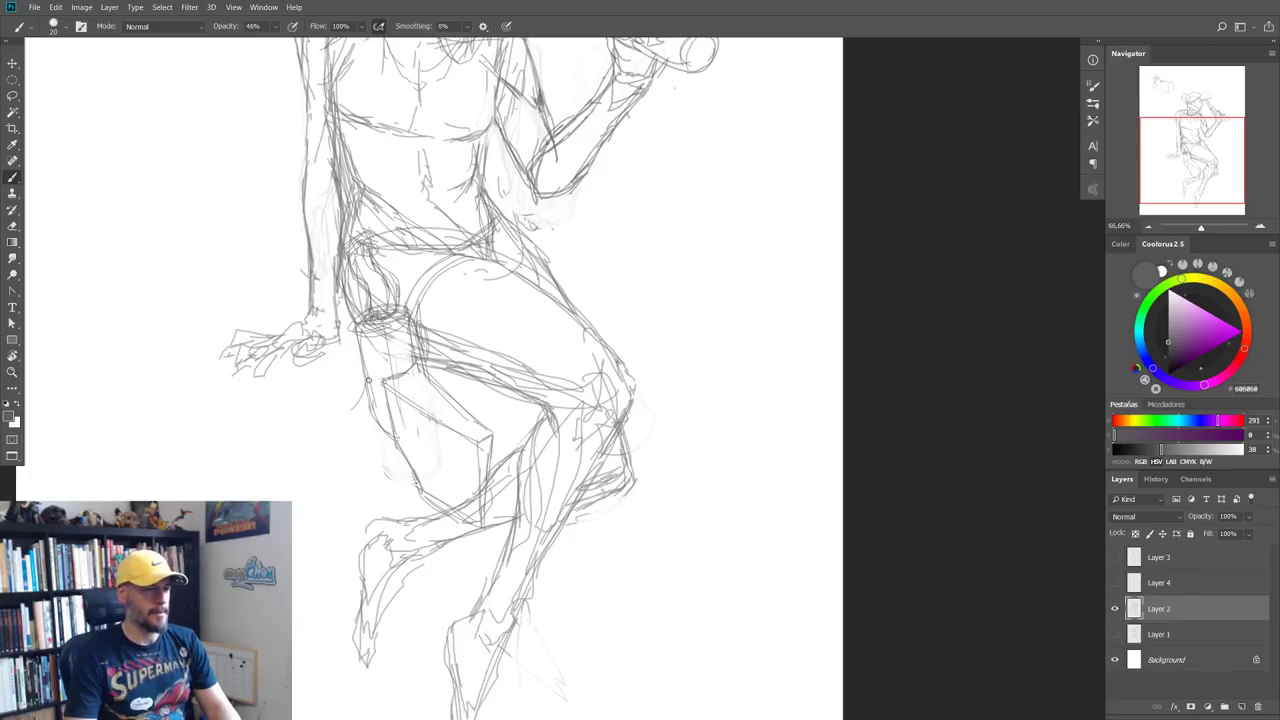
pyautogui.moveTo(368, 381)
pyautogui.mouseDown()
pyautogui.moveTo(316, 436)
pyautogui.moveTo(358, 492)
pyautogui.mouseUp()
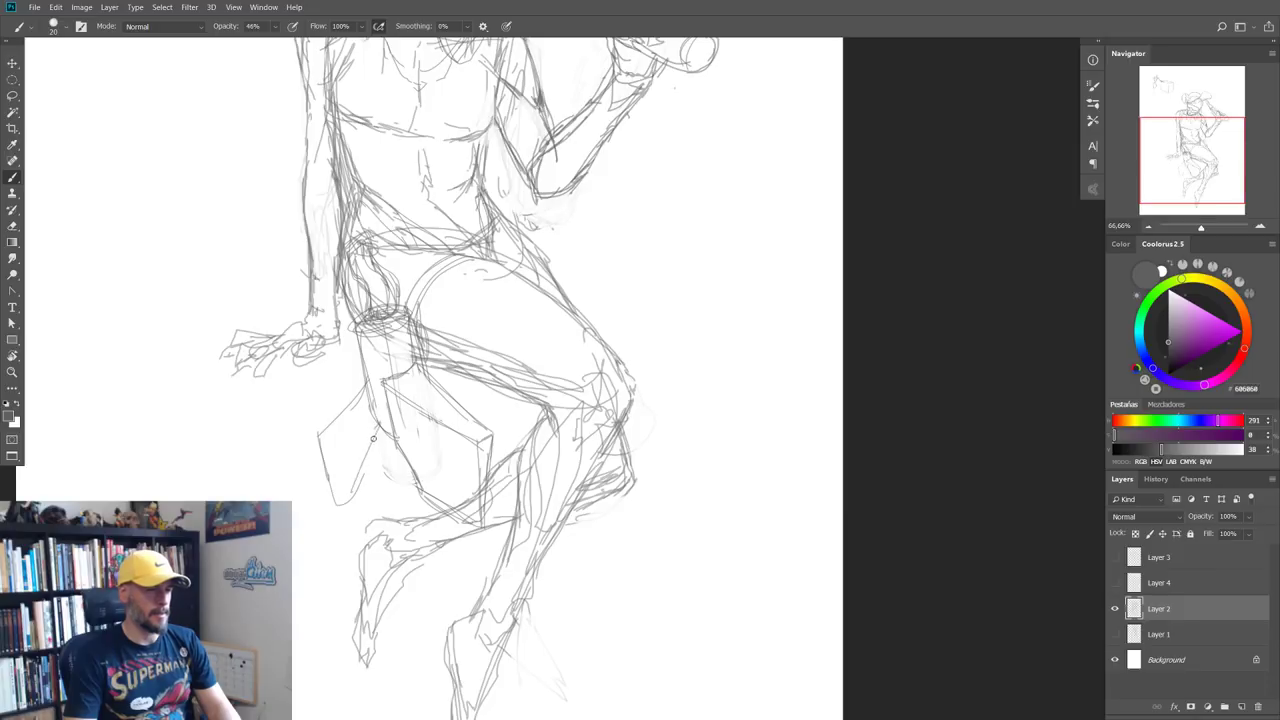
pyautogui.moveTo(373, 437)
pyautogui.mouseDown()
pyautogui.moveTo(346, 505)
pyautogui.moveTo(356, 474)
pyautogui.mouseUp()
pyautogui.moveTo(366, 378); pyautogui.dragTo(314, 444)
pyautogui.moveTo(364, 344)
pyautogui.mouseDown()
pyautogui.moveTo(328, 428)
pyautogui.moveTo(350, 396)
pyautogui.moveTo(318, 438)
pyautogui.mouseUp()
pyautogui.moveTo(344, 390); pyautogui.dragTo(320, 465)
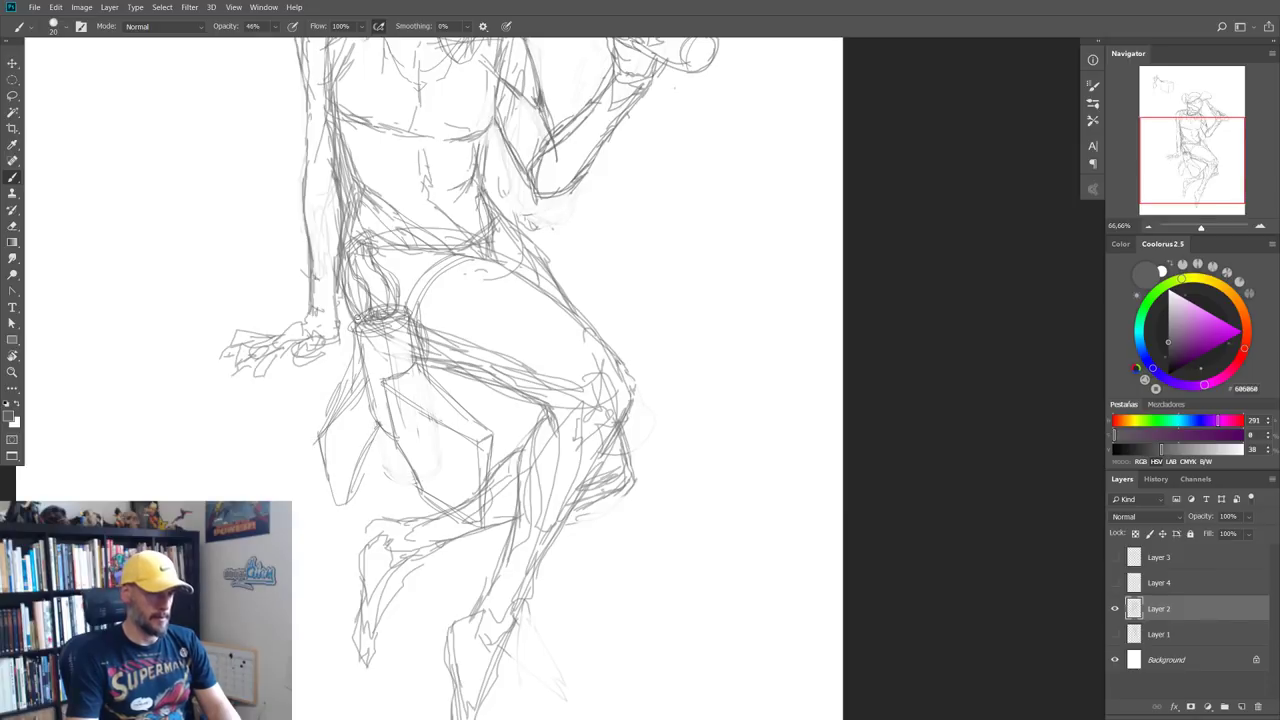
pyautogui.moveTo(353, 346); pyautogui.dragTo(324, 456)
pyautogui.moveTo(376, 424); pyautogui.dragTo(336, 504)
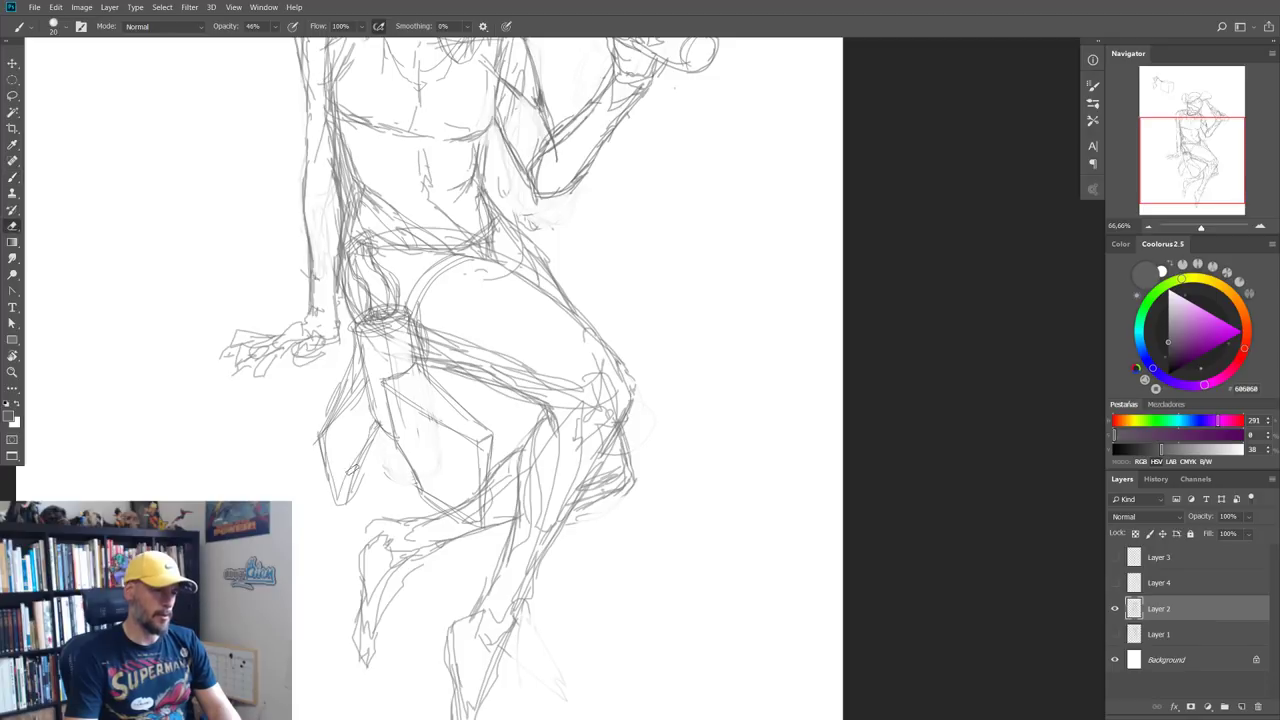
# Step: Erase stray lines inside the trapezoid and redraw them cleaner
pyautogui.press('e')
pyautogui.moveTo(352, 398)
pyautogui.mouseDown()
pyautogui.moveTo(360, 372)
pyautogui.moveTo(370, 400)
pyautogui.mouseUp()
pyautogui.press('b')
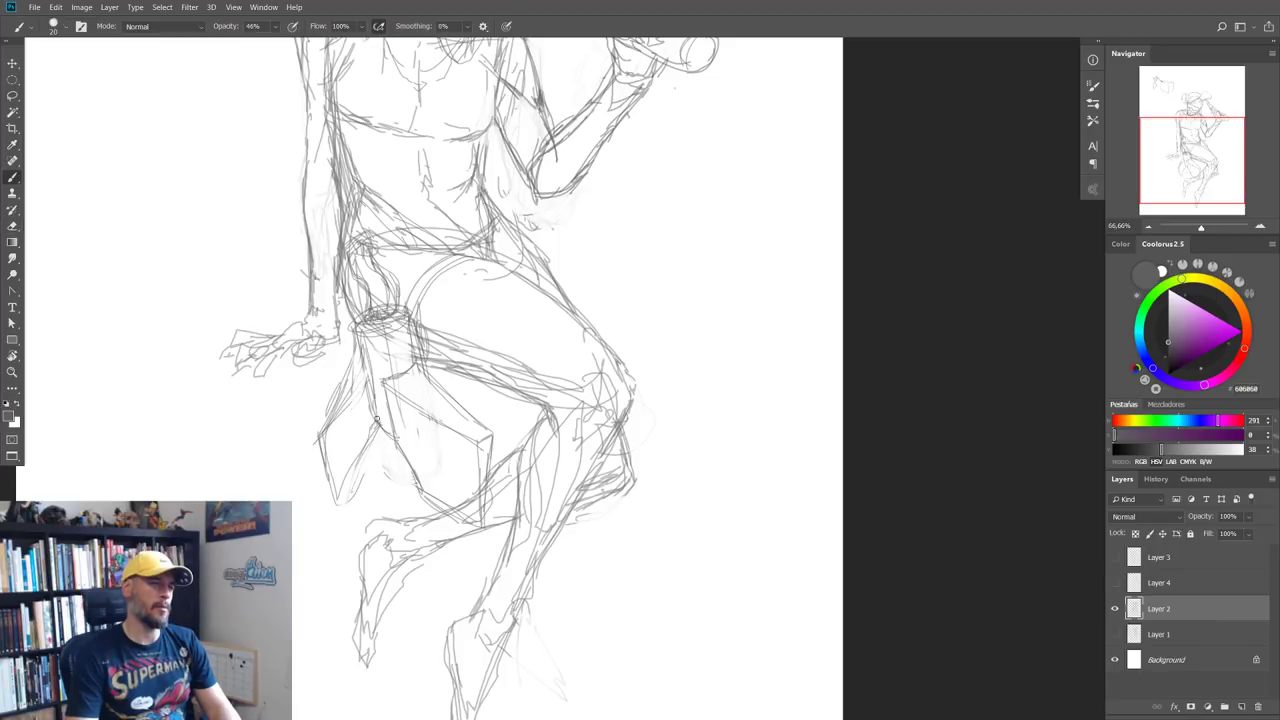
pyautogui.moveTo(366, 348)
pyautogui.mouseDown()
pyautogui.moveTo(376, 436)
pyautogui.moveTo(330, 452)
pyautogui.moveTo(408, 424)
pyautogui.moveTo(450, 455)
pyautogui.moveTo(431, 497)
pyautogui.moveTo(449, 494)
pyautogui.moveTo(427, 484)
pyautogui.moveTo(423, 425)
pyautogui.mouseUp()
pyautogui.press('e')
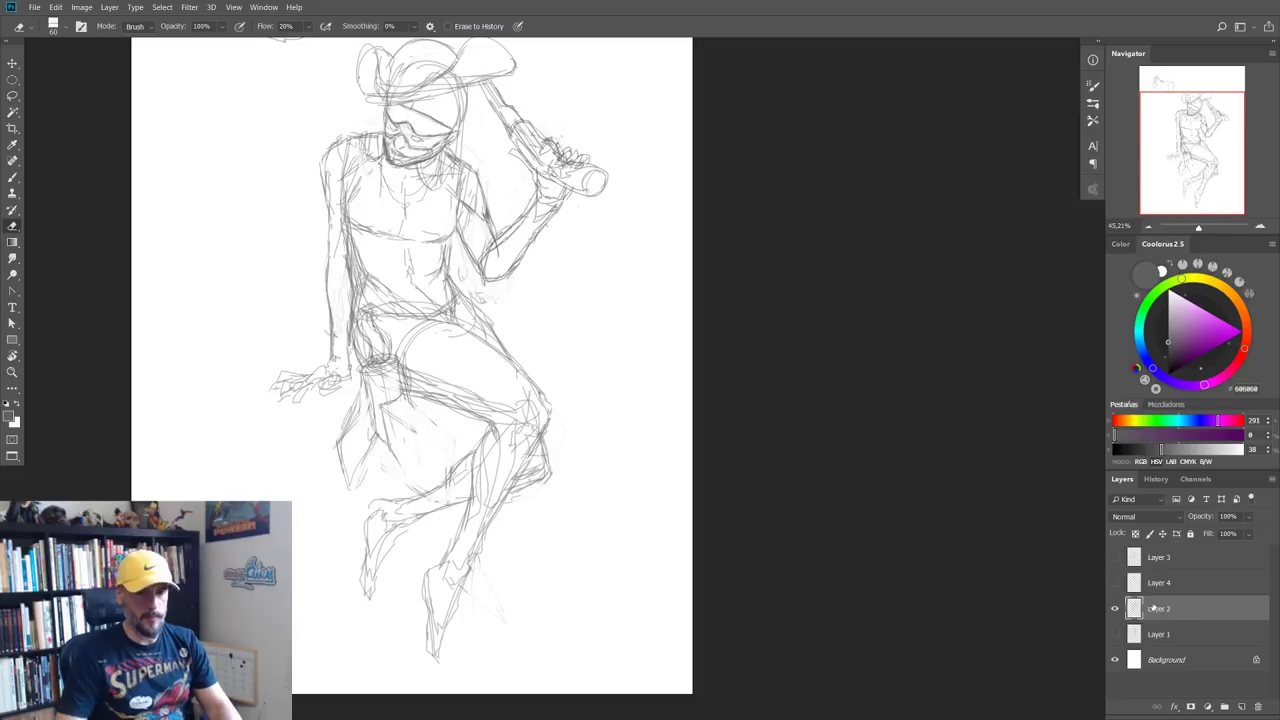
# Step: Duplicate Layer 2, hide the original, and erase the skirt's left-edge lines
pyautogui.hotkey('ctrl', 'j')
pyautogui.click(1115, 634)
pyautogui.scroll(2, 415, 420)
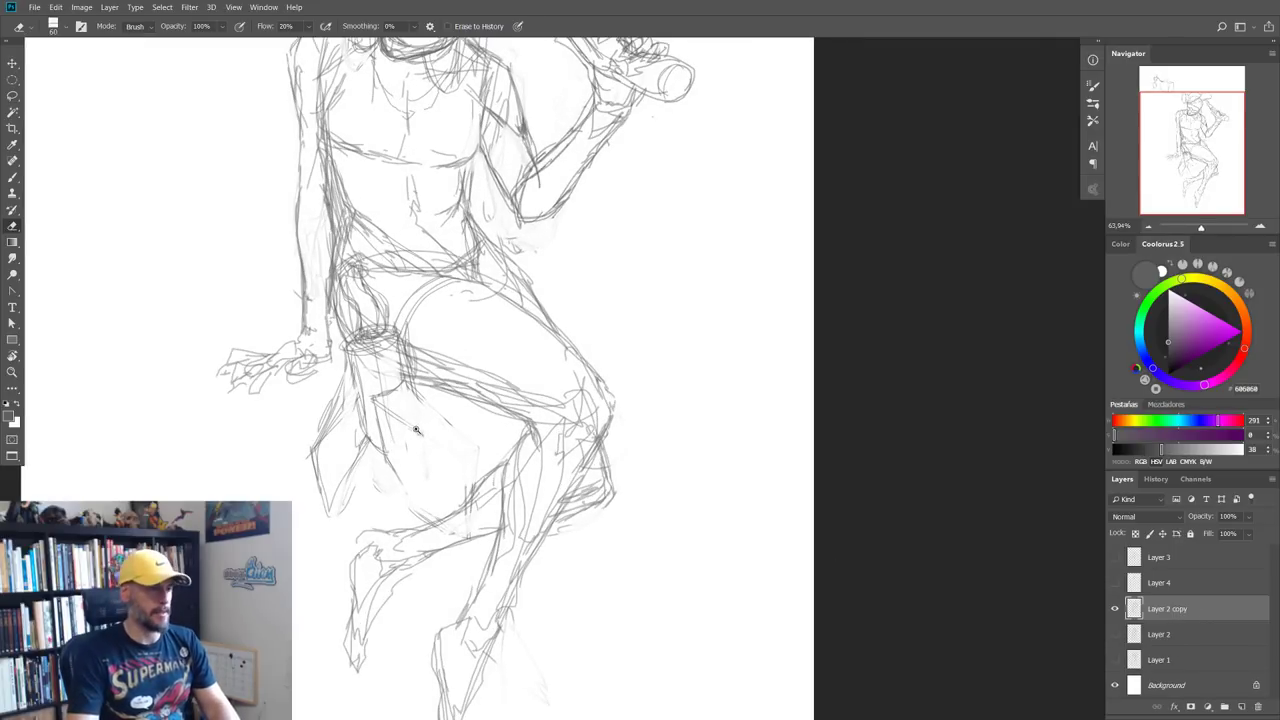
pyautogui.moveTo(386, 414); pyautogui.dragTo(382, 407)
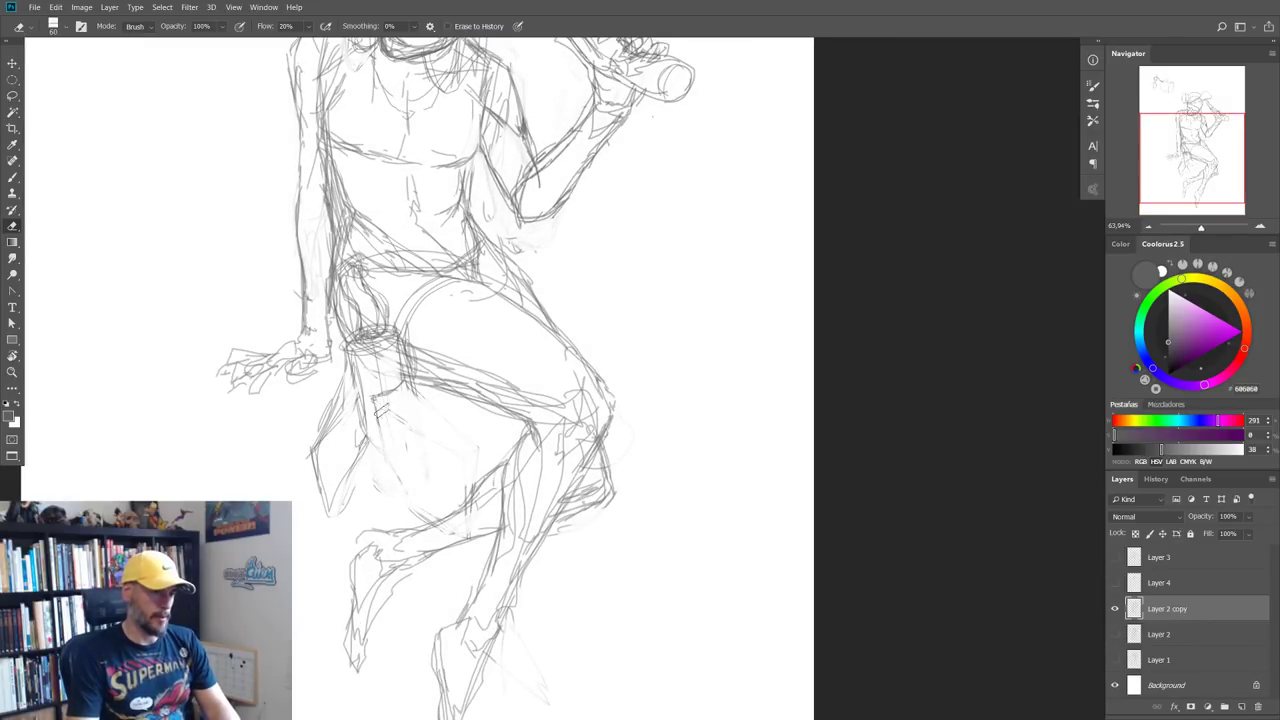
pyautogui.moveTo(333, 373)
pyautogui.mouseDown()
pyautogui.moveTo(320, 510)
pyautogui.moveTo(340, 500)
pyautogui.moveTo(361, 431)
pyautogui.mouseUp()
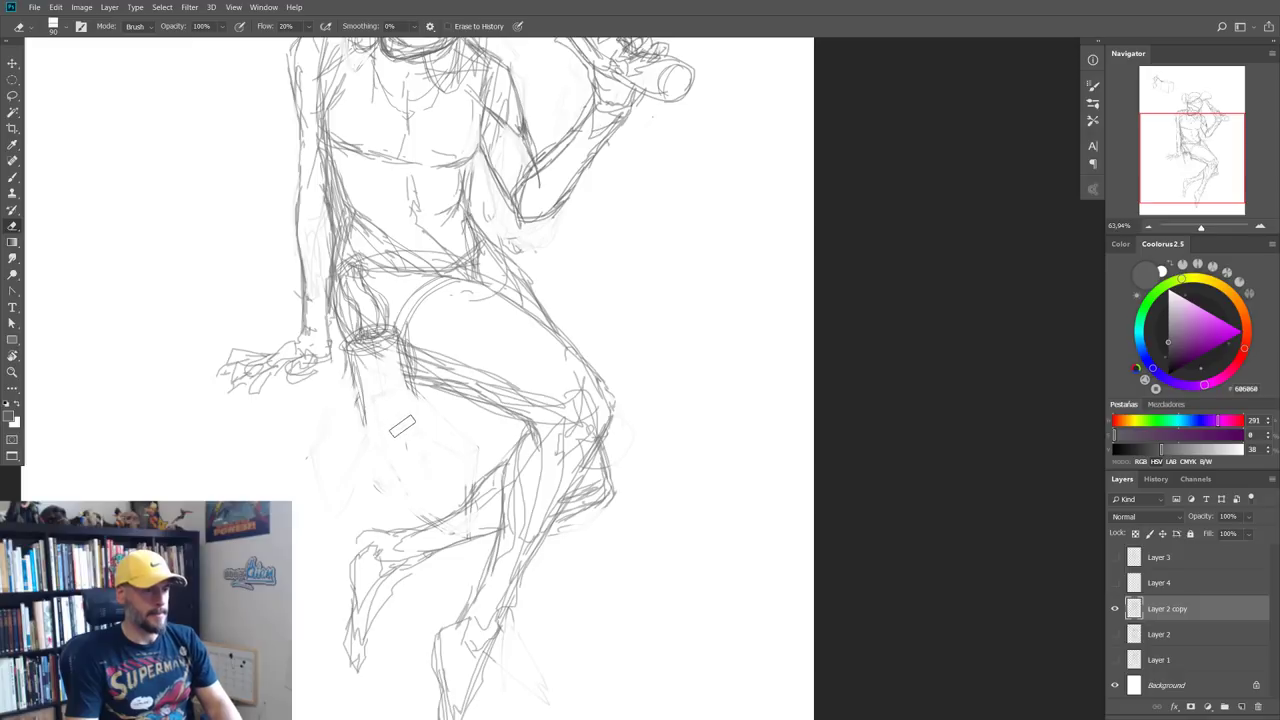
# Step: Sketch new curved lines over the hip and down the lower thigh
pyautogui.press('b')
pyautogui.moveTo(402, 355); pyautogui.dragTo(412, 425)
pyautogui.moveTo(362, 388)
pyautogui.mouseDown()
pyautogui.moveTo(410, 415)
pyautogui.moveTo(400, 457)
pyautogui.mouseUp()
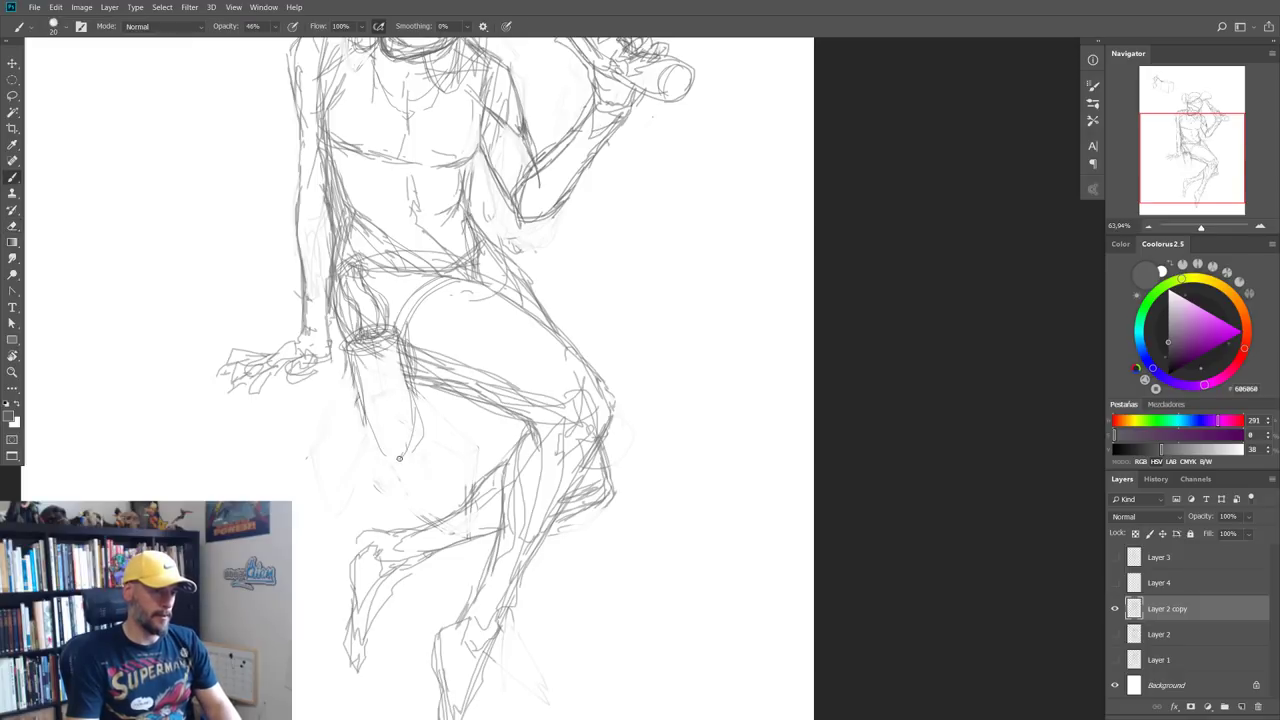
pyautogui.moveTo(410, 384); pyautogui.dragTo(402, 460)
pyautogui.moveTo(368, 412); pyautogui.dragTo(398, 457)
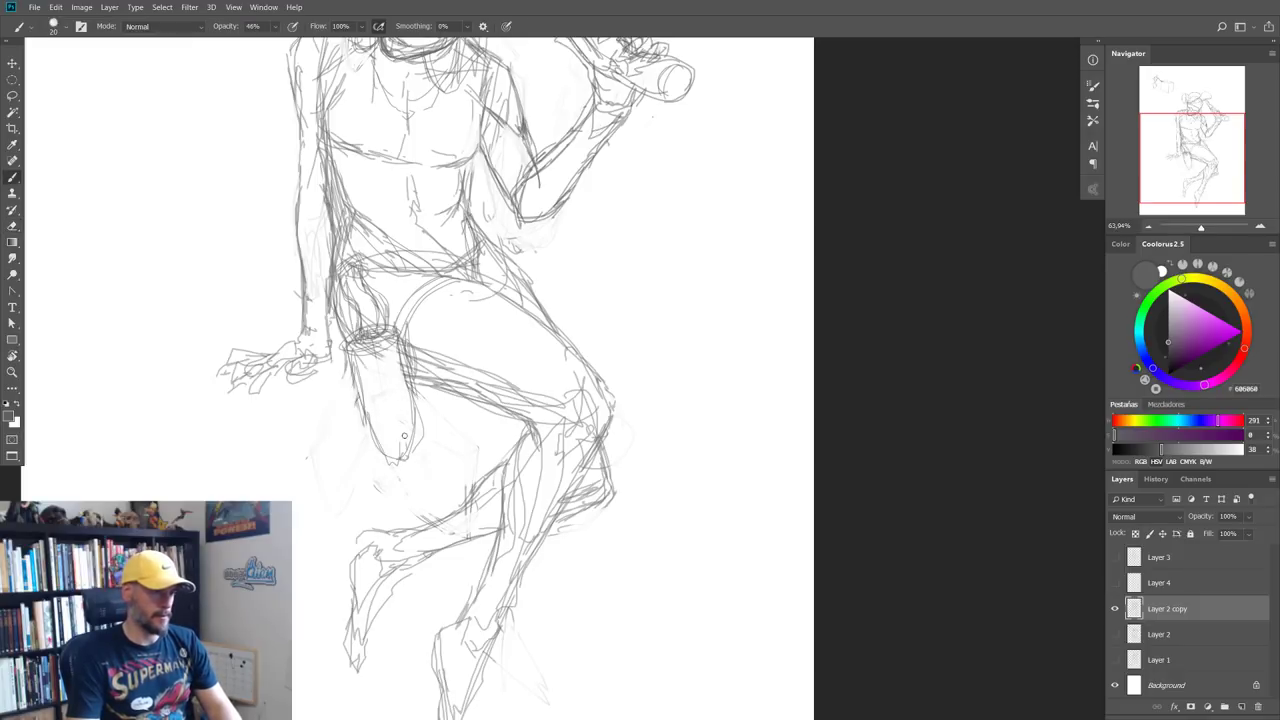
pyautogui.moveTo(404, 388)
pyautogui.mouseDown()
pyautogui.moveTo(400, 446)
pyautogui.moveTo(432, 480)
pyautogui.moveTo(394, 458)
pyautogui.mouseUp()
pyautogui.moveTo(369, 417)
pyautogui.mouseDown()
pyautogui.moveTo(388, 462)
pyautogui.moveTo(374, 470)
pyautogui.mouseUp()
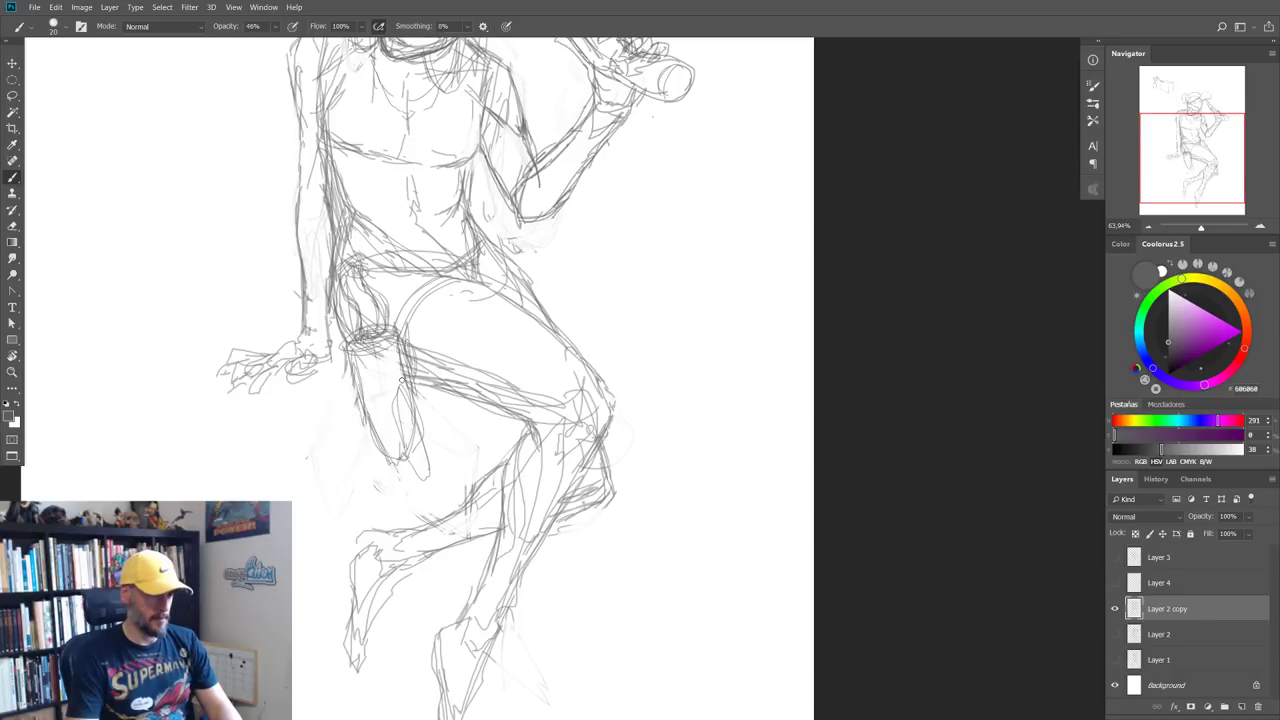
# Step: Erase the old sketch lines around the hip and inside the thigh
pyautogui.scroll(-3, 370, 428)
pyautogui.scroll(3, 360, 420)
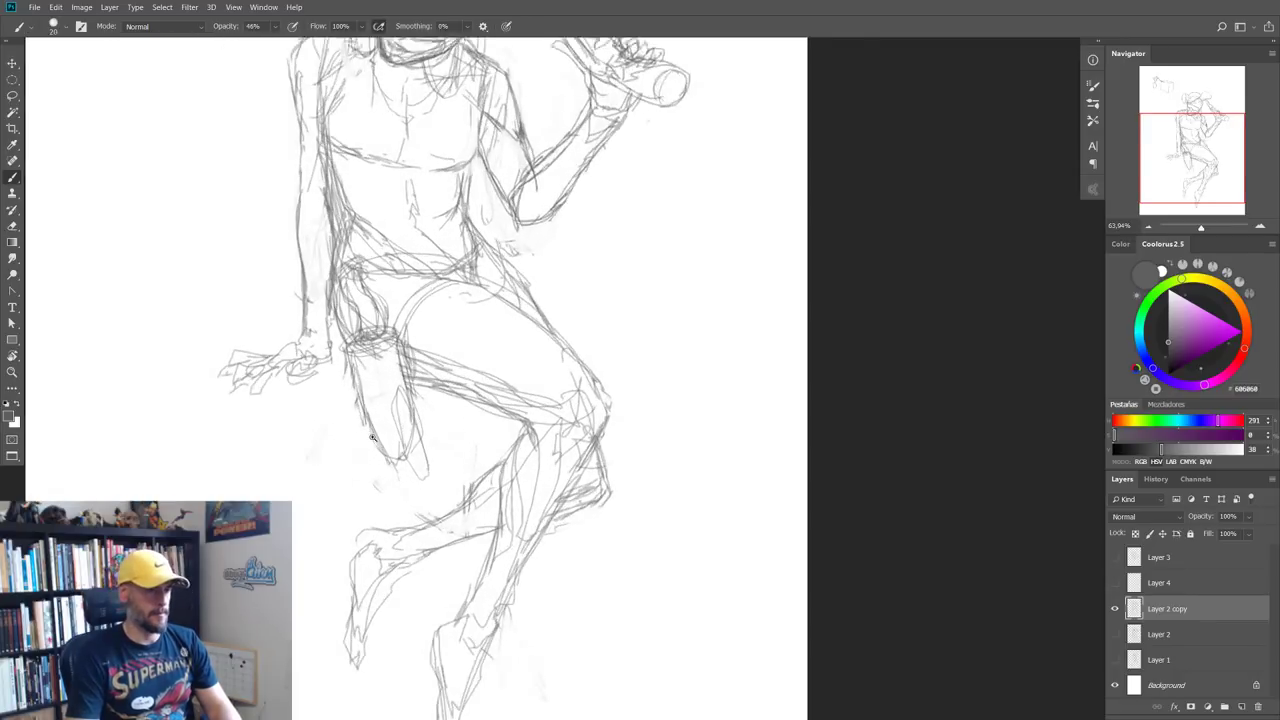
pyautogui.scroll(2, 350, 400)
pyautogui.press('e')
pyautogui.moveTo(340, 237)
pyautogui.mouseDown()
pyautogui.moveTo(370, 328)
pyautogui.moveTo(390, 345)
pyautogui.moveTo(380, 312)
pyautogui.mouseUp()
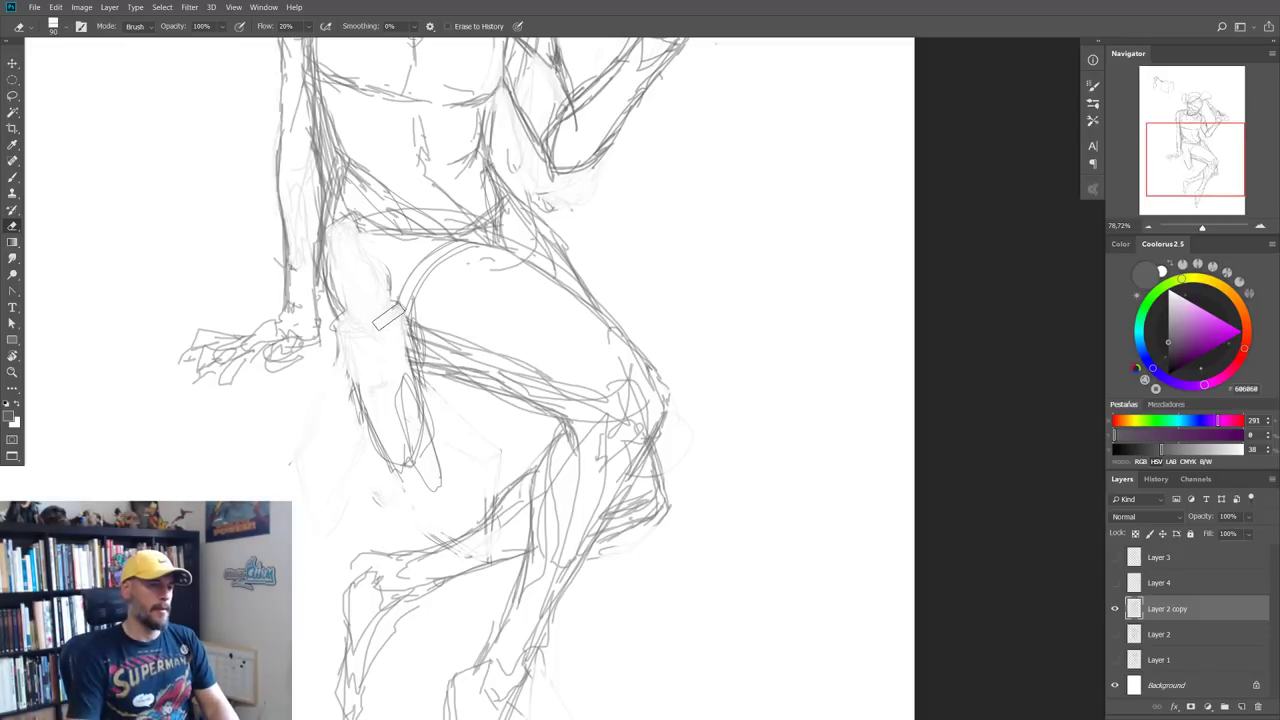
pyautogui.moveTo(410, 320)
pyautogui.mouseDown()
pyautogui.moveTo(355, 337)
pyautogui.moveTo(418, 430)
pyautogui.moveTo(405, 340)
pyautogui.mouseUp()
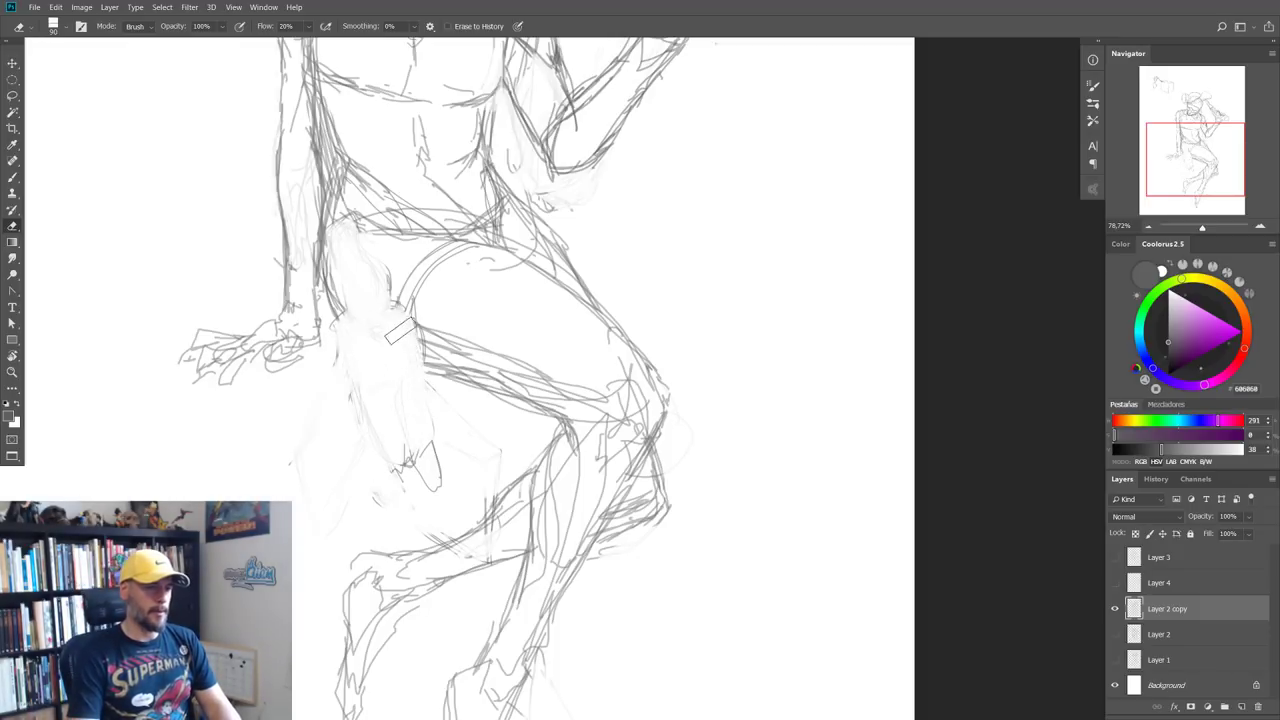
pyautogui.moveTo(420, 450)
pyautogui.mouseDown()
pyautogui.moveTo(425, 490)
pyautogui.moveTo(419, 424)
pyautogui.mouseUp()
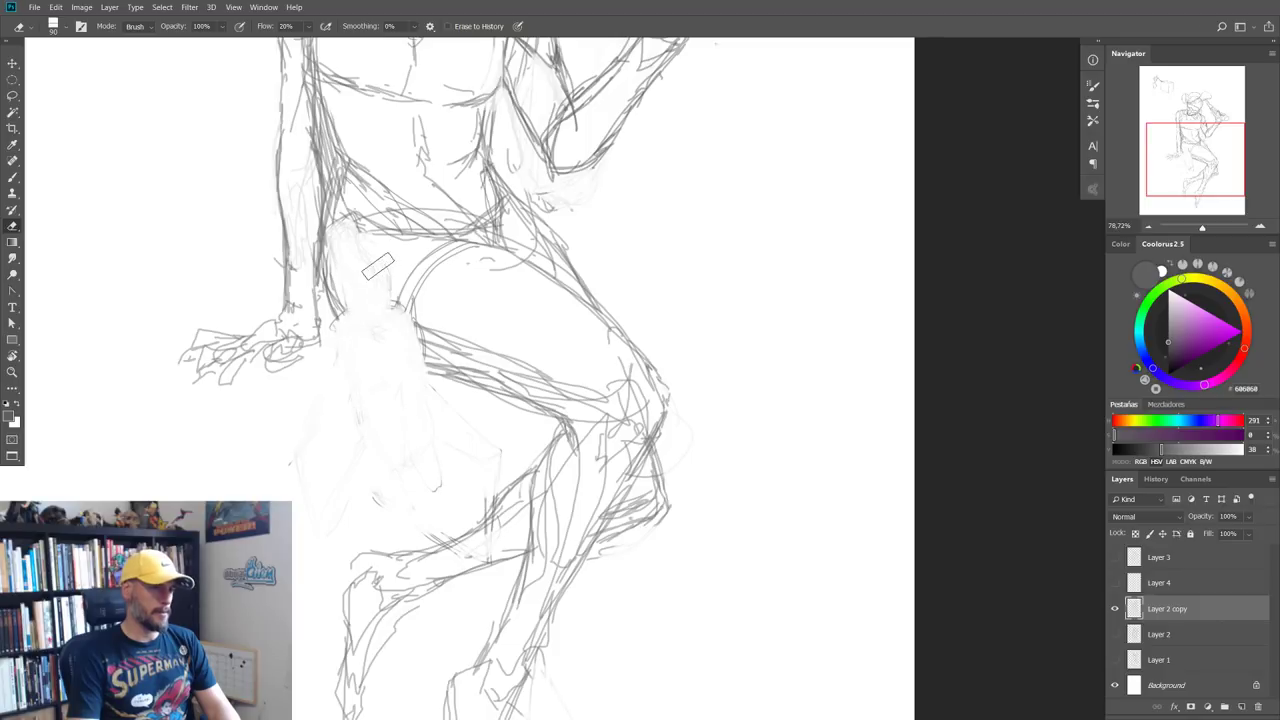
pyautogui.scroll(-3, 394, 423)
pyautogui.scroll(2, 402, 428)
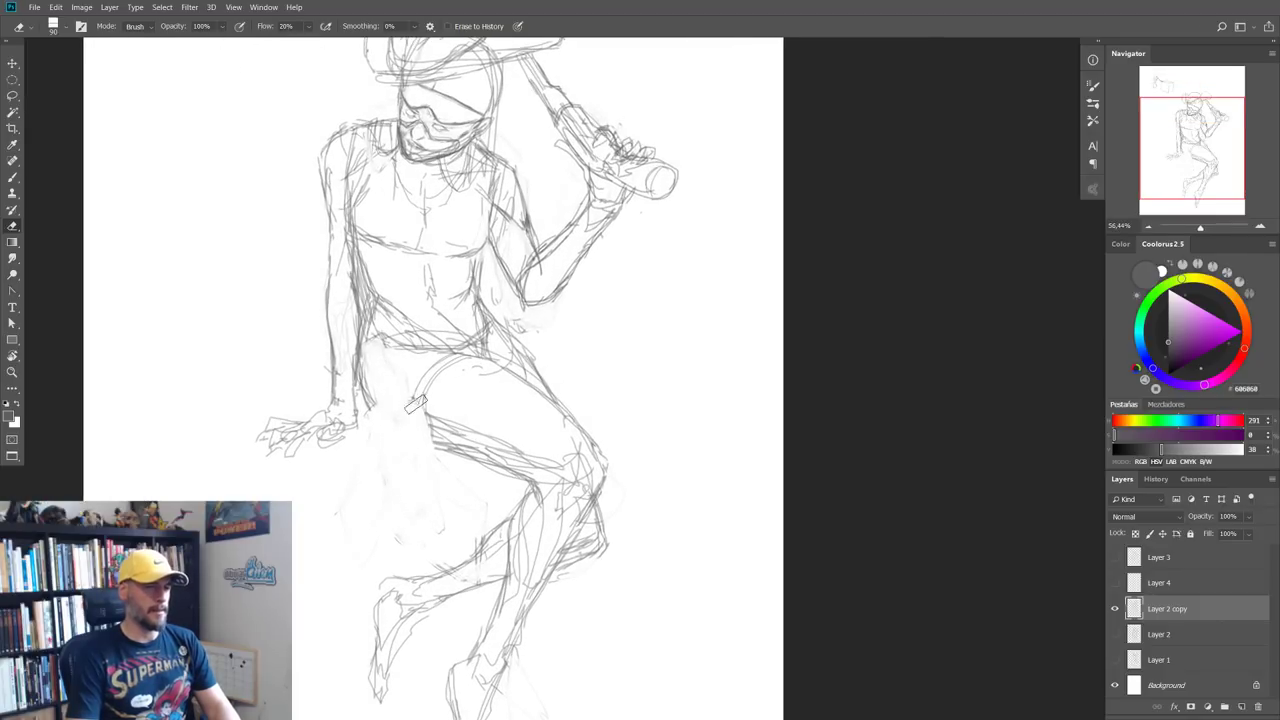
# Step: Draw a strap across the hip with a small double loop
pyautogui.press('b')
pyautogui.moveTo(412, 392); pyautogui.dragTo(408, 423)
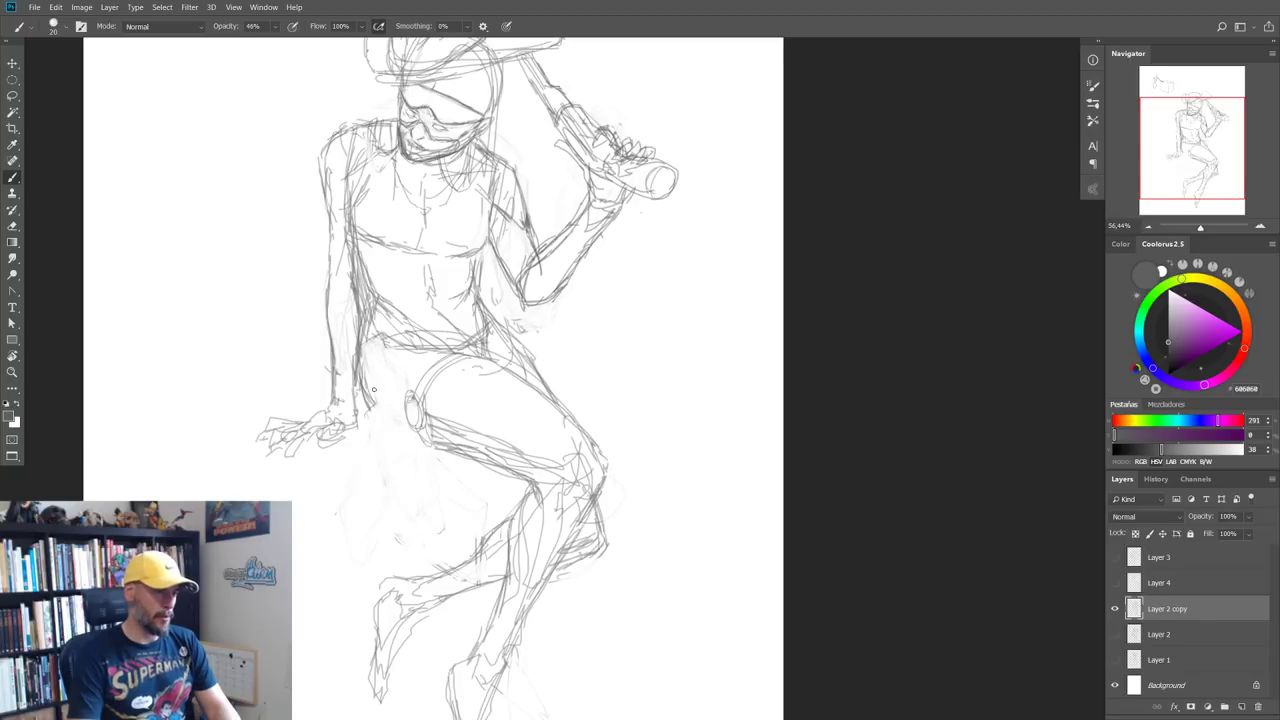
pyautogui.moveTo(369, 396); pyautogui.dragTo(407, 409)
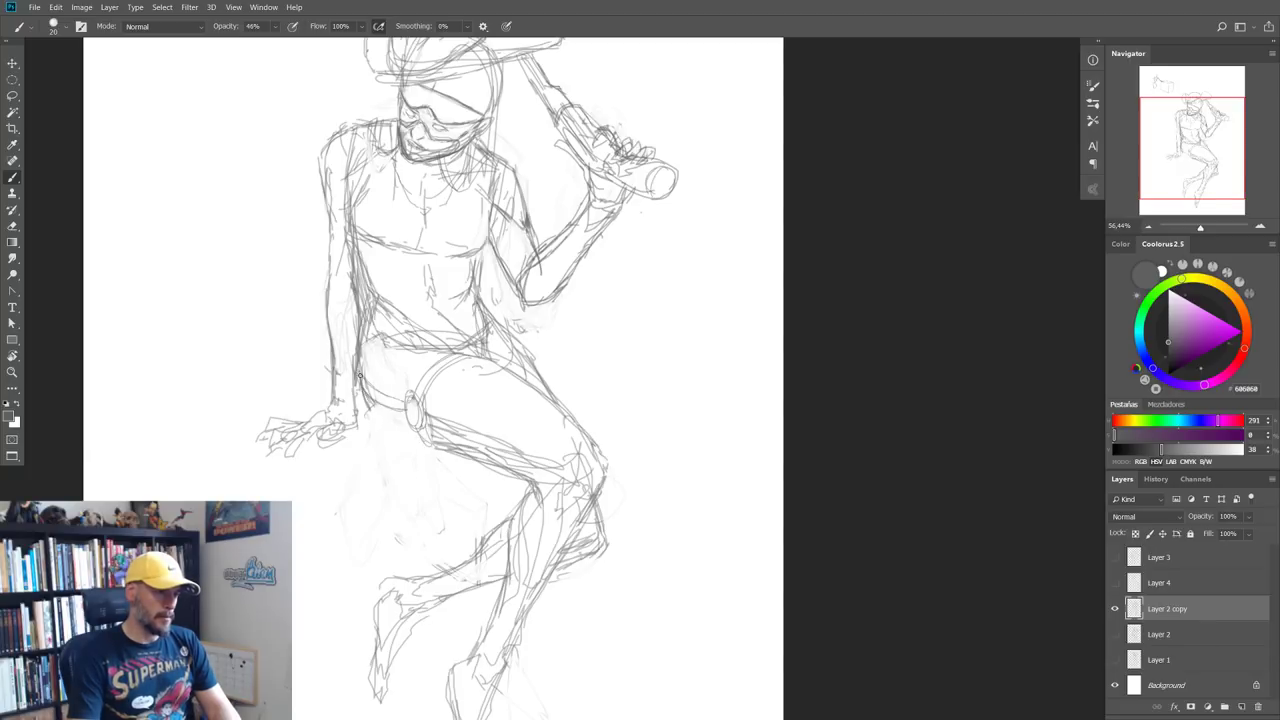
pyautogui.moveTo(409, 424); pyautogui.dragTo(406, 400)
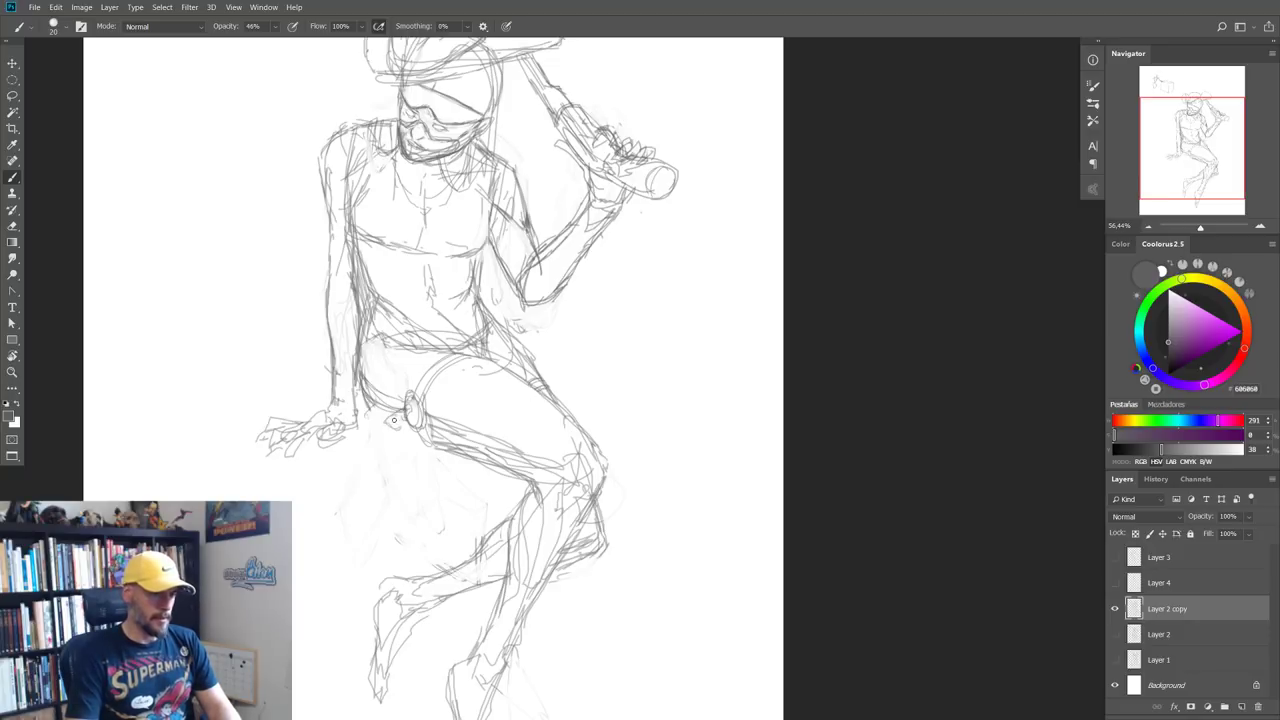
pyautogui.moveTo(406, 426); pyautogui.dragTo(404, 405)
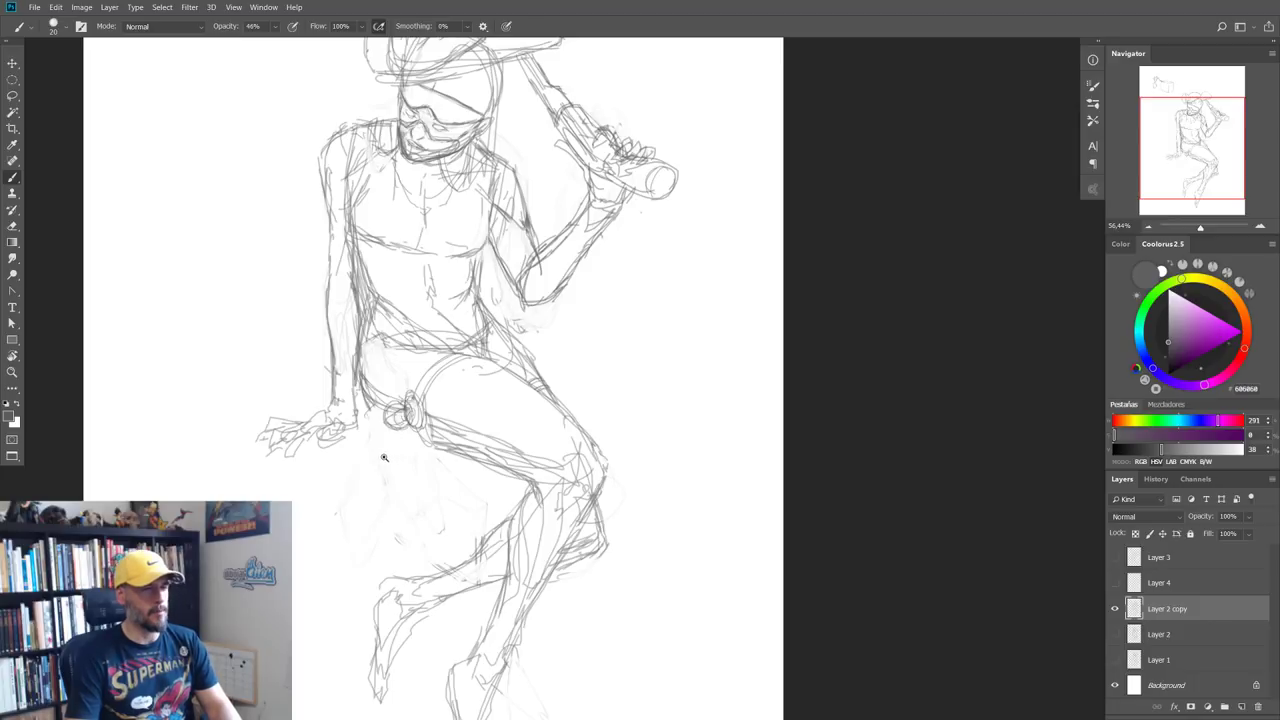
pyautogui.scroll(1, 383, 457)
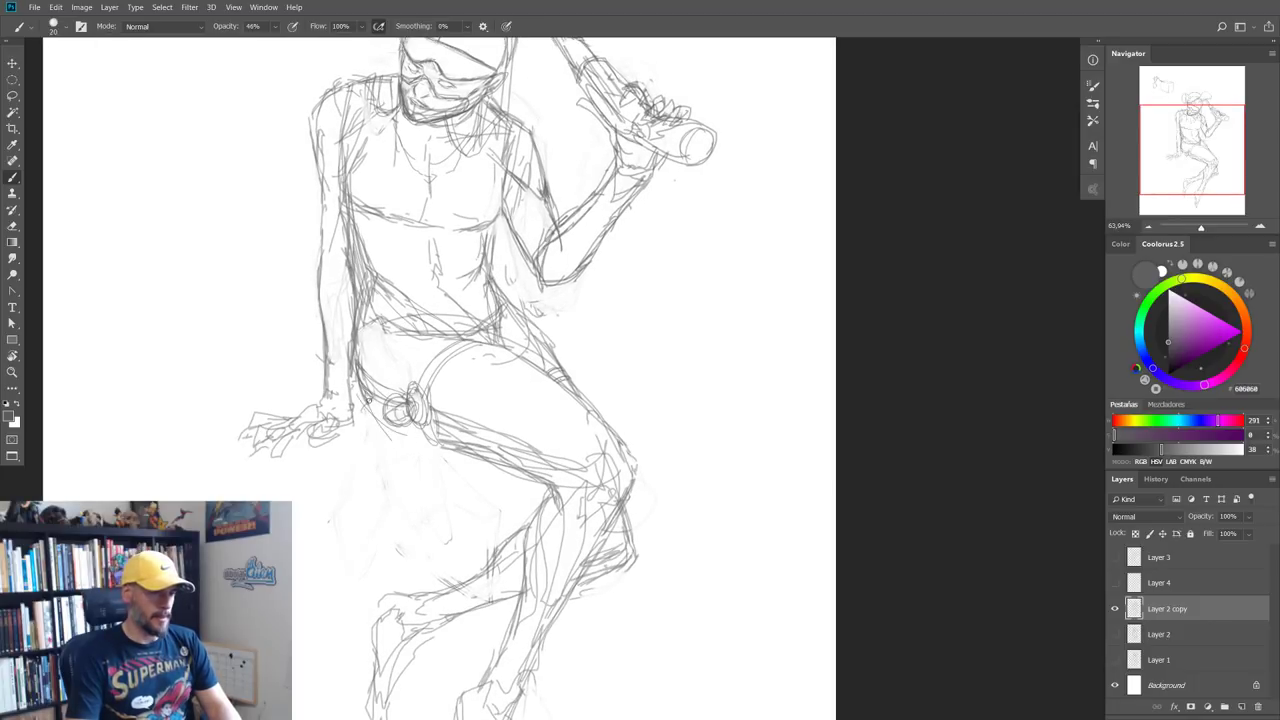
# Step: Draw the holster's upper curve and long outline down the thigh from the hip loop
pyautogui.moveTo(366, 399); pyautogui.dragTo(434, 447)
pyautogui.moveTo(366, 399); pyautogui.dragTo(434, 447)
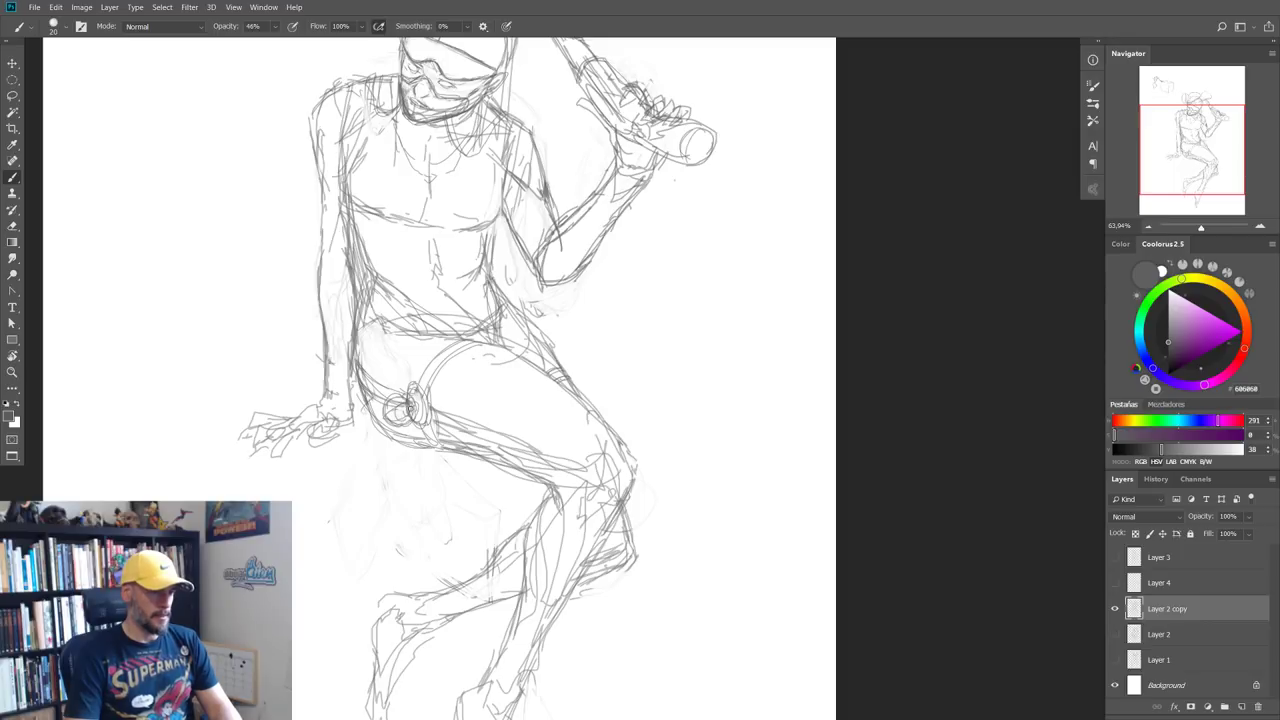
pyautogui.moveTo(412, 415); pyautogui.dragTo(466, 490)
pyautogui.moveTo(446, 548)
pyautogui.mouseDown()
pyautogui.moveTo(452, 479)
pyautogui.moveTo(446, 552)
pyautogui.mouseUp()
pyautogui.moveTo(465, 481); pyautogui.dragTo(452, 559)
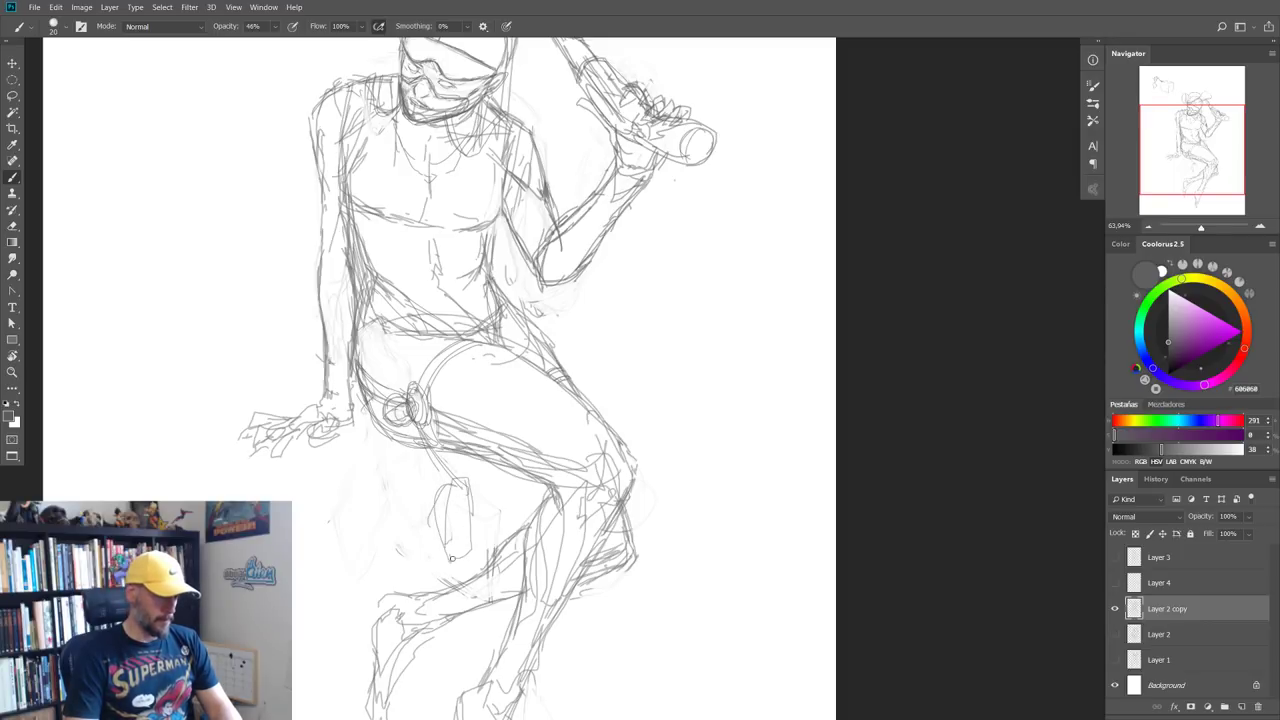
pyautogui.moveTo(394, 420); pyautogui.dragTo(430, 502)
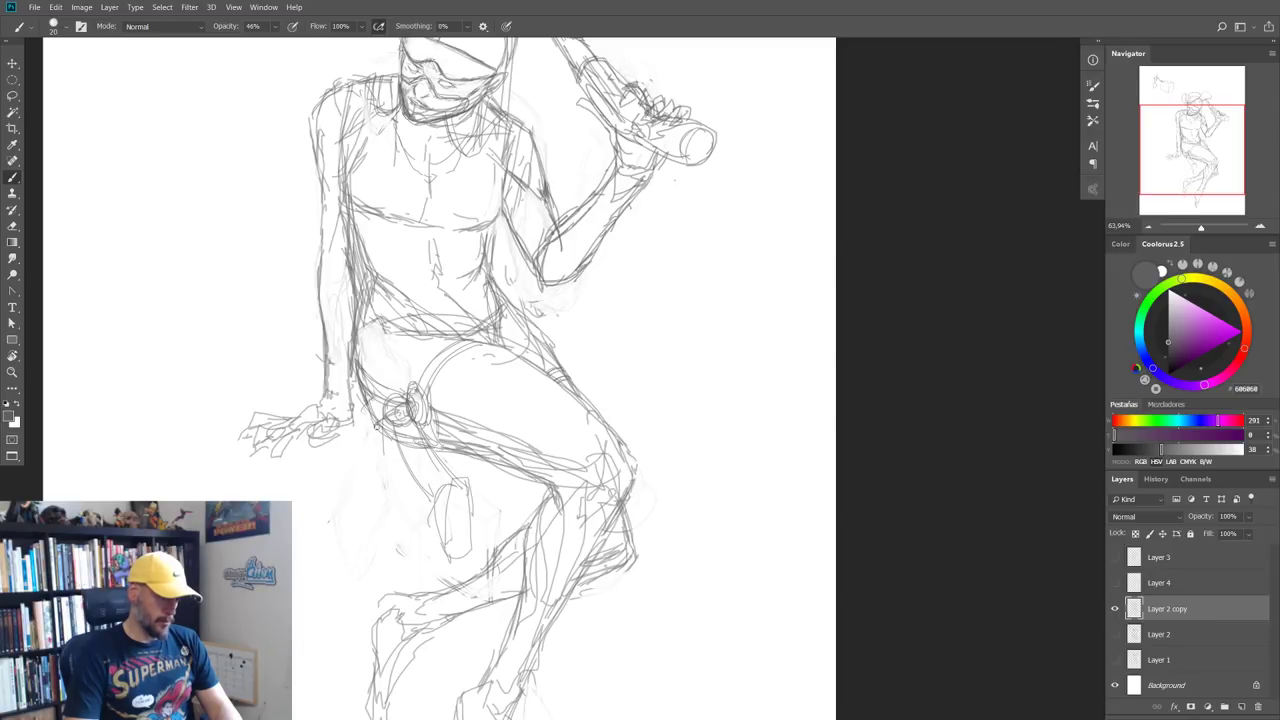
pyautogui.moveTo(376, 425)
pyautogui.mouseDown()
pyautogui.moveTo(415, 488)
pyautogui.moveTo(454, 482)
pyautogui.moveTo(380, 423)
pyautogui.moveTo(450, 480)
pyautogui.mouseUp()
pyautogui.moveTo(387, 440); pyautogui.dragTo(418, 498)
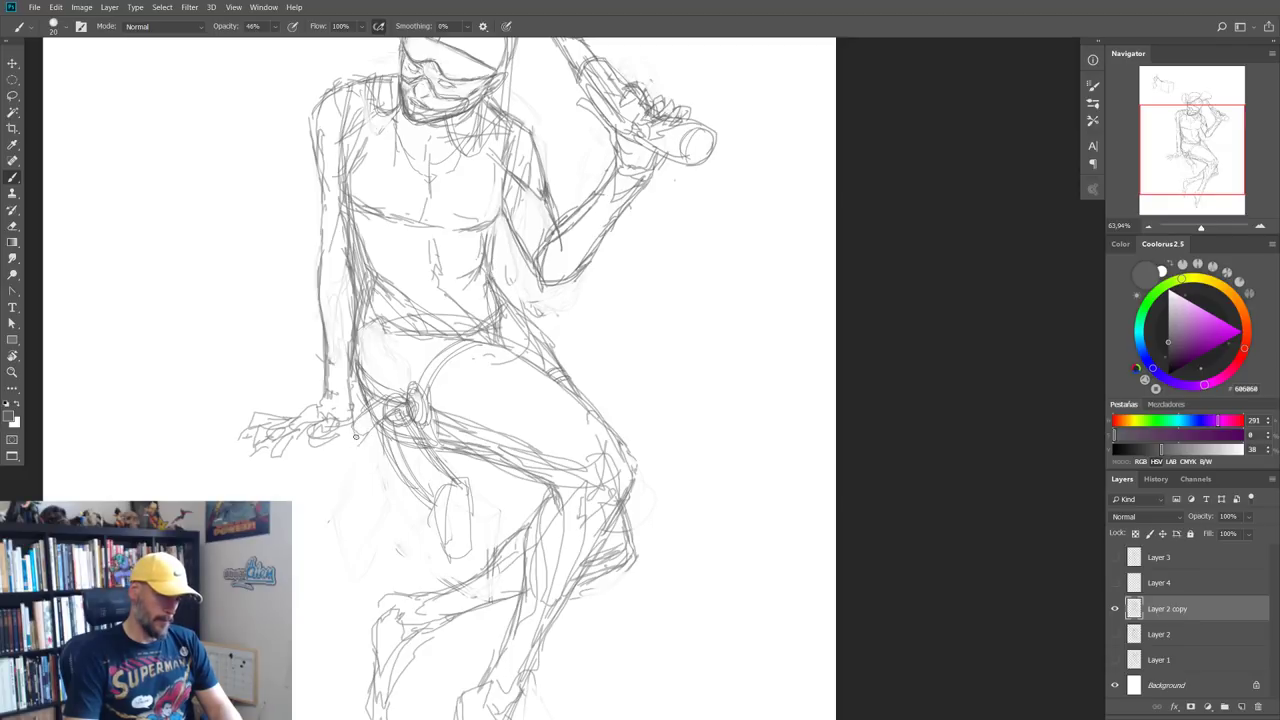
pyautogui.moveTo(355, 436)
pyautogui.mouseDown()
pyautogui.moveTo(390, 536)
pyautogui.moveTo(427, 532)
pyautogui.mouseUp()
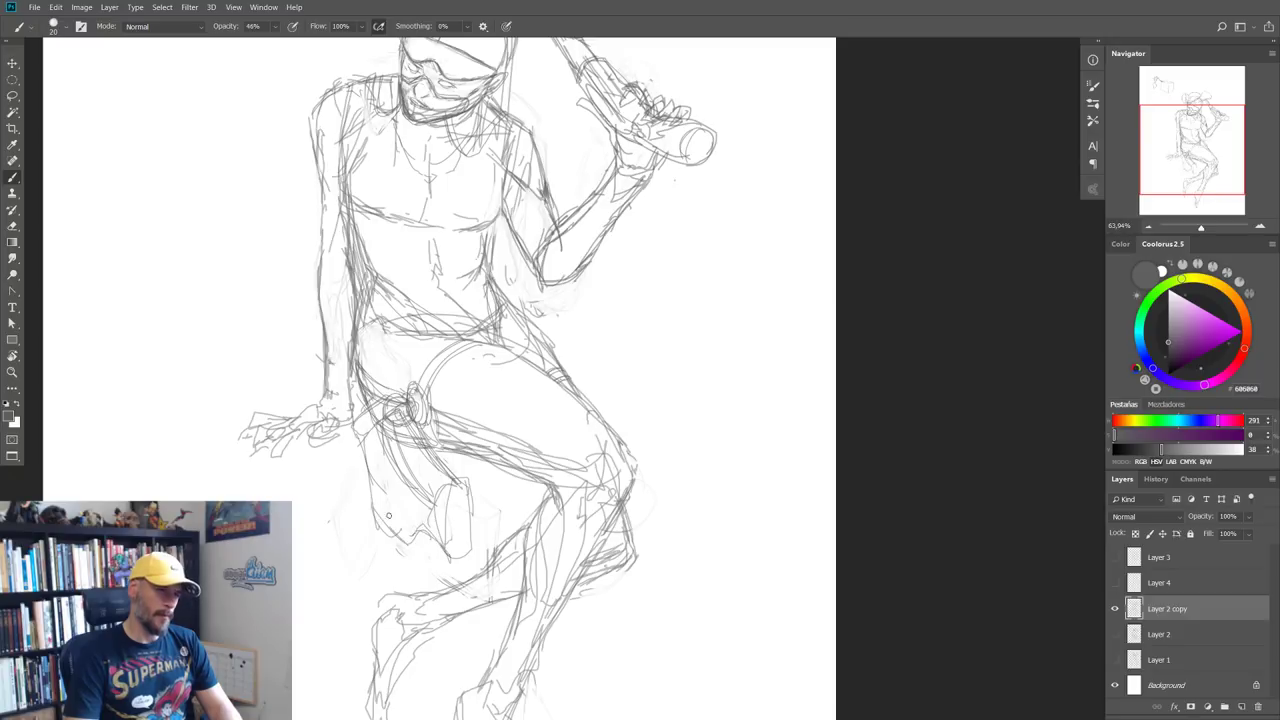
# Step: Outline the holster's bottom box and the lower leg, cleaning stray lines on its left
pyautogui.moveTo(366, 442)
pyautogui.mouseDown()
pyautogui.moveTo(434, 545)
pyautogui.moveTo(366, 434)
pyautogui.moveTo(368, 404)
pyautogui.moveTo(390, 420)
pyautogui.mouseUp()
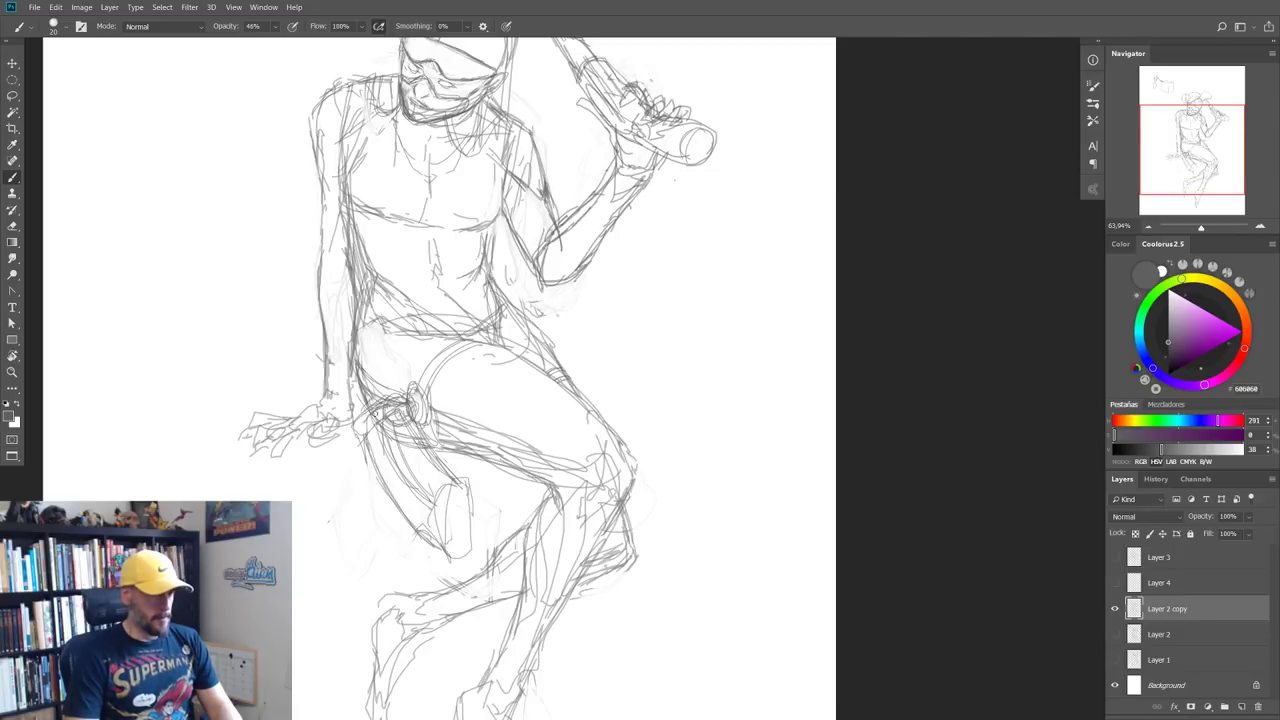
pyautogui.moveTo(400, 475)
pyautogui.mouseDown()
pyautogui.moveTo(365, 425)
pyautogui.moveTo(384, 490)
pyautogui.moveTo(424, 538)
pyautogui.mouseUp()
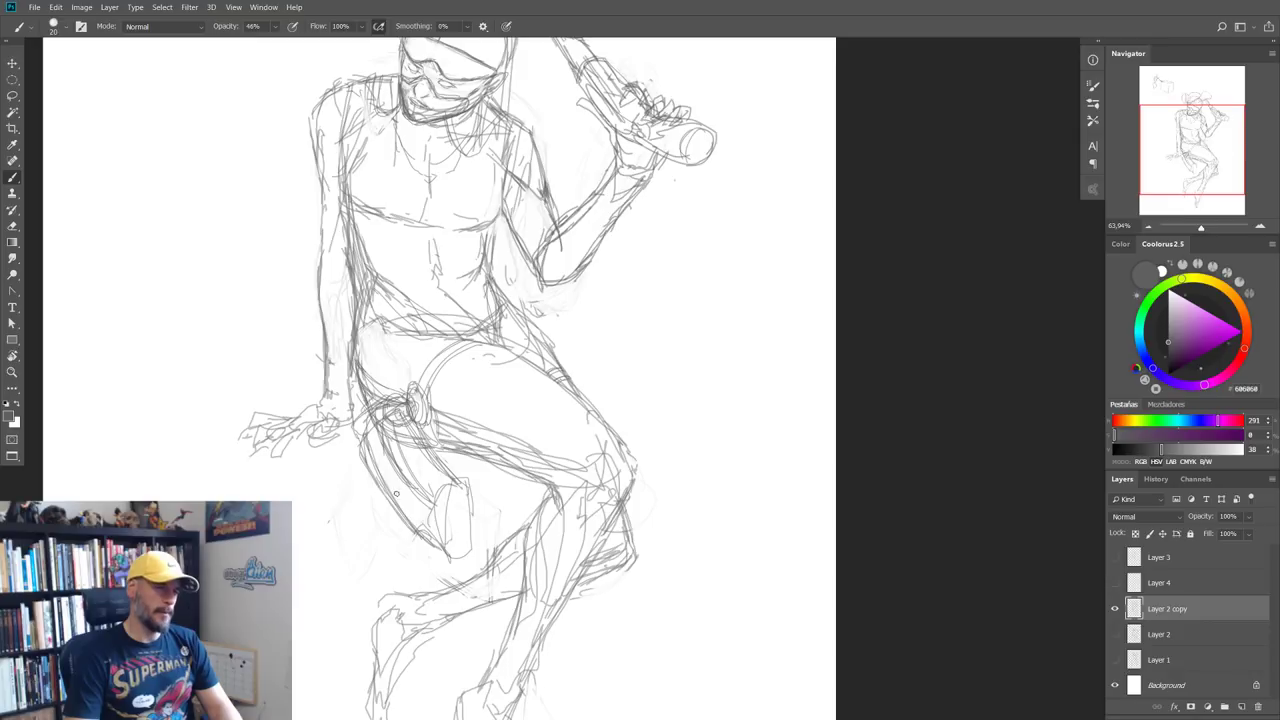
pyautogui.moveTo(462, 490); pyautogui.dragTo(466, 552)
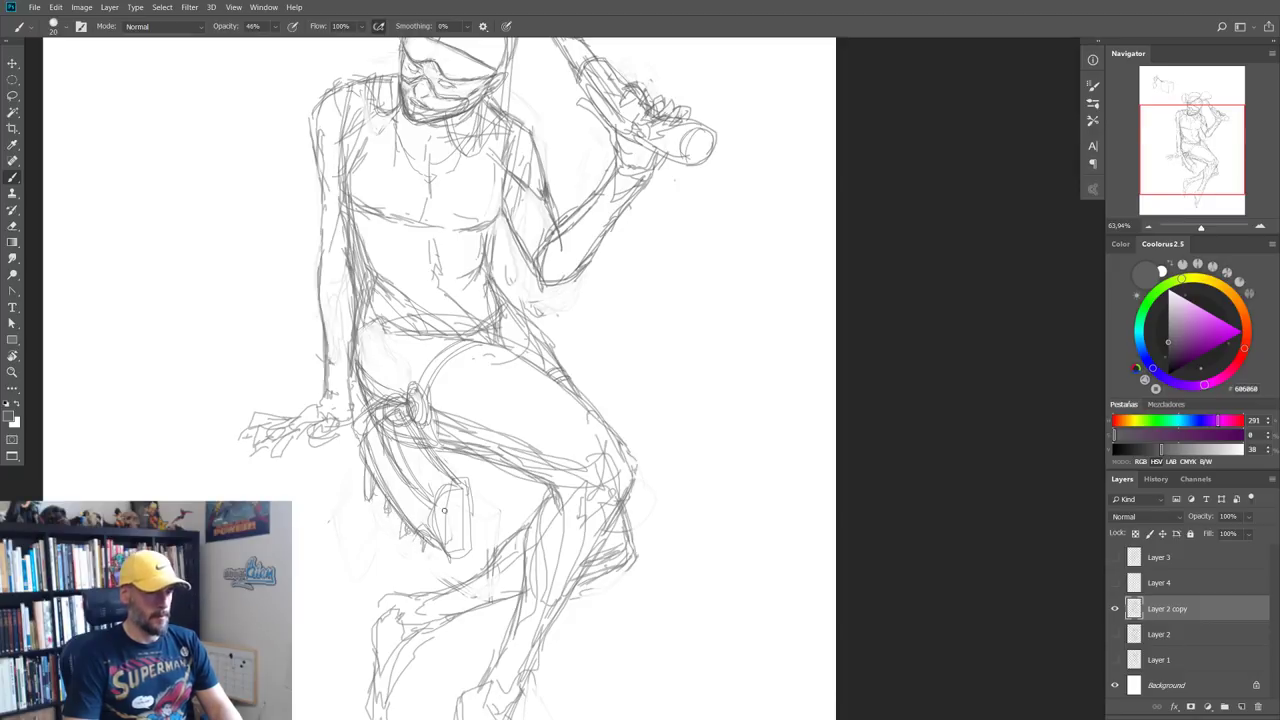
pyautogui.moveTo(440, 552); pyautogui.dragTo(432, 497)
pyautogui.moveTo(461, 495)
pyautogui.mouseDown()
pyautogui.moveTo(468, 560)
pyautogui.moveTo(452, 570)
pyautogui.moveTo(442, 558)
pyautogui.mouseUp()
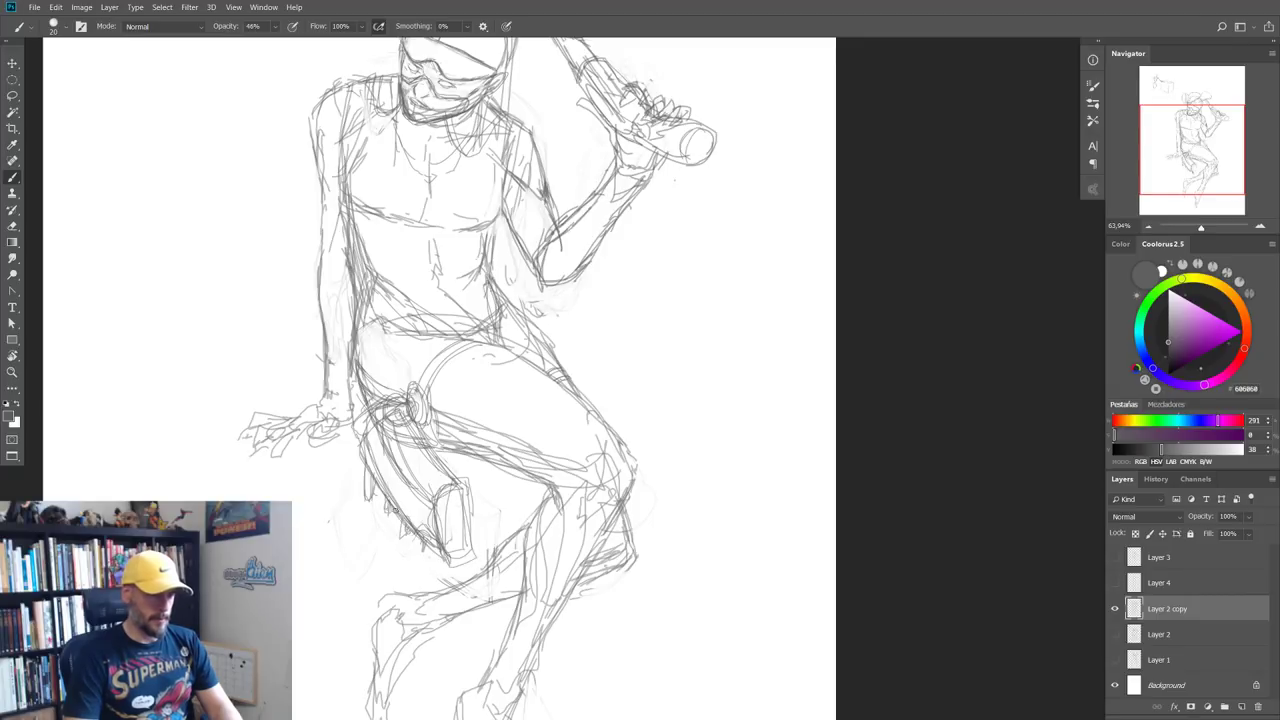
pyautogui.press('e')
pyautogui.moveTo(380, 460); pyautogui.dragTo(415, 530)
pyautogui.press('b')
pyautogui.moveTo(366, 437)
pyautogui.mouseDown()
pyautogui.moveTo(430, 555)
pyautogui.moveTo(378, 498)
pyautogui.moveTo(391, 517)
pyautogui.mouseUp()
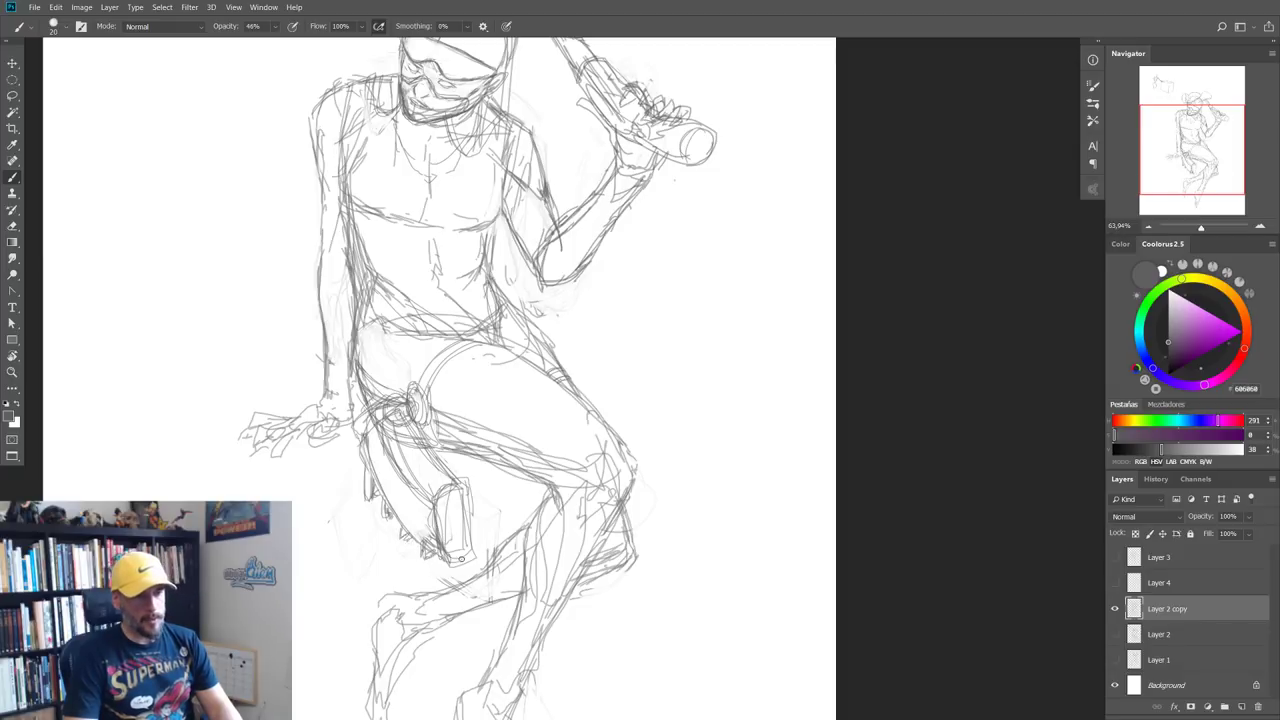
# Step: Erase and redraw the strap and pouch edges, darkening then lightening the pouch's right edge
pyautogui.press('e')
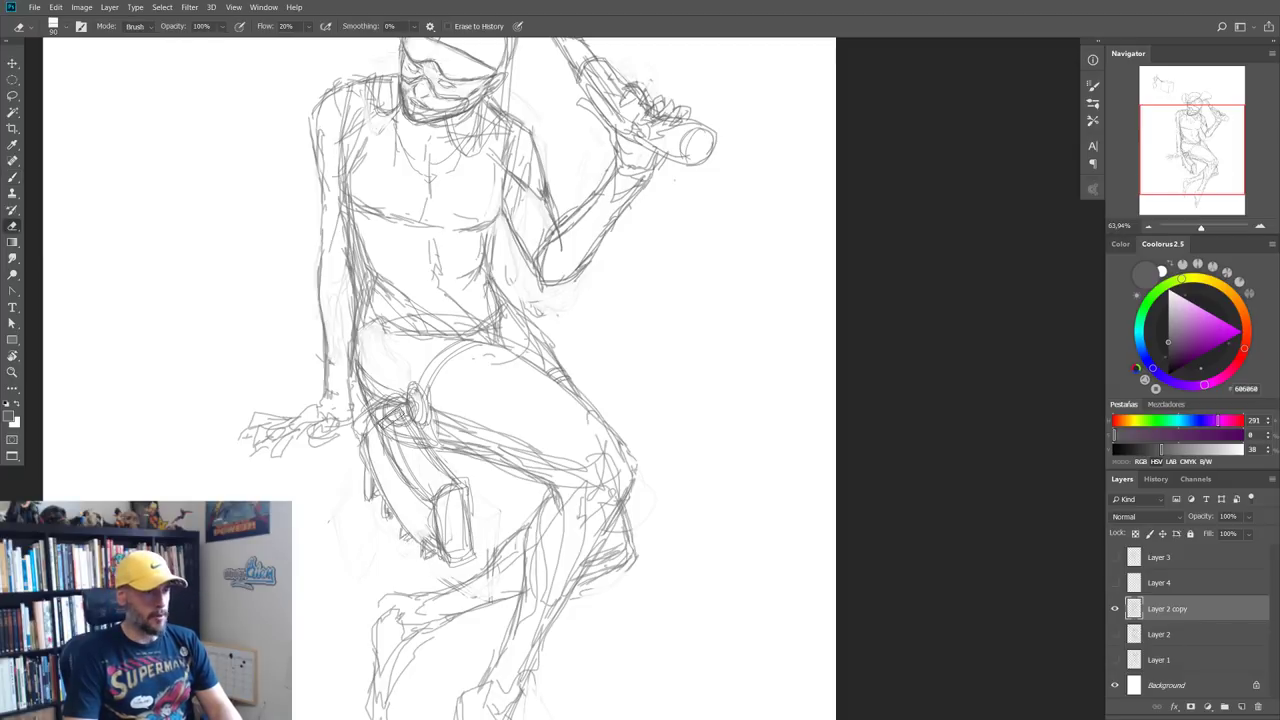
pyautogui.moveTo(400, 420)
pyautogui.mouseDown()
pyautogui.moveTo(405, 460)
pyautogui.moveTo(430, 485)
pyautogui.moveTo(395, 450)
pyautogui.moveTo(385, 500)
pyautogui.moveTo(368, 455)
pyautogui.mouseUp()
pyautogui.press('b')
pyautogui.moveTo(385, 500)
pyautogui.mouseDown()
pyautogui.moveTo(425, 548)
pyautogui.moveTo(357, 450)
pyautogui.moveTo(402, 412)
pyautogui.moveTo(396, 469)
pyautogui.moveTo(370, 452)
pyautogui.mouseUp()
pyautogui.moveTo(406, 410)
pyautogui.mouseDown()
pyautogui.moveTo(426, 468)
pyautogui.moveTo(407, 362)
pyautogui.moveTo(383, 433)
pyautogui.moveTo(383, 354)
pyautogui.moveTo(407, 329)
pyautogui.mouseUp()
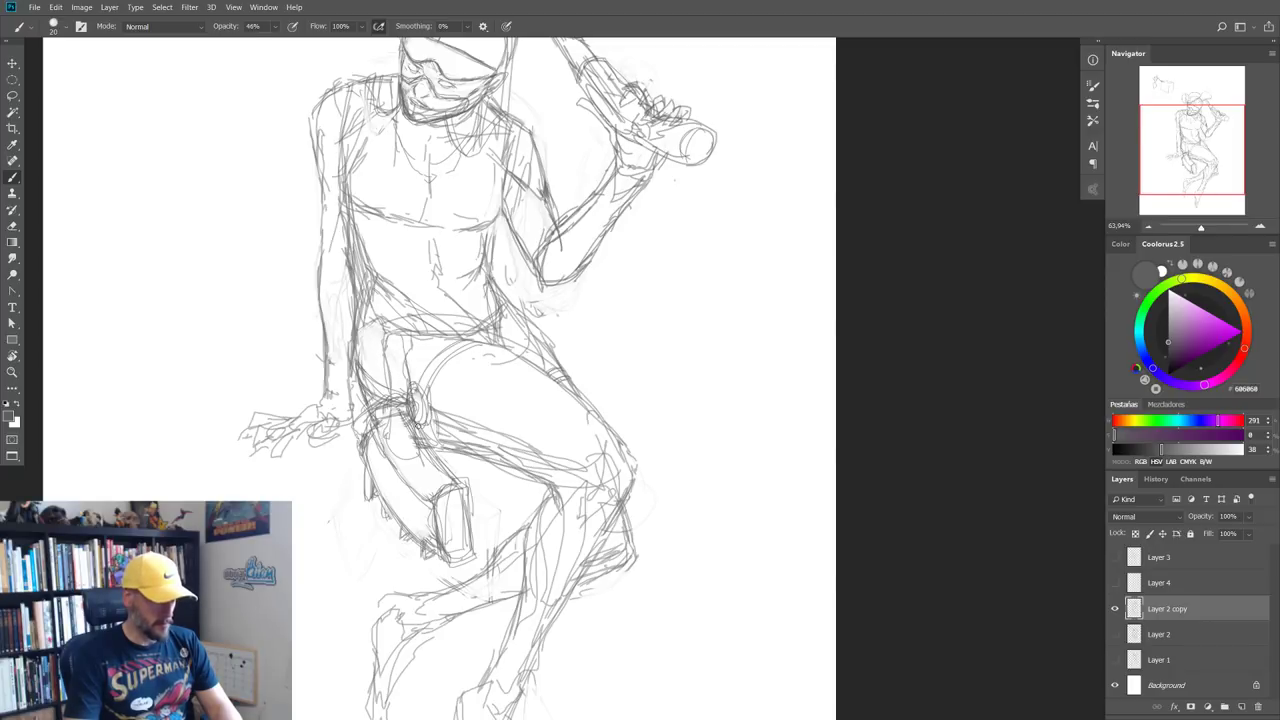
pyautogui.moveTo(411, 418)
pyautogui.mouseDown()
pyautogui.moveTo(410, 340)
pyautogui.moveTo(388, 440)
pyautogui.moveTo(410, 447)
pyautogui.mouseUp()
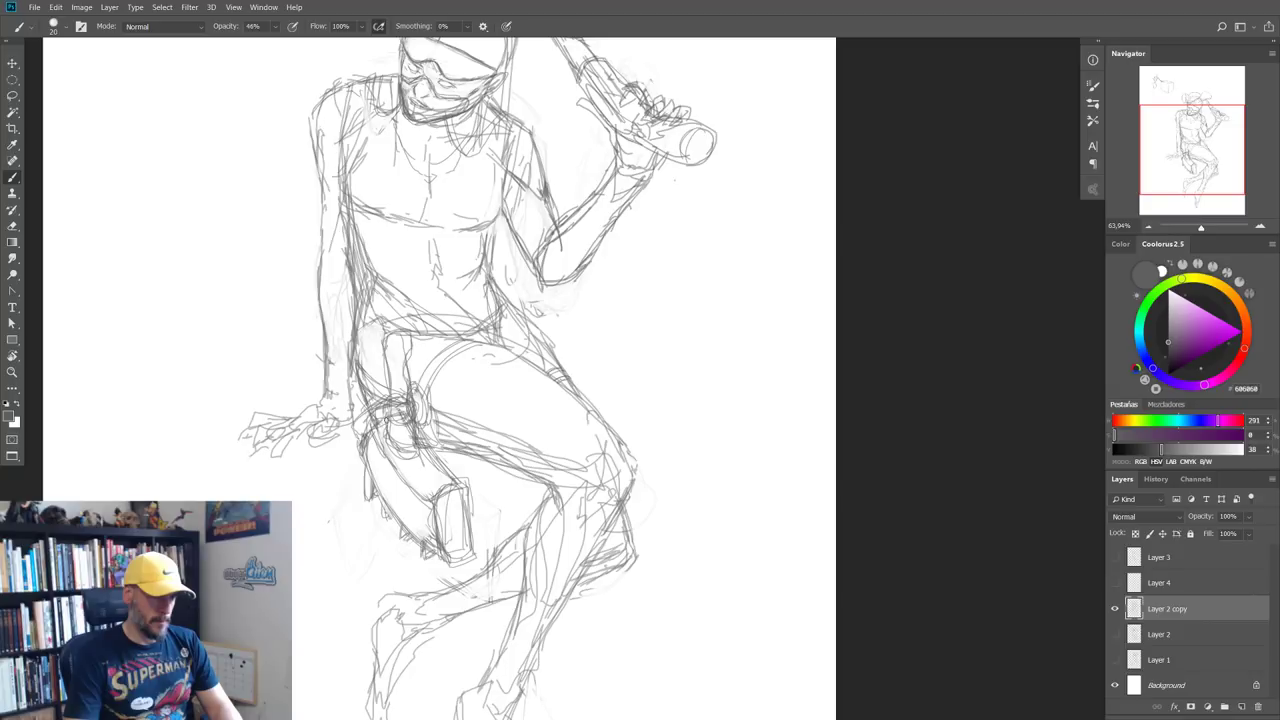
pyautogui.moveTo(394, 376)
pyautogui.mouseDown()
pyautogui.moveTo(398, 420)
pyautogui.moveTo(403, 382)
pyautogui.moveTo(411, 414)
pyautogui.moveTo(385, 386)
pyautogui.moveTo(381, 352)
pyautogui.moveTo(394, 330)
pyautogui.mouseUp()
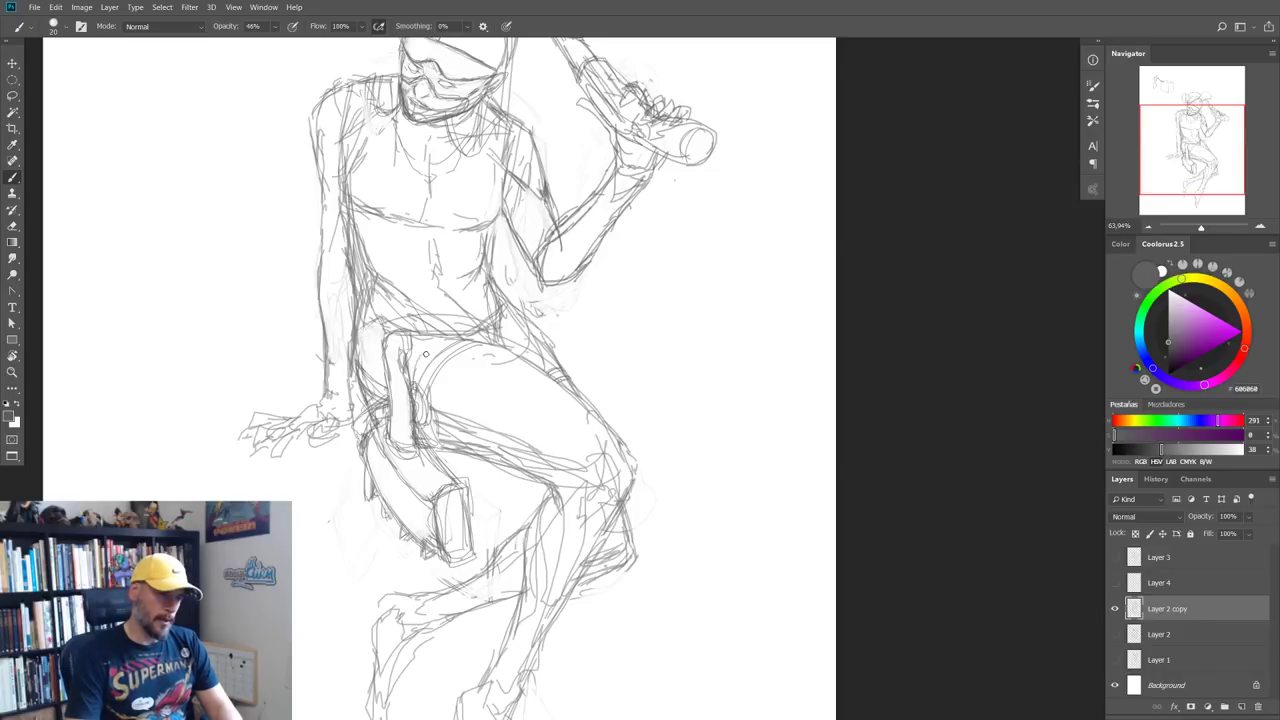
pyautogui.moveTo(415, 385); pyautogui.dragTo(409, 446)
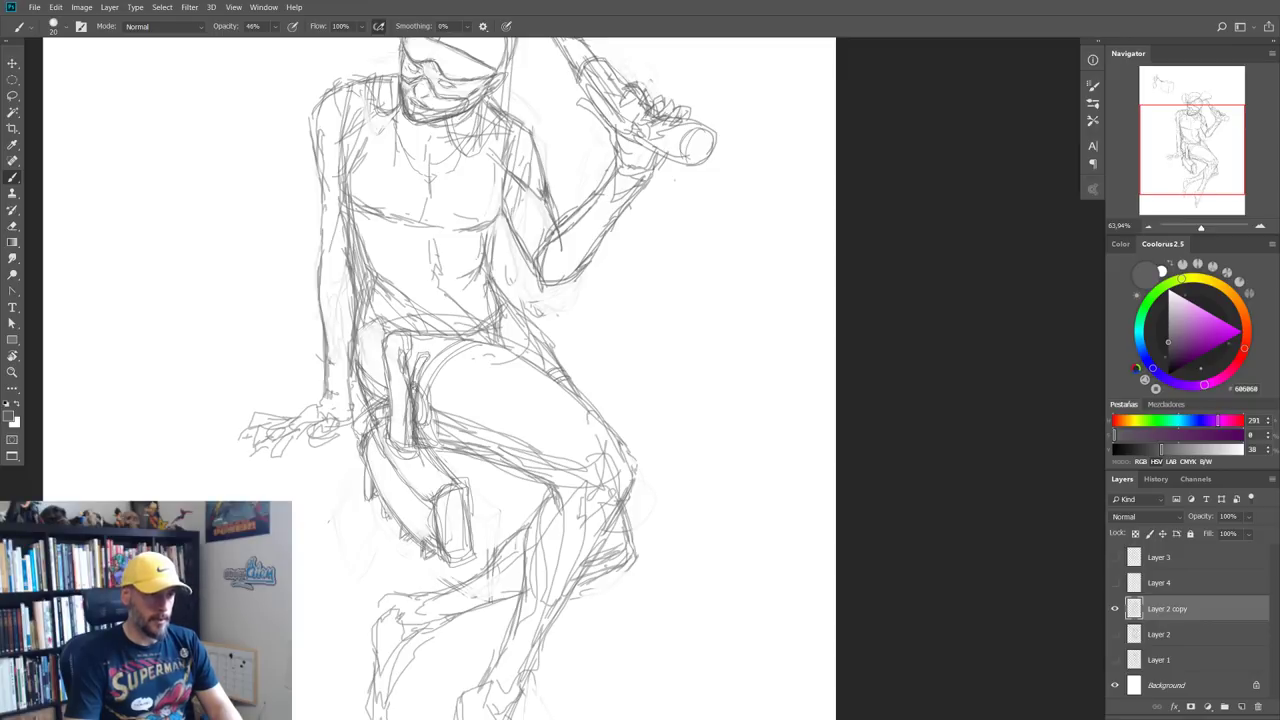
pyautogui.press('e')
pyautogui.moveTo(415, 374)
pyautogui.mouseDown()
pyautogui.moveTo(414, 436)
pyautogui.moveTo(419, 362)
pyautogui.moveTo(410, 446)
pyautogui.mouseUp()
pyautogui.press('b')
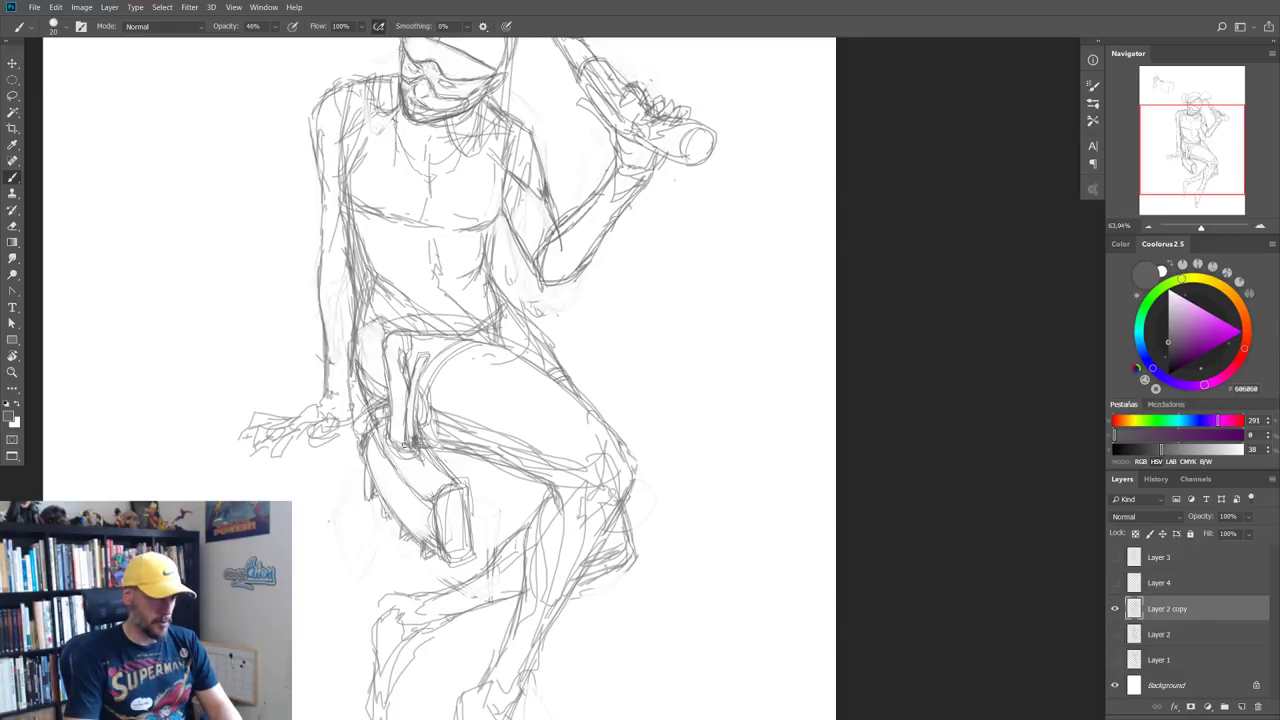
# Step: Add rough vertical strokes under the holster and a curved stroke left of the thigh
pyautogui.scroll(-3, 379, 498)
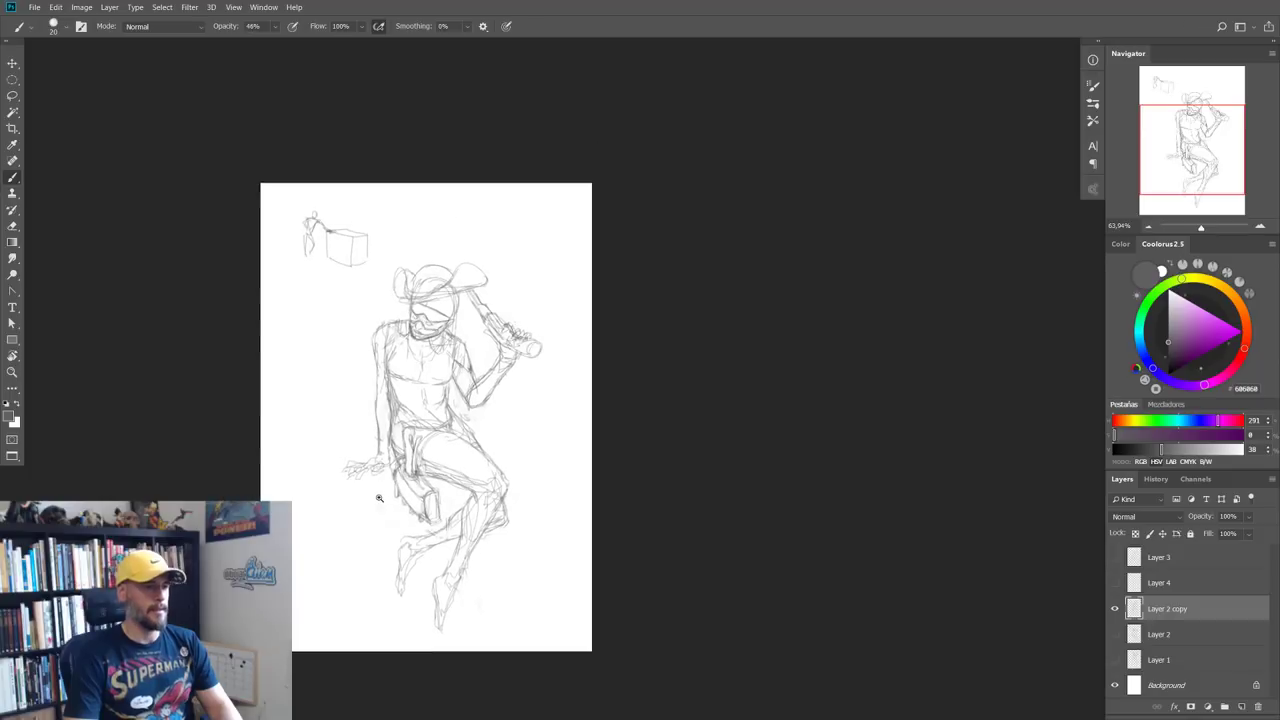
pyautogui.scroll(4, 379, 498)
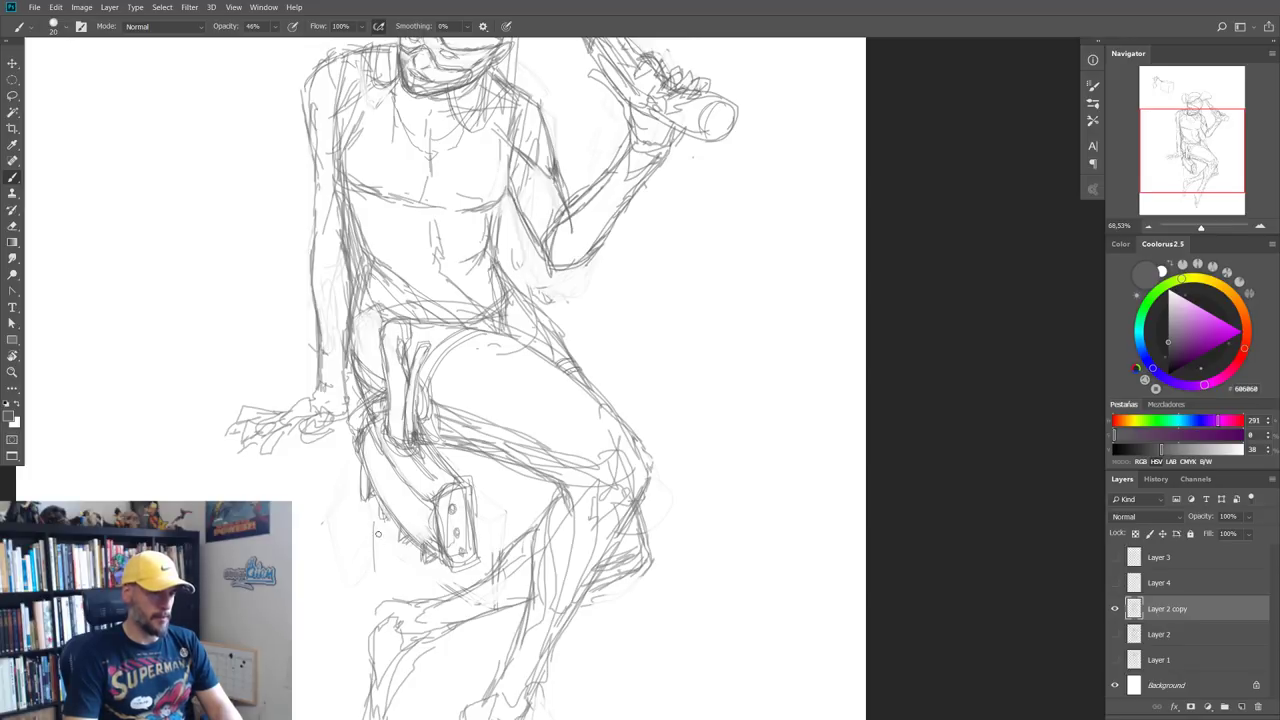
pyautogui.moveTo(369, 504)
pyautogui.mouseDown()
pyautogui.moveTo(372, 572)
pyautogui.moveTo(400, 578)
pyautogui.mouseUp()
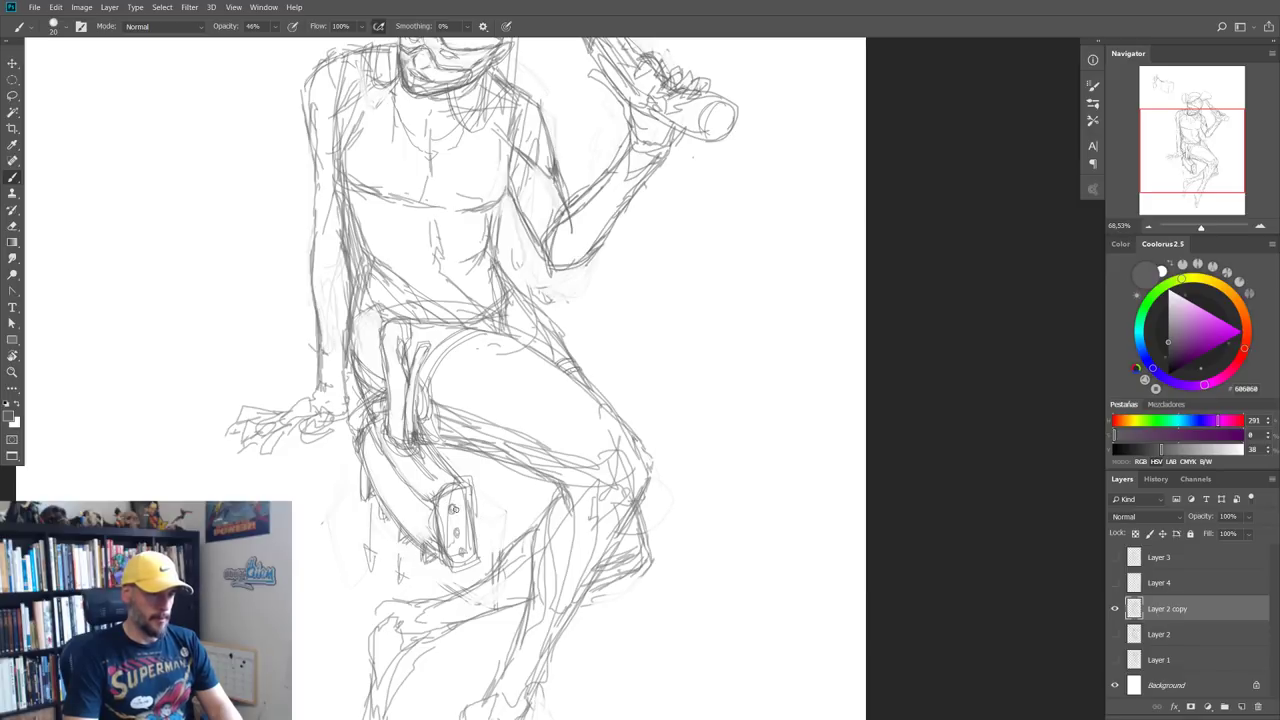
pyautogui.moveTo(492, 554); pyautogui.dragTo(491, 539)
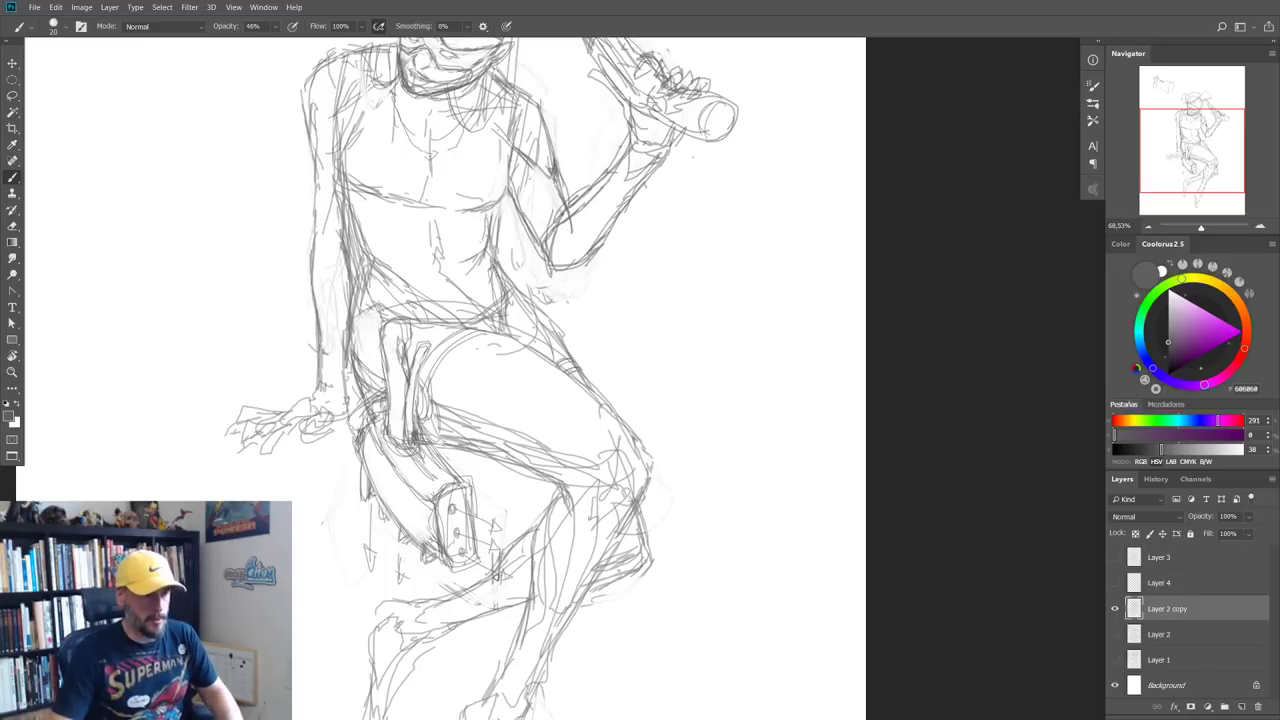
pyautogui.moveTo(352, 522); pyautogui.dragTo(303, 482)
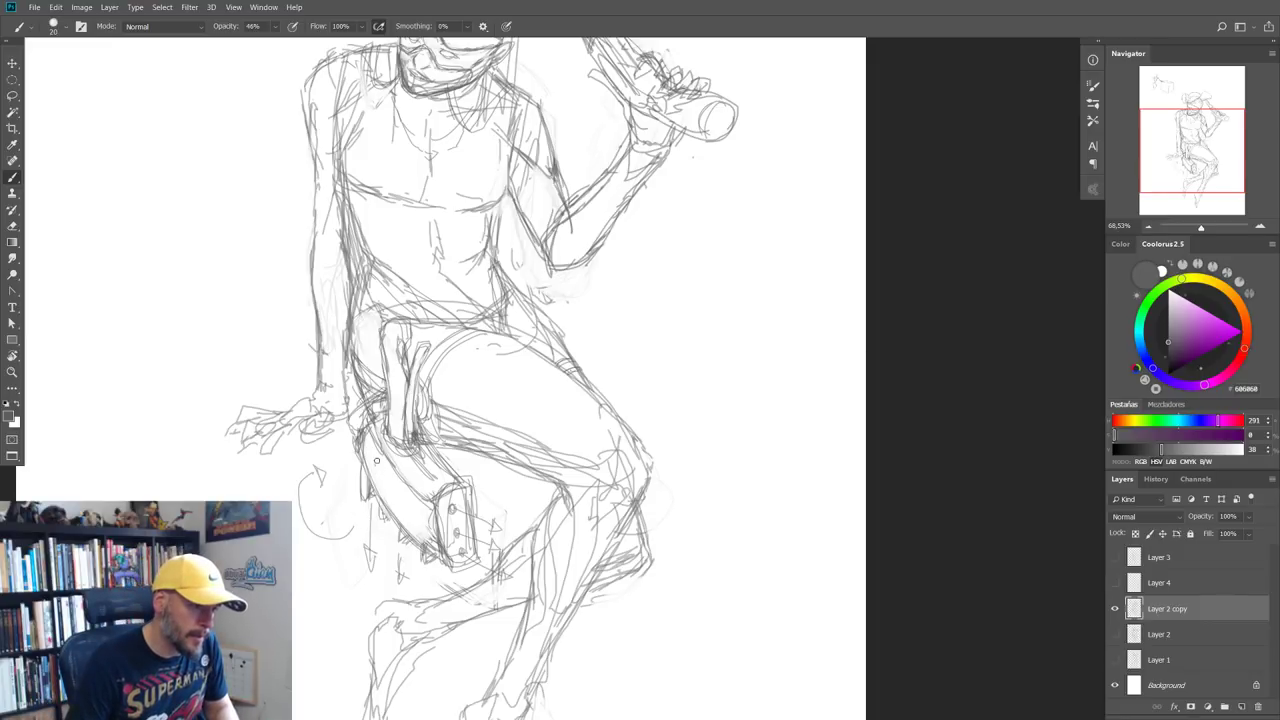
pyautogui.moveTo(392, 482); pyautogui.dragTo(396, 516)
# Step: Erase the faint curves left of the thigh and start a loop behind the raised knee
pyautogui.press('e')
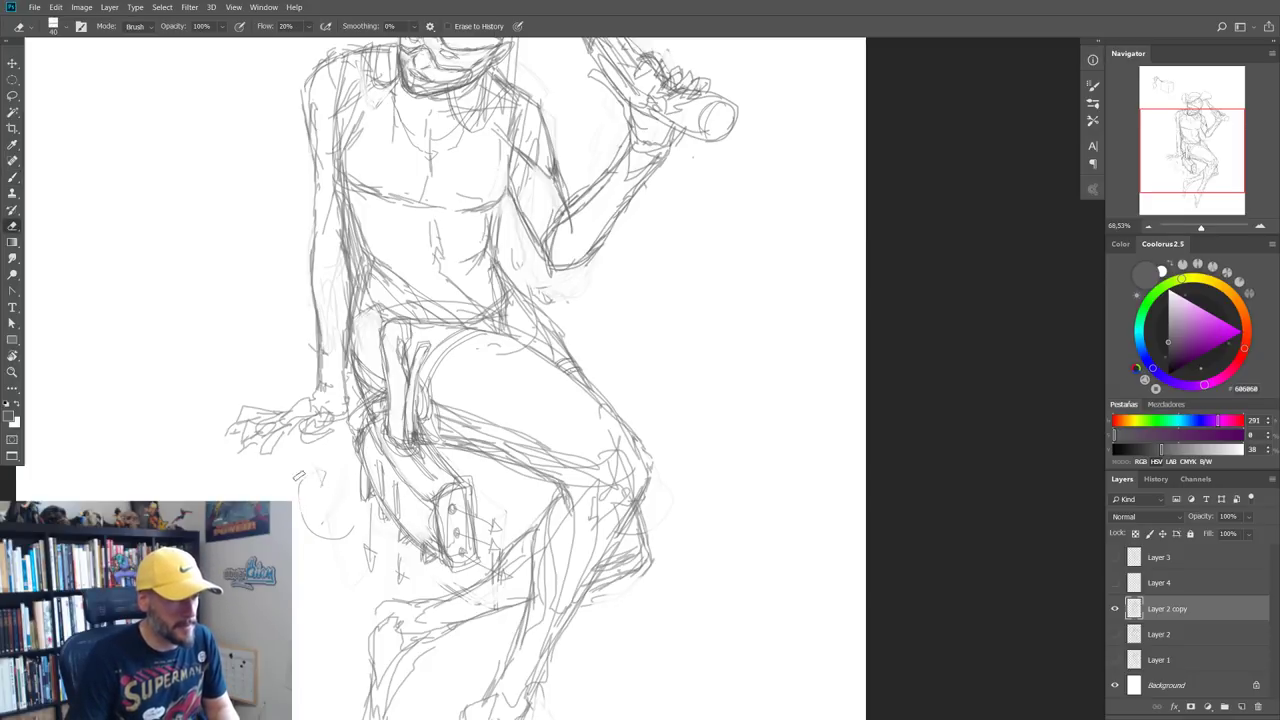
pyautogui.moveTo(312, 530); pyautogui.dragTo(348, 545)
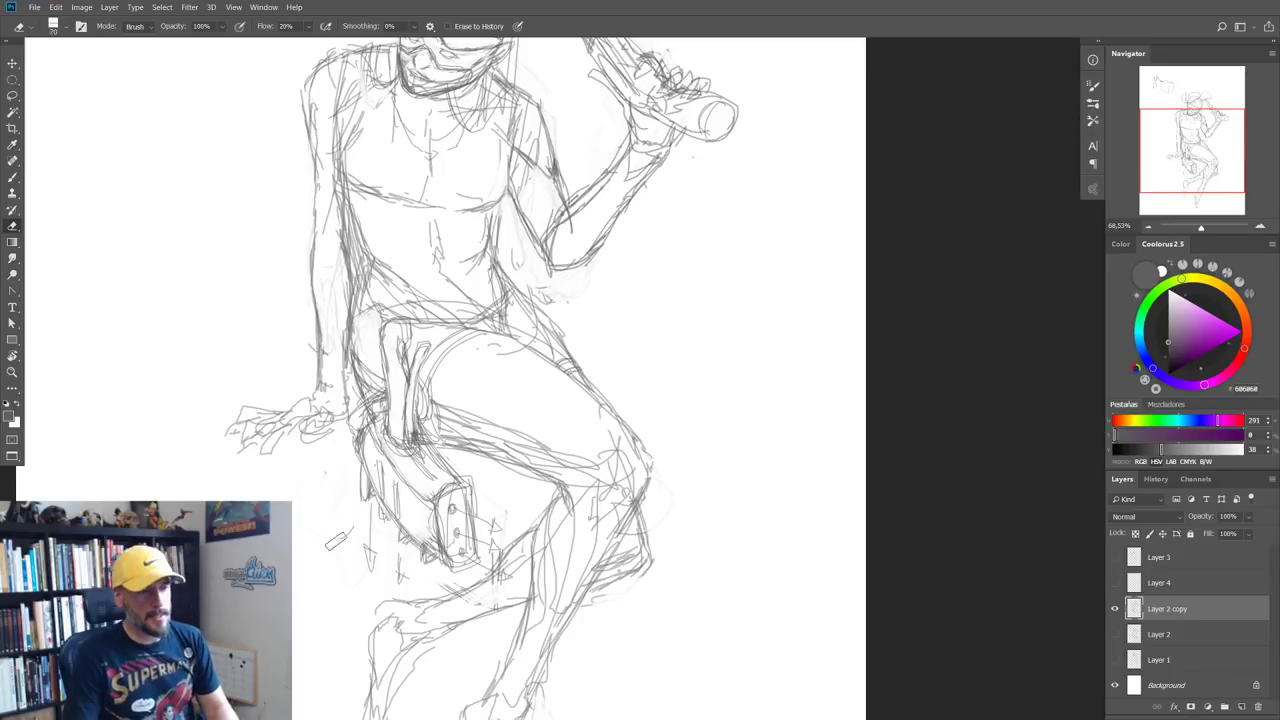
pyautogui.press('b')
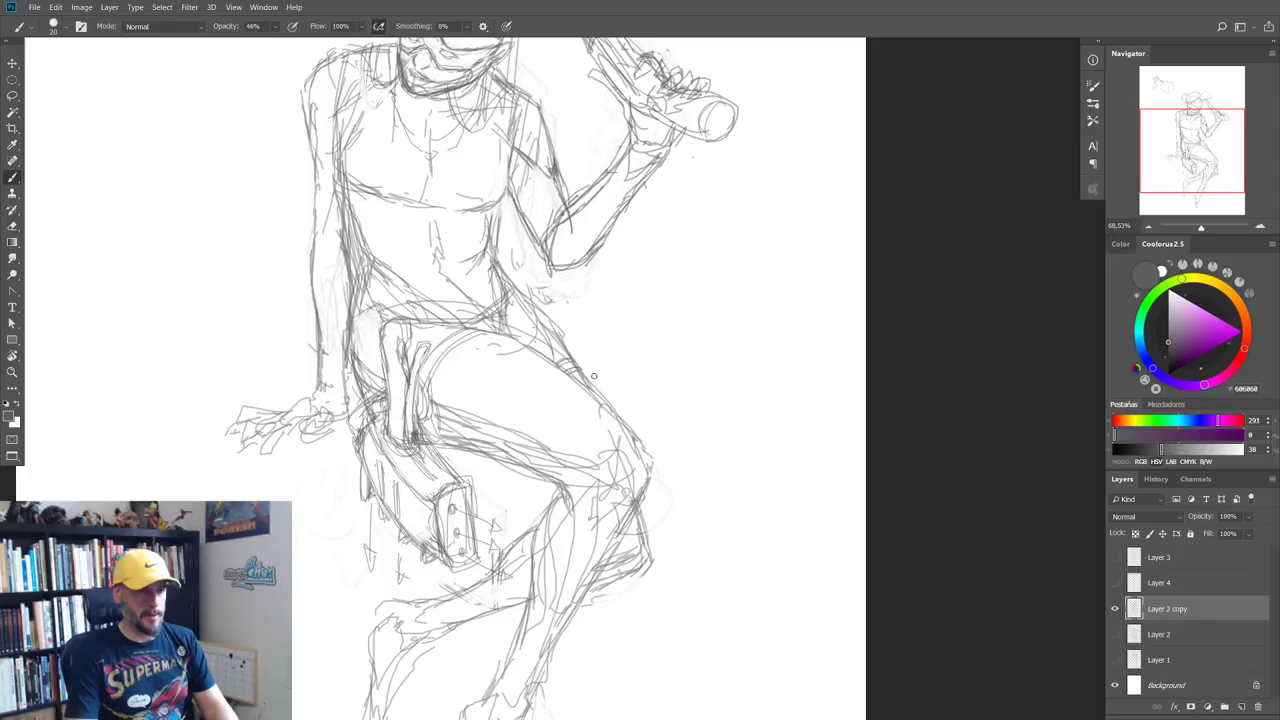
pyautogui.moveTo(600, 376)
pyautogui.mouseDown()
pyautogui.moveTo(630, 310)
pyautogui.moveTo(642, 320)
pyautogui.moveTo(616, 388)
pyautogui.moveTo(650, 334)
pyautogui.moveTo(611, 397)
pyautogui.moveTo(624, 368)
pyautogui.moveTo(588, 376)
pyautogui.mouseUp()
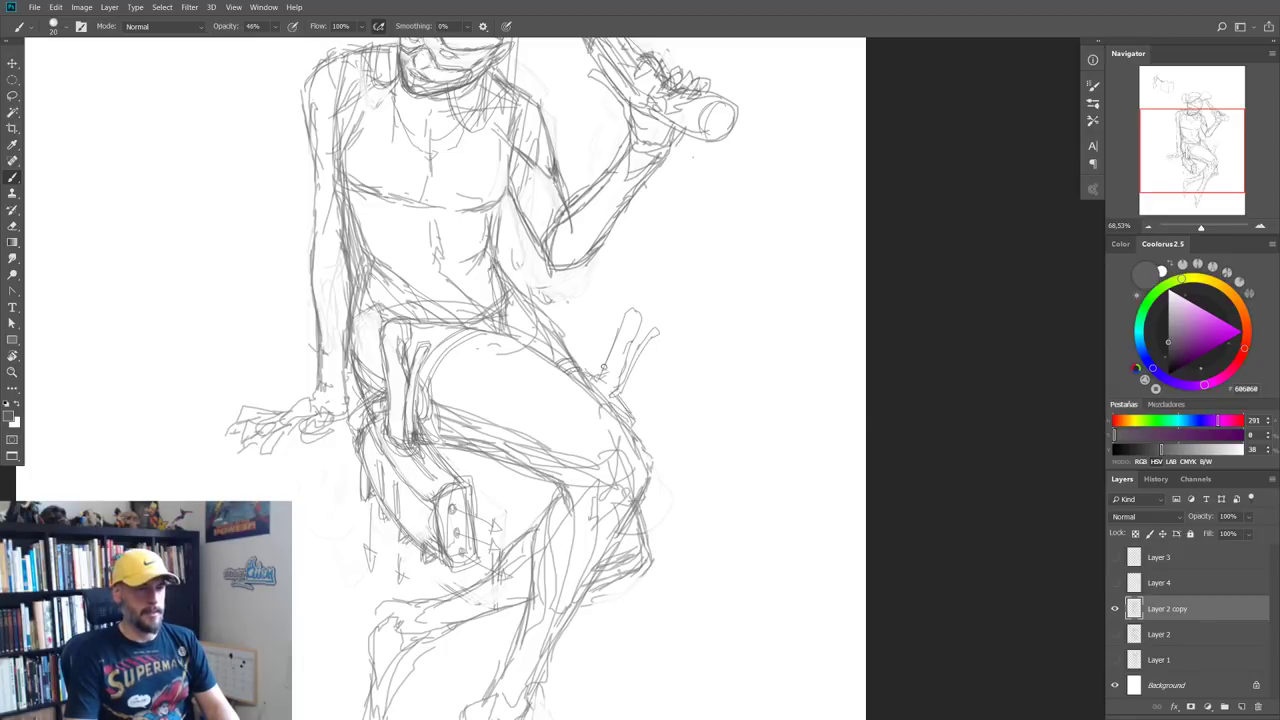
# Step: Draw the prongs and re-outline the tip of the forked shape, adding a zigzag prong at right
pyautogui.moveTo(598, 376)
pyautogui.mouseDown()
pyautogui.moveTo(616, 328)
pyautogui.moveTo(633, 333)
pyautogui.moveTo(596, 377)
pyautogui.moveTo(615, 310)
pyautogui.moveTo(640, 312)
pyautogui.moveTo(630, 375)
pyautogui.moveTo(664, 339)
pyautogui.moveTo(622, 380)
pyautogui.mouseUp()
pyautogui.press('e')
pyautogui.press('b')
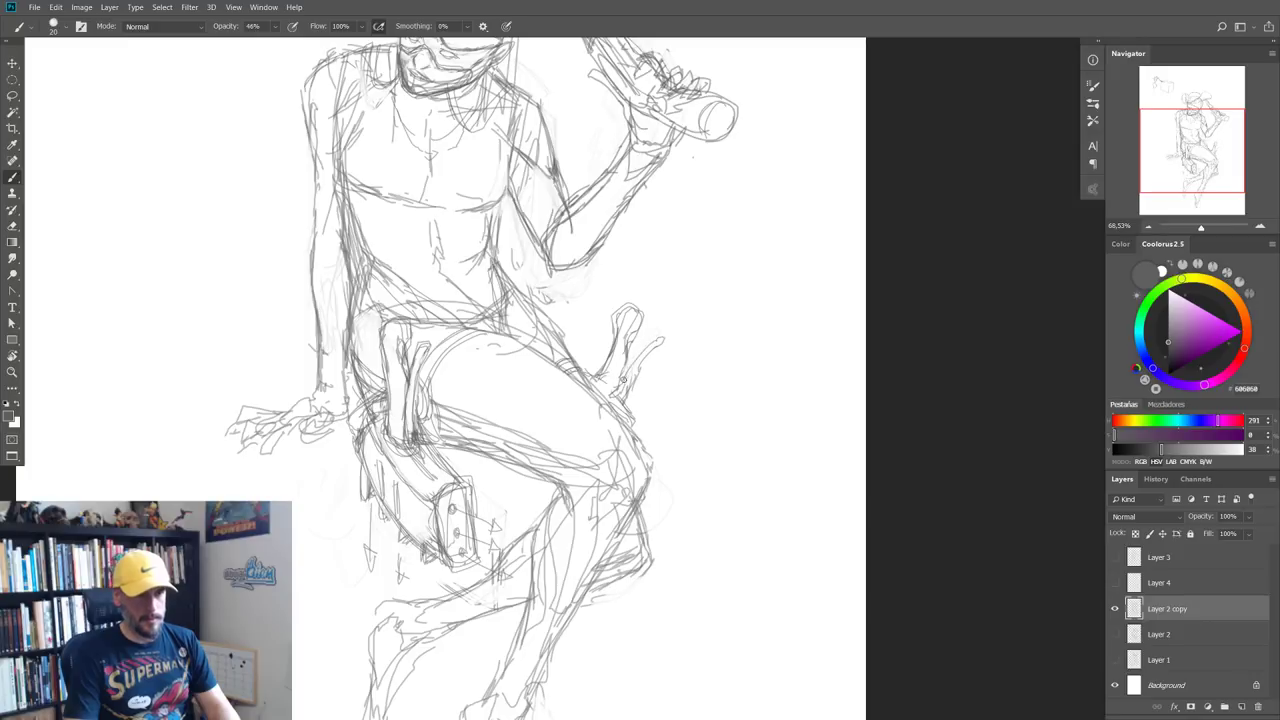
pyautogui.moveTo(660, 338); pyautogui.dragTo(620, 402)
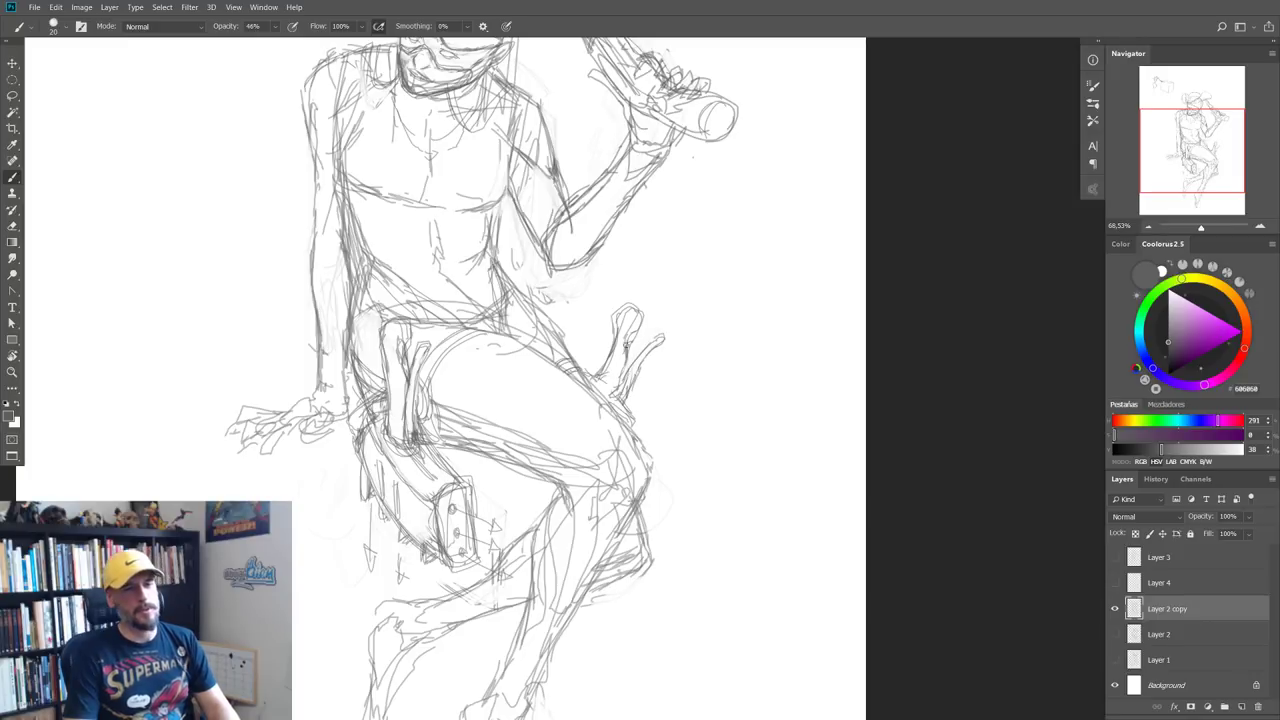
pyautogui.press('e')
pyautogui.press('b')
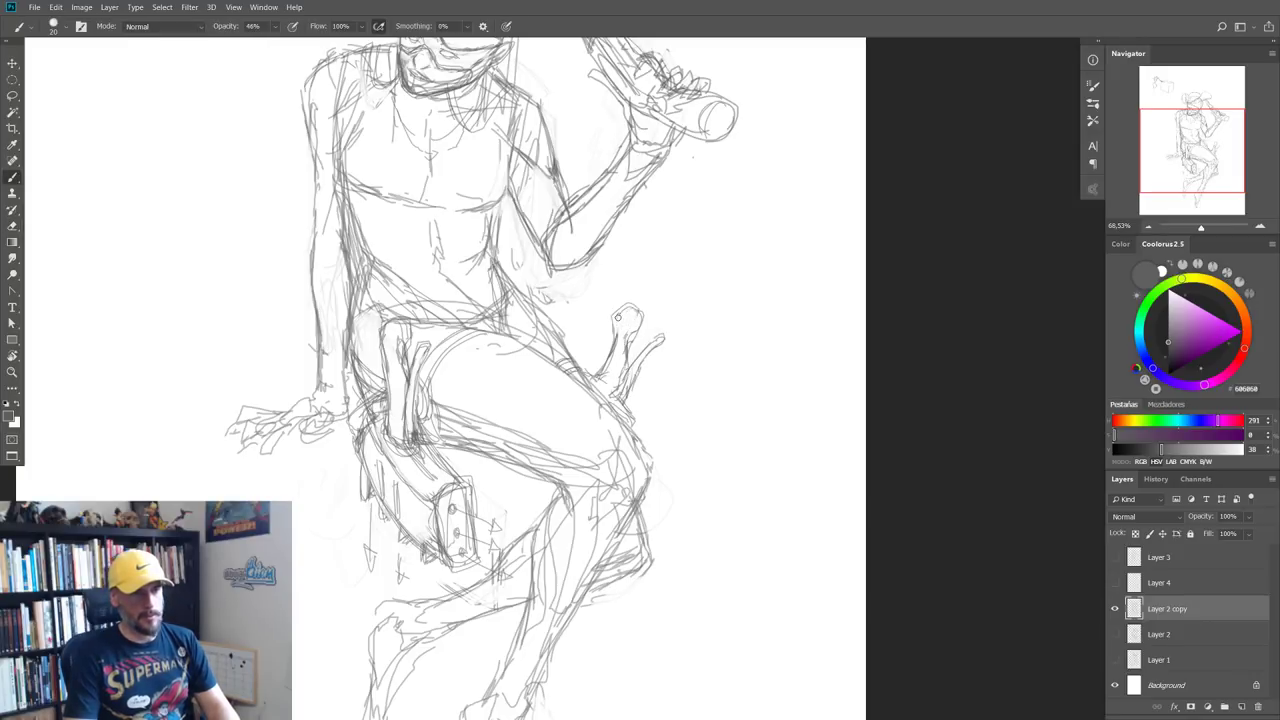
pyautogui.moveTo(616, 342)
pyautogui.mouseDown()
pyautogui.moveTo(618, 310)
pyautogui.moveTo(638, 314)
pyautogui.mouseUp()
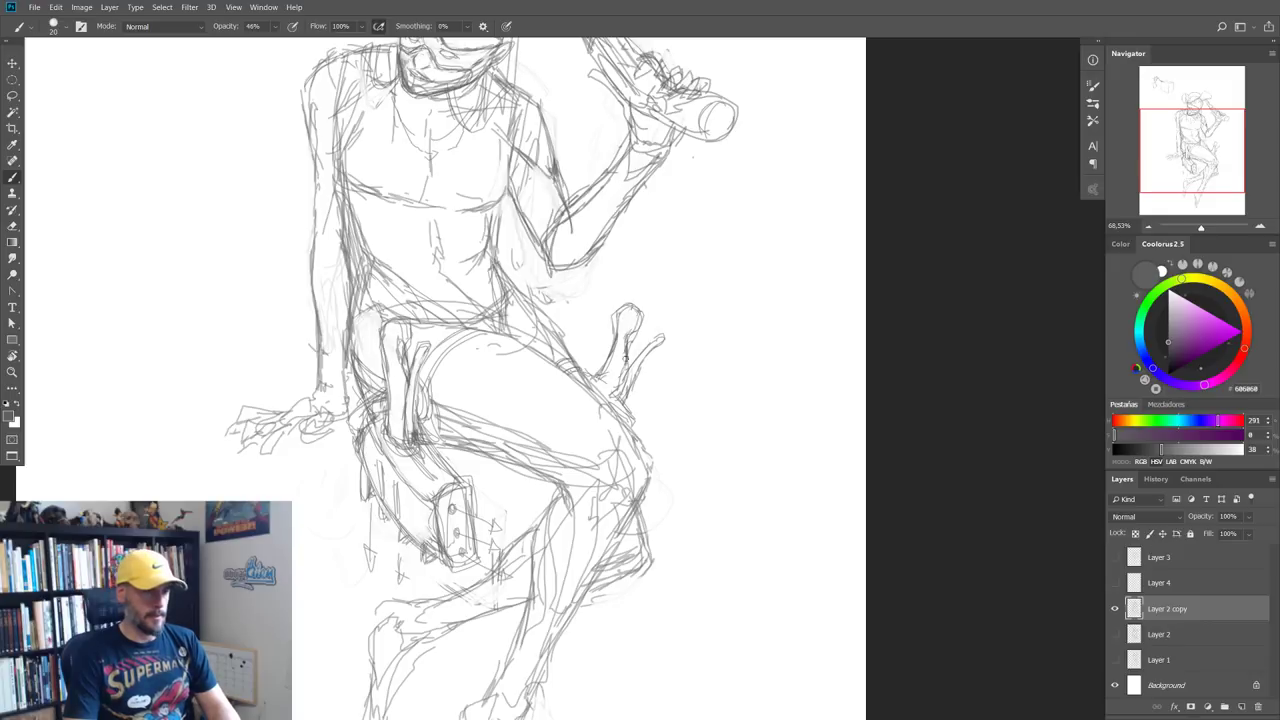
pyautogui.moveTo(600, 378); pyautogui.dragTo(625, 406)
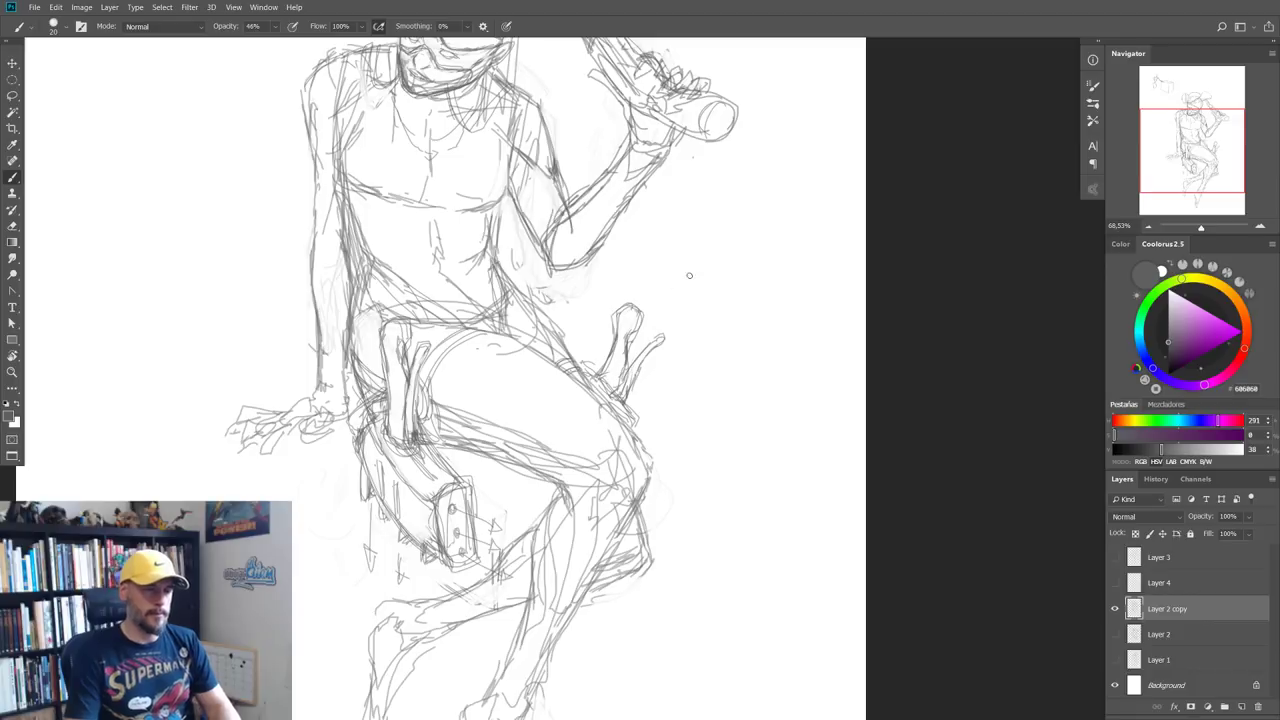
pyautogui.moveTo(710, 232)
pyautogui.mouseDown()
pyautogui.moveTo(689, 320)
pyautogui.moveTo(737, 308)
pyautogui.moveTo(730, 352)
pyautogui.mouseUp()
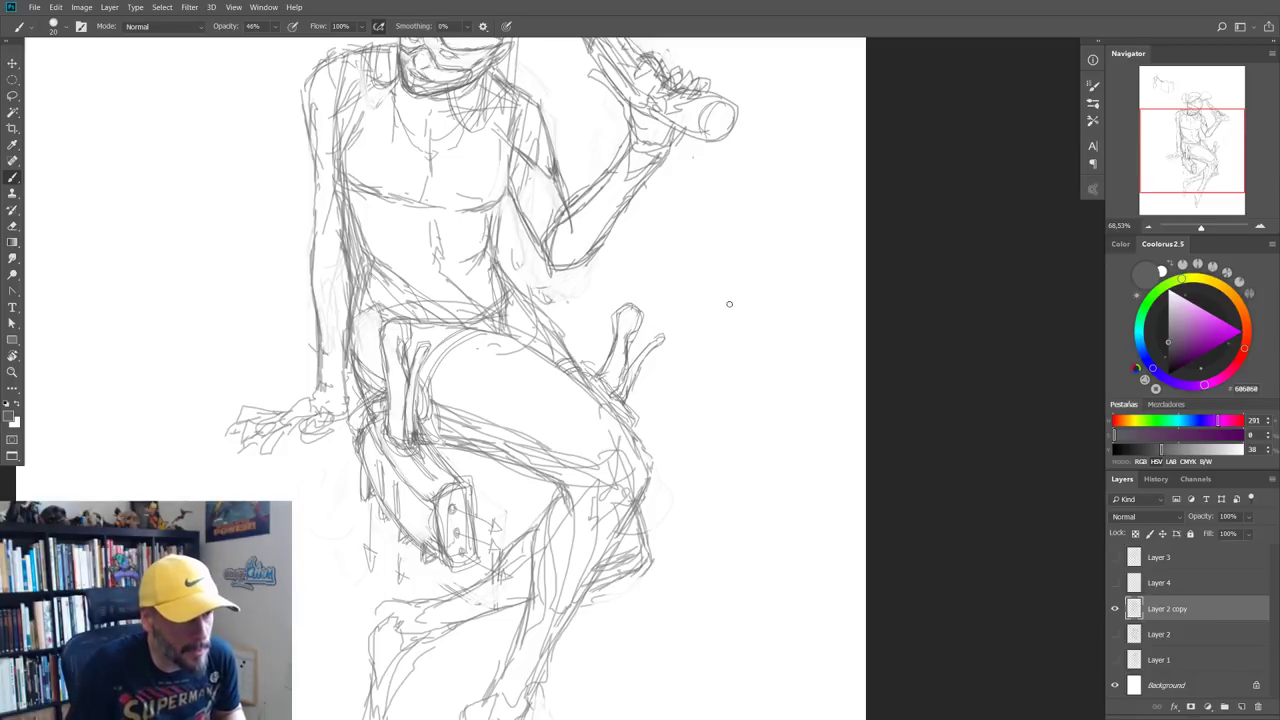
pyautogui.scroll(-3, 718, 358)
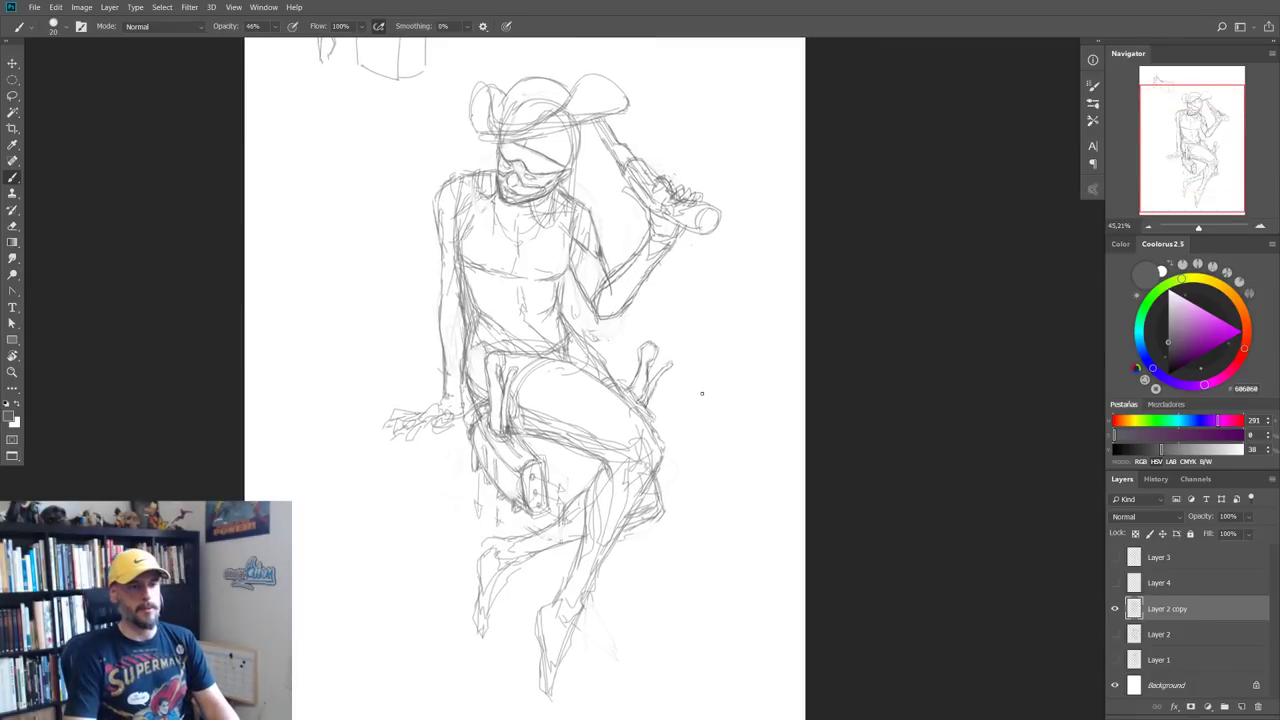
# Step: Sketch a rectangular block with a faint edge line on the raised knee's outer side
pyautogui.scroll(2, 690, 411)
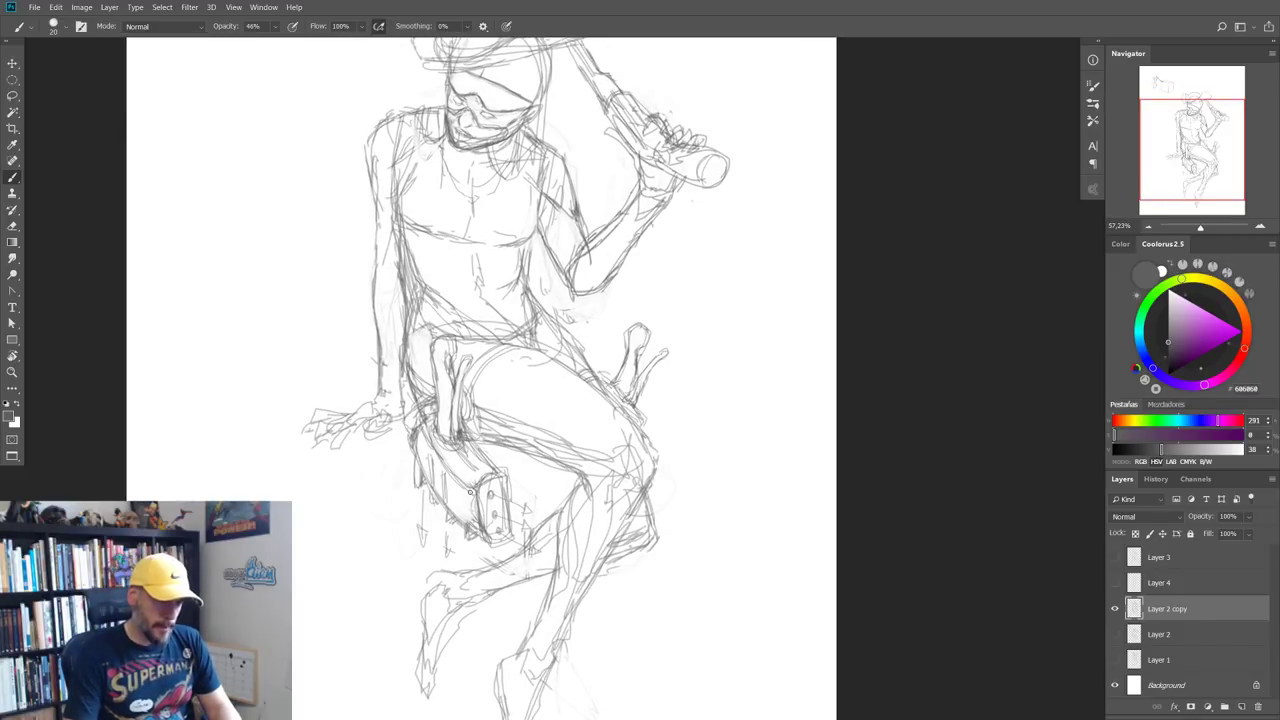
pyautogui.moveTo(642, 420)
pyautogui.mouseDown()
pyautogui.moveTo(685, 440)
pyautogui.moveTo(675, 494)
pyautogui.moveTo(686, 455)
pyautogui.moveTo(648, 493)
pyautogui.moveTo(685, 436)
pyautogui.mouseUp()
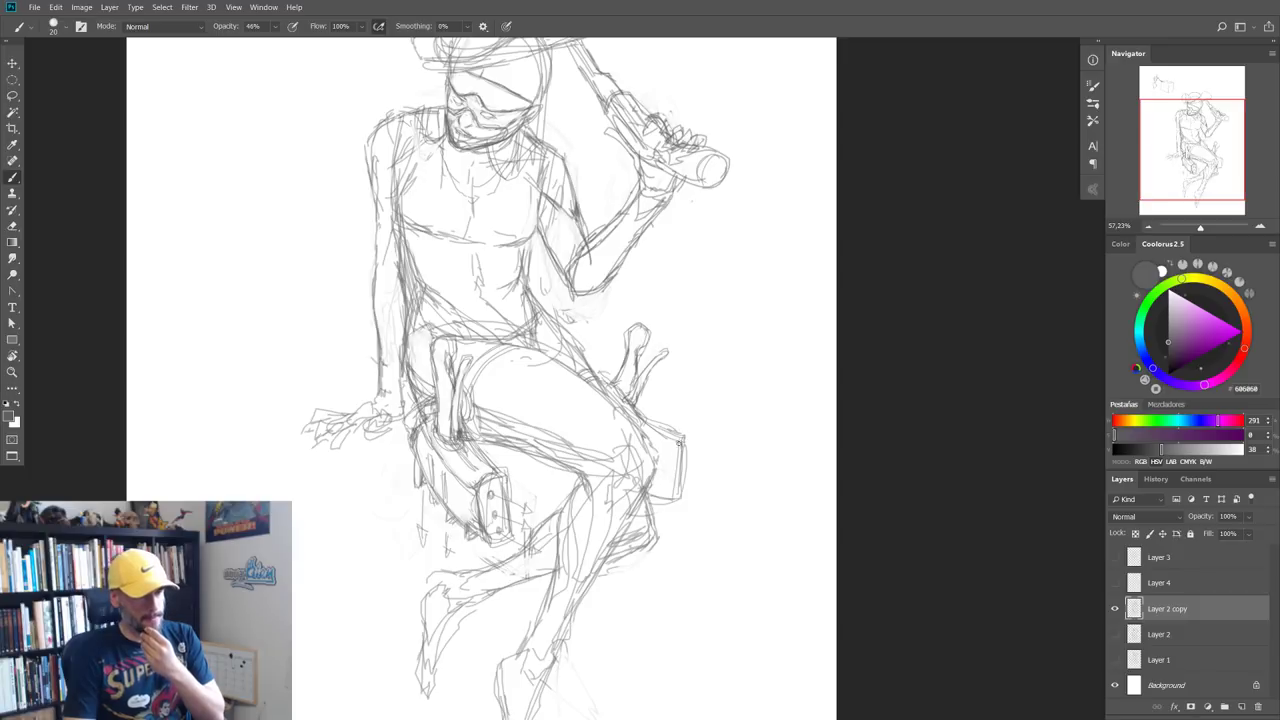
pyautogui.moveTo(676, 494); pyautogui.dragTo(685, 450)
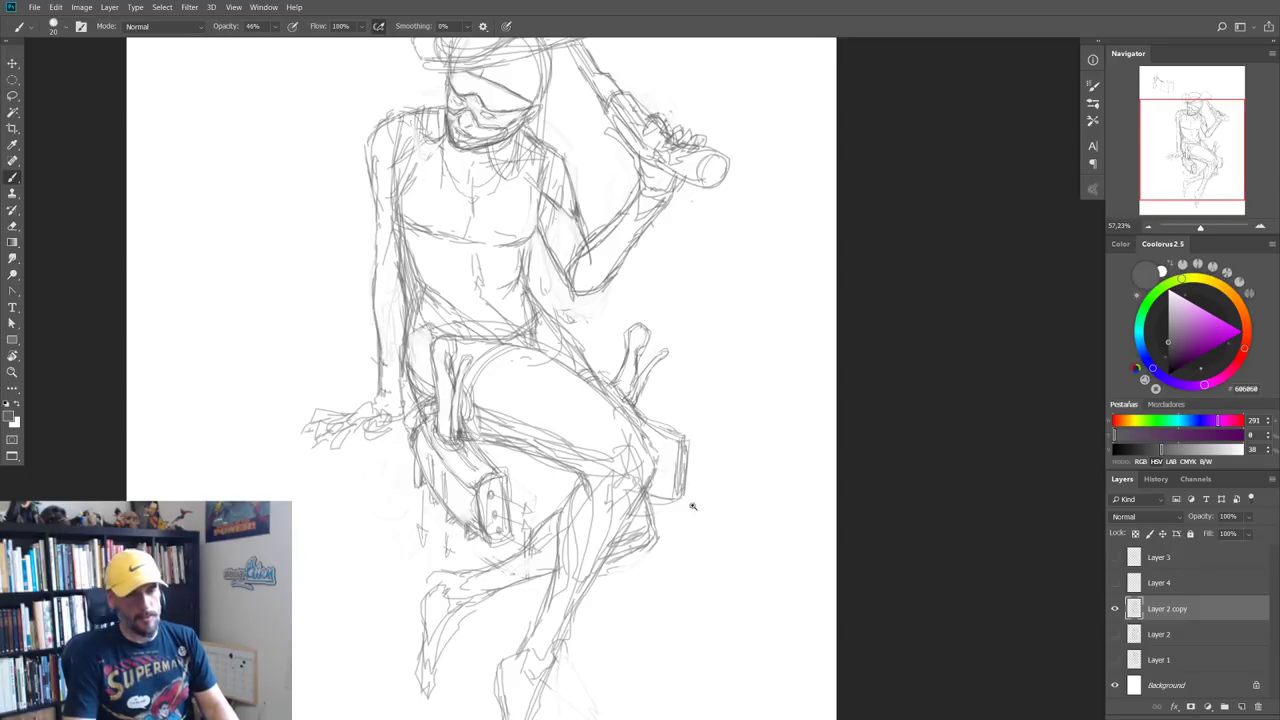
pyautogui.scroll(-5, 690, 500)
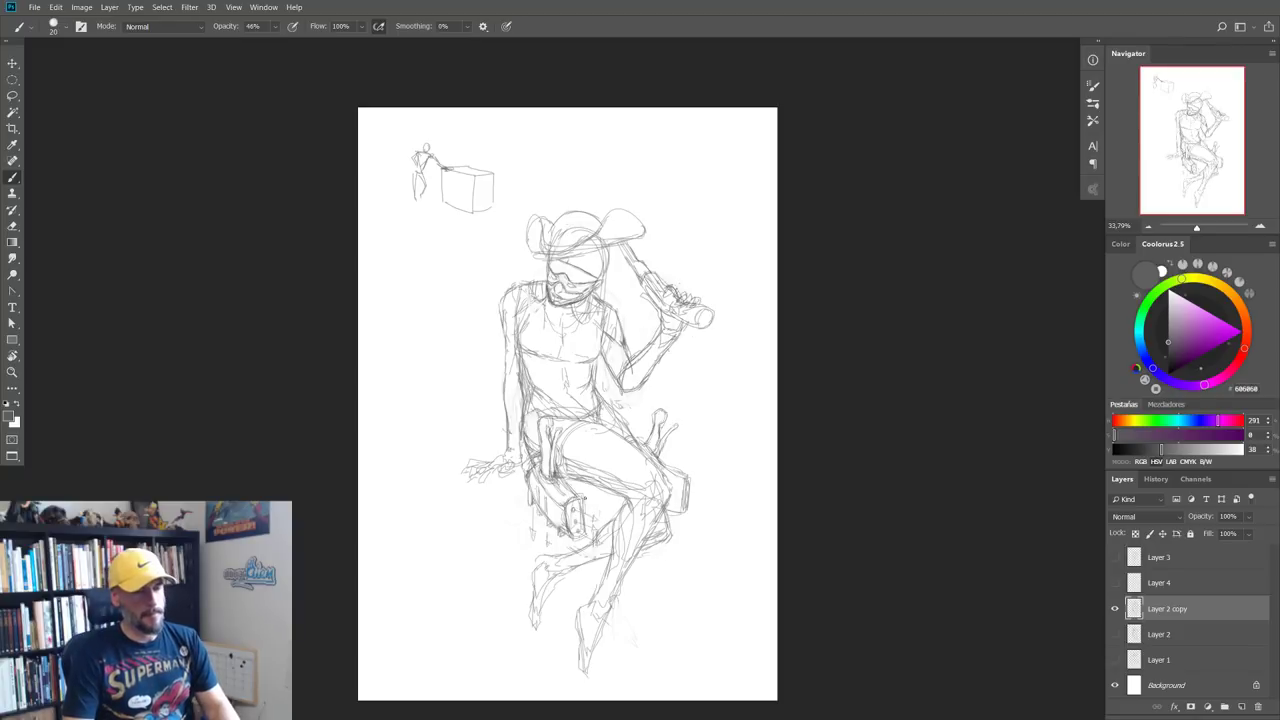
pyautogui.scroll(3, 523, 517)
pyautogui.scroll(-3, 546, 541)
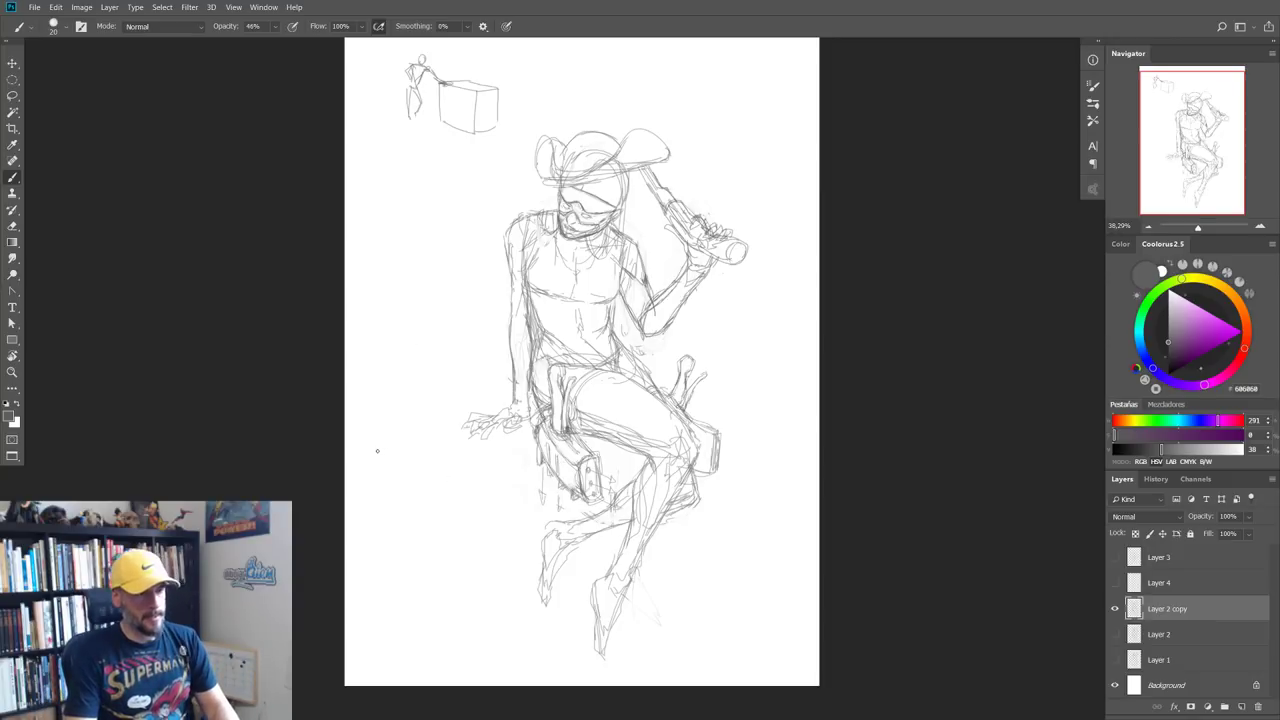
# Step: Sketch a small wedge shape with a long curving handle left of the figure
pyautogui.moveTo(372, 448); pyautogui.dragTo(420, 427)
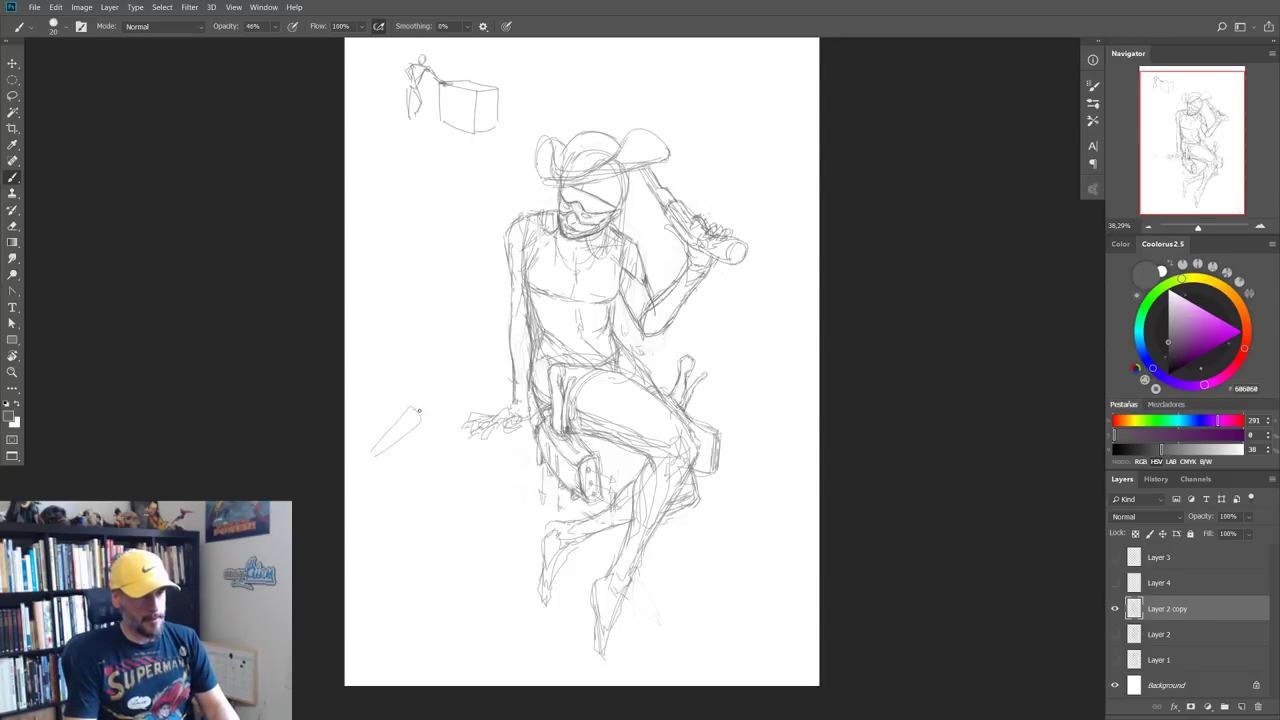
pyautogui.moveTo(383, 379)
pyautogui.mouseDown()
pyautogui.moveTo(371, 446)
pyautogui.moveTo(363, 398)
pyautogui.mouseUp()
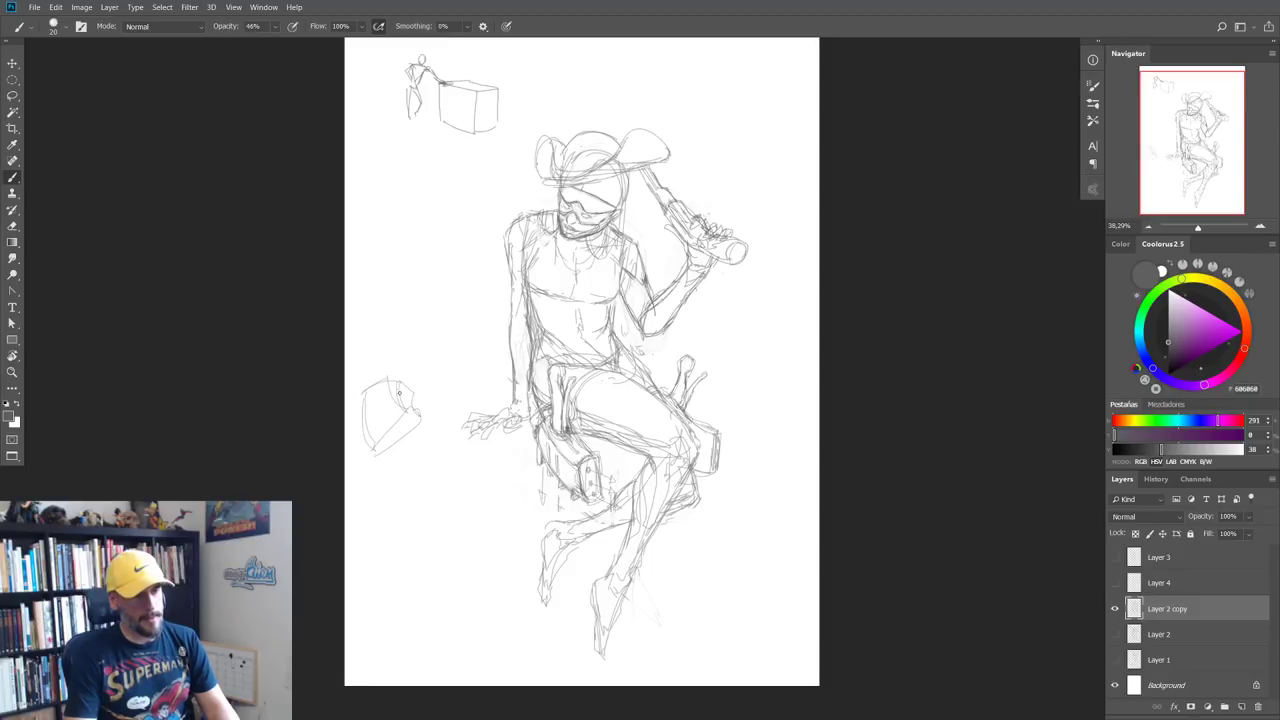
pyautogui.moveTo(401, 379); pyautogui.dragTo(456, 347)
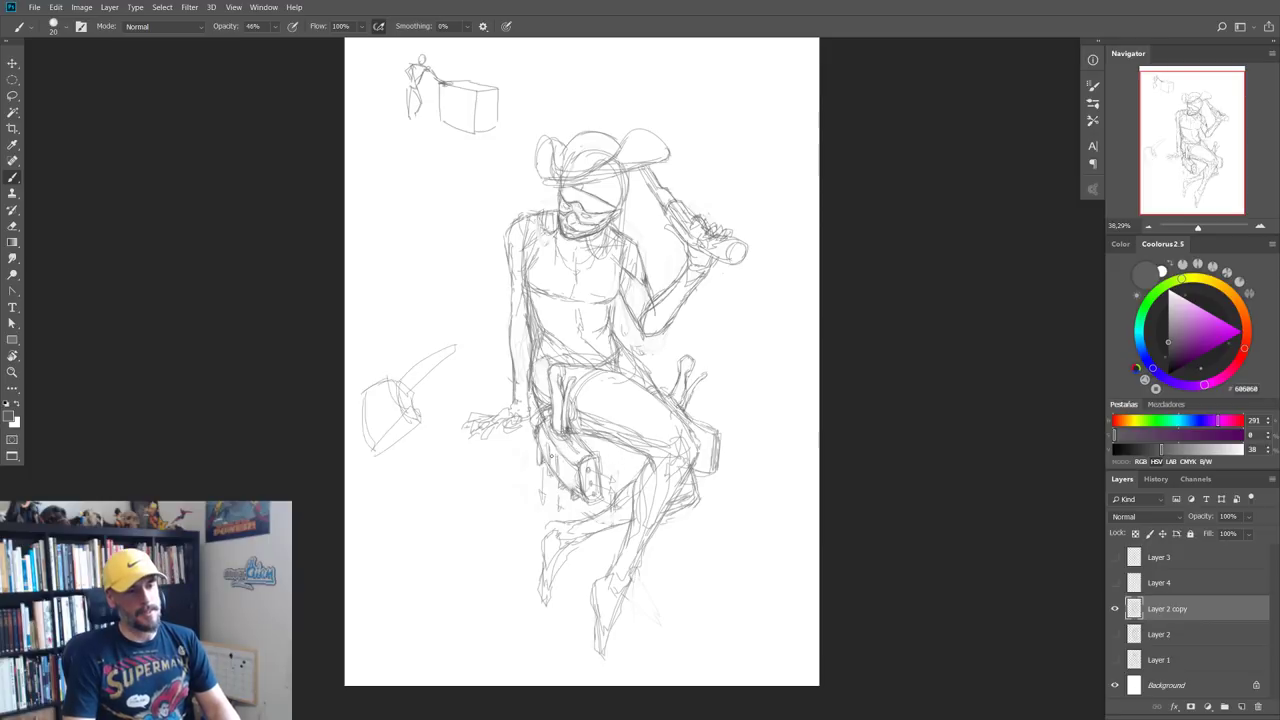
# Step: Draw a long hip-level horizontal line, then undo it and the side sketch strokes
pyautogui.scroll(5, 540, 470)
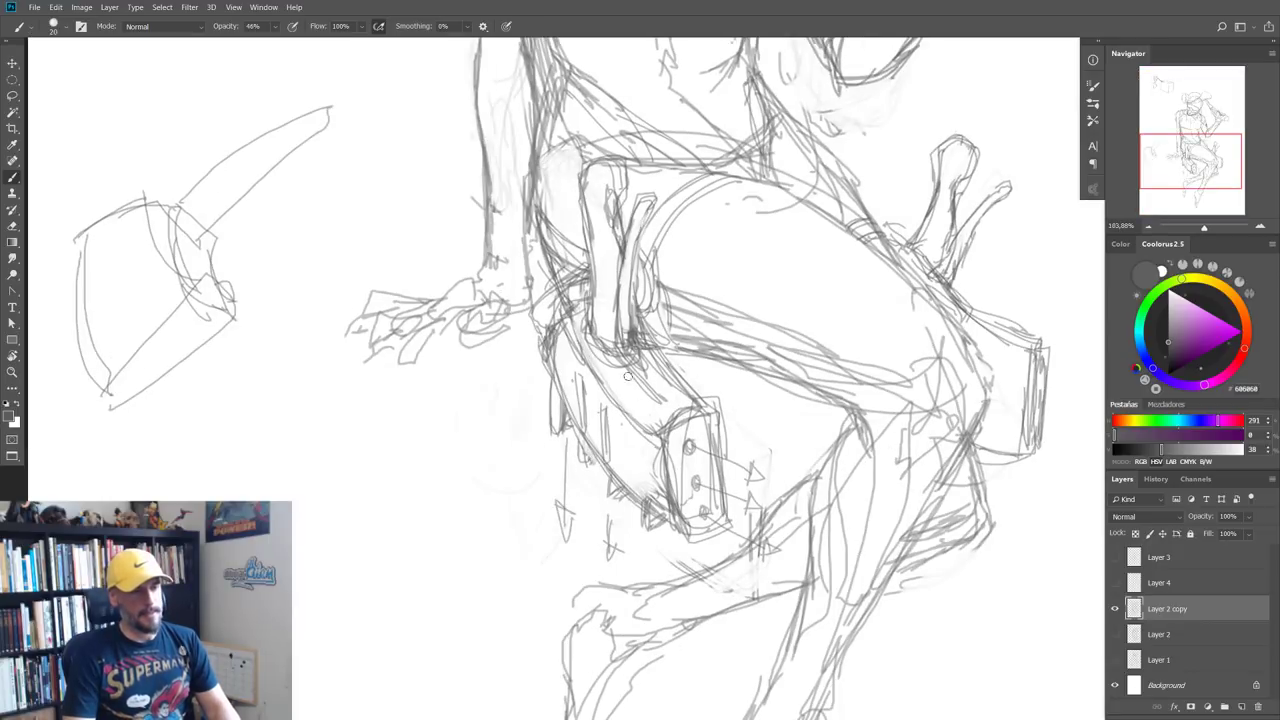
pyautogui.moveTo(346, 384); pyautogui.dragTo(550, 372)
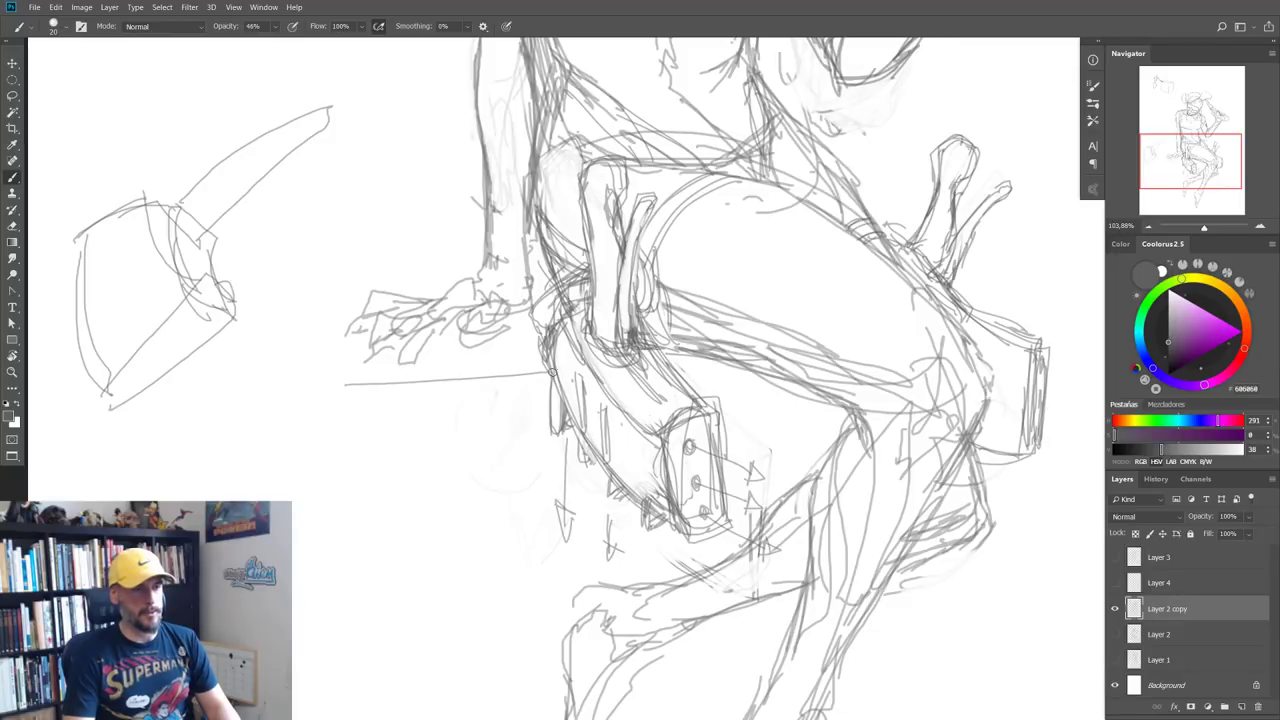
pyautogui.hotkey('ctrl', 'z')
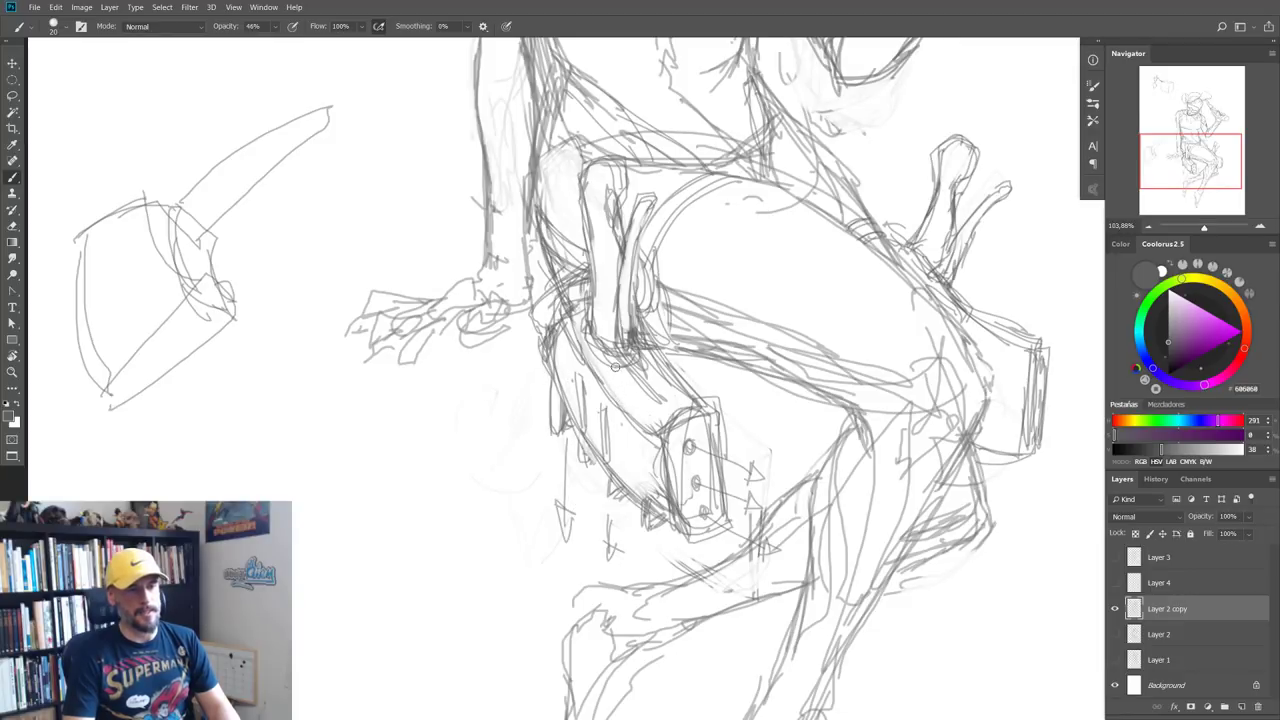
pyautogui.scroll(-1, 614, 377)
pyautogui.scroll(-2, 534, 440)
pyautogui.scroll(-1, 471, 470)
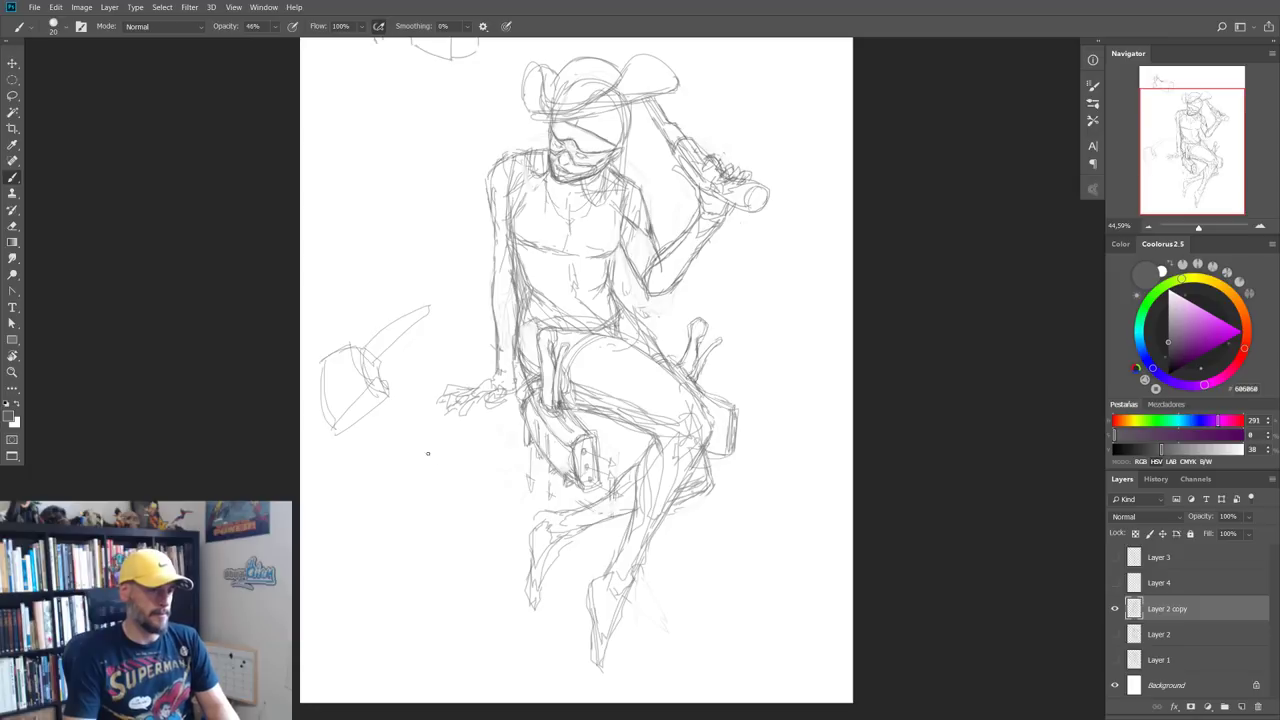
pyautogui.hotkey('ctrl', 'z')
pyautogui.hotkey('ctrl', 'z')
pyautogui.hotkey('ctrl', 'z')
pyautogui.hotkey('ctrl', 'z')
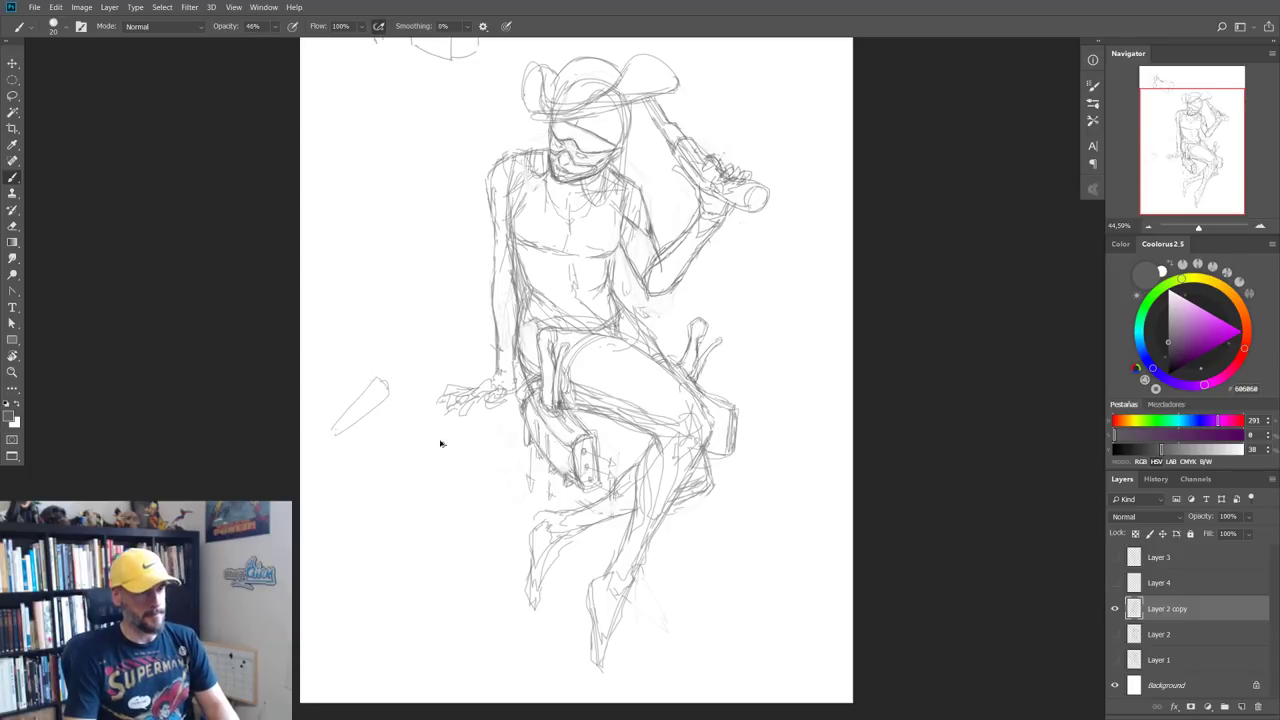
pyautogui.hotkey('ctrl', 'z')
# Step: Try a line extending left from the hand and marks nearby, then undo them
pyautogui.scroll(-1, 440, 455)
pyautogui.scroll(2, 440, 477)
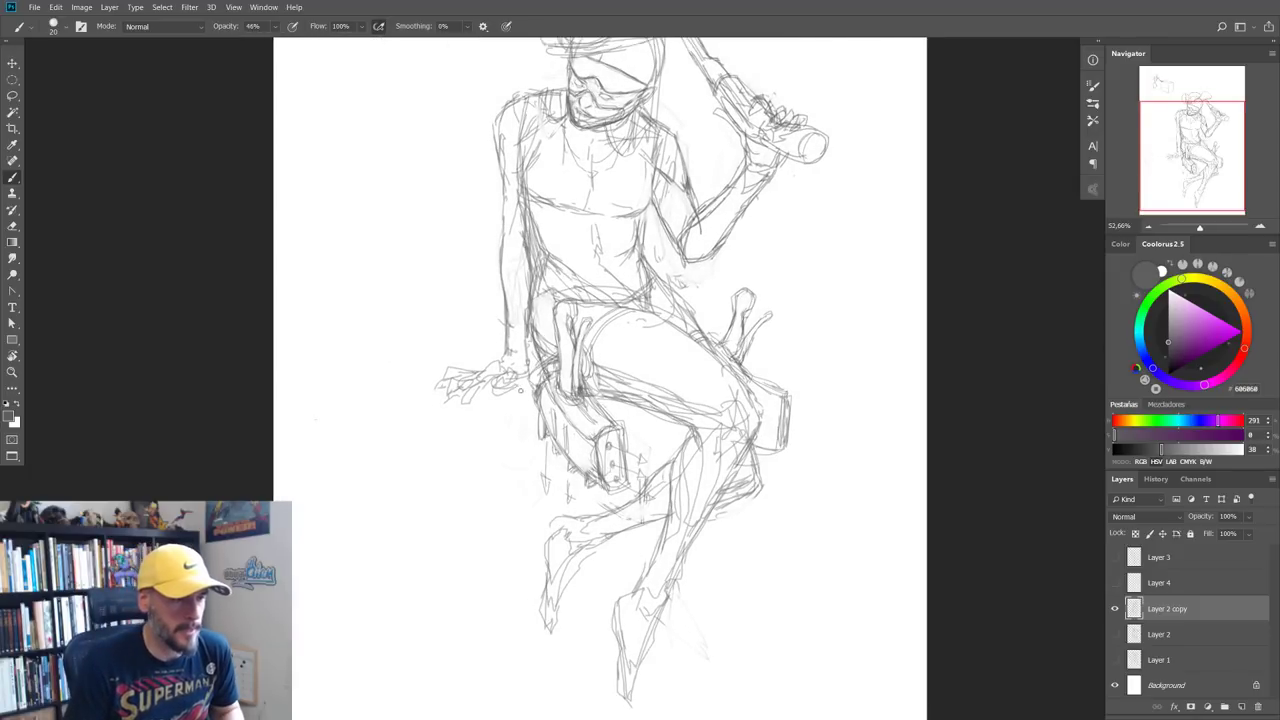
pyautogui.moveTo(476, 398)
pyautogui.mouseDown()
pyautogui.moveTo(534, 410)
pyautogui.moveTo(393, 392)
pyautogui.mouseUp()
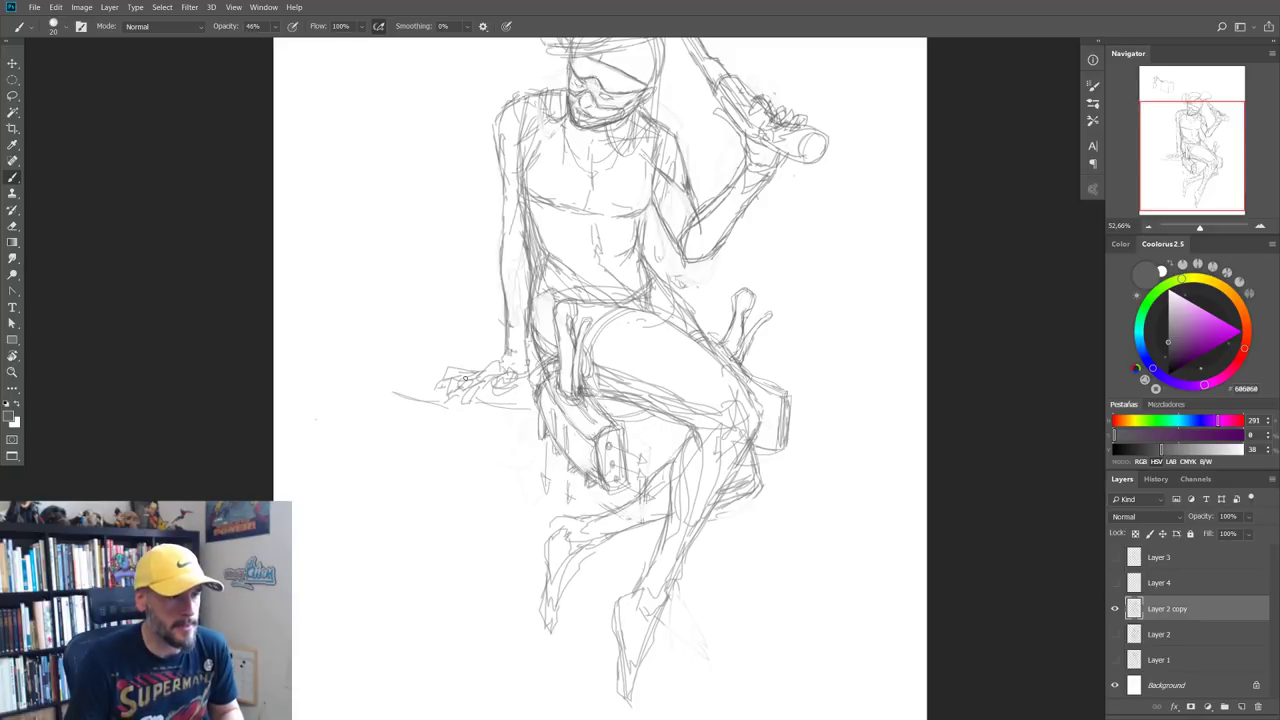
pyautogui.moveTo(402, 345); pyautogui.dragTo(490, 330)
pyautogui.hotkey('ctrl', 'z')
pyautogui.hotkey('ctrl', 'z')
pyautogui.hotkey('ctrl', 'z')
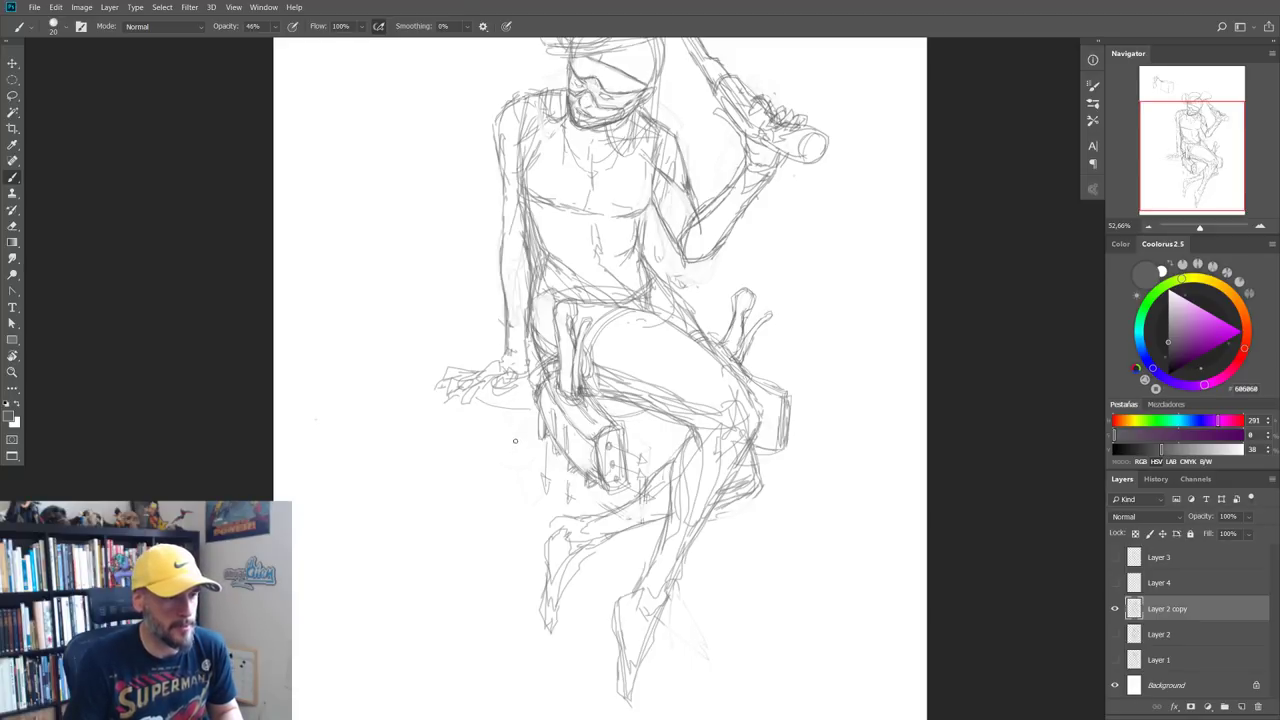
pyautogui.moveTo(485, 487); pyautogui.dragTo(466, 489)
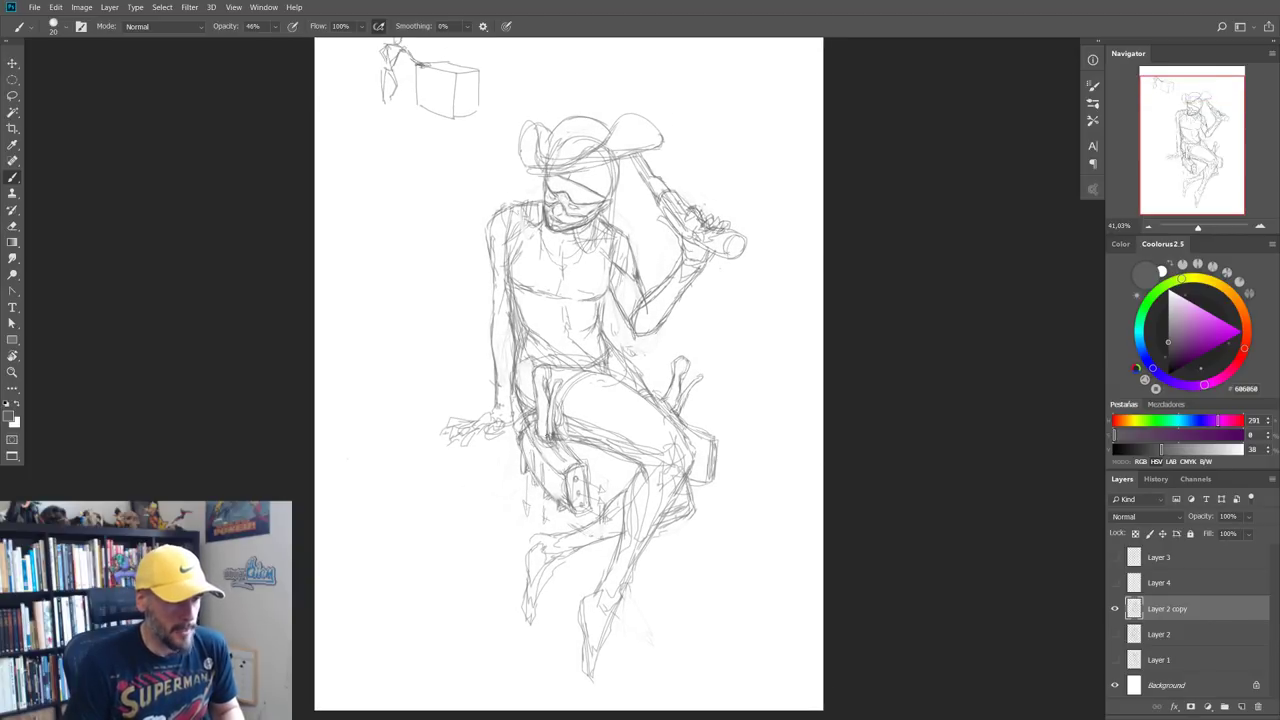
pyautogui.moveTo(563, 425); pyautogui.dragTo(545, 390)
pyautogui.scroll(1, 549, 361)
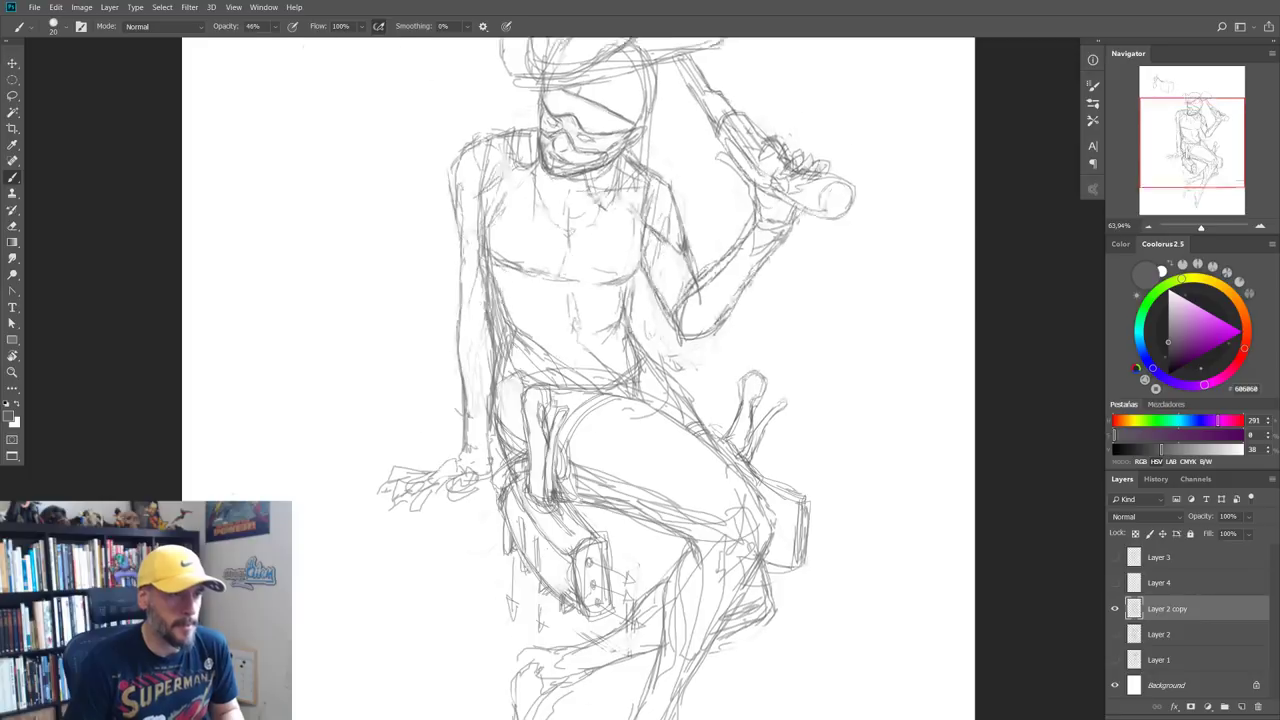
pyautogui.scroll(3, 550, 320)
pyautogui.moveTo(535, 258); pyautogui.dragTo(545, 238)
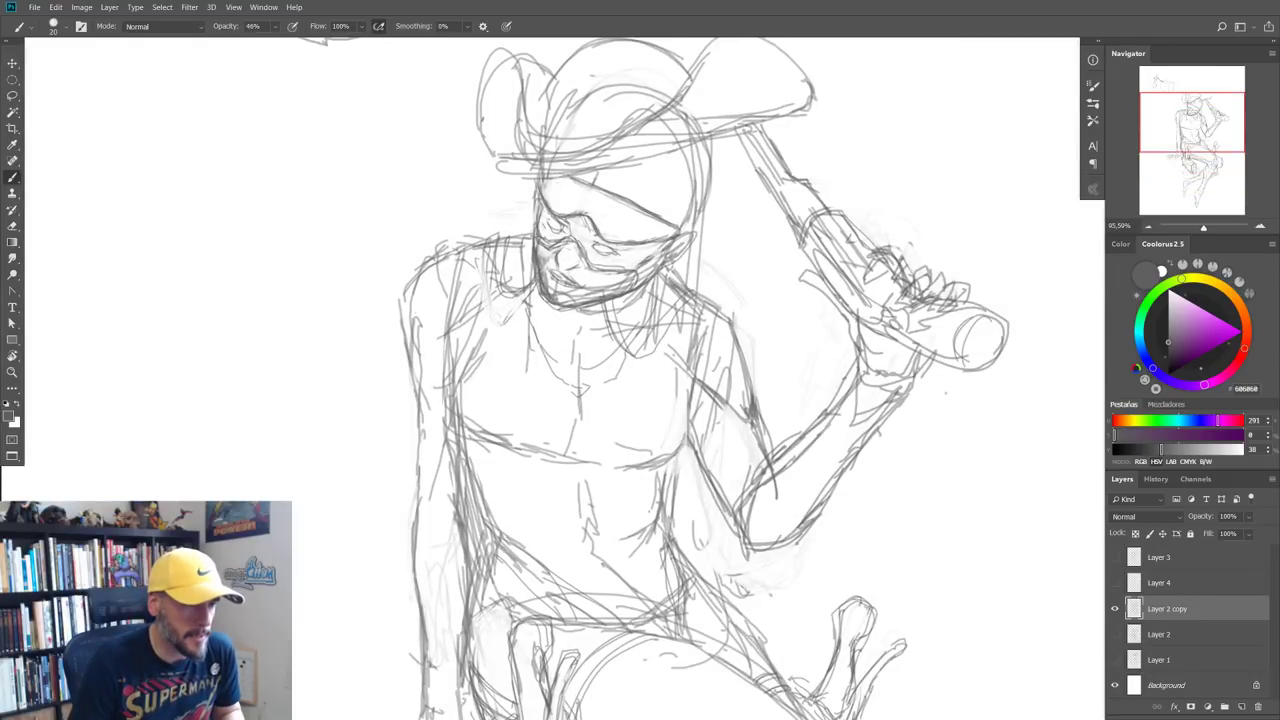
pyautogui.scroll(-3, 544, 328)
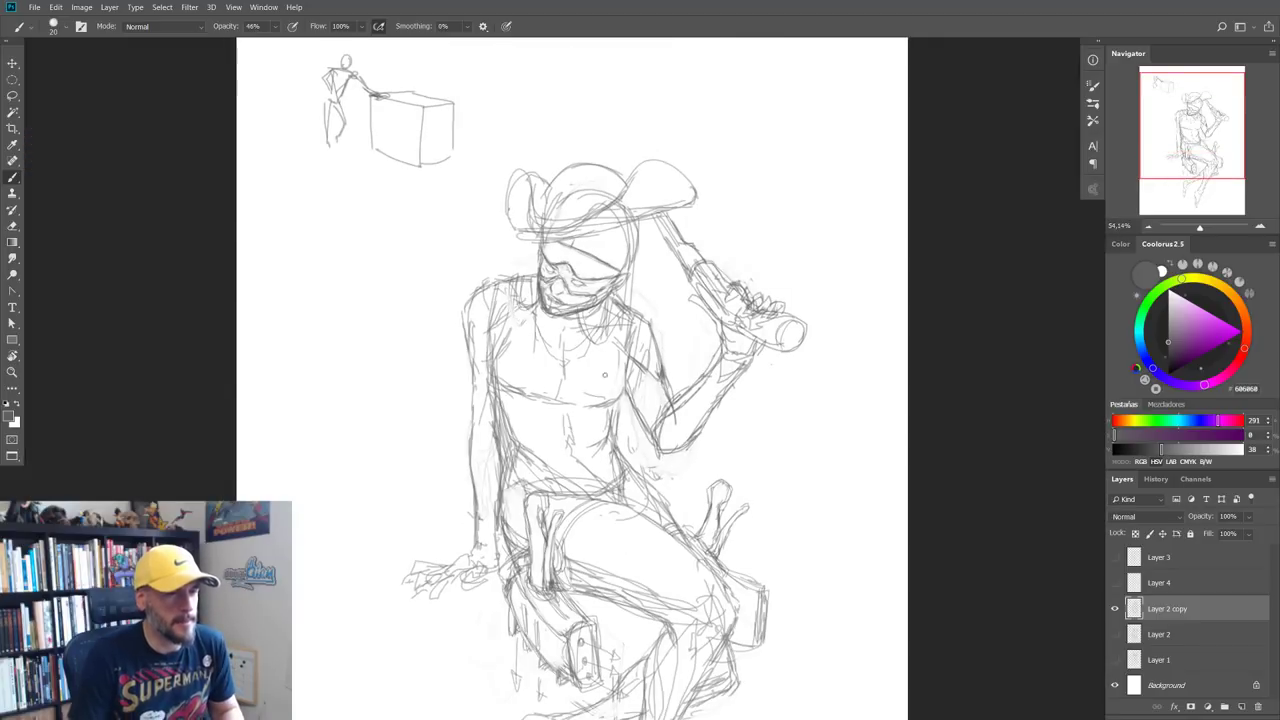
pyautogui.scroll(3, 607, 332)
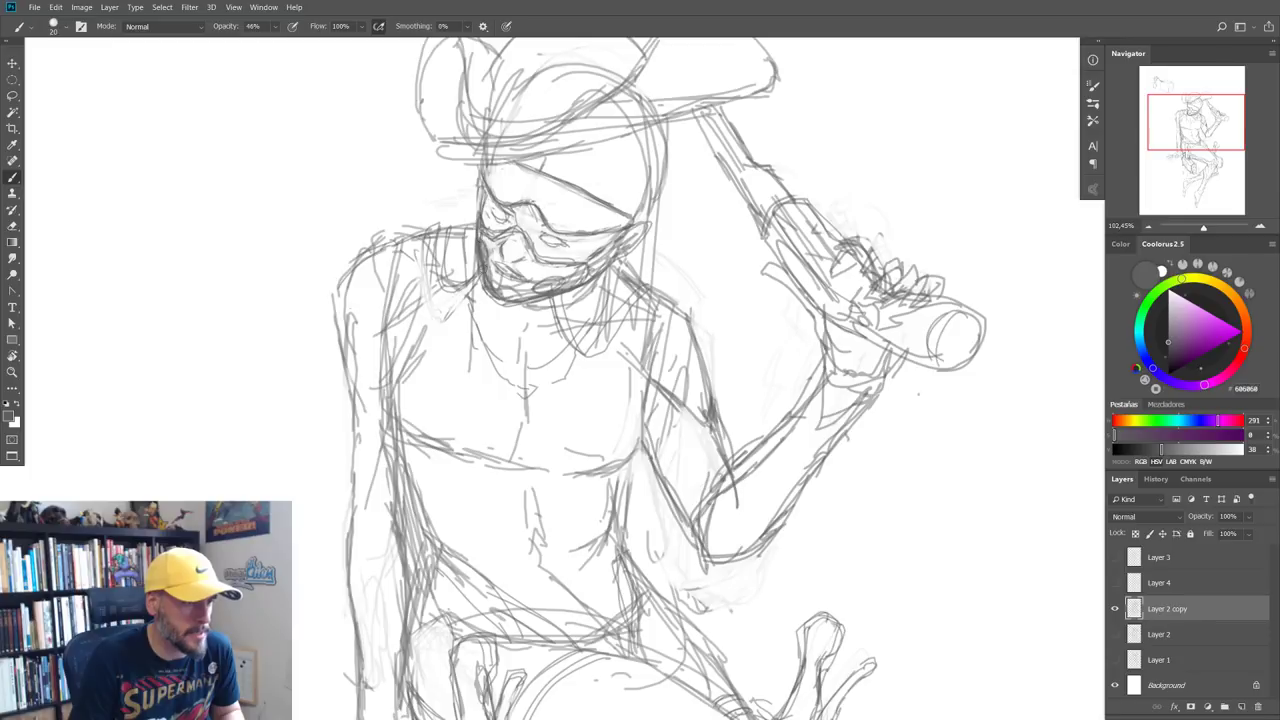
pyautogui.scroll(-2, 565, 285)
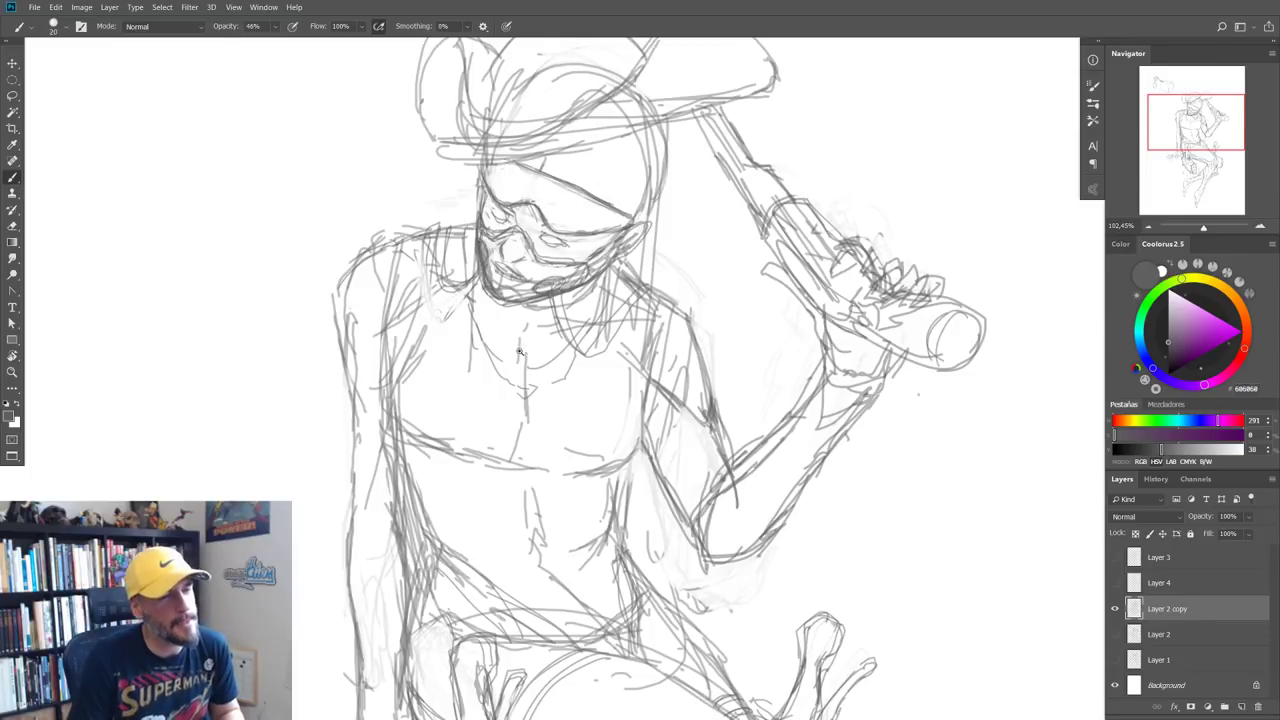
pyautogui.scroll(-3, 565, 285)
pyautogui.scroll(4, 532, 343)
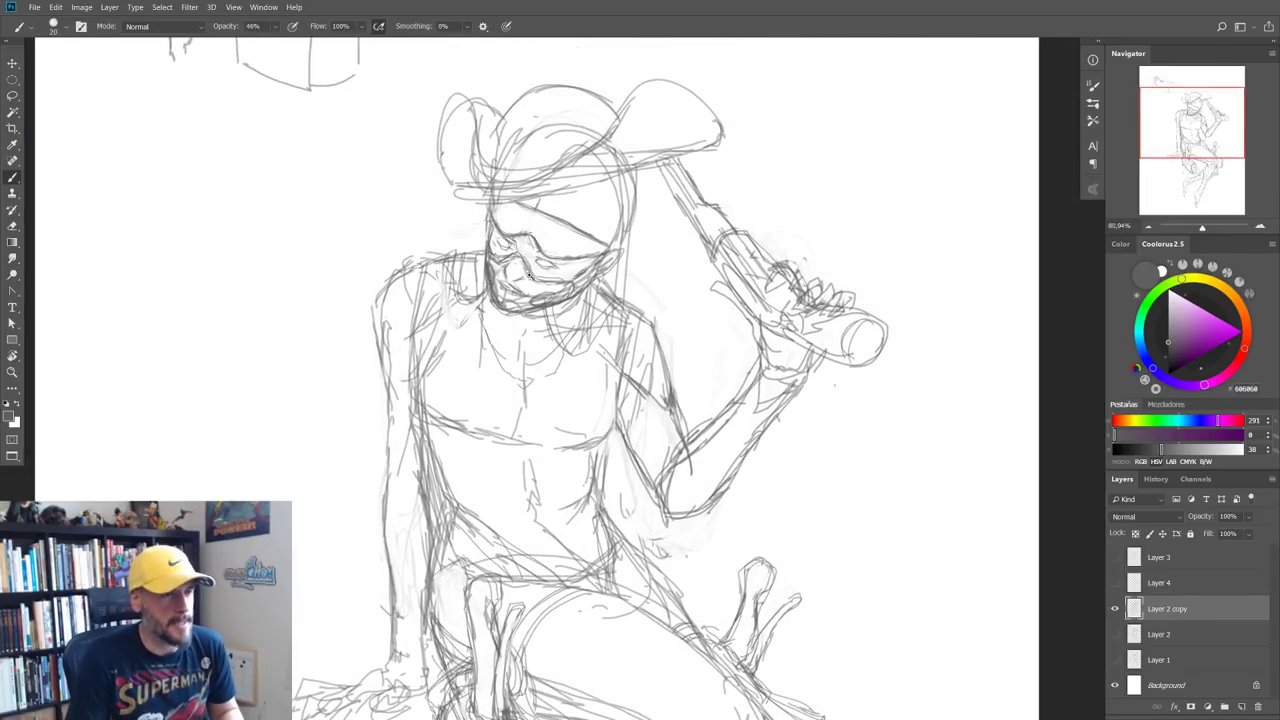
# Step: Add a dark stroke for the eye behind the goggles
pyautogui.scroll(2, 558, 268)
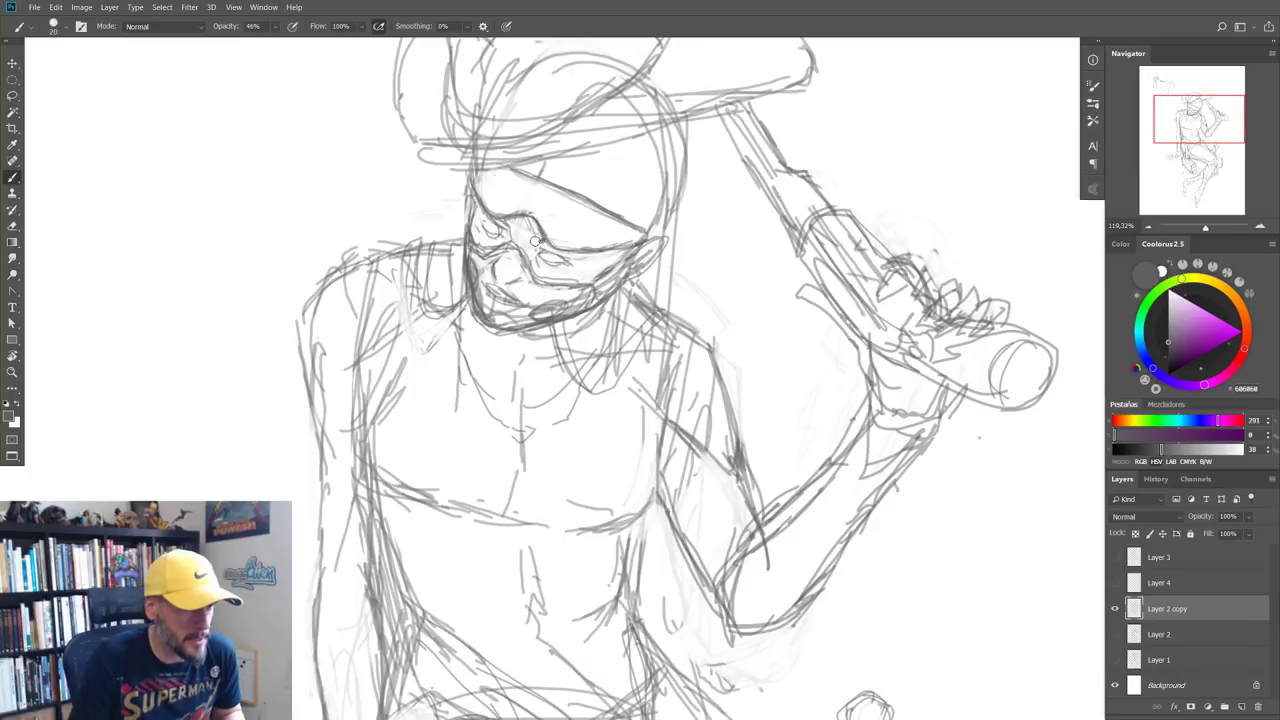
pyautogui.moveTo(541, 252); pyautogui.dragTo(553, 250)
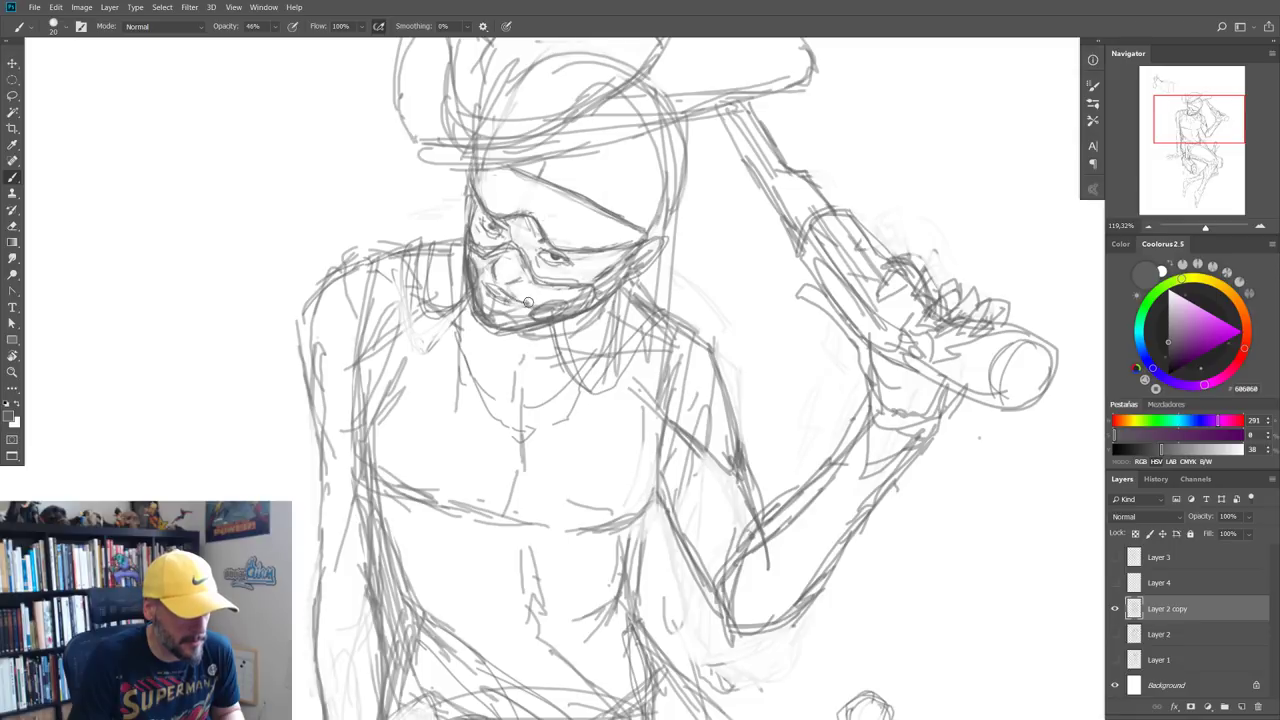
pyautogui.press('e')
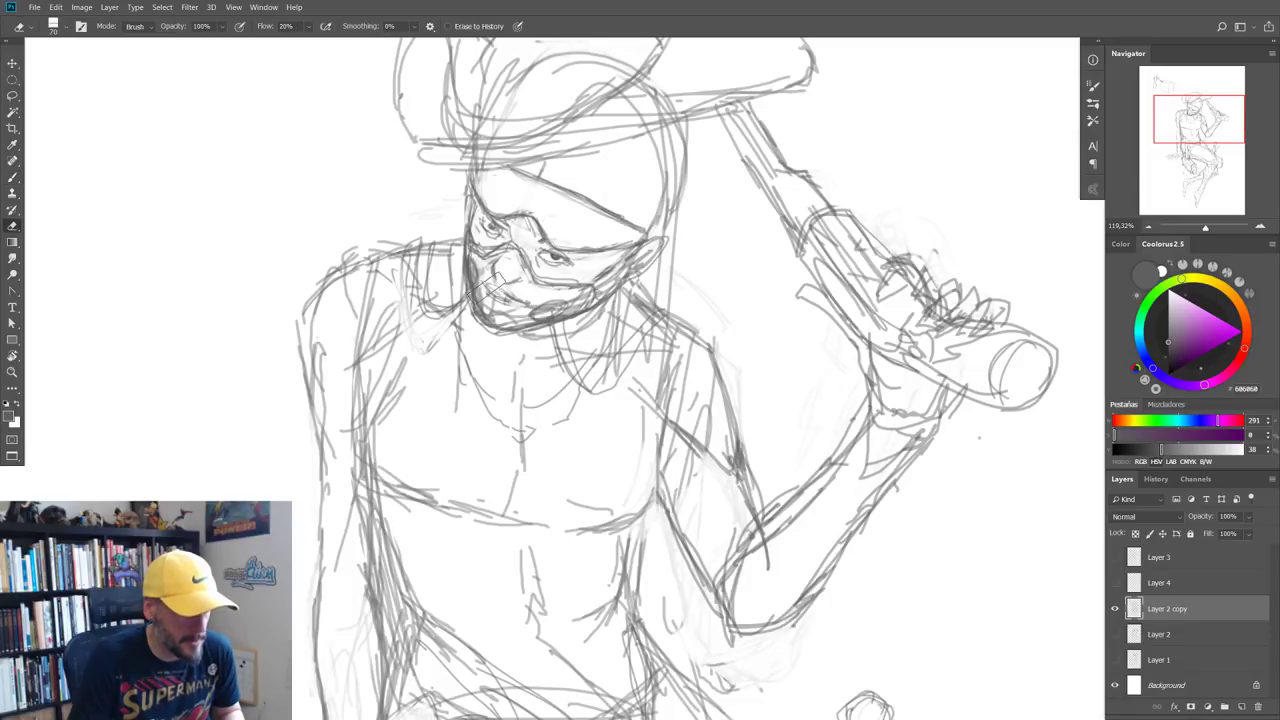
pyautogui.press('b')
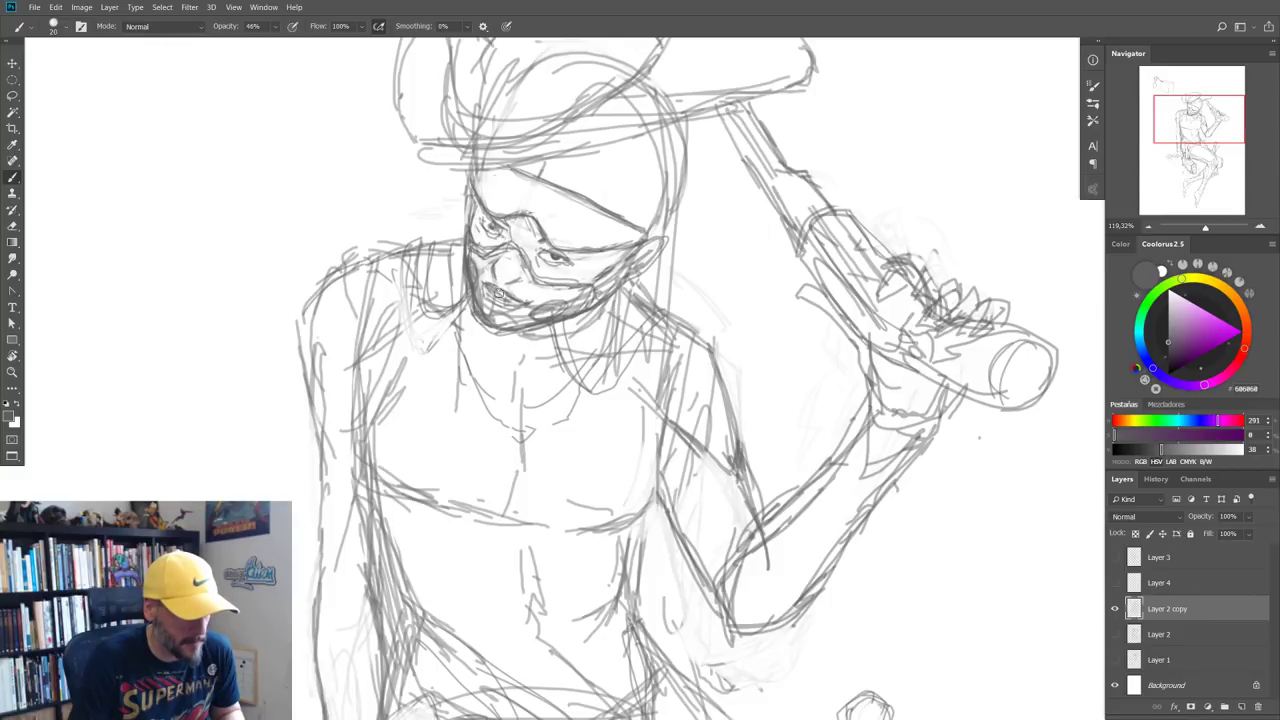
# Step: Mark the chin with a short pencil stroke
pyautogui.moveTo(519, 302); pyautogui.dragTo(528, 299)
pyautogui.press('e')
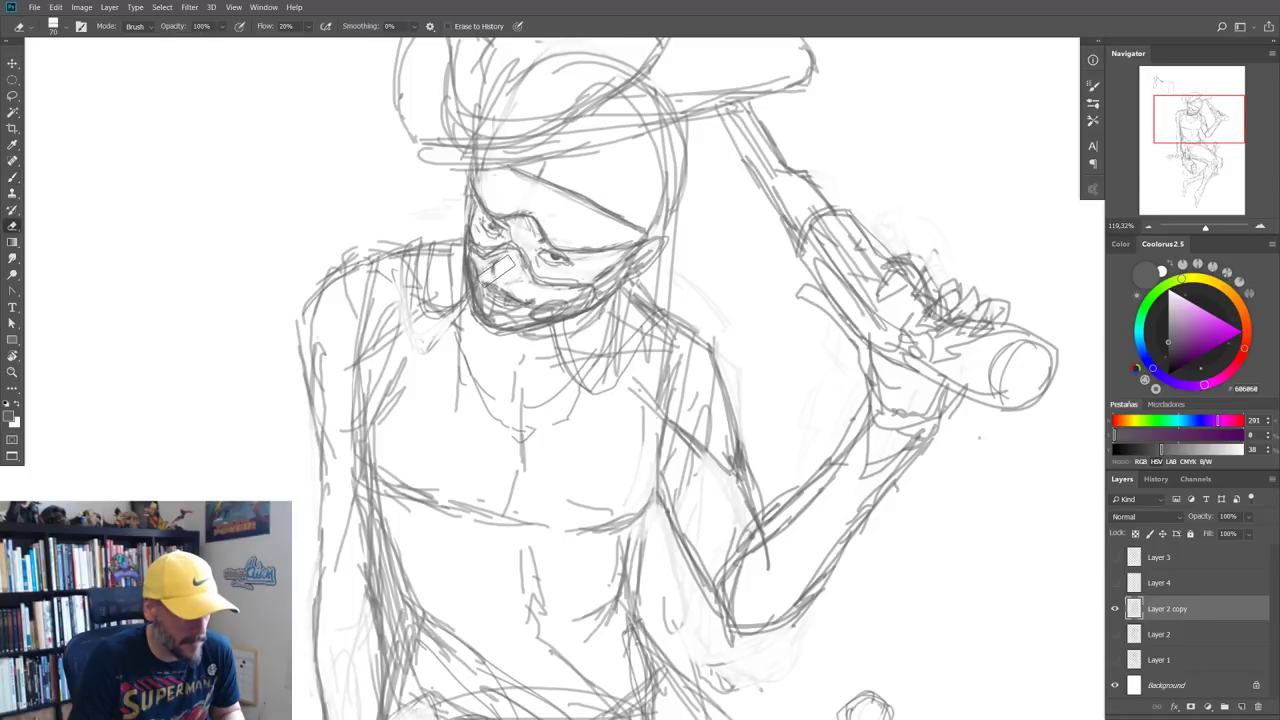
pyautogui.press('b')
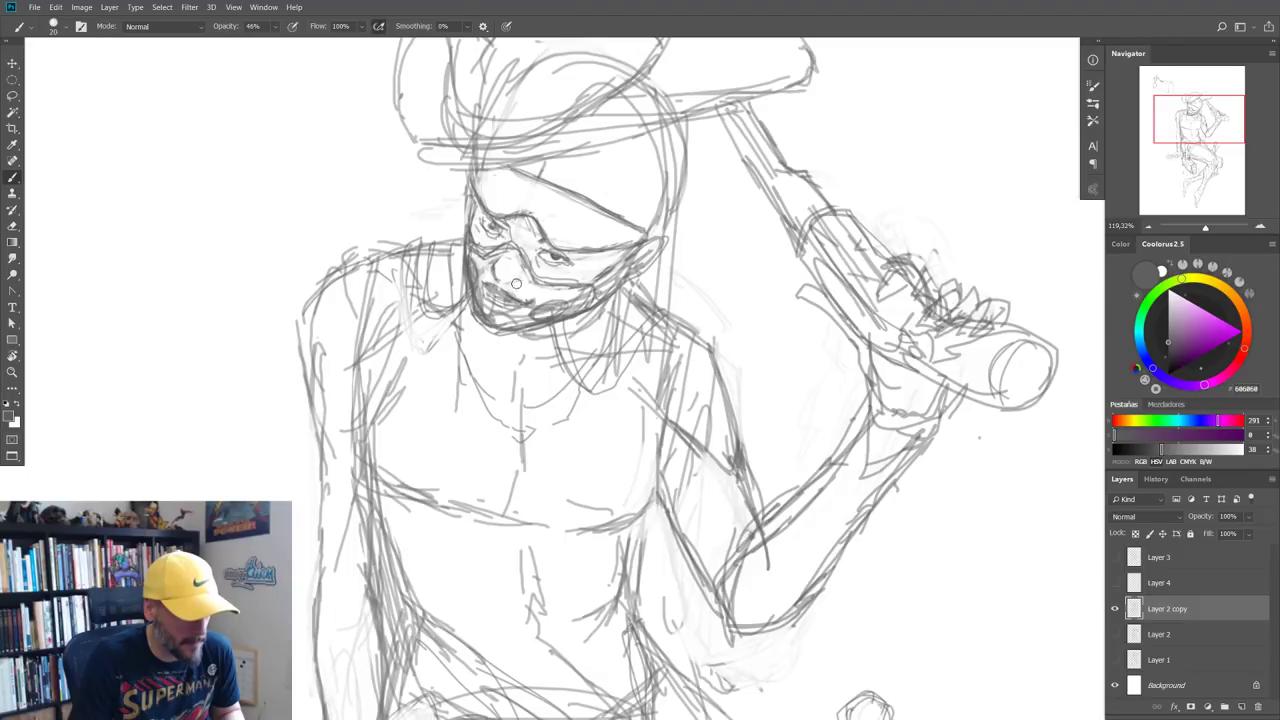
pyautogui.scroll(-3, 516, 284)
pyautogui.scroll(-2, 461, 298)
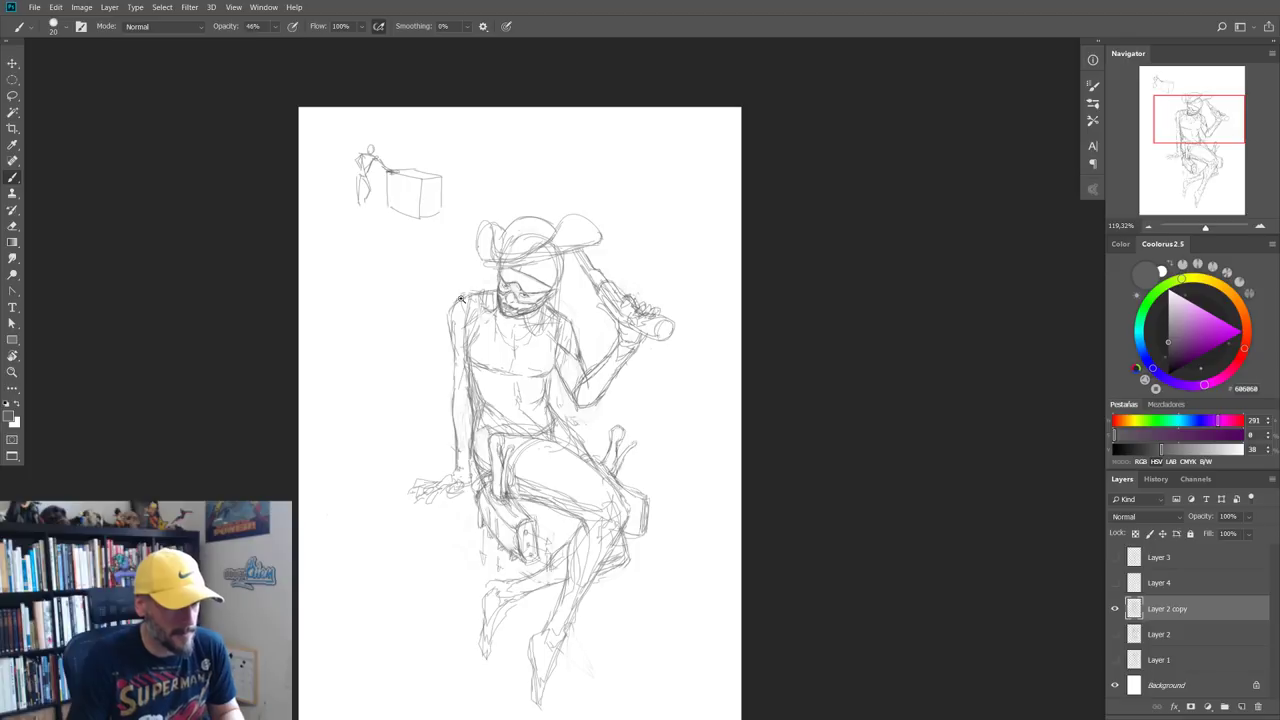
pyautogui.scroll(3, 594, 385)
pyautogui.scroll(2, 594, 385)
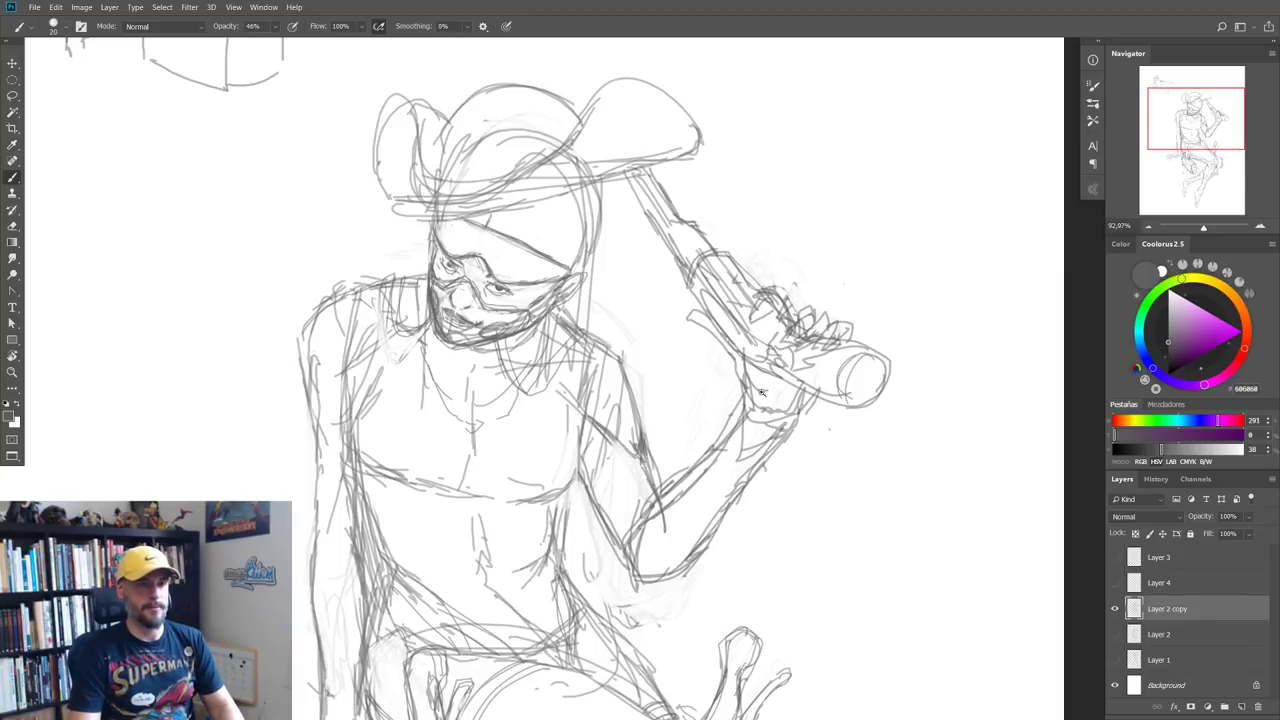
# Step: Darken the chest line and reinforce the shoulder and right torso contours
pyautogui.scroll(-5, 840, 282)
pyautogui.scroll(-4, 656, 377)
pyautogui.scroll(-1, 656, 377)
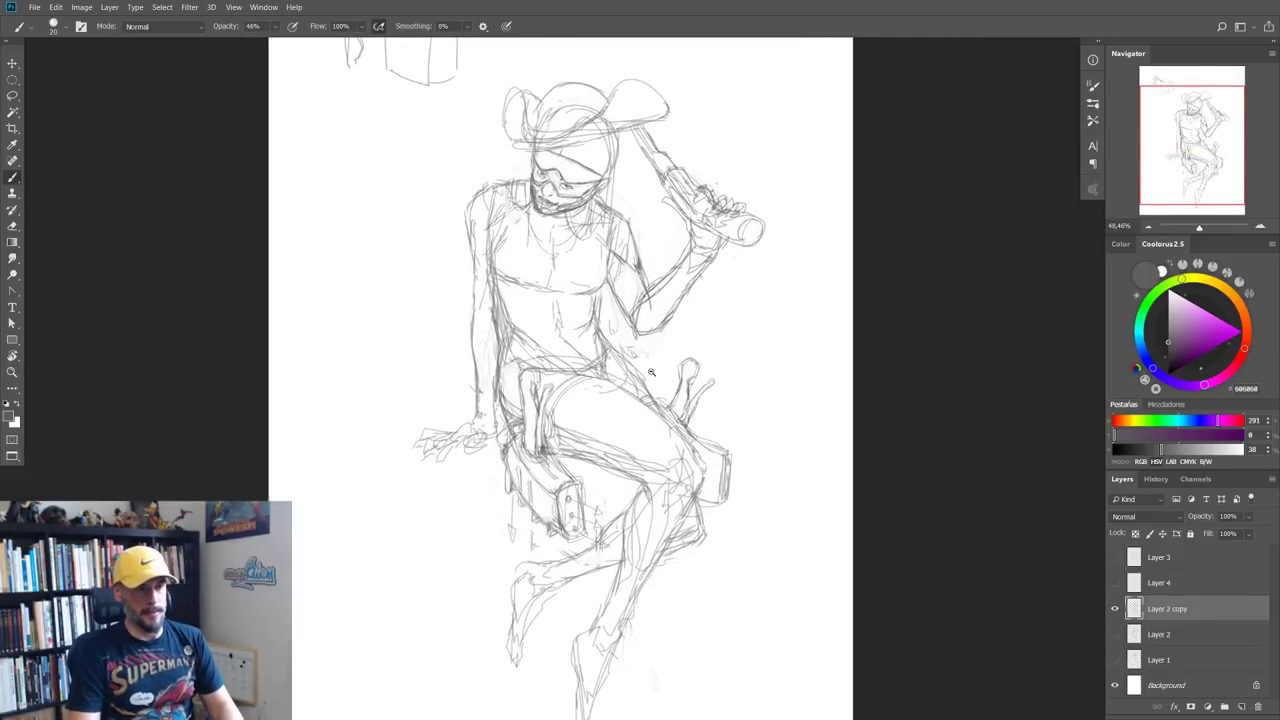
pyautogui.scroll(3, 609, 339)
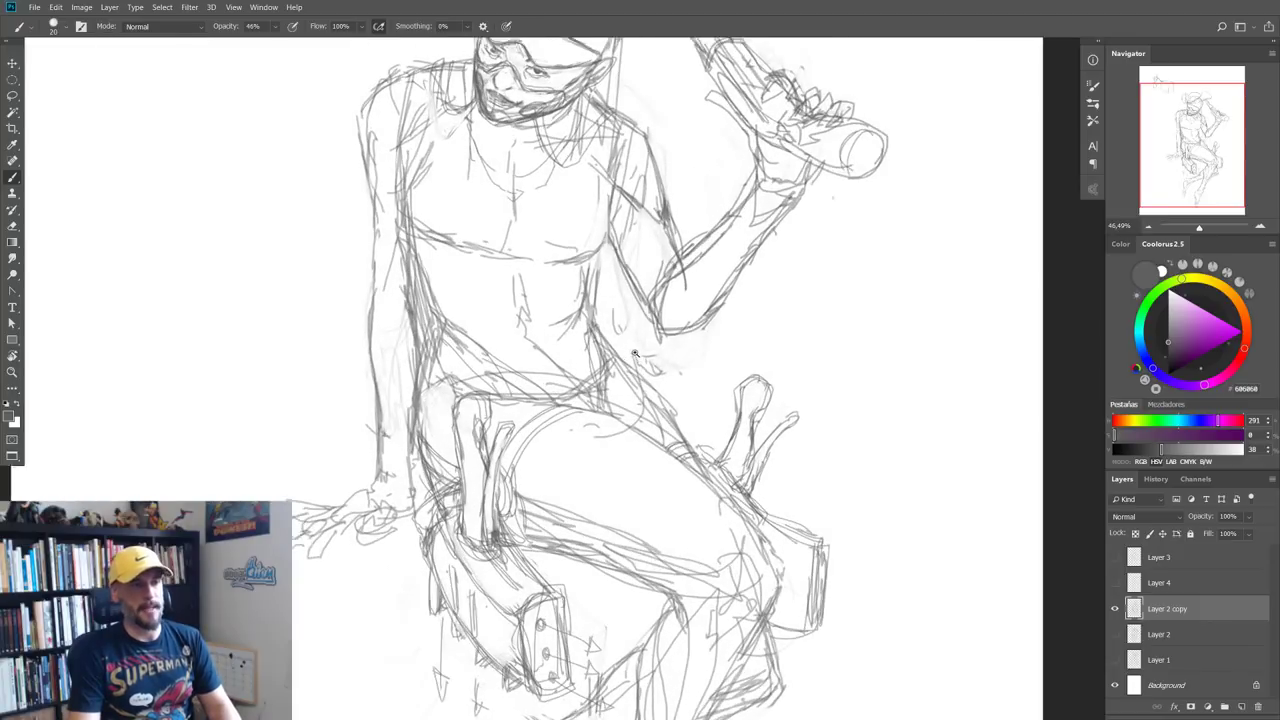
pyautogui.scroll(2, 625, 380)
pyautogui.scroll(1, 640, 420)
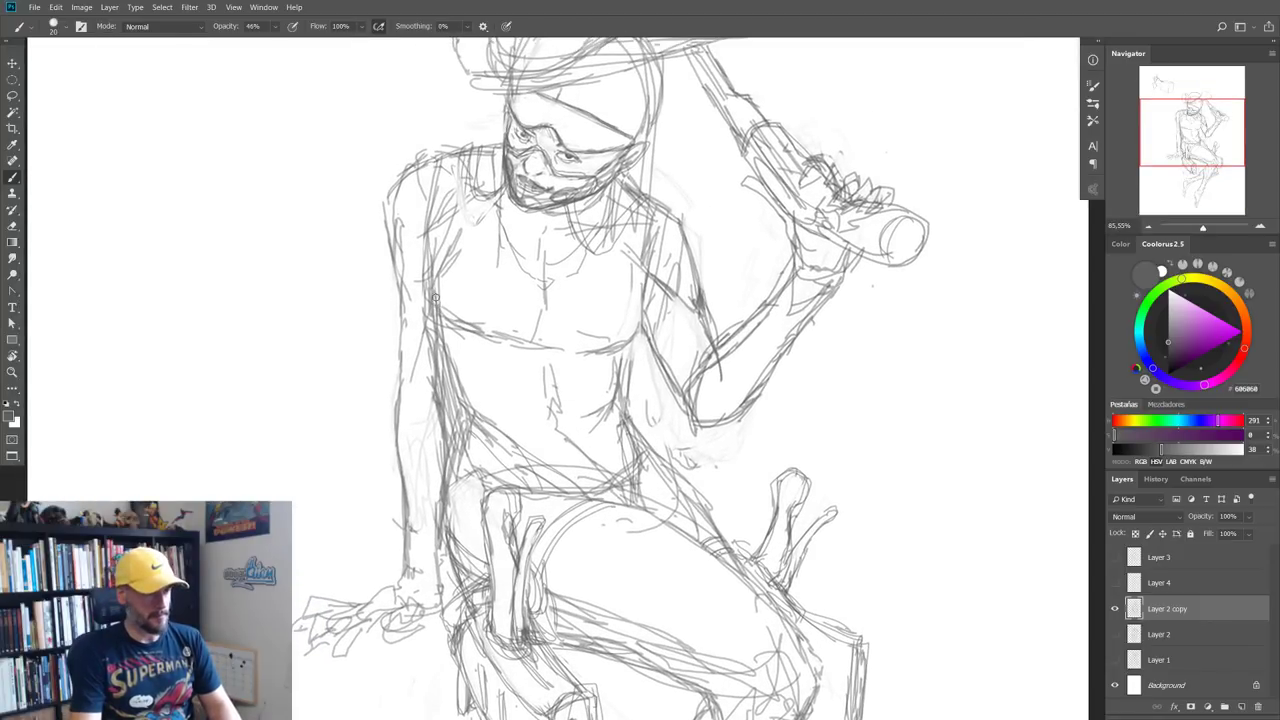
pyautogui.moveTo(437, 313)
pyautogui.mouseDown()
pyautogui.moveTo(511, 344)
pyautogui.moveTo(585, 348)
pyautogui.mouseUp()
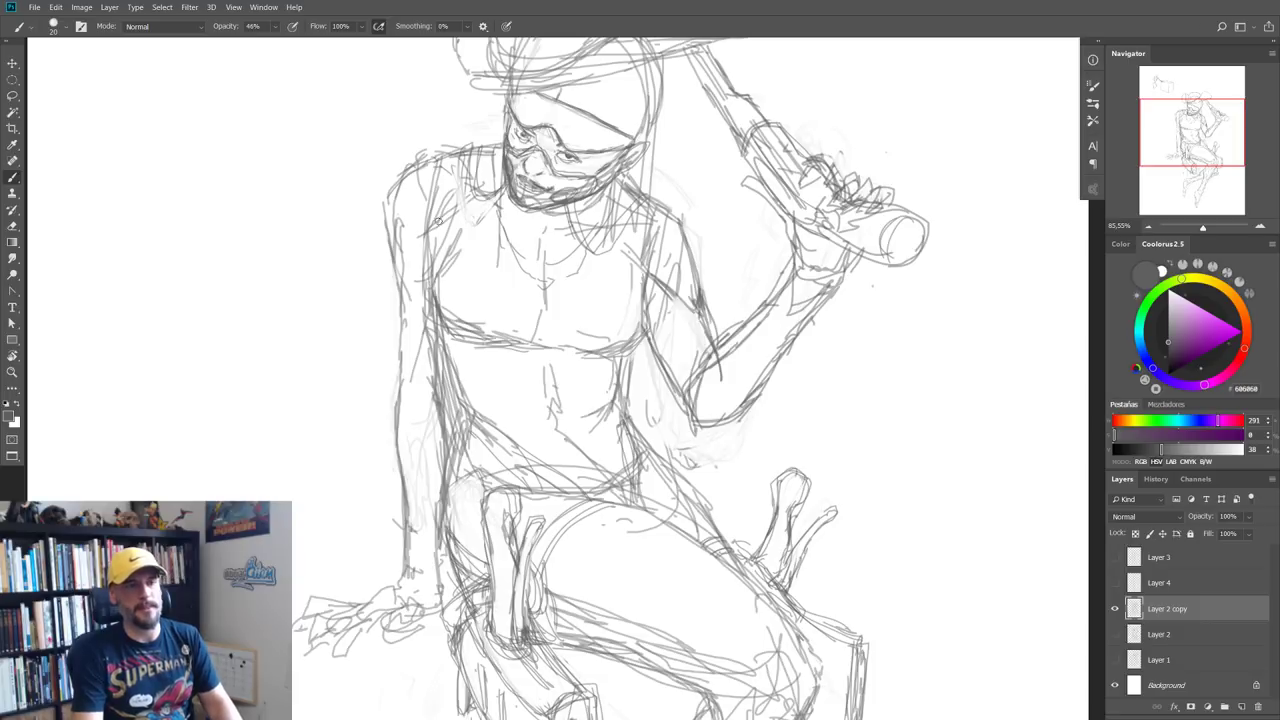
pyautogui.moveTo(437, 190); pyautogui.dragTo(443, 226)
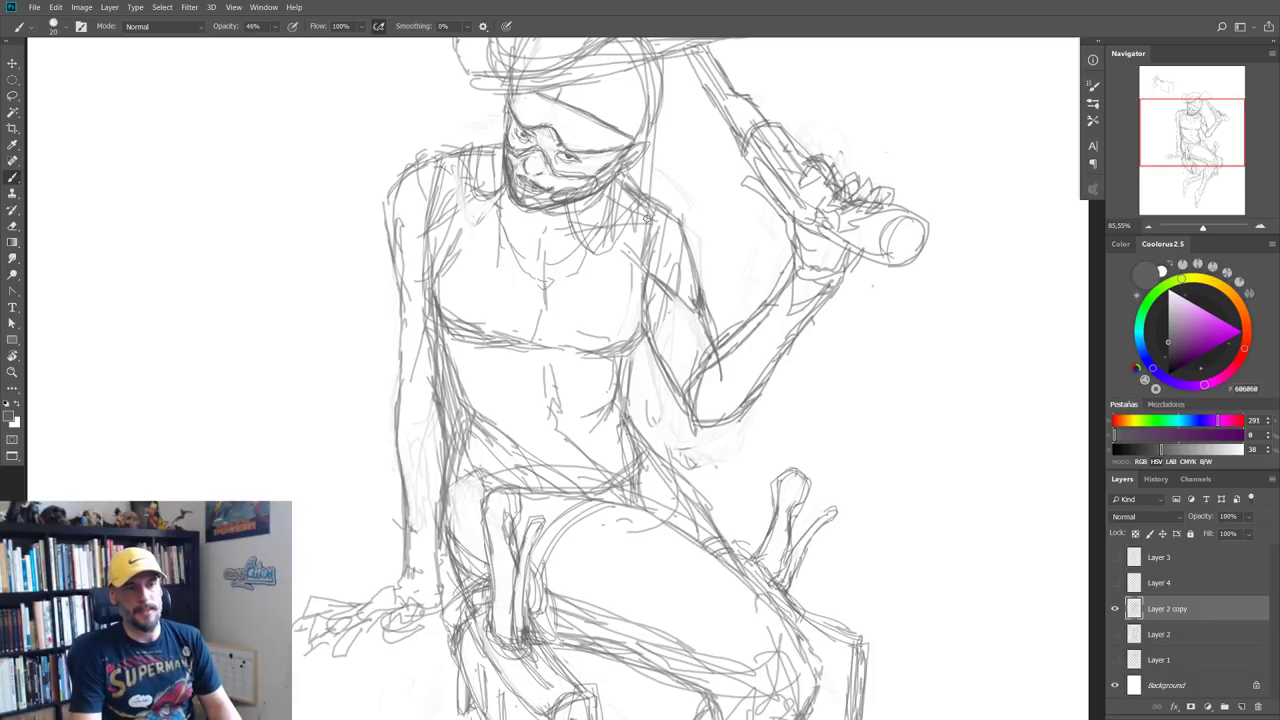
pyautogui.moveTo(647, 218); pyautogui.dragTo(636, 346)
pyautogui.moveTo(548, 278); pyautogui.dragTo(560, 302)
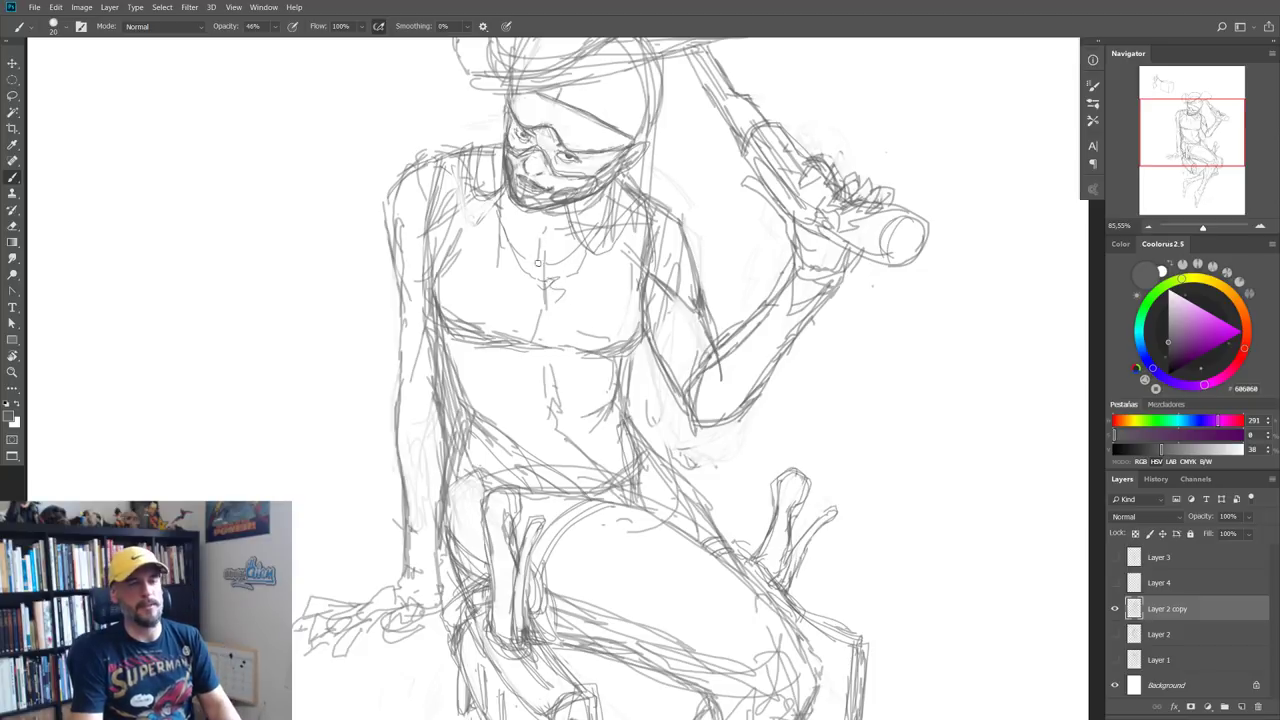
# Step: Sketch the hanging arm's outer and inner contours, then zoom out to the whole figure
pyautogui.scroll(-2, 538, 263)
pyautogui.scroll(-3, 538, 263)
pyautogui.scroll(4, 554, 342)
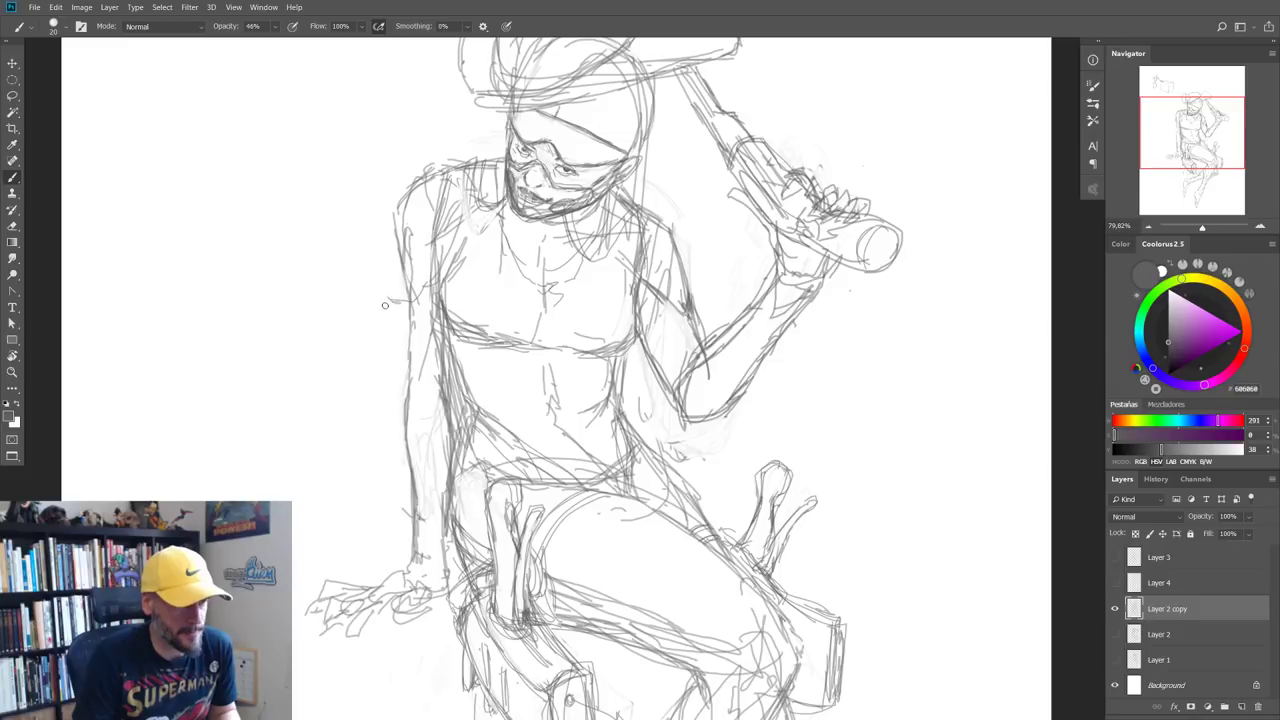
pyautogui.scroll(-3, 530, 370)
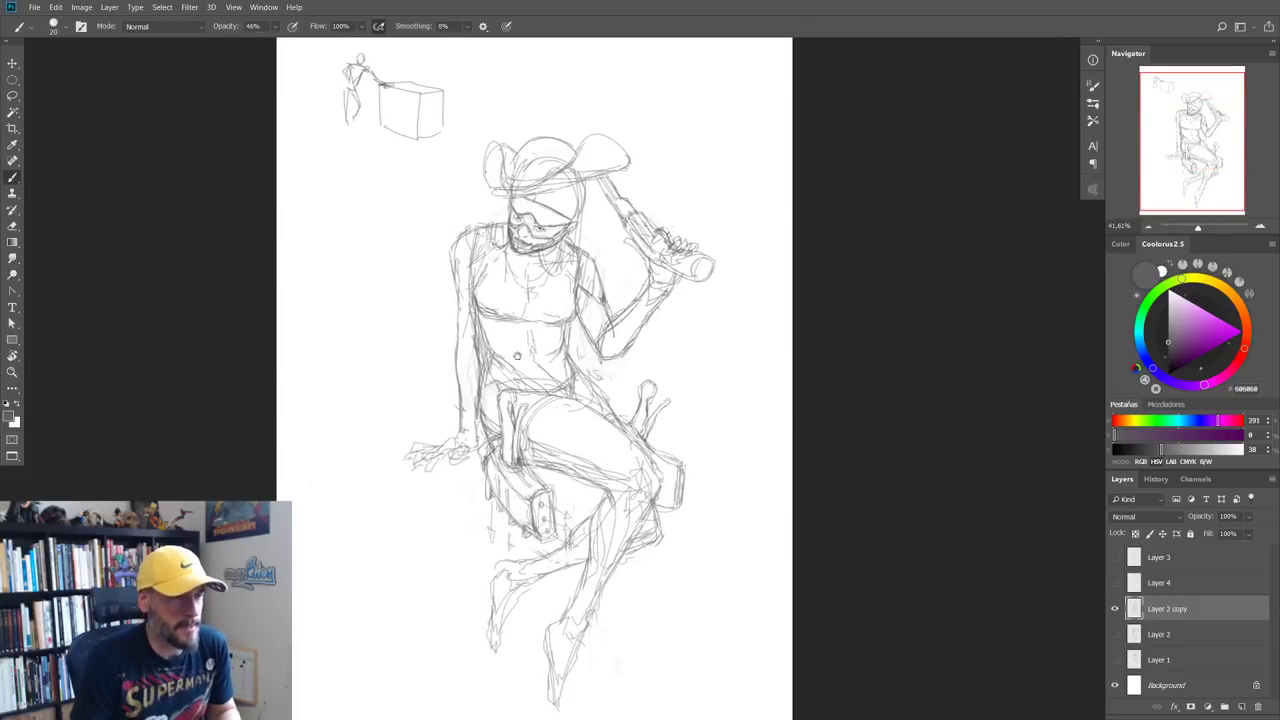
pyautogui.scroll(3, 532, 348)
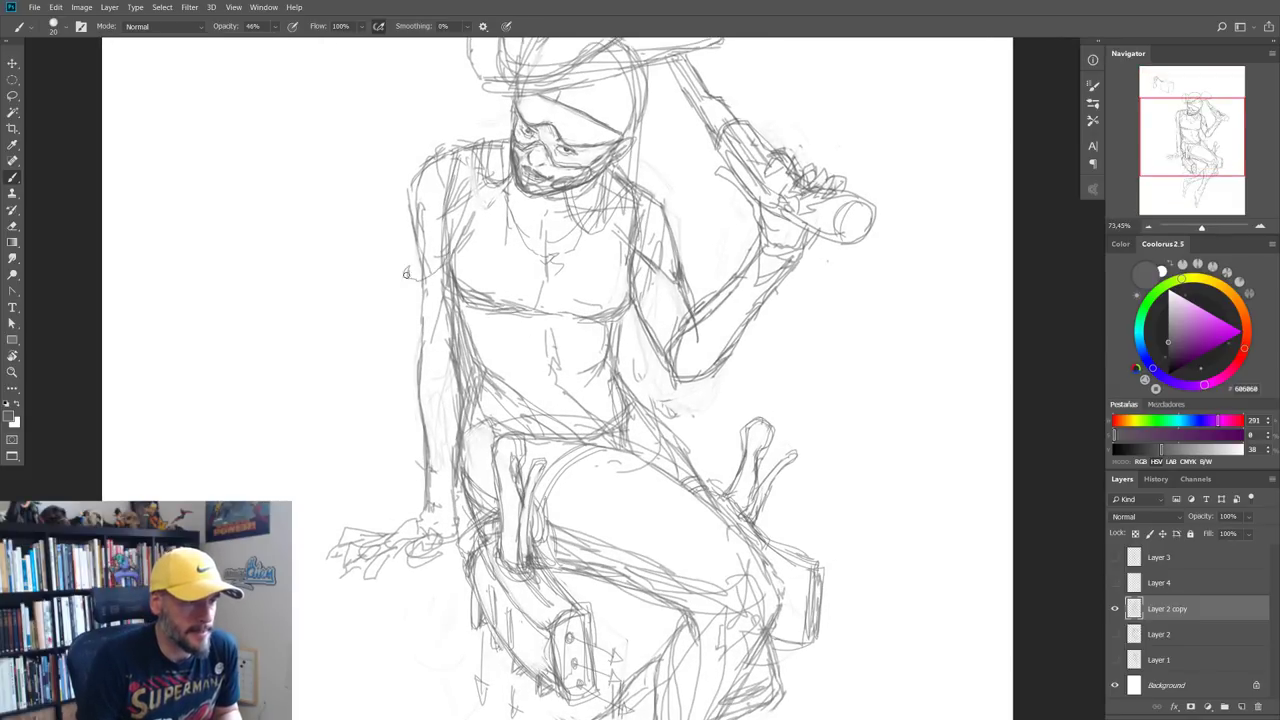
pyautogui.moveTo(406, 273); pyautogui.dragTo(410, 263)
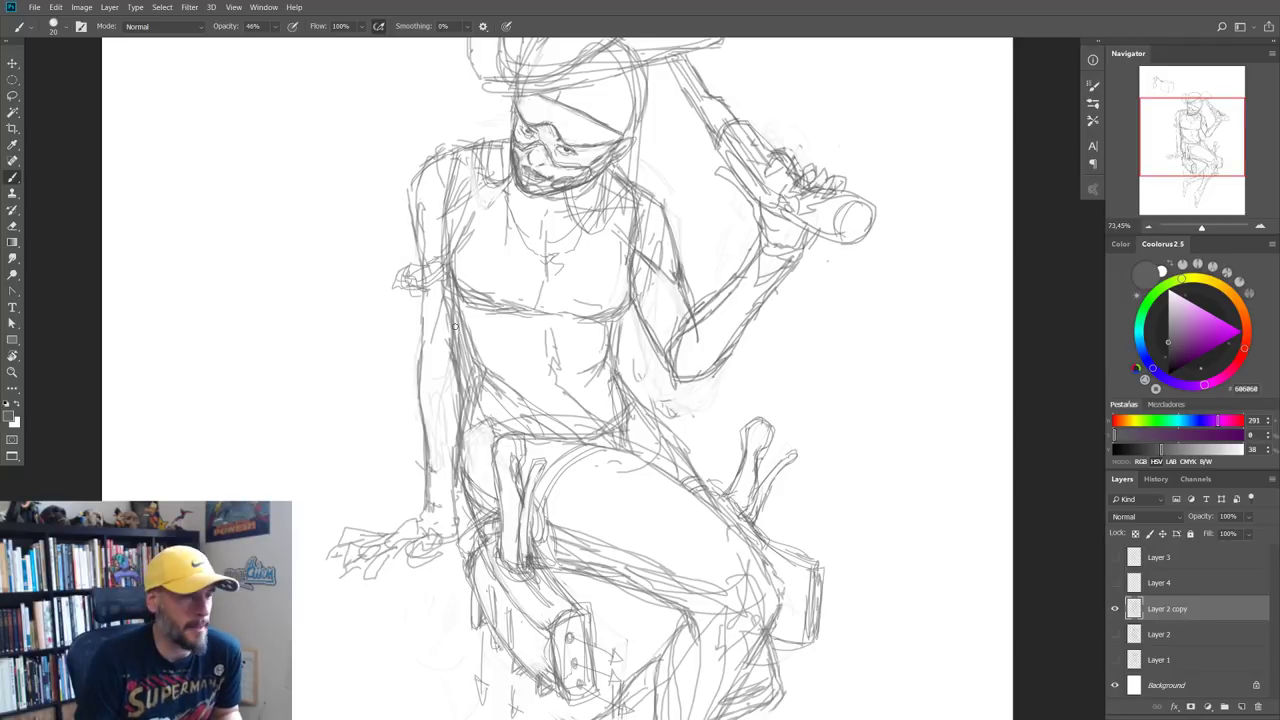
pyautogui.moveTo(410, 289)
pyautogui.mouseDown()
pyautogui.moveTo(392, 358)
pyautogui.moveTo(404, 418)
pyautogui.mouseUp()
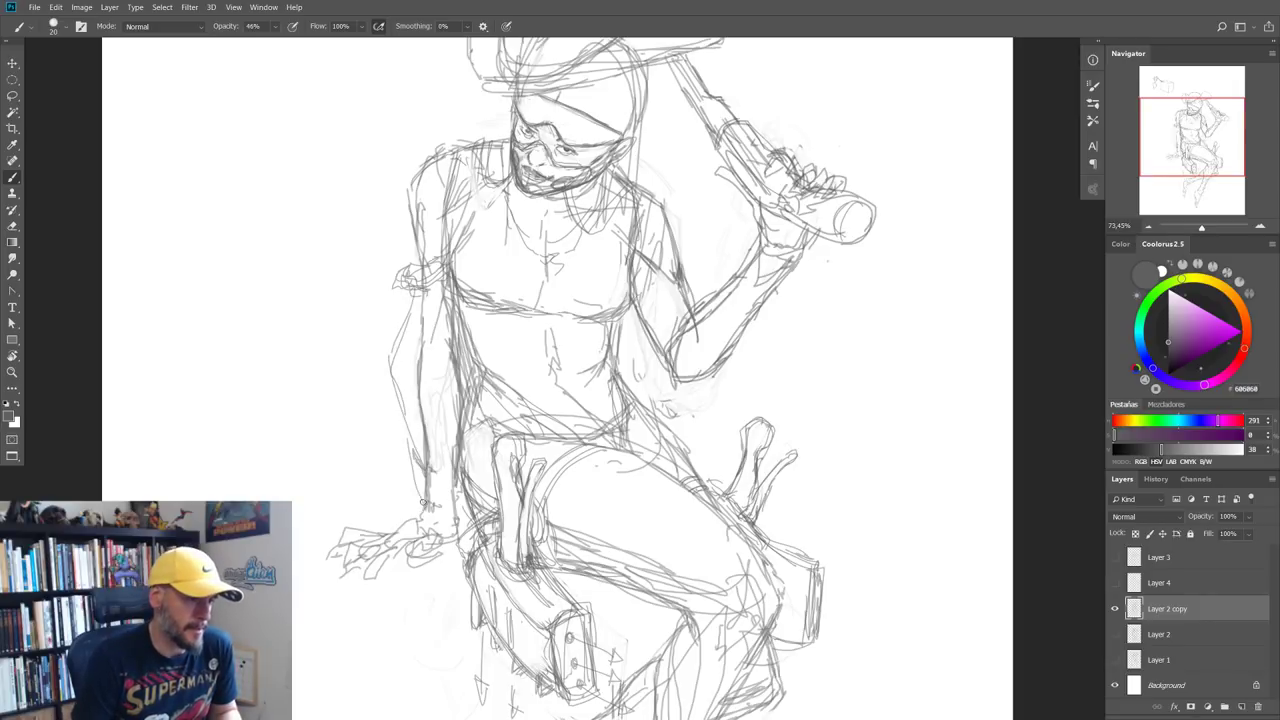
pyautogui.moveTo(410, 435)
pyautogui.mouseDown()
pyautogui.moveTo(411, 324)
pyautogui.moveTo(420, 446)
pyautogui.mouseUp()
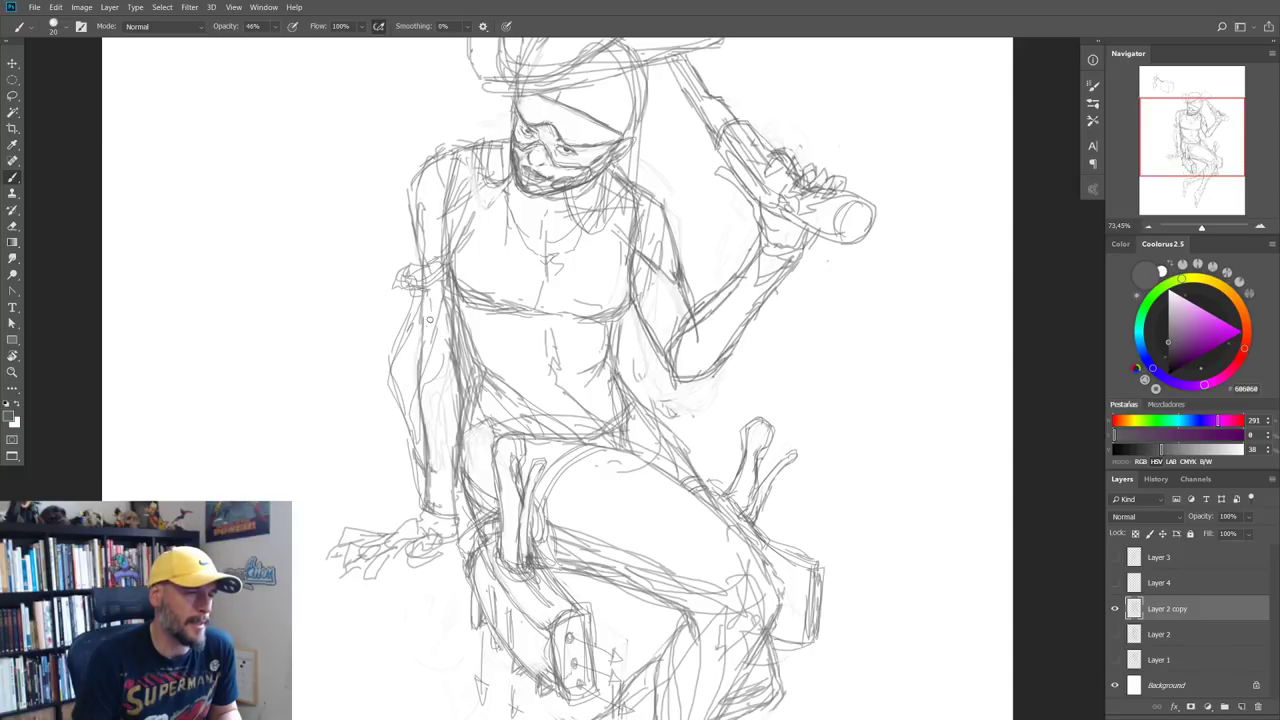
pyautogui.moveTo(430, 319); pyautogui.dragTo(433, 446)
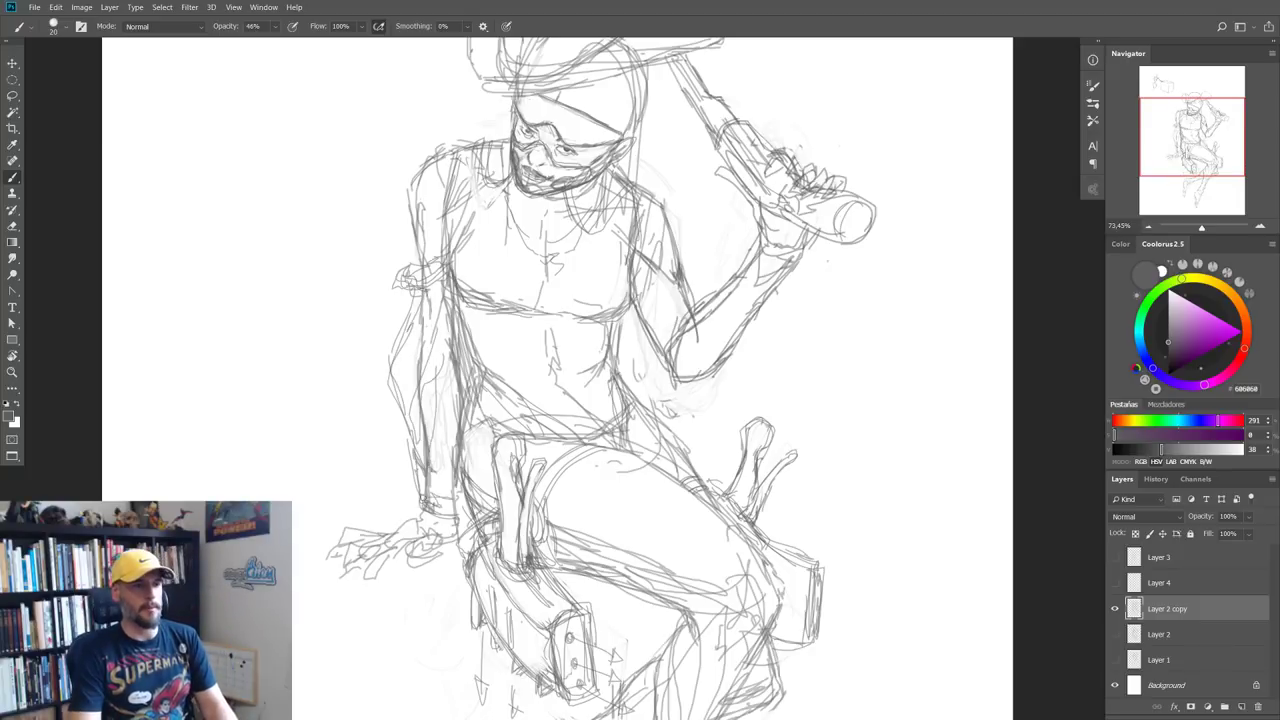
pyautogui.scroll(-3, 424, 480)
pyautogui.moveTo(528, 399); pyautogui.dragTo(476, 362)
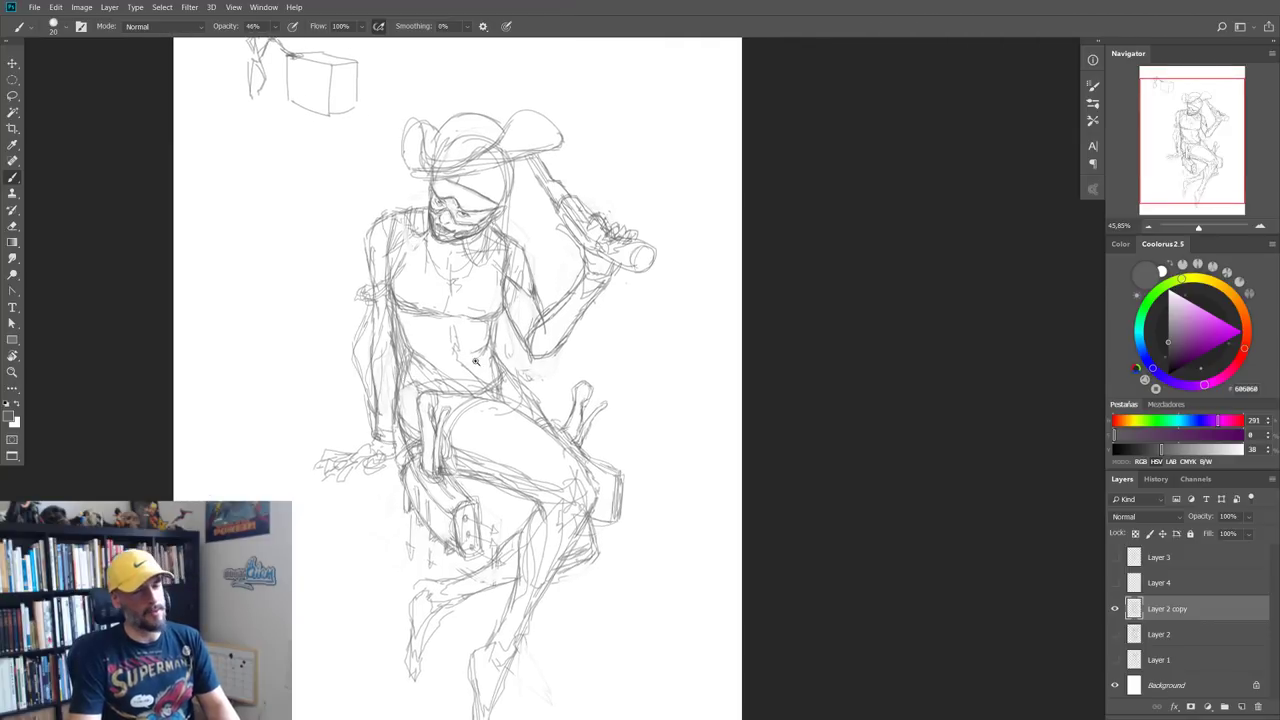
# Step: Lighten the lines near the hanging arm and redraw its outer edge
pyautogui.scroll(2, 476, 362)
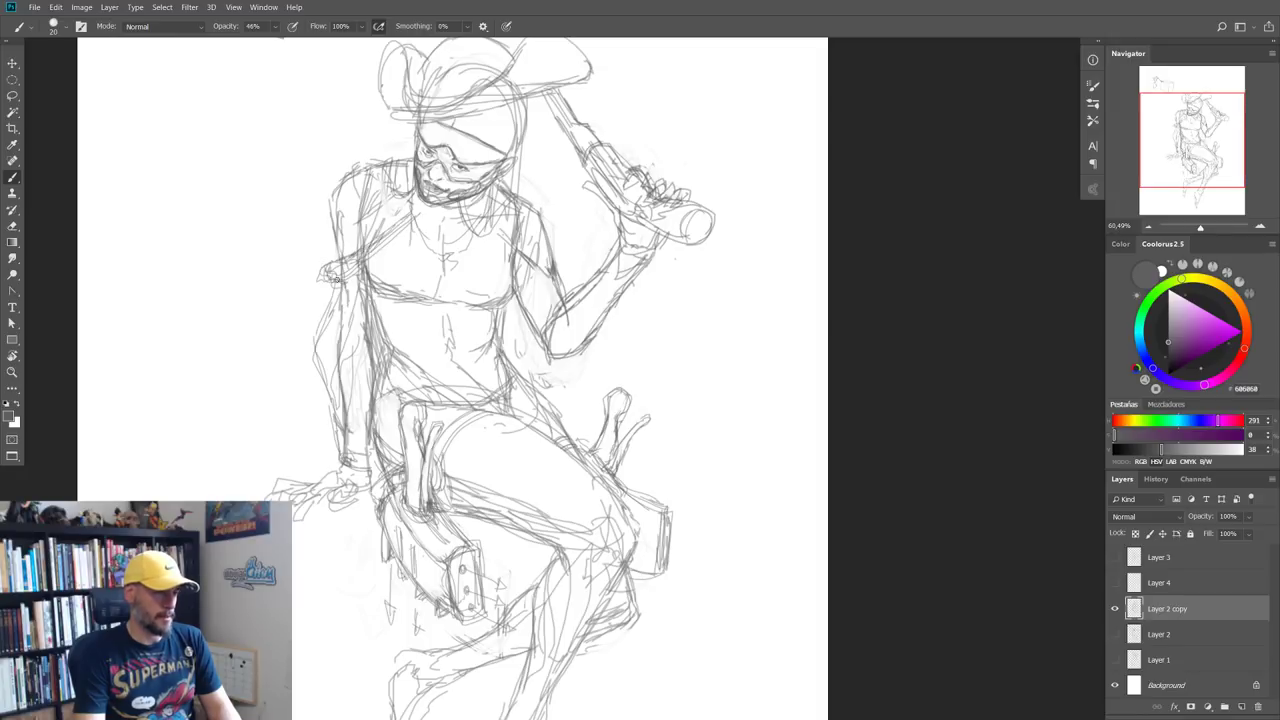
pyautogui.press('e')
pyautogui.moveTo(322, 300); pyautogui.dragTo(321, 430)
pyautogui.press('b')
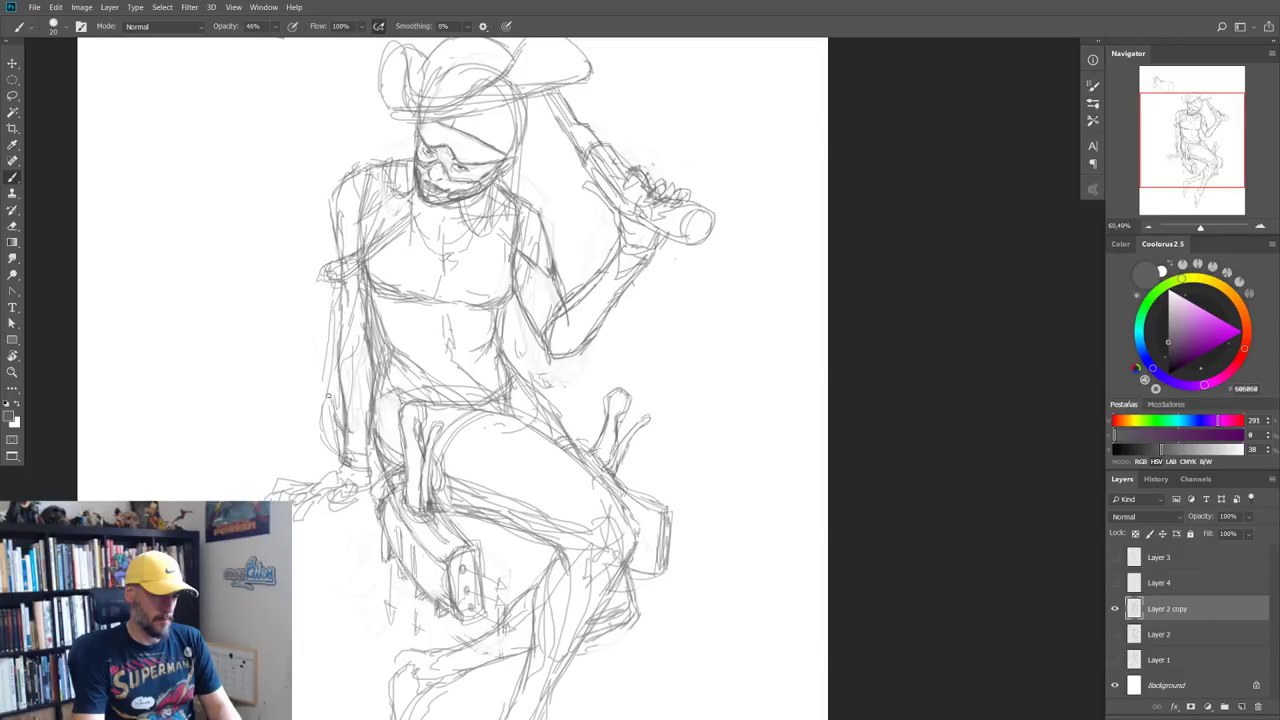
pyautogui.moveTo(332, 281); pyautogui.dragTo(314, 423)
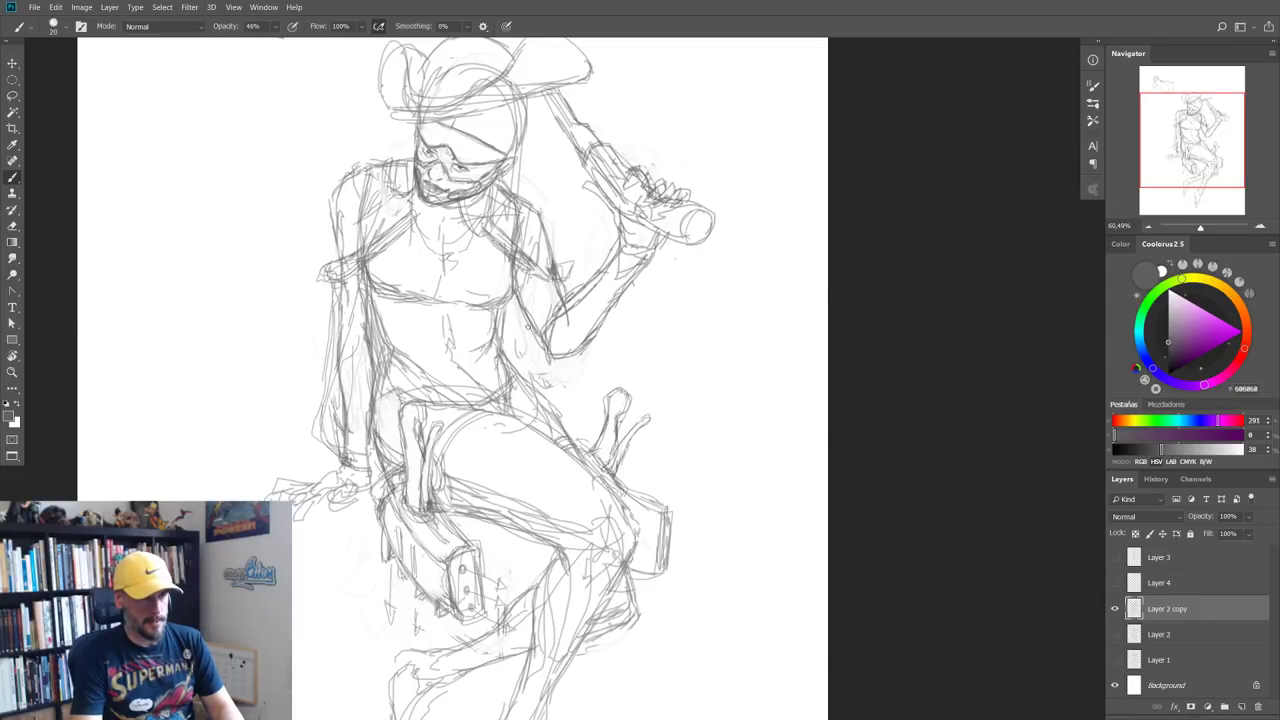
# Step: Darken the arm-and-waist contour and the gun arm's lower forearm
pyautogui.moveTo(527, 313); pyautogui.dragTo(555, 378)
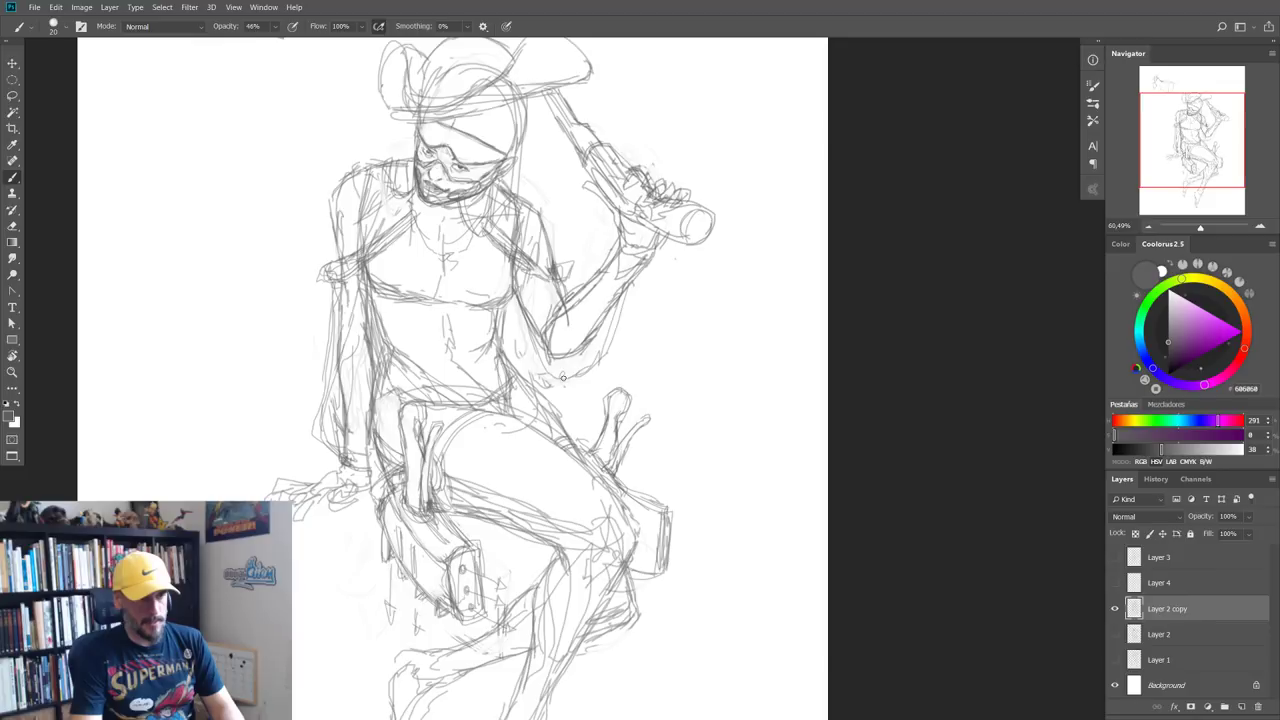
pyautogui.moveTo(526, 306); pyautogui.dragTo(538, 362)
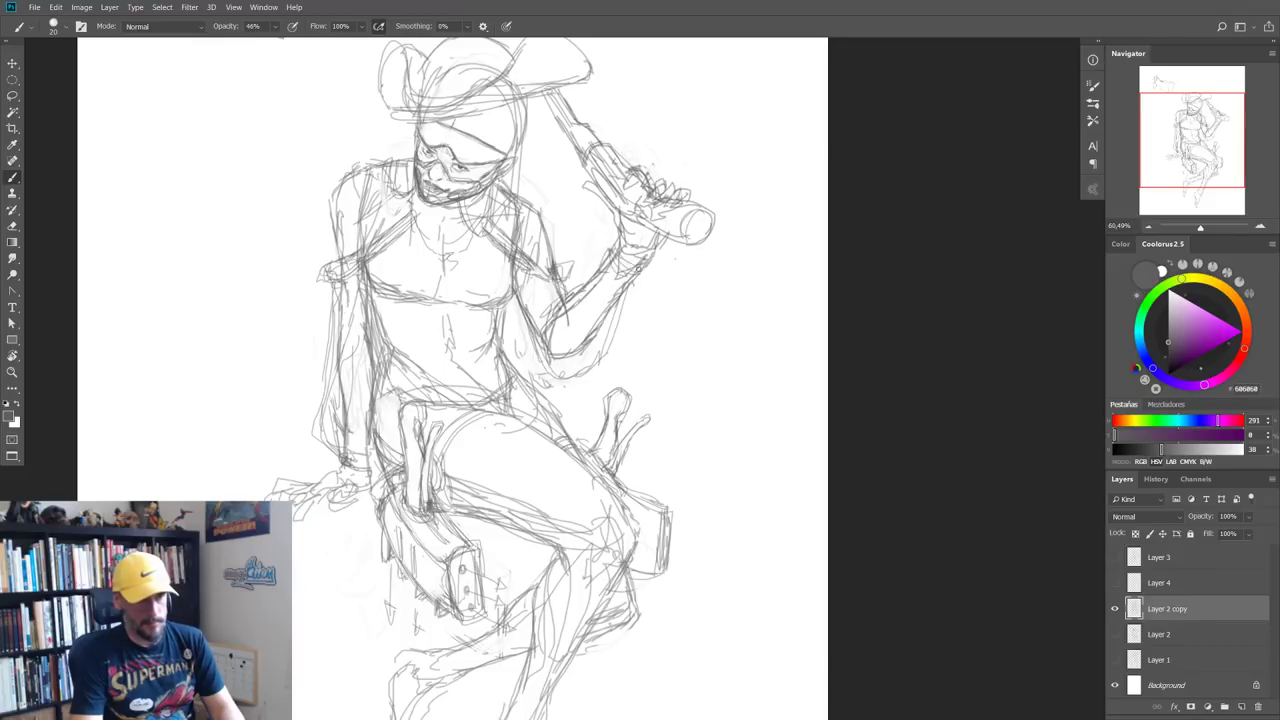
pyautogui.moveTo(628, 287); pyautogui.dragTo(581, 371)
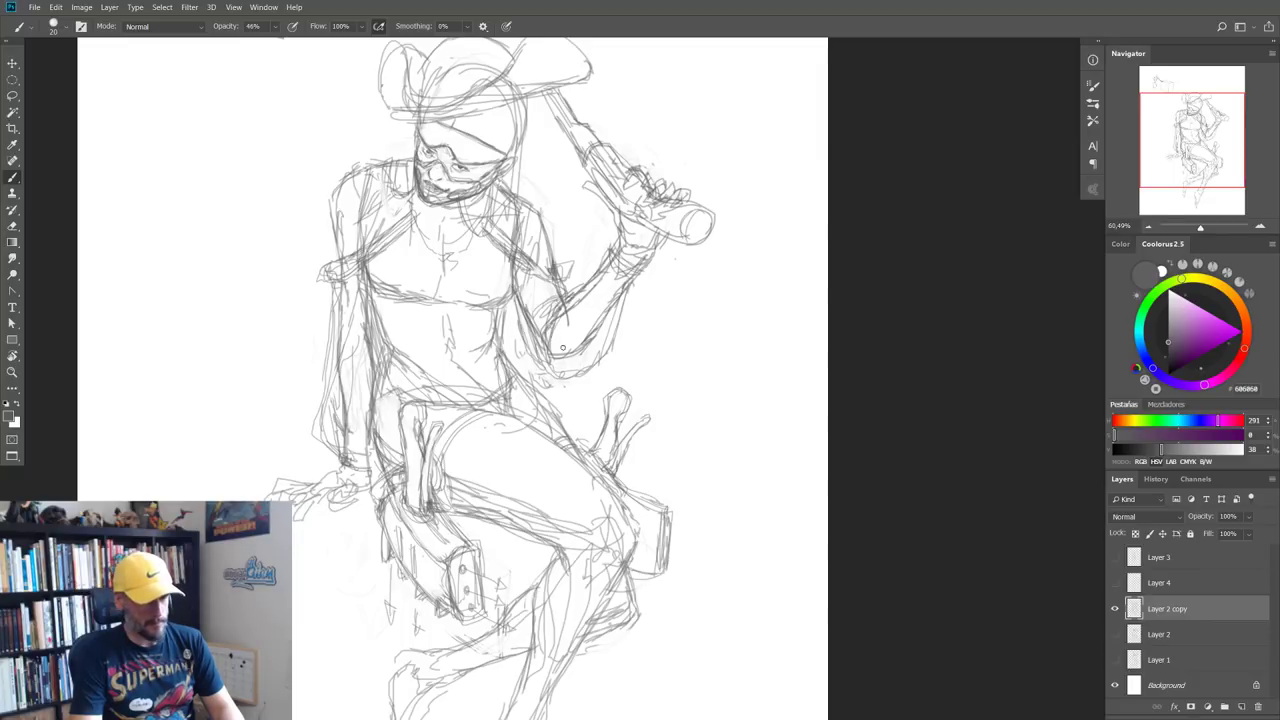
# Step: Lighten the hanging arm and gun forearm lines, then sketch light new forearm strokes
pyautogui.scroll(2, 370, 383)
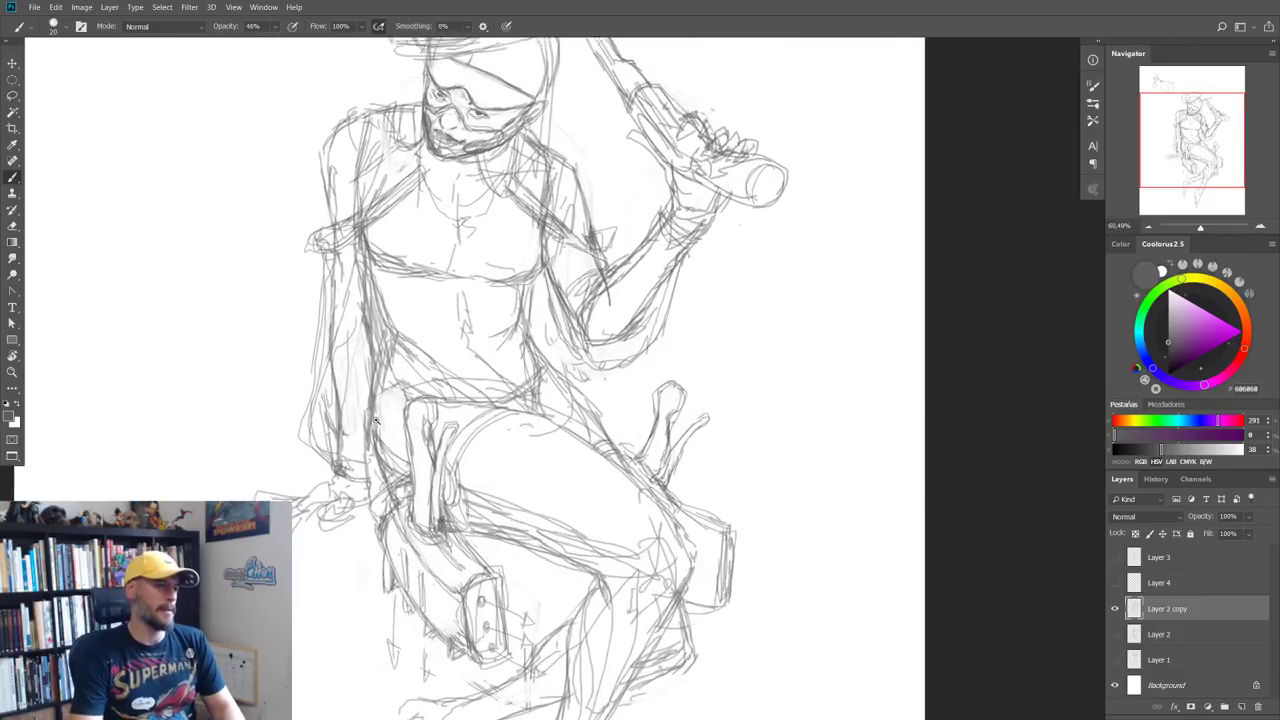
pyautogui.press('e')
pyautogui.moveTo(335, 280)
pyautogui.mouseDown()
pyautogui.moveTo(342, 446)
pyautogui.moveTo(344, 289)
pyautogui.moveTo(344, 440)
pyautogui.moveTo(335, 420)
pyautogui.mouseUp()
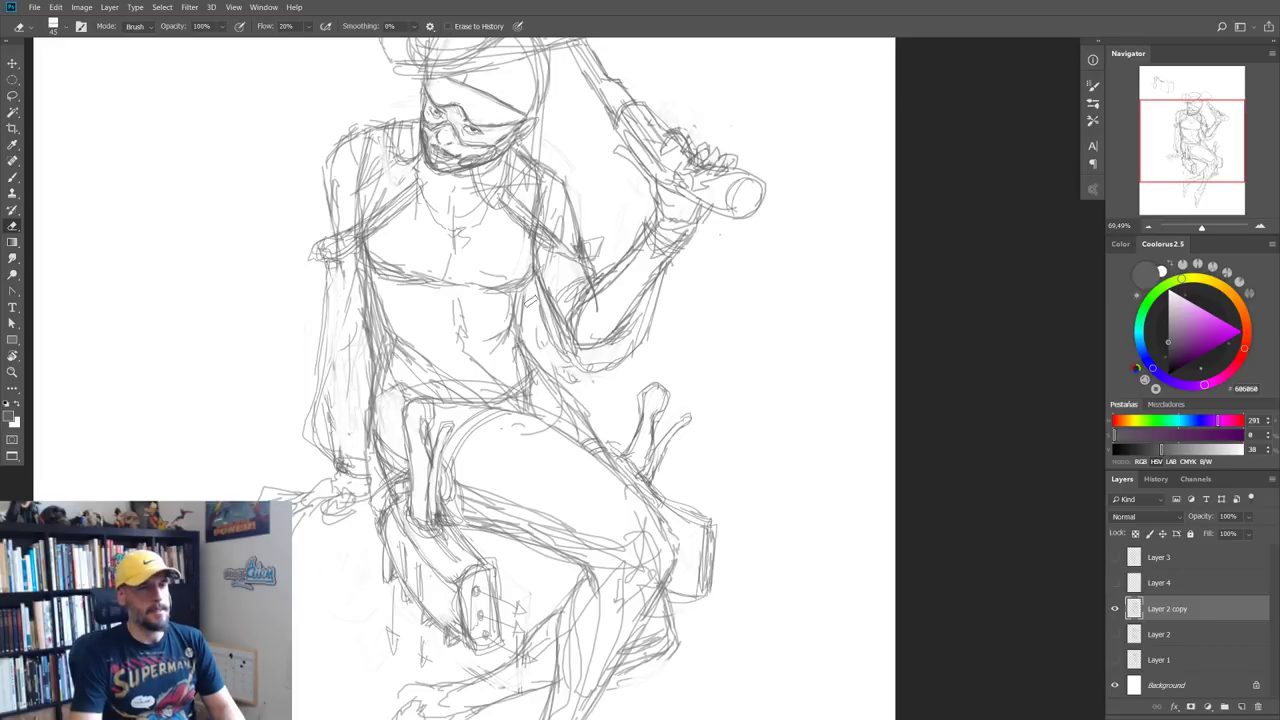
pyautogui.moveTo(578, 262)
pyautogui.mouseDown()
pyautogui.moveTo(597, 297)
pyautogui.moveTo(628, 256)
pyautogui.moveTo(640, 305)
pyautogui.moveTo(612, 338)
pyautogui.moveTo(585, 340)
pyautogui.moveTo(621, 331)
pyautogui.moveTo(552, 300)
pyautogui.moveTo(578, 307)
pyautogui.moveTo(566, 328)
pyautogui.moveTo(591, 341)
pyautogui.mouseUp()
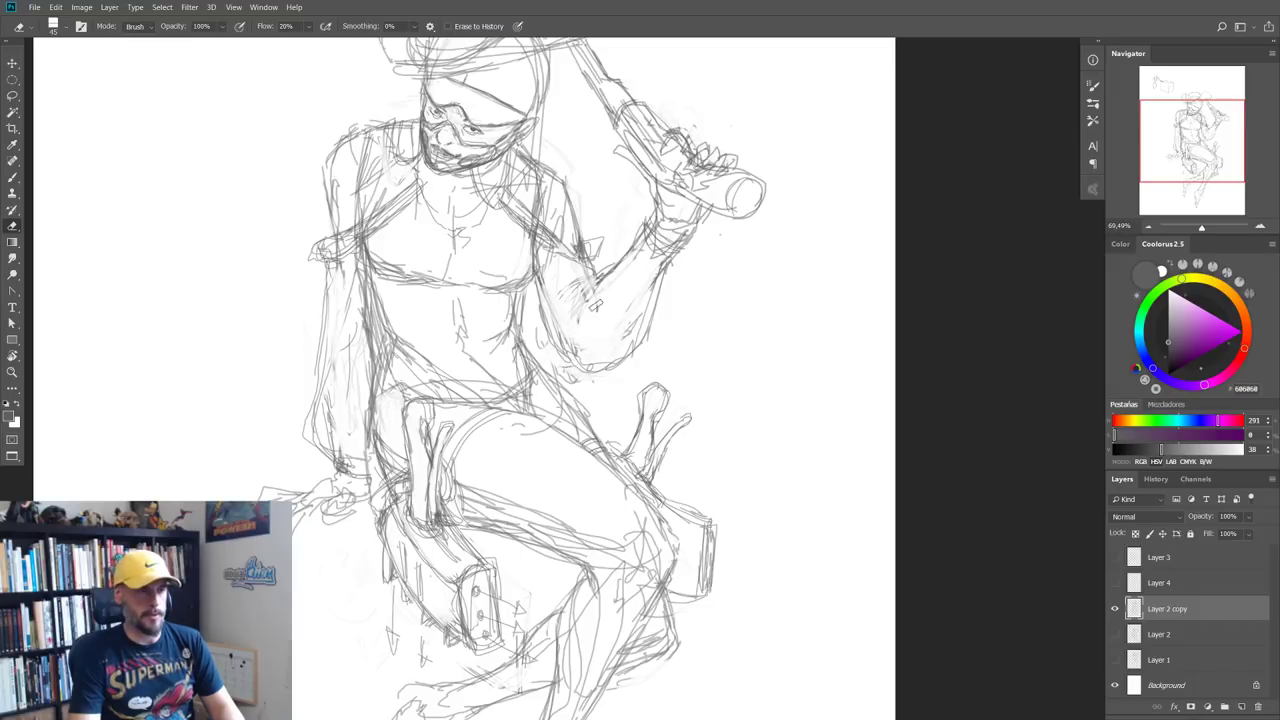
pyautogui.press('b')
pyautogui.moveTo(548, 265)
pyautogui.mouseDown()
pyautogui.moveTo(565, 325)
pyautogui.moveTo(651, 321)
pyautogui.mouseUp()
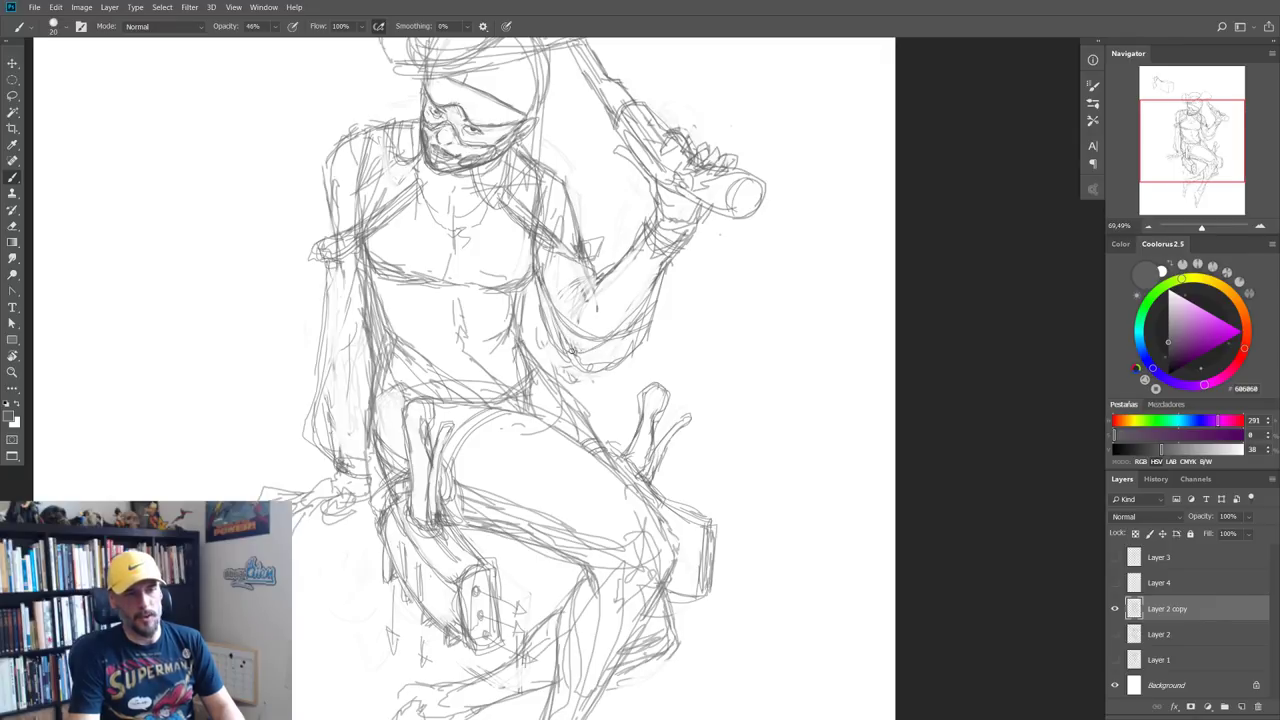
# Step: Fade the old lines around the elbow and draw the forearm's outer edge
pyautogui.scroll(5, 579, 336)
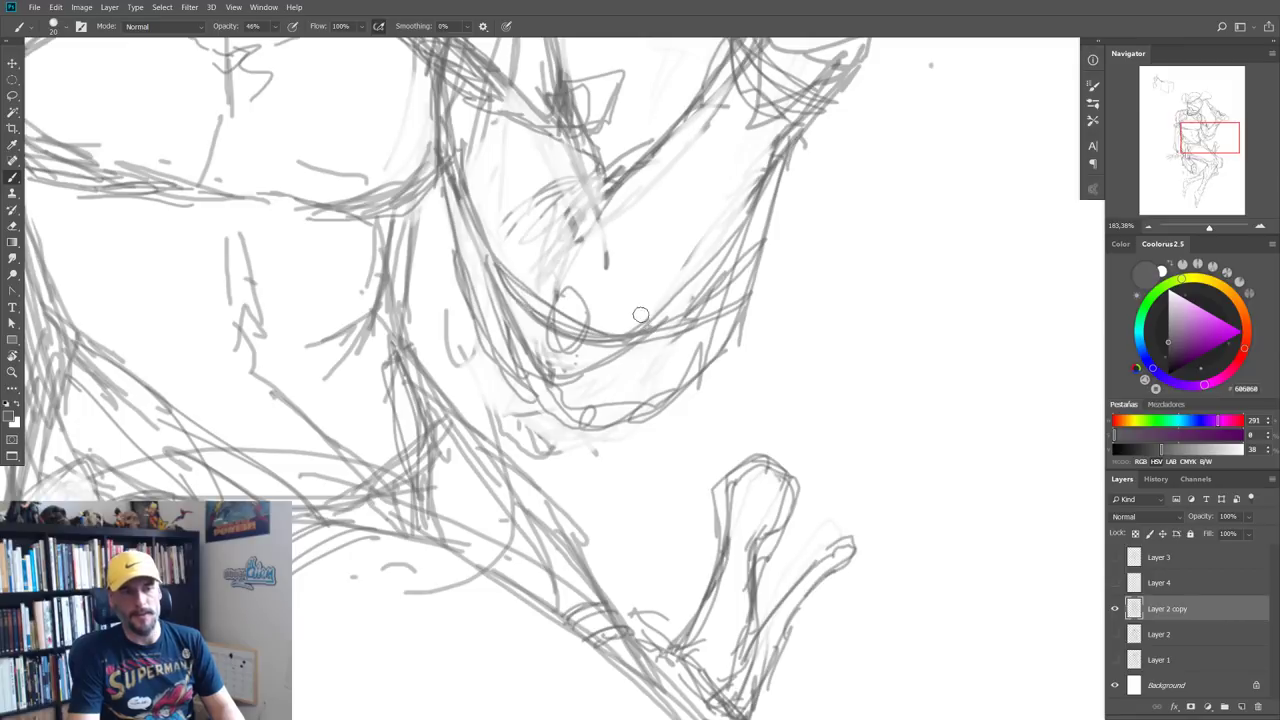
pyautogui.moveTo(500, 270)
pyautogui.mouseDown()
pyautogui.moveTo(650, 335)
pyautogui.moveTo(665, 385)
pyautogui.mouseUp()
pyautogui.moveTo(470, 150); pyautogui.dragTo(610, 343)
pyautogui.scroll(-5, 610, 343)
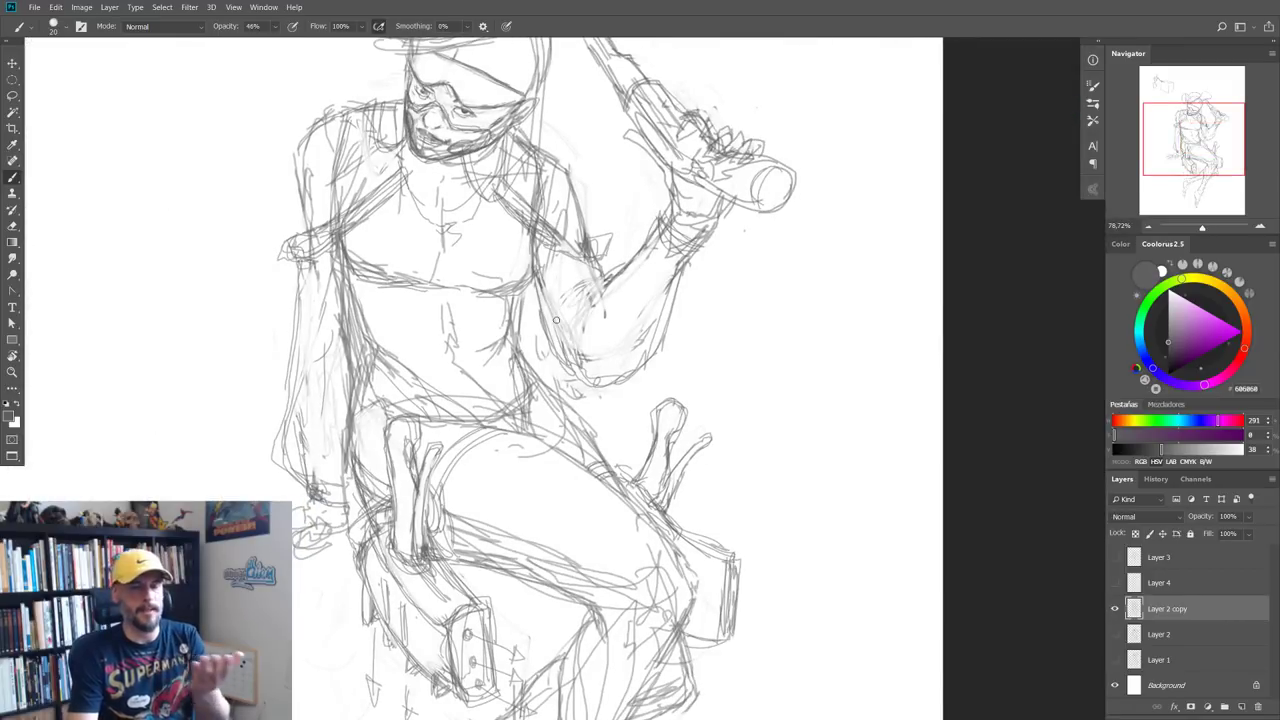
pyautogui.press('e')
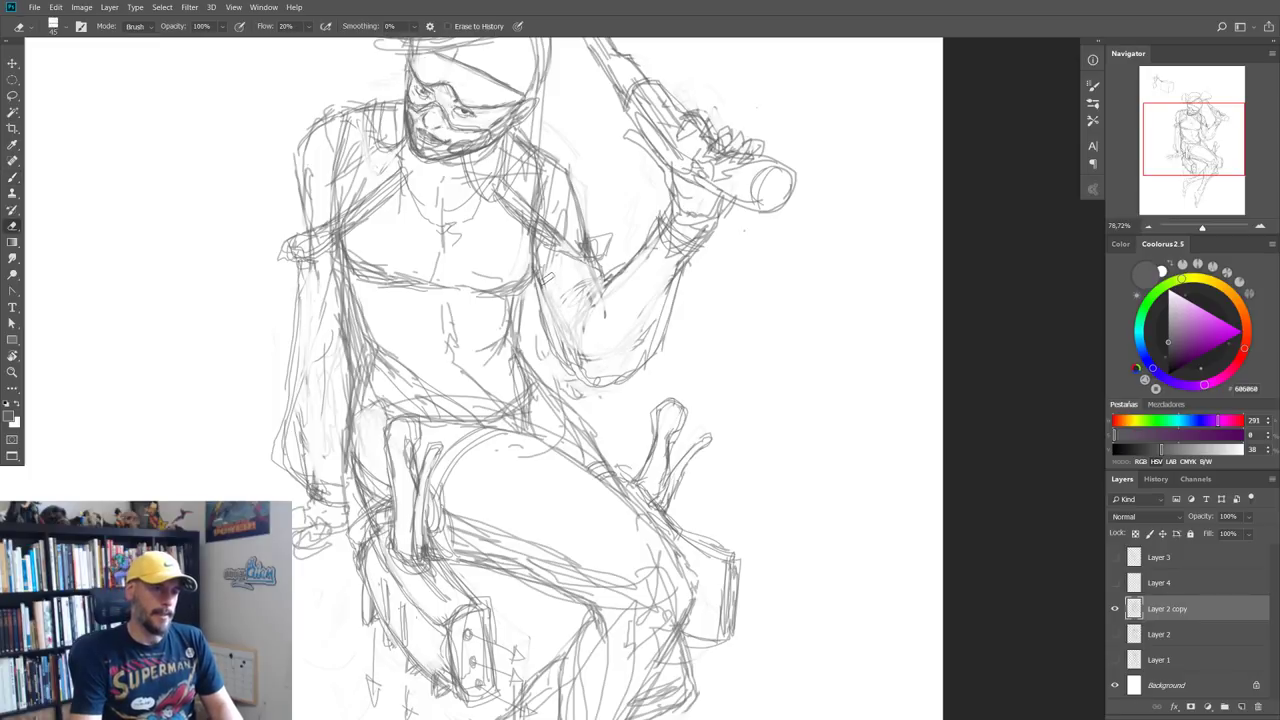
pyautogui.moveTo(577, 355); pyautogui.dragTo(658, 325)
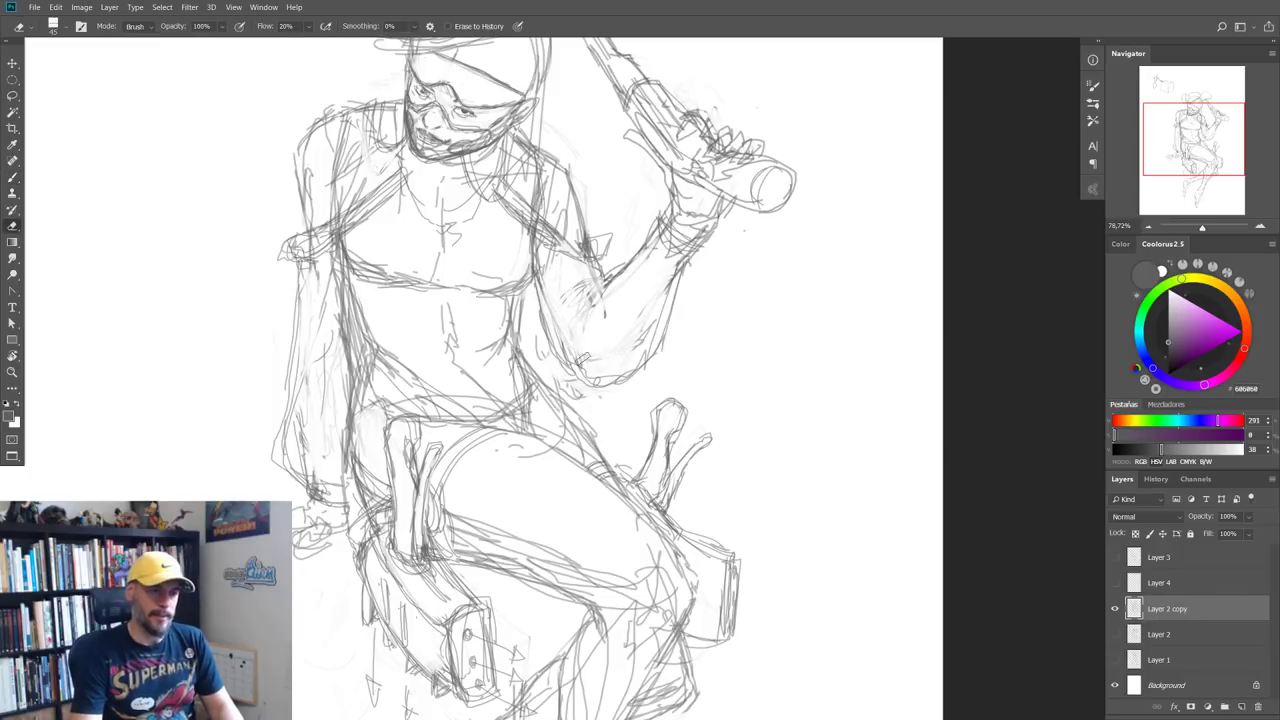
pyautogui.press('b')
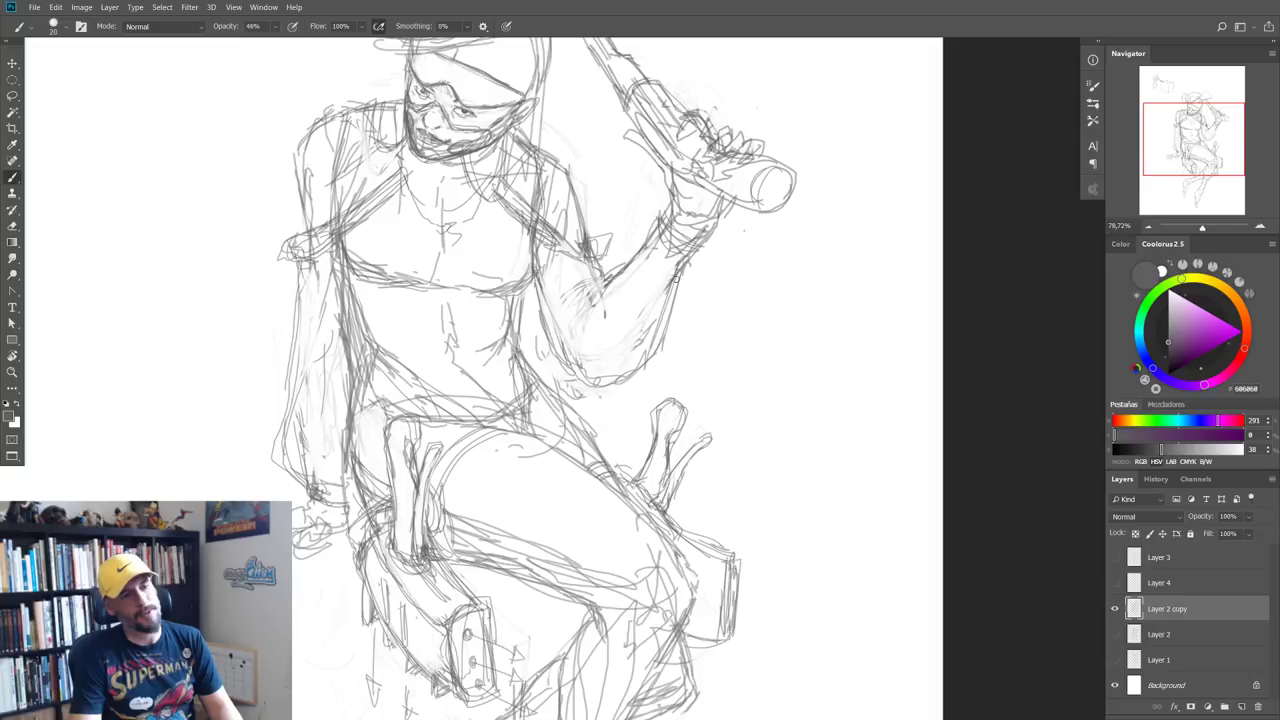
pyautogui.moveTo(676, 280); pyautogui.dragTo(654, 341)
# Step: Erase the inner elbow lines, rework the forearm's outer edge and darken the inner forearm
pyautogui.press('e')
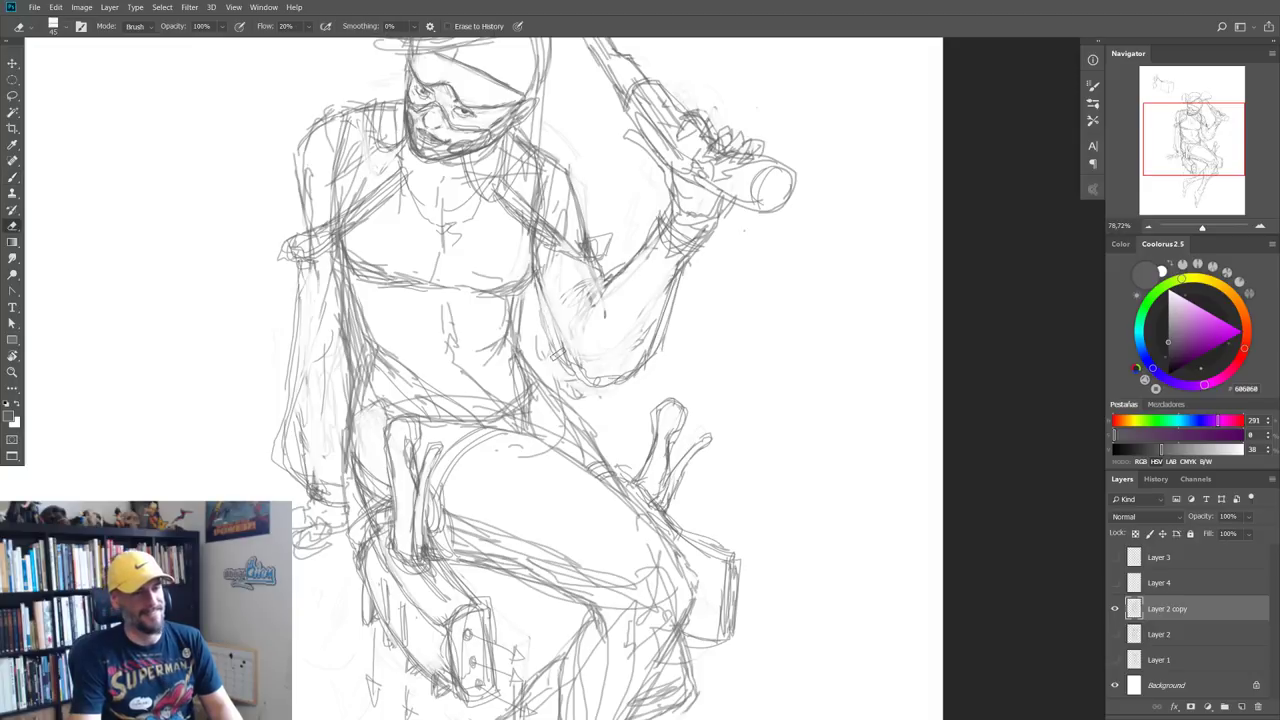
pyautogui.moveTo(540, 288); pyautogui.dragTo(570, 370)
pyautogui.press('b')
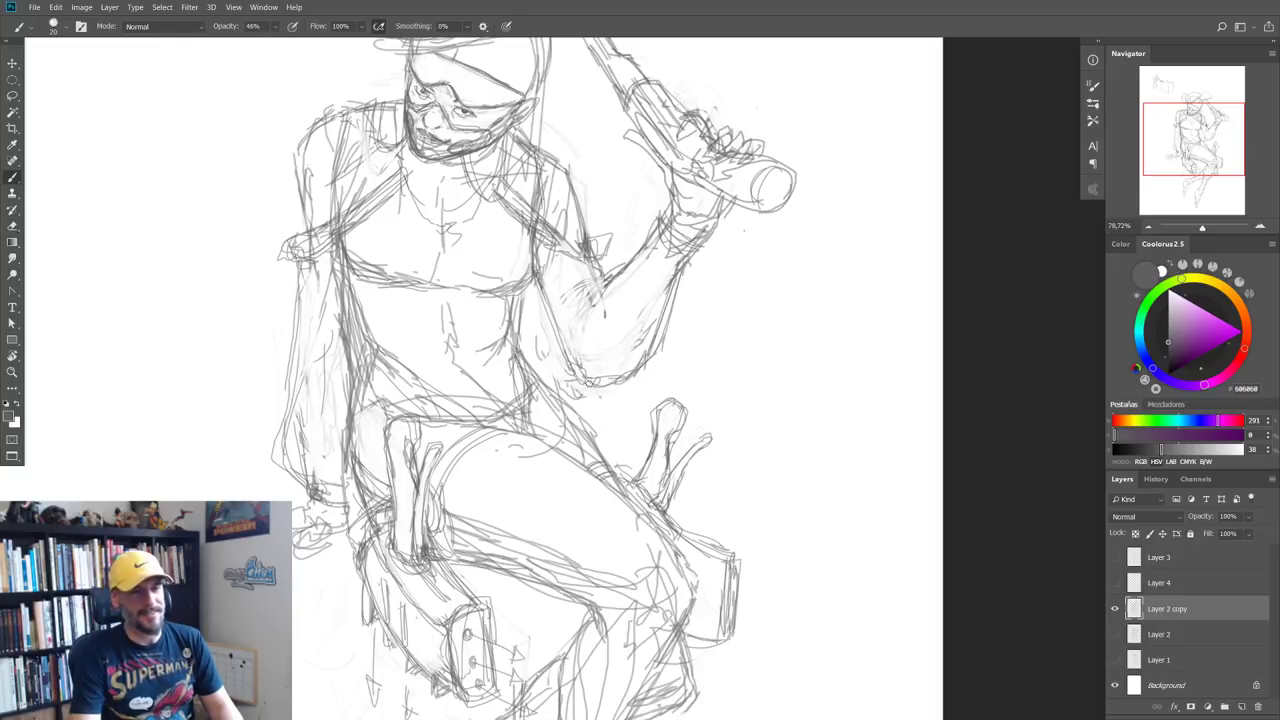
pyautogui.moveTo(674, 297); pyautogui.dragTo(640, 366)
pyautogui.press('e')
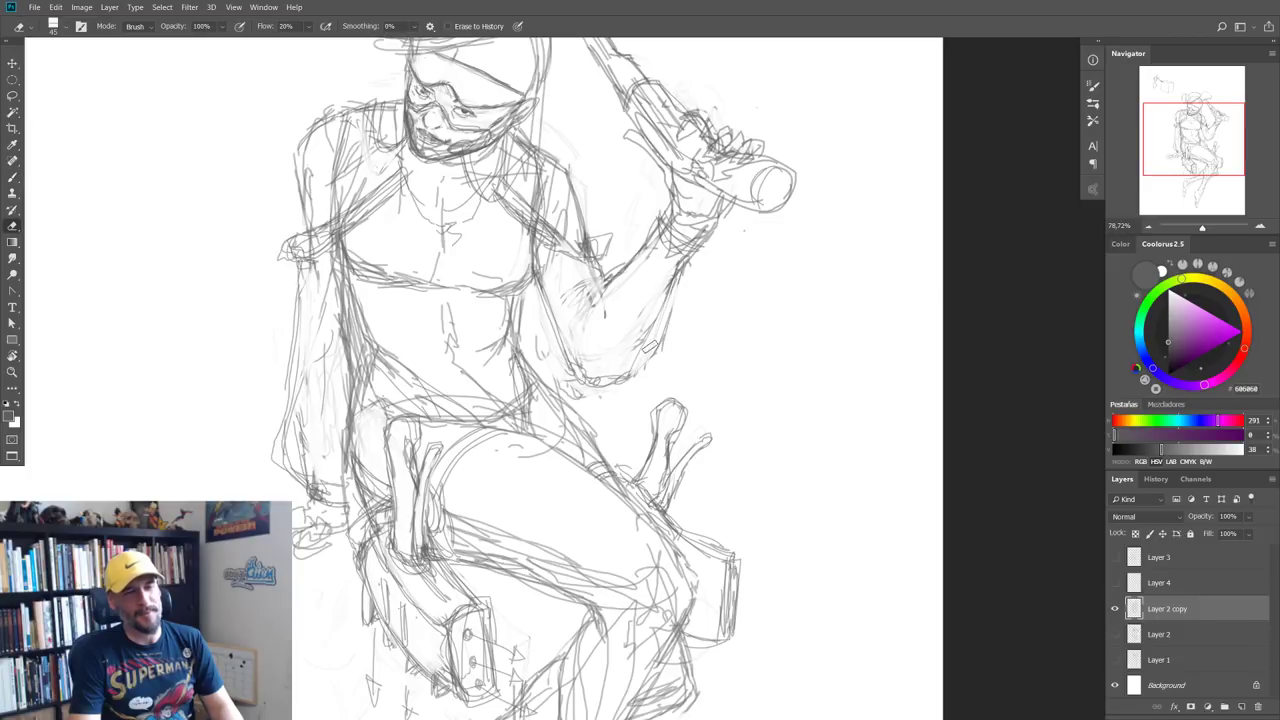
pyautogui.press('b')
pyautogui.moveTo(672, 282); pyautogui.dragTo(643, 361)
pyautogui.moveTo(608, 290)
pyautogui.mouseDown()
pyautogui.moveTo(582, 334)
pyautogui.moveTo(598, 282)
pyautogui.moveTo(613, 285)
pyautogui.moveTo(636, 356)
pyautogui.moveTo(620, 378)
pyautogui.moveTo(645, 362)
pyautogui.mouseUp()
# Step: Clean stray elbow lines, draw the lower forearm curve, and zoom in on the raised arm
pyautogui.press('e')
pyautogui.press('b')
pyautogui.press('e')
pyautogui.press('b')
pyautogui.moveTo(552, 330); pyautogui.dragTo(573, 376)
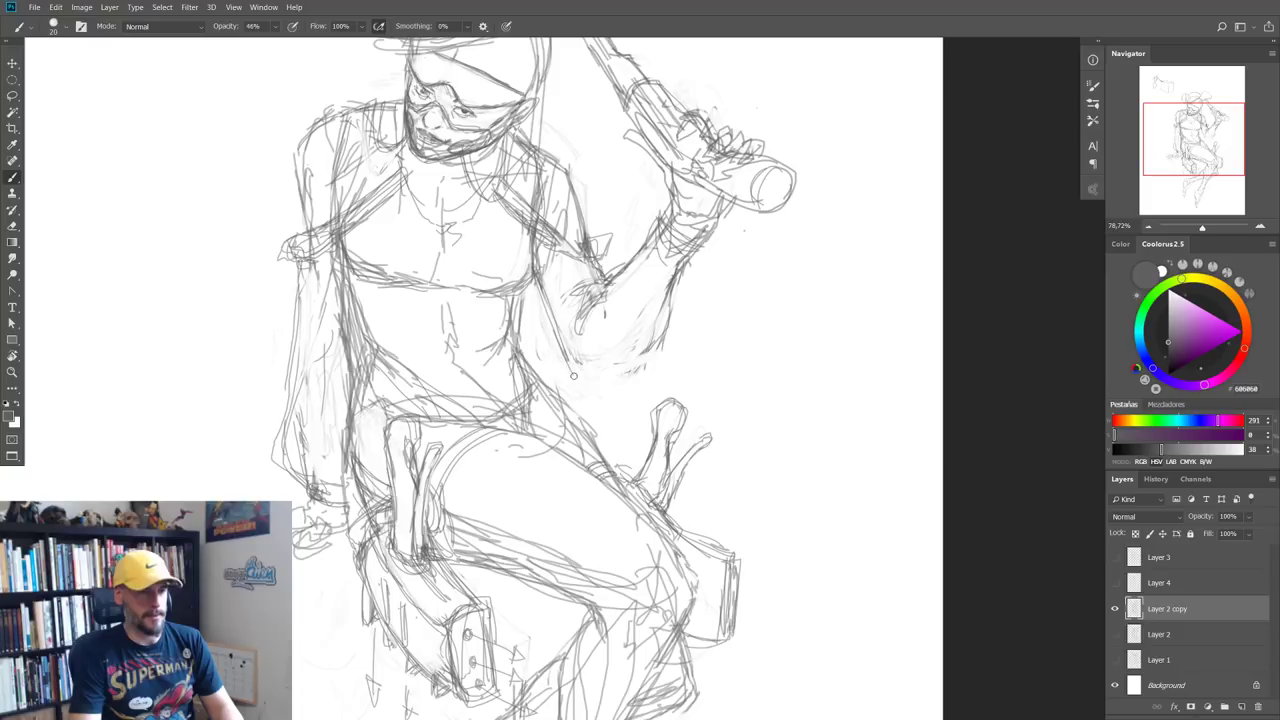
pyautogui.moveTo(659, 317); pyautogui.dragTo(596, 379)
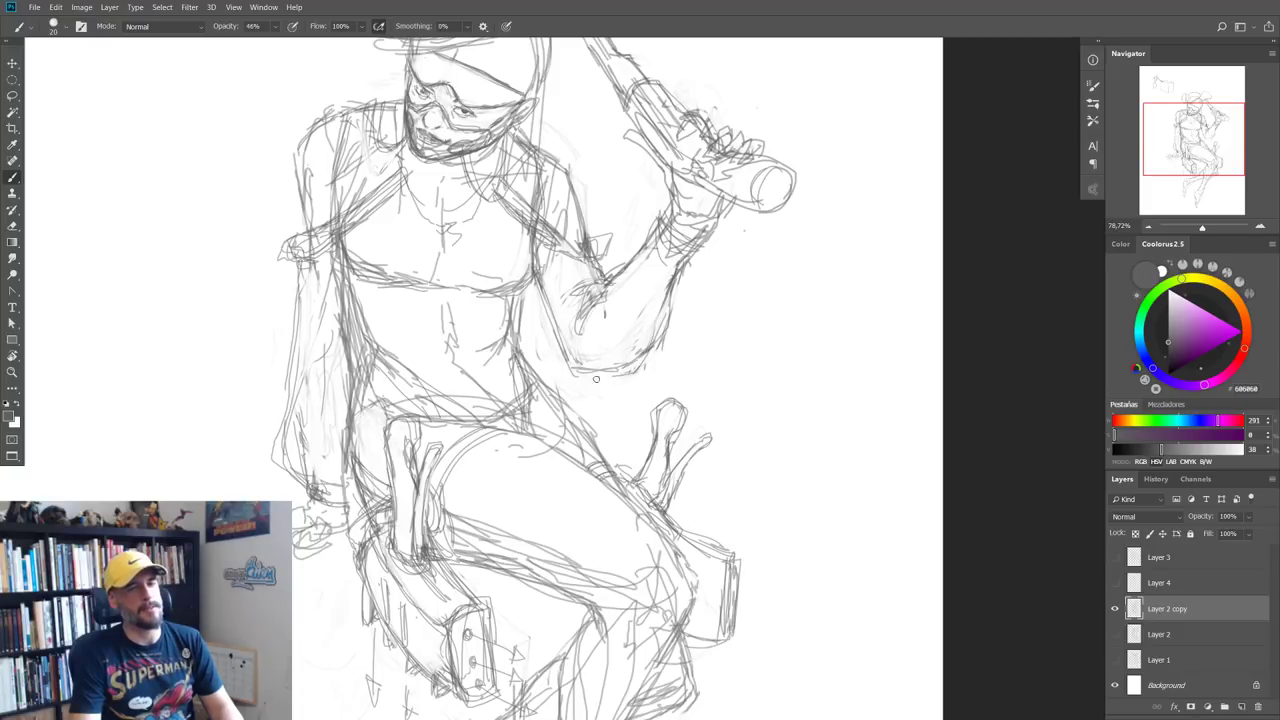
pyautogui.moveTo(547, 299); pyautogui.dragTo(555, 341)
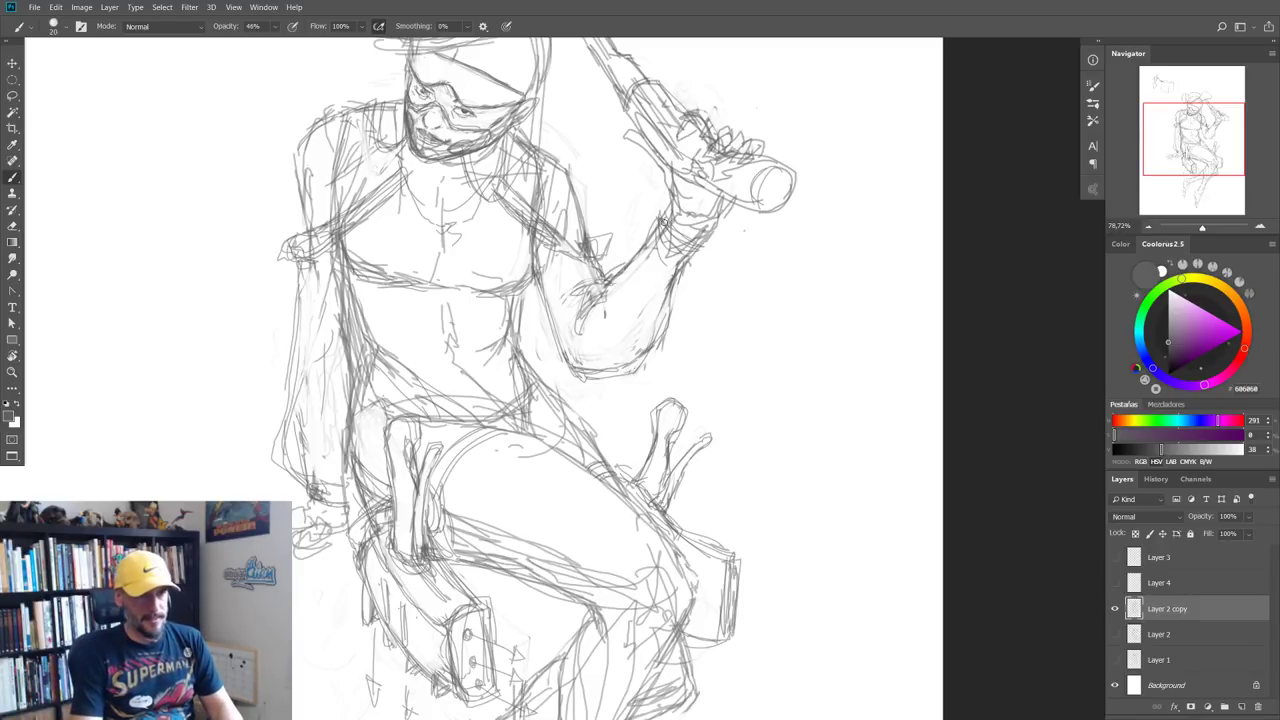
pyautogui.moveTo(623, 300)
pyautogui.mouseDown()
pyautogui.moveTo(590, 301)
pyautogui.moveTo(655, 350)
pyautogui.moveTo(660, 375)
pyautogui.moveTo(697, 256)
pyautogui.moveTo(676, 320)
pyautogui.mouseUp()
# Step: Strengthen the forearm, elbow and upper arm lines and darken the gun arm's outer contour
pyautogui.moveTo(700, 254); pyautogui.dragTo(656, 344)
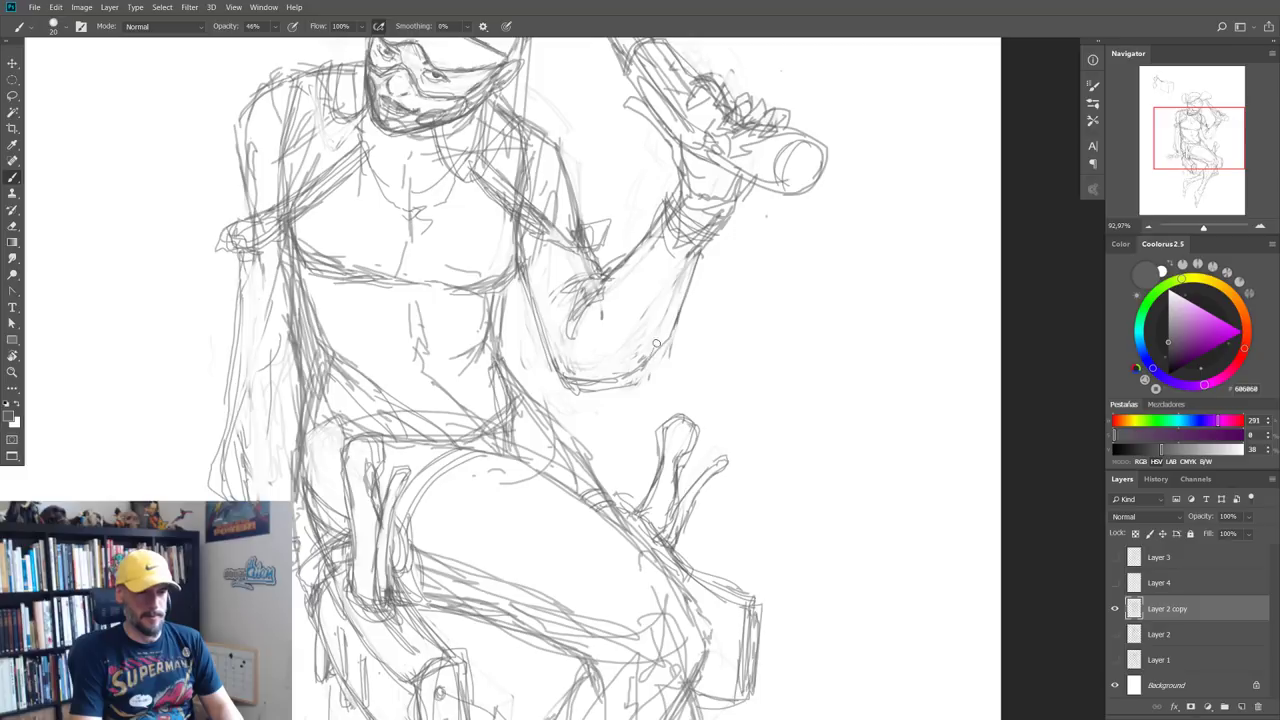
pyautogui.moveTo(560, 372)
pyautogui.mouseDown()
pyautogui.moveTo(526, 238)
pyautogui.moveTo(575, 268)
pyautogui.mouseUp()
pyautogui.moveTo(522, 214); pyautogui.dragTo(596, 262)
pyautogui.moveTo(496, 194); pyautogui.dragTo(533, 198)
pyautogui.press('e')
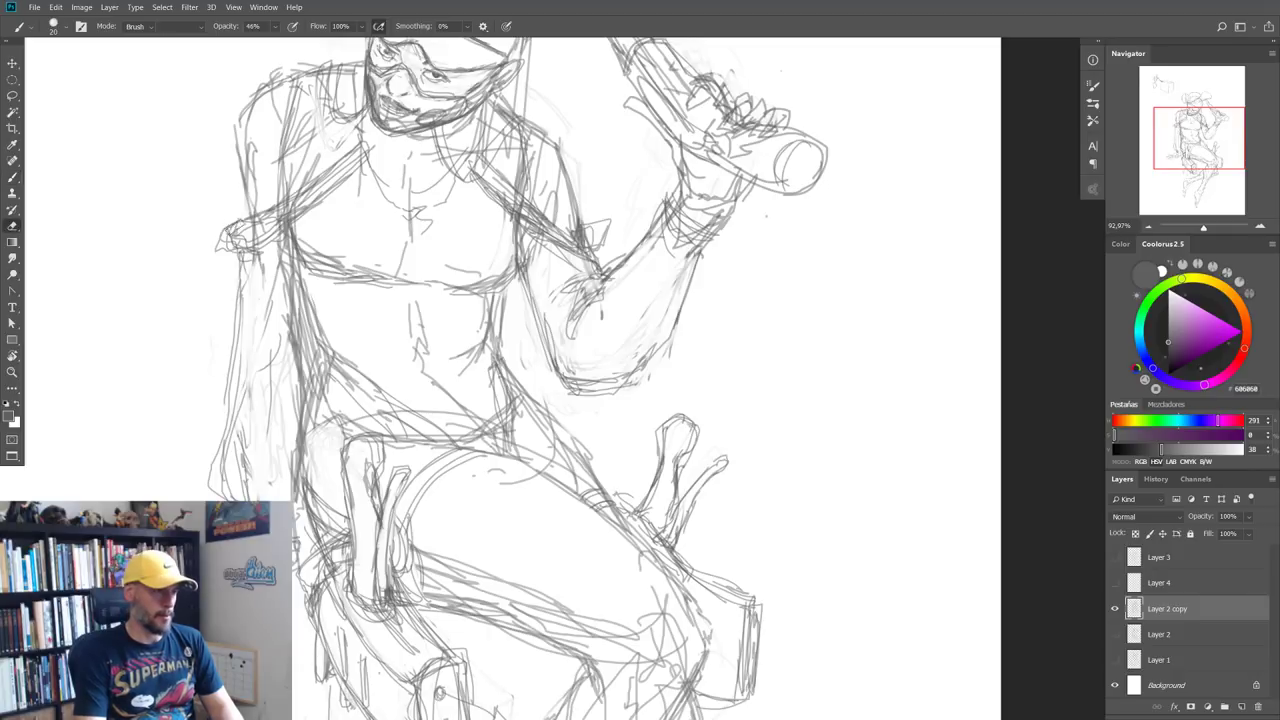
pyautogui.moveTo(218, 250)
pyautogui.mouseDown()
pyautogui.moveTo(248, 216)
pyautogui.moveTo(234, 318)
pyautogui.mouseUp()
pyautogui.press('b')
pyautogui.moveTo(271, 264); pyautogui.dragTo(252, 376)
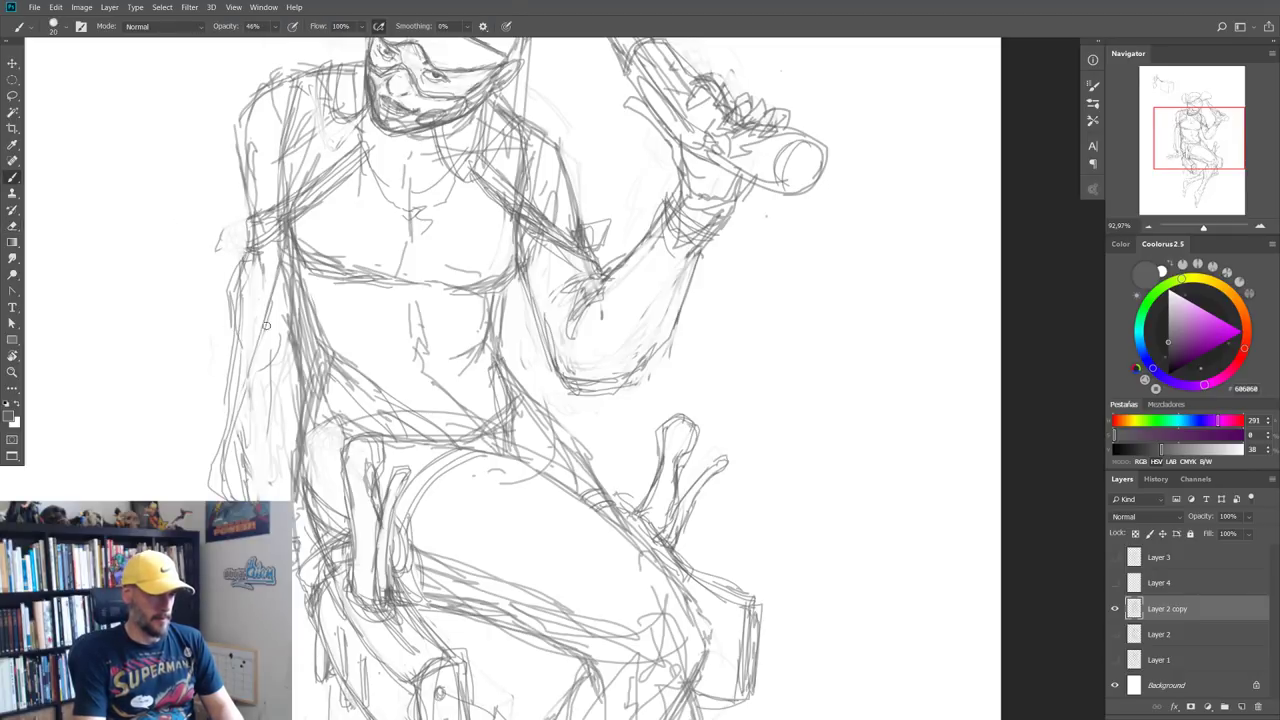
pyautogui.moveTo(268, 322); pyautogui.dragTo(290, 474)
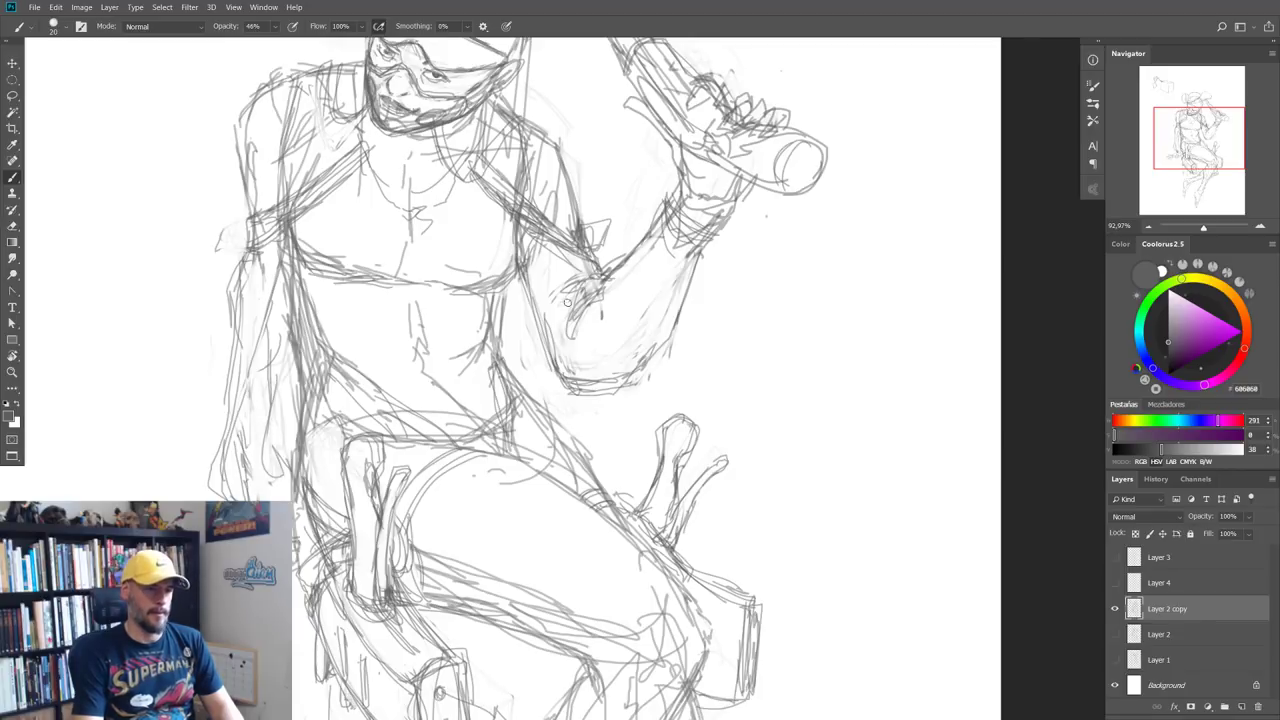
# Step: Redraw the forearm's outline with firm lines along its right side
pyautogui.moveTo(567, 290); pyautogui.dragTo(615, 345)
pyautogui.moveTo(680, 260); pyautogui.dragTo(610, 370)
pyautogui.moveTo(665, 318); pyautogui.dragTo(625, 360)
pyautogui.moveTo(680, 270); pyautogui.dragTo(640, 376)
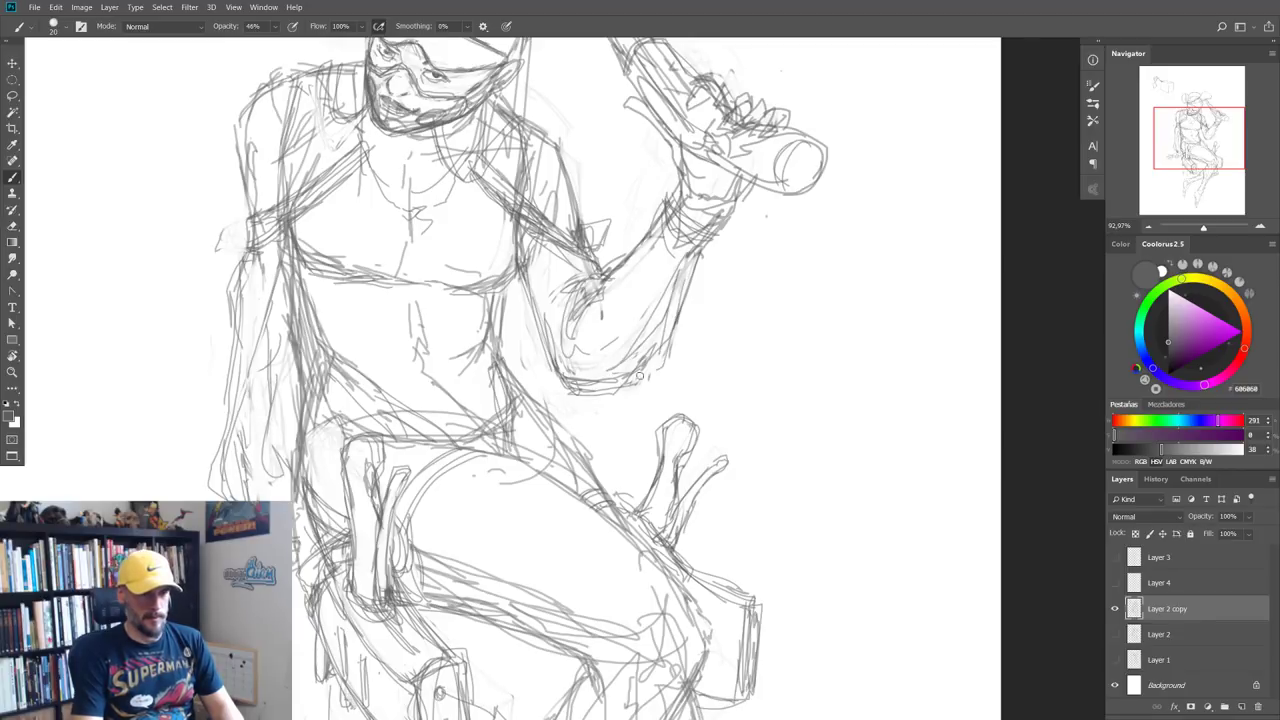
pyautogui.moveTo(678, 318); pyautogui.dragTo(624, 382)
pyautogui.moveTo(698, 266); pyautogui.dragTo(682, 300)
pyautogui.moveTo(668, 262); pyautogui.dragTo(644, 310)
pyautogui.moveTo(654, 234); pyautogui.dragTo(618, 334)
# Step: Sketch lines around the shoulder, neck and upper arm
pyautogui.keyDown('alt'); pyautogui.scroll(-3, 583, 360); pyautogui.keyUp('alt')
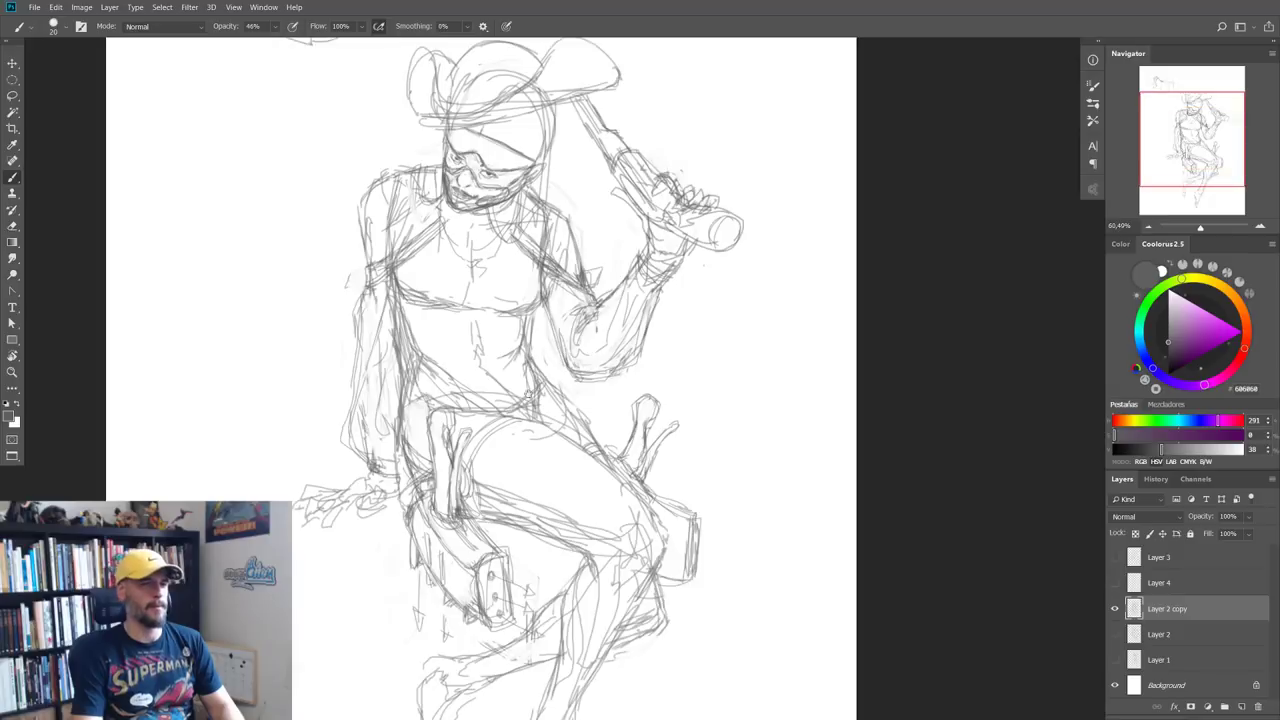
pyautogui.keyDown('alt'); pyautogui.scroll(-1, 508, 268); pyautogui.keyUp('alt')
pyautogui.keyDown('alt'); pyautogui.scroll(-2, 508, 268); pyautogui.keyUp('alt')
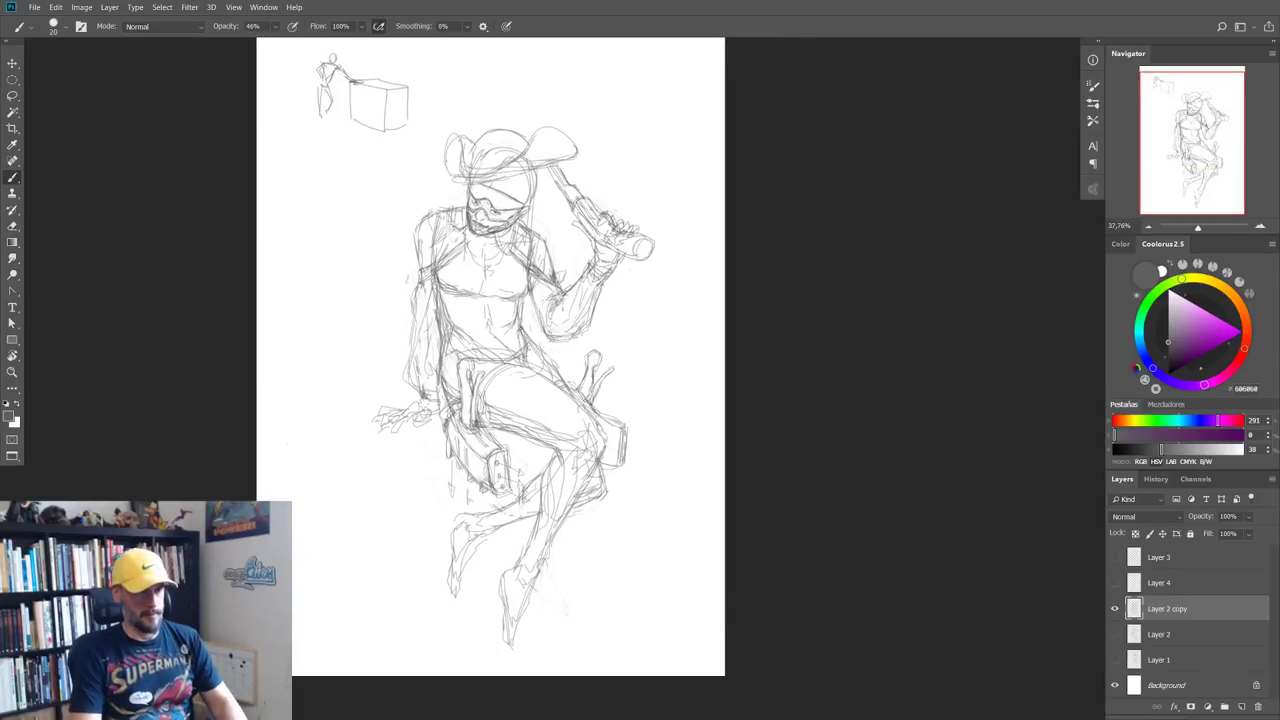
pyautogui.keyDown('alt'); pyautogui.scroll(2, 470, 230); pyautogui.keyUp('alt')
pyautogui.keyDown('alt'); pyautogui.scroll(1, 470, 230); pyautogui.keyUp('alt')
pyautogui.keyDown('alt'); pyautogui.scroll(1, 391, 229); pyautogui.keyUp('alt')
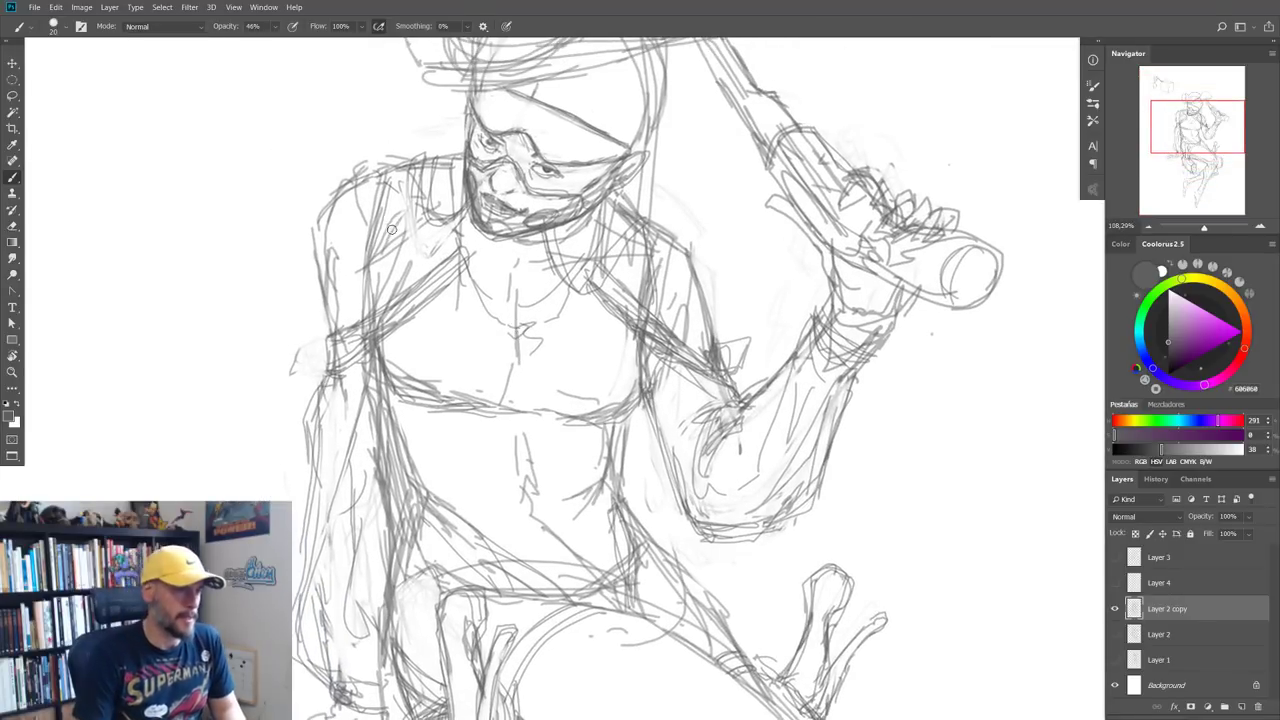
pyautogui.moveTo(384, 180)
pyautogui.mouseDown()
pyautogui.moveTo(450, 152)
pyautogui.moveTo(446, 192)
pyautogui.moveTo(372, 272)
pyautogui.moveTo(370, 330)
pyautogui.mouseUp()
pyautogui.moveTo(648, 240); pyautogui.dragTo(652, 312)
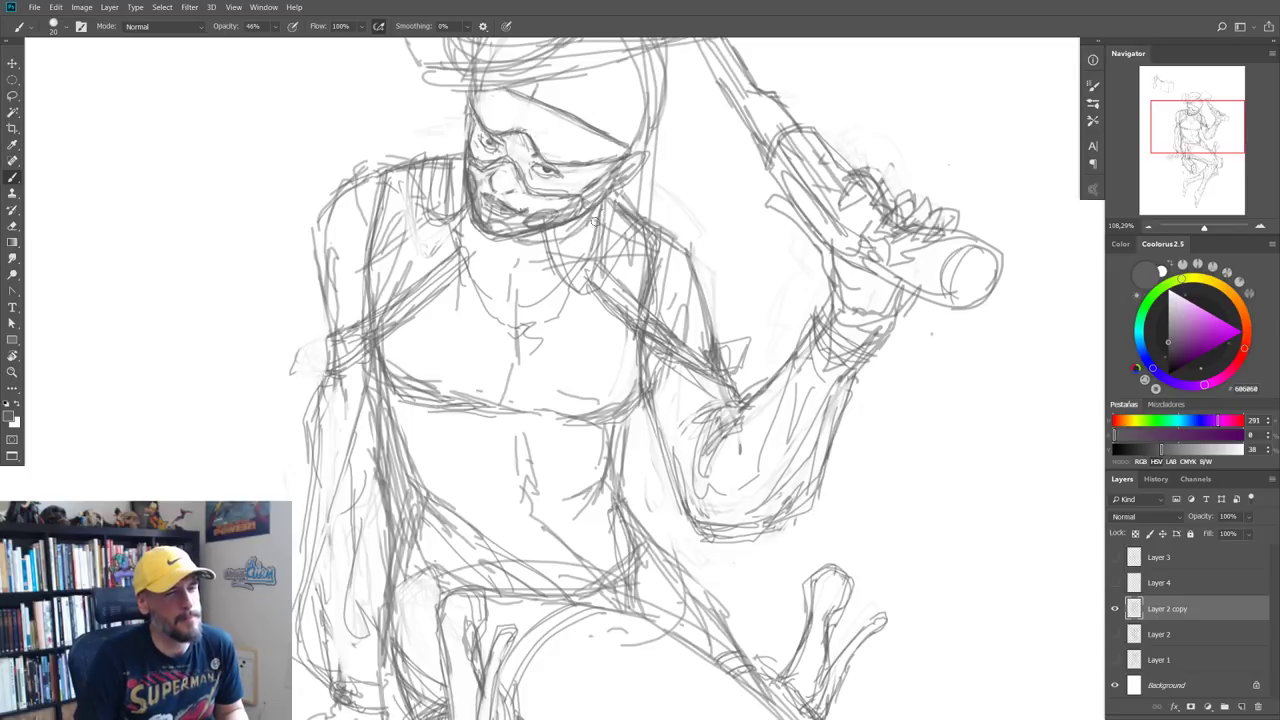
# Step: Darken the edge of the hat brim
pyautogui.scroll(-3, 468, 291)
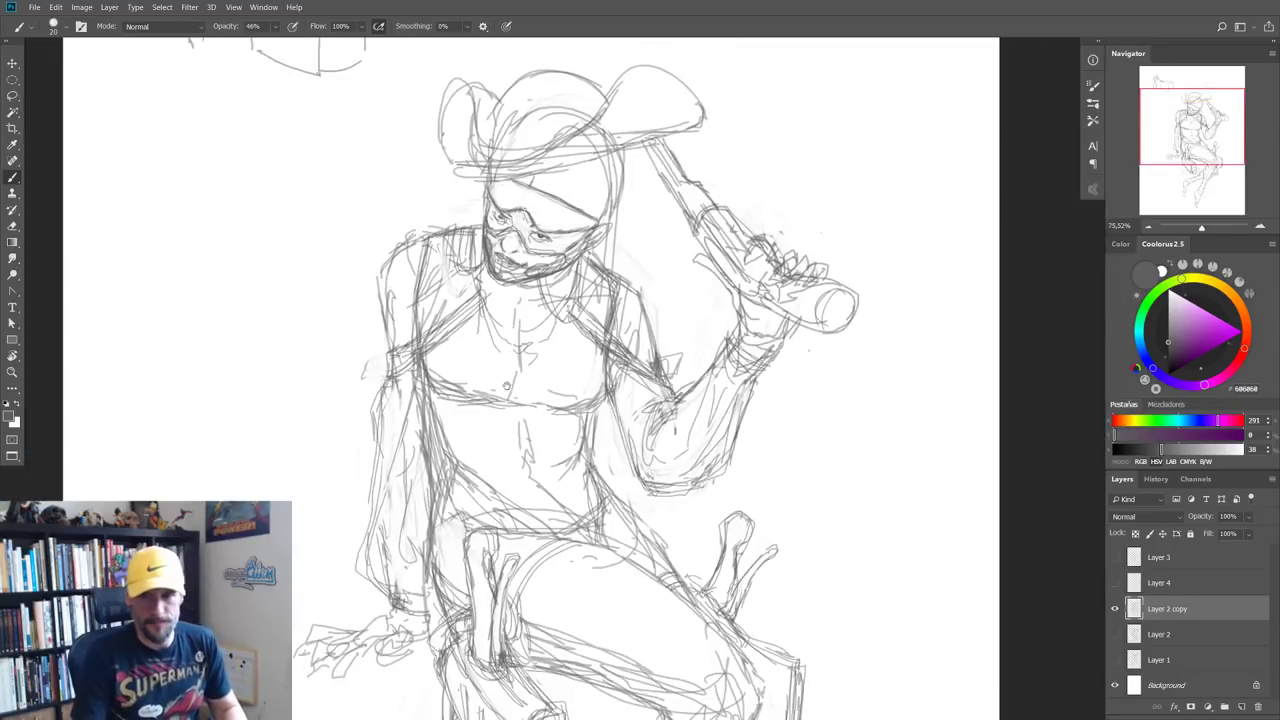
pyautogui.scroll(-2, 470, 295)
pyautogui.scroll(2, 475, 300)
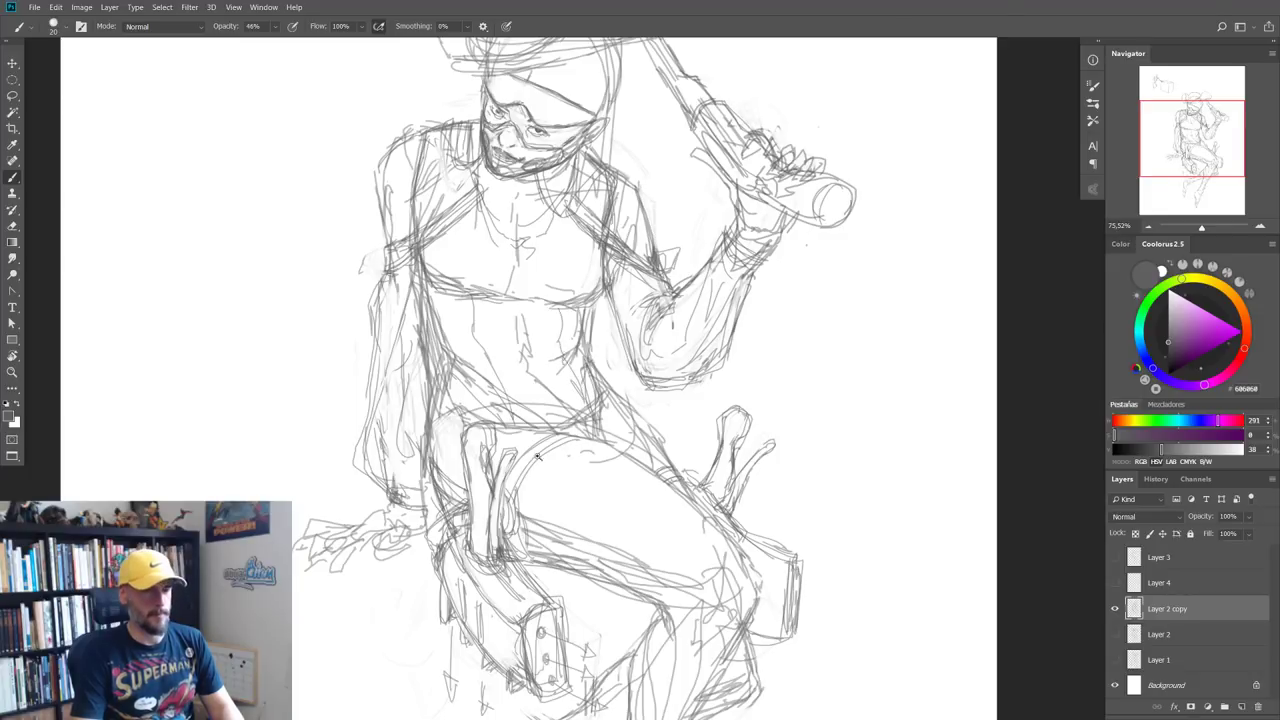
pyautogui.scroll(-3, 540, 457)
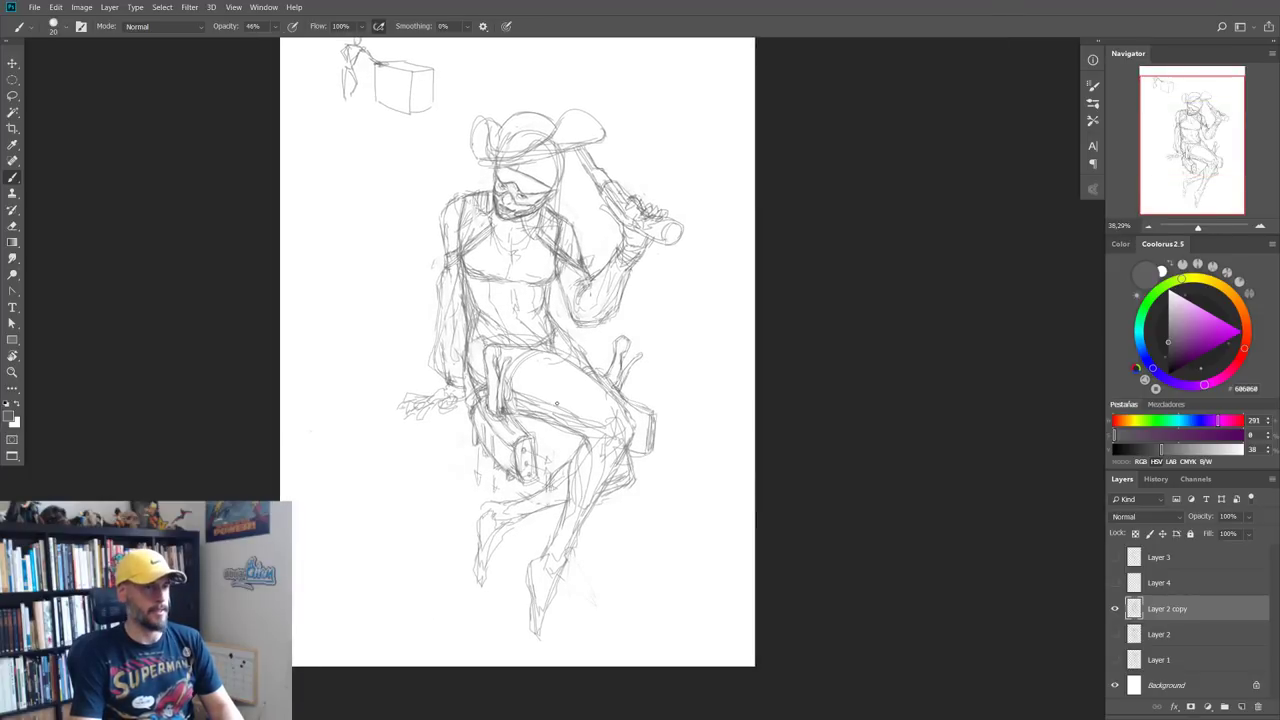
pyautogui.scroll(3, 533, 215)
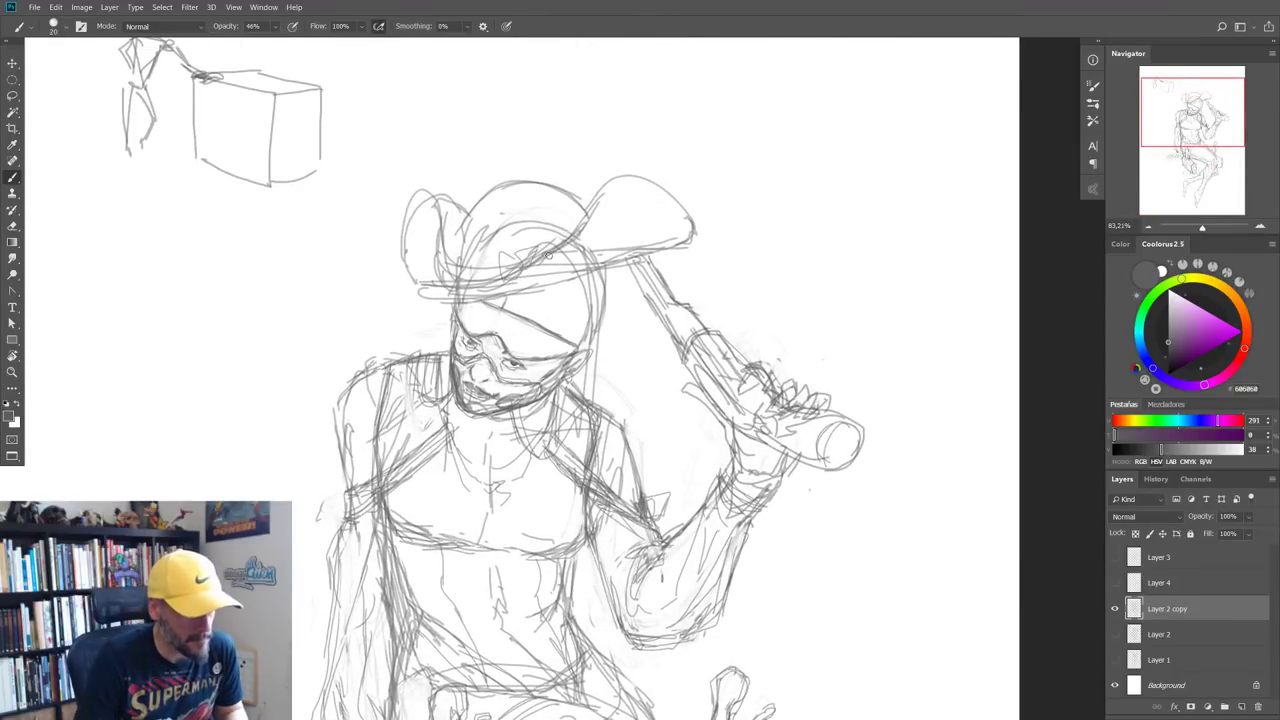
pyautogui.moveTo(548, 255); pyautogui.dragTo(592, 222)
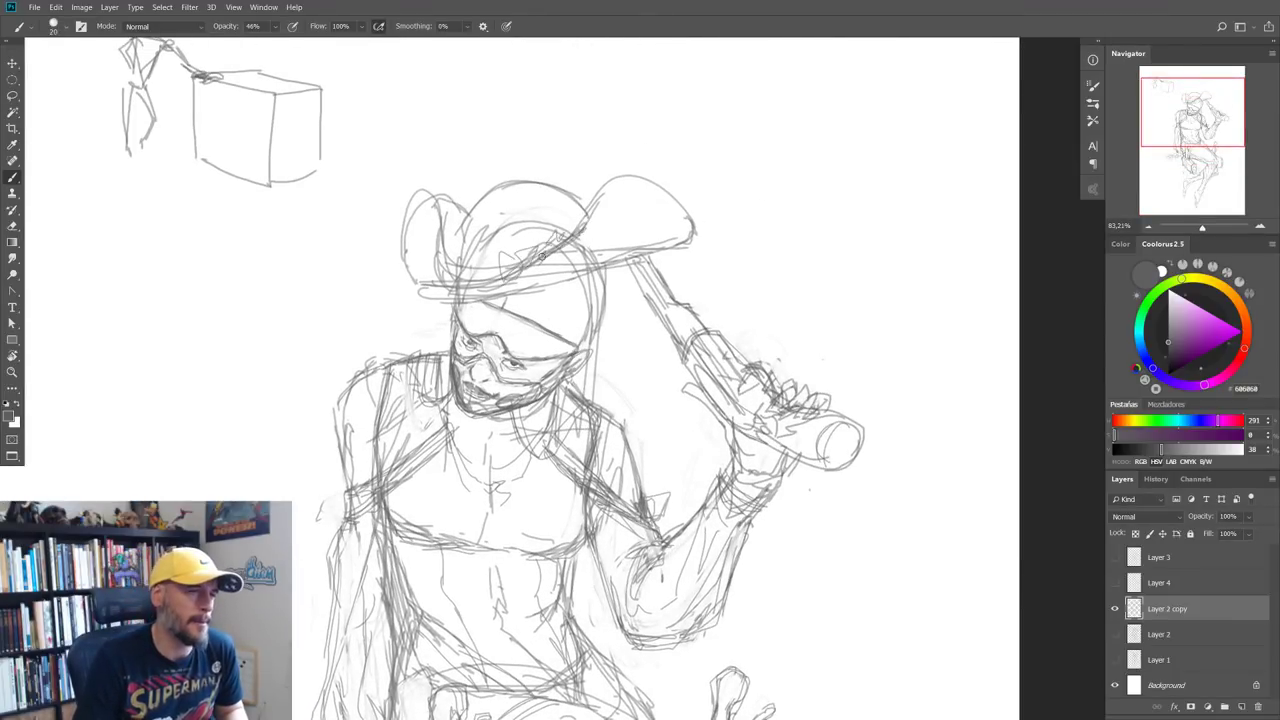
pyautogui.scroll(-3, 497, 297)
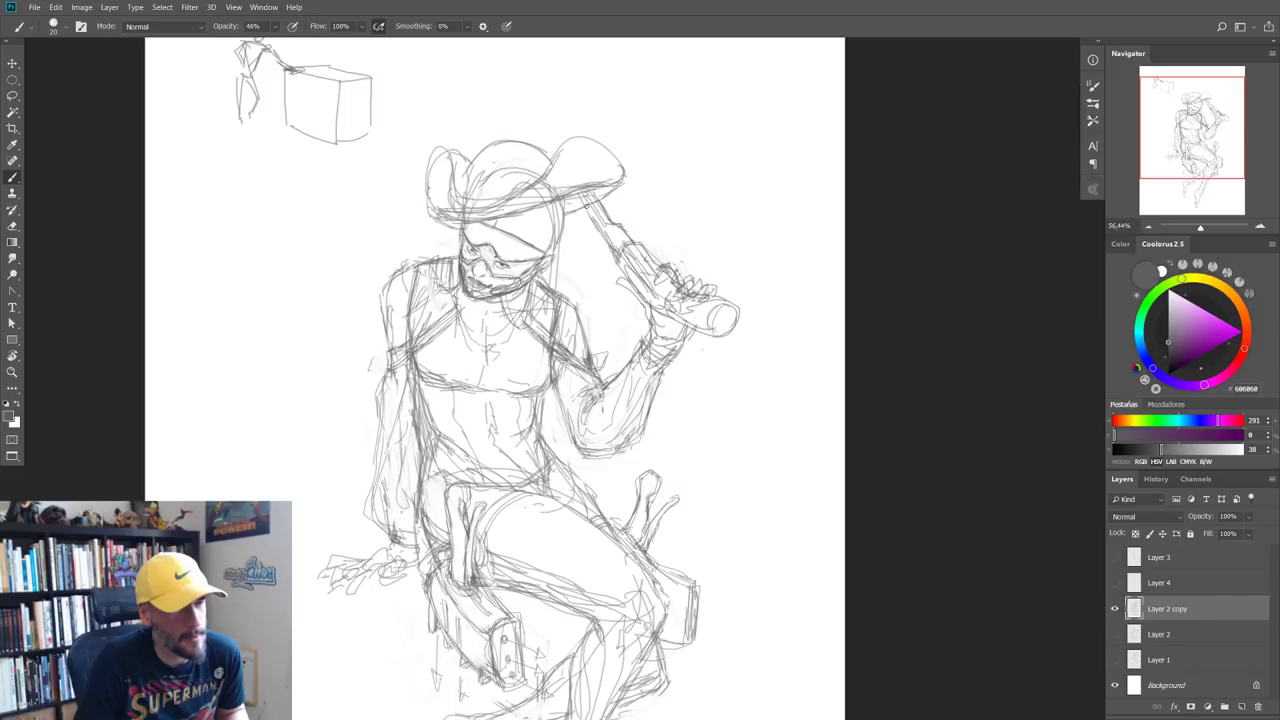
pyautogui.press('e')
pyautogui.press('b')
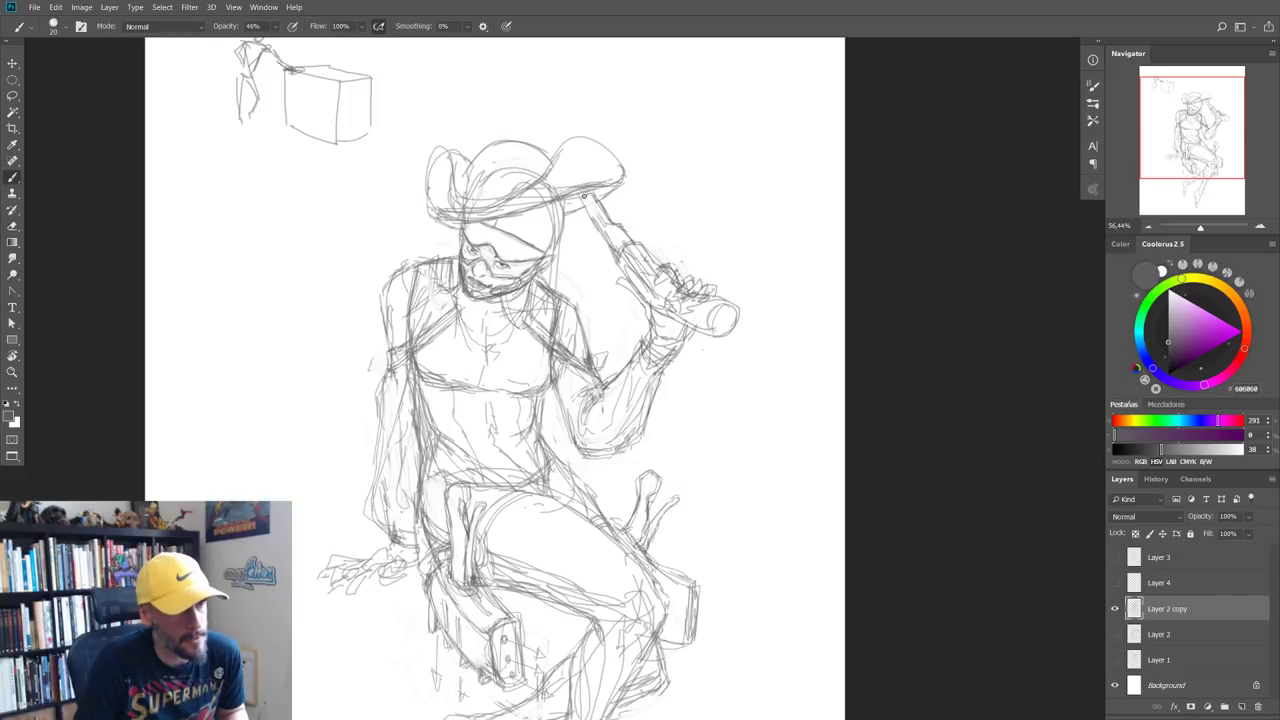
# Step: Reframe the view around the figure and add a short stroke along the shoulder line
pyautogui.scroll(-5, 520, 380)
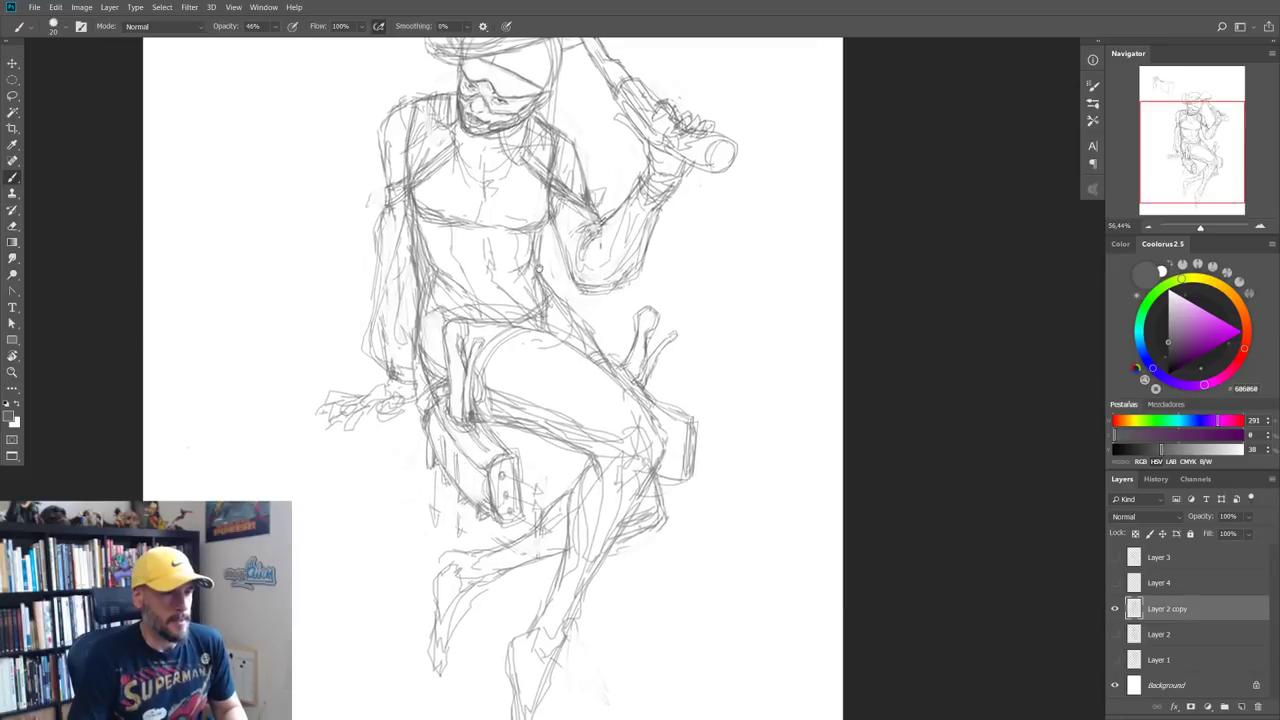
pyautogui.scroll(3, 600, 175)
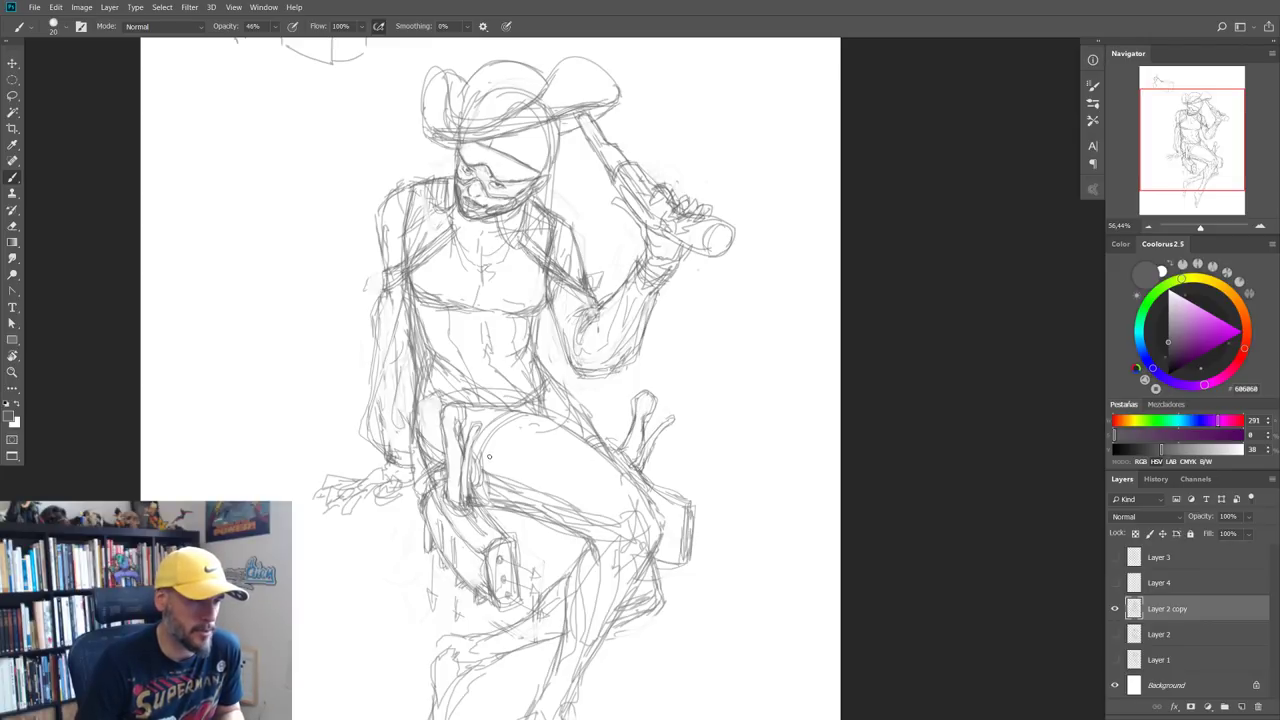
pyautogui.moveTo(546, 479)
pyautogui.mouseDown()
pyautogui.moveTo(493, 399)
pyautogui.moveTo(513, 426)
pyautogui.mouseUp()
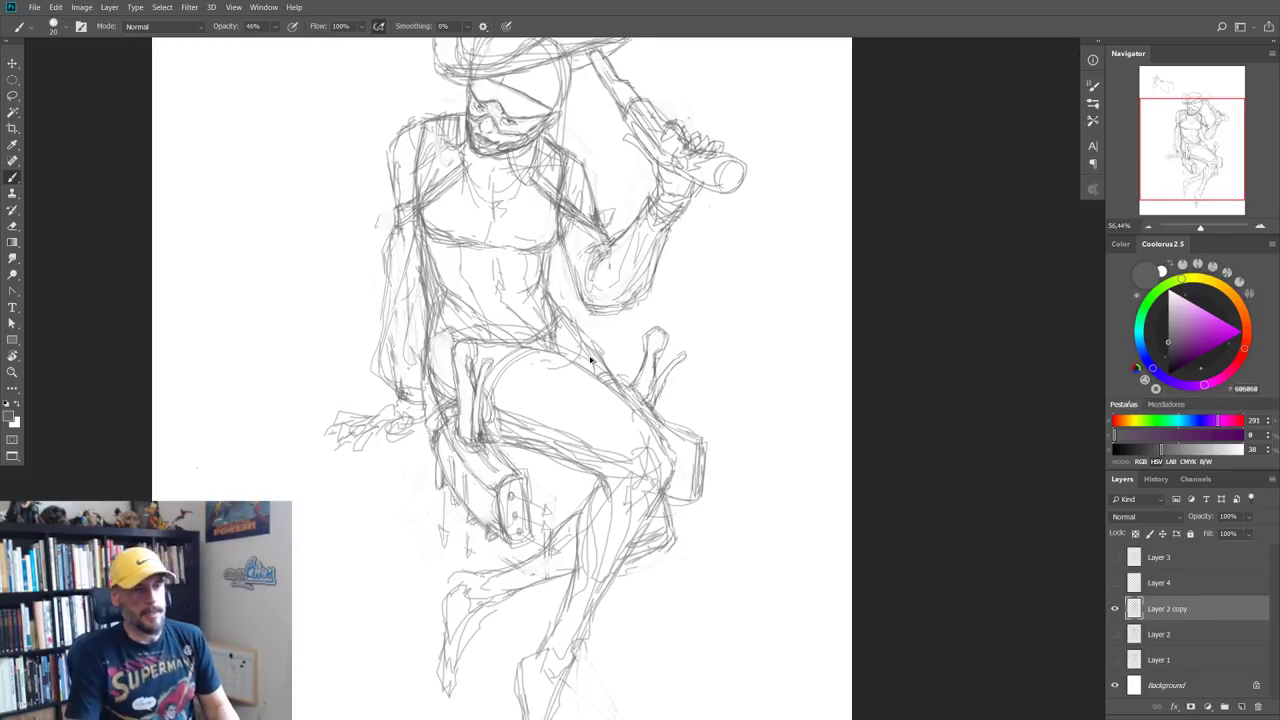
pyautogui.moveTo(590, 360); pyautogui.dragTo(600, 365)
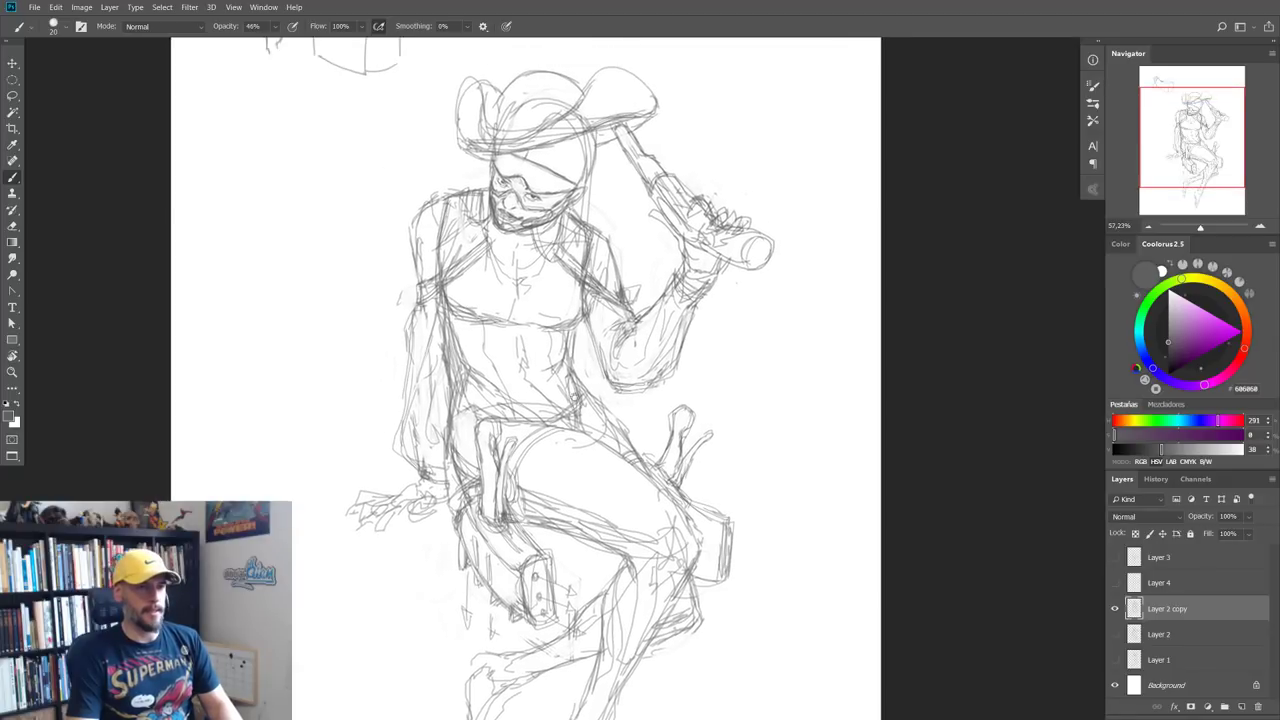
pyautogui.press('e')
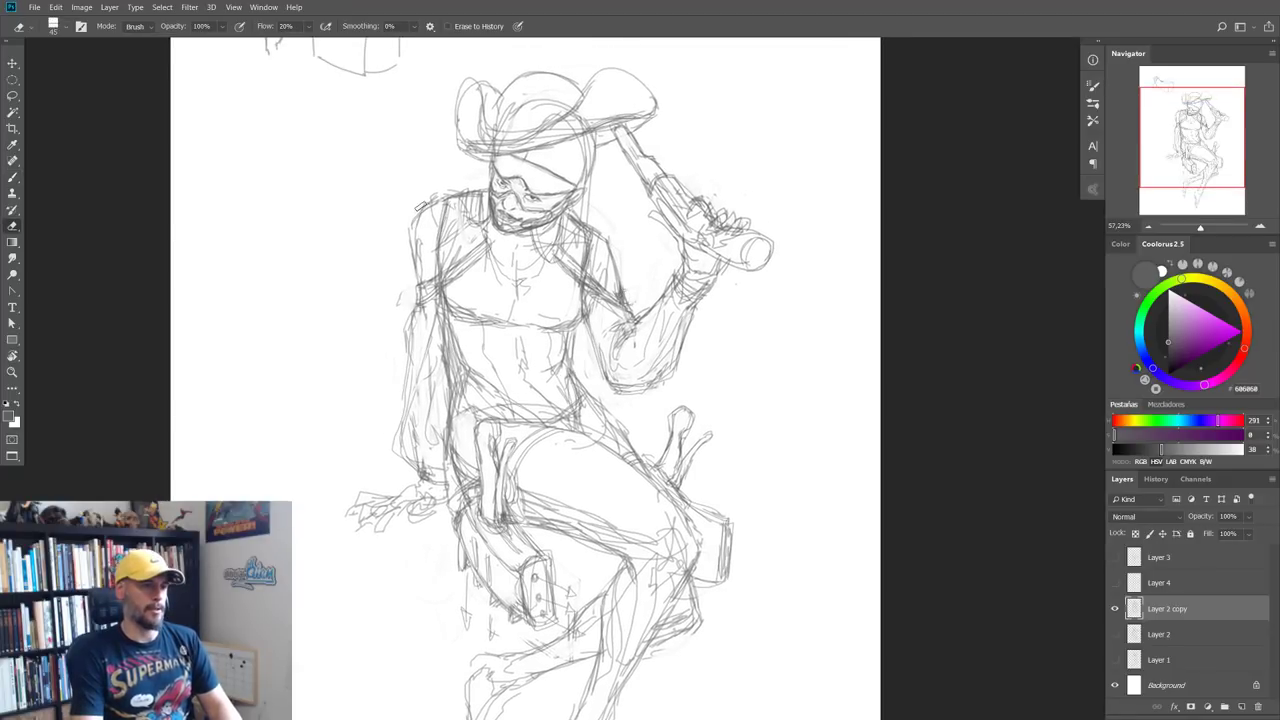
pyautogui.press('b')
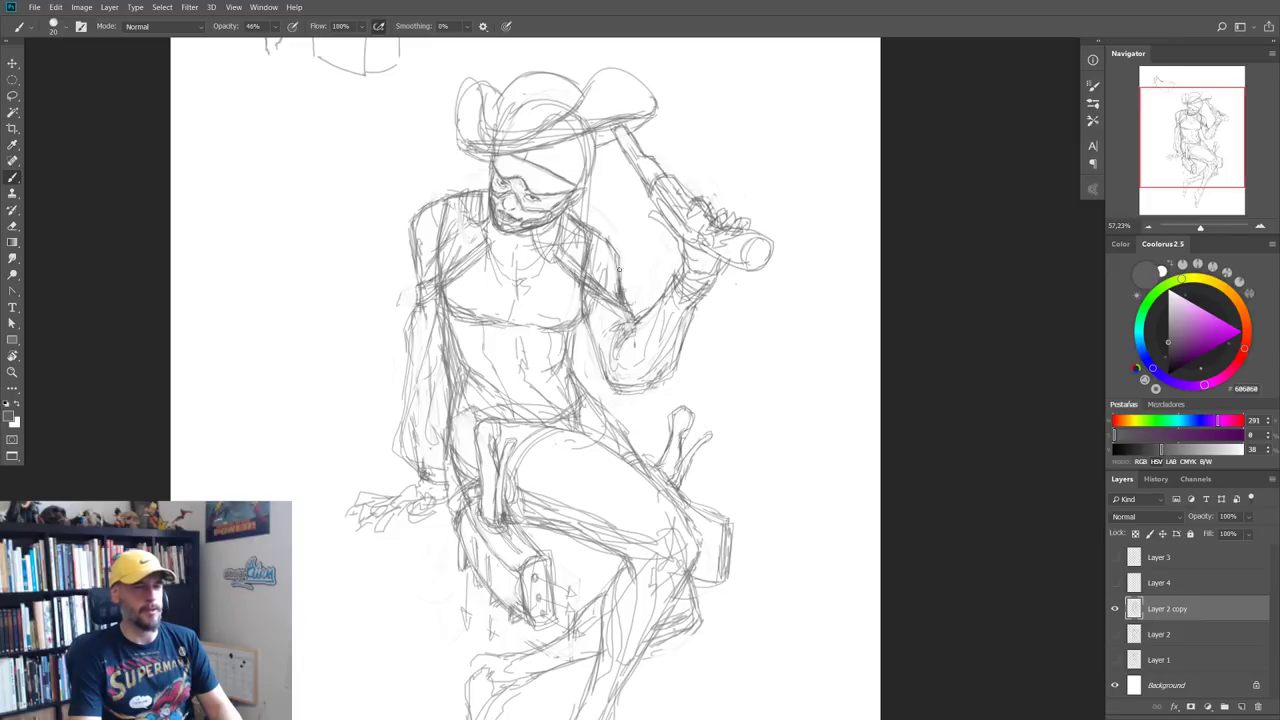
pyautogui.moveTo(618, 268); pyautogui.dragTo(620, 288)
# Step: Sketch the inner forearm and elbow line of the gun arm
pyautogui.press('e')
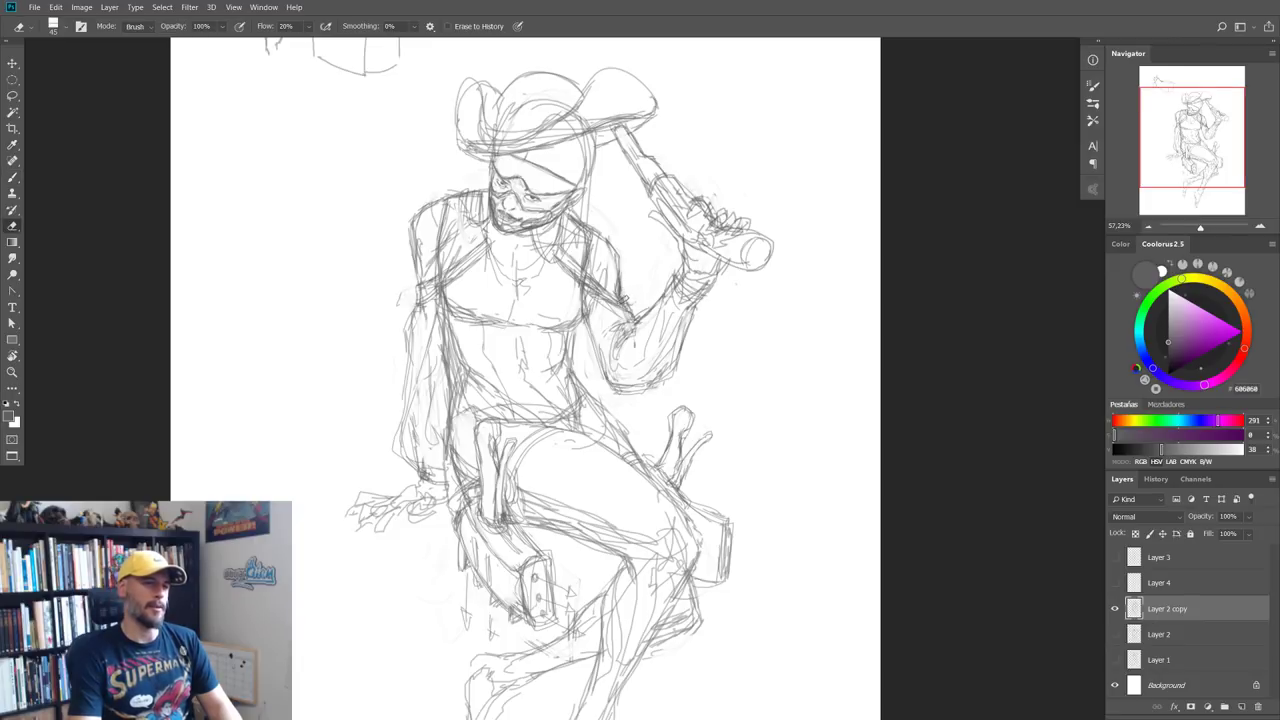
pyautogui.press('b')
pyautogui.moveTo(590, 304); pyautogui.dragTo(618, 374)
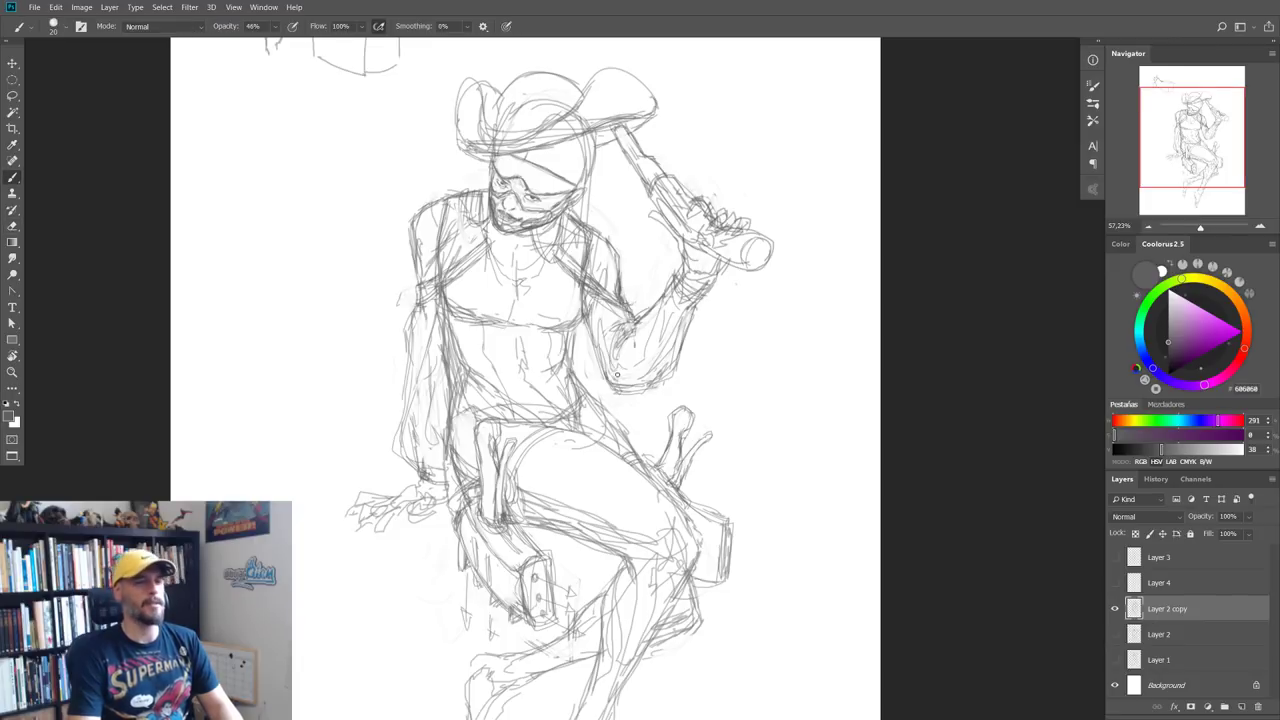
pyautogui.scroll(-5, 538, 403)
pyautogui.scroll(3, 538, 403)
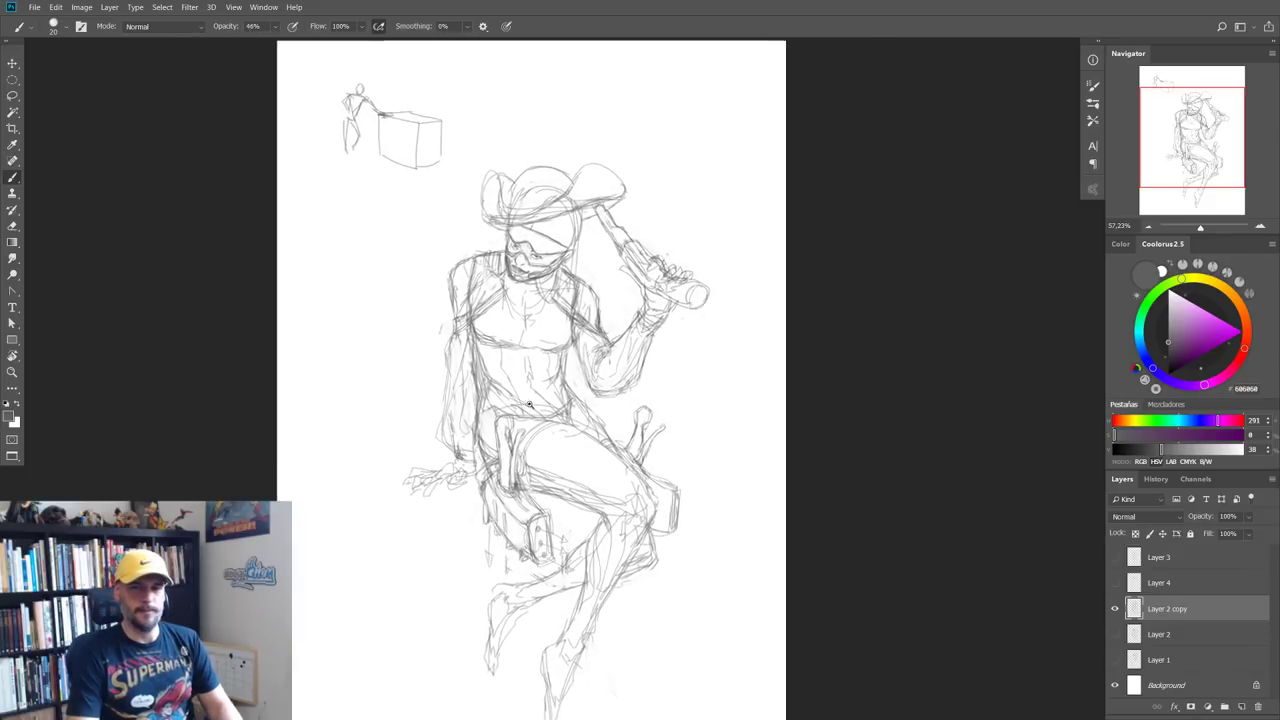
pyautogui.scroll(1, 538, 403)
pyautogui.press('e')
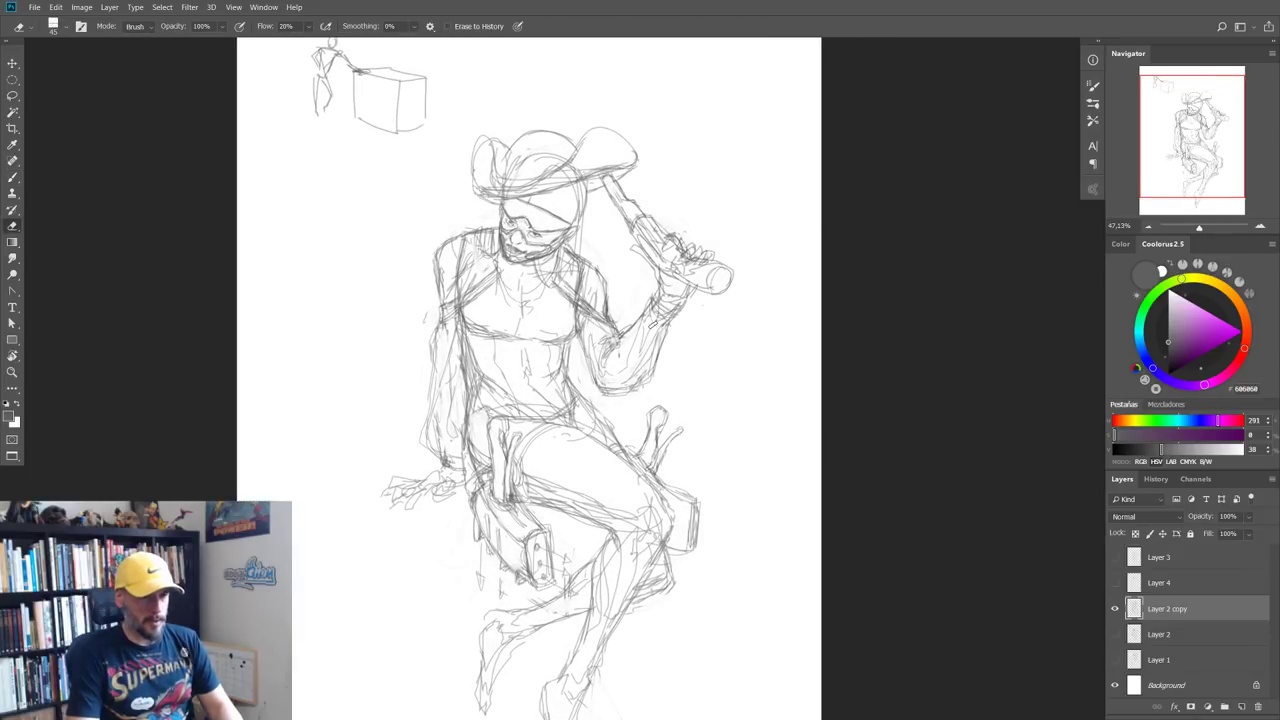
pyautogui.press('b')
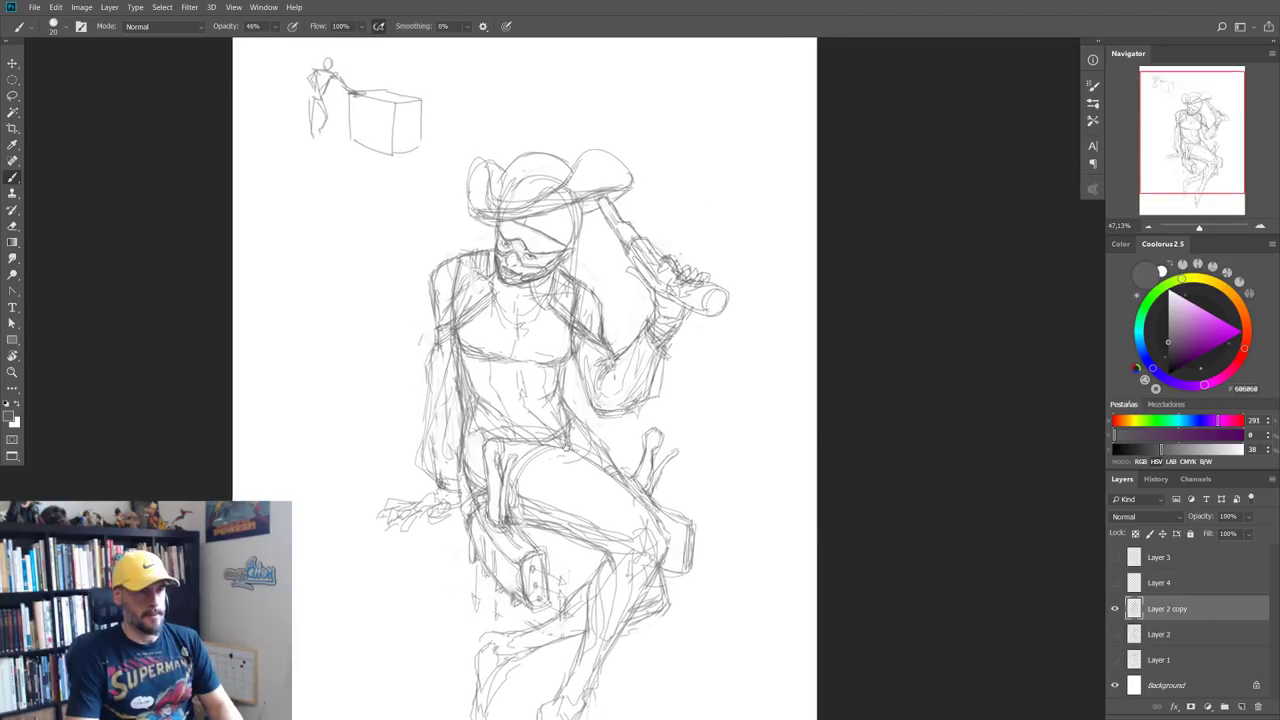
# Step: Sketch the face's brow line, goggle strap, cheek and edge below the hat brim
pyautogui.scroll(5, 522, 260)
pyautogui.moveTo(495, 215)
pyautogui.mouseDown()
pyautogui.moveTo(526, 252)
pyautogui.moveTo(578, 250)
pyautogui.moveTo(616, 294)
pyautogui.moveTo(716, 282)
pyautogui.moveTo(535, 196)
pyautogui.moveTo(687, 280)
pyautogui.moveTo(726, 284)
pyautogui.moveTo(700, 316)
pyautogui.moveTo(755, 287)
pyautogui.moveTo(692, 350)
pyautogui.moveTo(750, 280)
pyautogui.moveTo(683, 352)
pyautogui.moveTo(730, 288)
pyautogui.moveTo(685, 355)
pyautogui.moveTo(743, 275)
pyautogui.moveTo(685, 360)
pyautogui.mouseUp()
pyautogui.moveTo(740, 285); pyautogui.dragTo(680, 362)
pyautogui.moveTo(487, 214)
pyautogui.mouseDown()
pyautogui.moveTo(484, 262)
pyautogui.moveTo(482, 248)
pyautogui.mouseUp()
pyautogui.moveTo(490, 200); pyautogui.dragTo(483, 262)
pyautogui.scroll(-3, 482, 256)
pyautogui.scroll(-2, 490, 290)
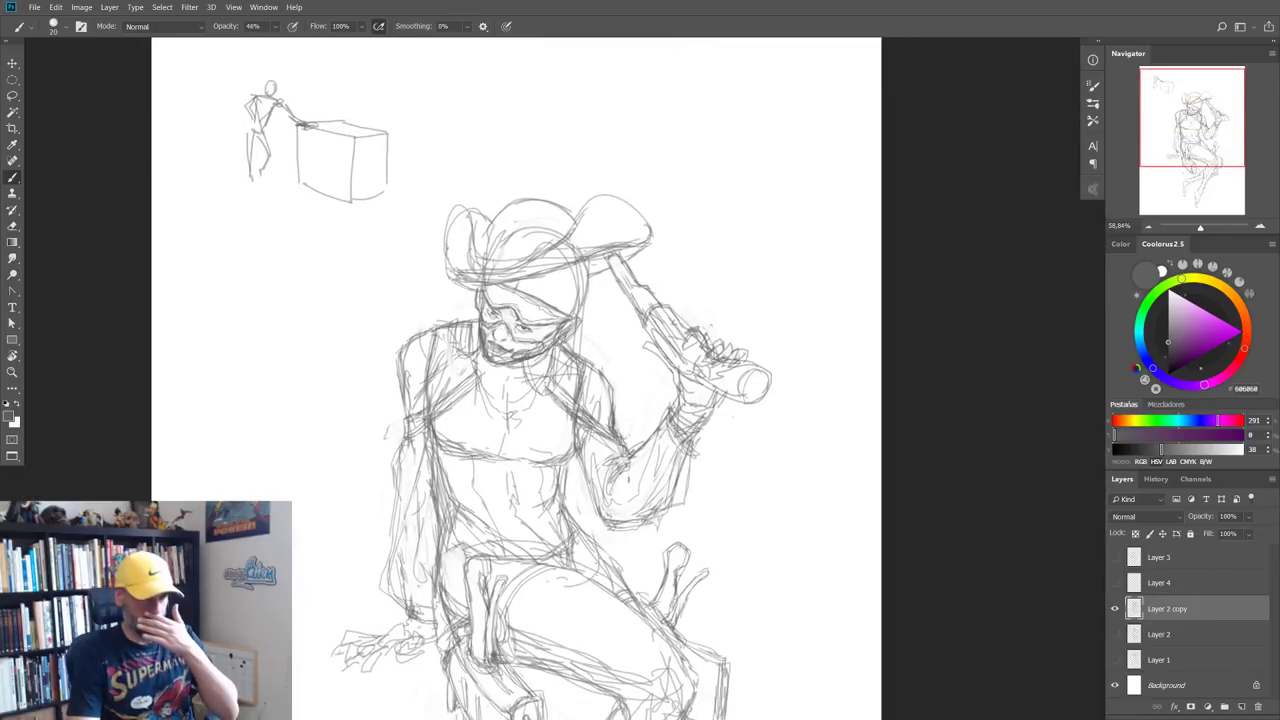
pyautogui.scroll(1, 548, 308)
pyautogui.scroll(-2, 560, 312)
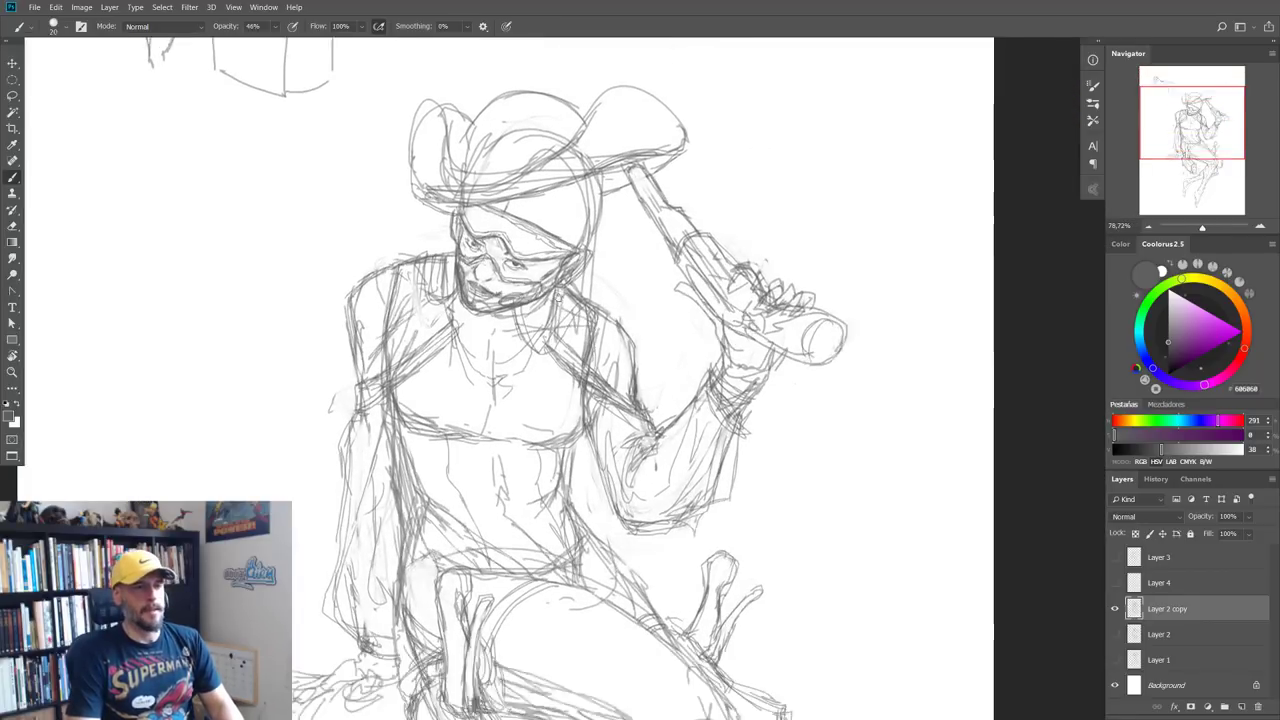
pyautogui.scroll(-1, 541, 335)
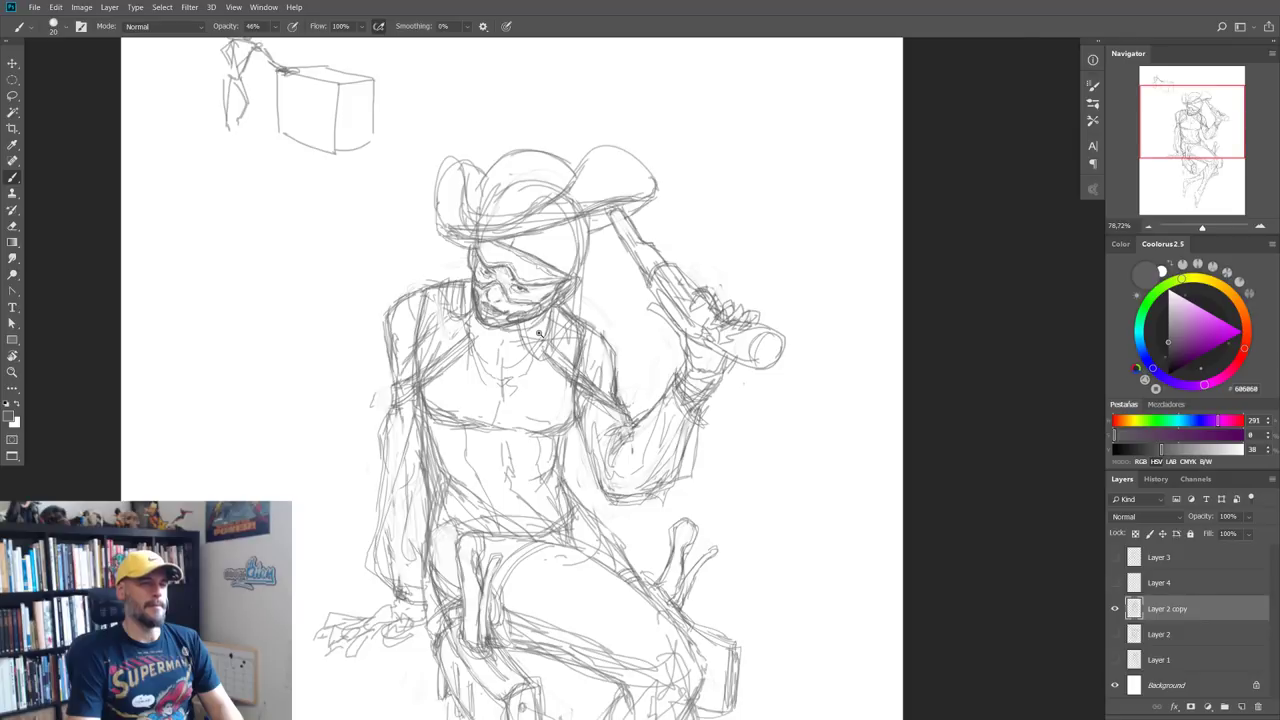
pyautogui.scroll(2, 541, 300)
pyautogui.scroll(1, 540, 222)
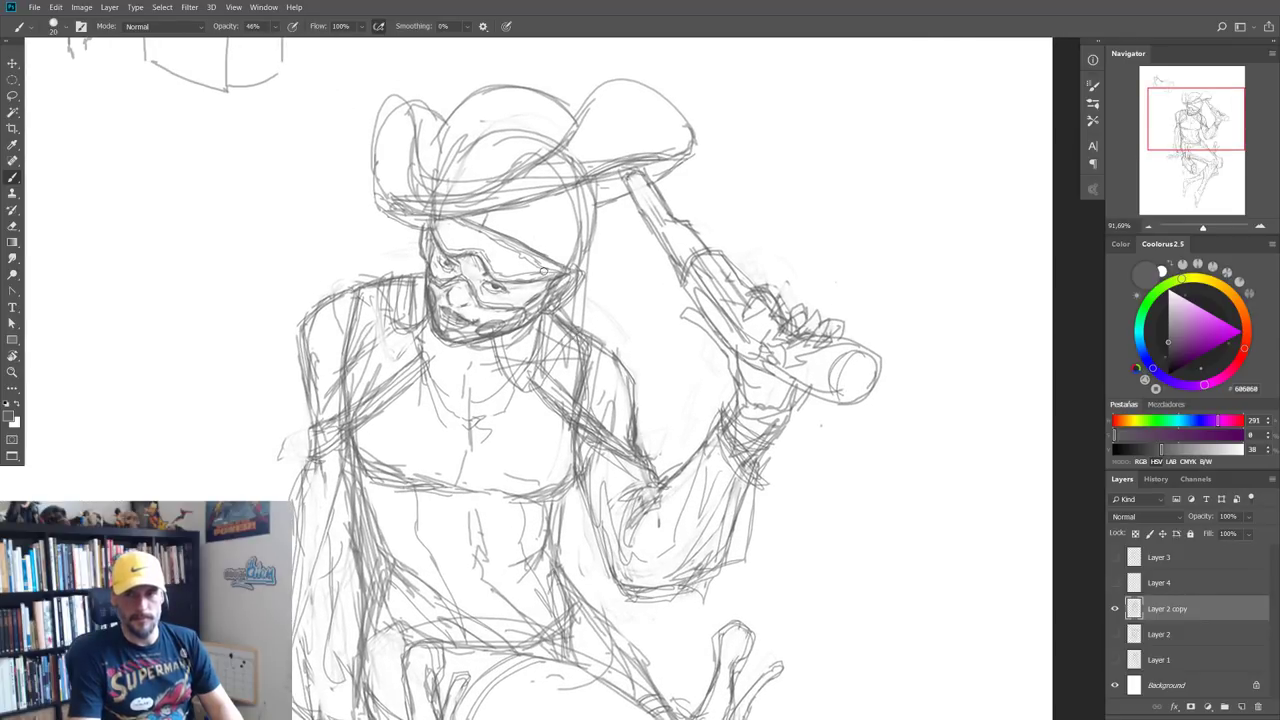
pyautogui.scroll(1, 543, 272)
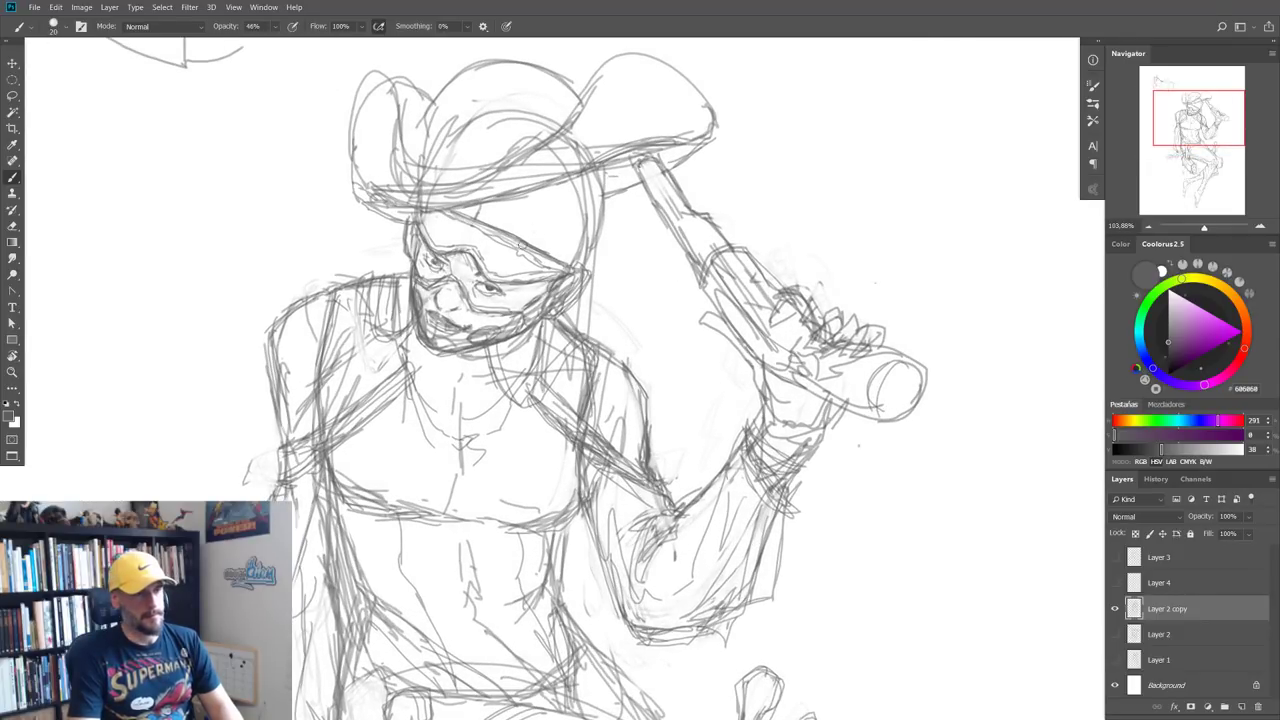
# Step: Add a face arc, a chest line, the right head and neck, and curls on the right
pyautogui.moveTo(533, 212); pyautogui.dragTo(556, 248)
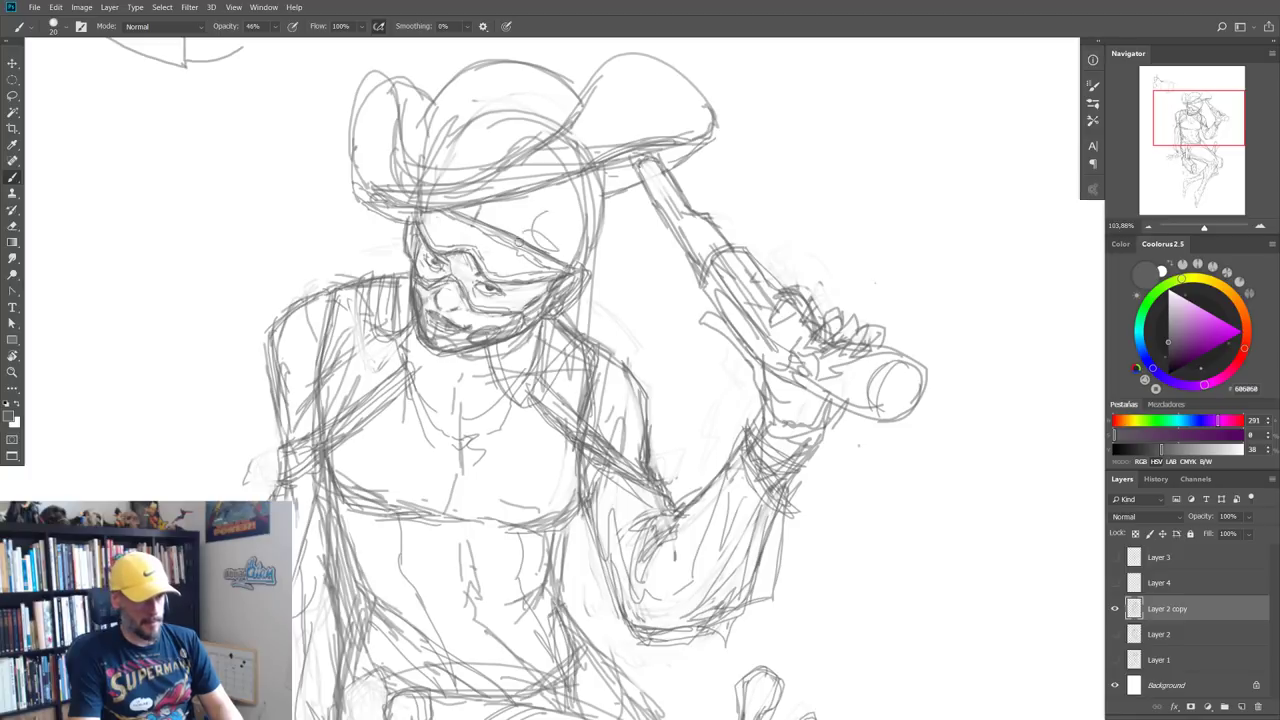
pyautogui.moveTo(535, 305)
pyautogui.mouseDown()
pyautogui.moveTo(537, 405)
pyautogui.moveTo(592, 300)
pyautogui.moveTo(545, 465)
pyautogui.moveTo(585, 398)
pyautogui.moveTo(608, 190)
pyautogui.mouseUp()
pyautogui.moveTo(610, 256)
pyautogui.mouseDown()
pyautogui.moveTo(606, 202)
pyautogui.moveTo(596, 312)
pyautogui.moveTo(555, 282)
pyautogui.mouseUp()
pyautogui.moveTo(600, 320)
pyautogui.mouseDown()
pyautogui.moveTo(614, 242)
pyautogui.moveTo(566, 437)
pyautogui.mouseUp()
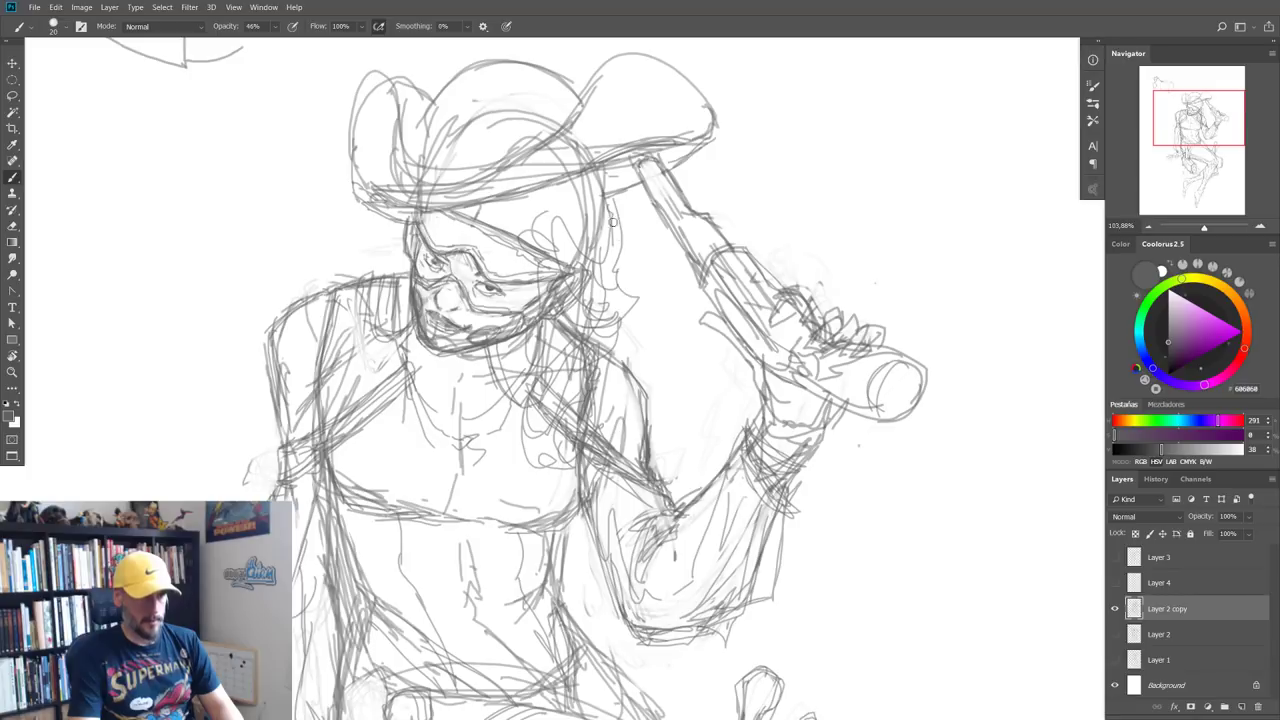
pyautogui.moveTo(612, 220); pyautogui.dragTo(600, 250)
pyautogui.moveTo(606, 202); pyautogui.dragTo(518, 225)
# Step: Add more curls beside the hat, hair down the left side, and the upper chest
pyautogui.moveTo(530, 205)
pyautogui.mouseDown()
pyautogui.moveTo(522, 266)
pyautogui.moveTo(506, 255)
pyautogui.mouseUp()
pyautogui.moveTo(512, 232); pyautogui.dragTo(507, 211)
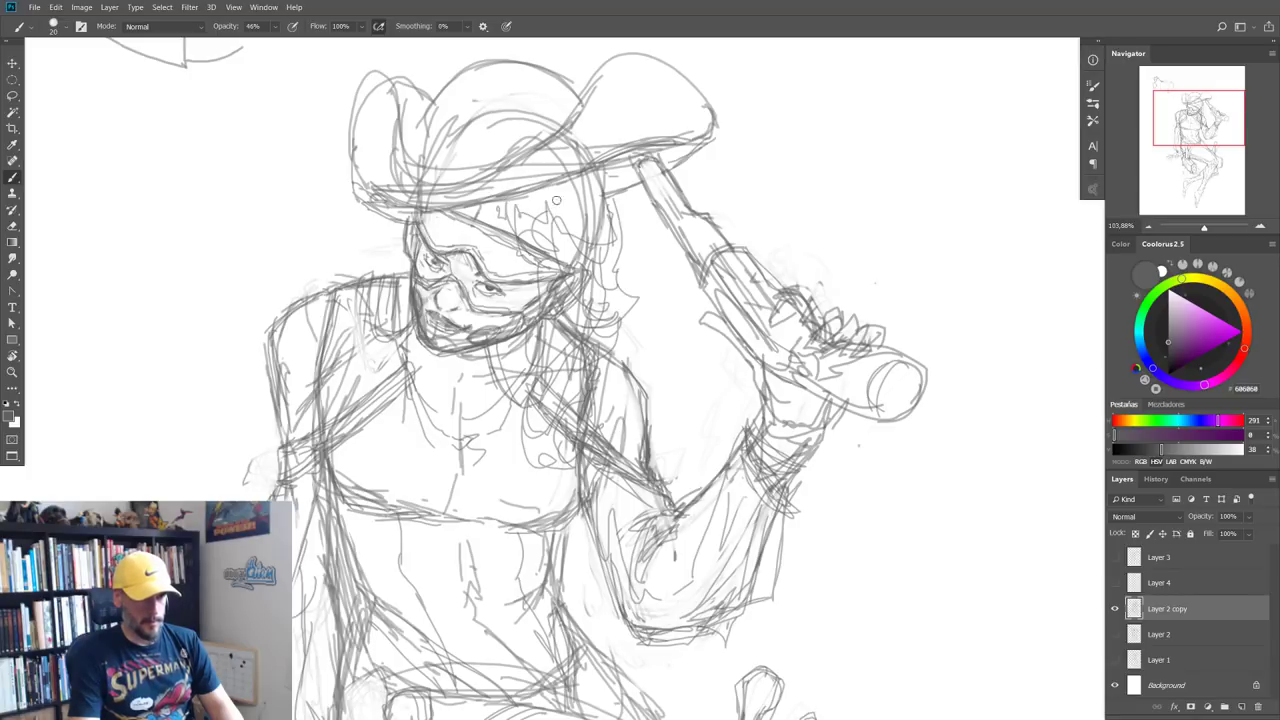
pyautogui.moveTo(580, 196)
pyautogui.mouseDown()
pyautogui.moveTo(606, 170)
pyautogui.moveTo(620, 228)
pyautogui.mouseUp()
pyautogui.moveTo(616, 170)
pyautogui.mouseDown()
pyautogui.moveTo(640, 254)
pyautogui.moveTo(624, 267)
pyautogui.mouseUp()
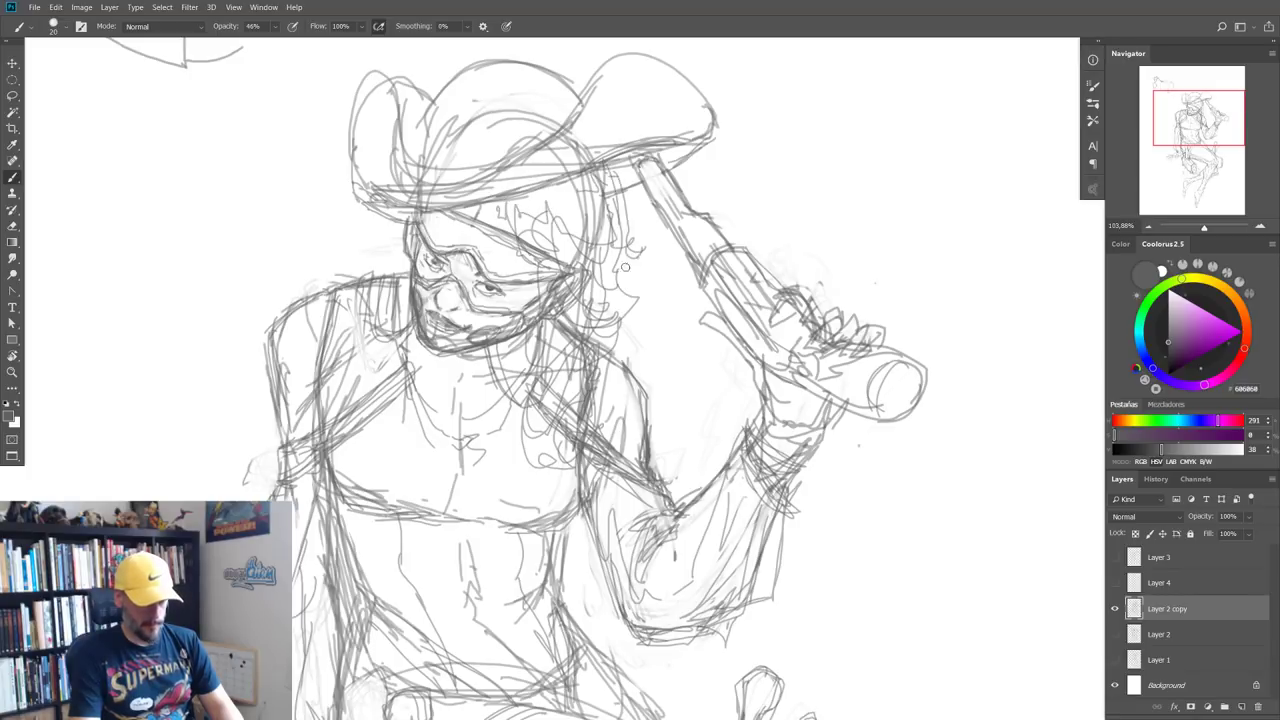
pyautogui.moveTo(422, 206); pyautogui.dragTo(386, 298)
pyautogui.moveTo(400, 228)
pyautogui.mouseDown()
pyautogui.moveTo(366, 334)
pyautogui.moveTo(386, 420)
pyautogui.moveTo(434, 442)
pyautogui.mouseUp()
pyautogui.moveTo(434, 388)
pyautogui.mouseDown()
pyautogui.moveTo(401, 410)
pyautogui.moveTo(378, 350)
pyautogui.moveTo(382, 240)
pyautogui.moveTo(396, 216)
pyautogui.moveTo(378, 240)
pyautogui.mouseUp()
pyautogui.moveTo(612, 182); pyautogui.dragTo(620, 238)
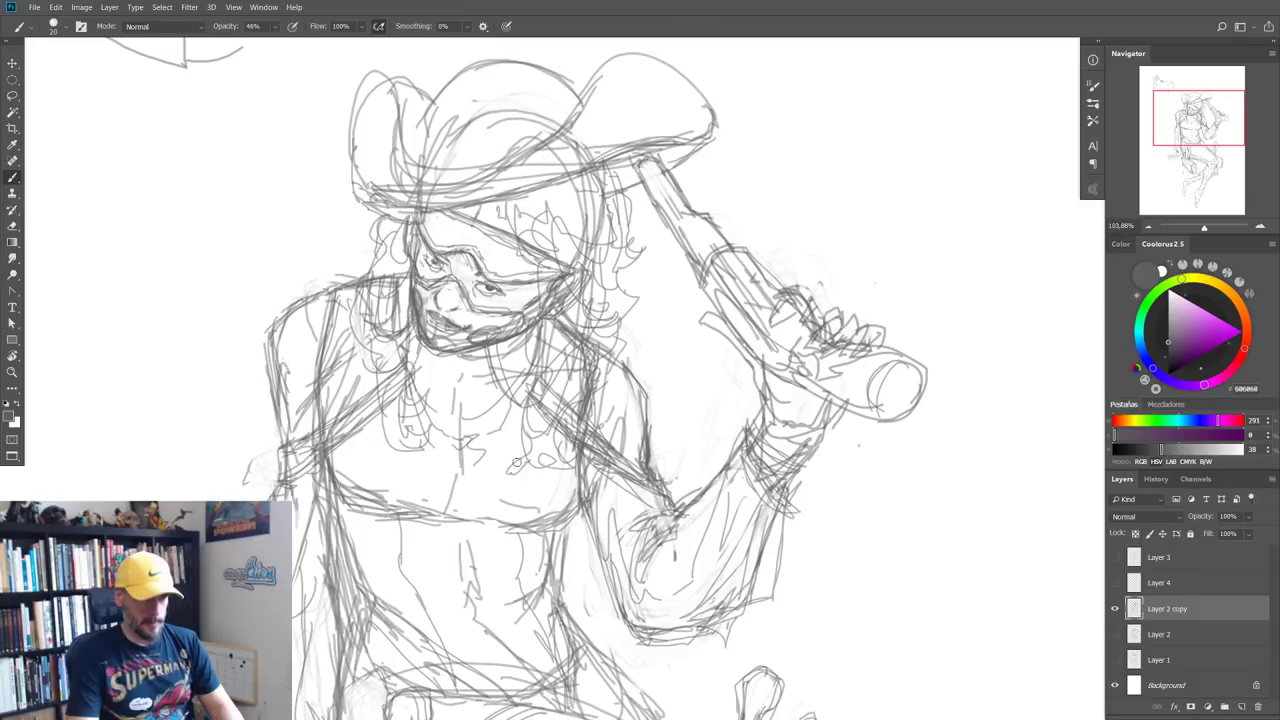
# Step: Erase stray lines along the left of the face and lighten the right side
pyautogui.scroll(-5, 510, 470)
pyautogui.scroll(5, 473, 514)
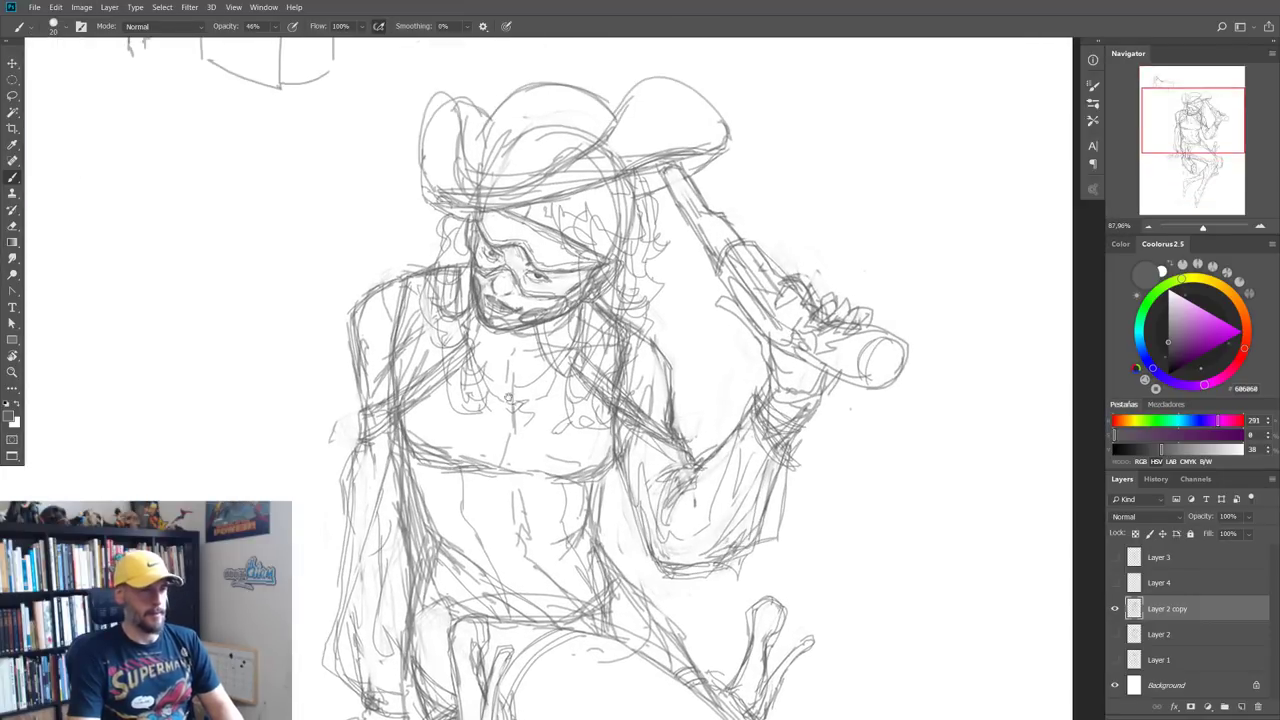
pyautogui.press('e')
pyautogui.moveTo(438, 255)
pyautogui.mouseDown()
pyautogui.moveTo(461, 366)
pyautogui.moveTo(444, 262)
pyautogui.mouseUp()
pyautogui.moveTo(618, 290)
pyautogui.mouseDown()
pyautogui.moveTo(601, 254)
pyautogui.moveTo(596, 285)
pyautogui.moveTo(625, 215)
pyautogui.moveTo(596, 350)
pyautogui.moveTo(621, 348)
pyautogui.moveTo(583, 235)
pyautogui.moveTo(567, 232)
pyautogui.moveTo(600, 275)
pyautogui.moveTo(548, 220)
pyautogui.mouseUp()
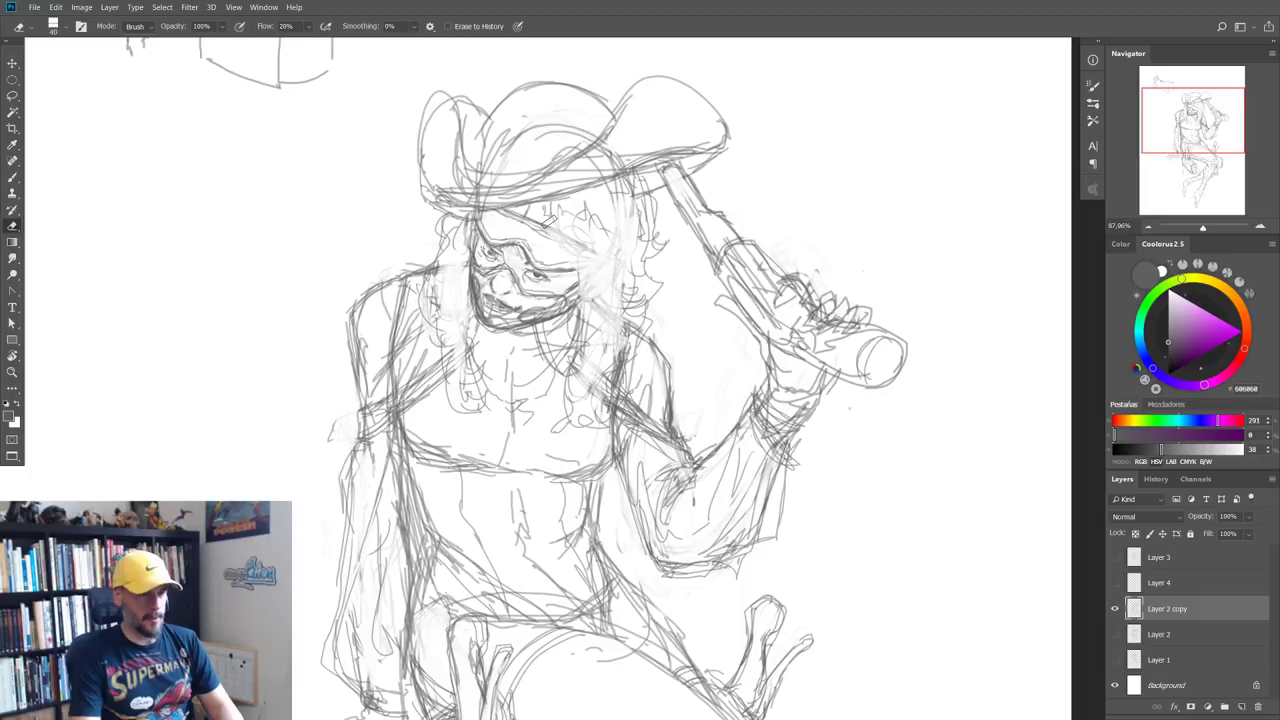
# Step: Redraw pencil marks near the right eye, below the face, and in the surrounding hair
pyautogui.press('b')
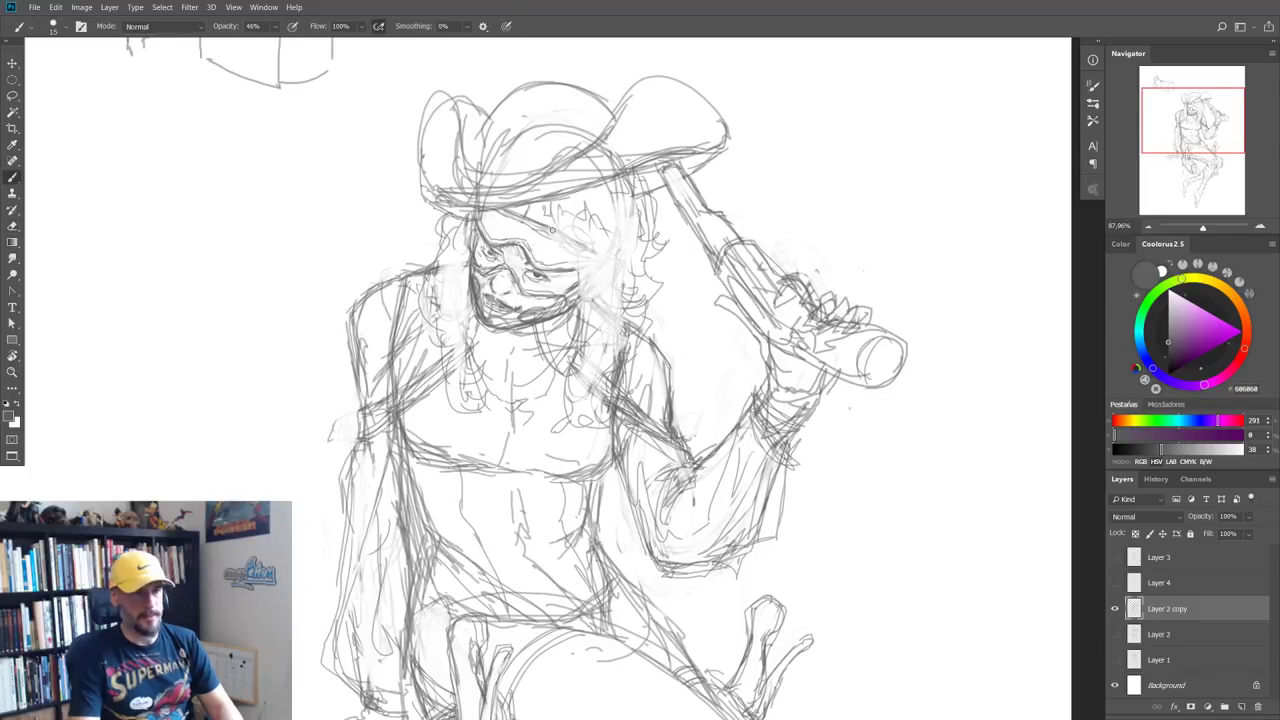
pyautogui.moveTo(552, 276); pyautogui.dragTo(562, 274)
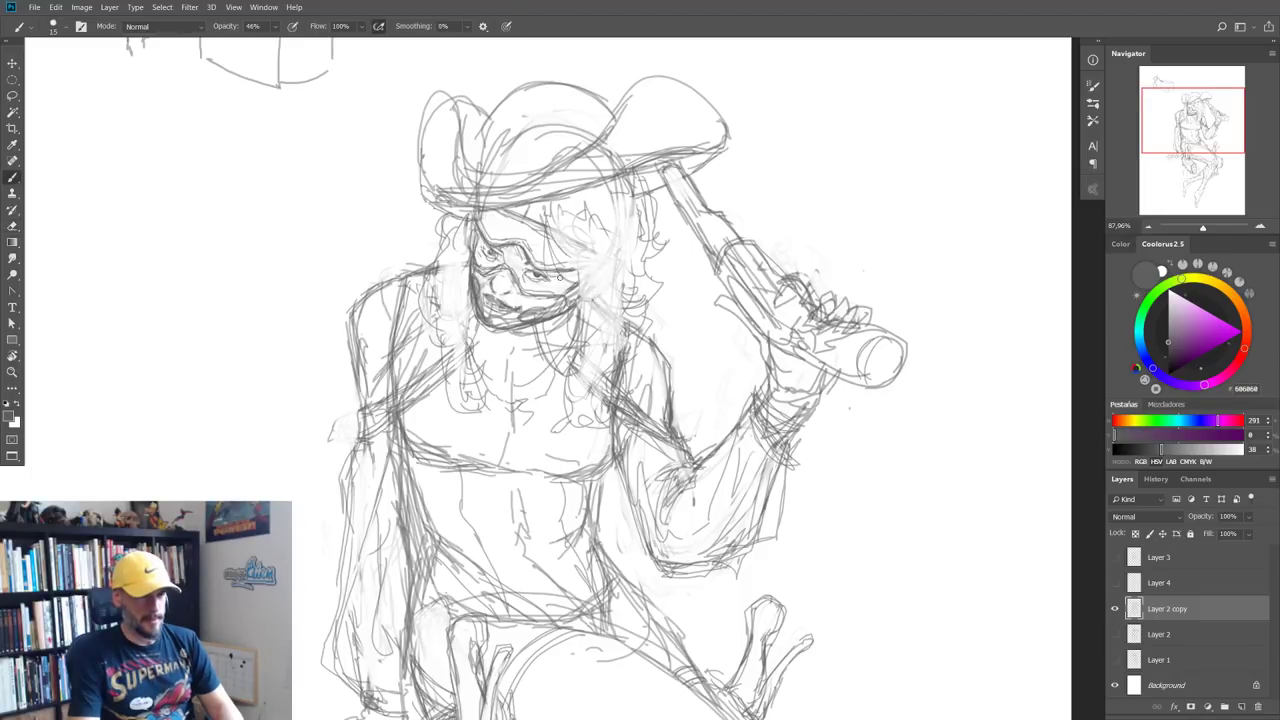
pyautogui.moveTo(573, 322)
pyautogui.mouseDown()
pyautogui.moveTo(574, 372)
pyautogui.moveTo(620, 305)
pyautogui.moveTo(607, 293)
pyautogui.moveTo(600, 308)
pyautogui.mouseUp()
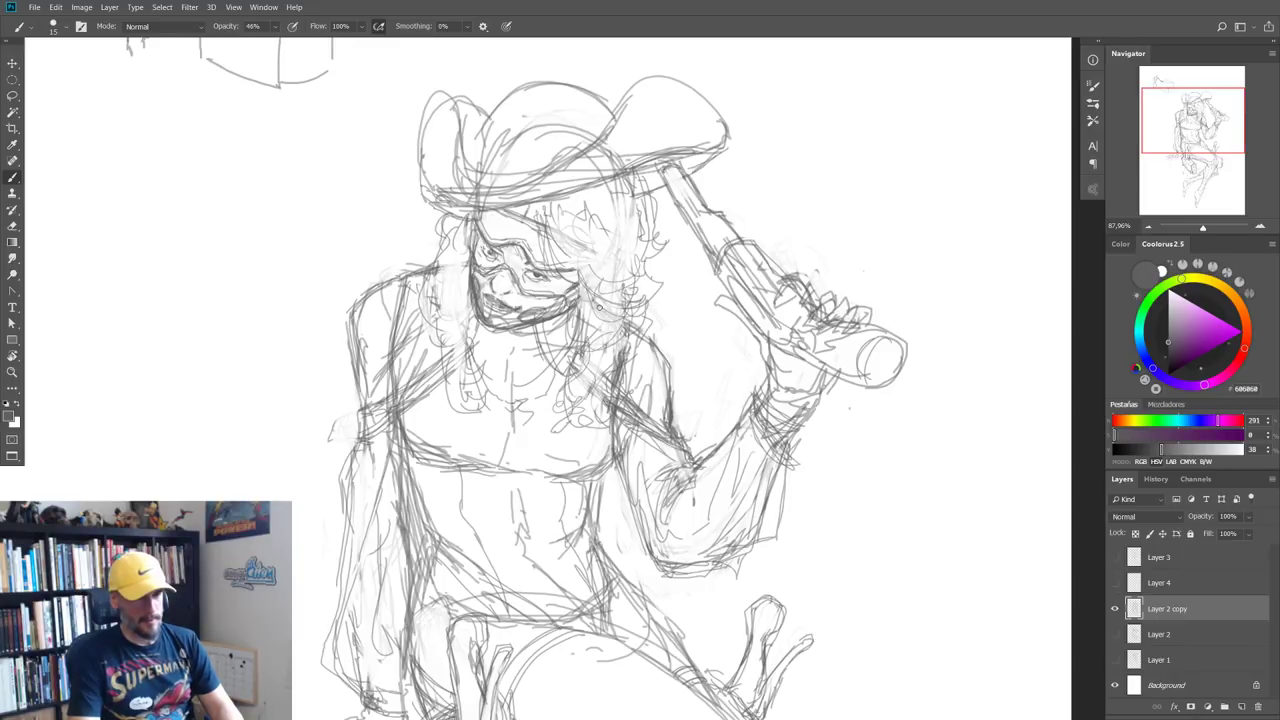
pyautogui.moveTo(435, 298)
pyautogui.mouseDown()
pyautogui.moveTo(450, 295)
pyautogui.moveTo(451, 354)
pyautogui.mouseUp()
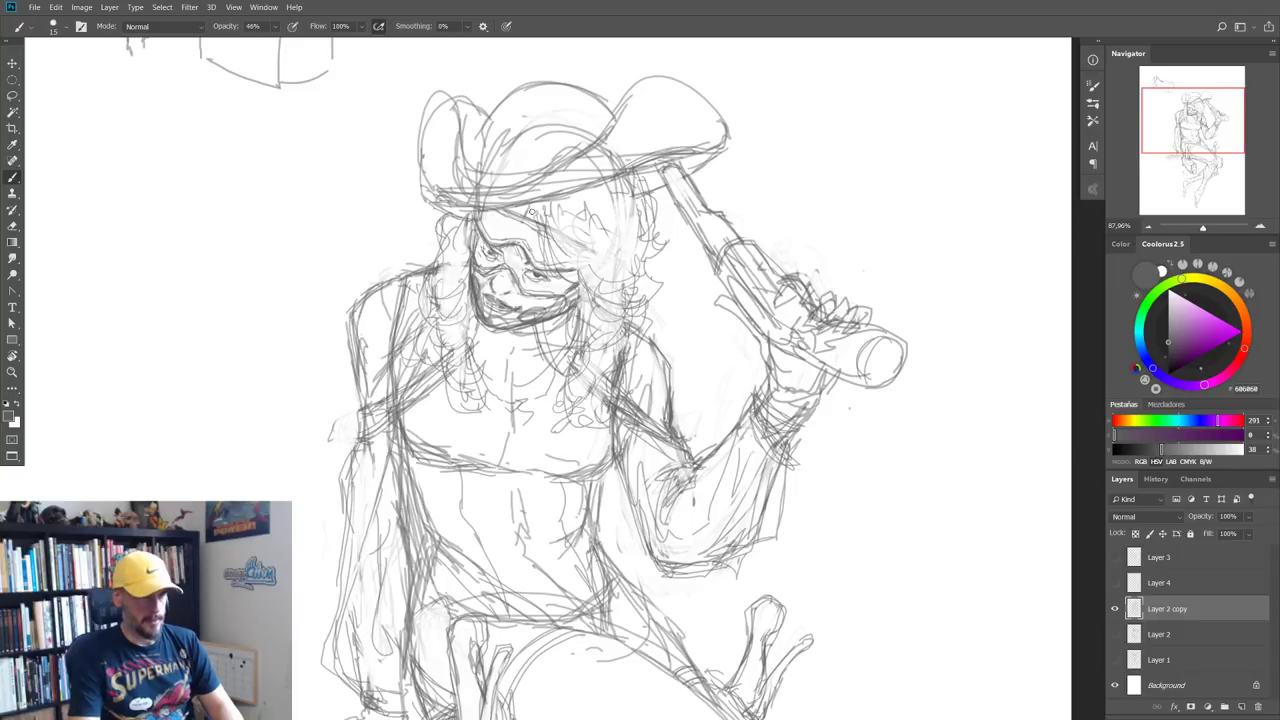
pyautogui.moveTo(531, 208); pyautogui.dragTo(534, 228)
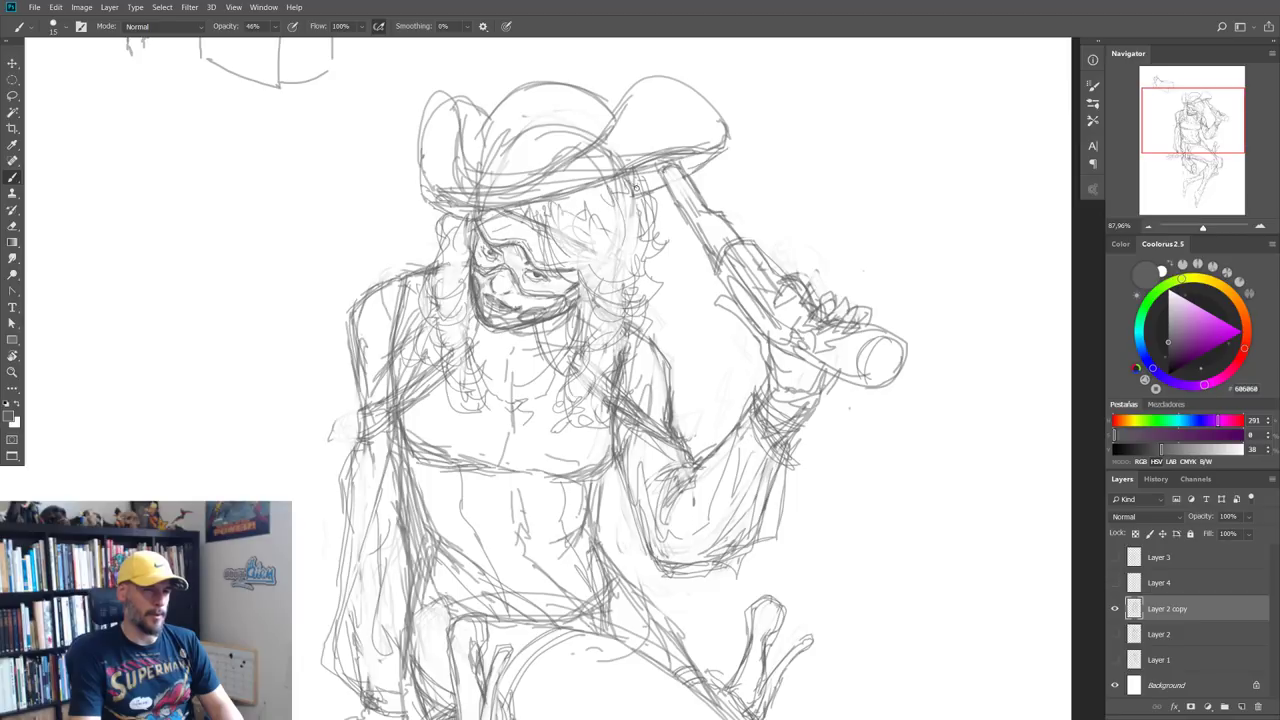
pyautogui.moveTo(602, 232)
pyautogui.mouseDown()
pyautogui.moveTo(590, 270)
pyautogui.moveTo(551, 241)
pyautogui.mouseUp()
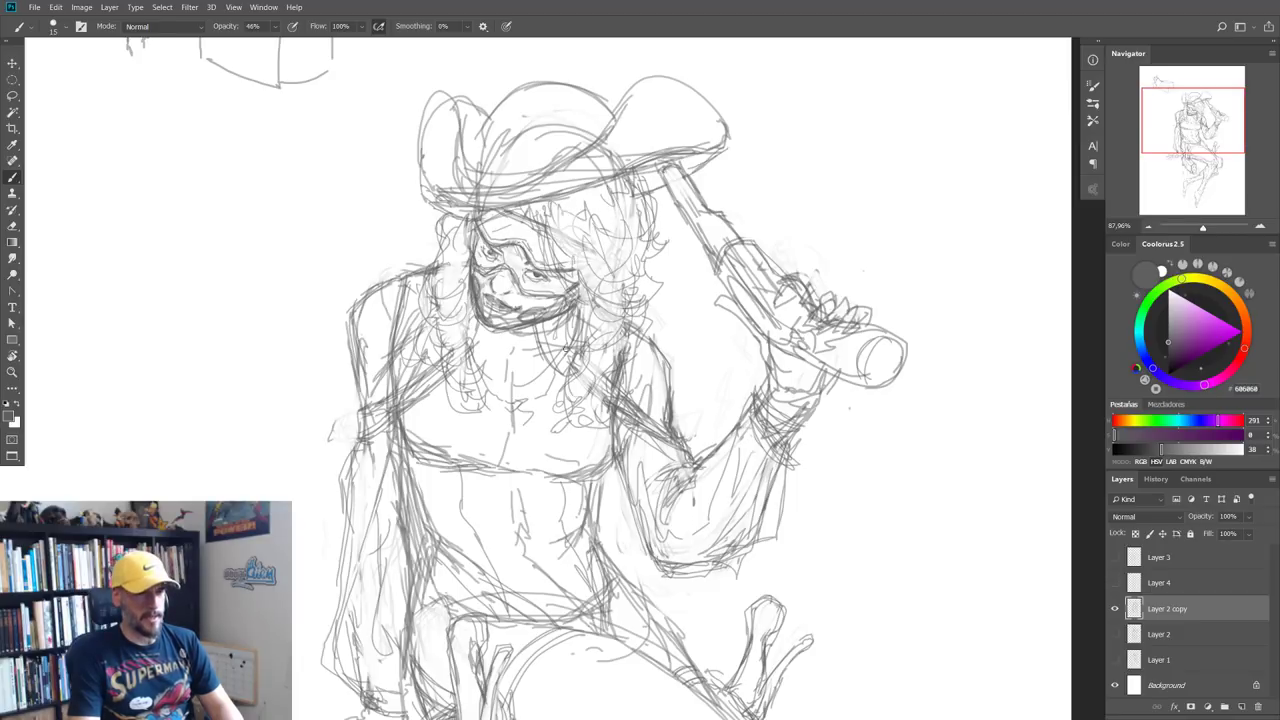
# Step: Darken the chest and torso with short pencil strokes
pyautogui.moveTo(568, 338); pyautogui.dragTo(536, 354)
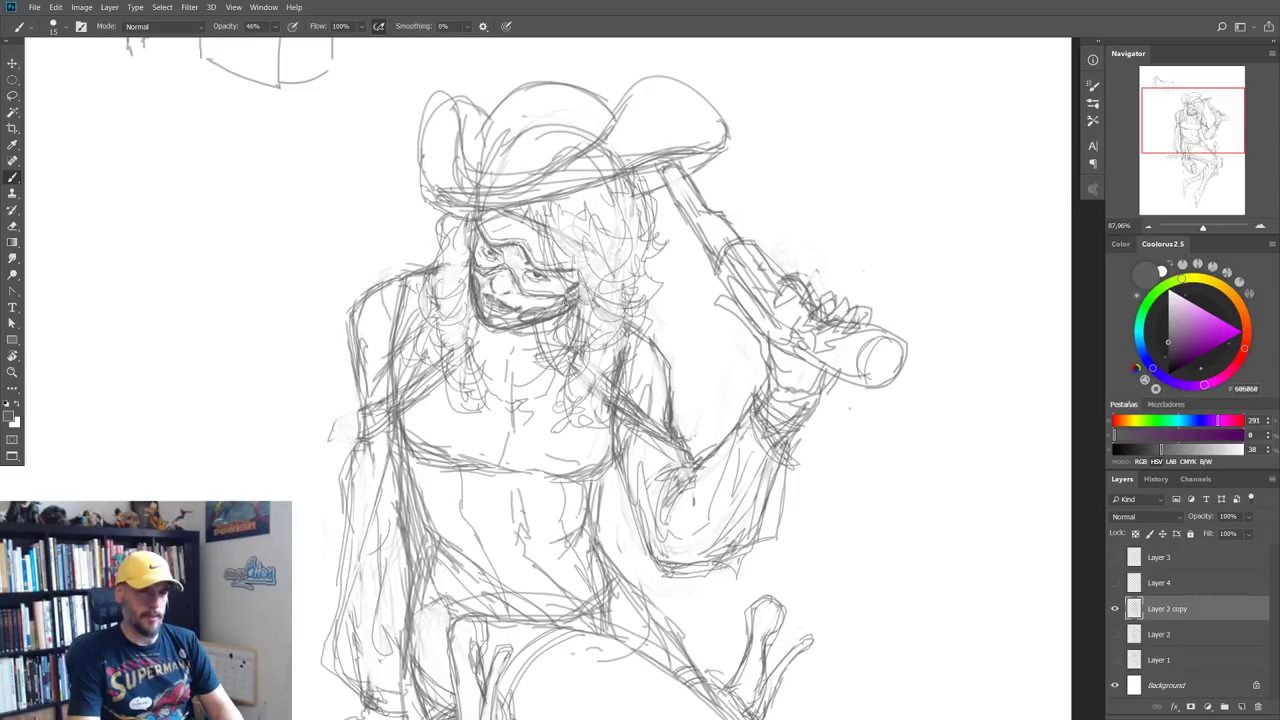
pyautogui.moveTo(578, 364); pyautogui.dragTo(540, 352)
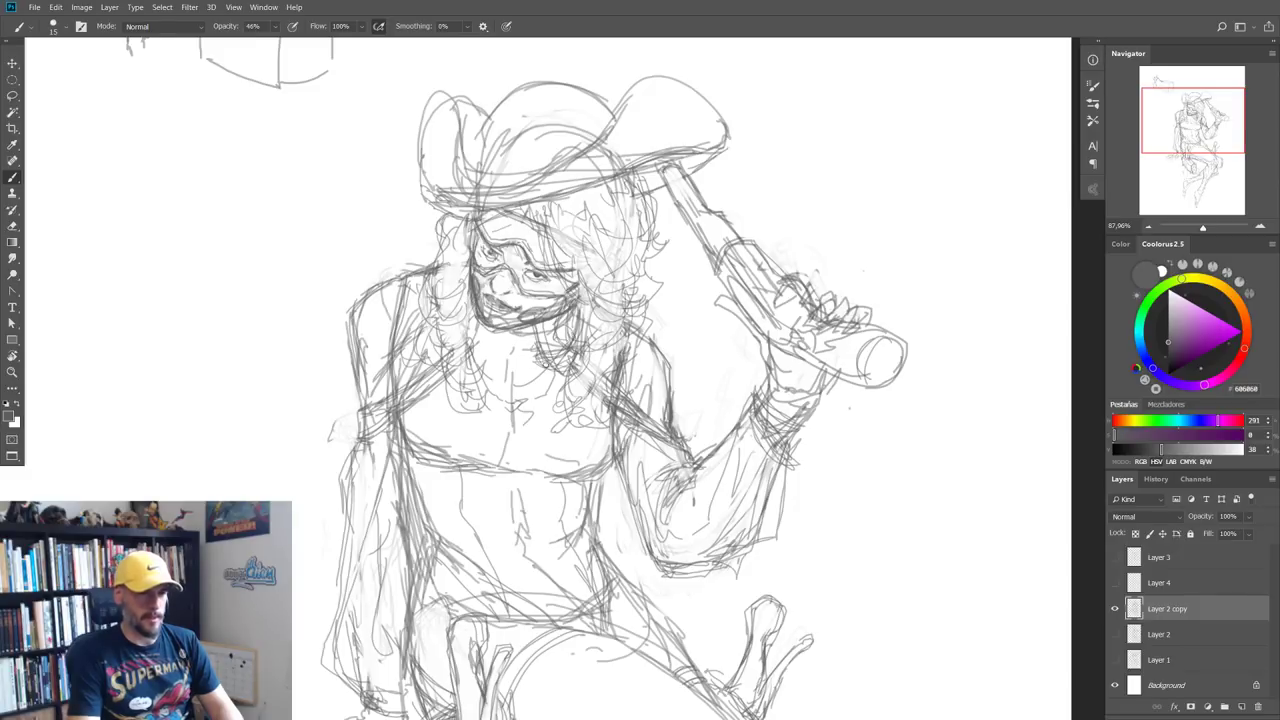
pyautogui.moveTo(562, 402); pyautogui.dragTo(551, 447)
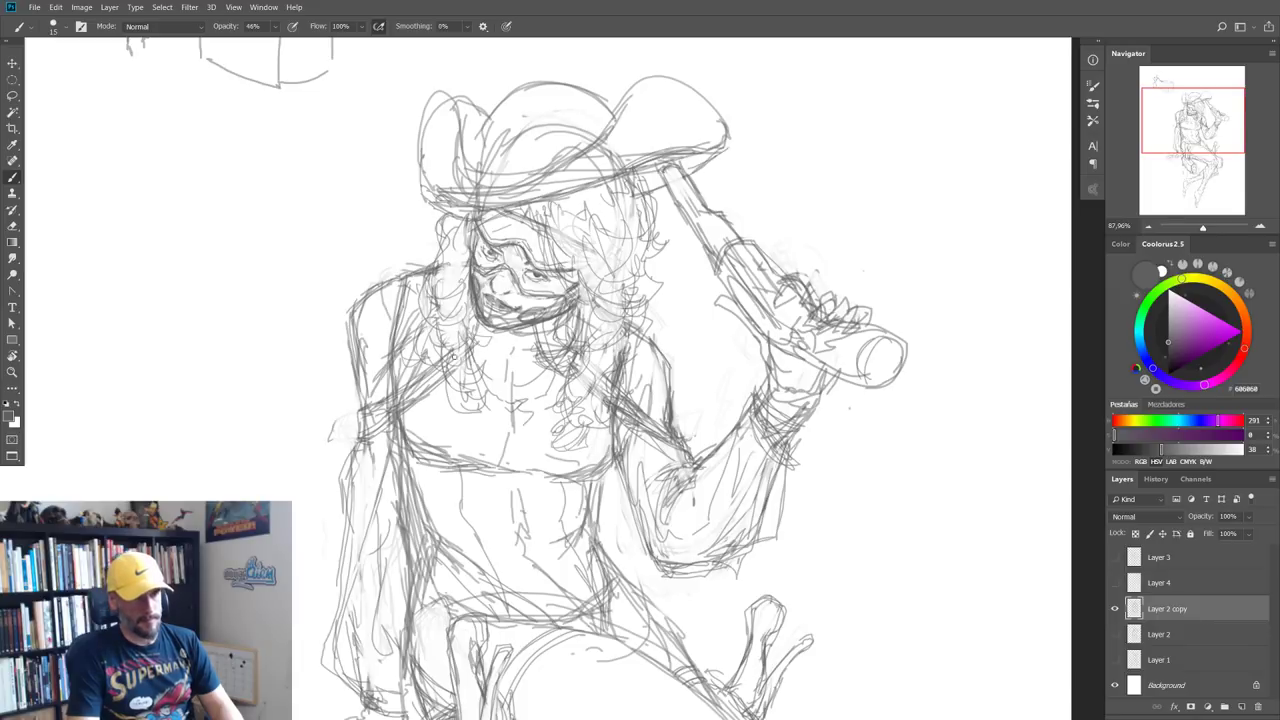
pyautogui.press('e')
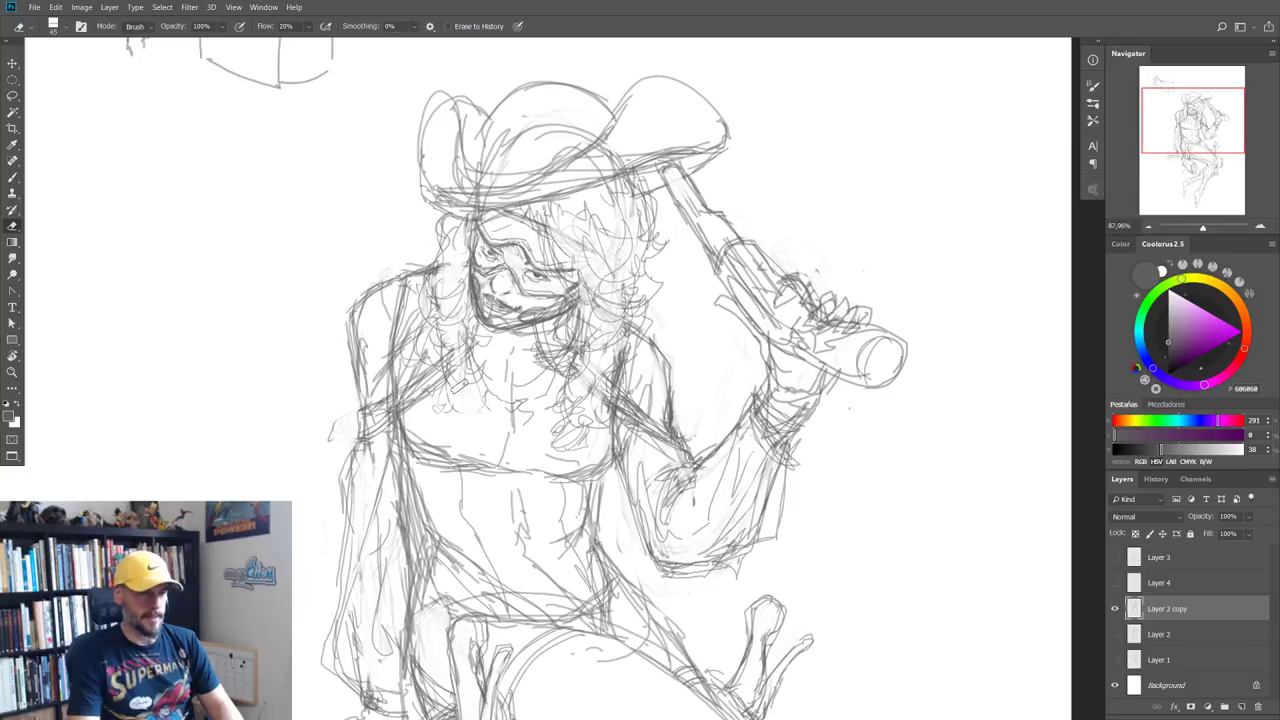
pyautogui.press('b')
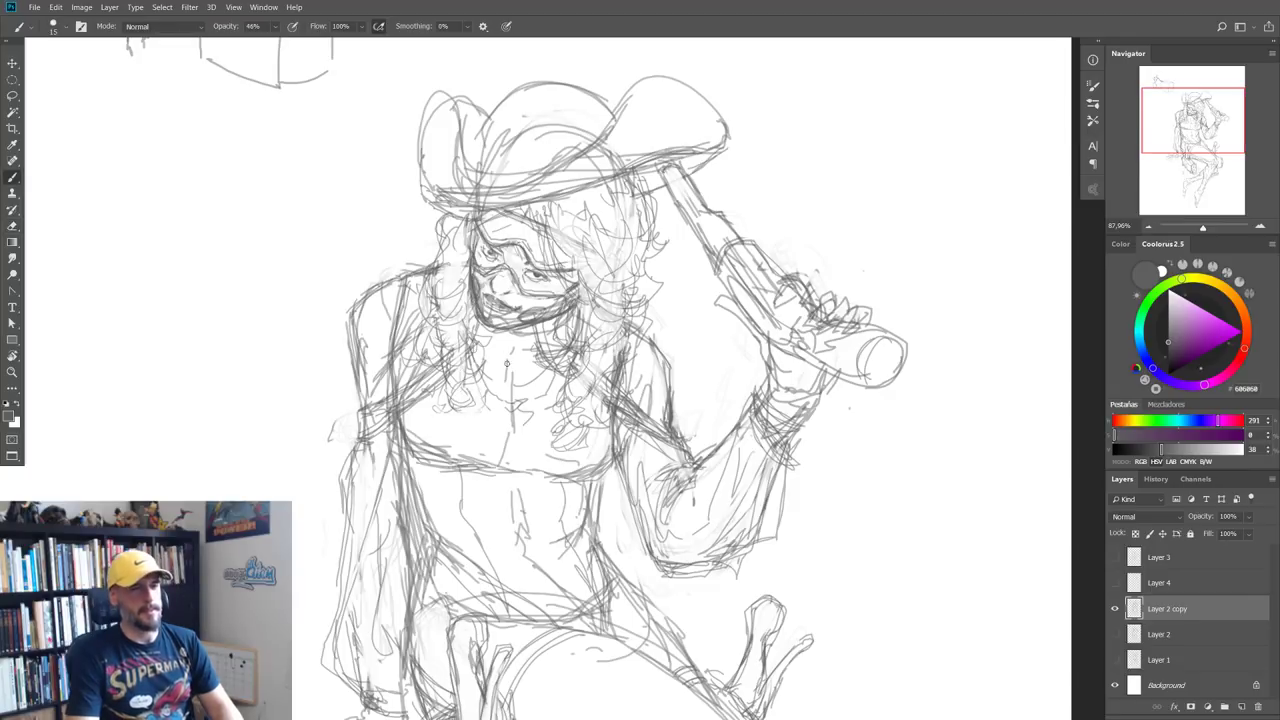
pyautogui.scroll(-3, 440, 341)
pyautogui.scroll(-2, 518, 269)
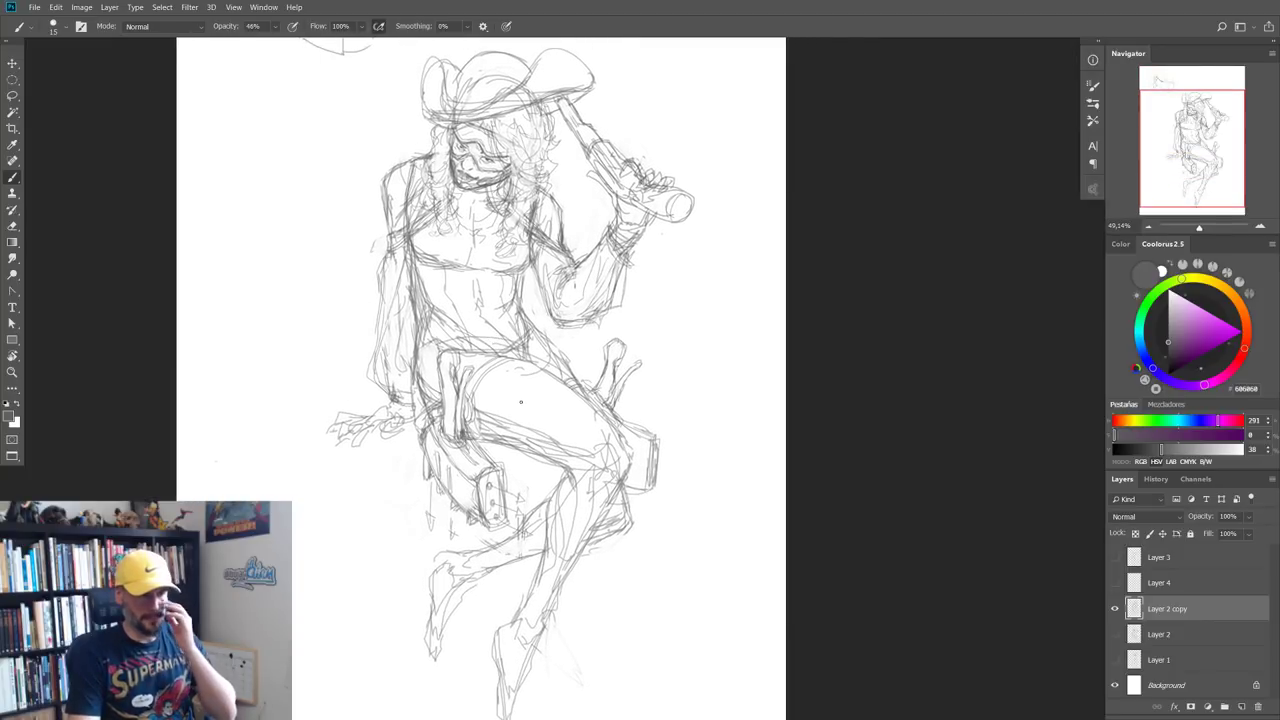
pyautogui.moveTo(540, 397); pyautogui.dragTo(564, 428)
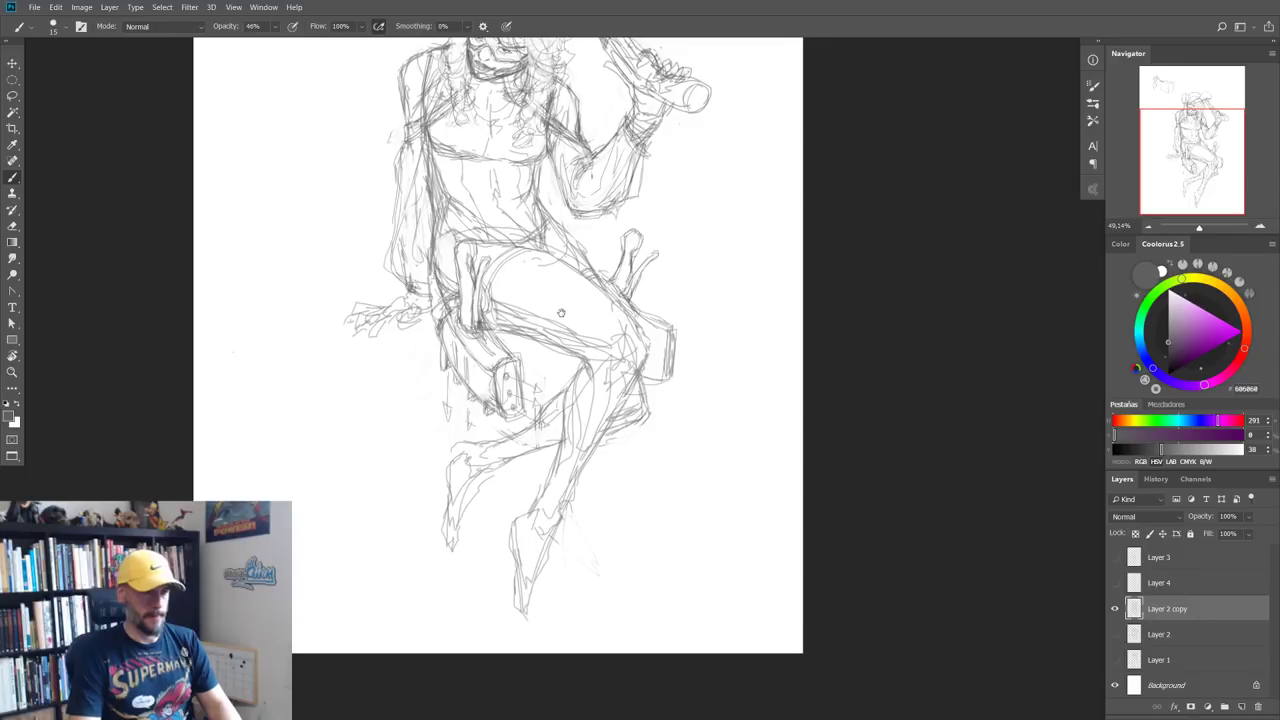
pyautogui.hotkey('ctrl', 'z')
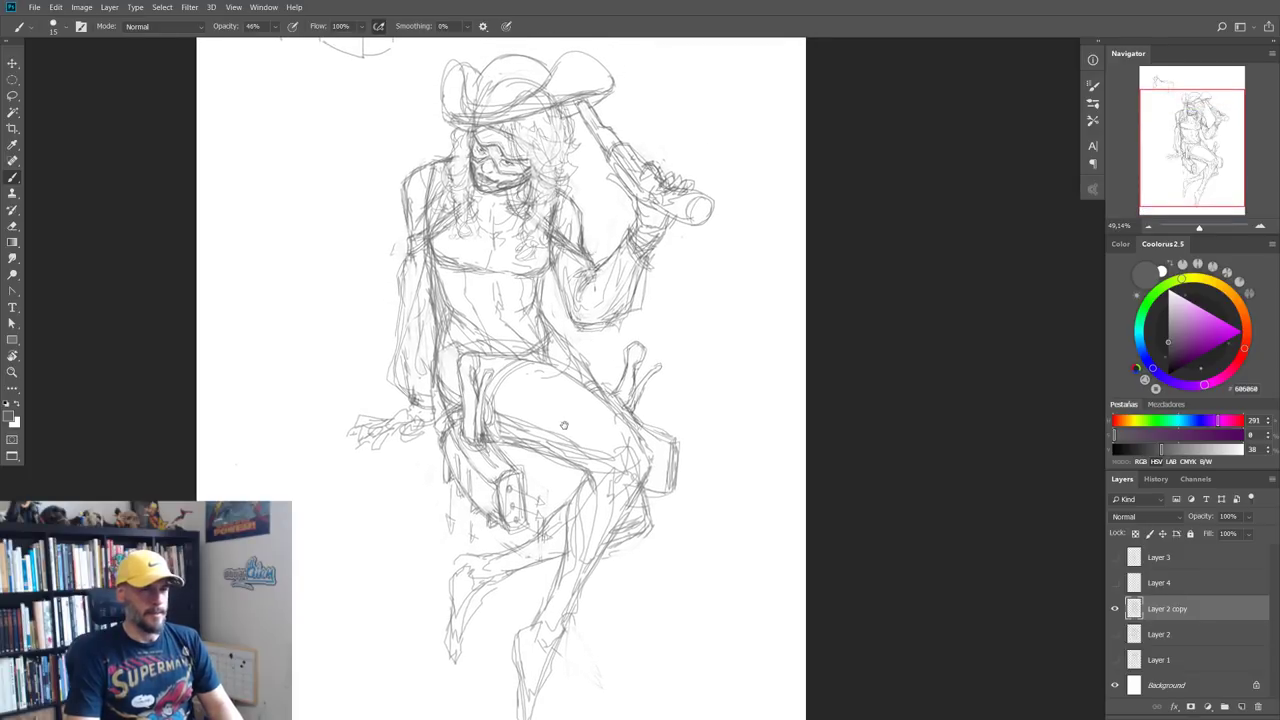
pyautogui.hotkey('ctrl', 'shift', 'z')
pyautogui.scroll(1, 555, 420)
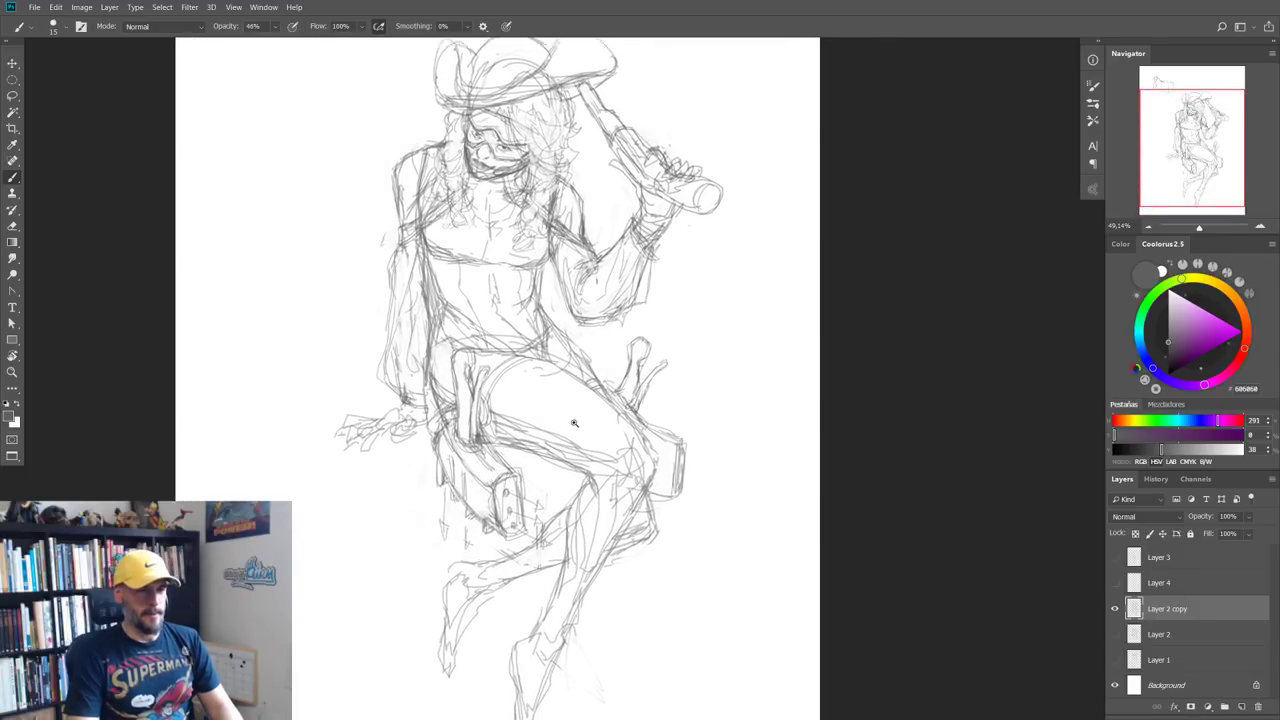
pyautogui.scroll(2, 555, 400)
pyautogui.scroll(1, 555, 380)
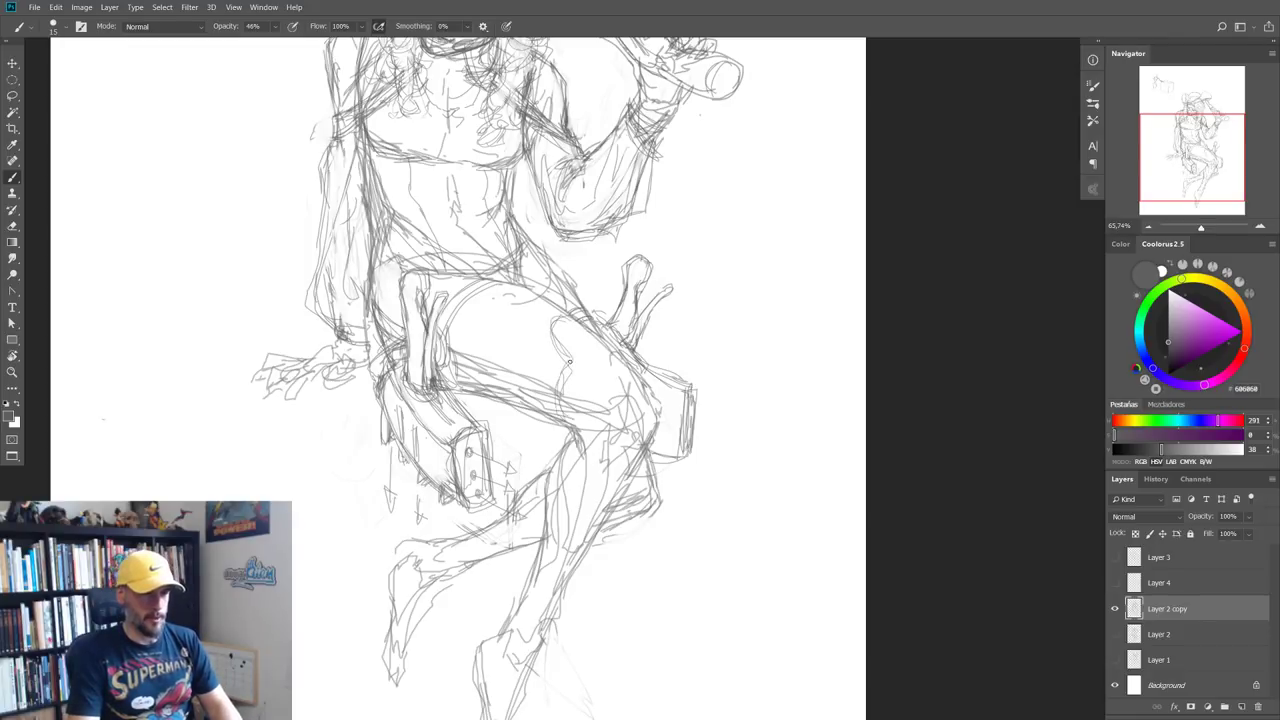
pyautogui.moveTo(569, 460); pyautogui.dragTo(581, 299)
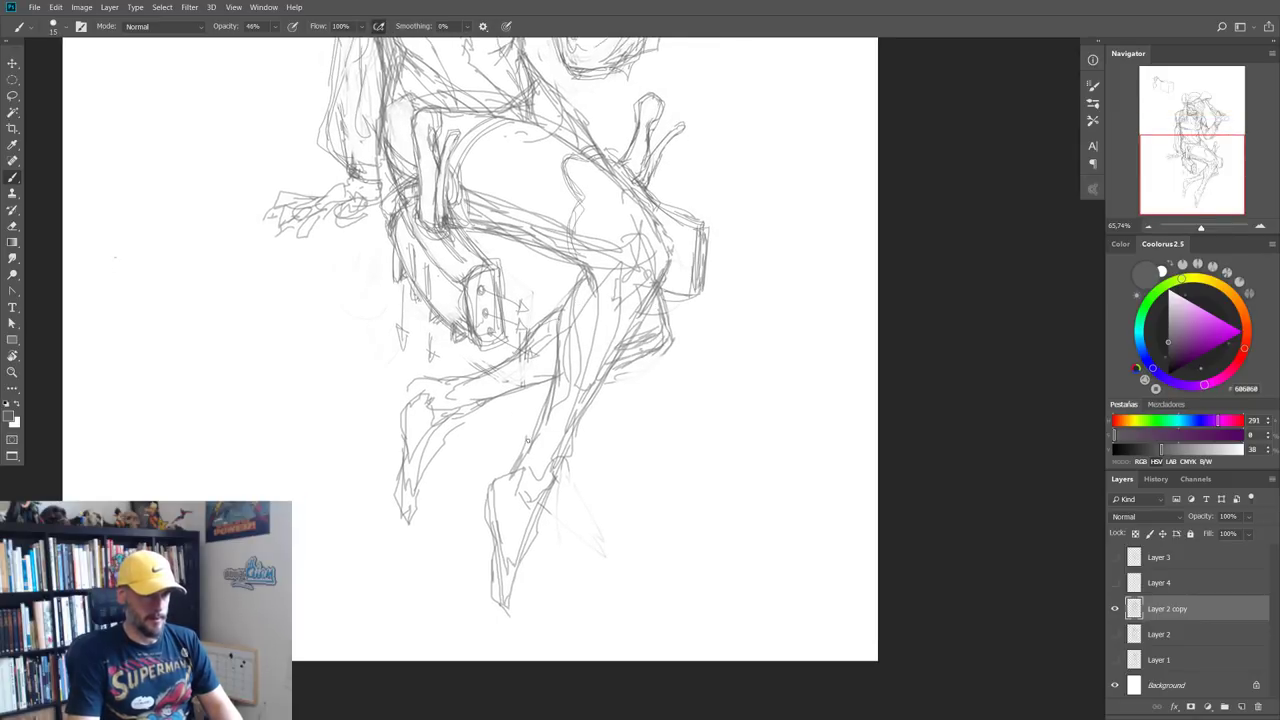
pyautogui.scroll(-3, 527, 439)
pyautogui.moveTo(524, 418)
pyautogui.mouseDown()
pyautogui.moveTo(538, 368)
pyautogui.moveTo(529, 432)
pyautogui.moveTo(556, 362)
pyautogui.moveTo(564, 396)
pyautogui.mouseUp()
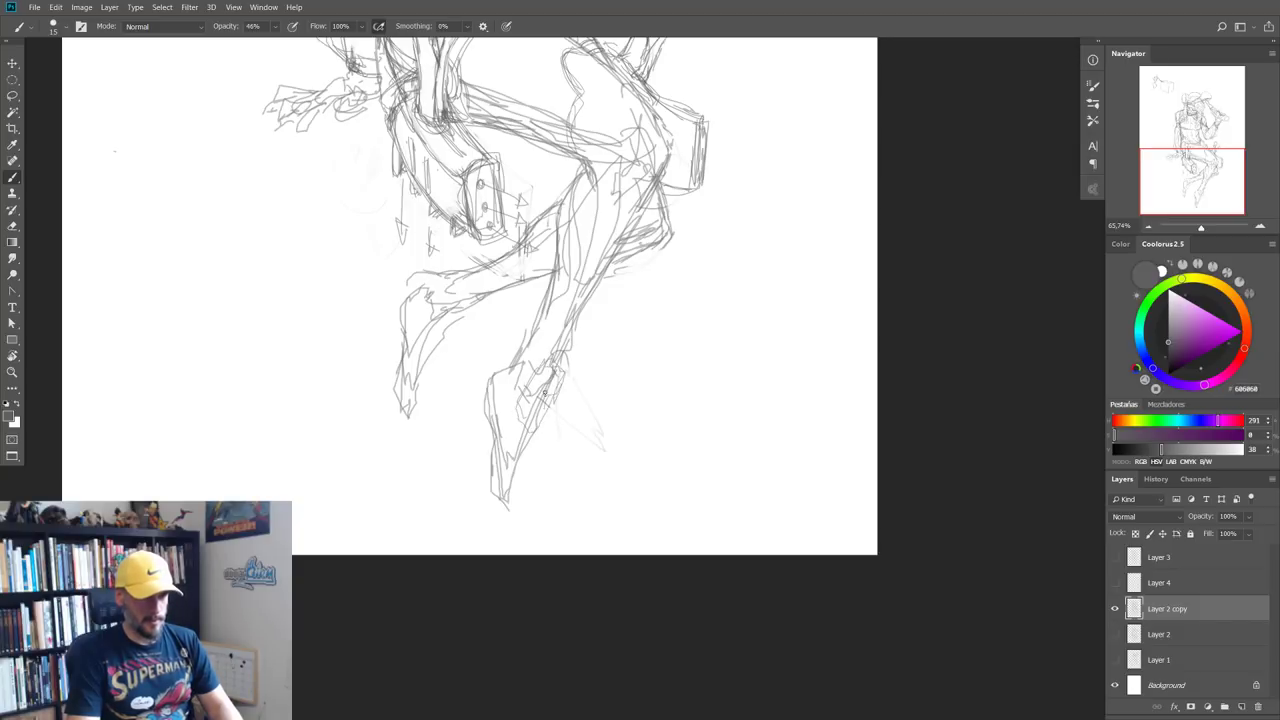
pyautogui.moveTo(530, 376)
pyautogui.mouseDown()
pyautogui.moveTo(563, 372)
pyautogui.moveTo(543, 383)
pyautogui.mouseUp()
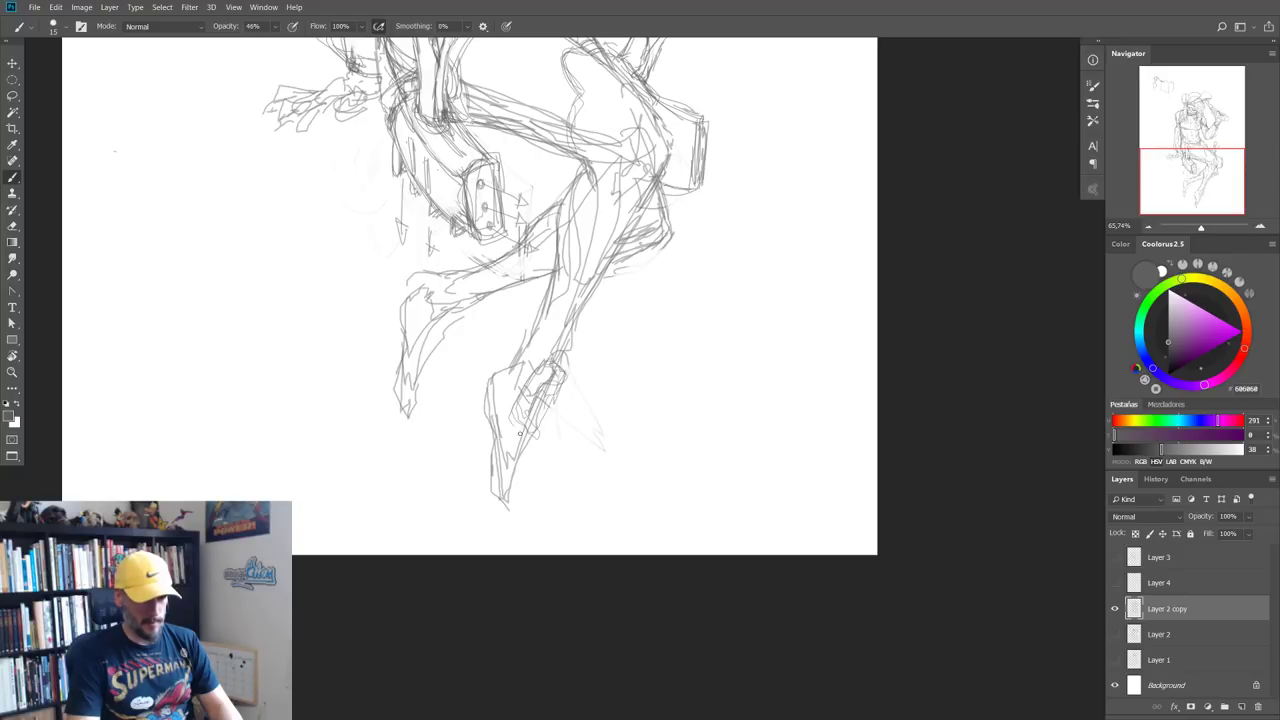
pyautogui.moveTo(519, 432); pyautogui.dragTo(540, 416)
pyautogui.moveTo(494, 288); pyautogui.dragTo(432, 344)
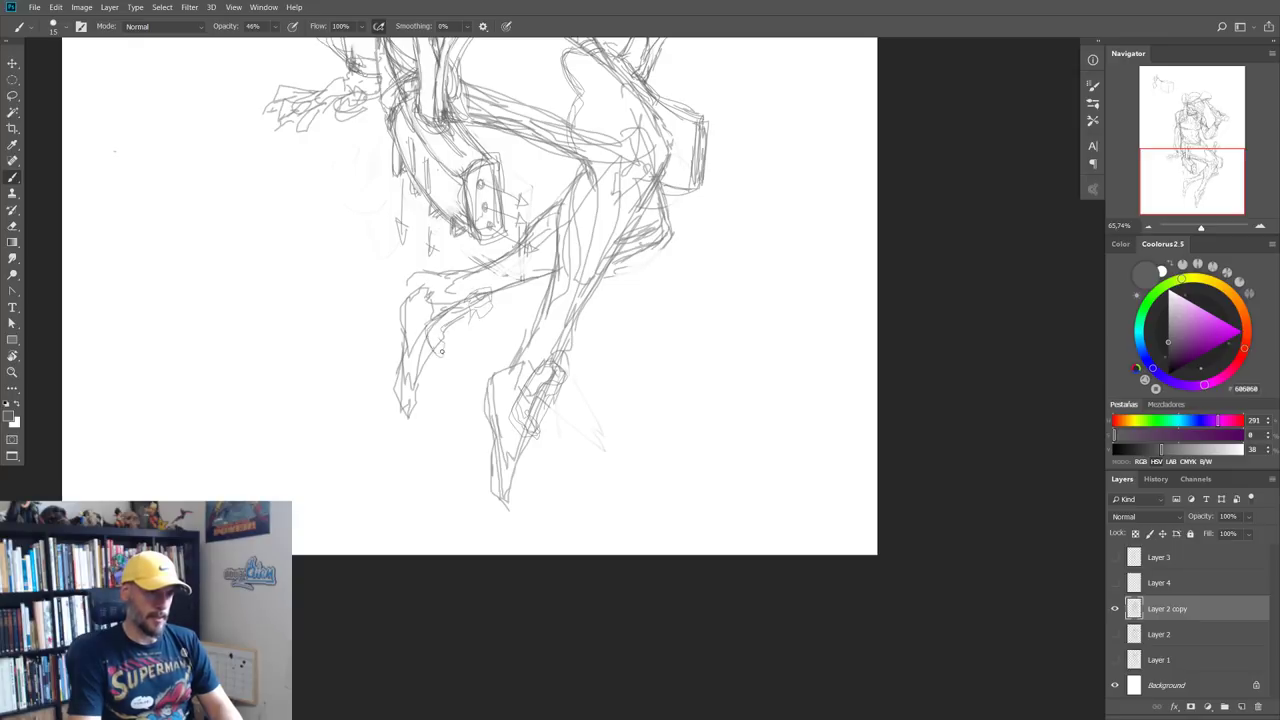
pyautogui.moveTo(441, 351); pyautogui.dragTo(482, 312)
pyautogui.scroll(-5, 545, 392)
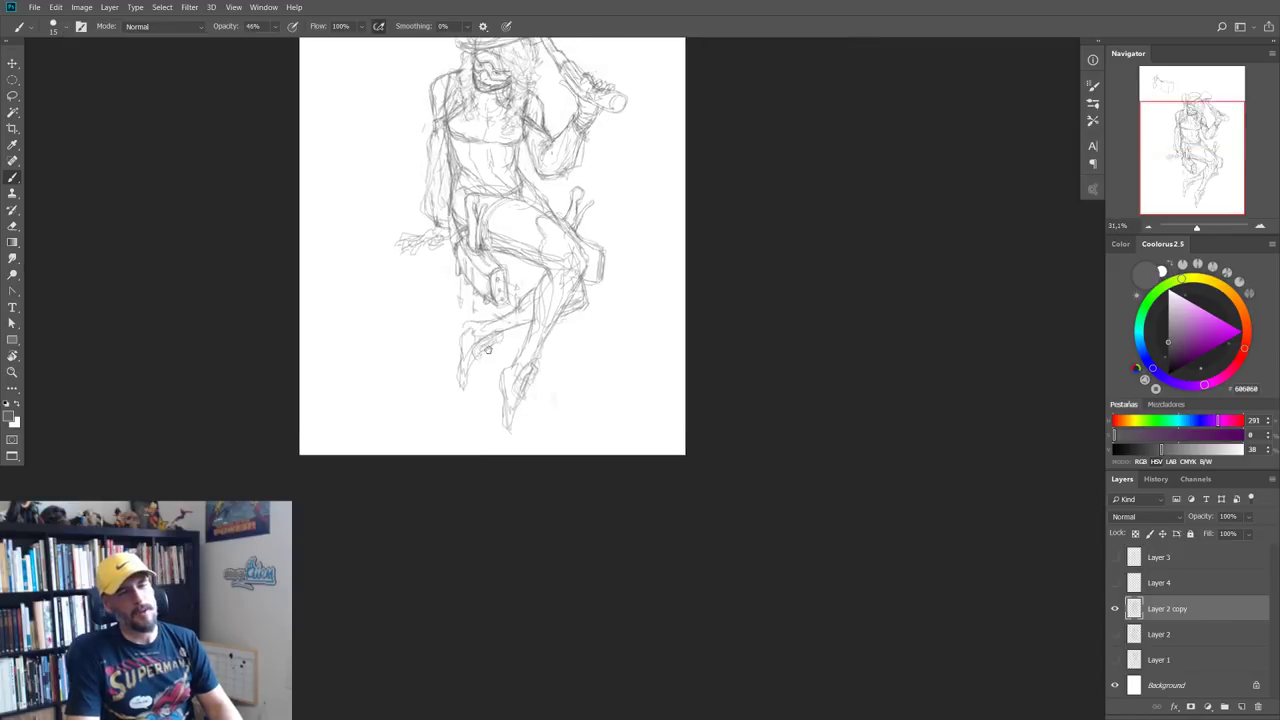
pyautogui.scroll(2, 467, 385)
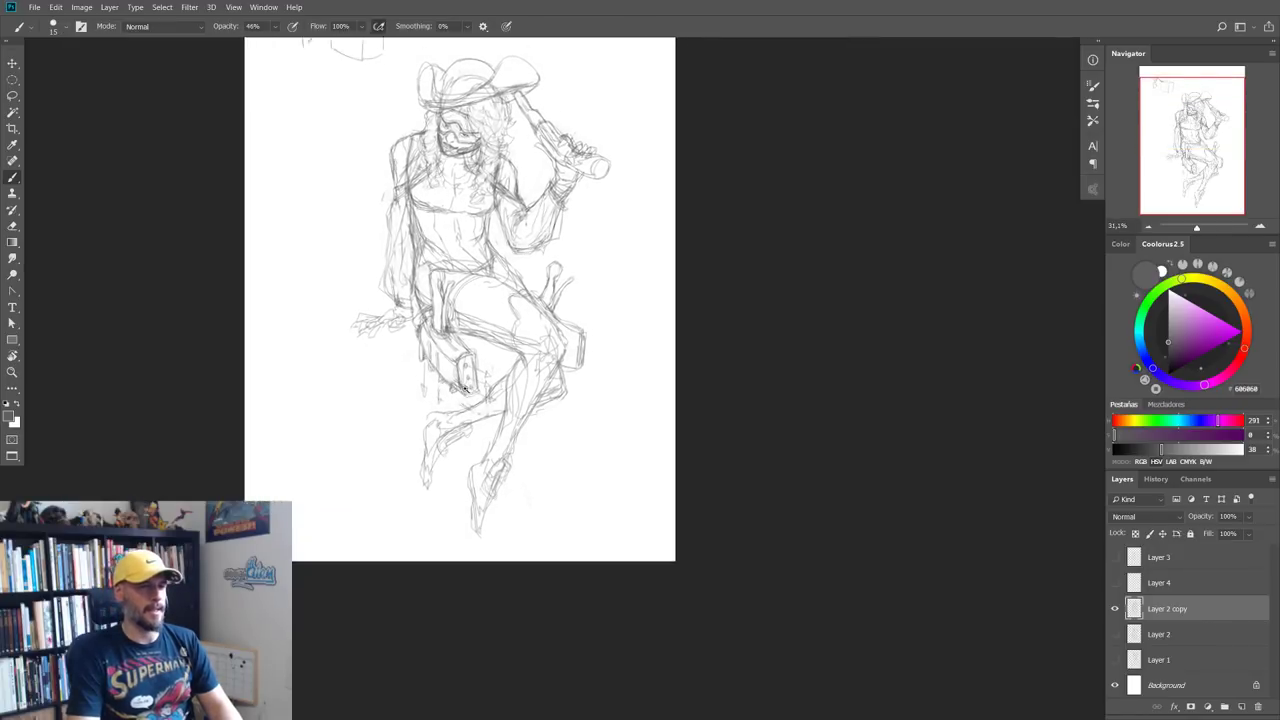
pyautogui.scroll(2, 485, 420)
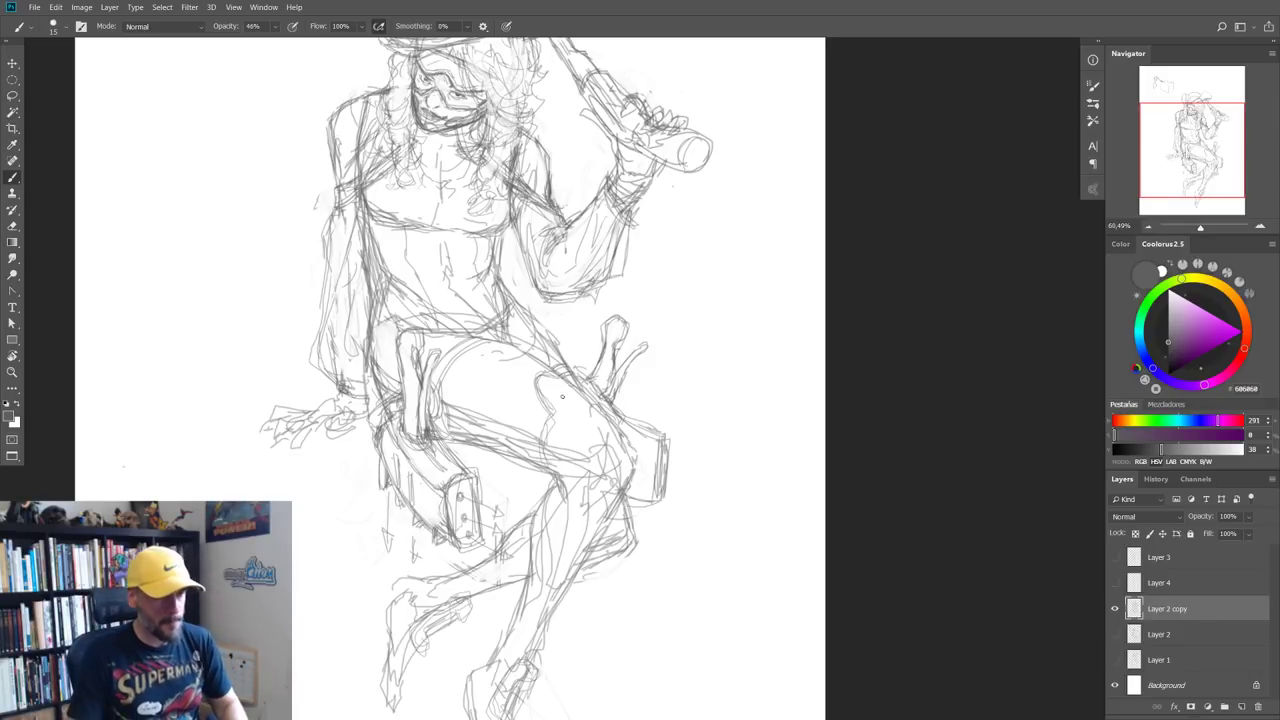
# Step: Mirror the canvas view horizontally
pyautogui.scroll(-5, 562, 397)
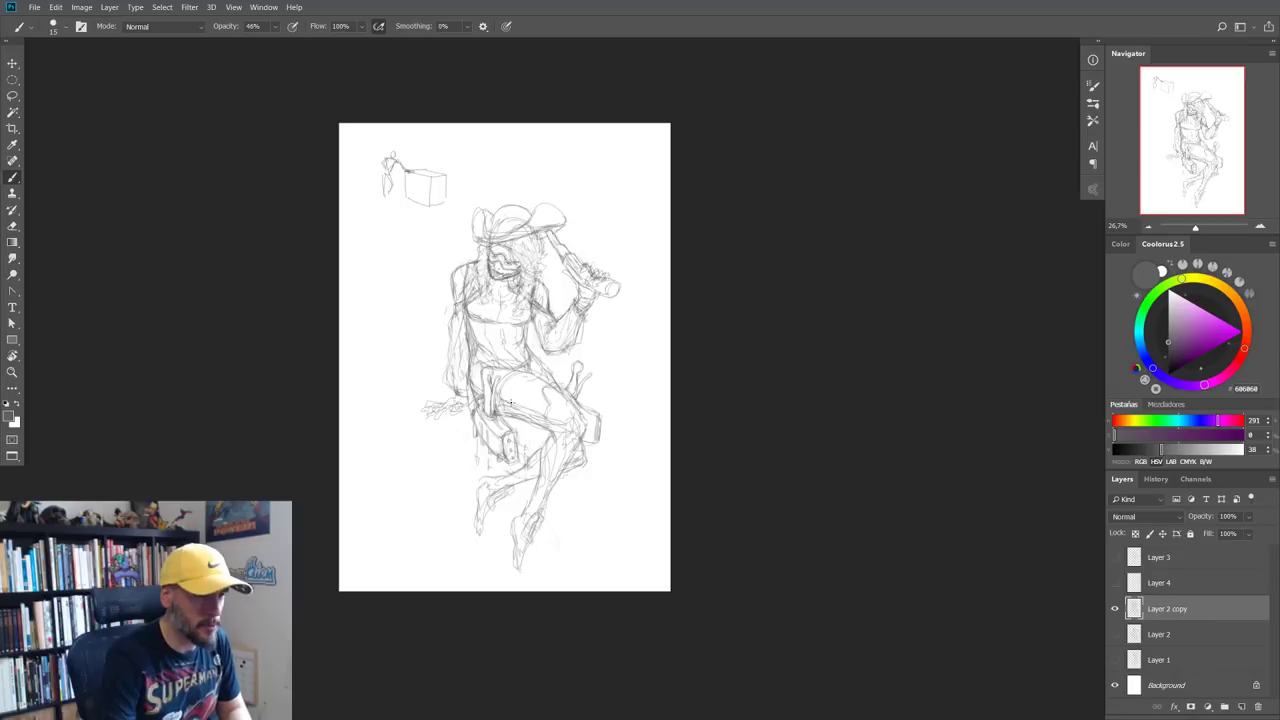
pyautogui.press('h')
pyautogui.scroll(2, 511, 403)
pyautogui.scroll(2, 511, 403)
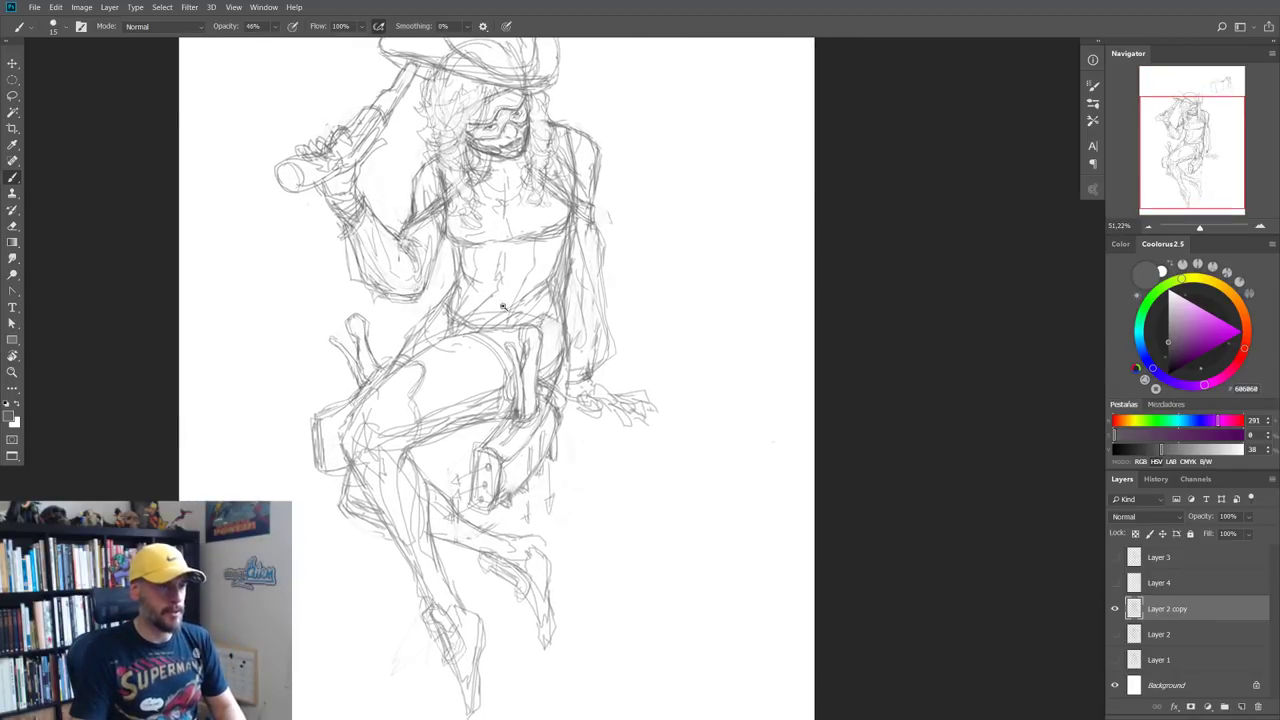
pyautogui.scroll(-1, 503, 307)
pyautogui.scroll(-1, 503, 307)
pyautogui.scroll(1, 505, 352)
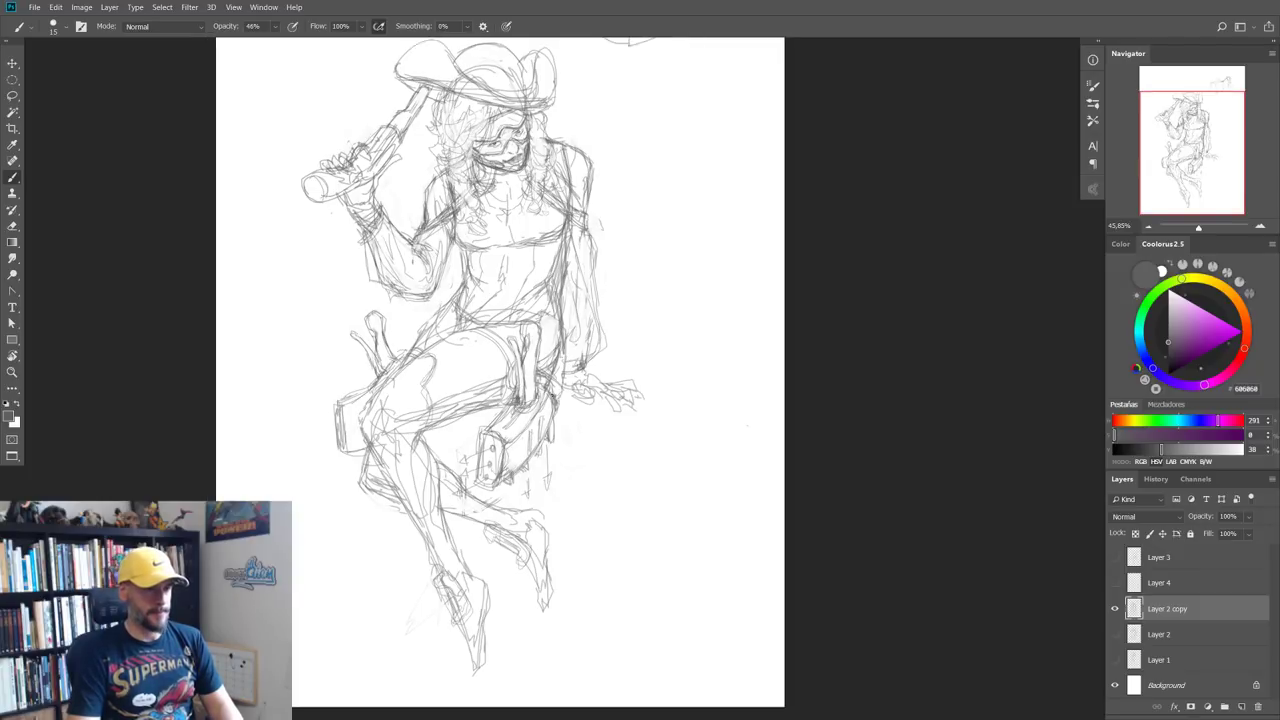
pyautogui.scroll(3, 471, 203)
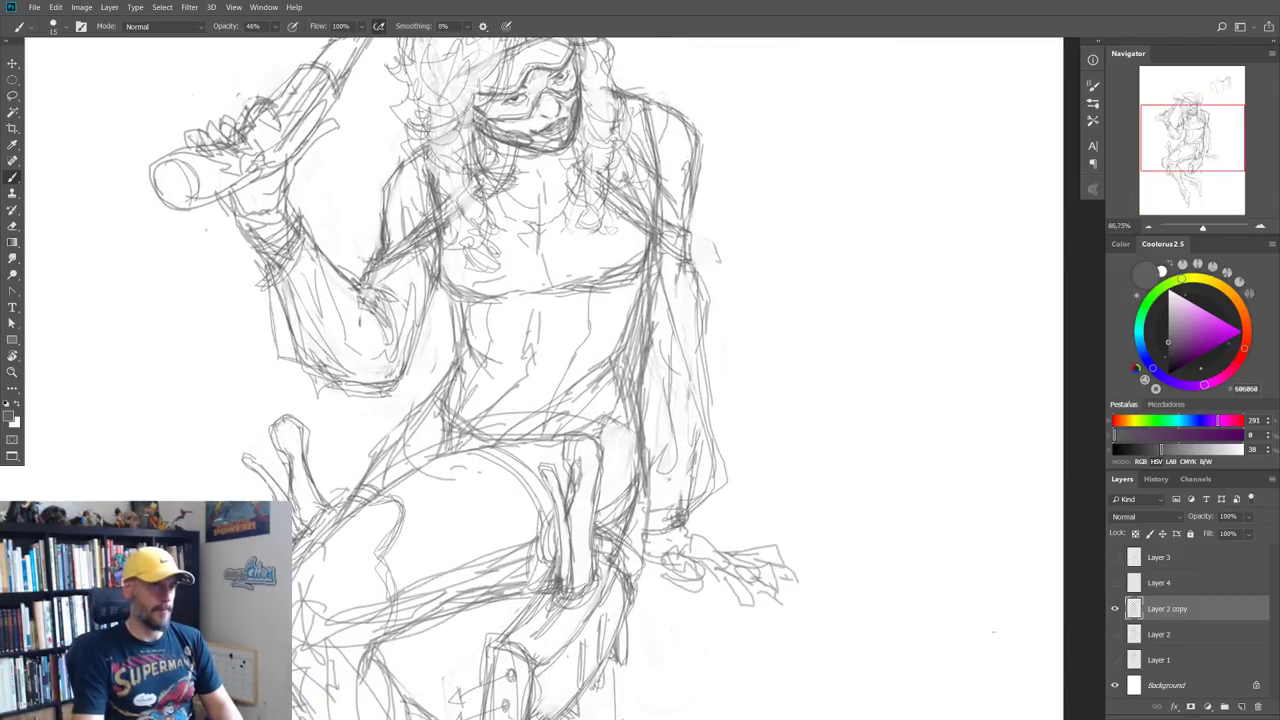
# Step: Erase stray lines beside the hair and sketch new strands left of the face
pyautogui.press('e')
pyautogui.moveTo(397, 260); pyautogui.dragTo(405, 290)
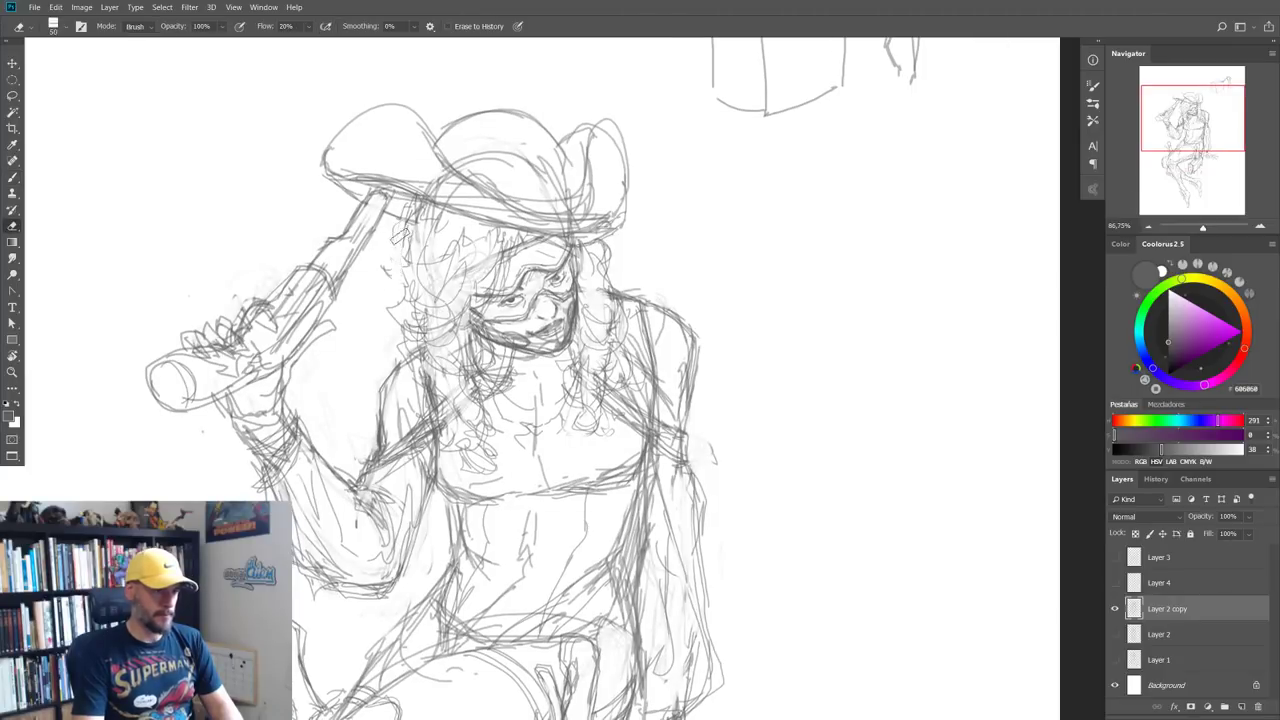
pyautogui.moveTo(400, 220); pyautogui.dragTo(405, 305)
pyautogui.press('b')
pyautogui.moveTo(414, 222)
pyautogui.mouseDown()
pyautogui.moveTo(402, 328)
pyautogui.moveTo(409, 275)
pyautogui.moveTo(420, 328)
pyautogui.mouseUp()
pyautogui.moveTo(416, 284); pyautogui.dragTo(420, 350)
pyautogui.moveTo(422, 360); pyautogui.dragTo(424, 392)
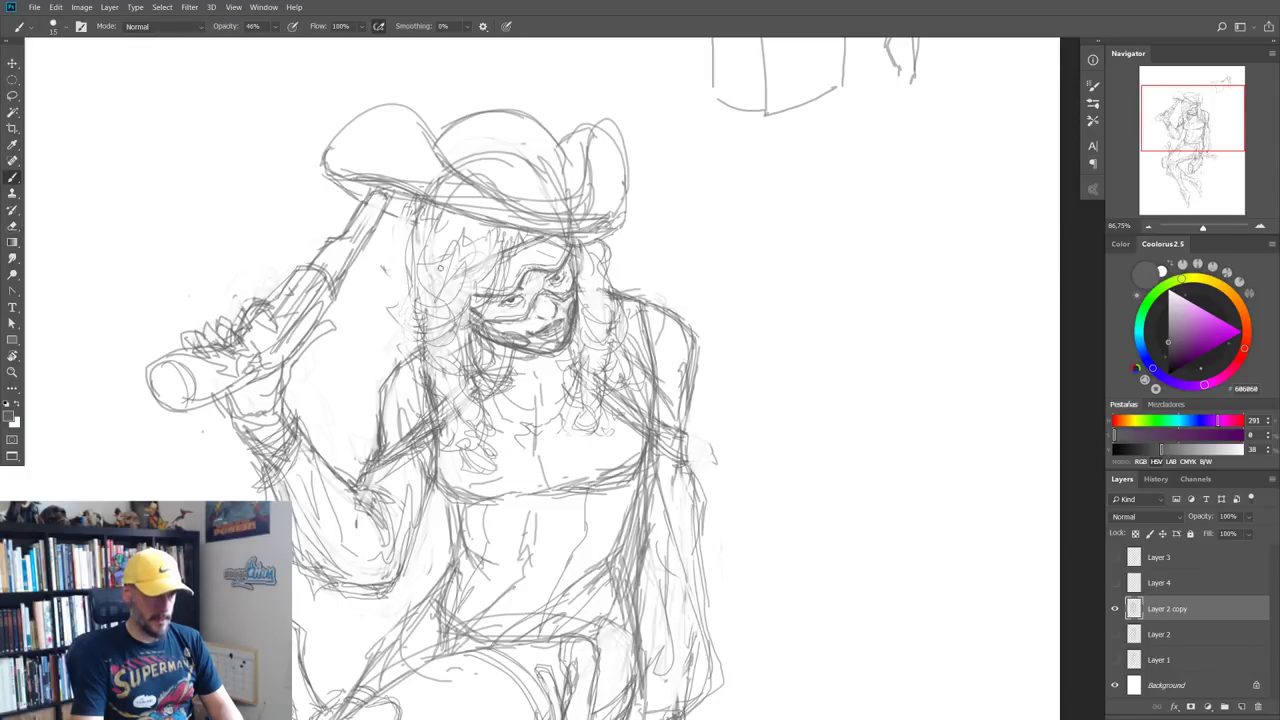
# Step: Sketch more hair strands down both sides of the face
pyautogui.moveTo(442, 280); pyautogui.dragTo(454, 426)
pyautogui.moveTo(464, 308); pyautogui.dragTo(468, 334)
pyautogui.moveTo(470, 378); pyautogui.dragTo(474, 436)
pyautogui.moveTo(590, 272); pyautogui.dragTo(594, 414)
pyautogui.moveTo(598, 298); pyautogui.dragTo(598, 414)
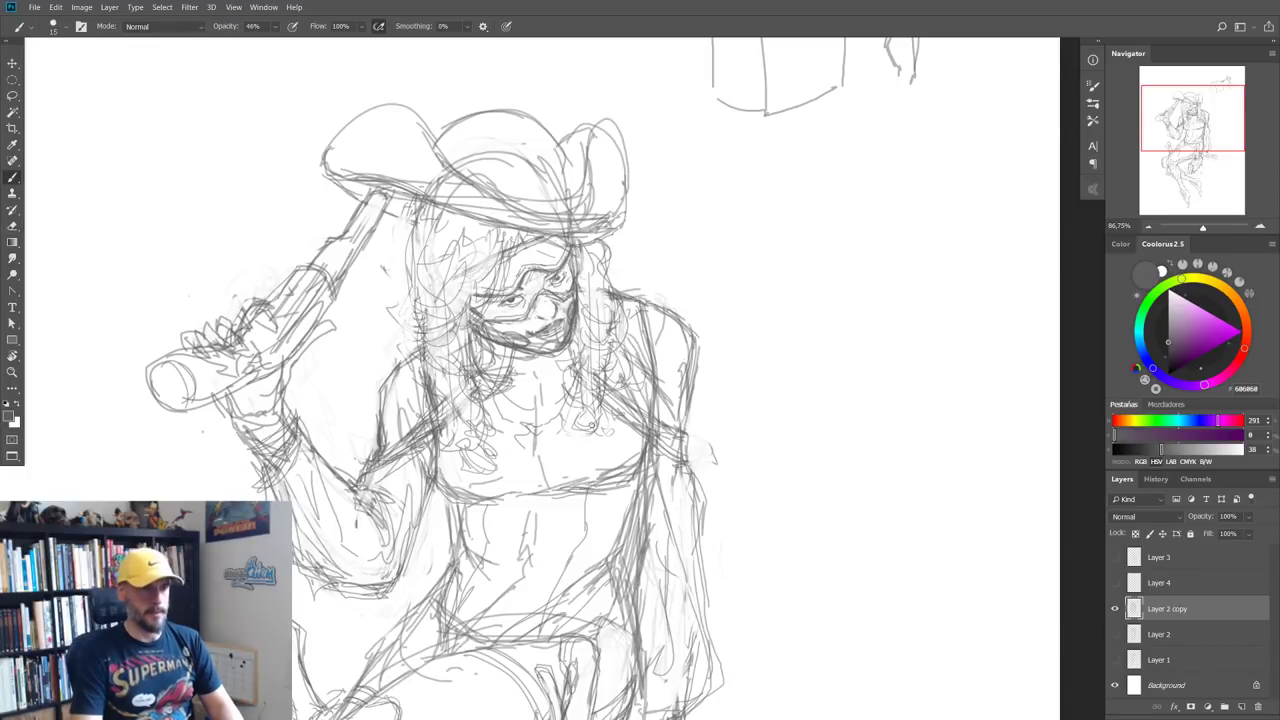
pyautogui.scroll(-5, 556, 475)
pyautogui.moveTo(552, 496); pyautogui.dragTo(540, 368)
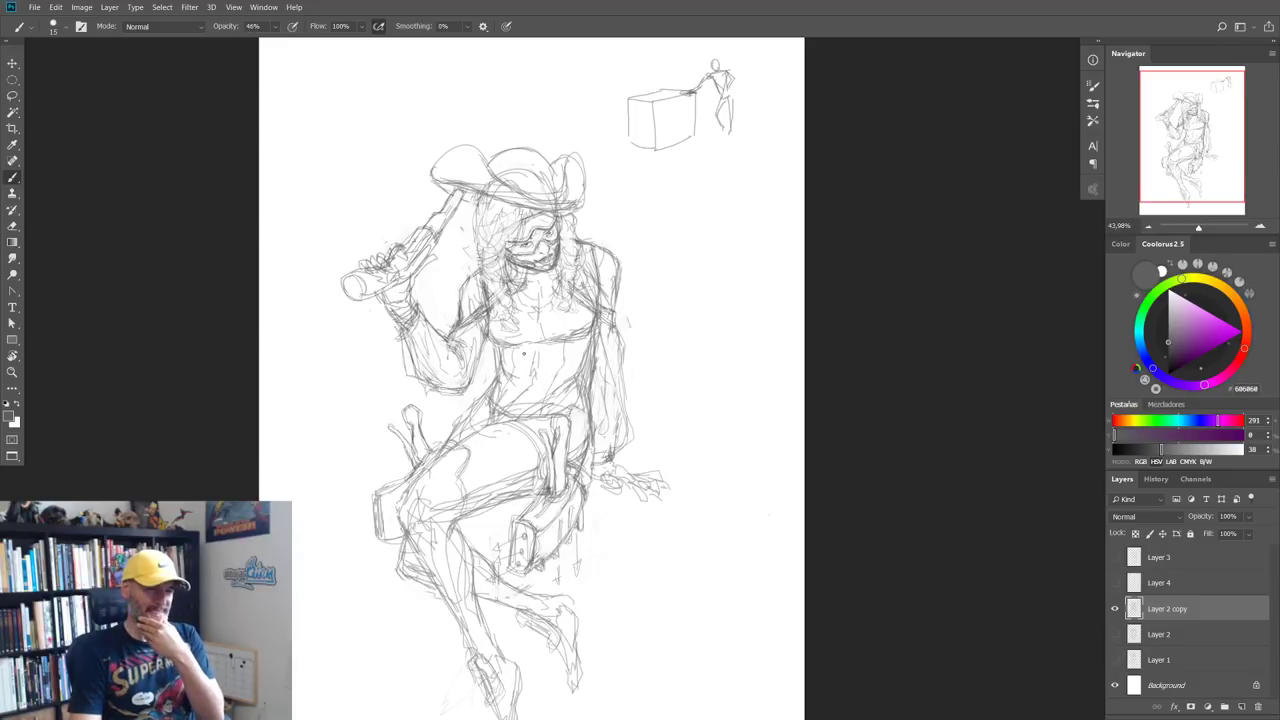
# Step: Lasso-select the shouldered gun and raised hand
pyautogui.moveTo(438, 316); pyautogui.dragTo(460, 316)
pyautogui.press('l')
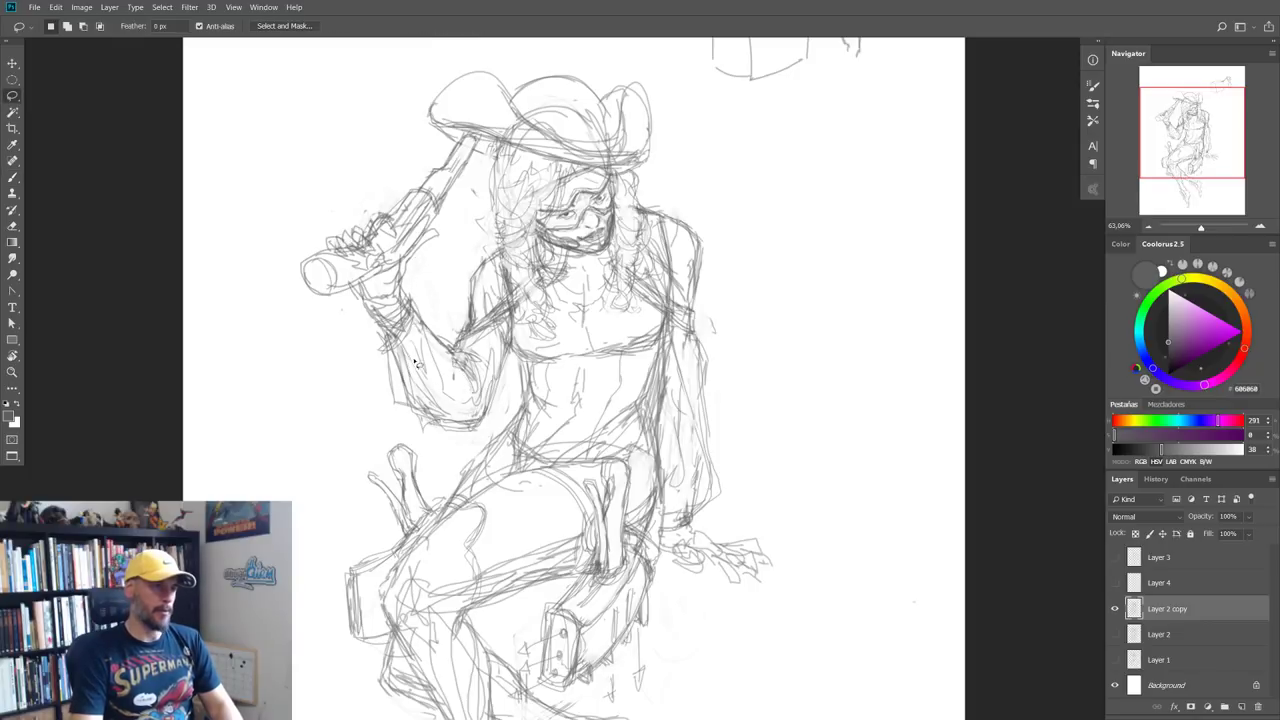
pyautogui.press('b')
pyautogui.press('l')
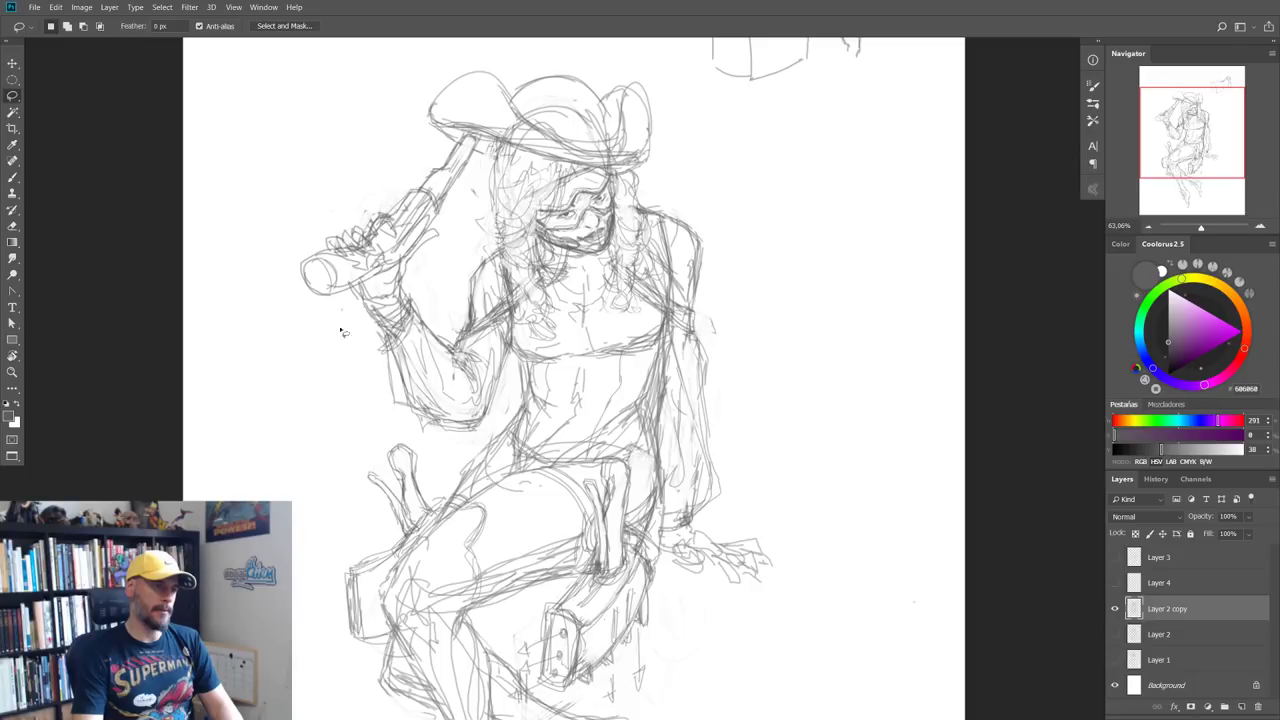
pyautogui.moveTo(355, 326)
pyautogui.mouseDown()
pyautogui.moveTo(463, 143)
pyautogui.moveTo(418, 280)
pyautogui.mouseUp()
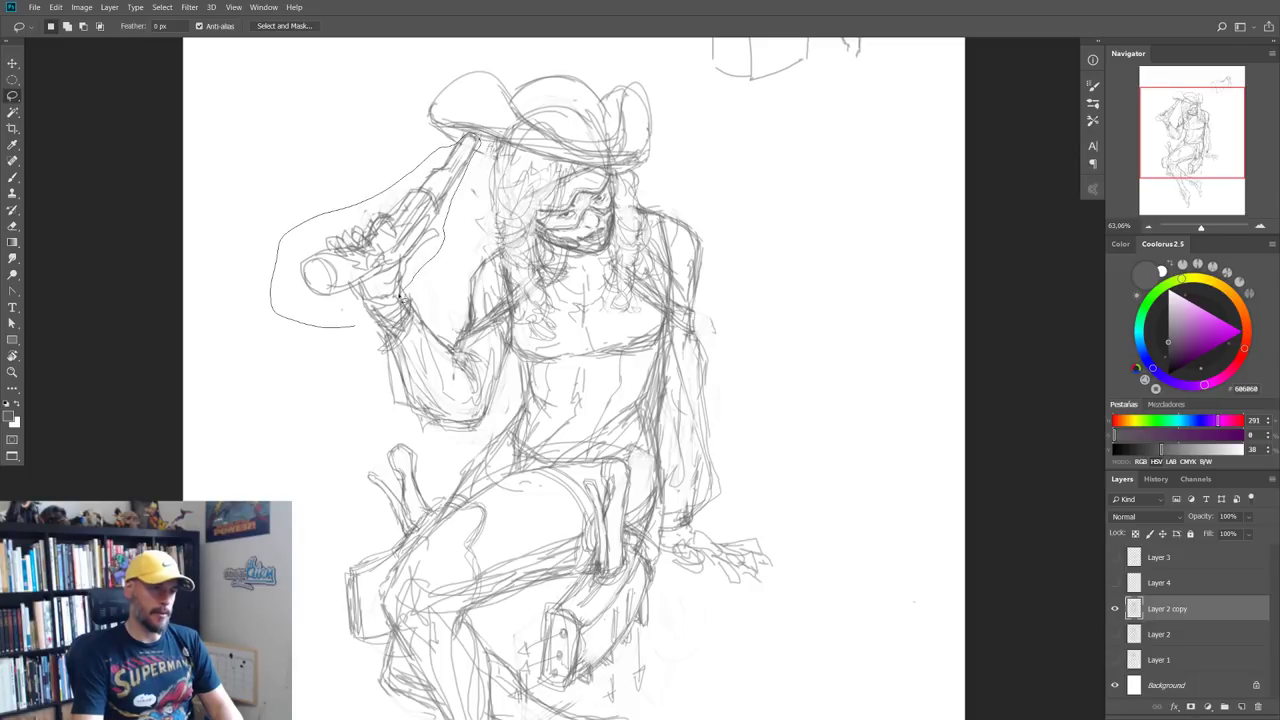
pyautogui.moveTo(418, 280); pyautogui.dragTo(352, 330)
# Step: Shift the selected gun and hand slightly and rotate them about -6.66°
pyautogui.hotkey('ctrl', 't')
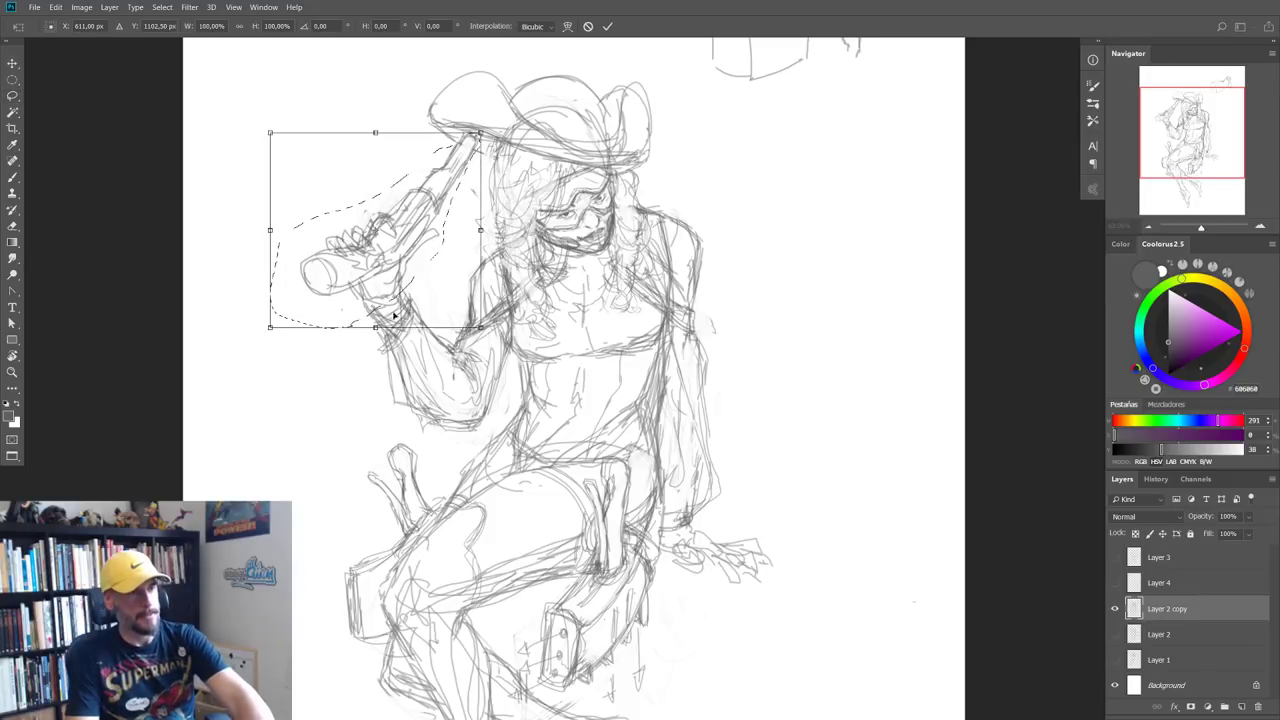
pyautogui.moveTo(390, 270)
pyautogui.mouseDown()
pyautogui.moveTo(395, 281)
pyautogui.moveTo(398, 262)
pyautogui.mouseUp()
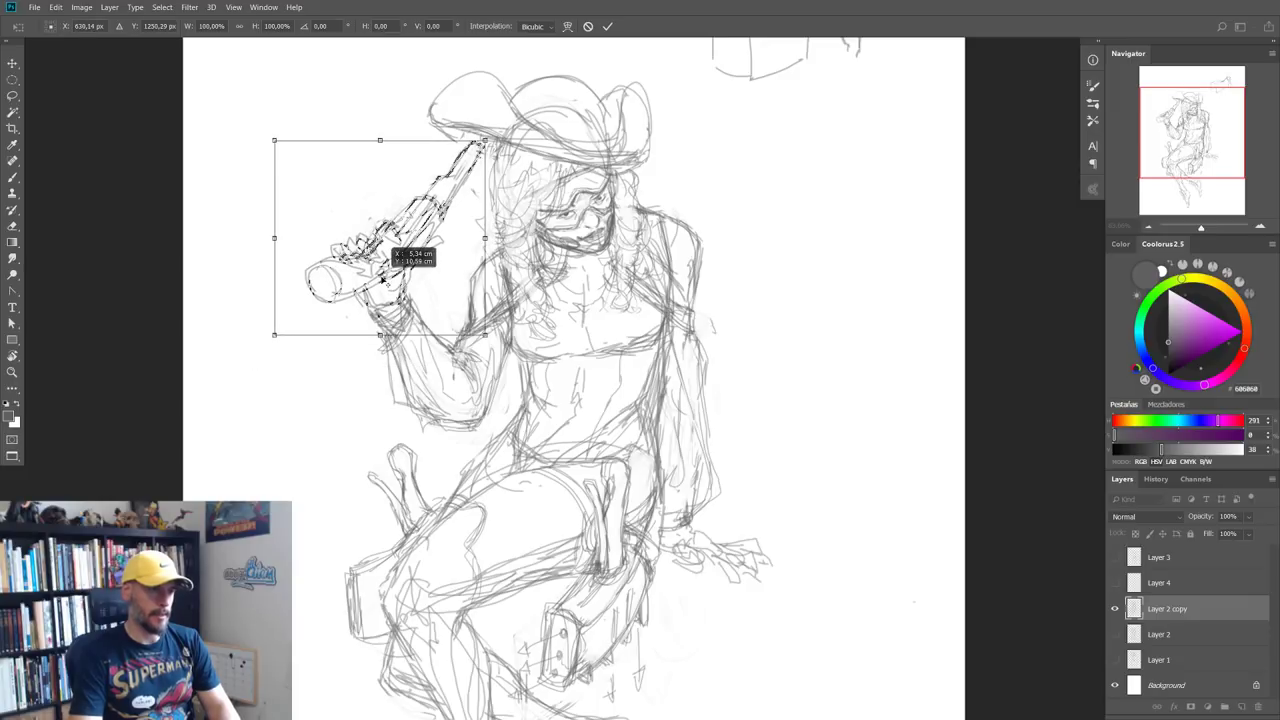
pyautogui.moveTo(535, 213); pyautogui.dragTo(530, 201)
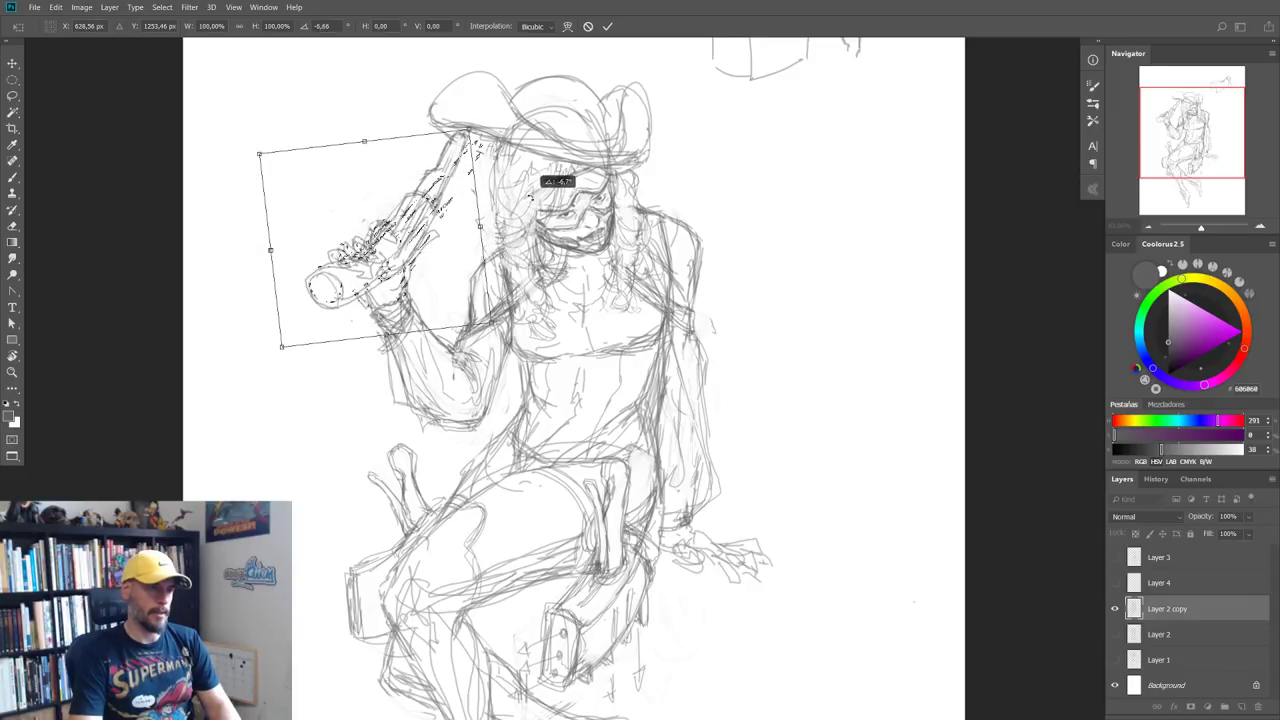
pyautogui.moveTo(410, 256); pyautogui.dragTo(412, 258)
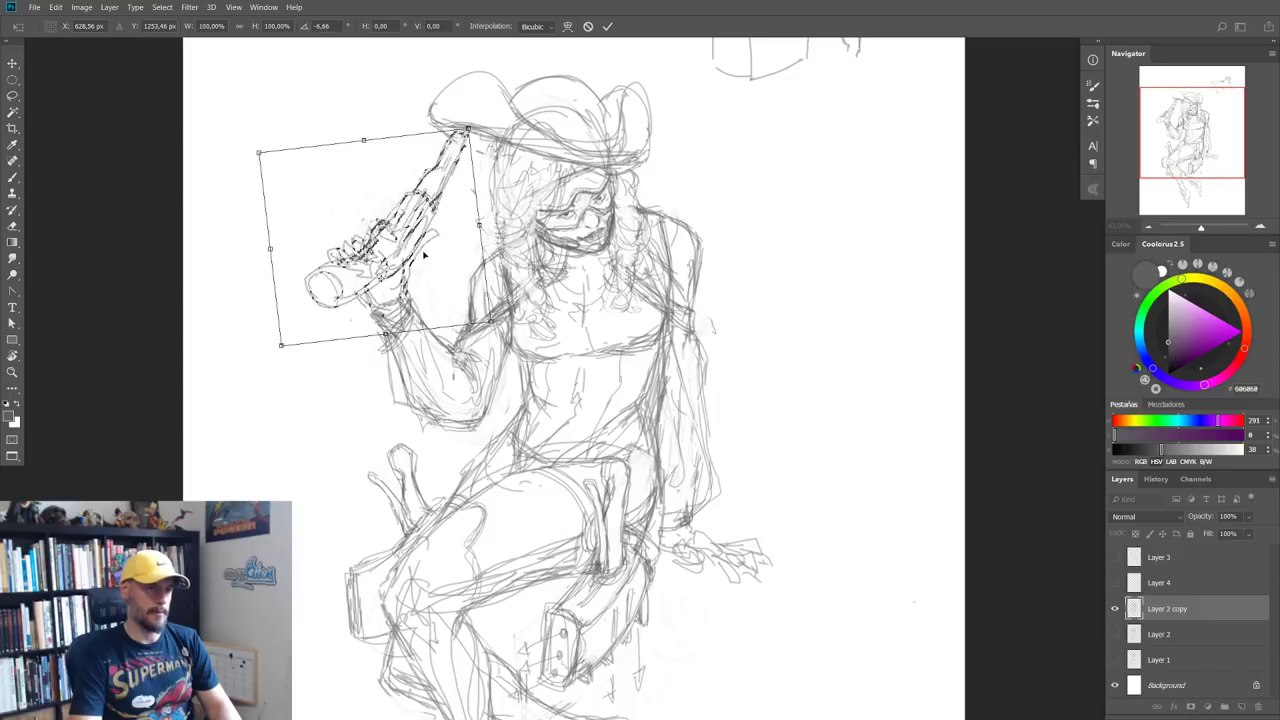
pyautogui.press('Return')
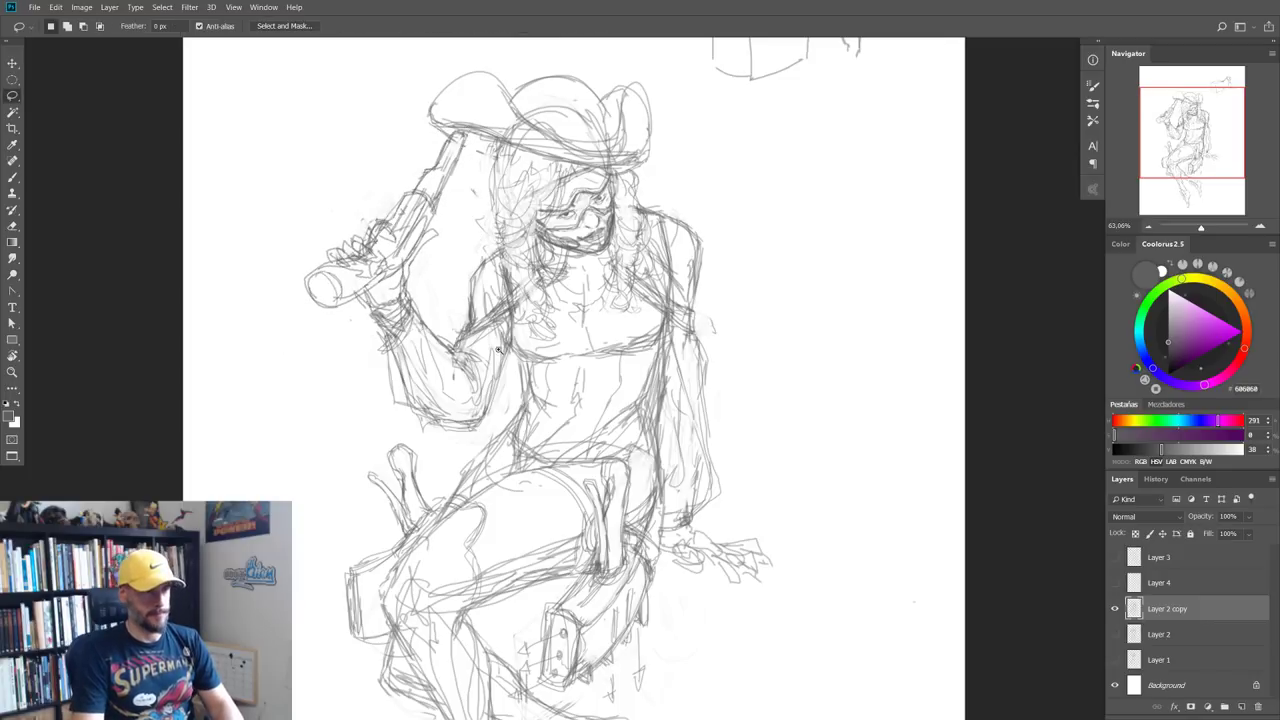
# Step: Compare the old and new gun angle with undo, then deselect
pyautogui.scroll(-5, 490, 320)
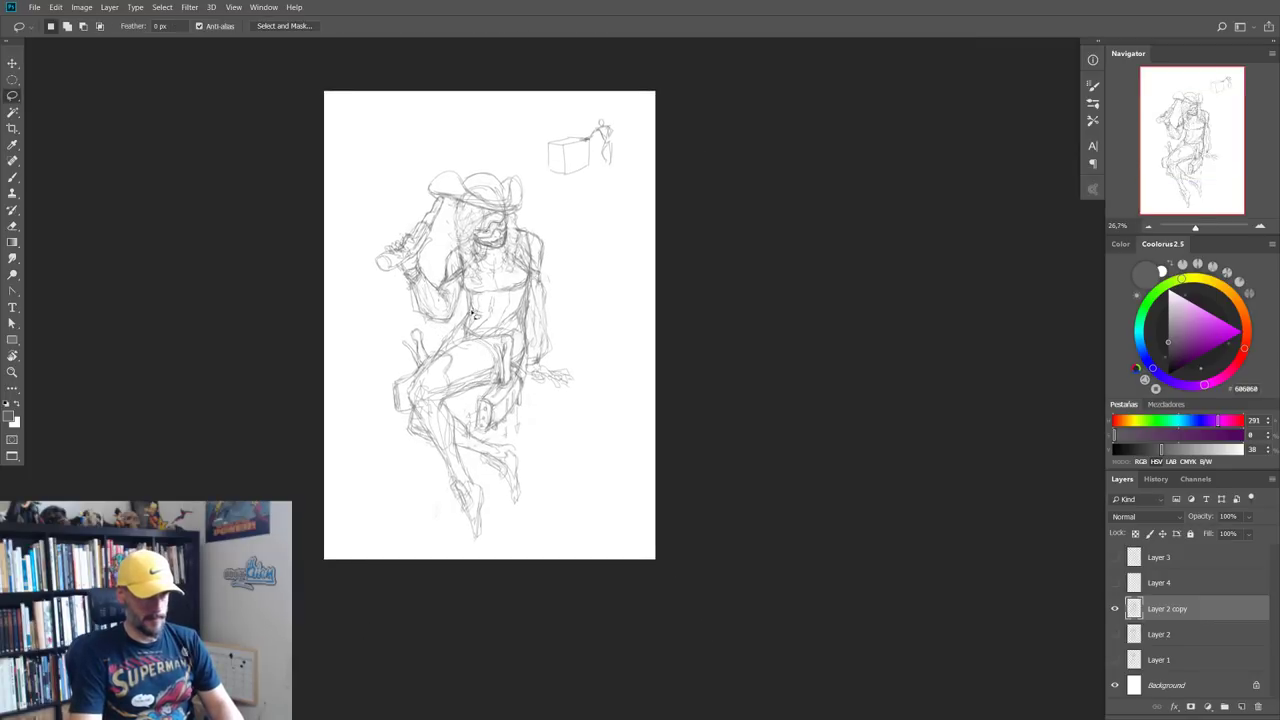
pyautogui.scroll(2, 474, 314)
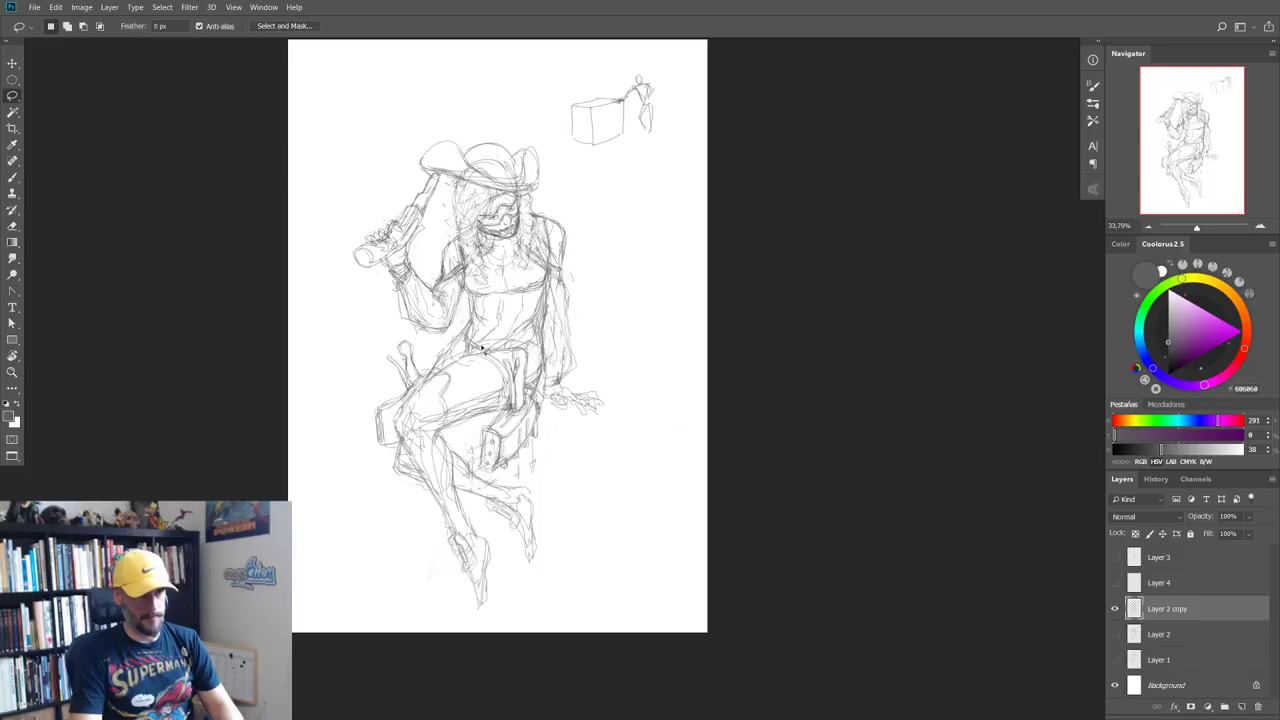
pyautogui.hotkey('ctrl', 'z')
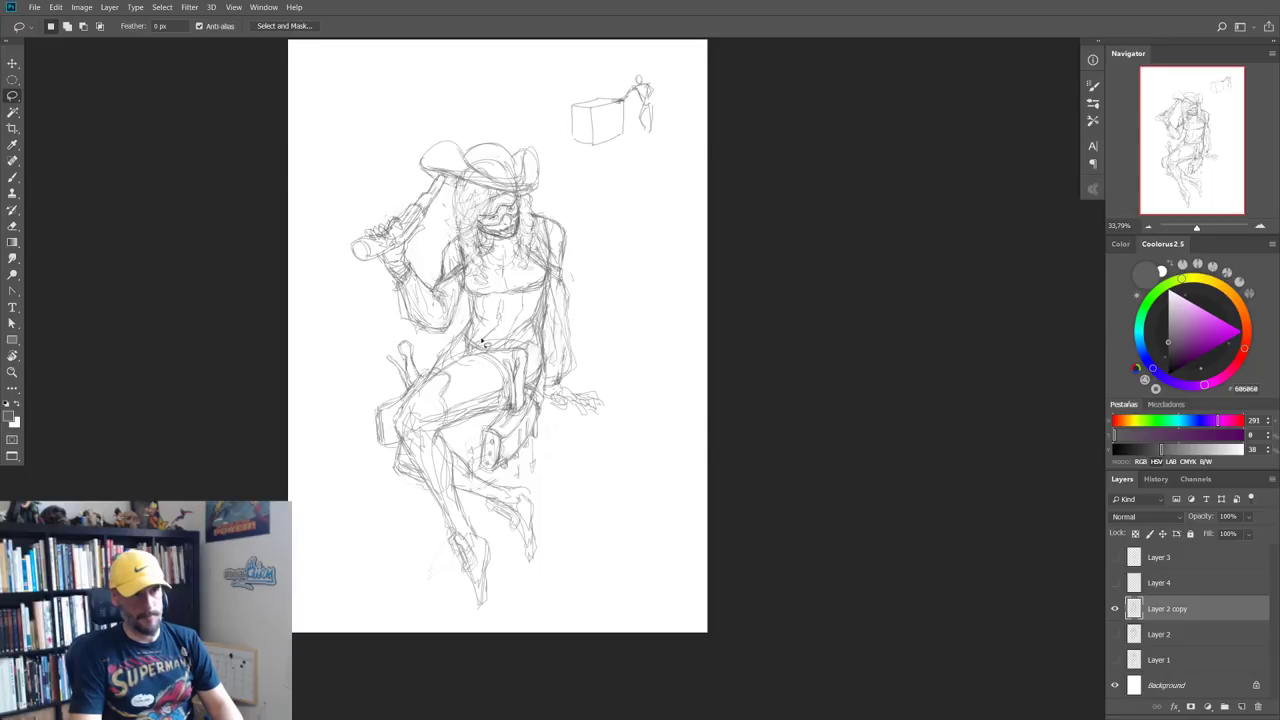
pyautogui.hotkey('ctrl', 'z')
pyautogui.hotkey('ctrl', 'z')
pyautogui.hotkey('ctrl', 'z')
pyautogui.hotkey('ctrl', 'z')
pyautogui.hotkey('ctrl', 'z')
pyautogui.hotkey('ctrl', 'z')
pyautogui.hotkey('ctrl', 'z')
pyautogui.hotkey('ctrl', 'z')
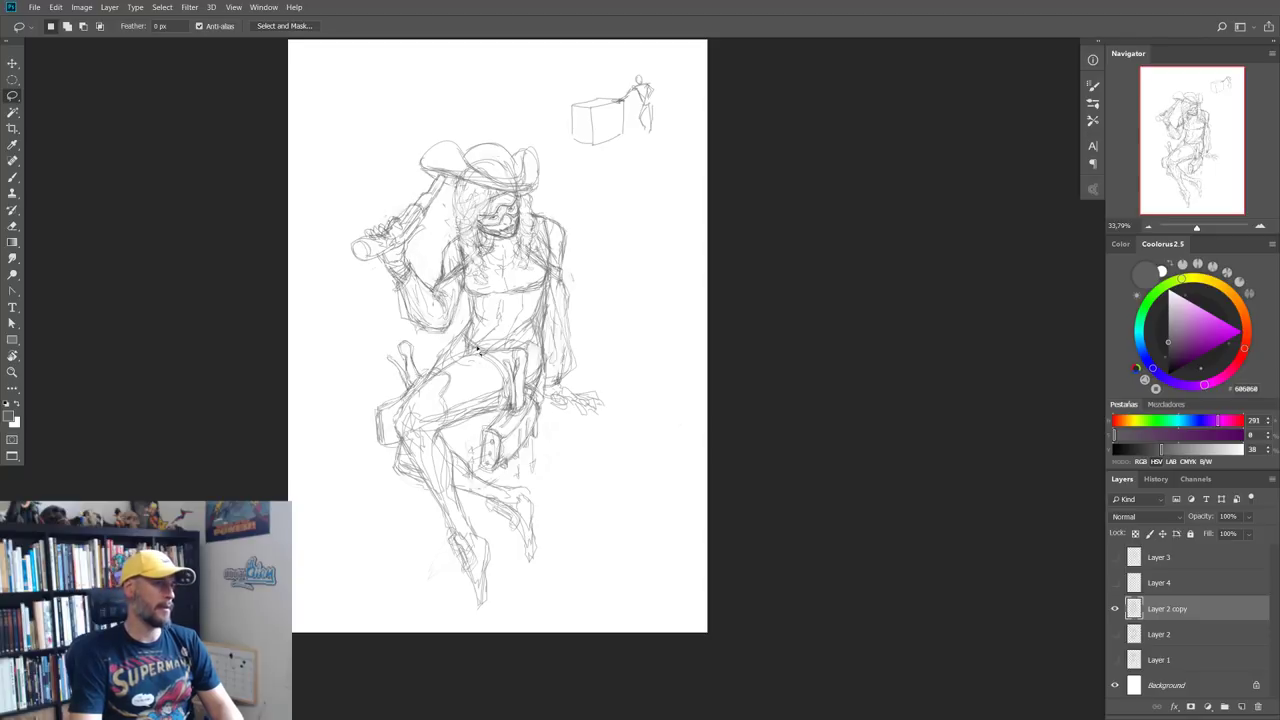
pyautogui.hotkey('ctrl', 'z')
pyautogui.hotkey('ctrl', 'z')
pyautogui.hotkey('ctrl', 'z')
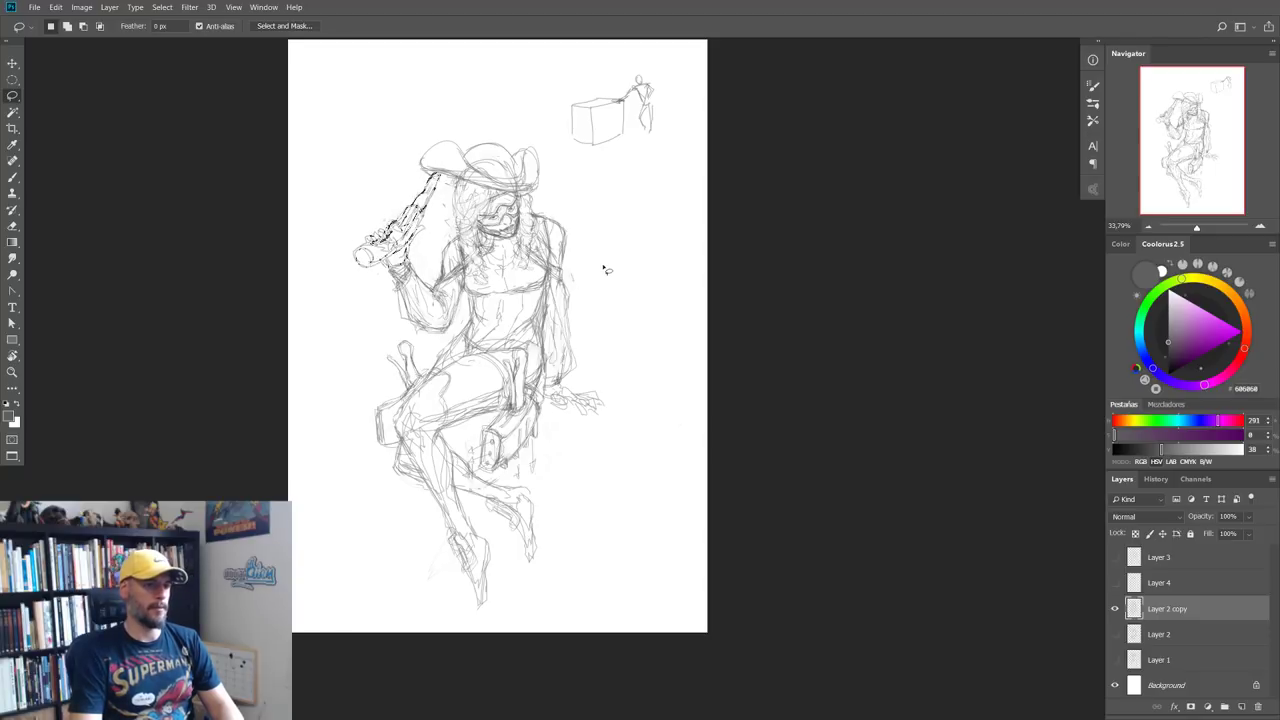
pyautogui.hotkey('ctrl', 'd')
pyautogui.scroll(5, 522, 298)
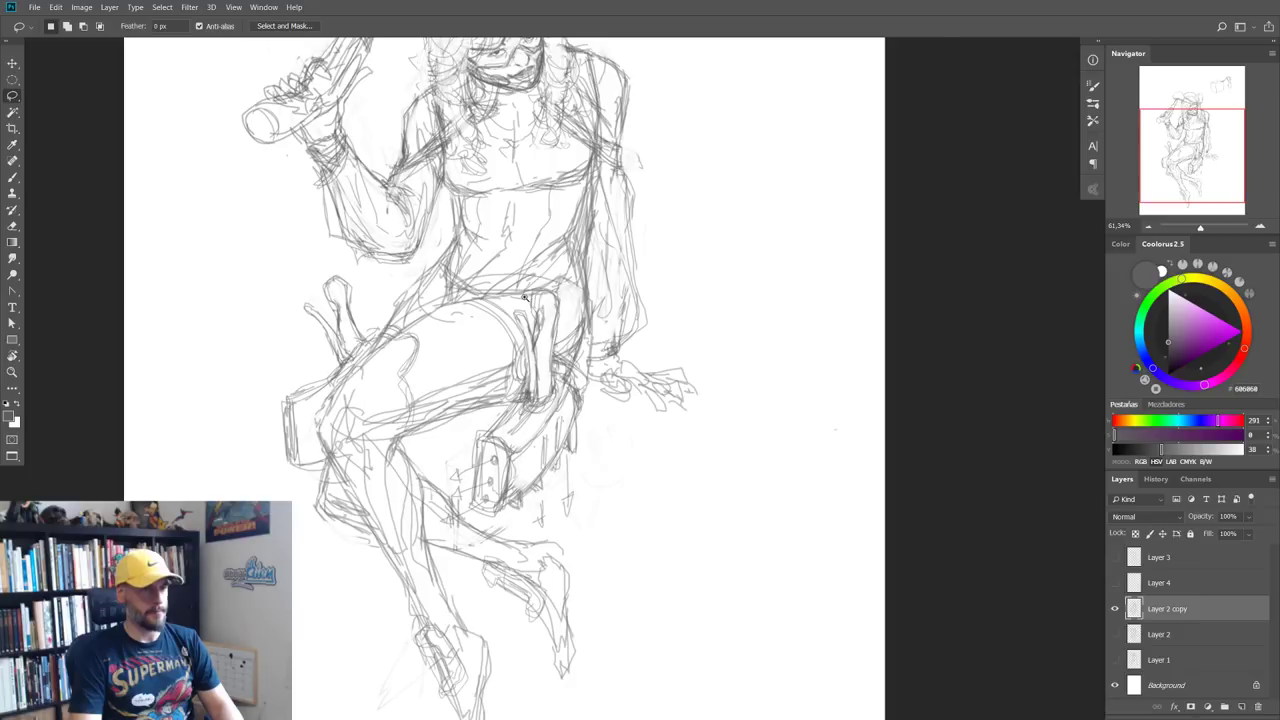
pyautogui.scroll(2, 523, 297)
pyautogui.scroll(3, 545, 310)
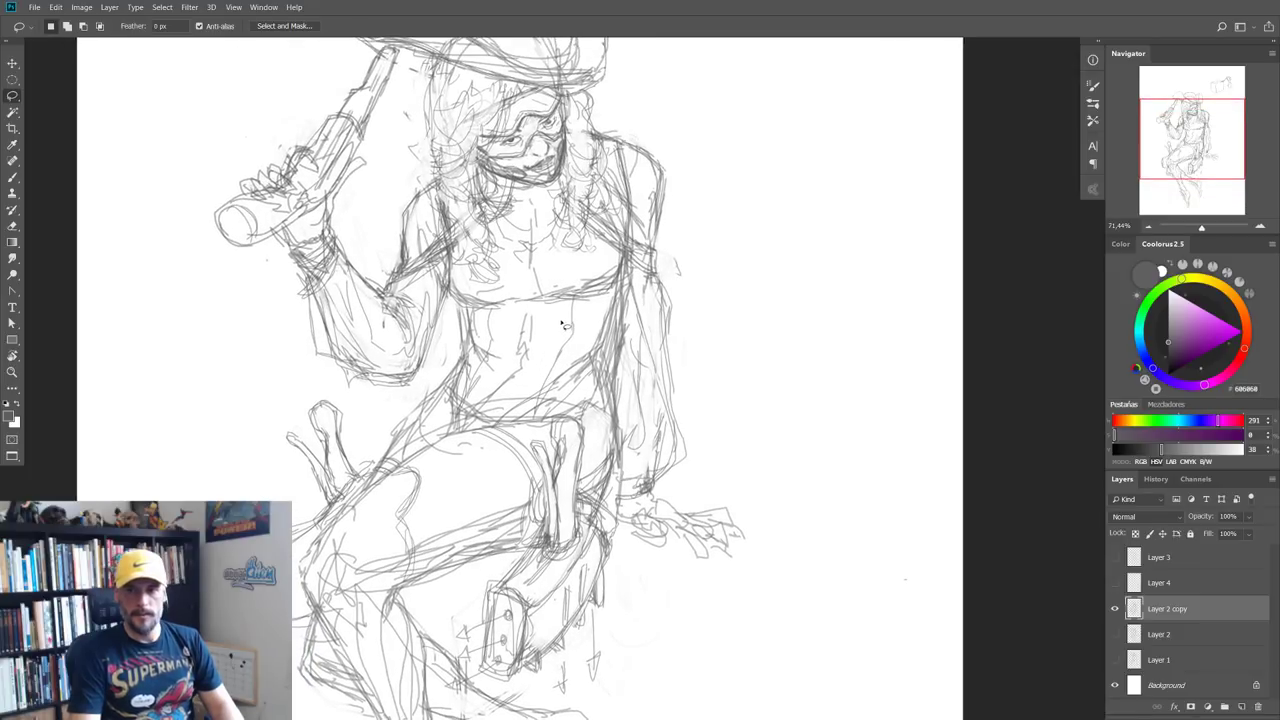